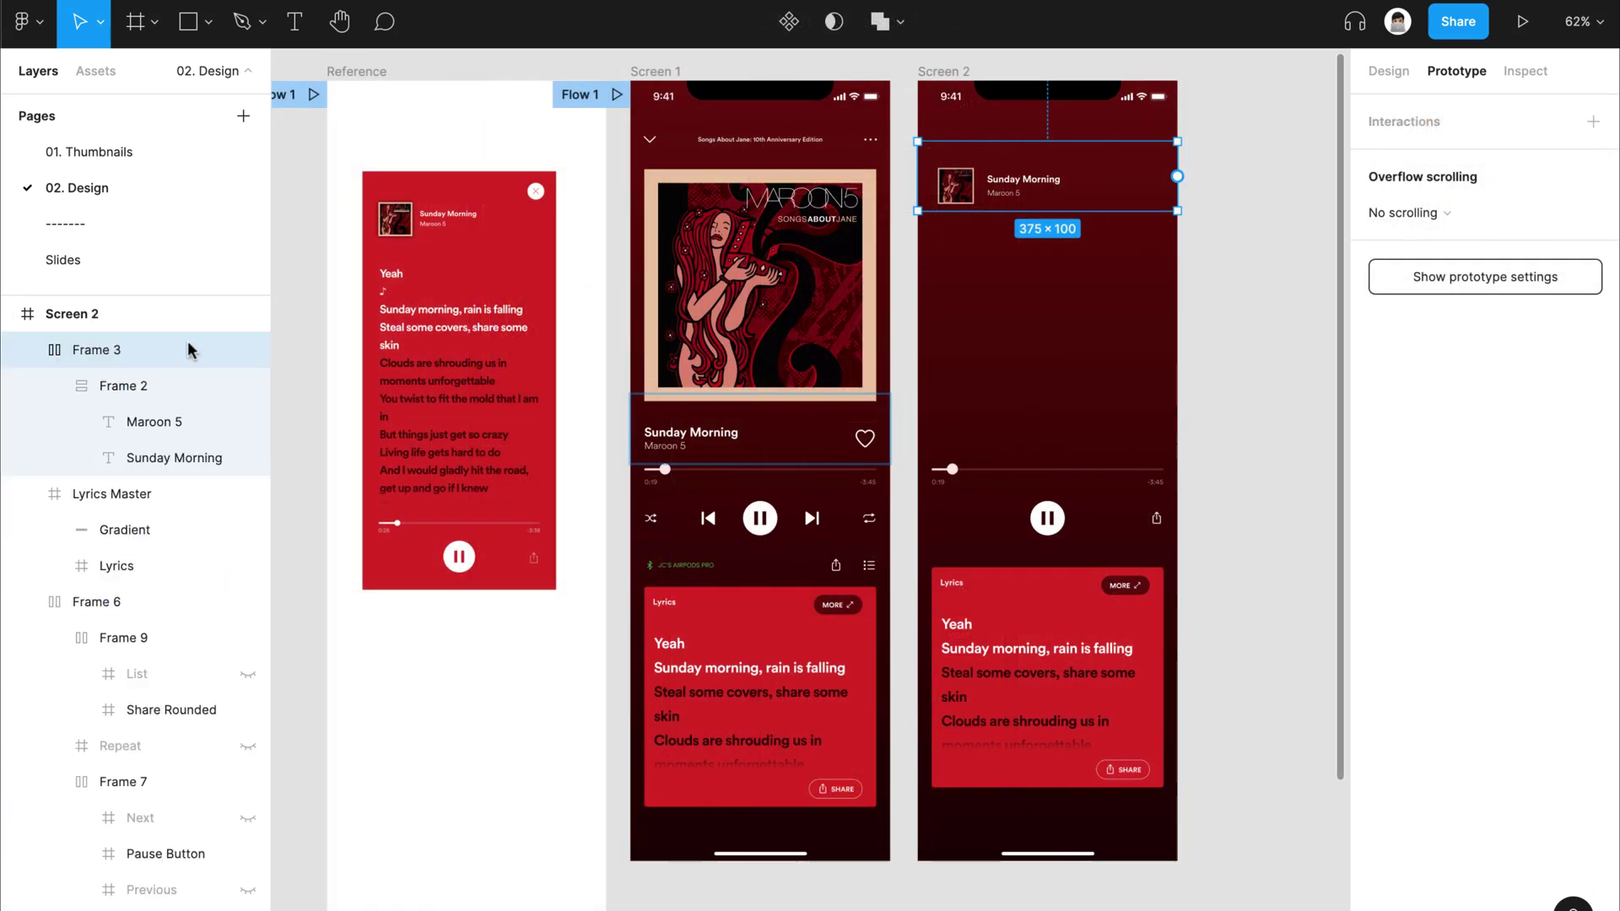
left_click_drag(1070, 221, 1171, 659)
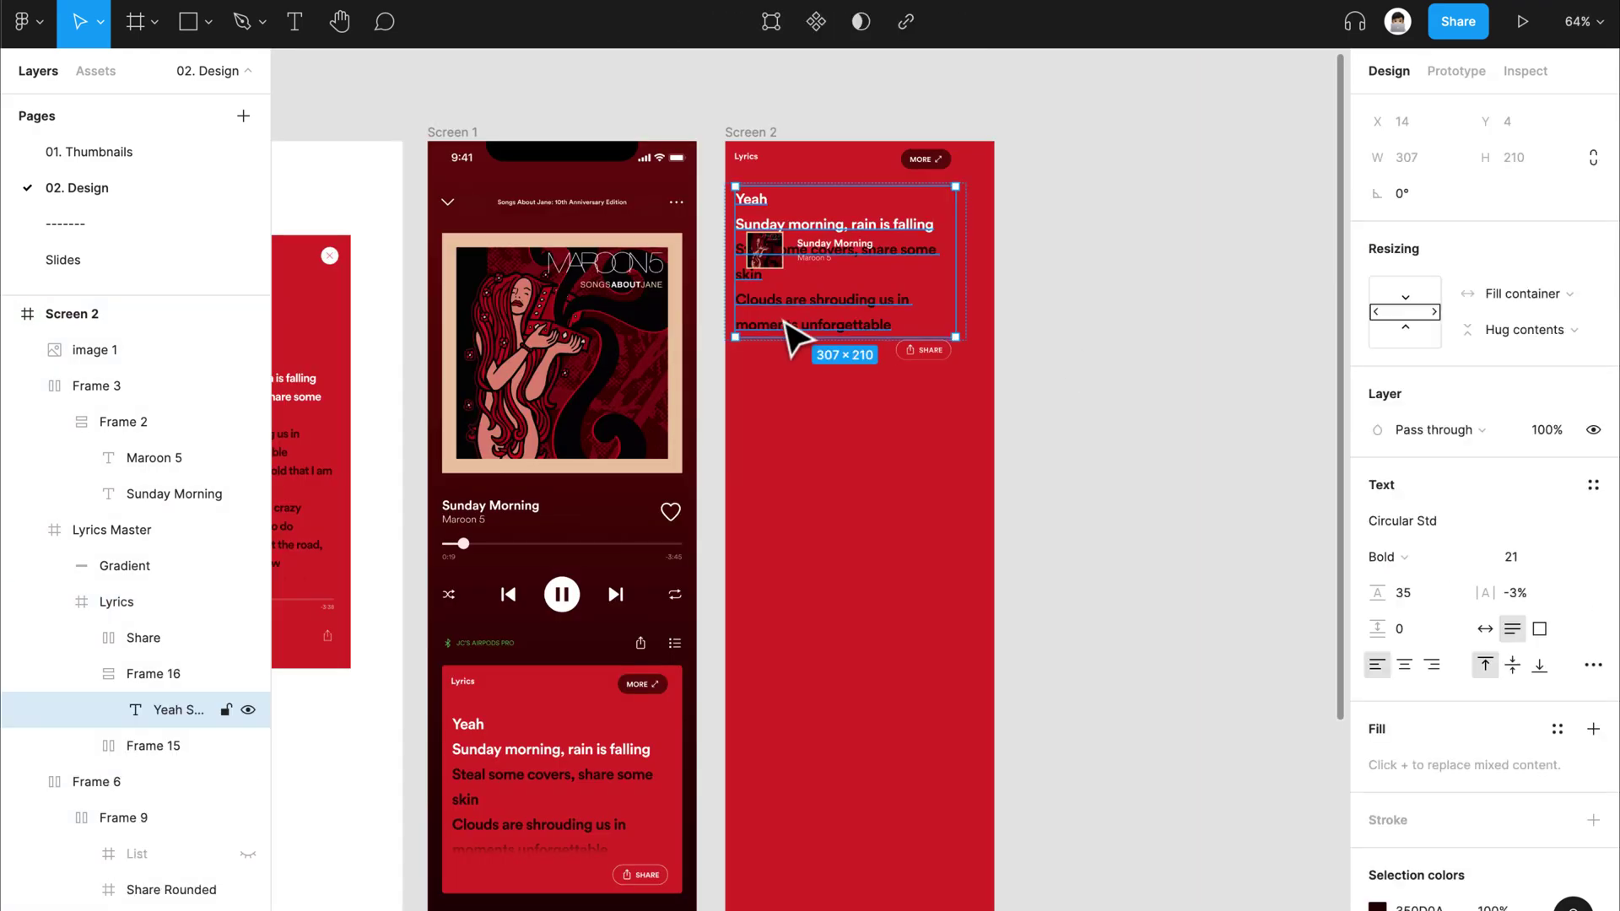
key("shift+Return")
scroll(901, 174, "left", 3)
left_click(1593, 401)
left_click_drag(1517, 443, 1518, 552)
left_click_drag(1451, 497, 1471, 497)
left_click_drag(1124, 429, 1153, 429)
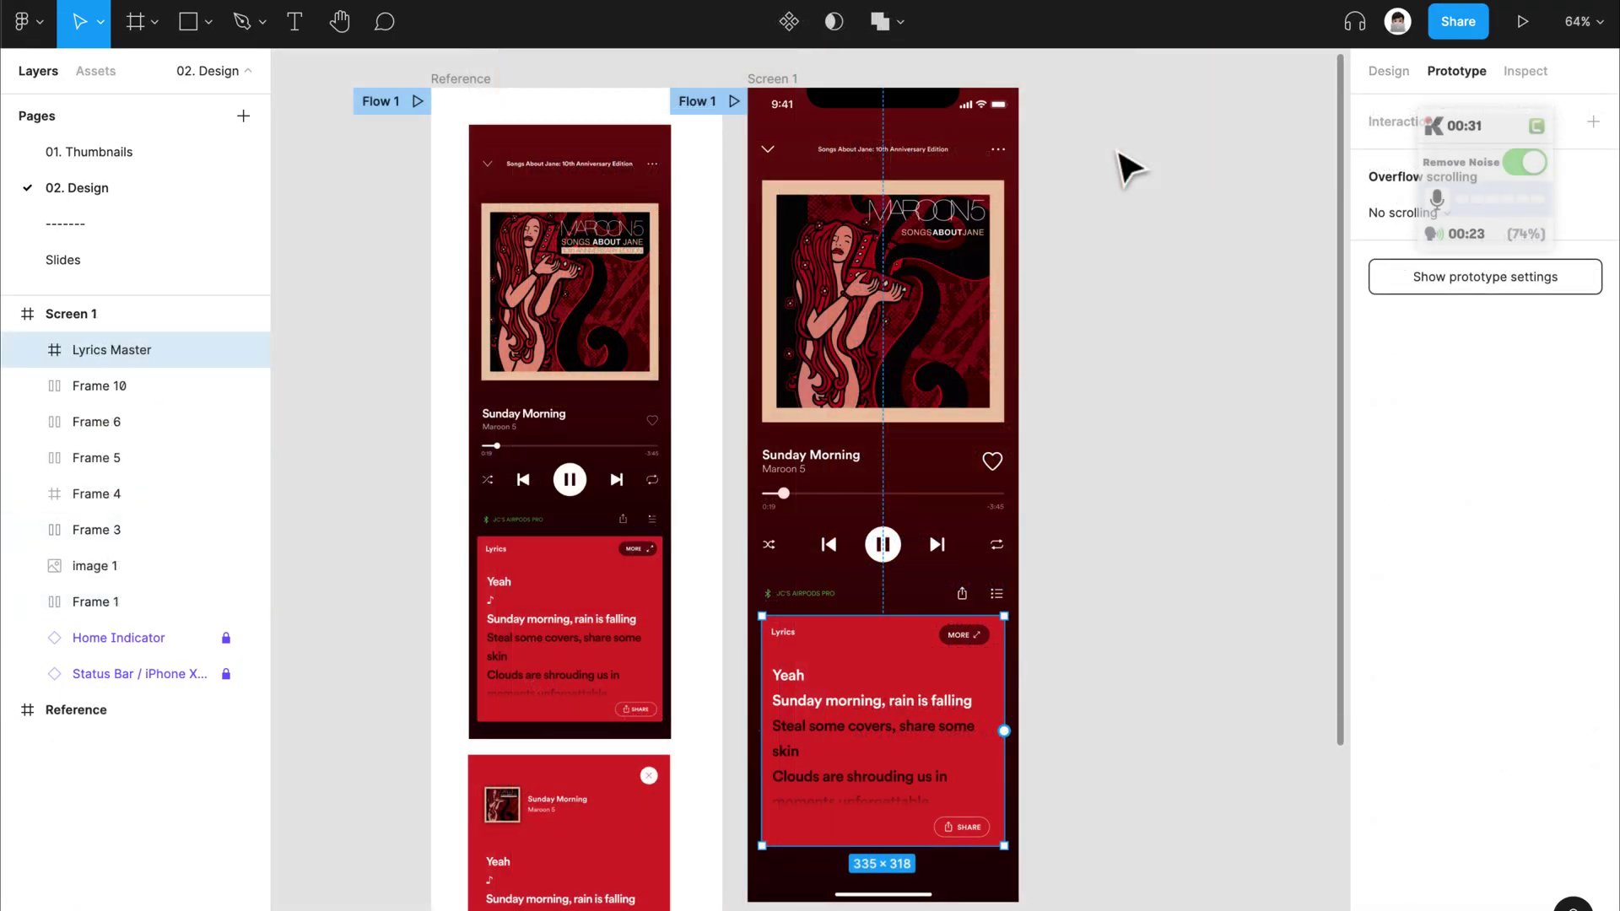
Step: Open the Slides page and examine the prototype settings of Screen 1 and Screen 2
left_click(145, 257)
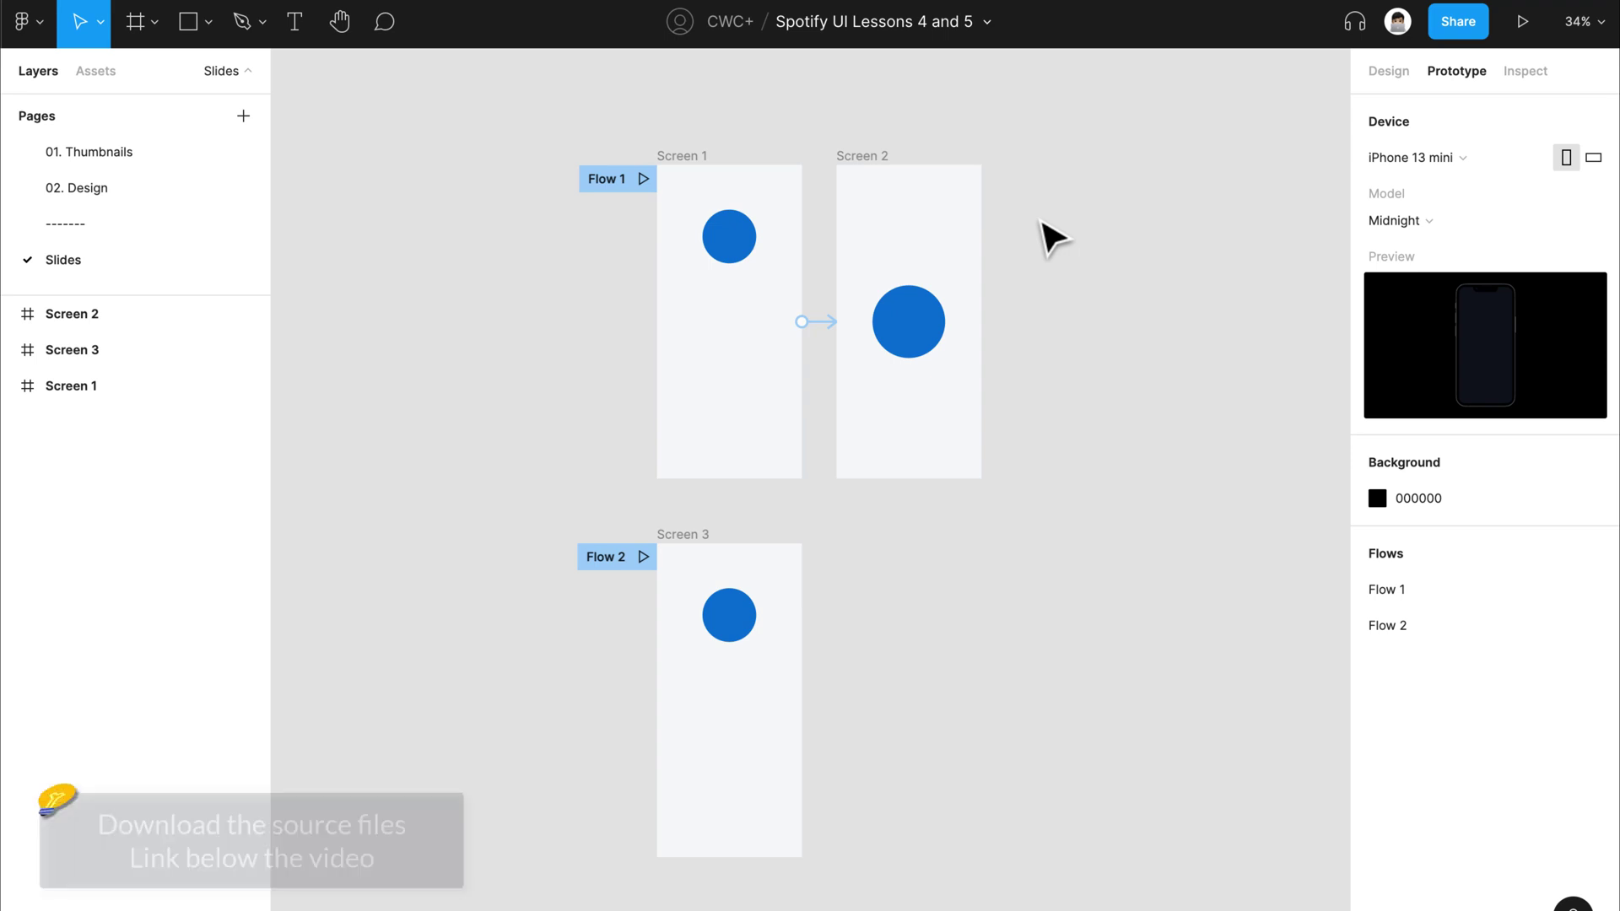
left_click(705, 157)
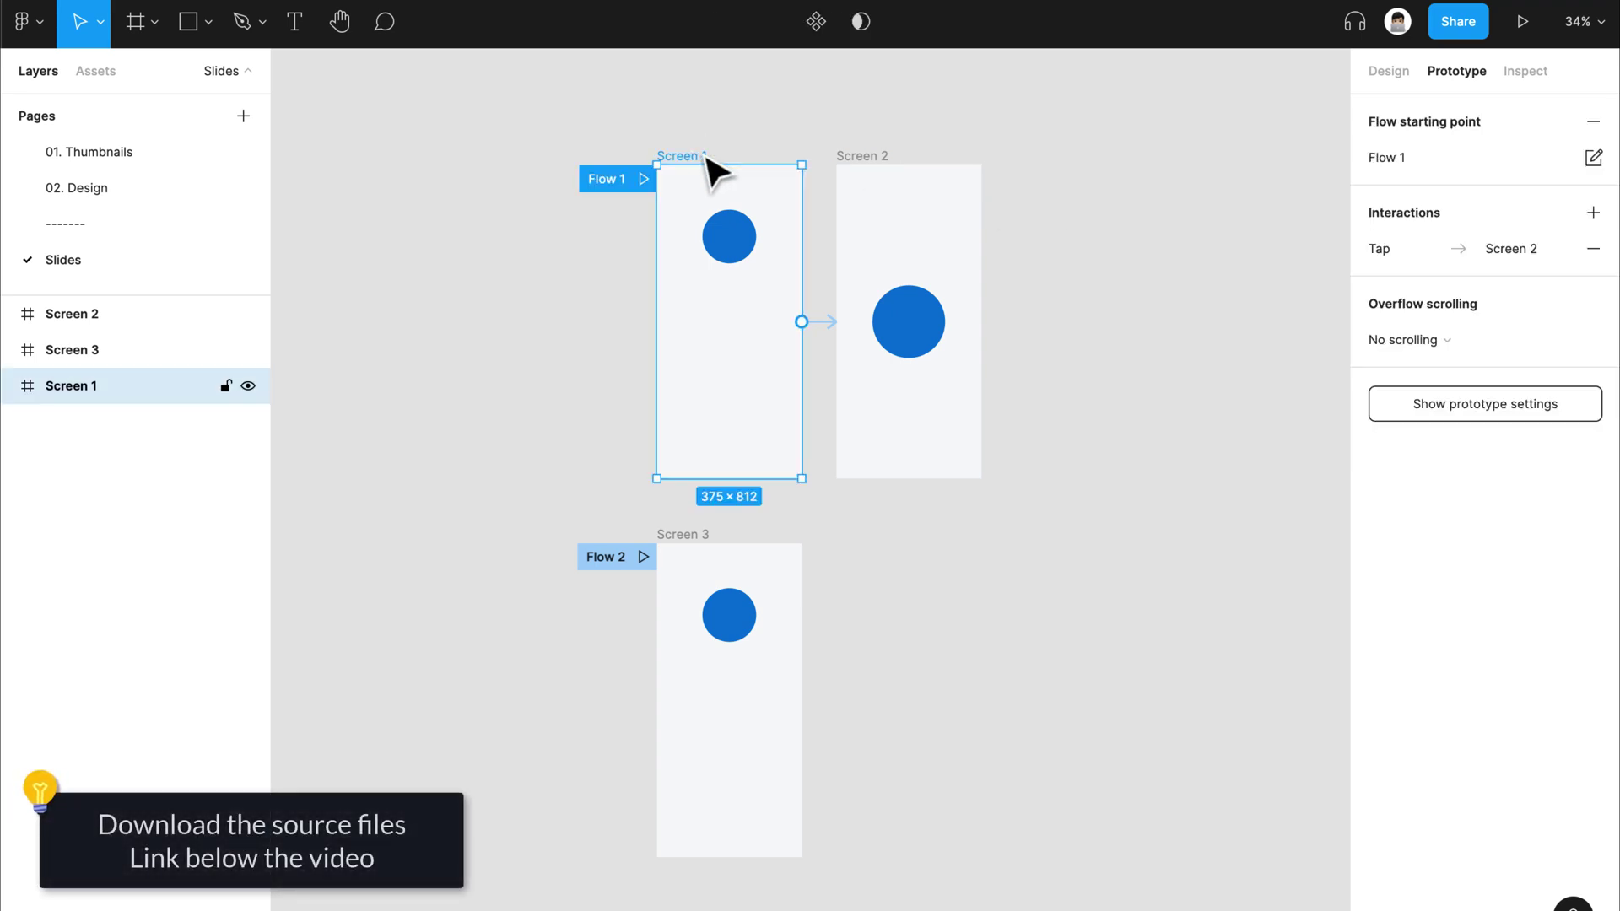
left_click(856, 159)
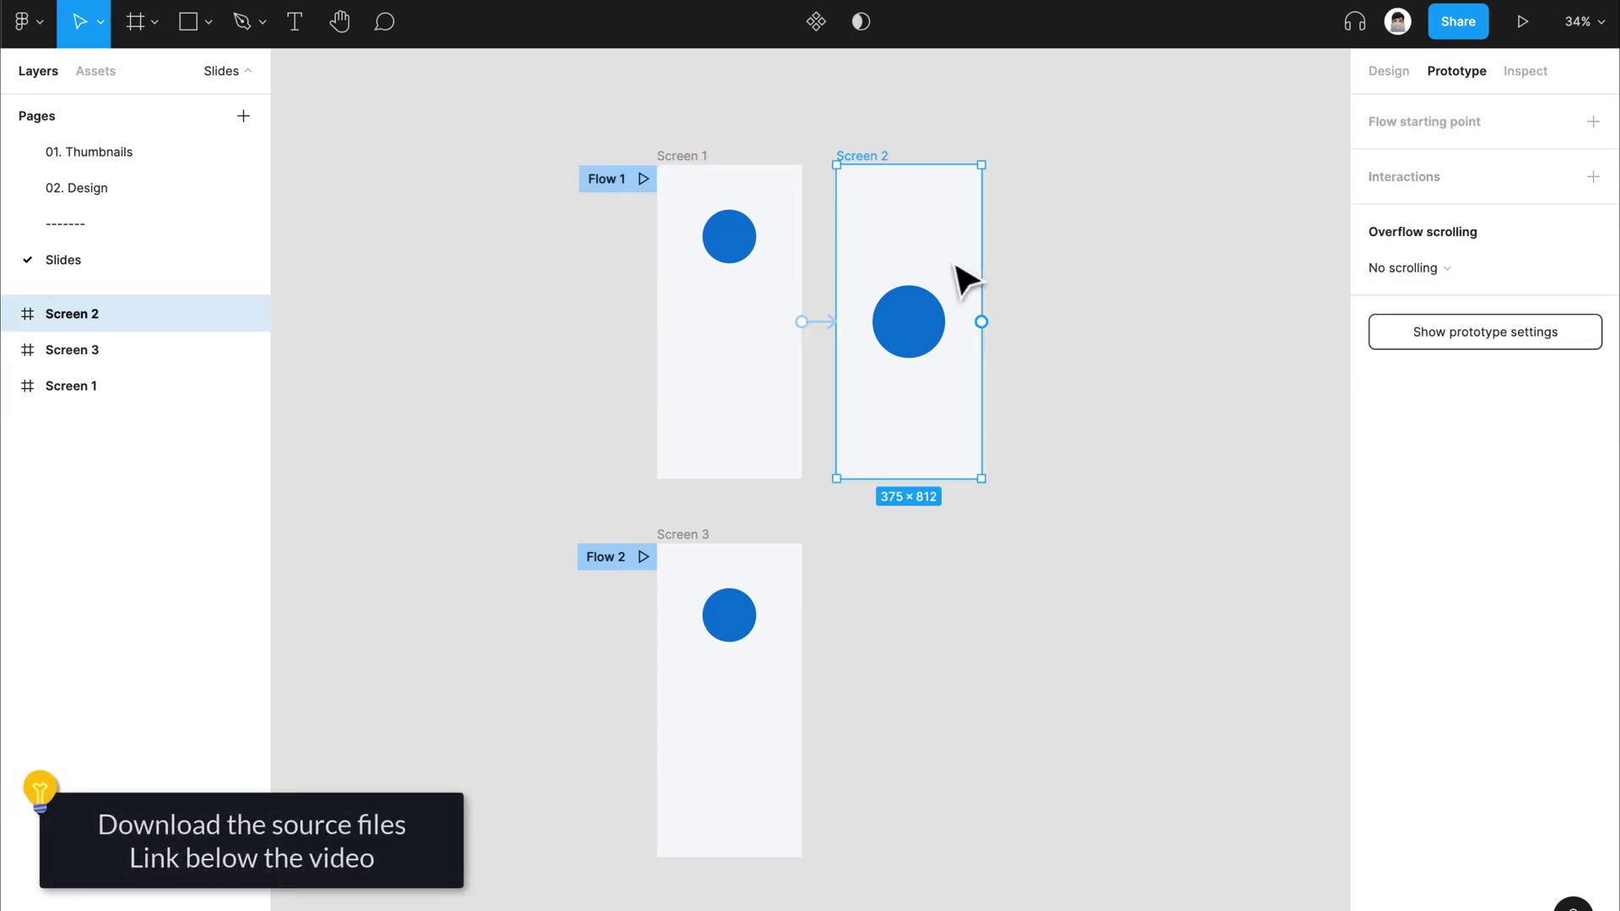
left_click(1030, 571)
Step: Duplicate Screen 3, move and enlarge the circle to the middle of the copy, and align the copy below Screen 2
left_click(697, 537)
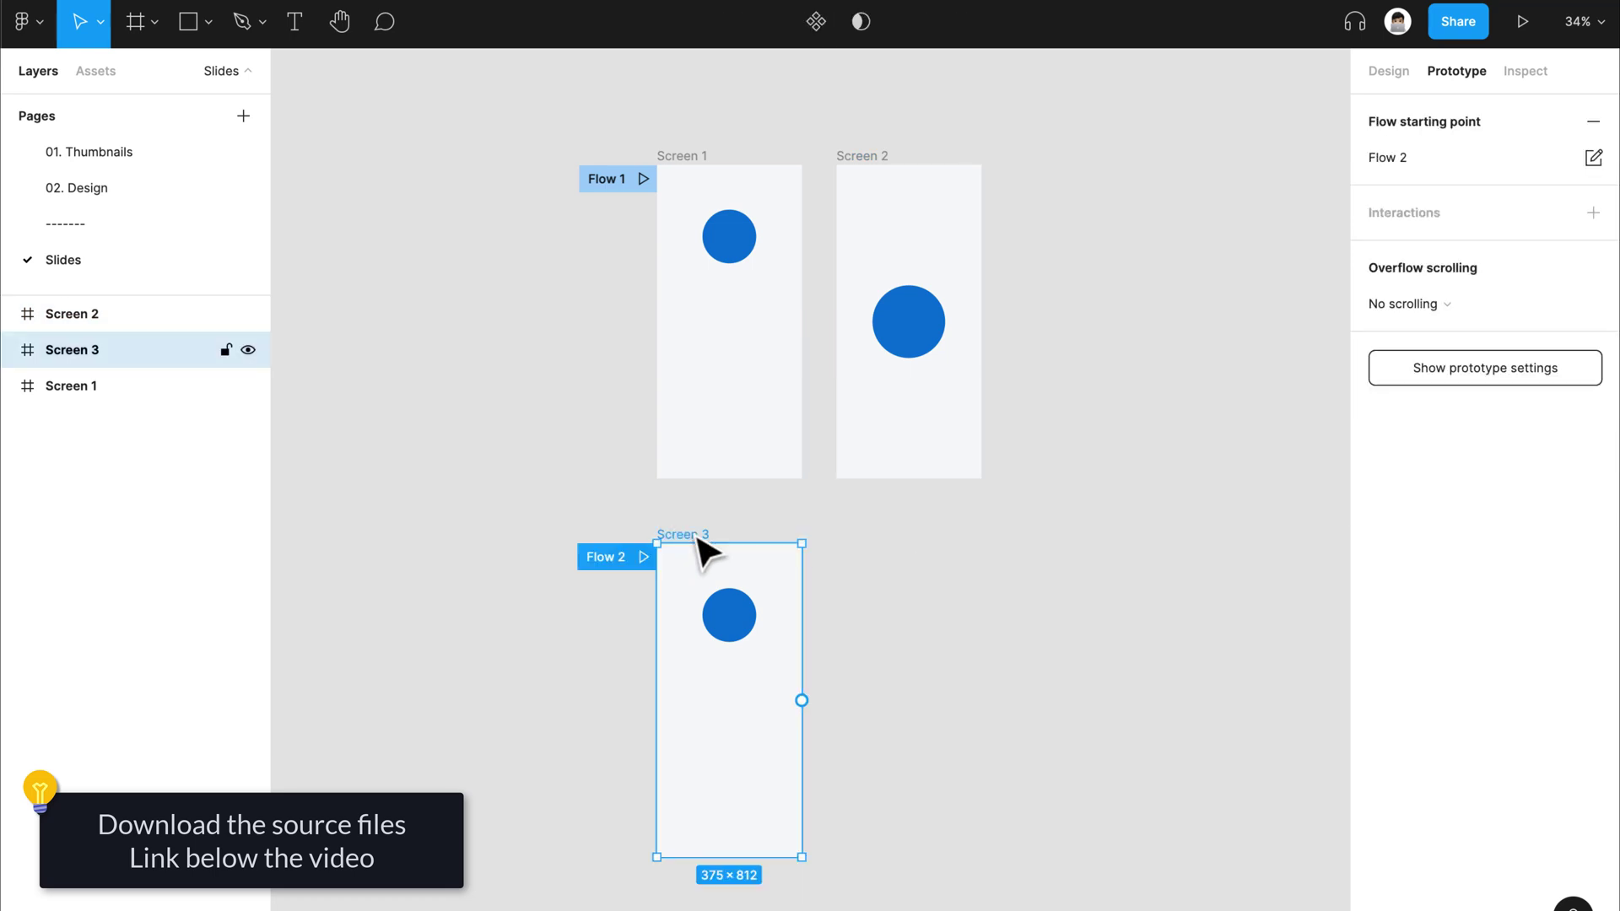
key("ctrl+d")
left_click(883, 641)
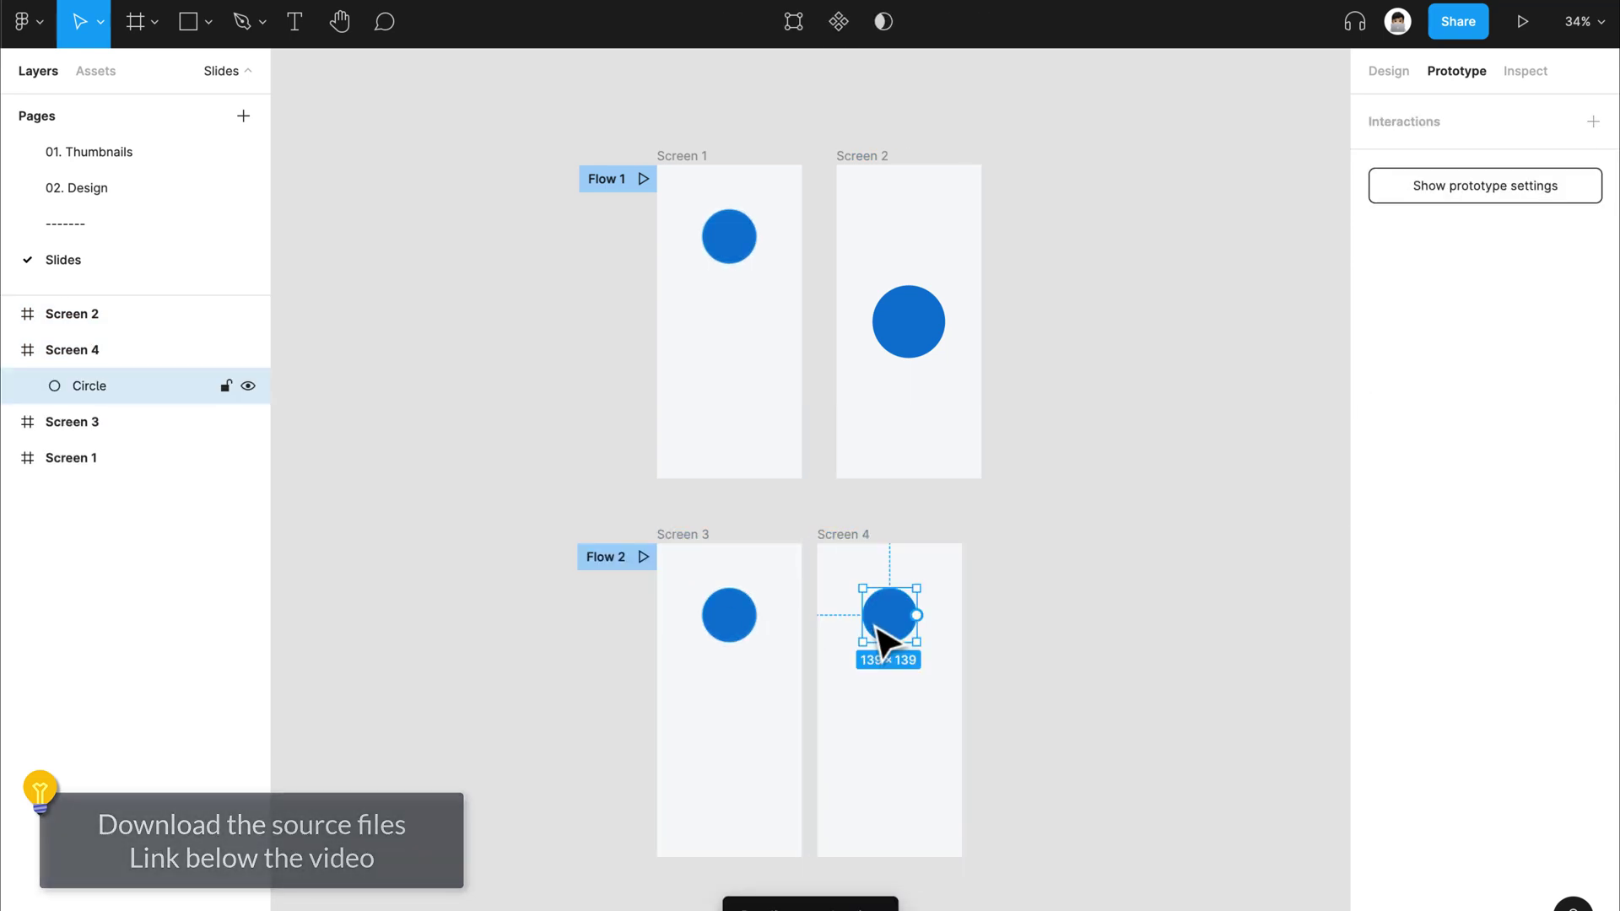
left_click_drag(884, 645, 884, 746)
left_click_drag(861, 537, 879, 537)
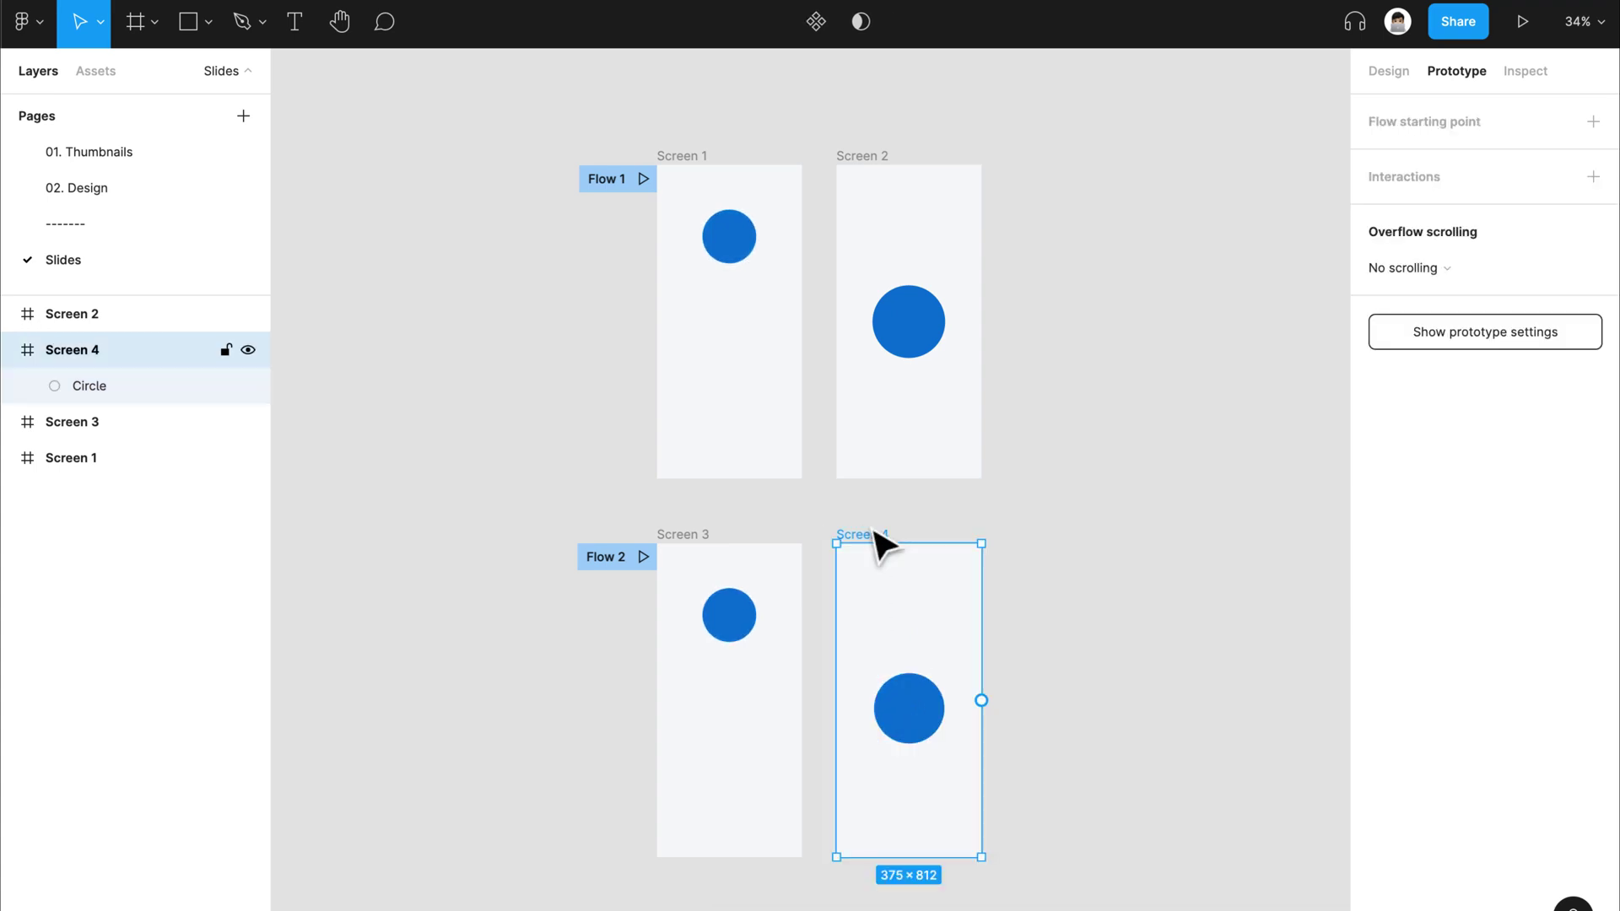
Step: Connect Screen 3 to Screen 4 with an On tap, Navigate to interaction using Smart animate, Ease out, 300ms
left_click(829, 510)
left_click(698, 534)
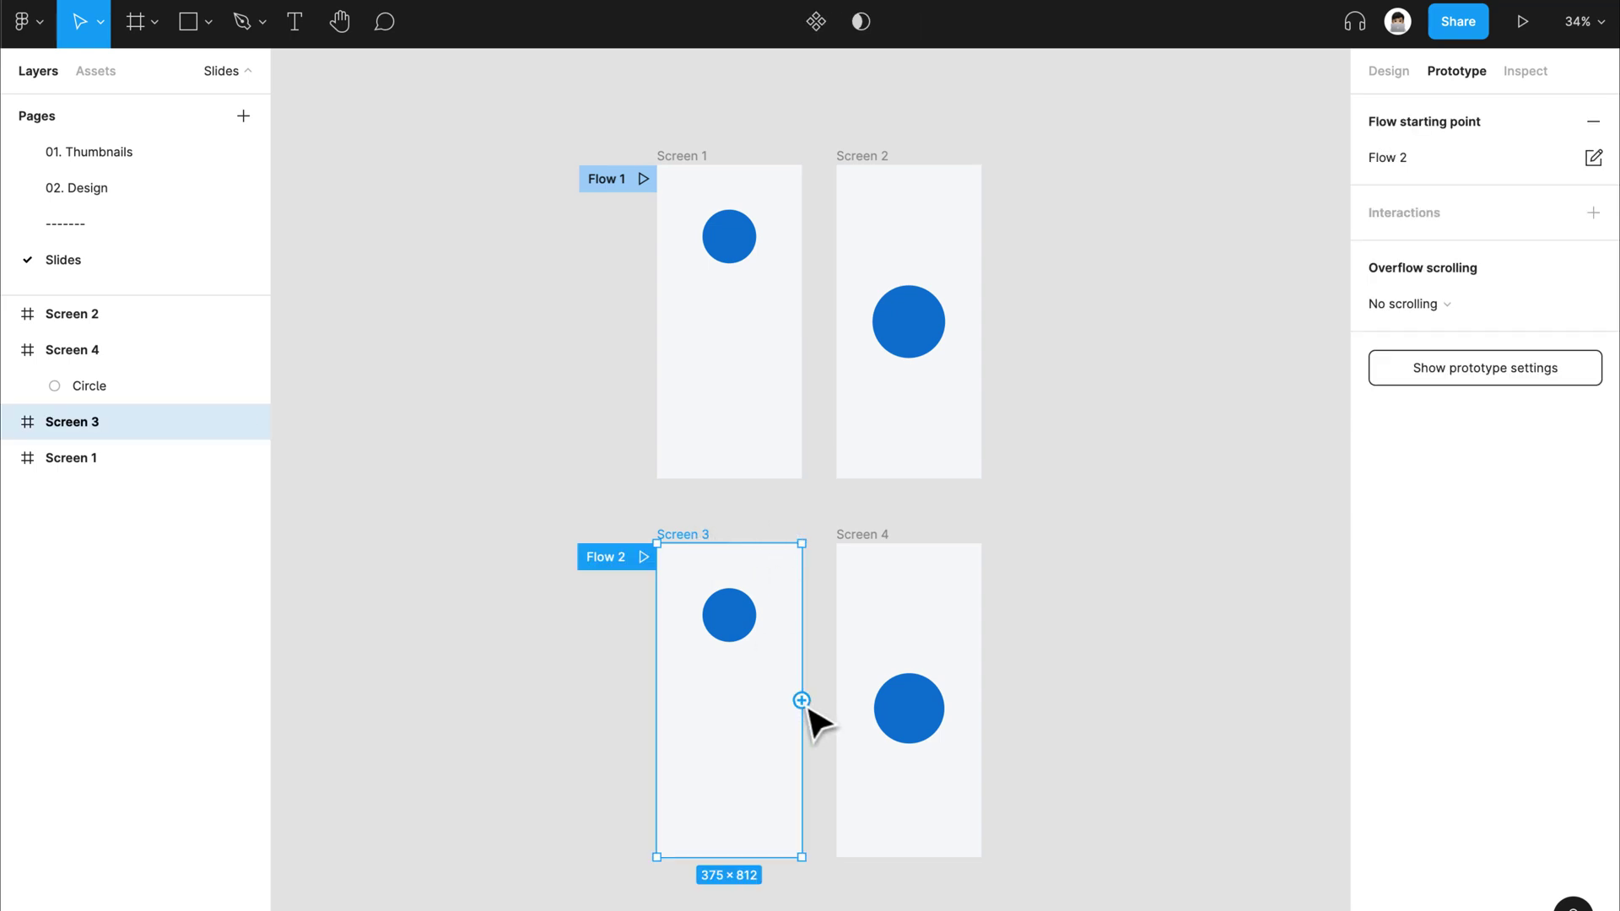
left_click_drag(801, 701, 868, 734)
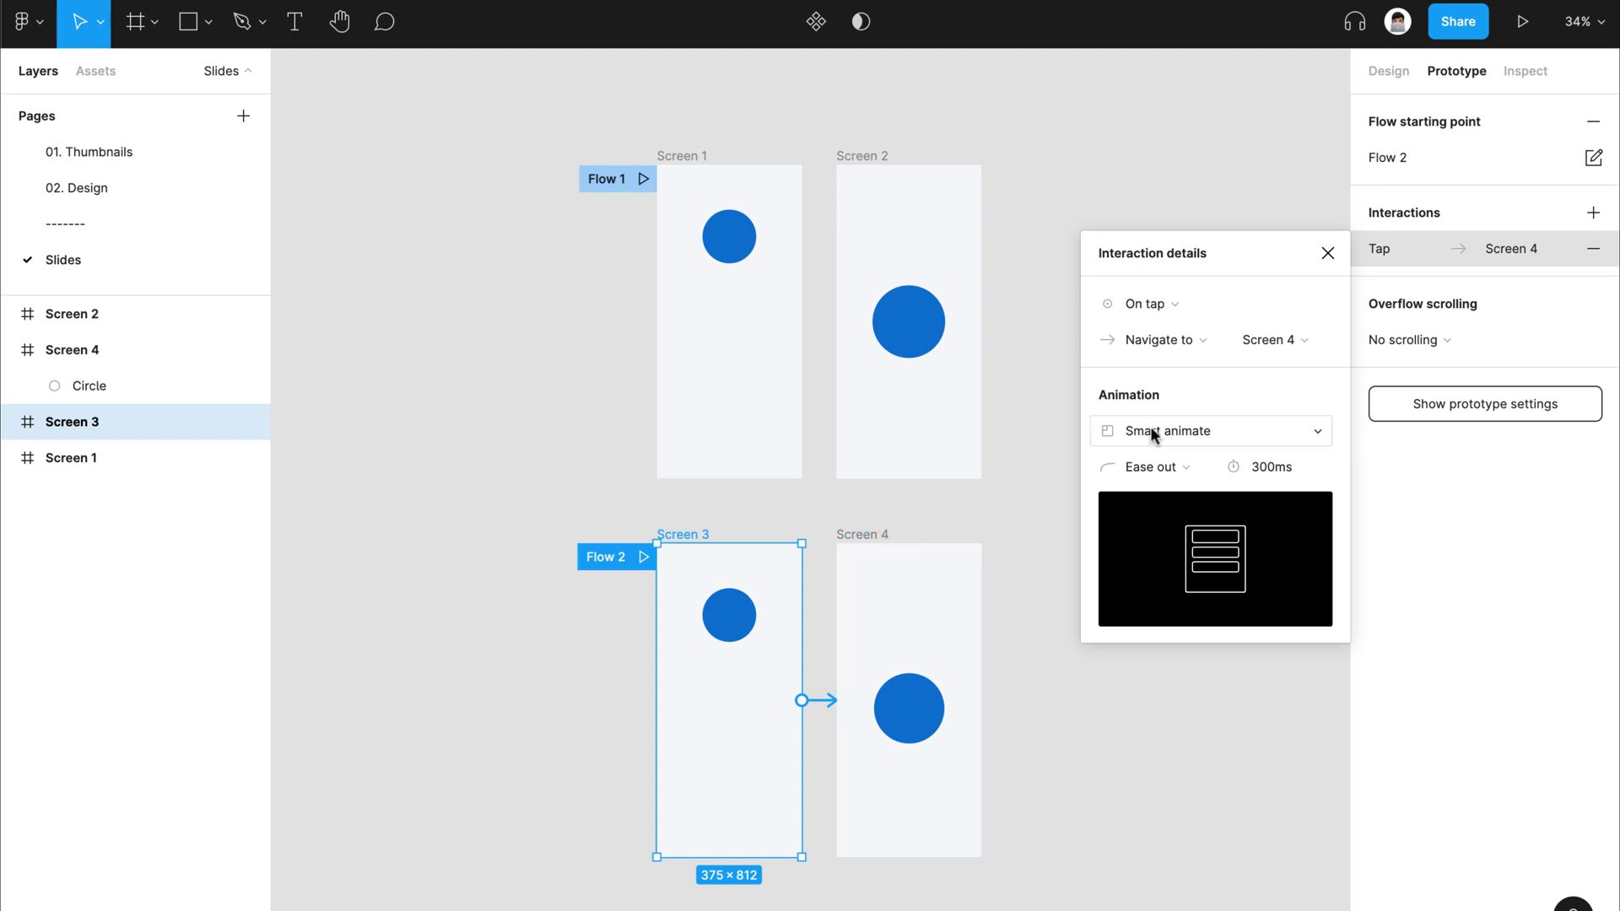
left_click(1038, 505)
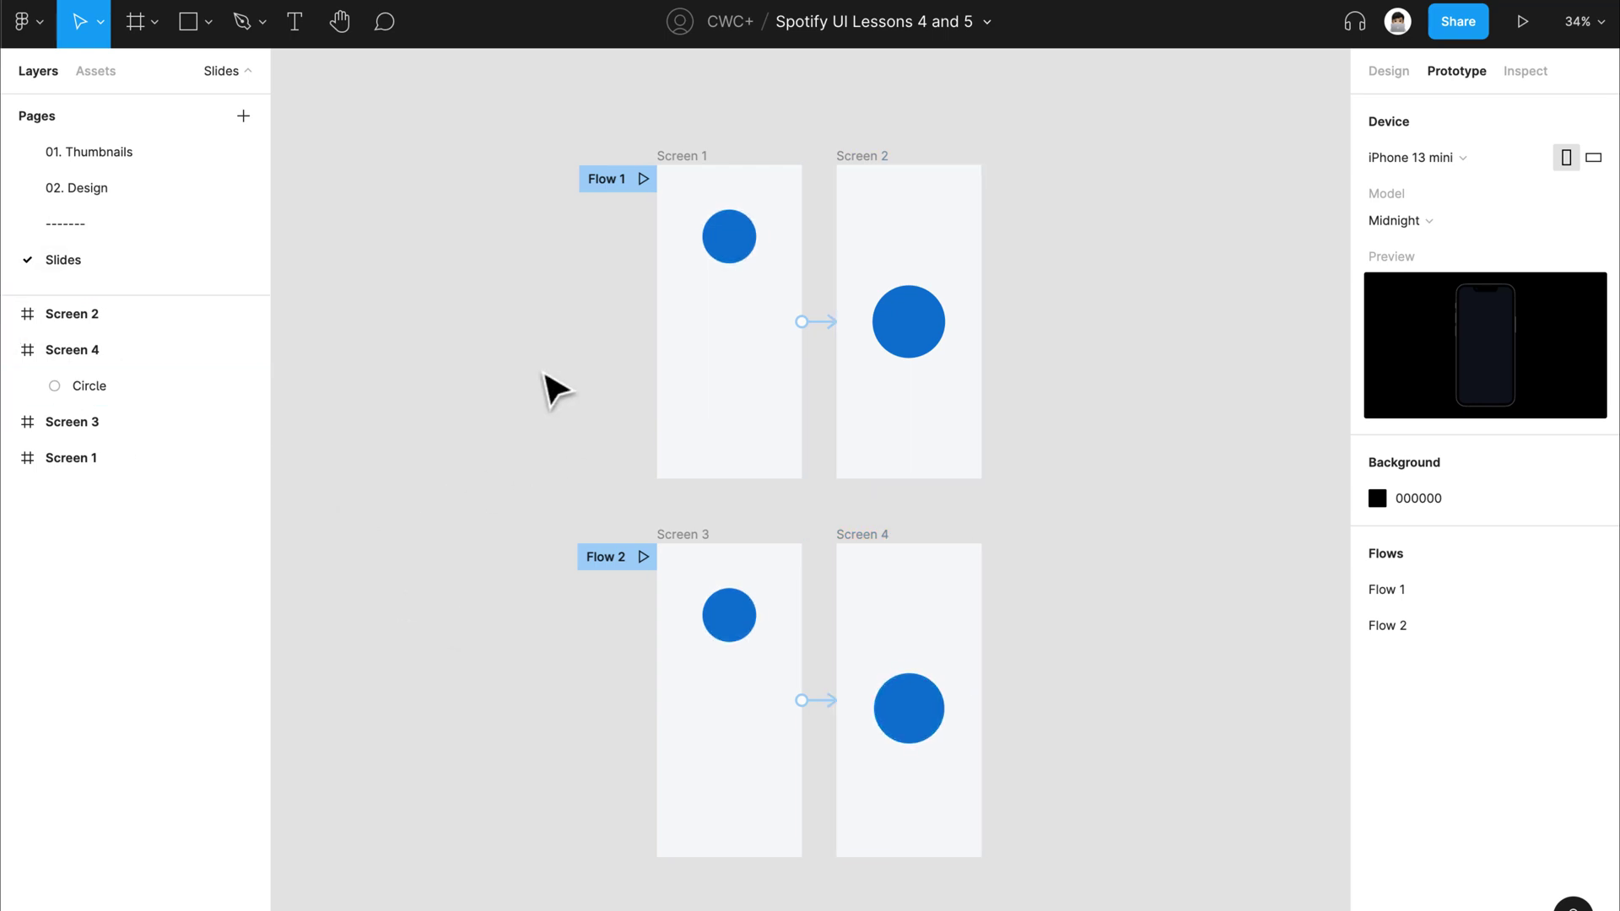
Step: Expand Screens 1, 2, 3 and 4 in the layer list to reveal the circle layer inside each frame
left_click(8, 457)
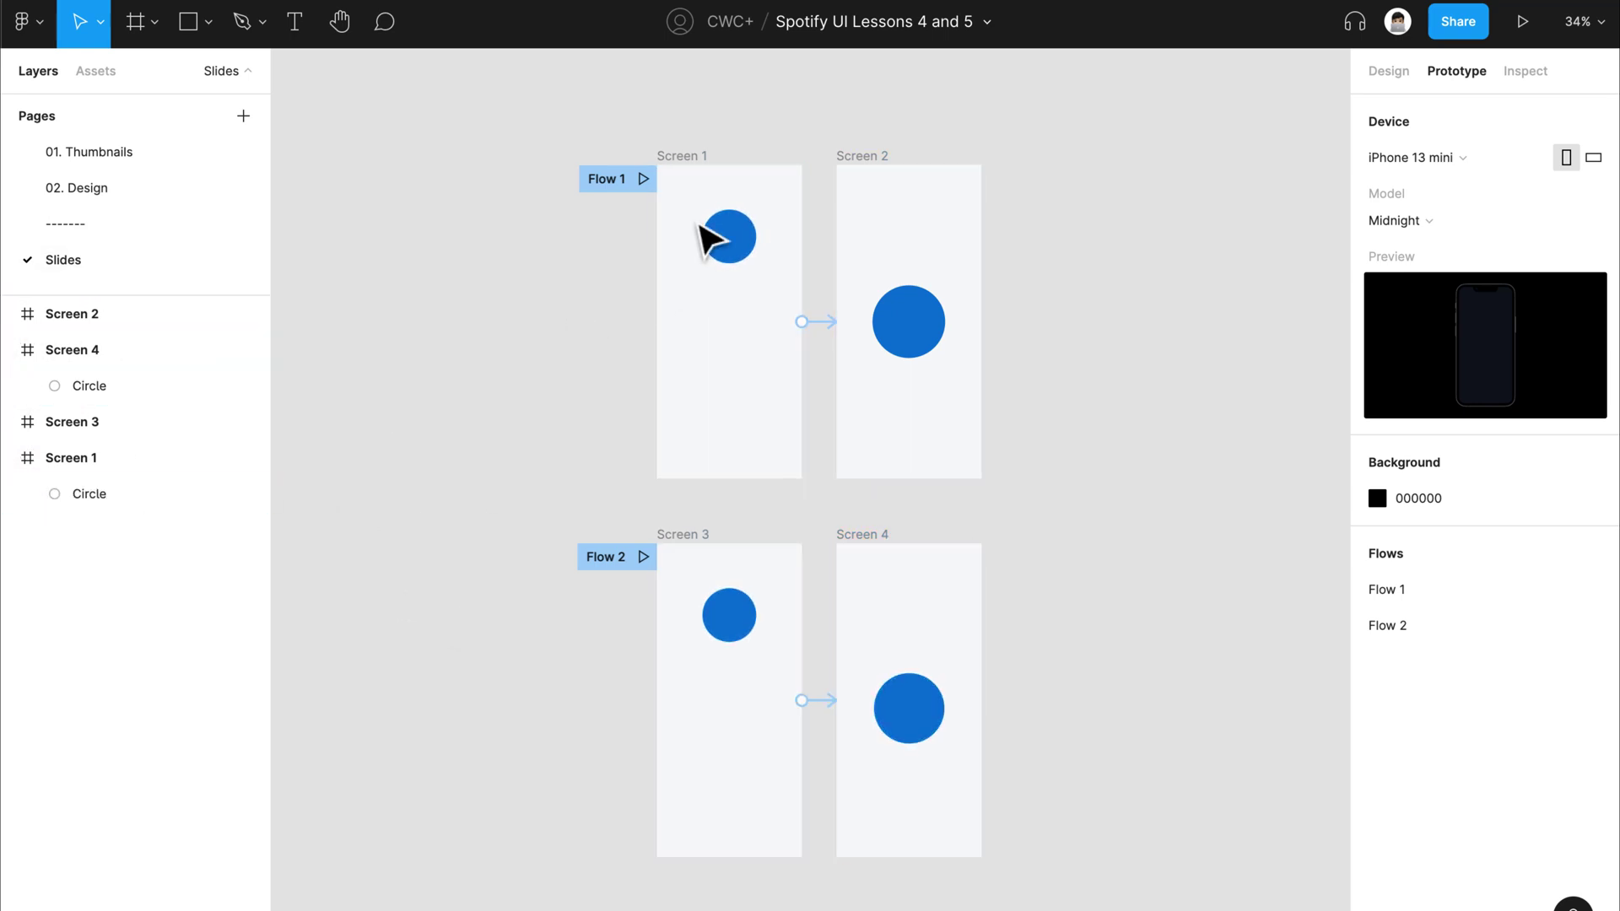
left_click(697, 159)
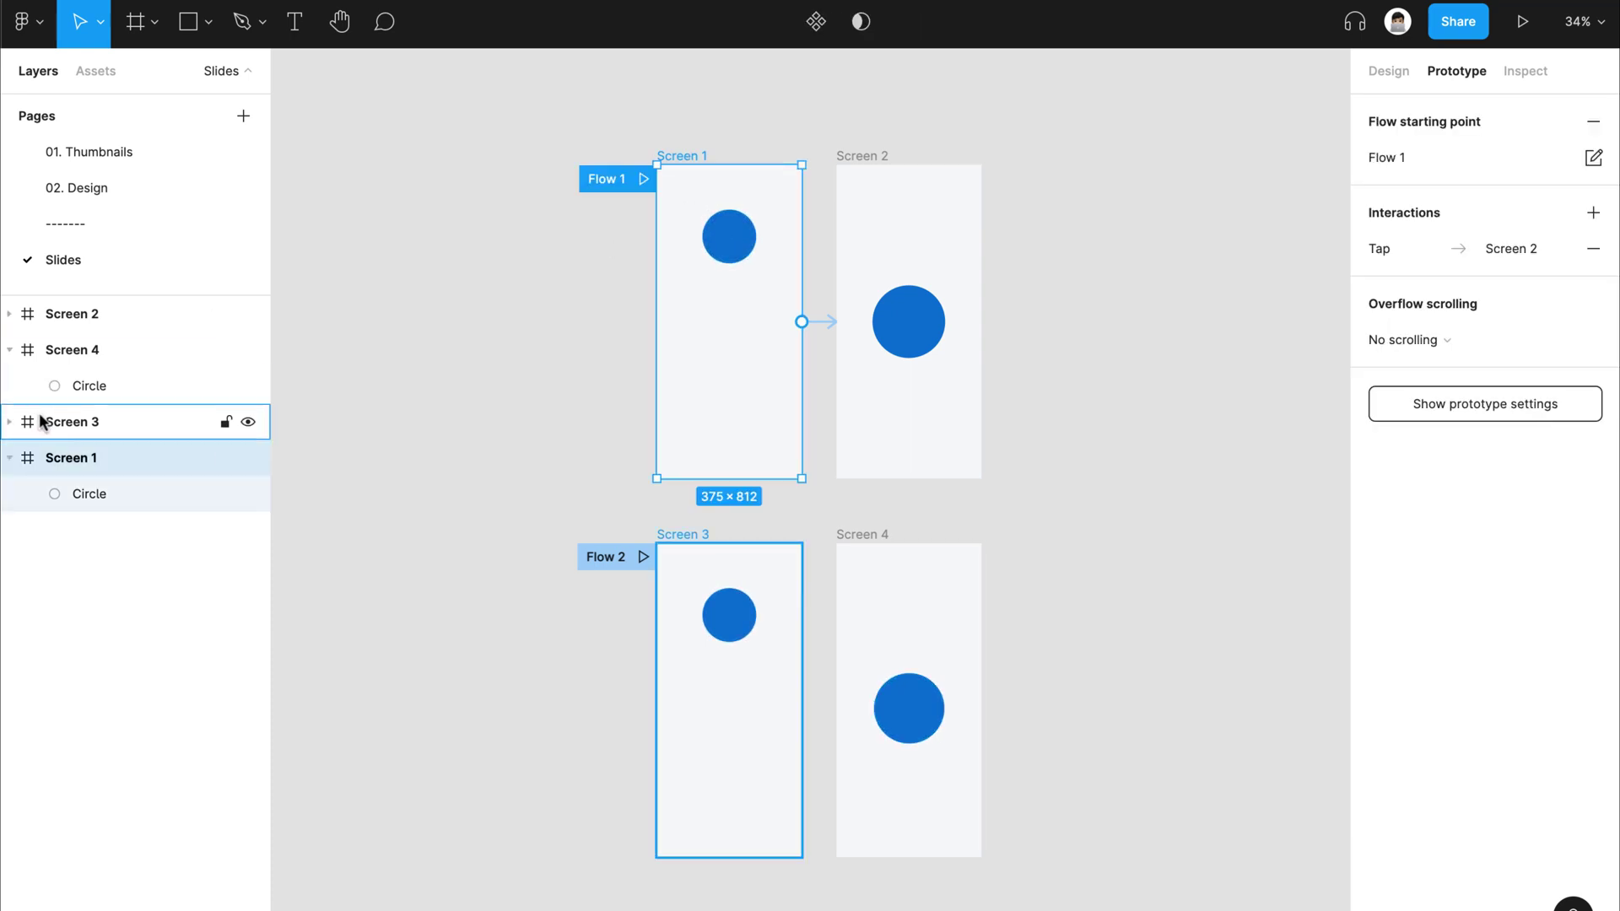
left_click(8, 422)
left_click(8, 349)
left_click(9, 313)
left_click(9, 385)
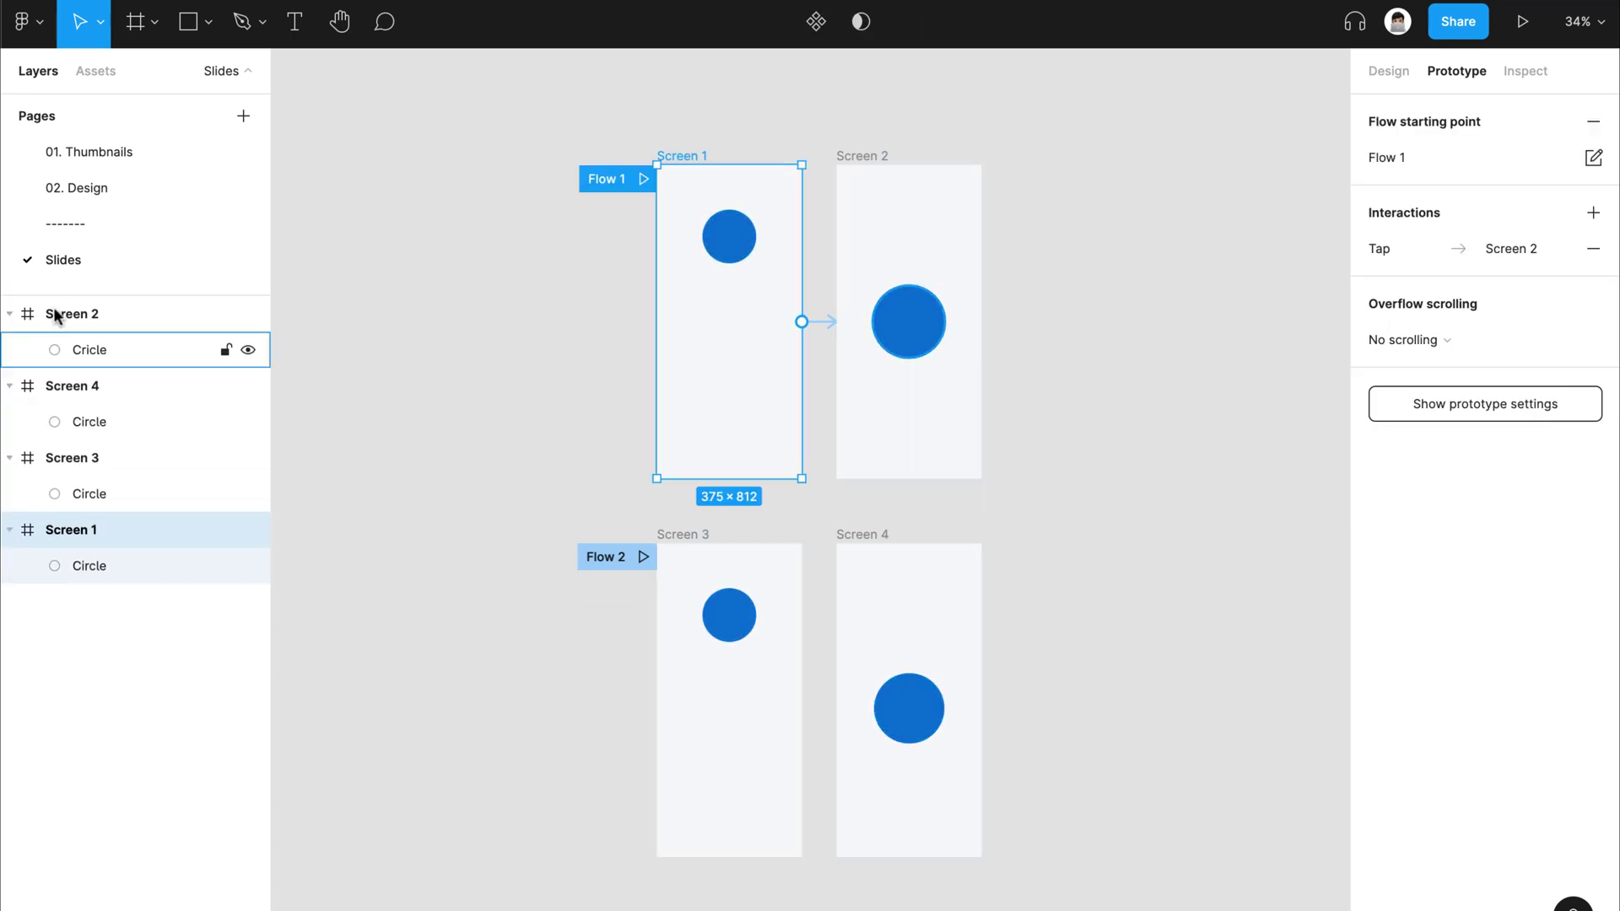
Step: Examine the name of the circle layer inside Screen 2 without renaming it
left_click(865, 156)
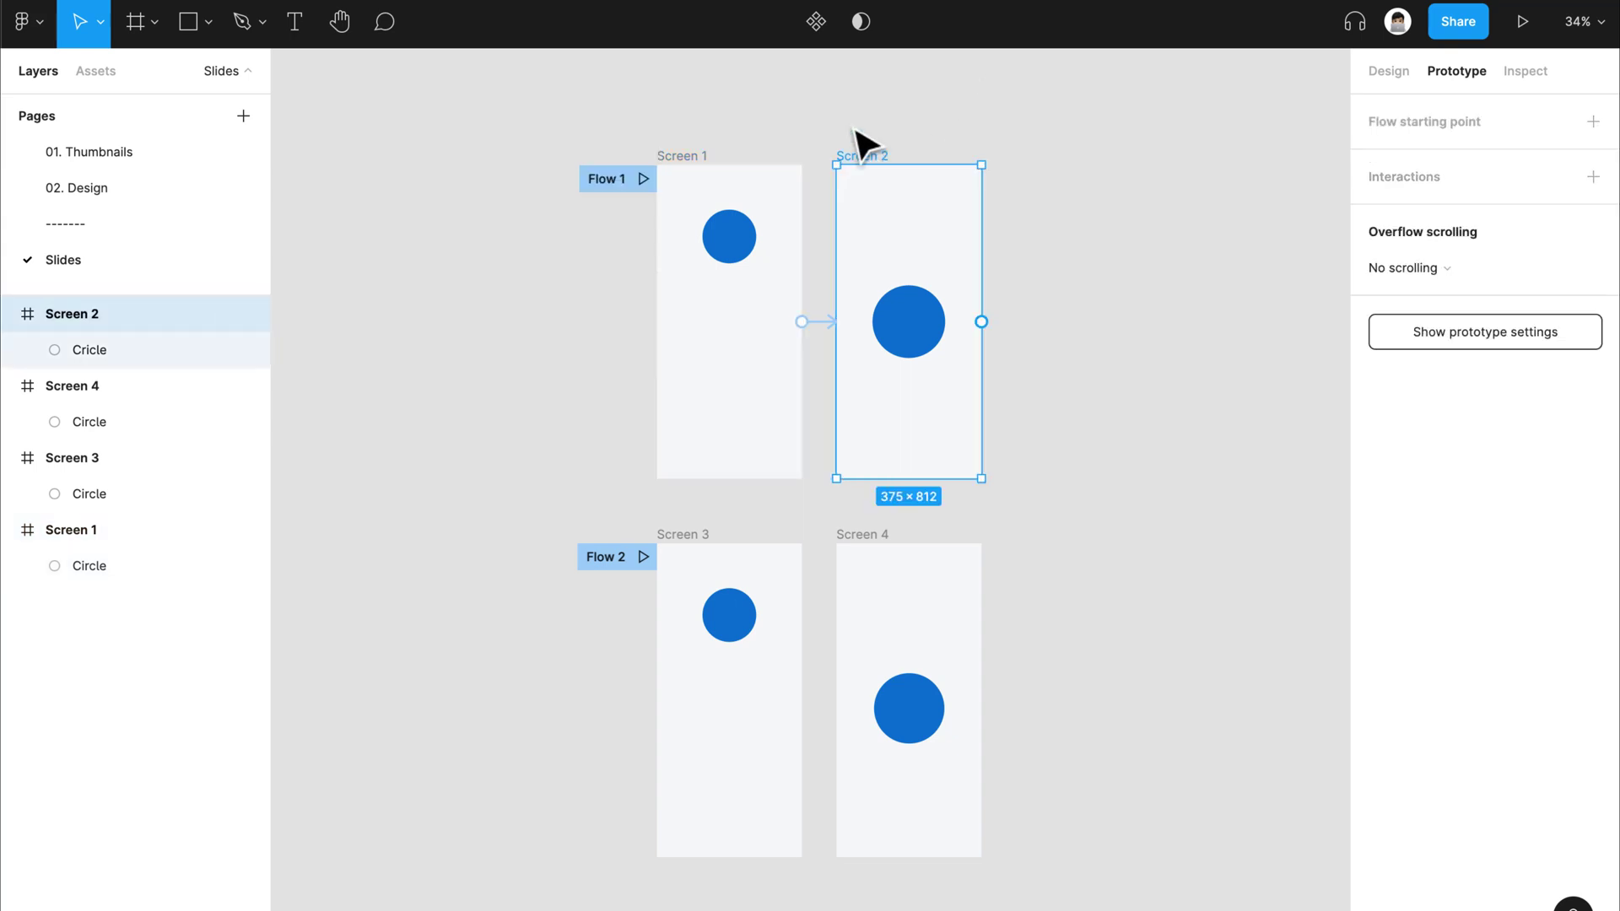
left_click(99, 346)
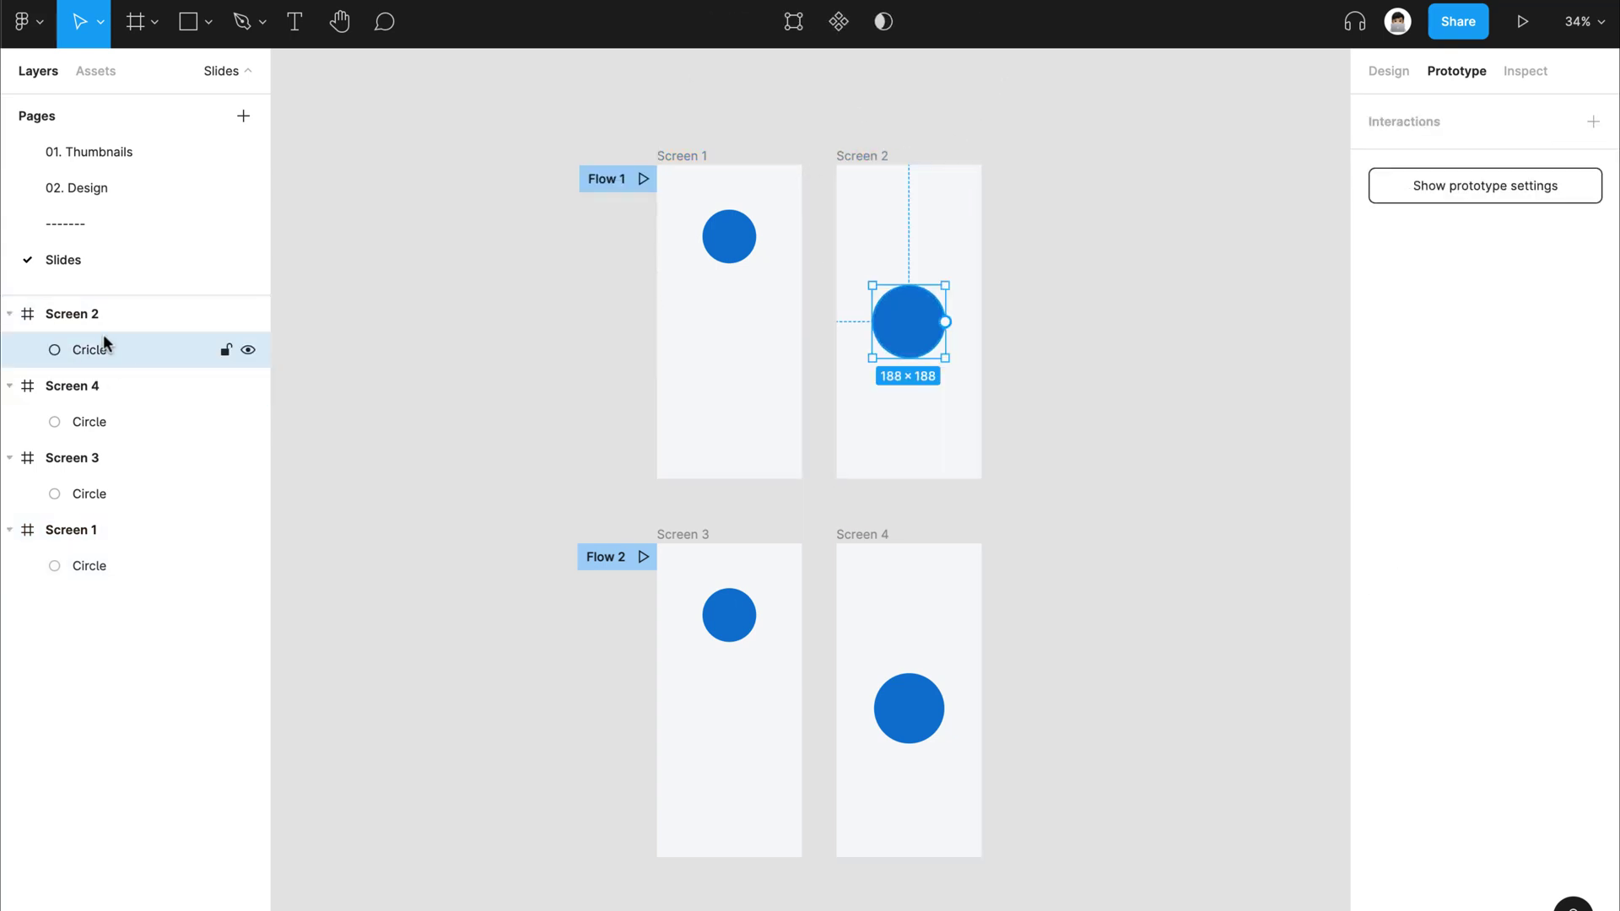
double_click(79, 351)
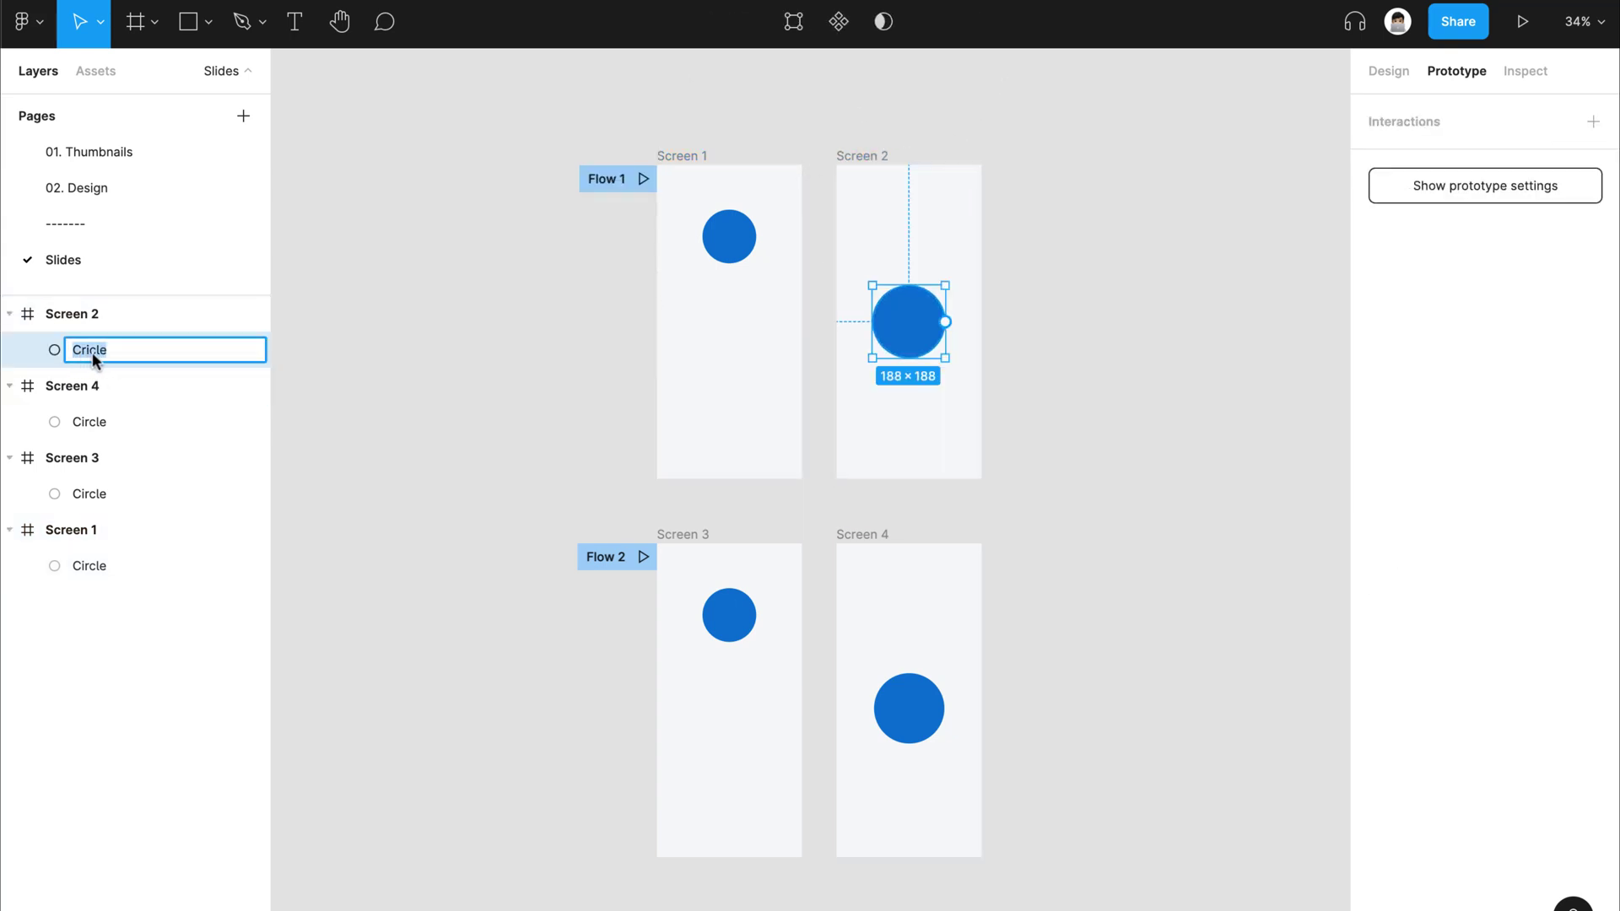
left_click(319, 358)
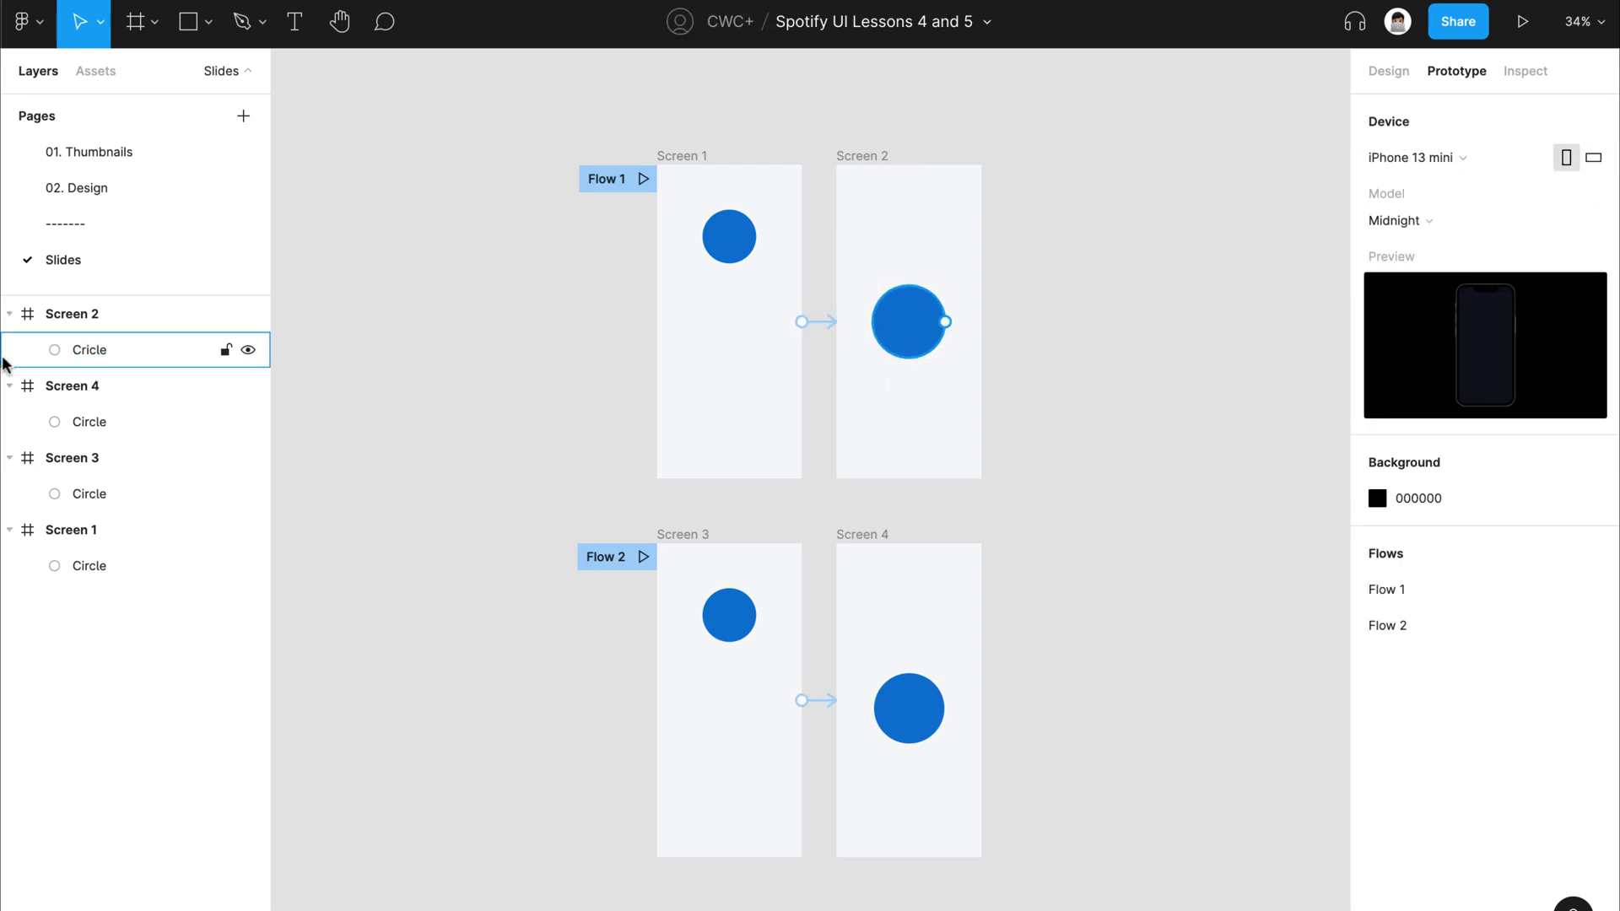
Step: Preview the tap transition of Flow 1, restart and replay it, and compare it with Flow 2
left_click(698, 169)
left_click(772, 148)
left_click(709, 173)
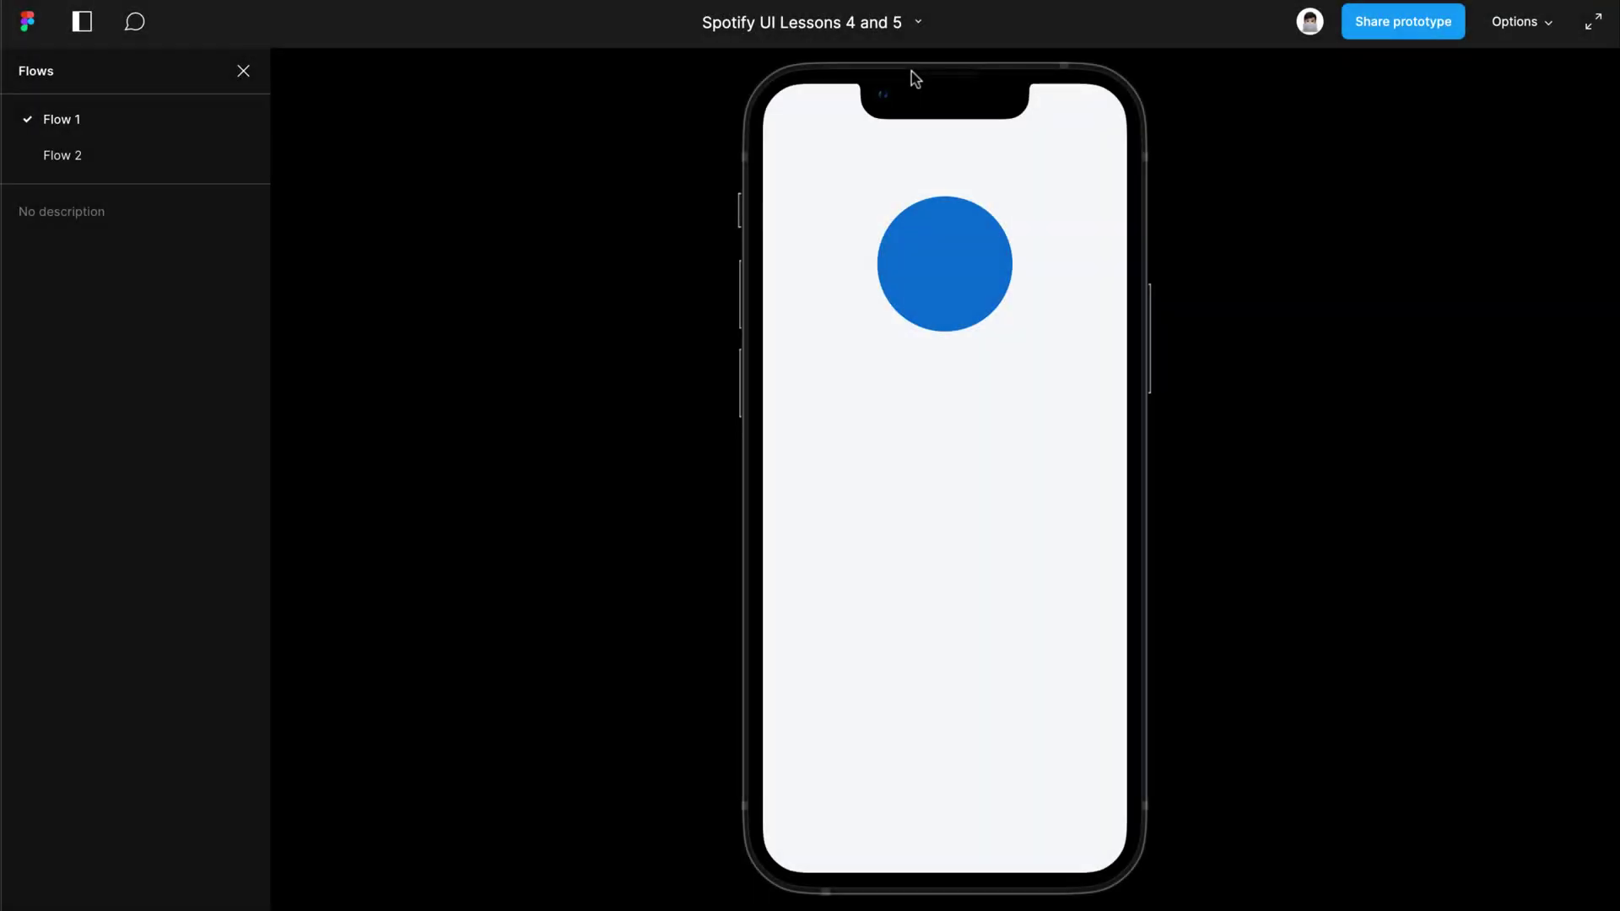
left_click(910, 71)
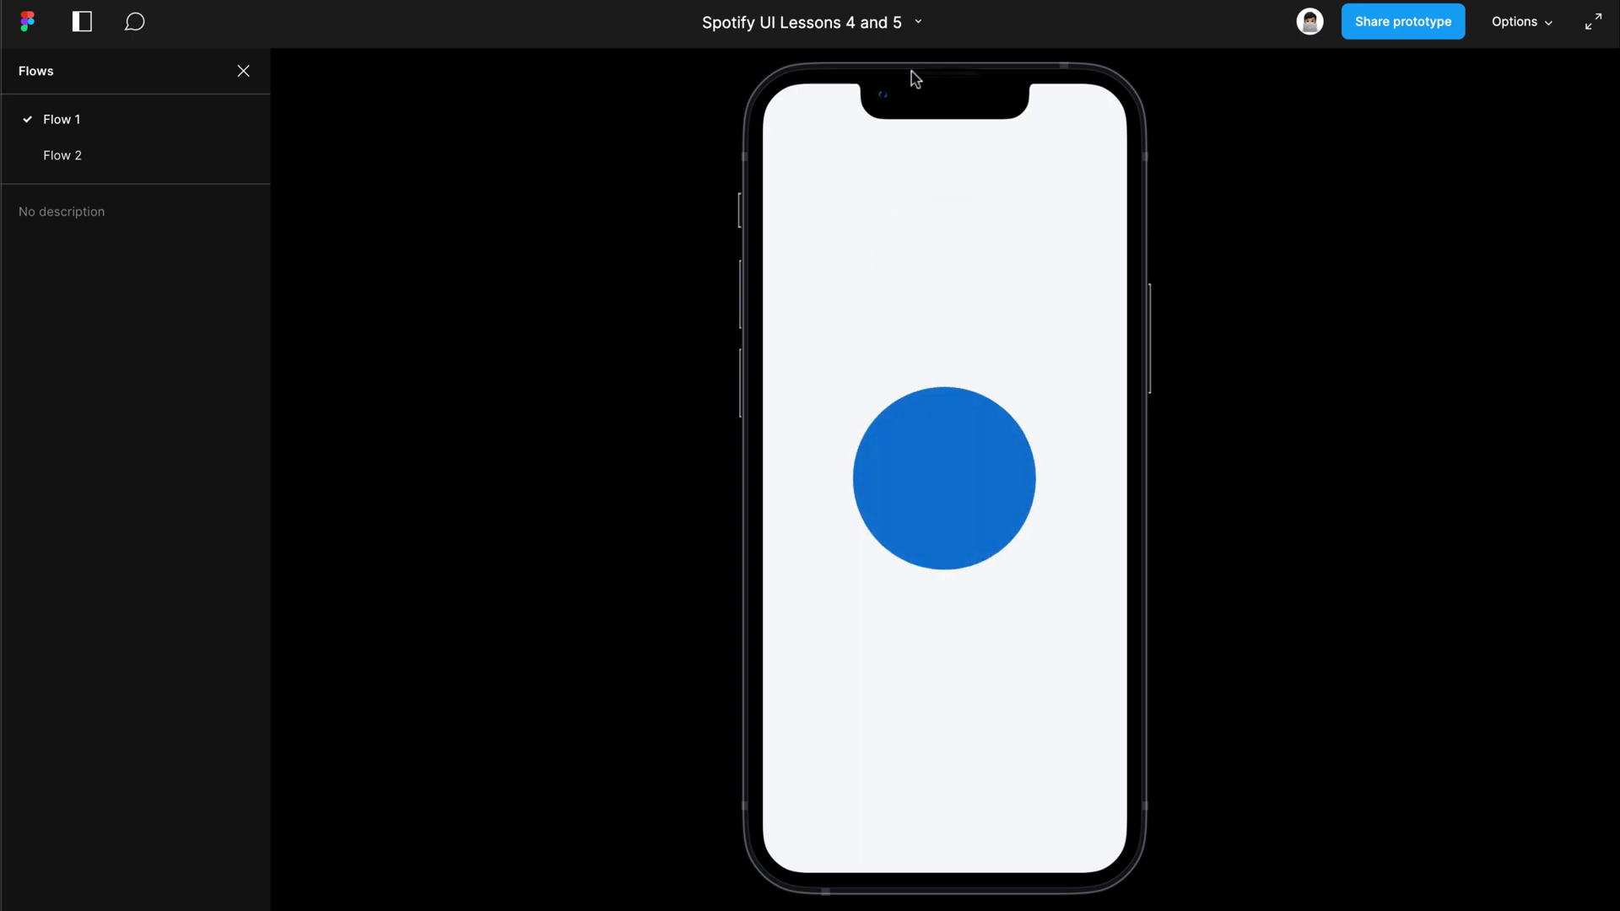
key("r")
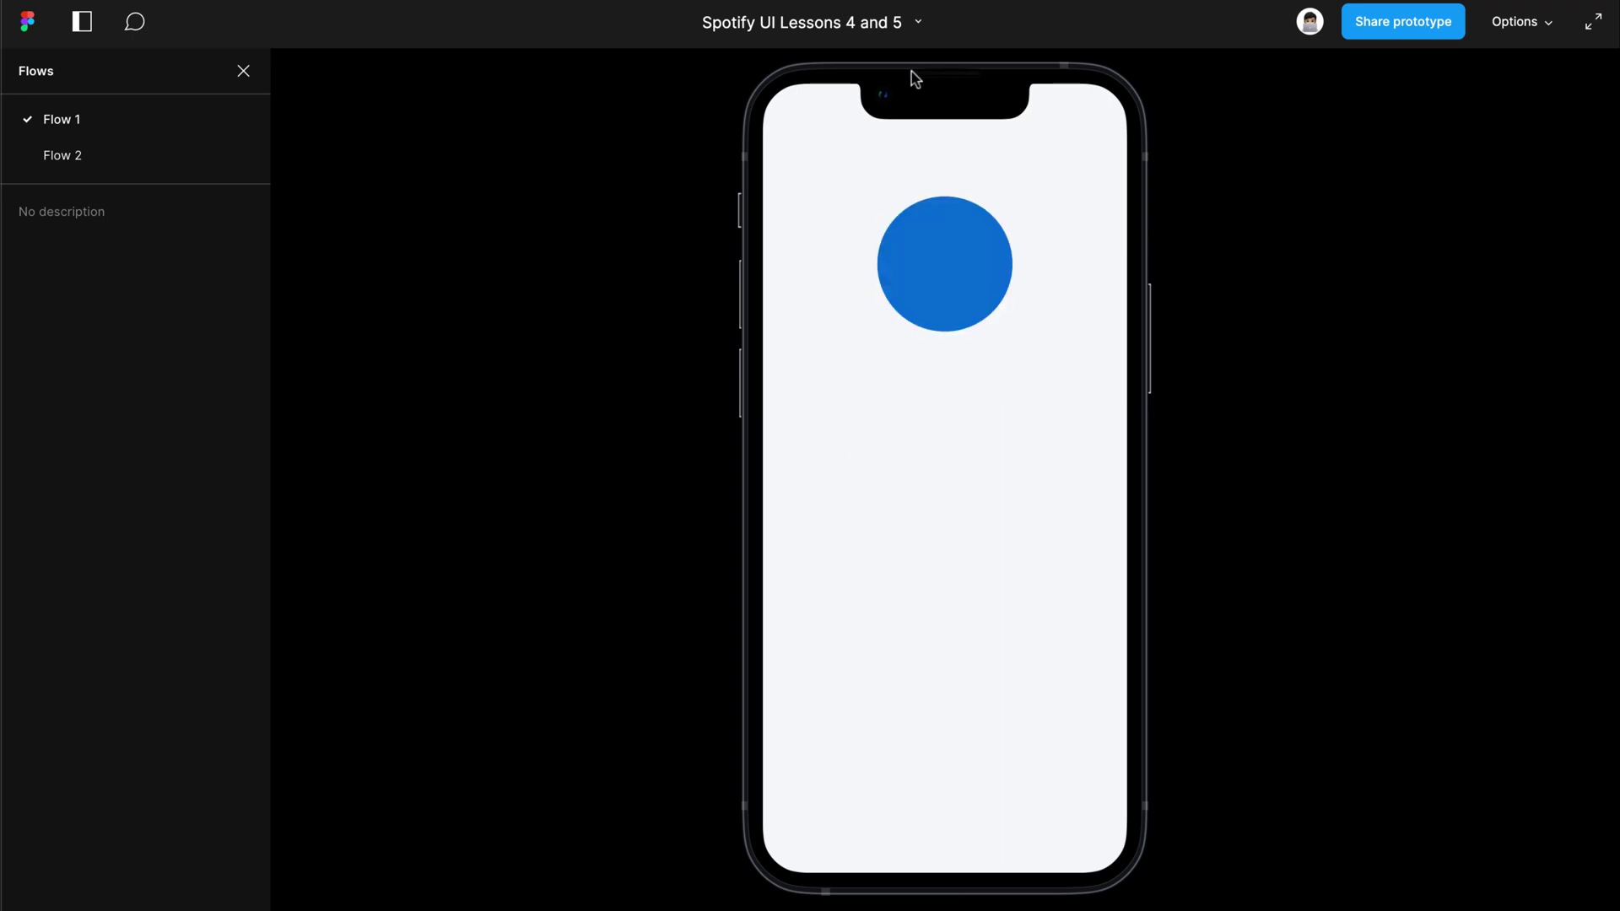
left_click(911, 72)
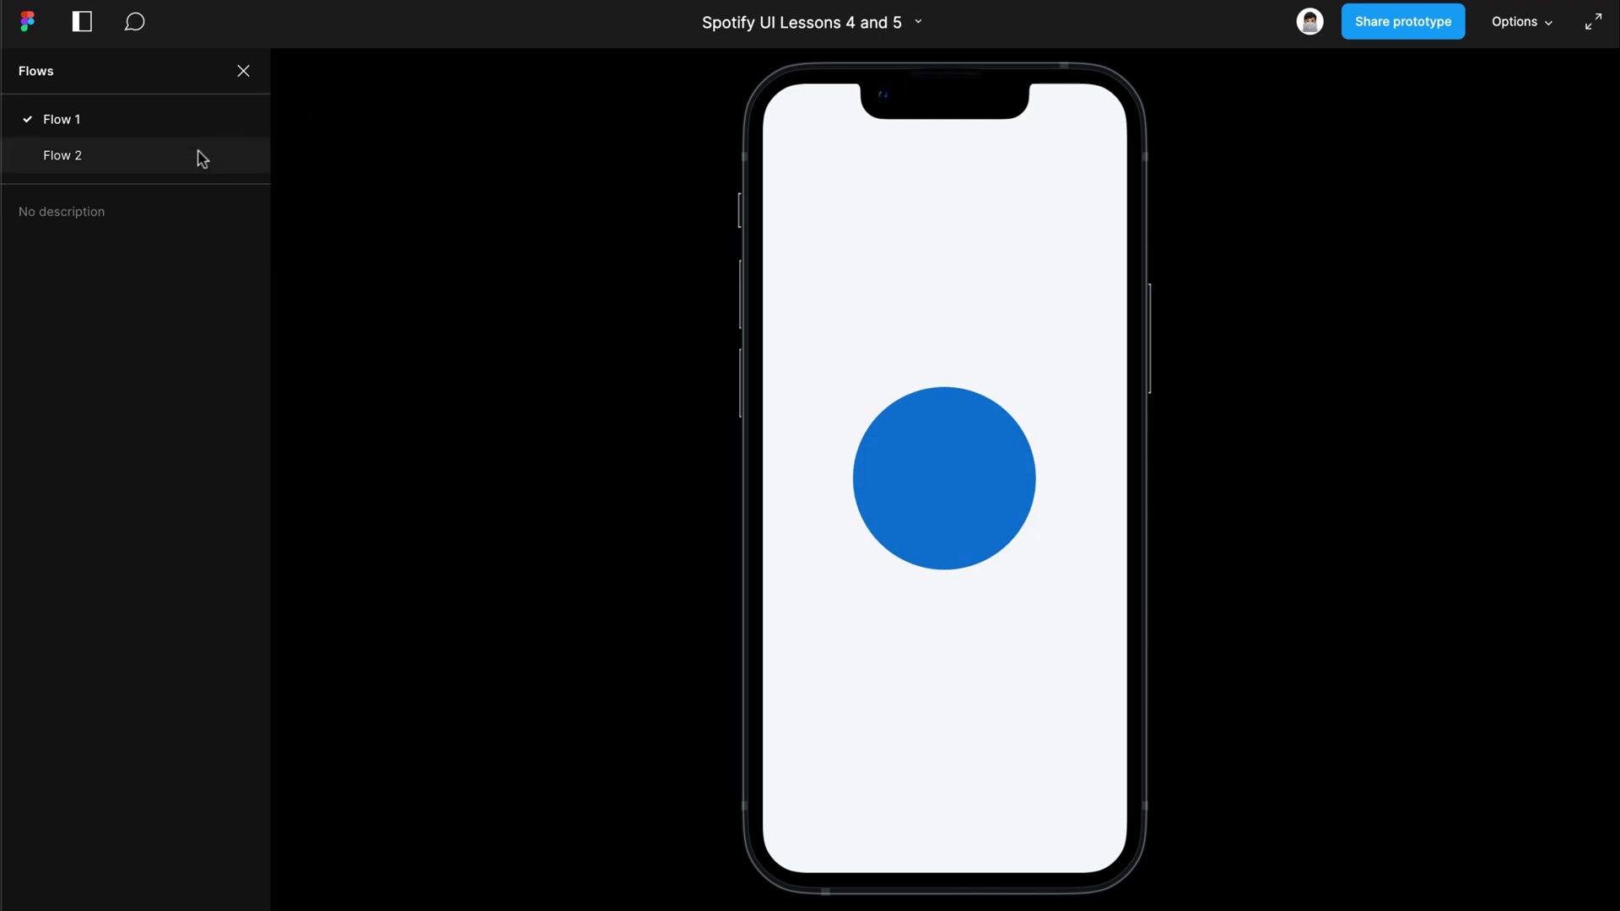
left_click(148, 169)
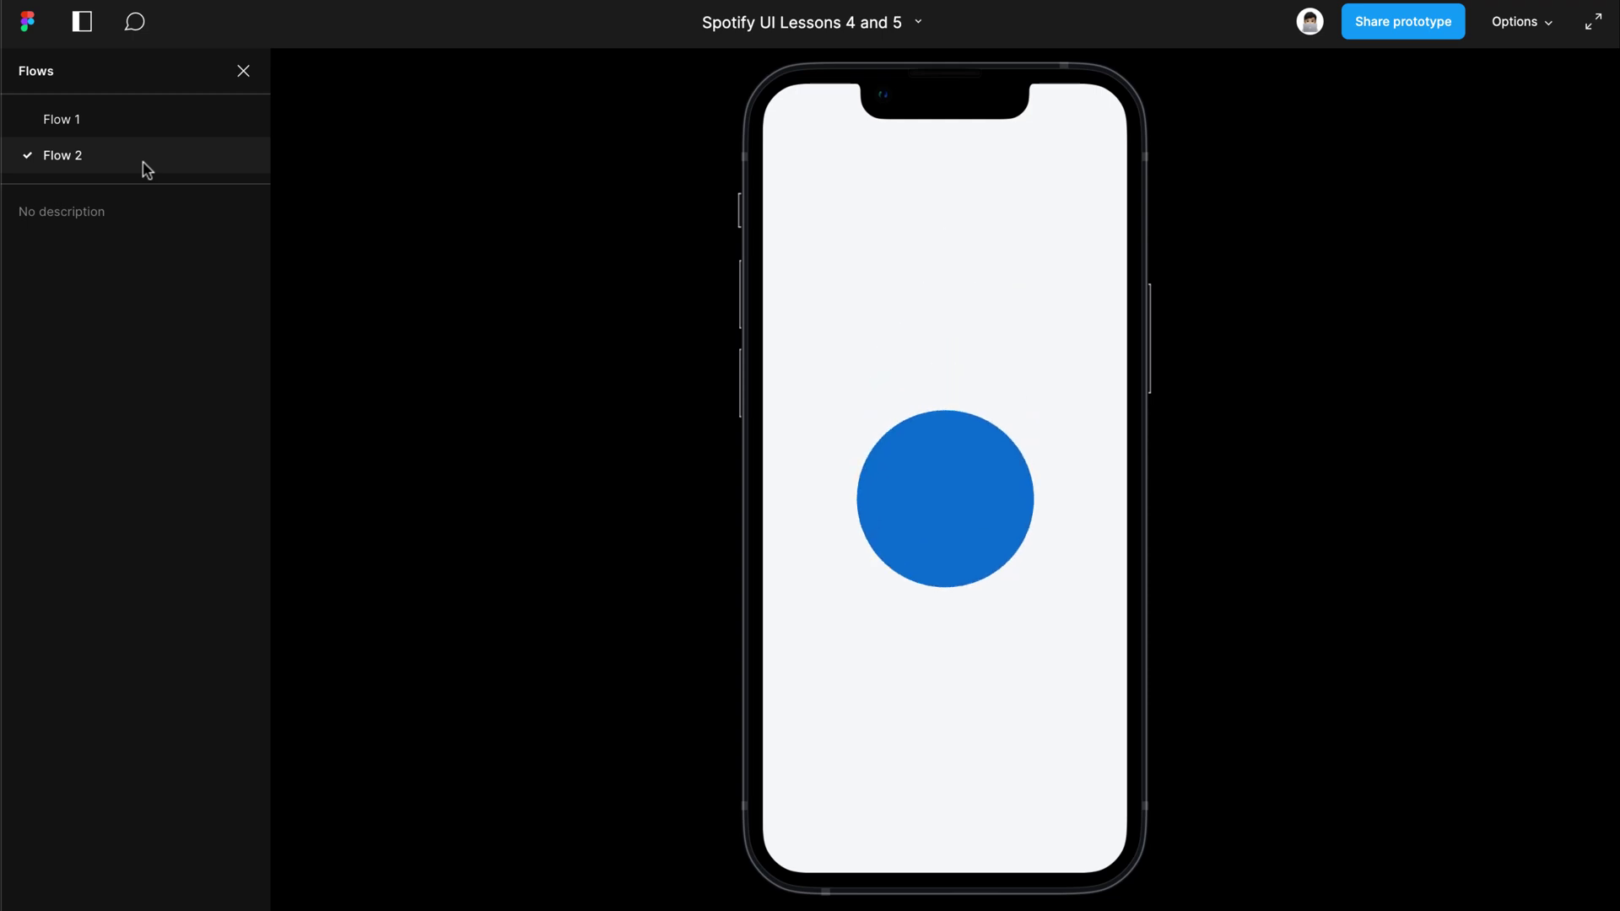
left_click(199, 126)
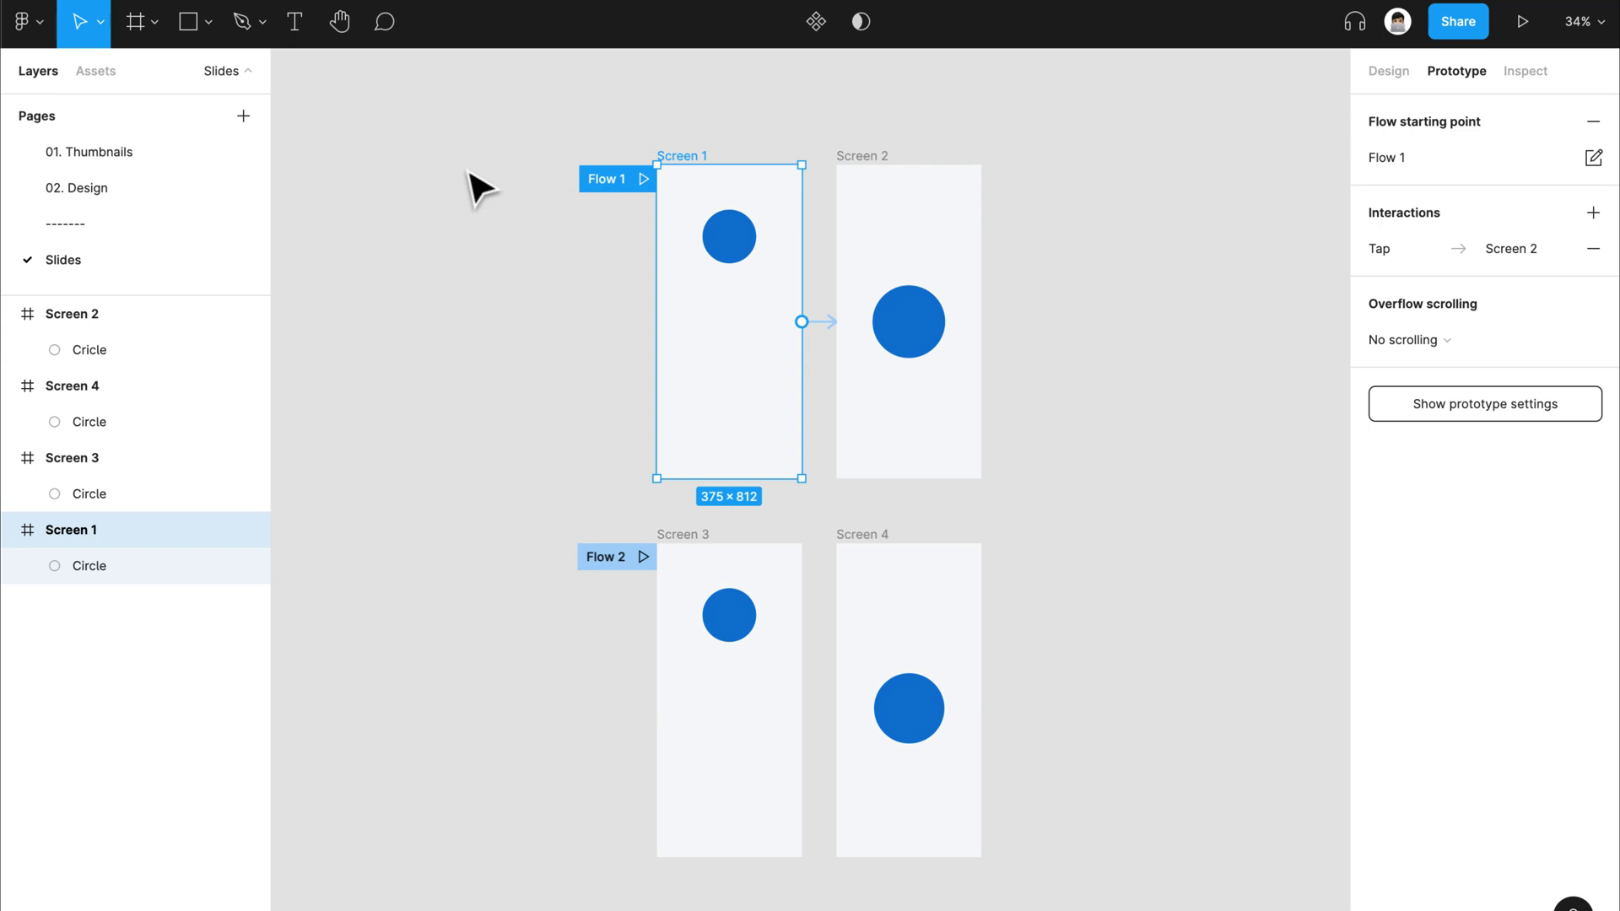
Step: Compare the spelling of the circle layer names in Screen 1 and Screen 2
left_click(872, 171)
left_click(89, 355)
double_click(87, 351)
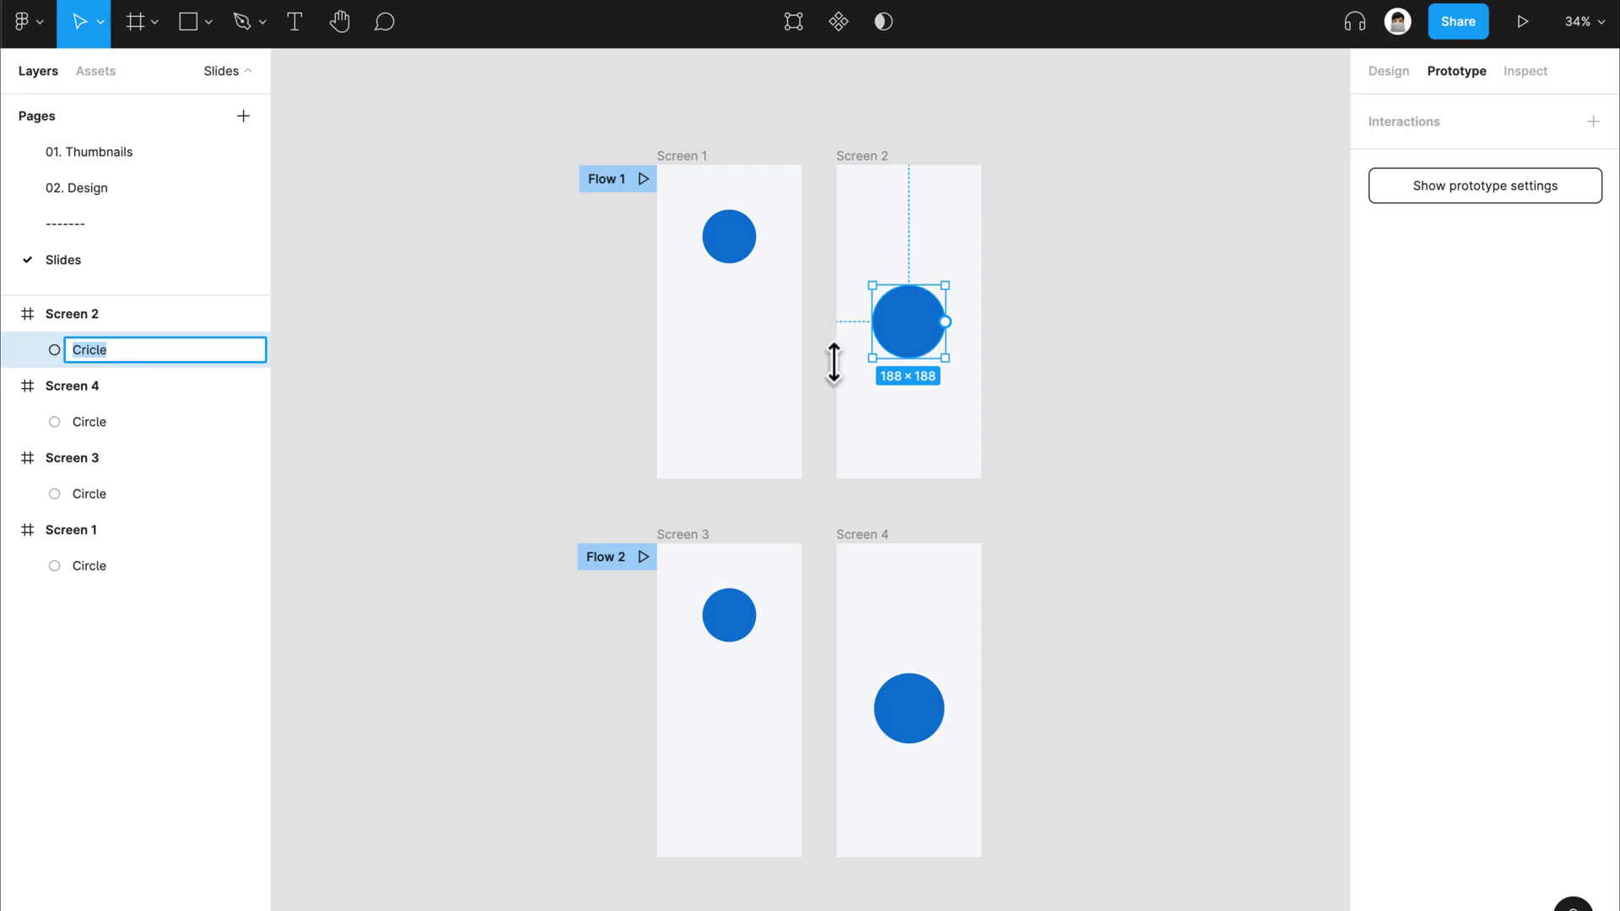
left_click(97, 529)
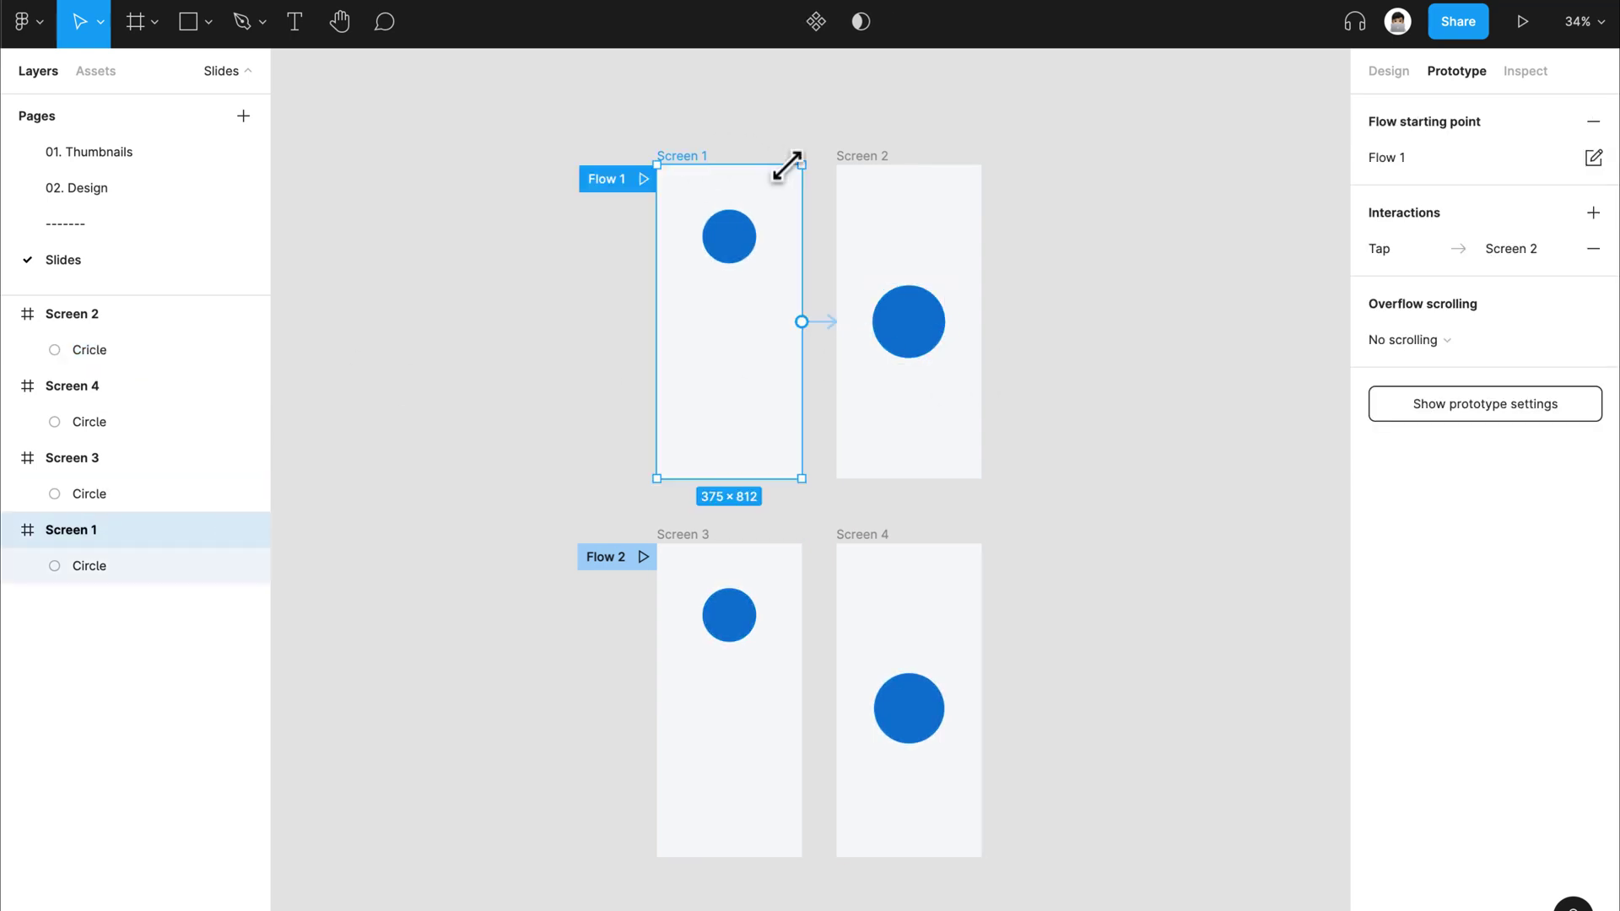
left_click(737, 235)
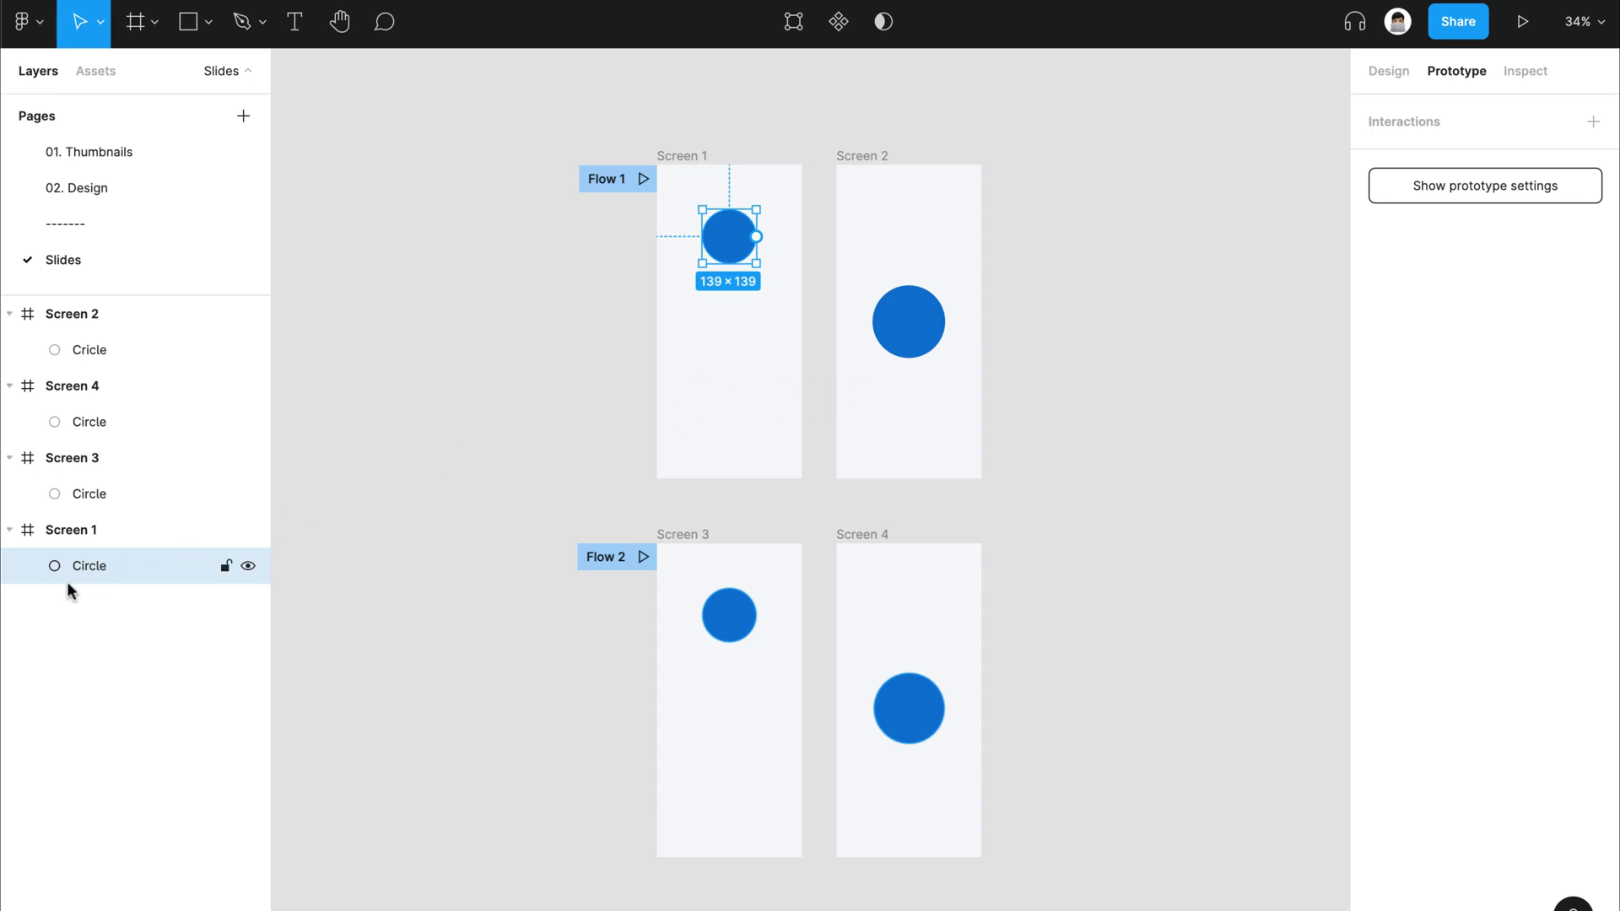
left_click(811, 374)
left_click(928, 353)
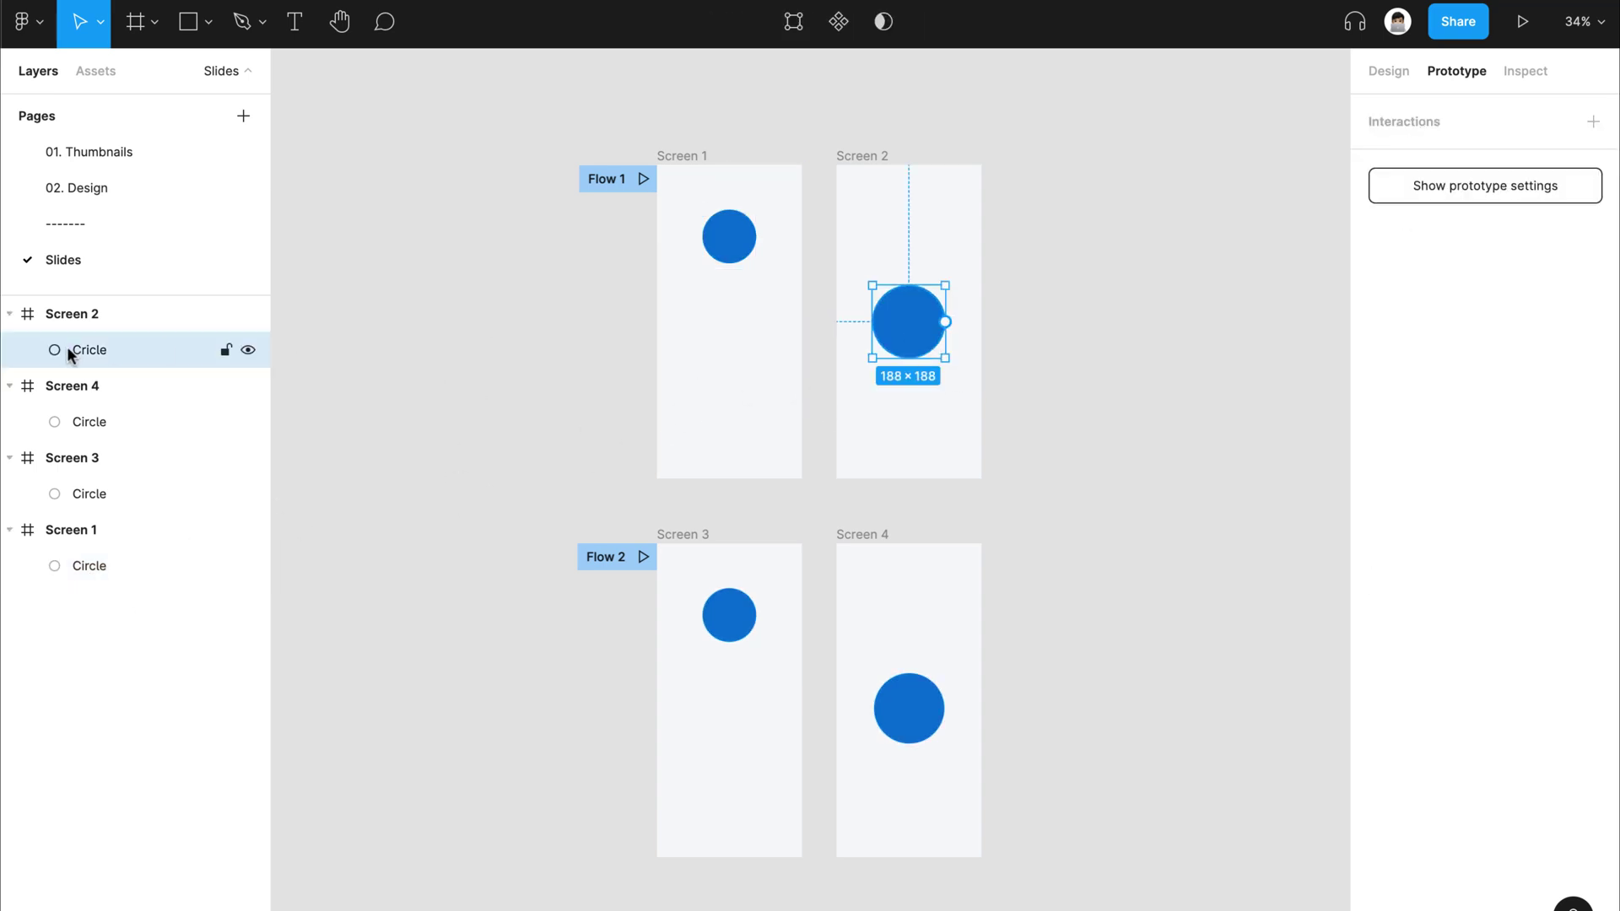
left_click(536, 346)
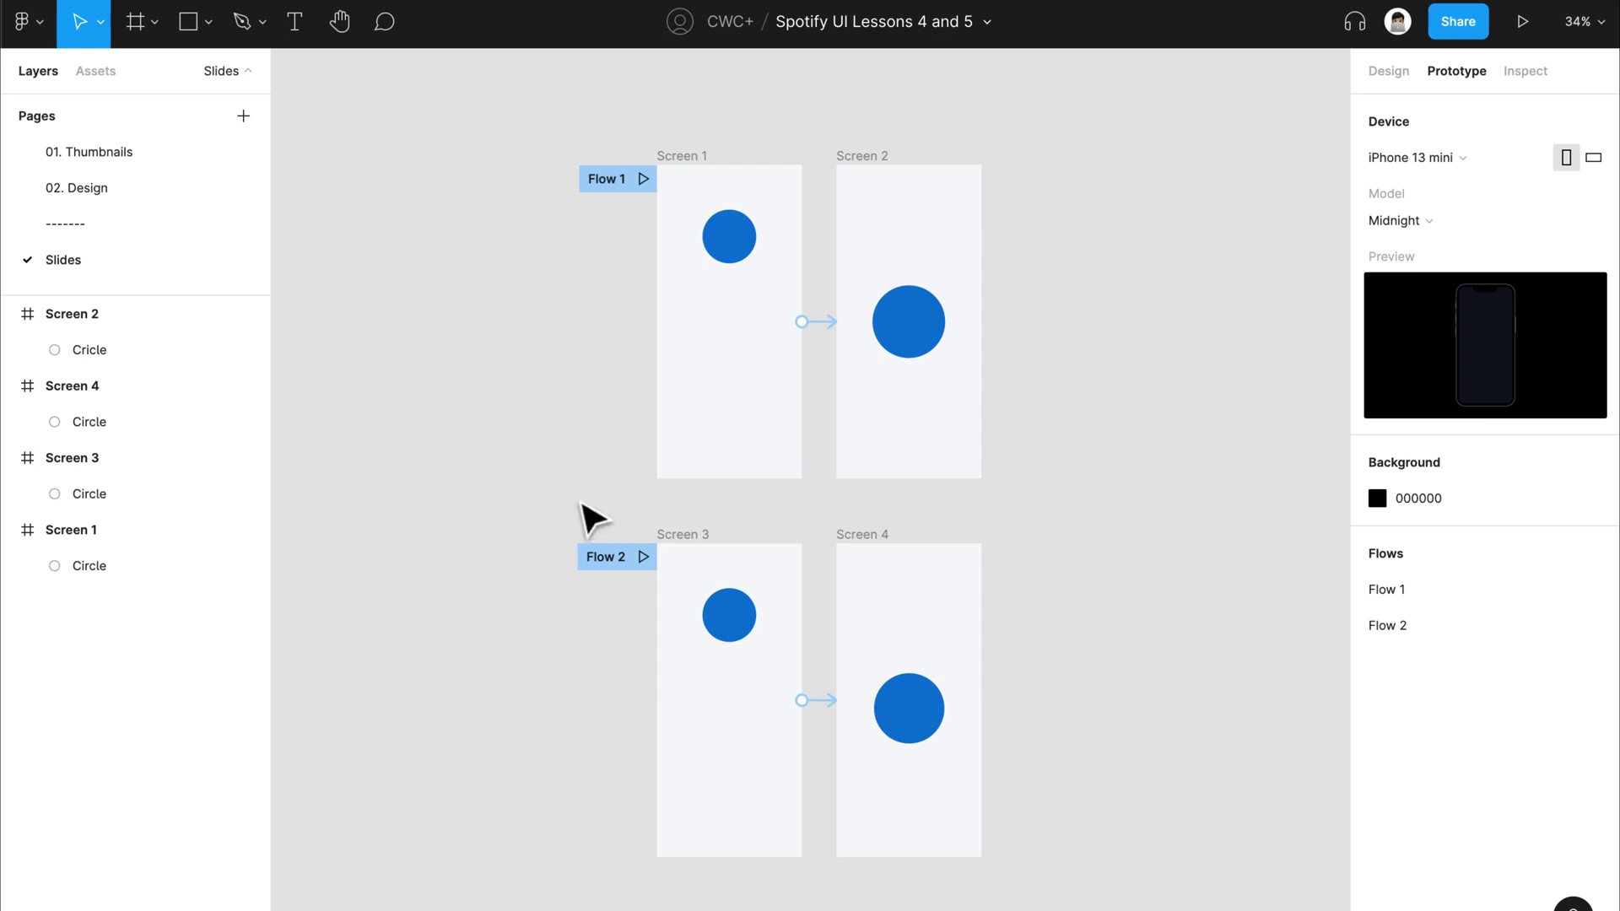
left_click(713, 241)
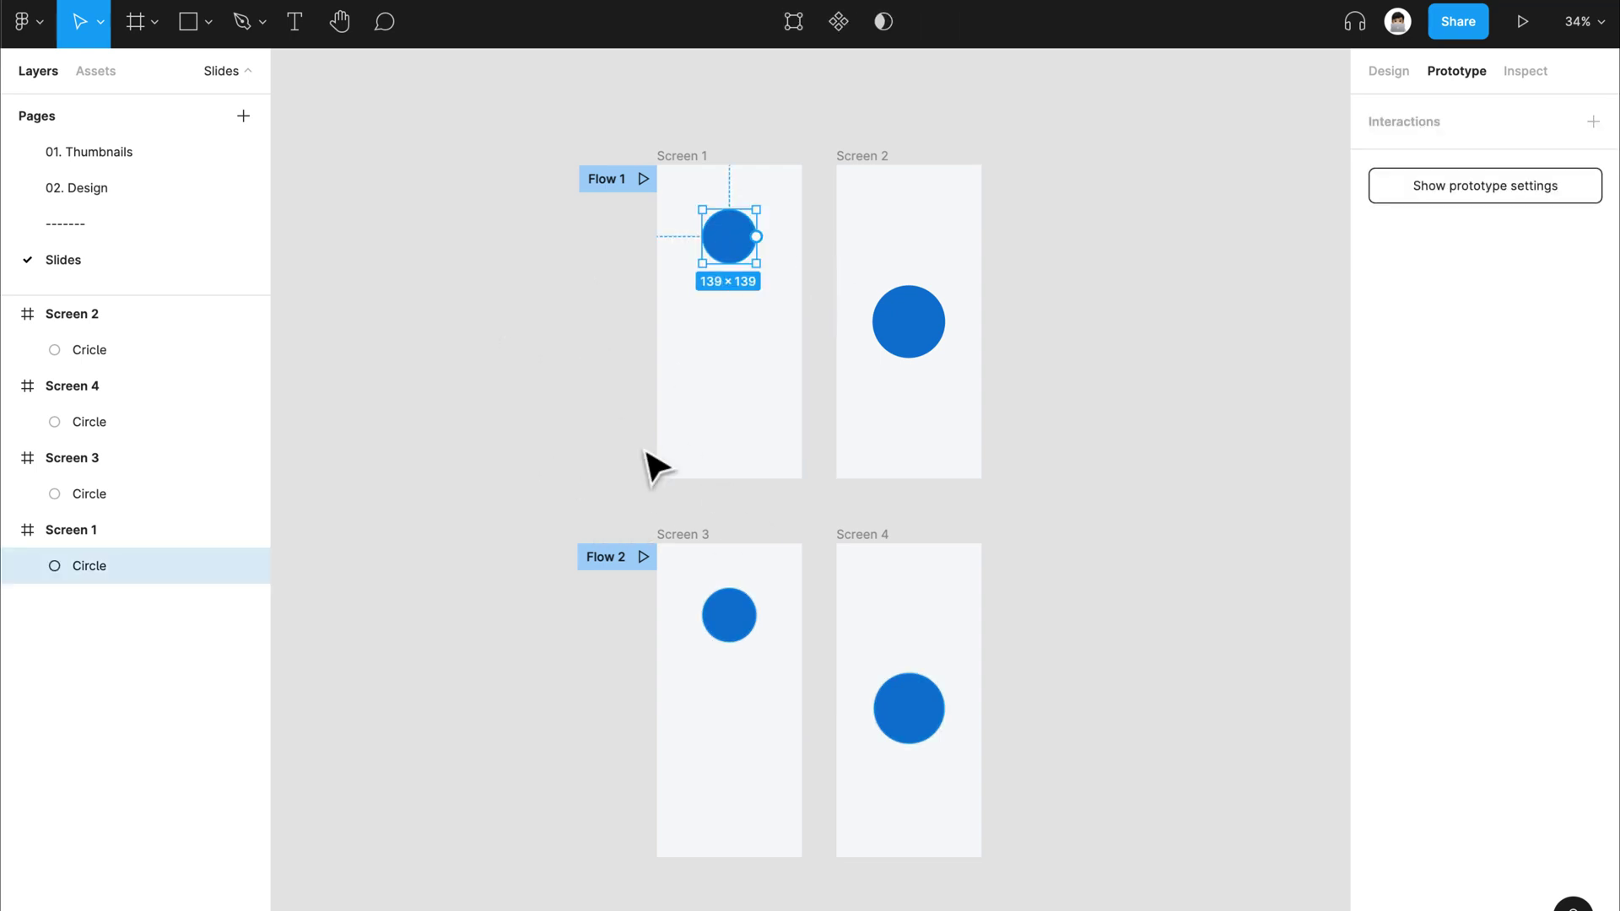
double_click(92, 566)
left_click(150, 630)
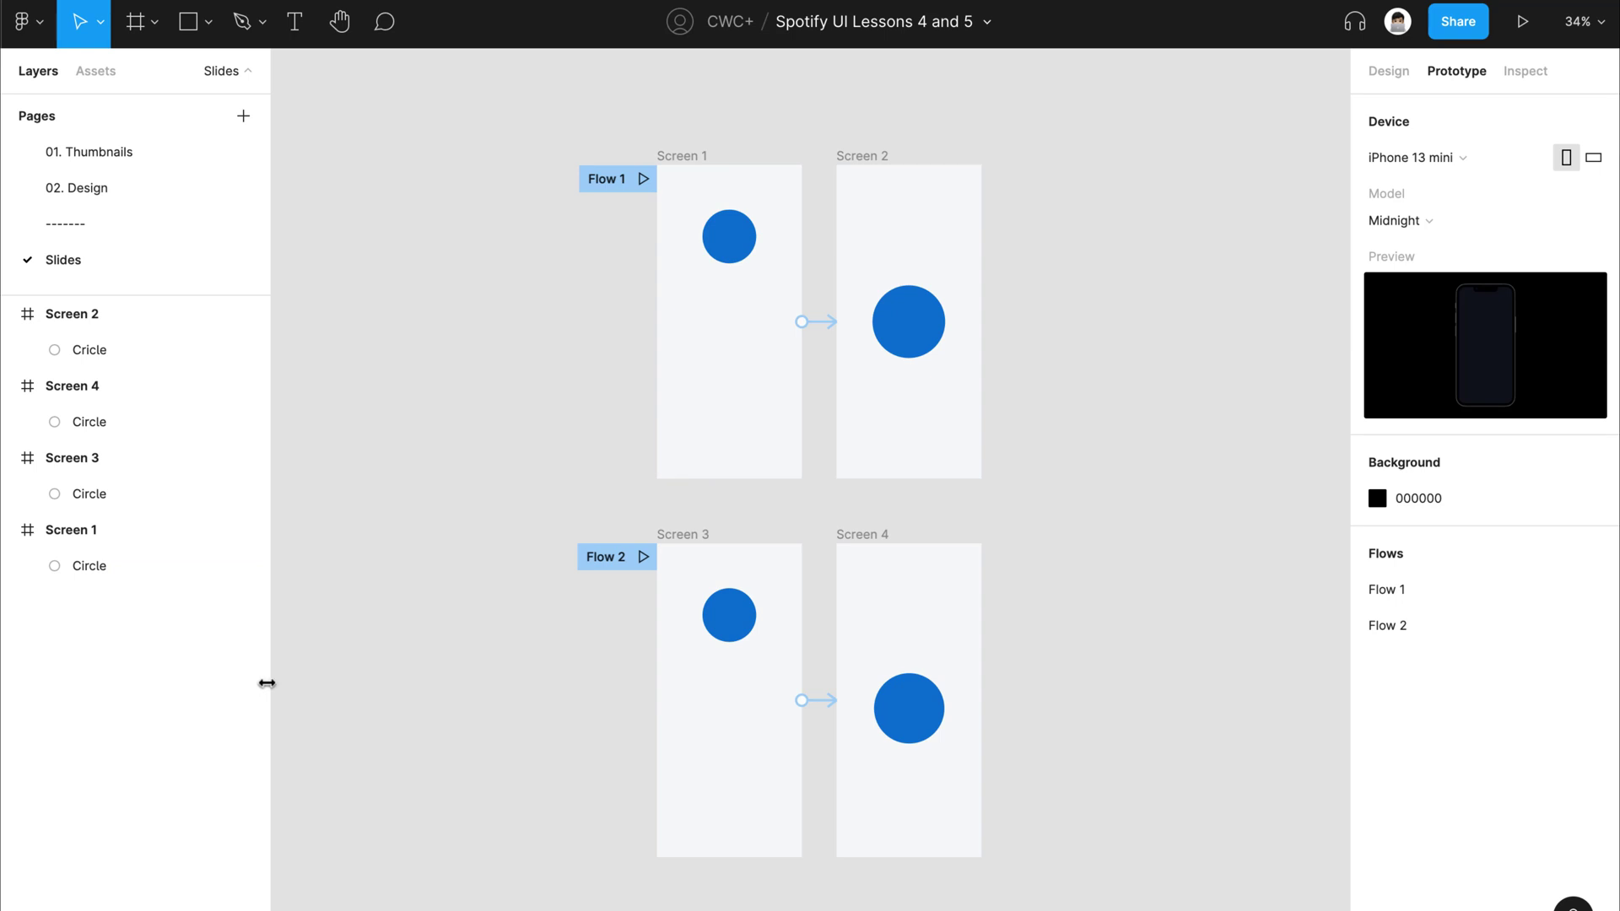
Step: Duplicate Screen 3 with its interaction to the right of Screen 4, and select the copy
left_click(710, 543)
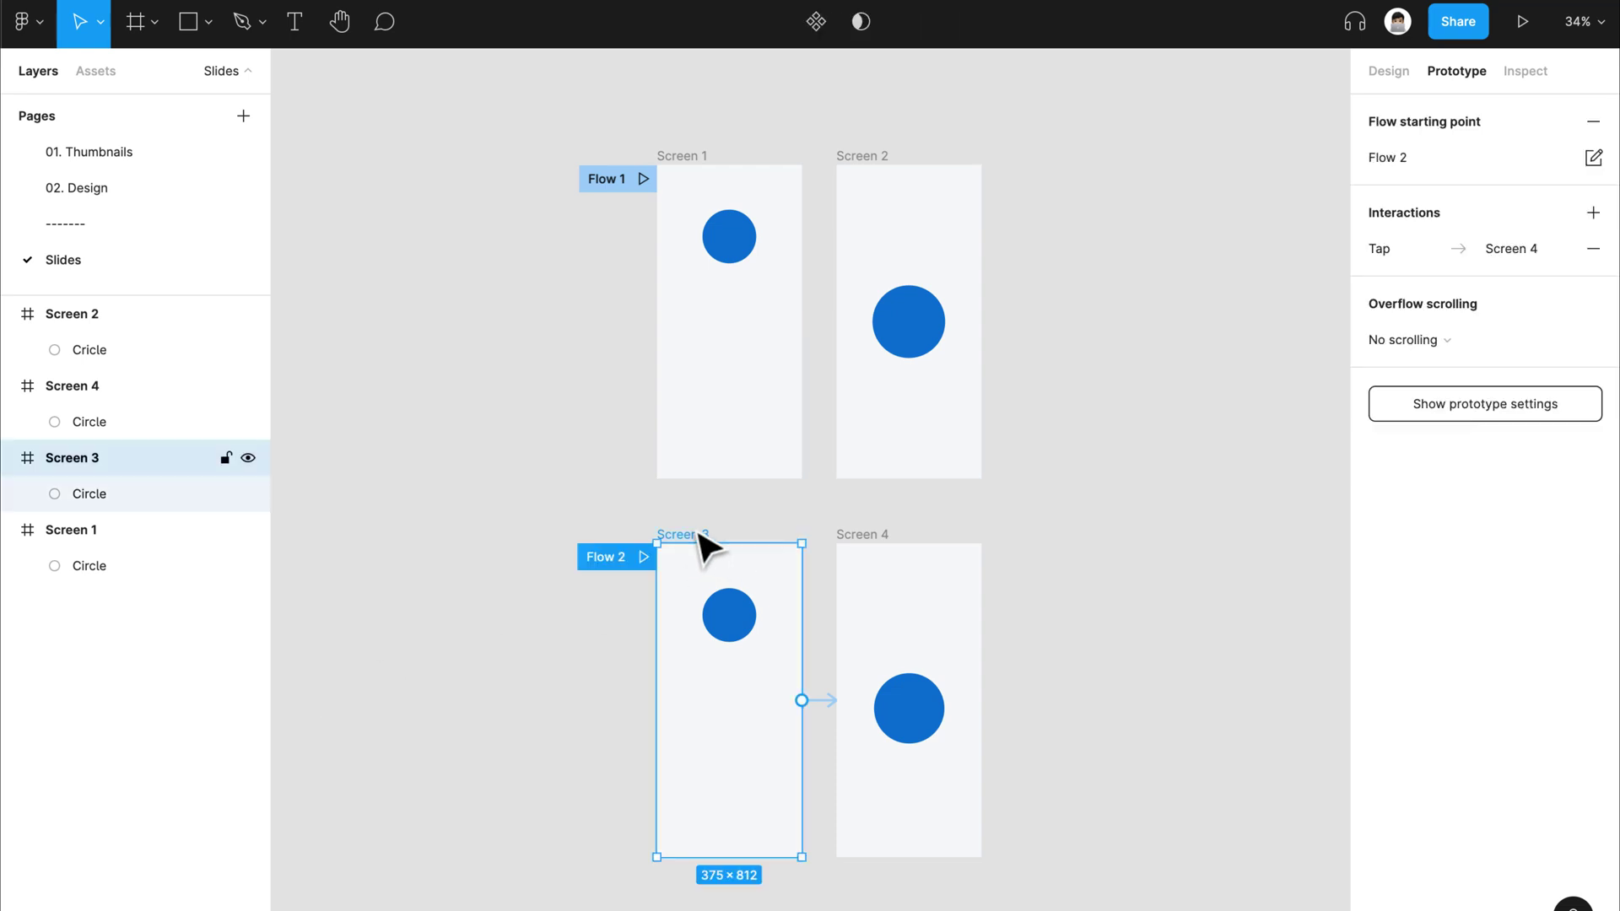
key("super+d")
left_click(881, 537)
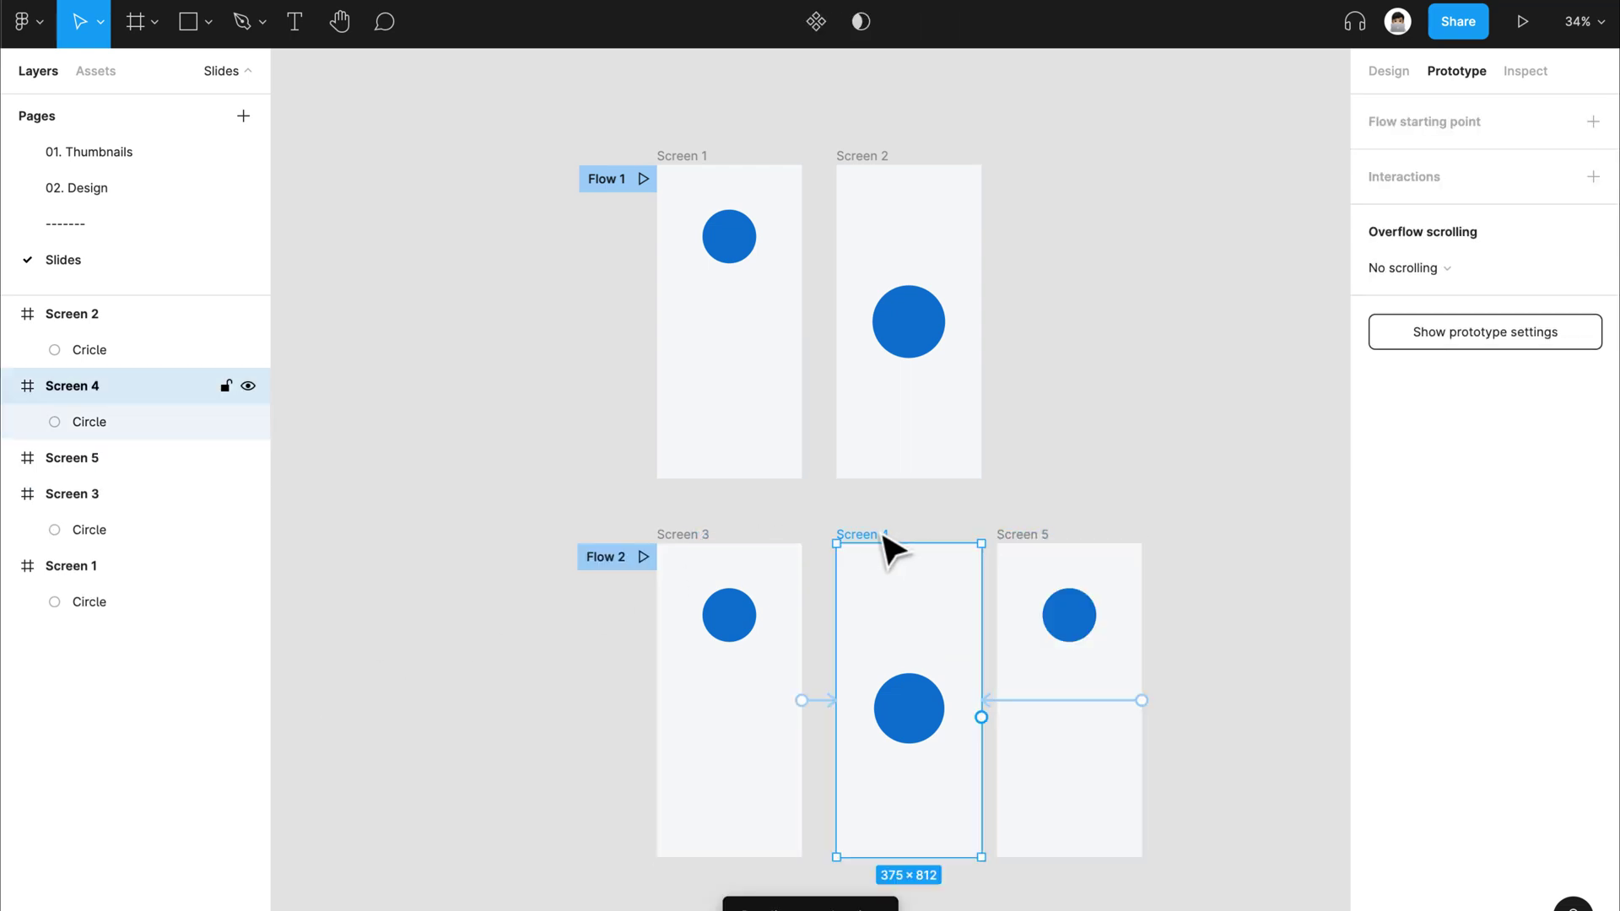
key("super+z")
left_click(871, 157)
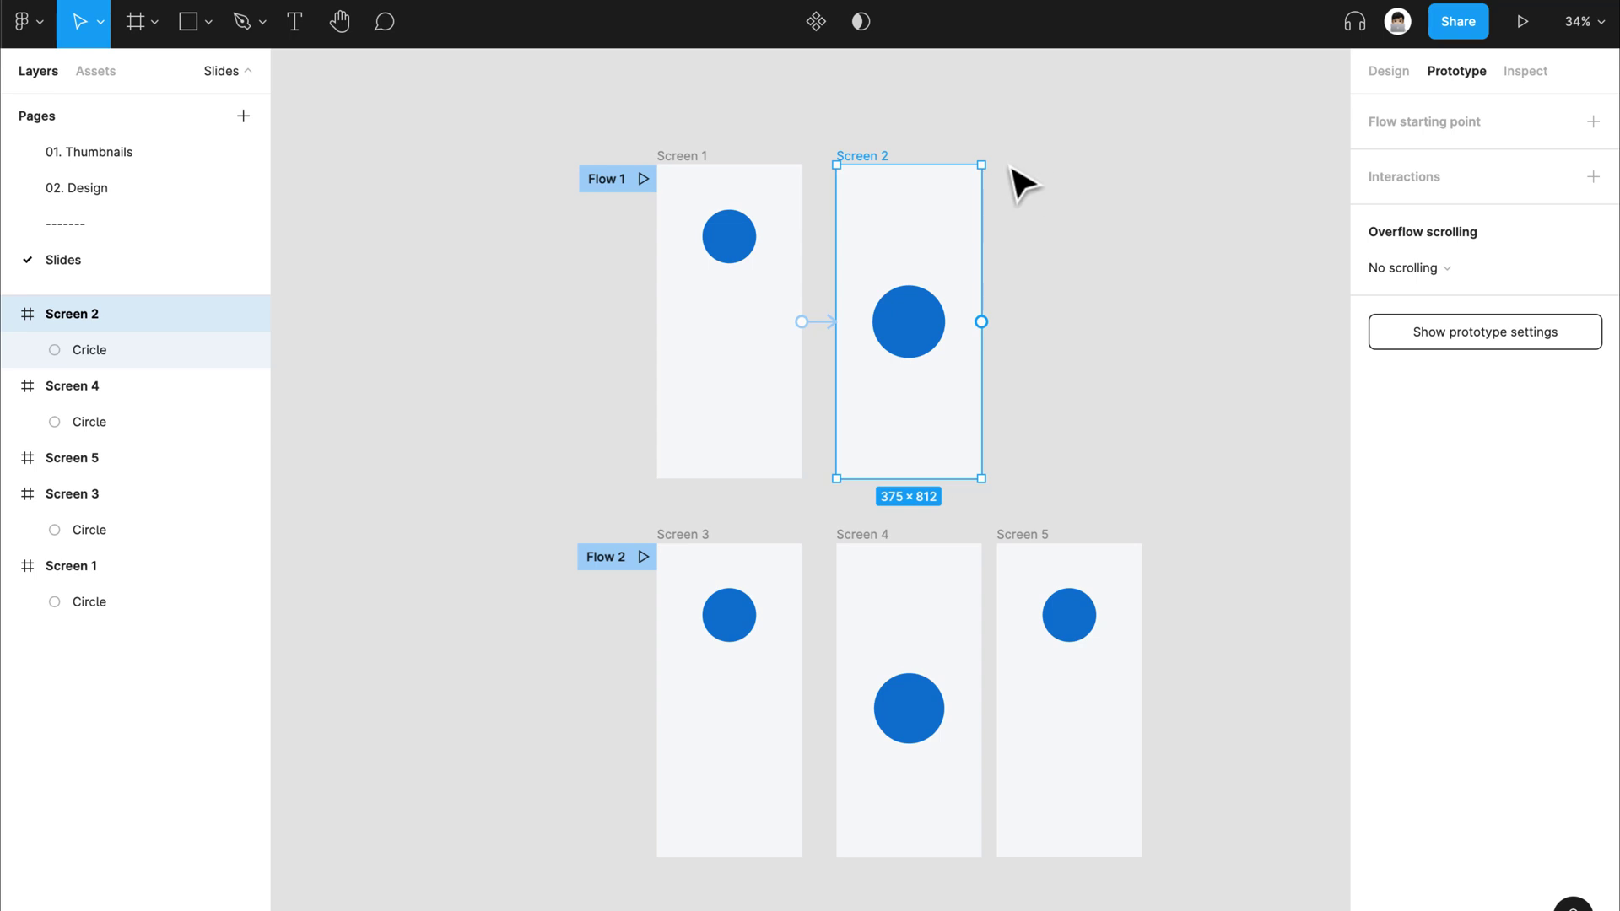
left_click(1022, 535)
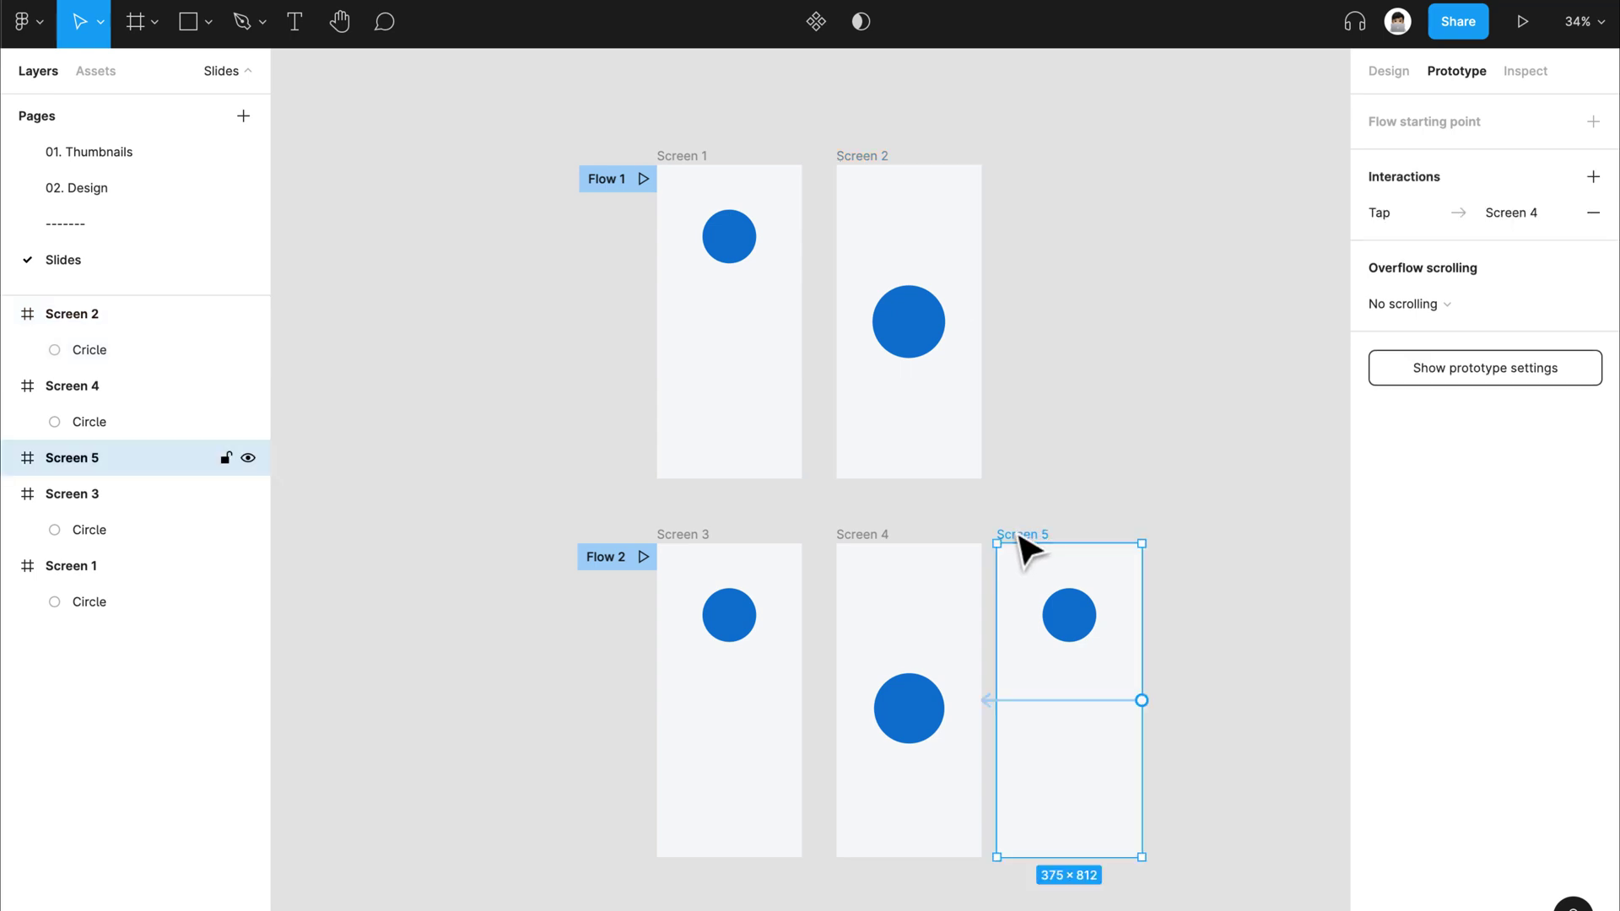
Step: Delete the duplicated Screen 5 frame and open the 02. Design page
key("Delete")
left_click(52, 184)
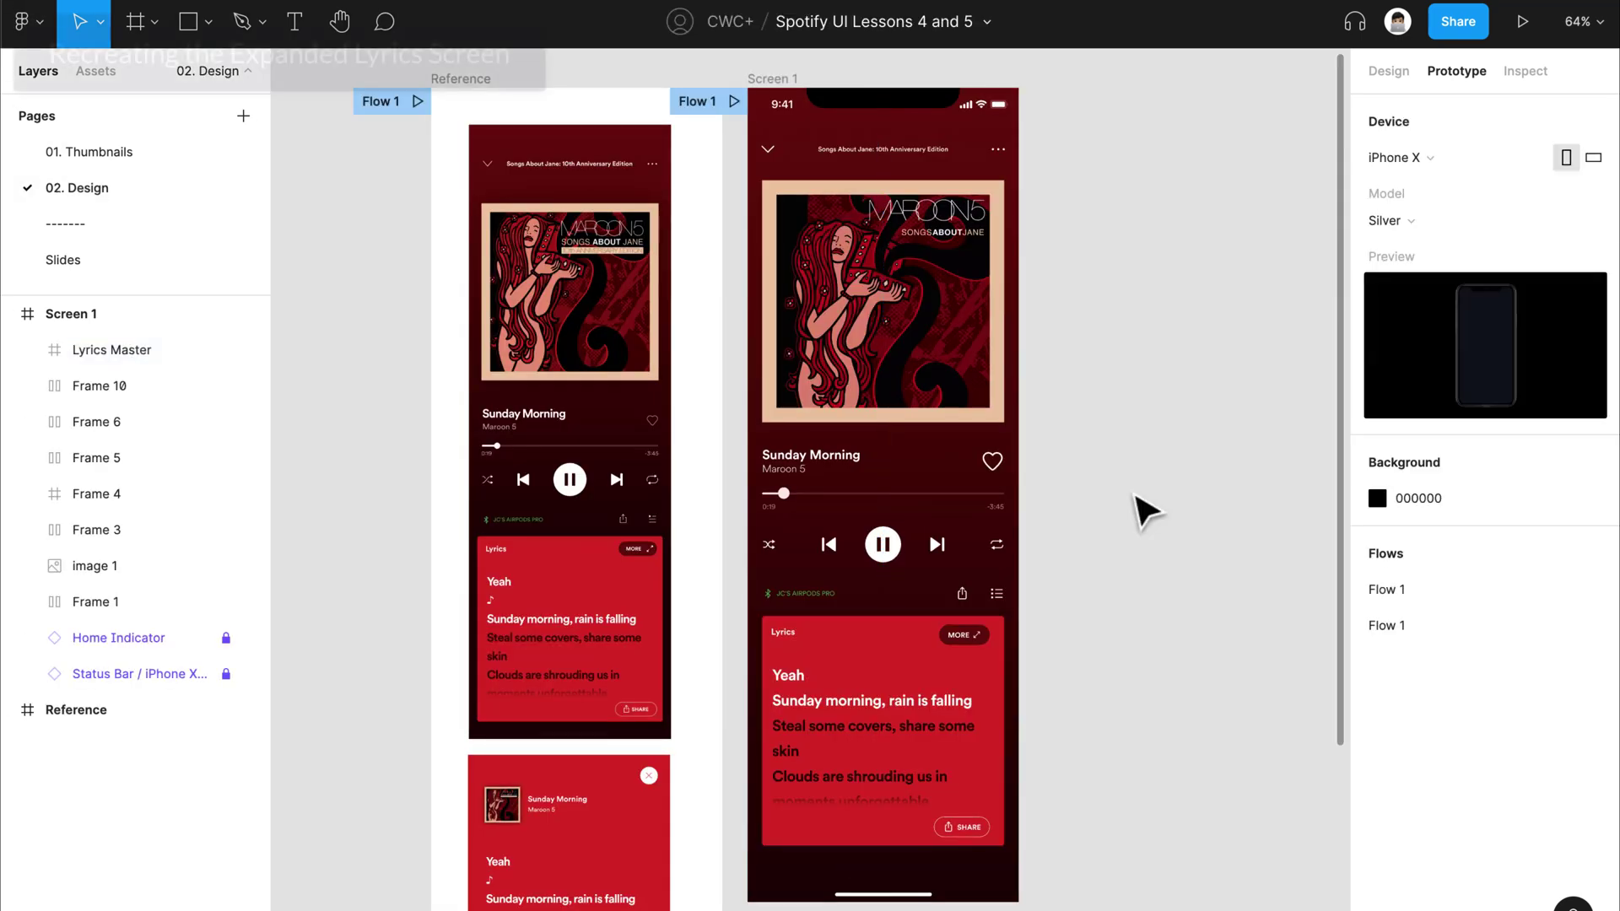
Step: Duplicate the Screen 1 player frame beside the original on the 02. Design page
left_click_drag(1132, 477, 1012, 460)
left_click_drag(773, 647, 734, 581)
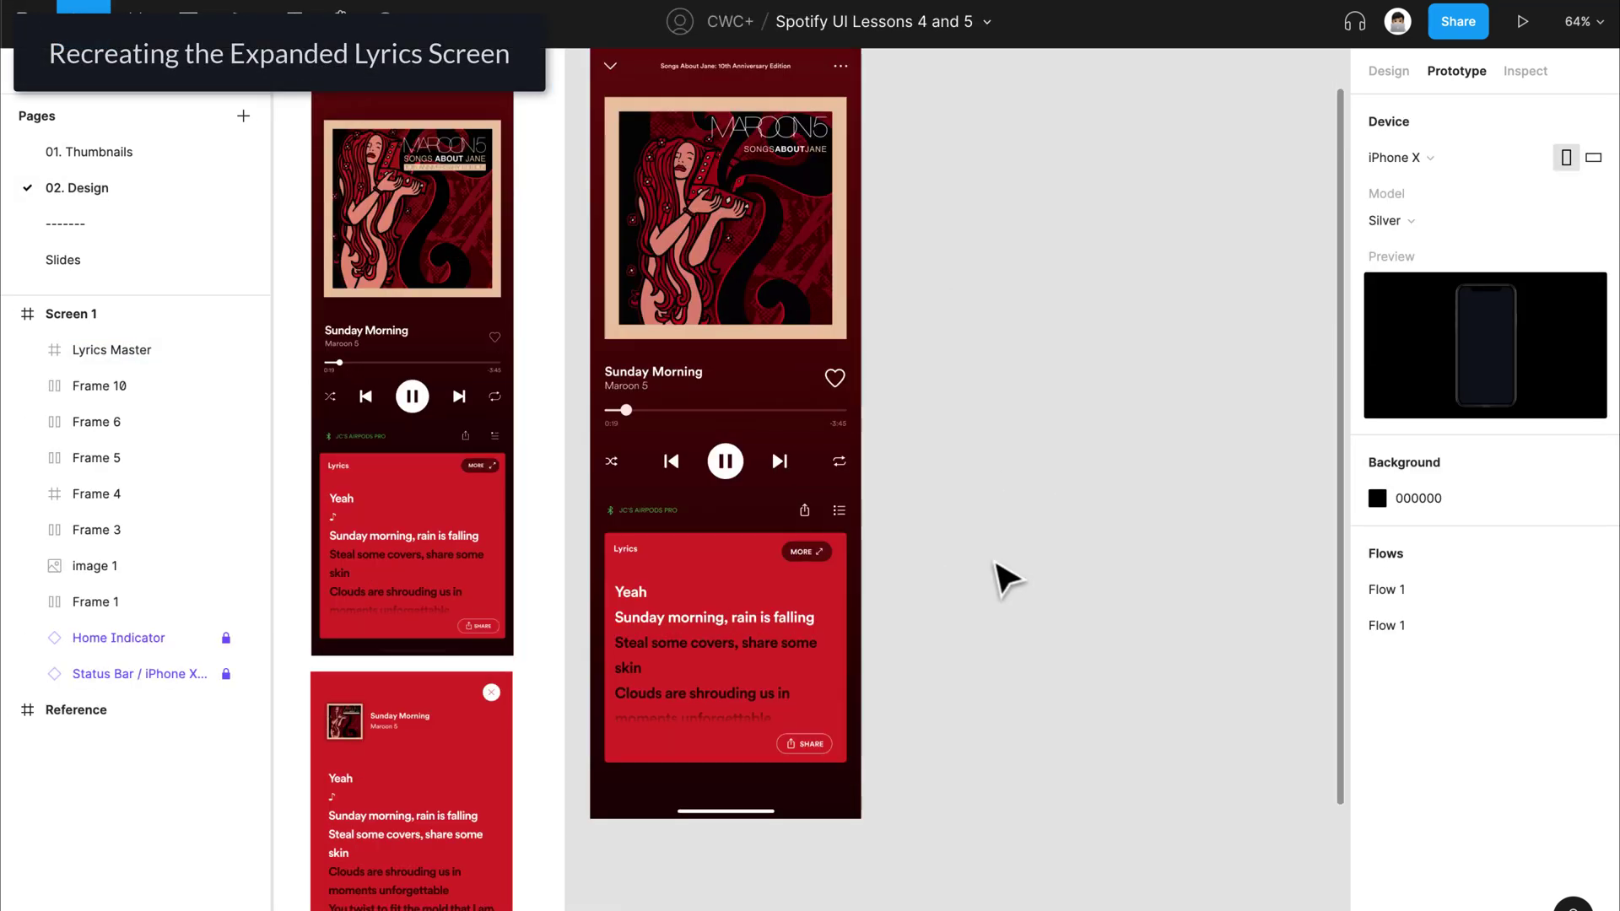
scroll(1021, 507, "down", 2)
left_click(666, 125)
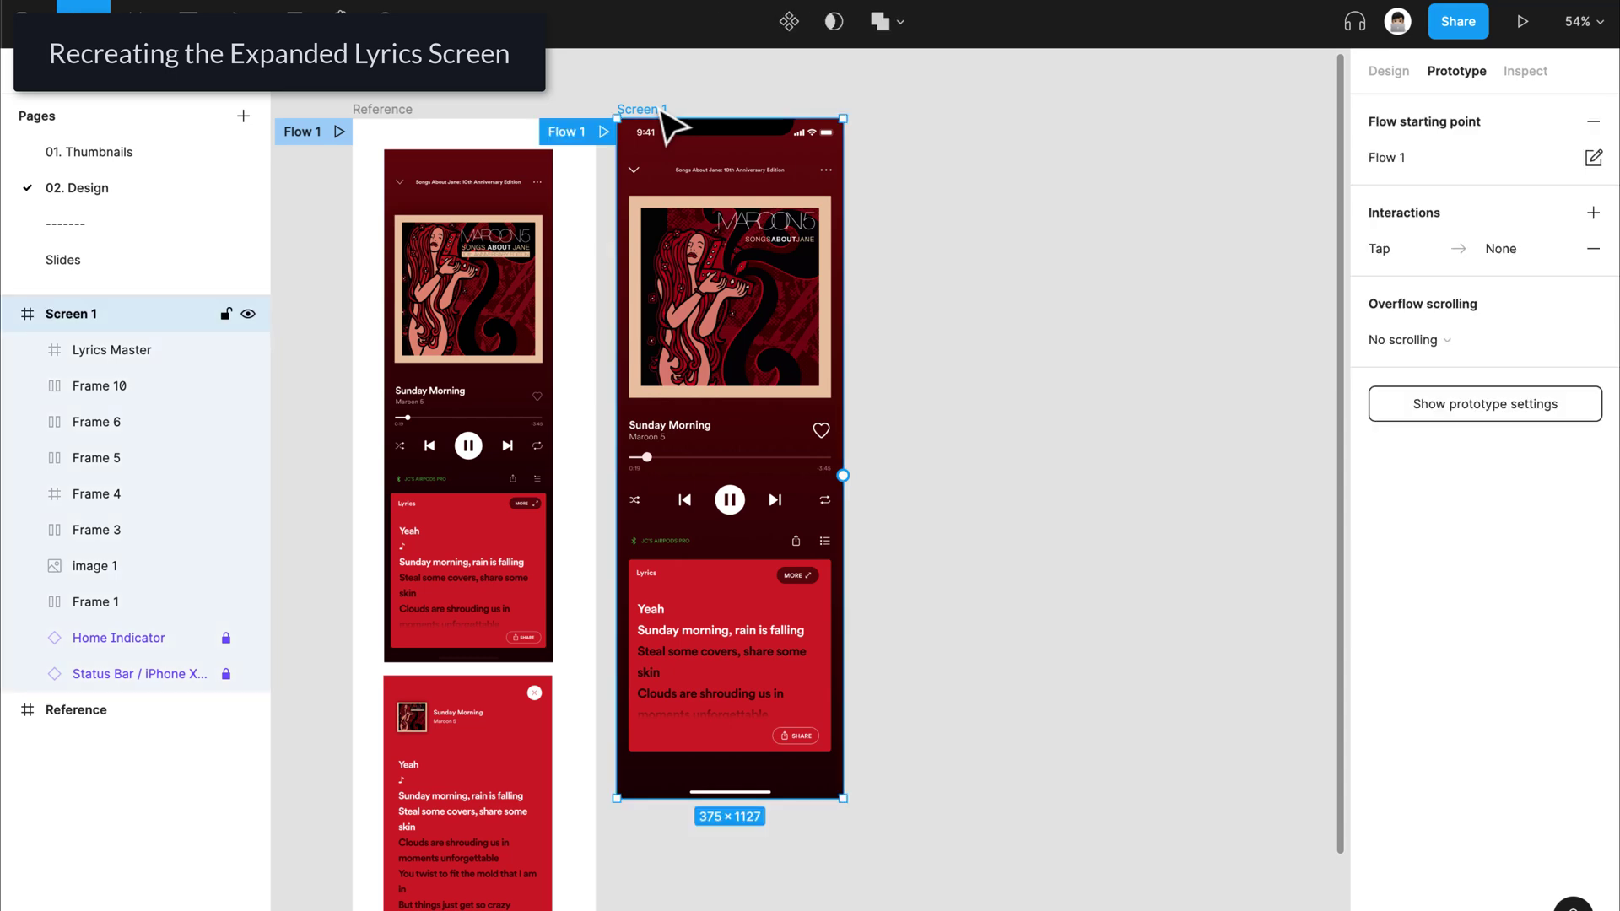
key("ctrl+d")
left_click(1114, 391)
left_click(995, 337)
Step: Hide the locked player mockup, Group 1, inside the Reference frame
scroll(759, 506, "down", 1)
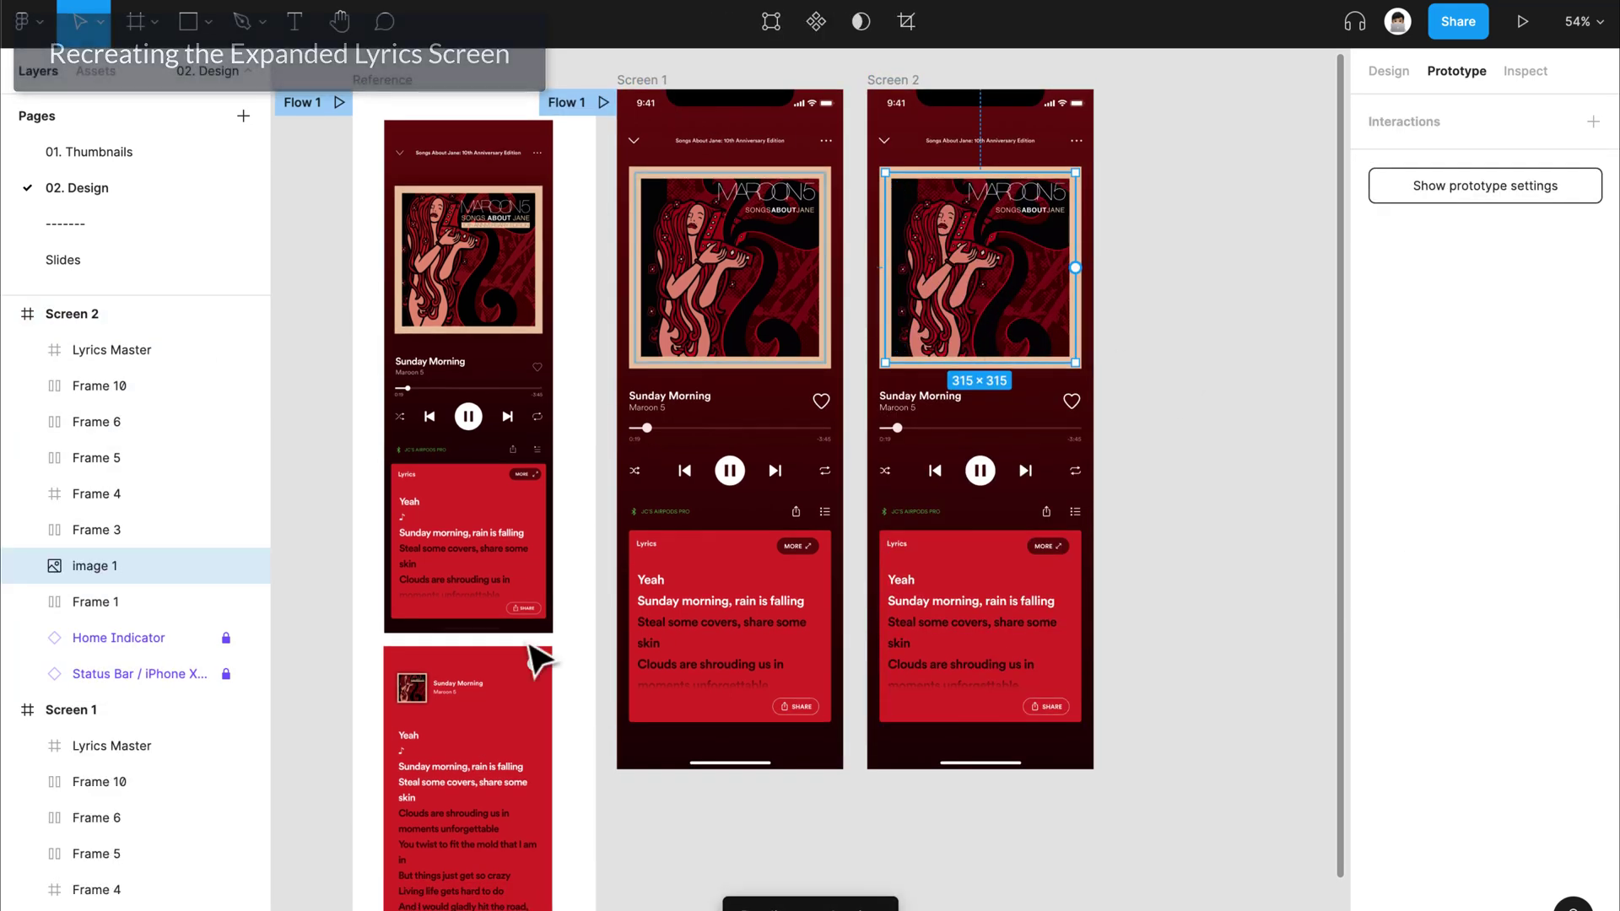
scroll(540, 649, "down", 5)
scroll(472, 540, "up", 2)
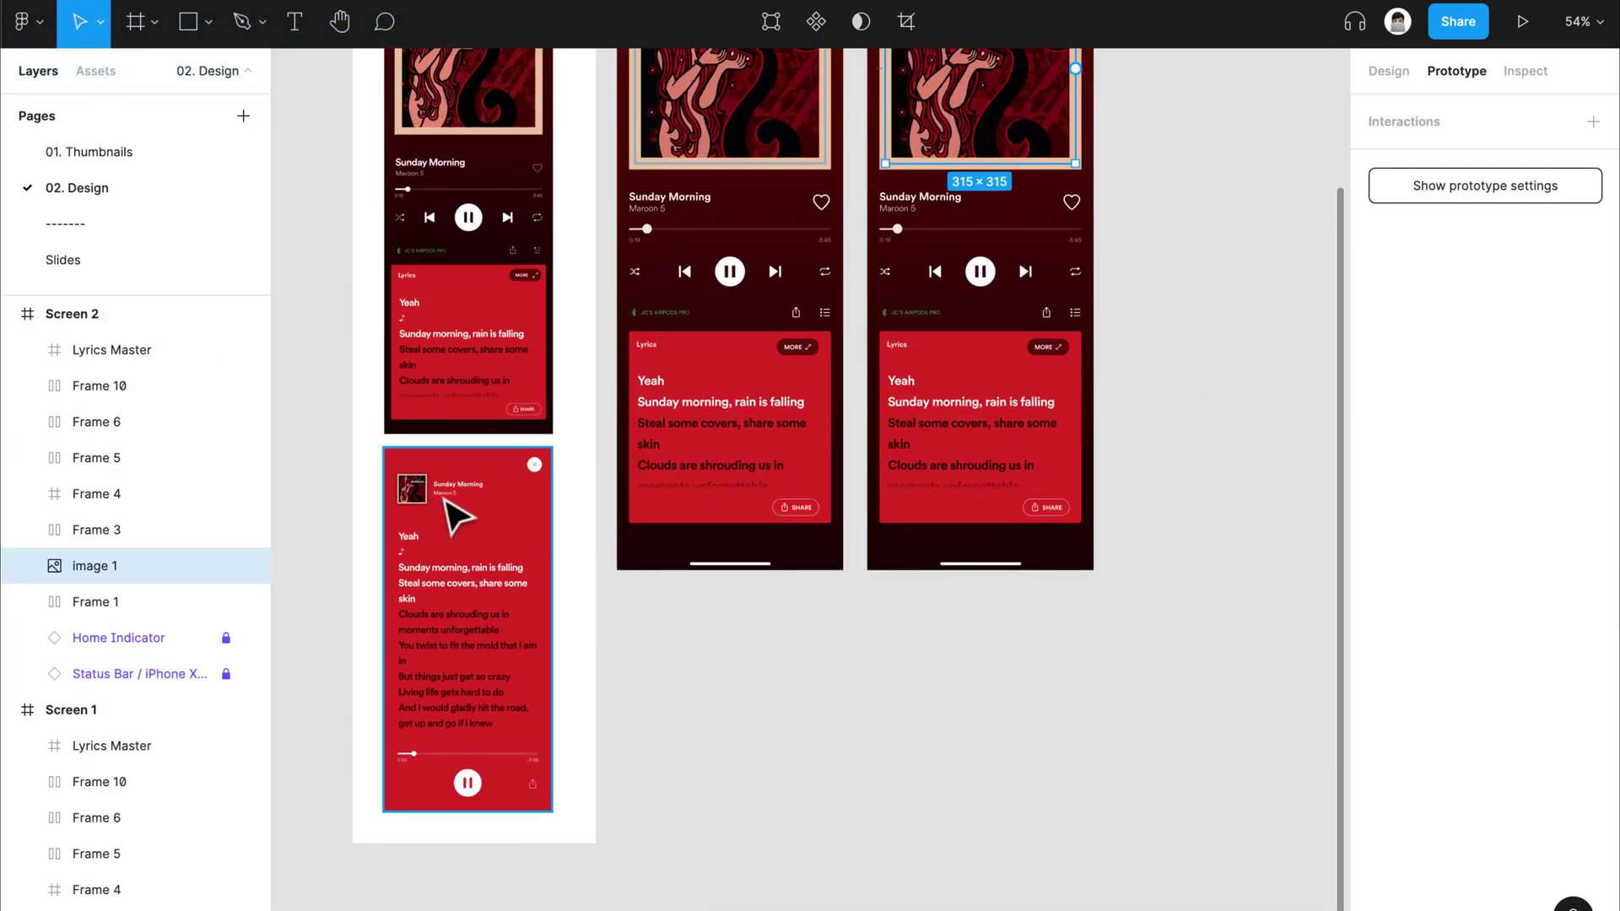
key("Escape")
scroll(476, 392, "up", 6)
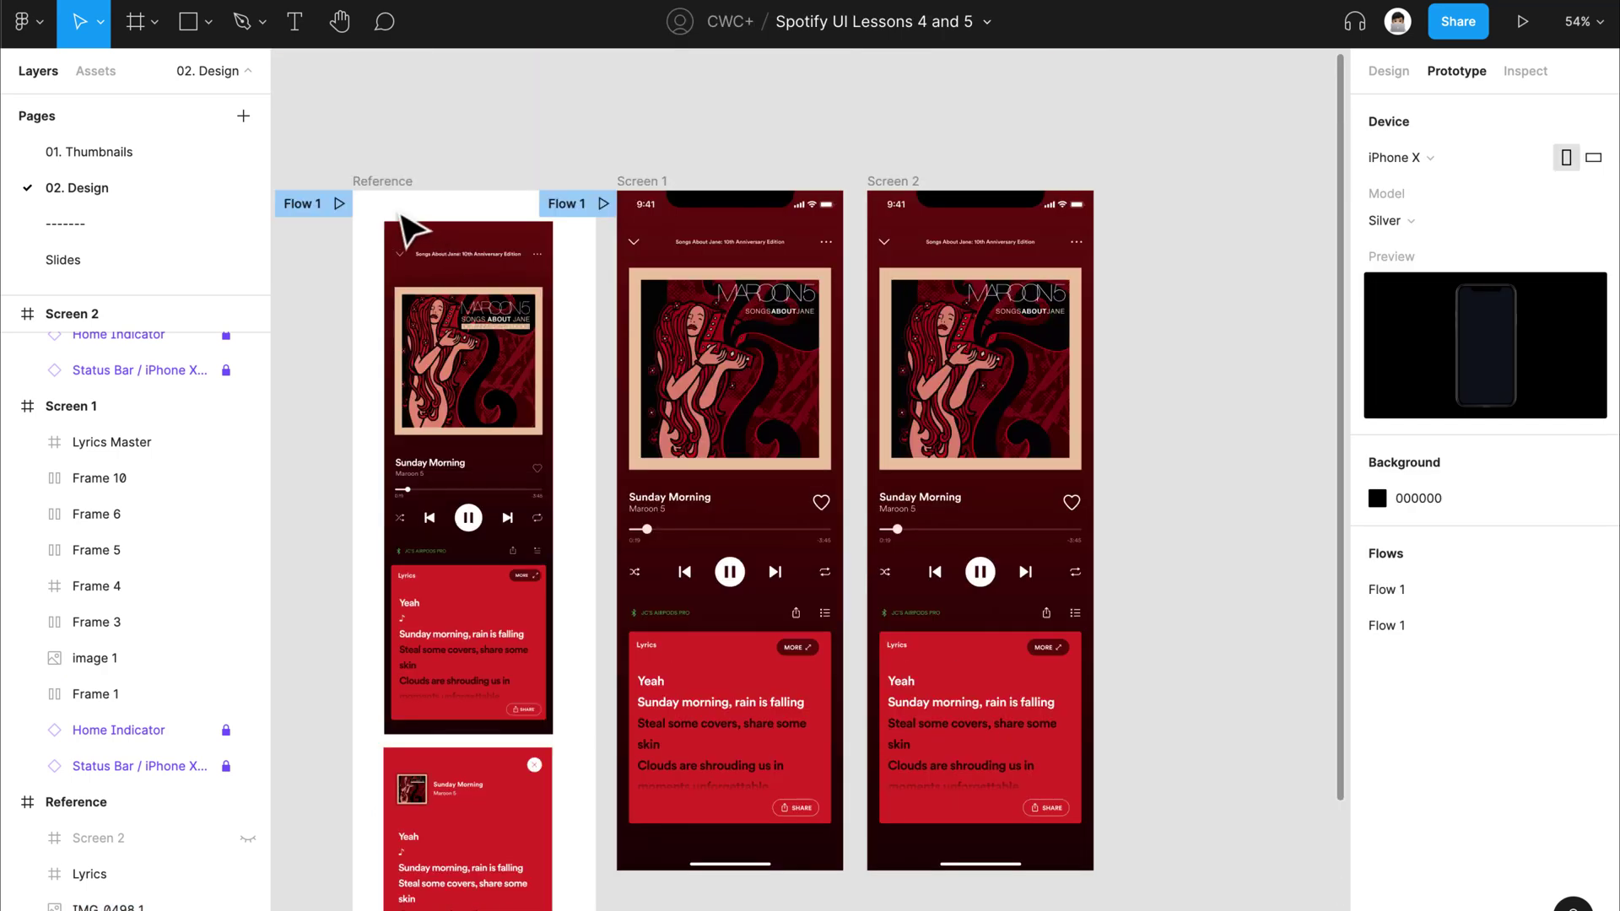
left_click(382, 181)
key("alt+l")
left_click(448, 581)
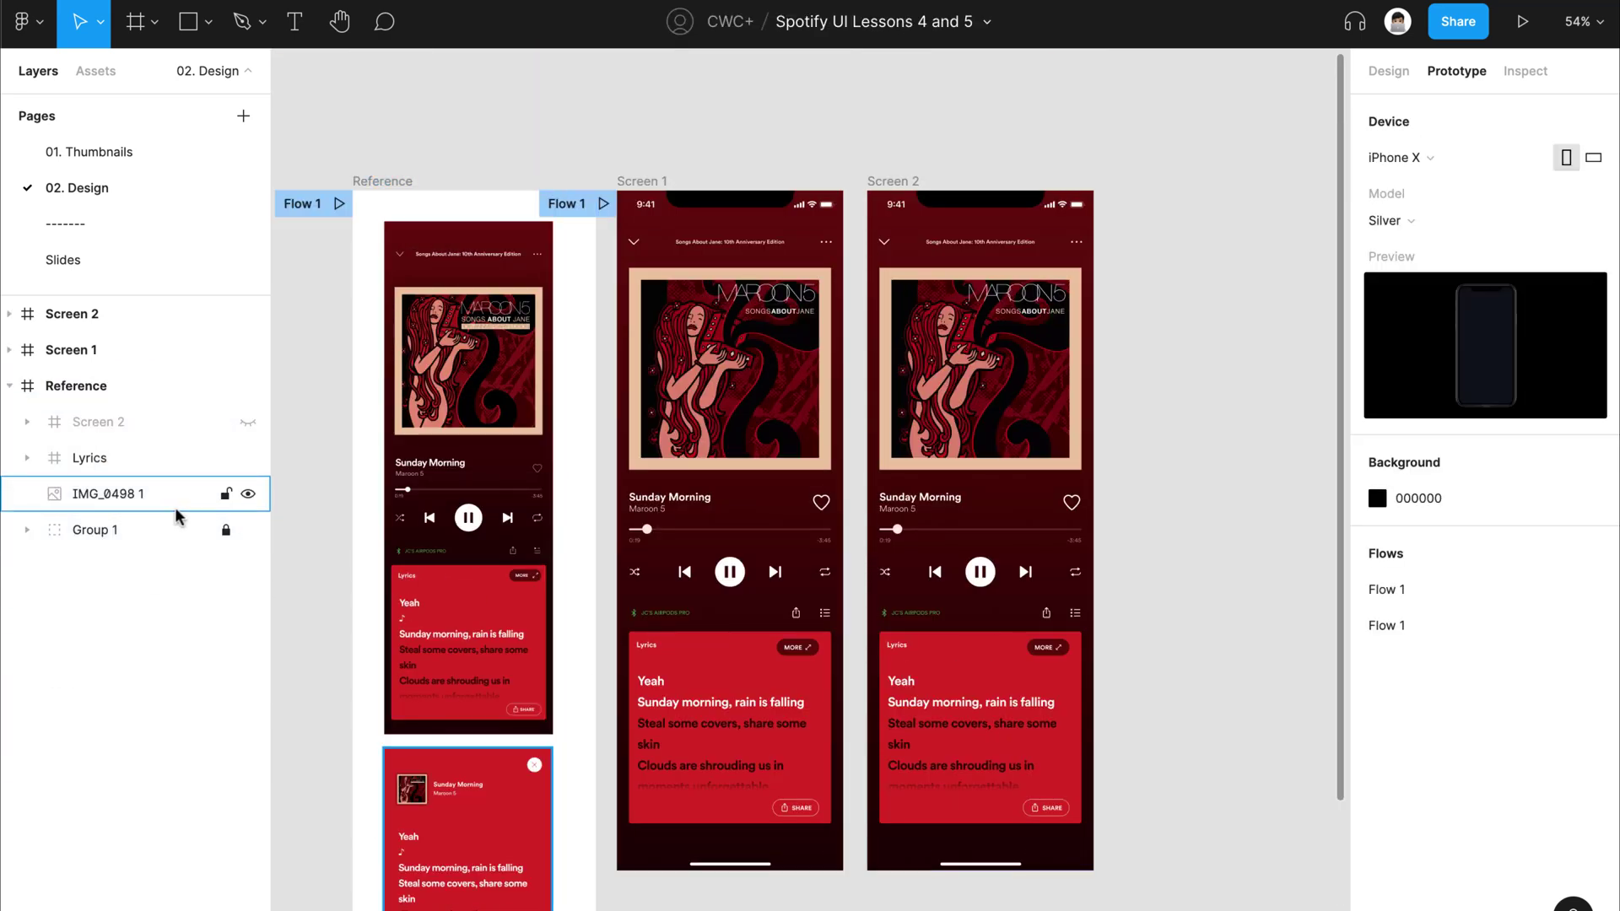
left_click(209, 537)
left_click(248, 530)
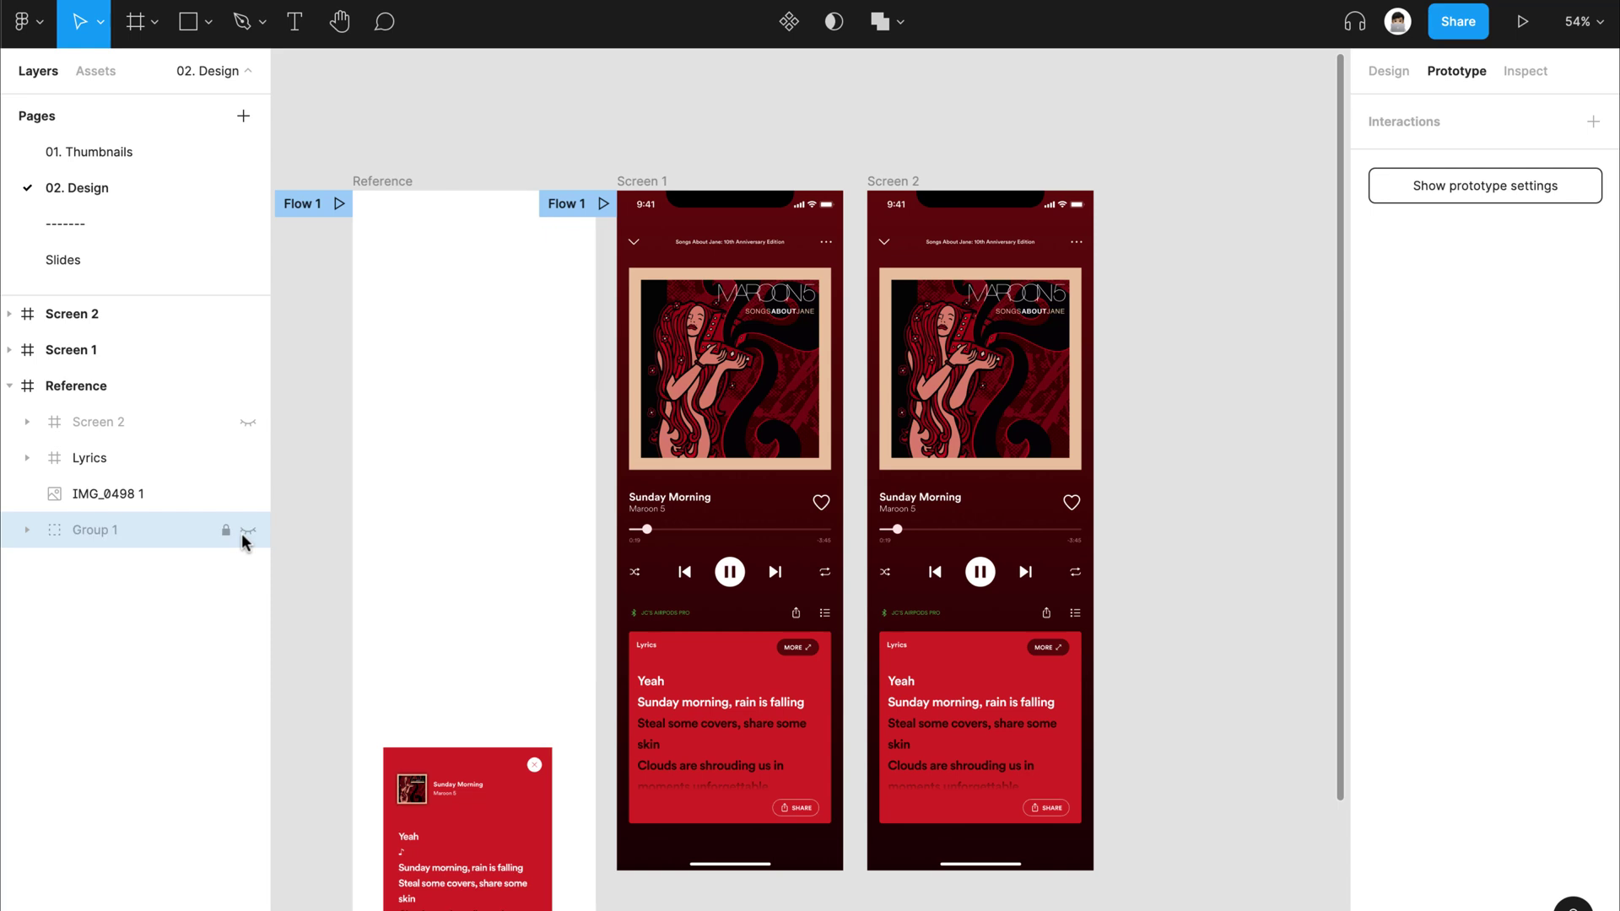
Step: Move the red lyrics image IMG_0498 1 up into the upper part of the Reference frame
left_click(399, 753)
left_click_drag(468, 793, 498, 309)
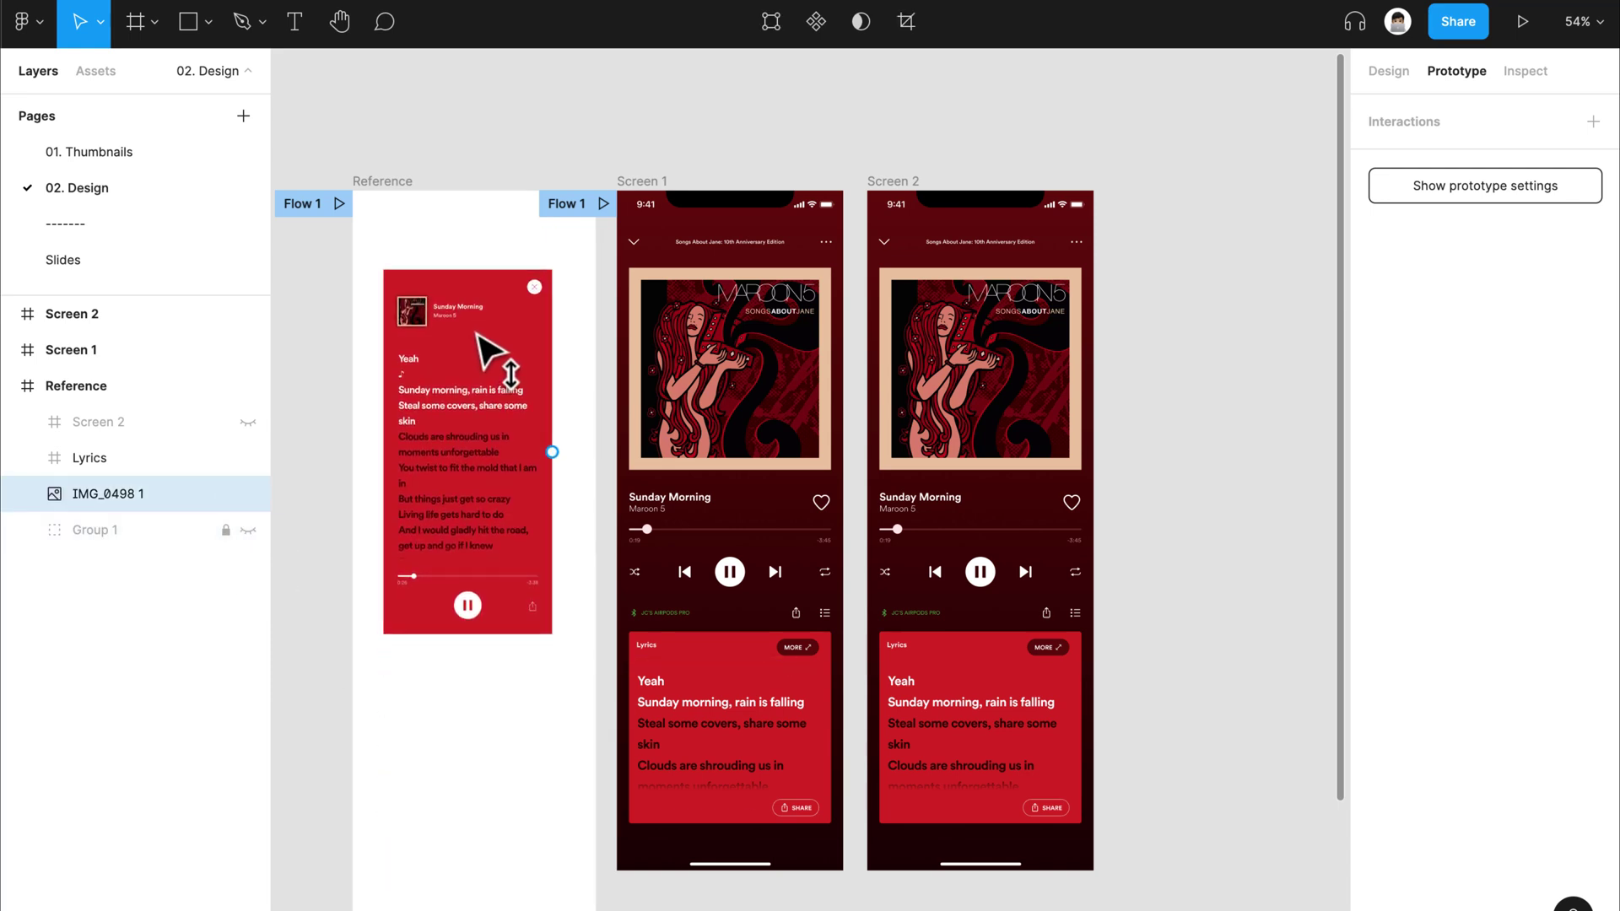
key("Escape")
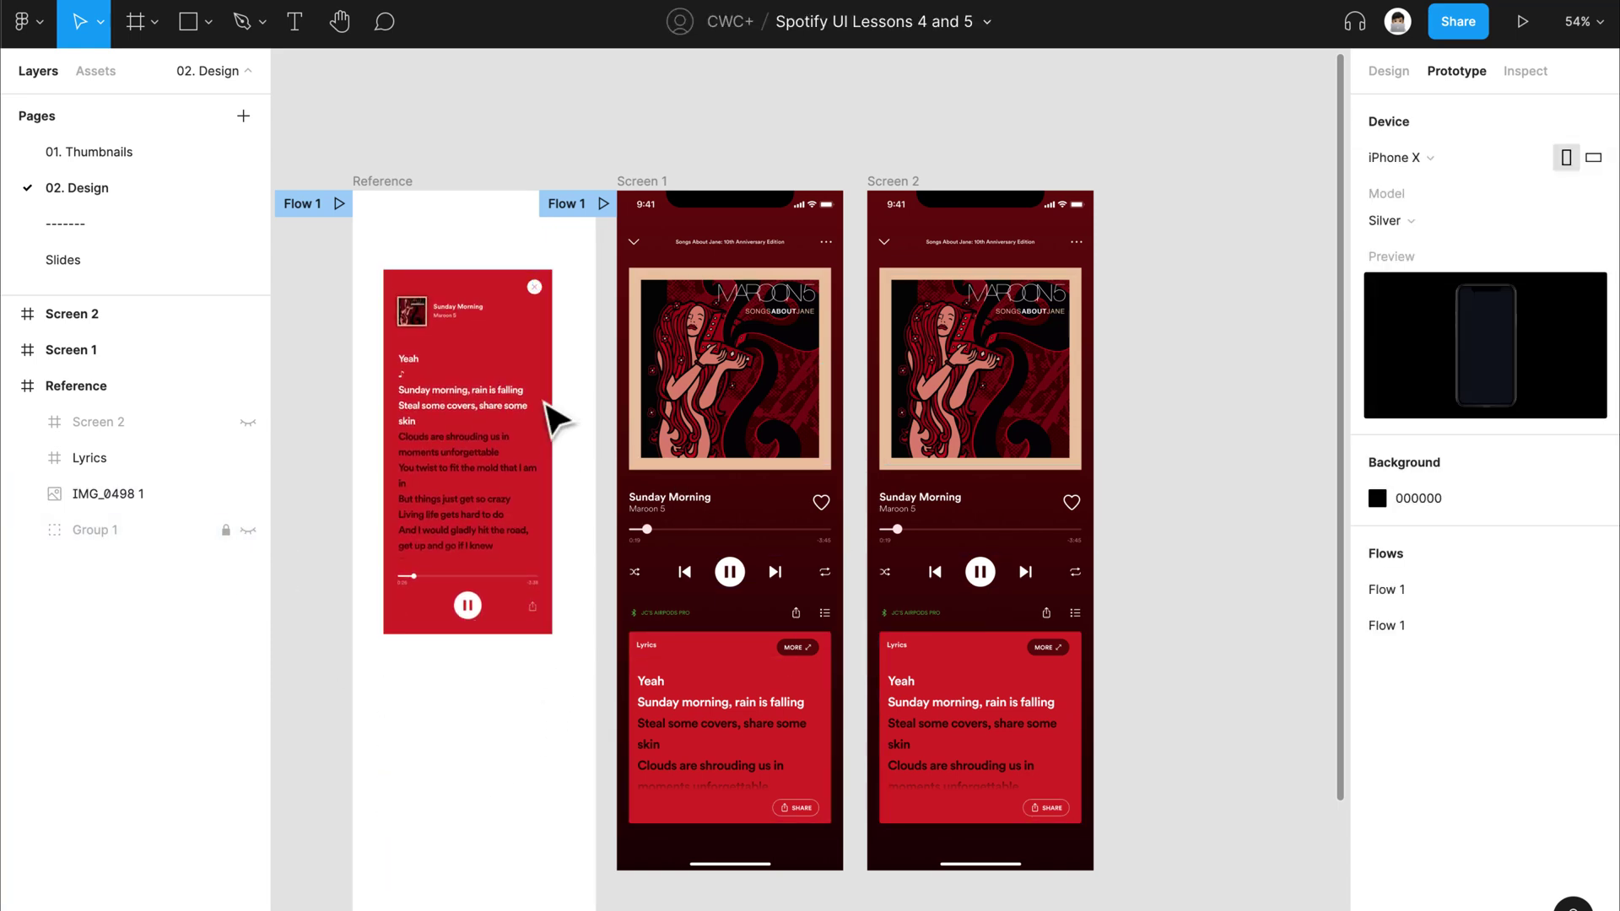
scroll(1189, 503, "down", 1)
scroll(1190, 503, "left", 1)
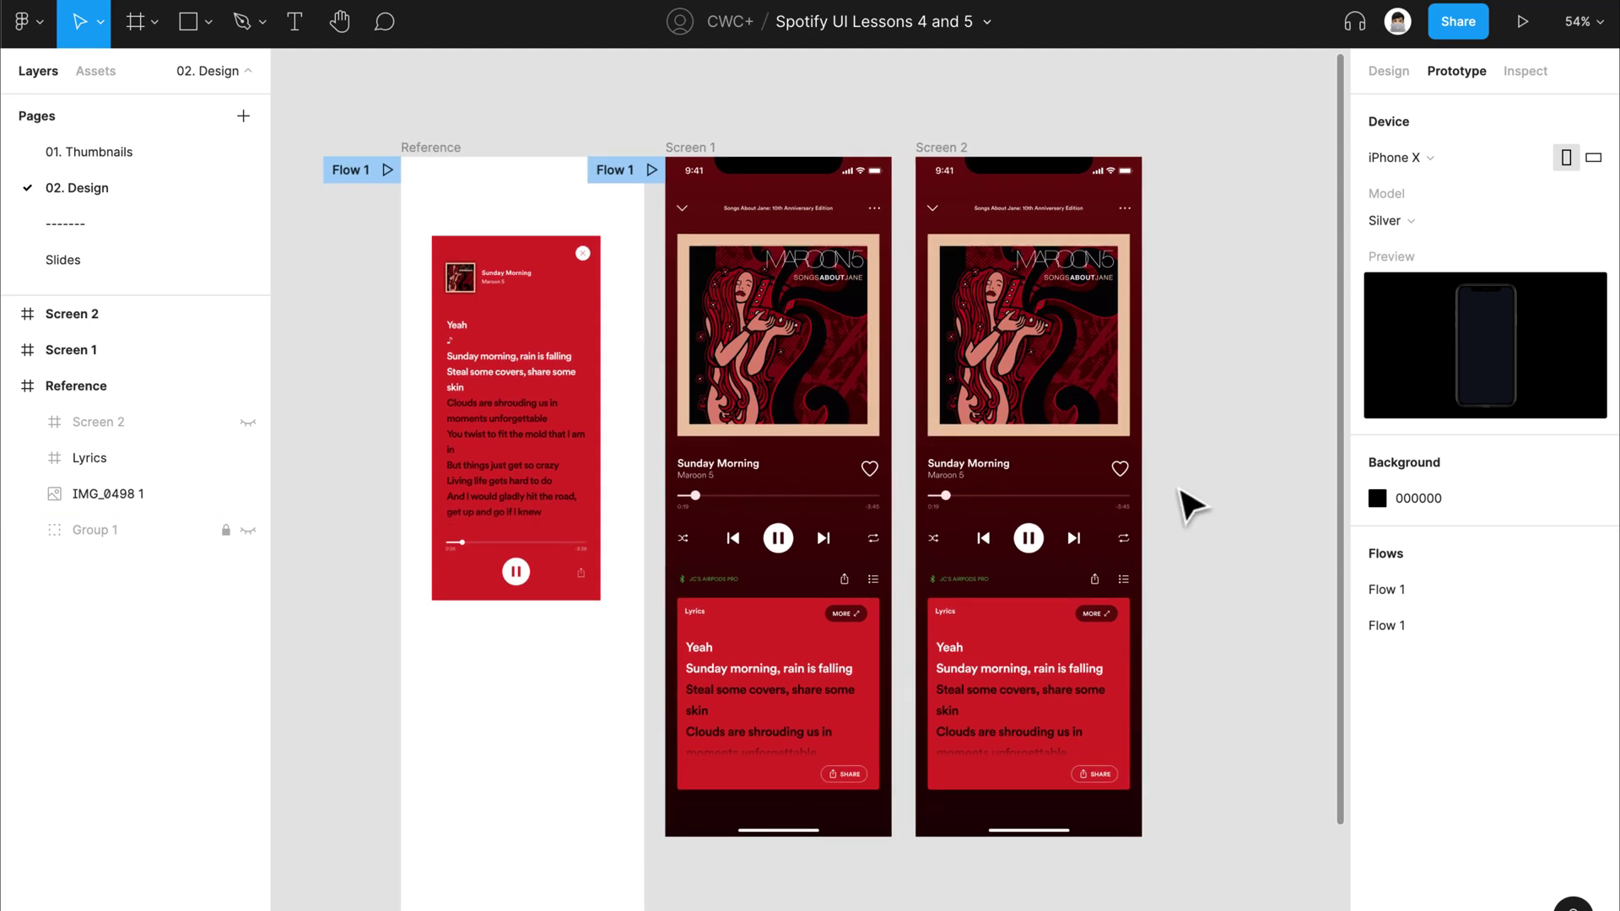
Step: Resize the album cover in Screen 2 to 50 by 50 with its proportions locked
left_click(991, 348)
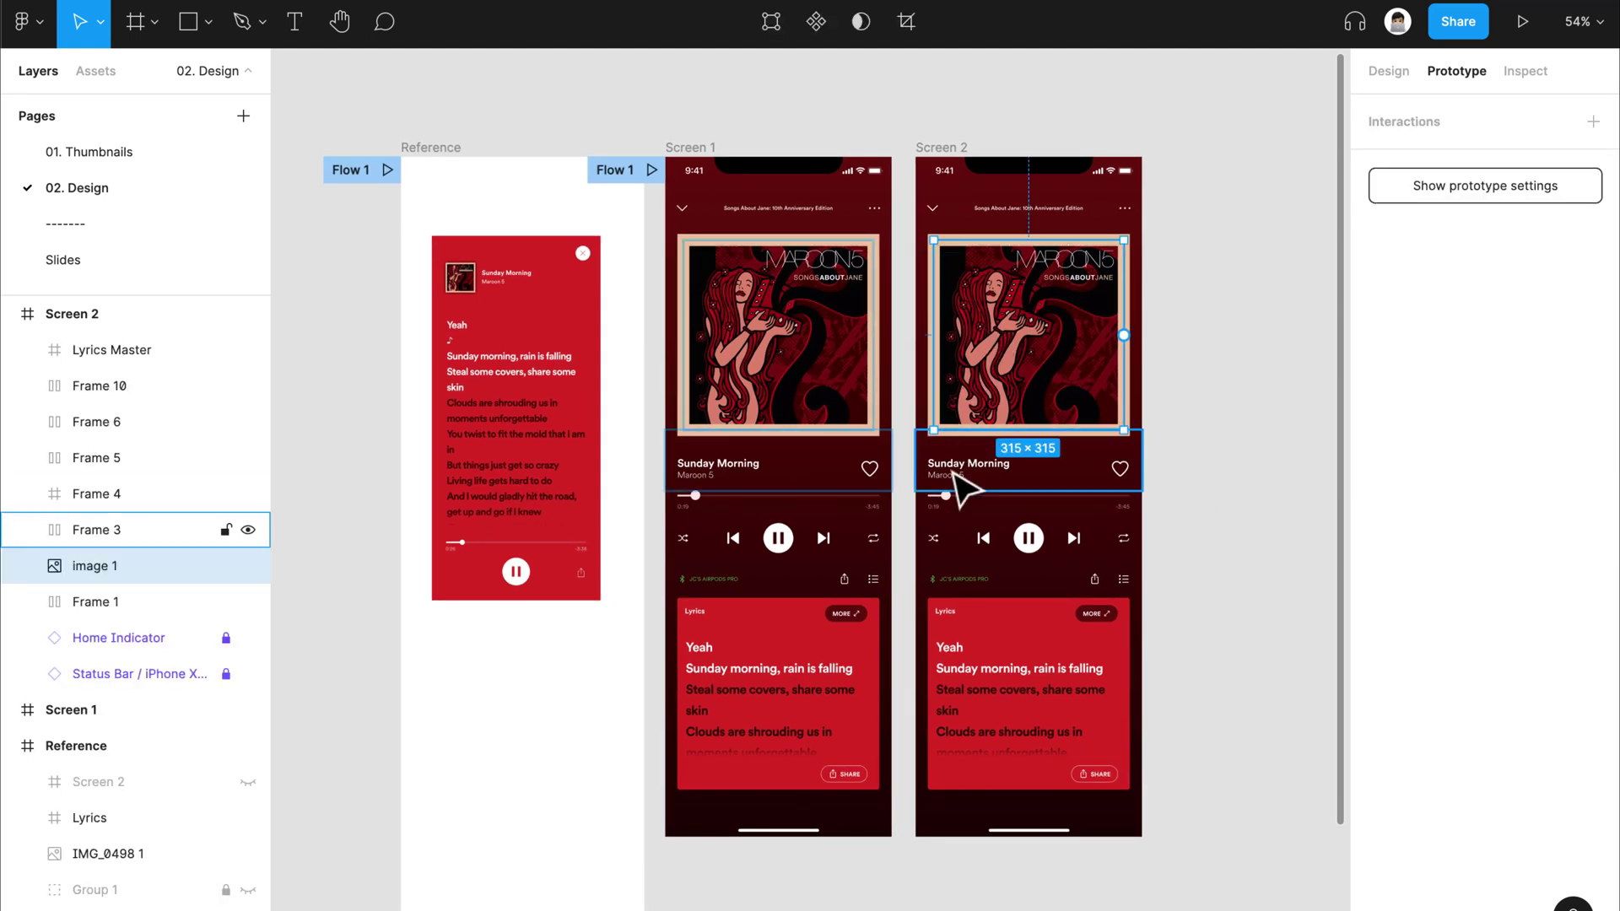
key("Delete")
key("super+z")
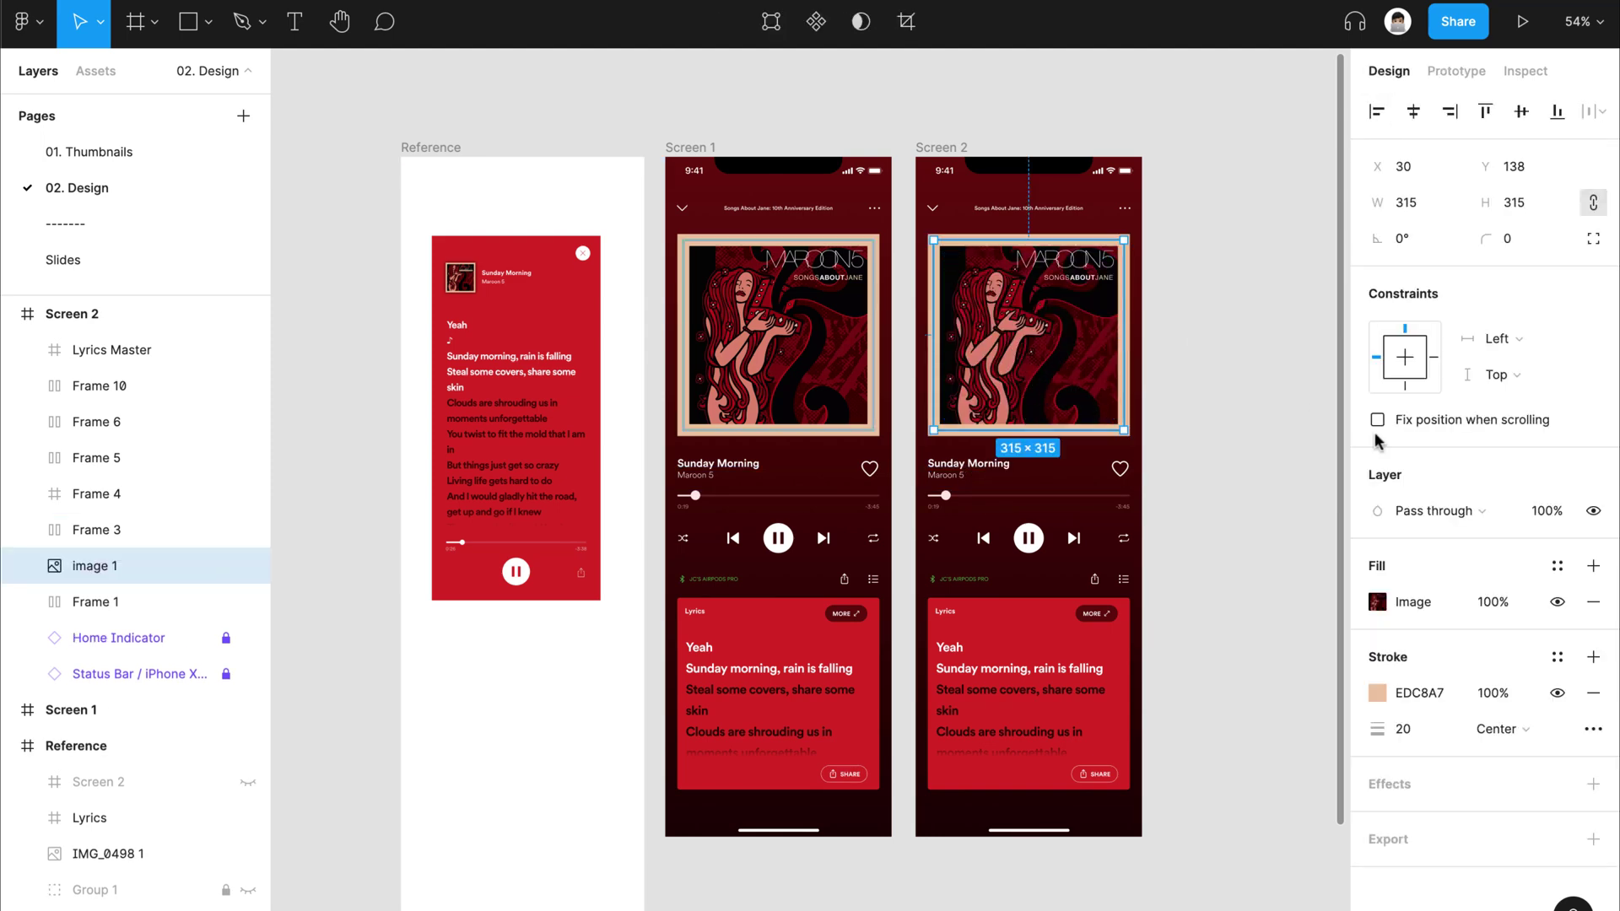
scroll(839, 270, "up", 3)
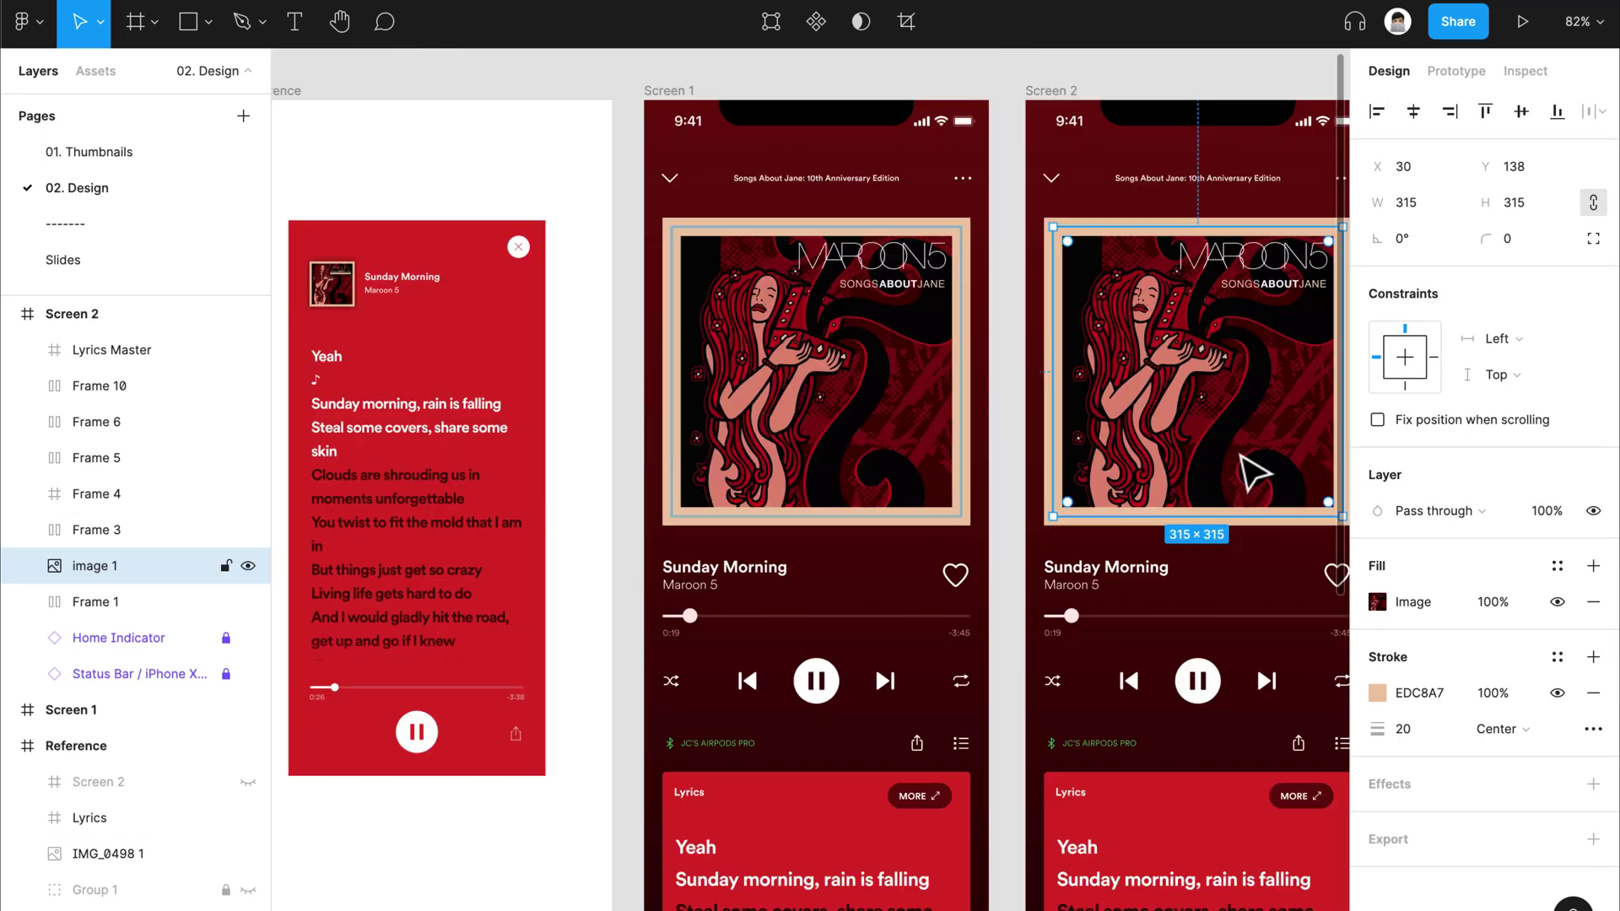
left_click(1440, 211)
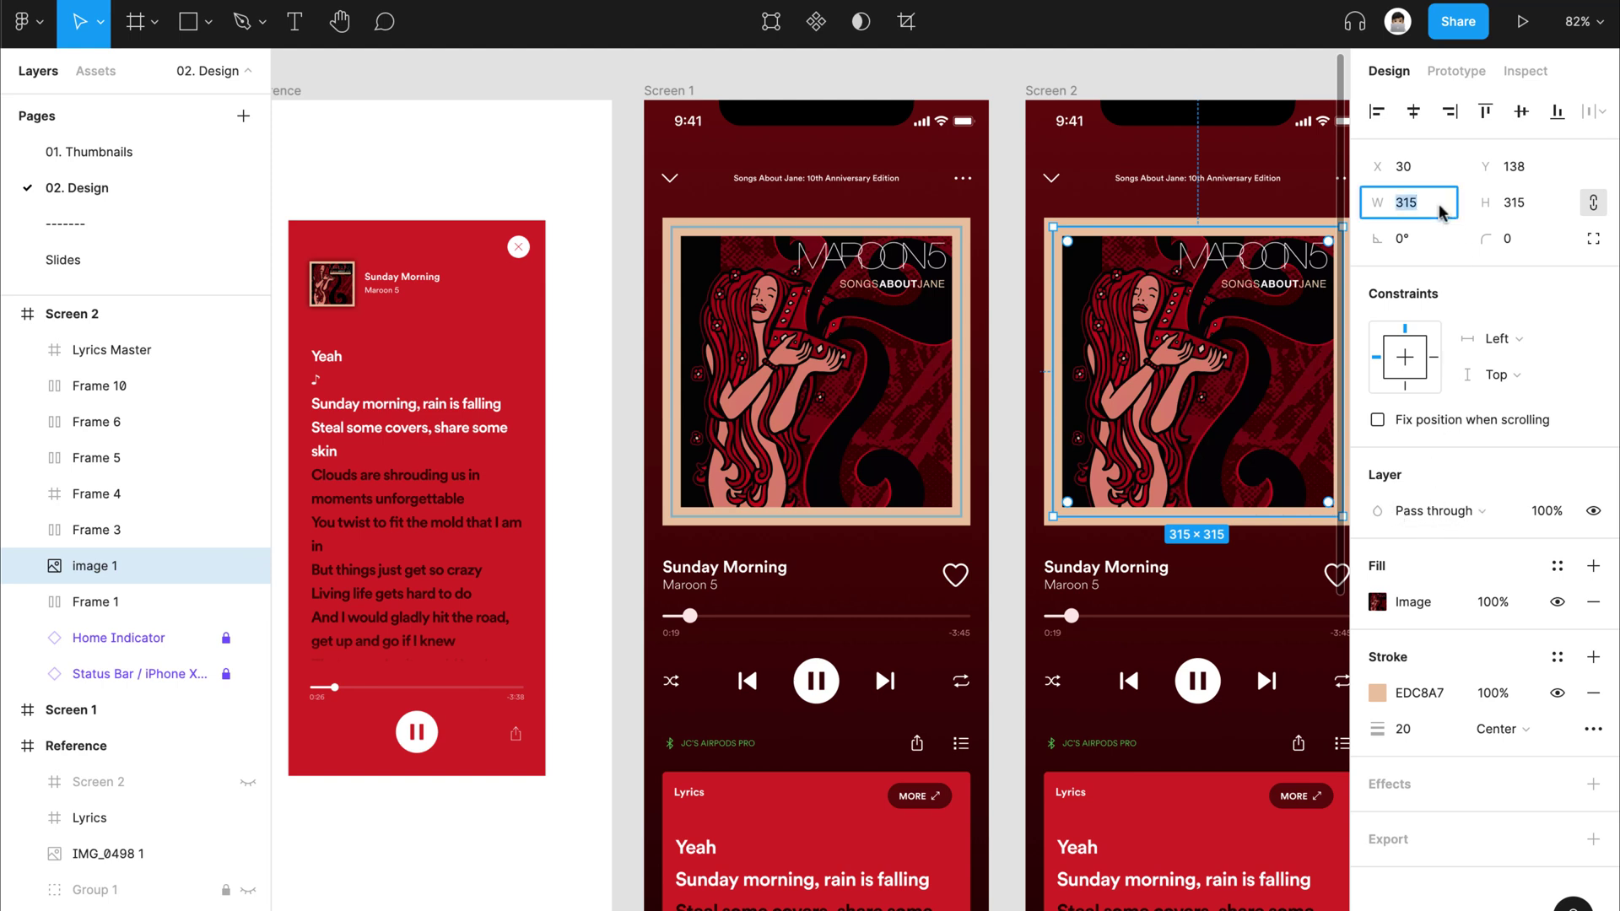
type("20")
key("Return")
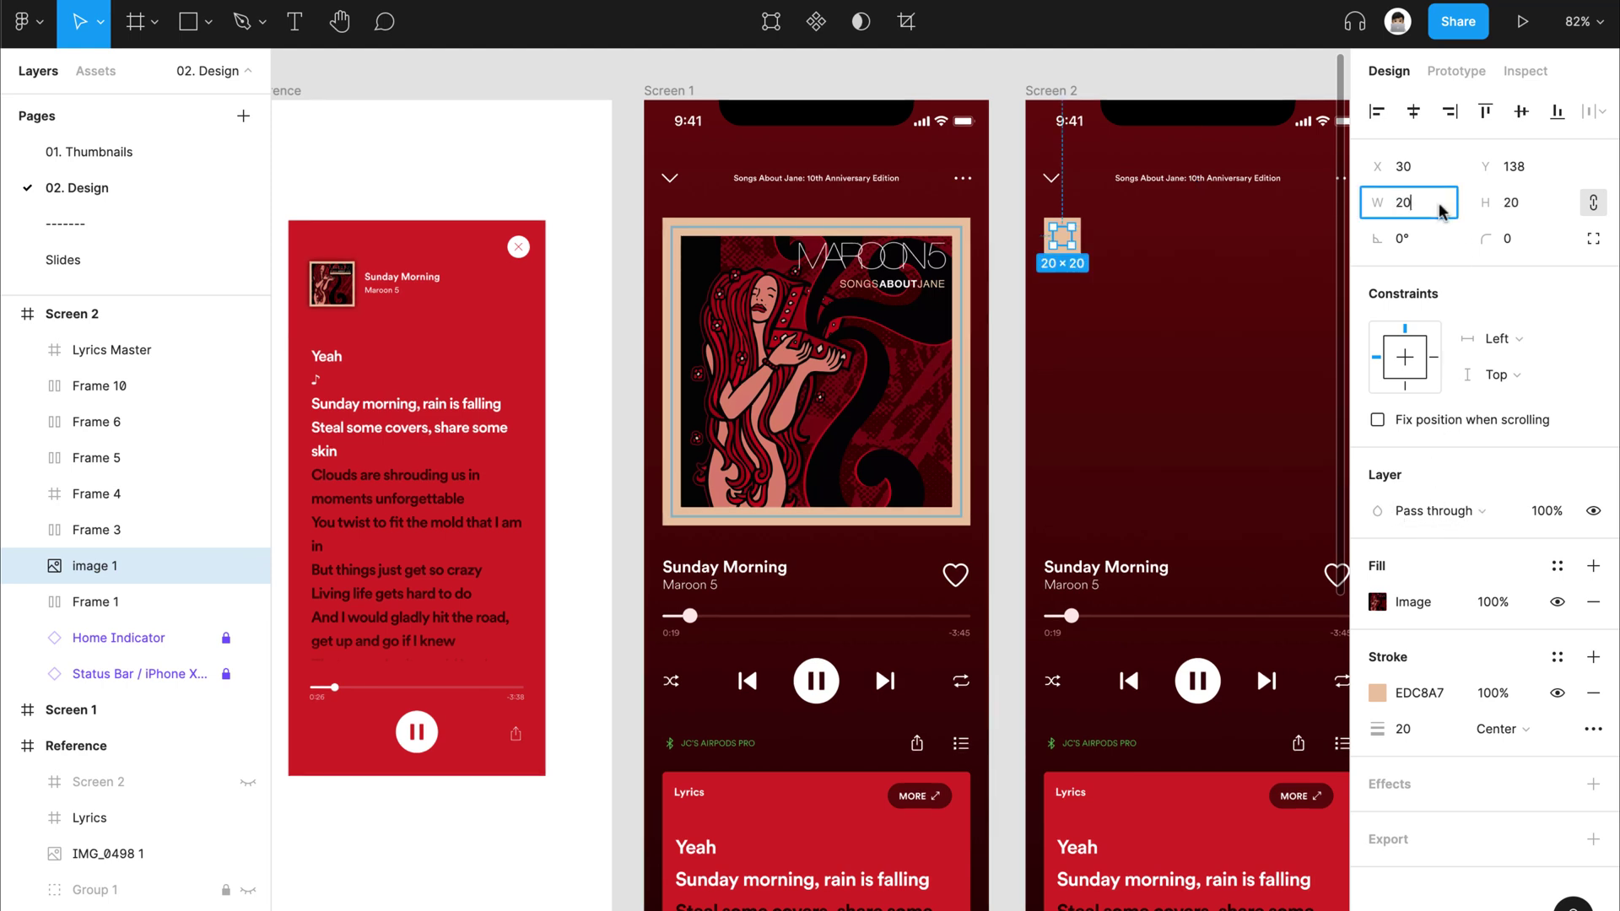
type("50")
key("Return")
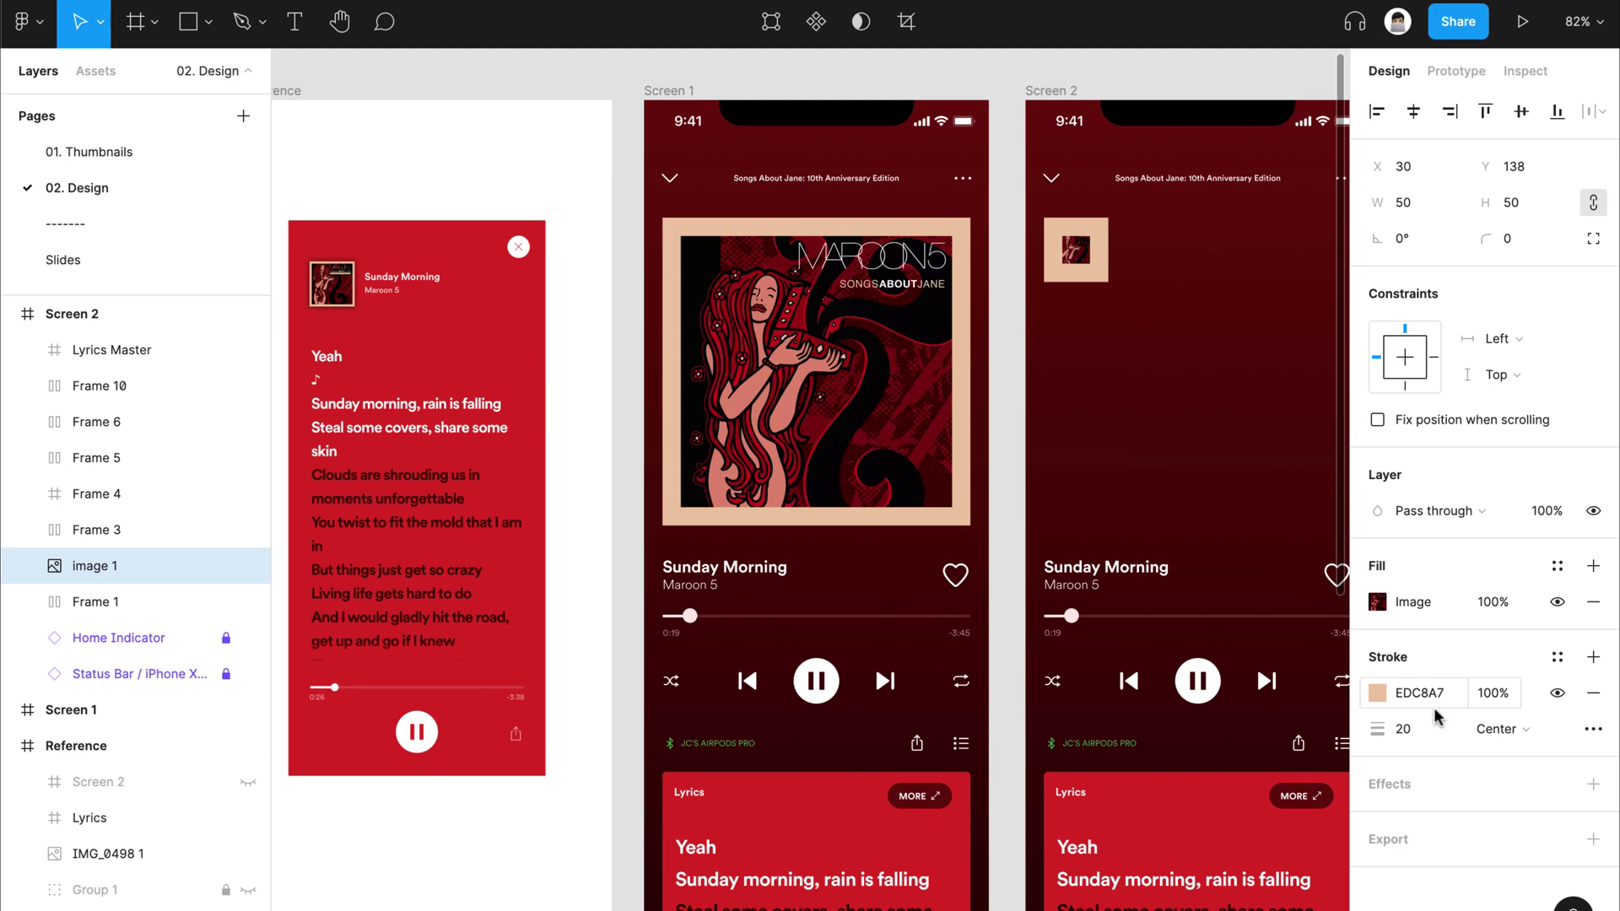
Step: Set the stroke thickness of the album cover in Screen 2 to 2
left_click(1424, 734)
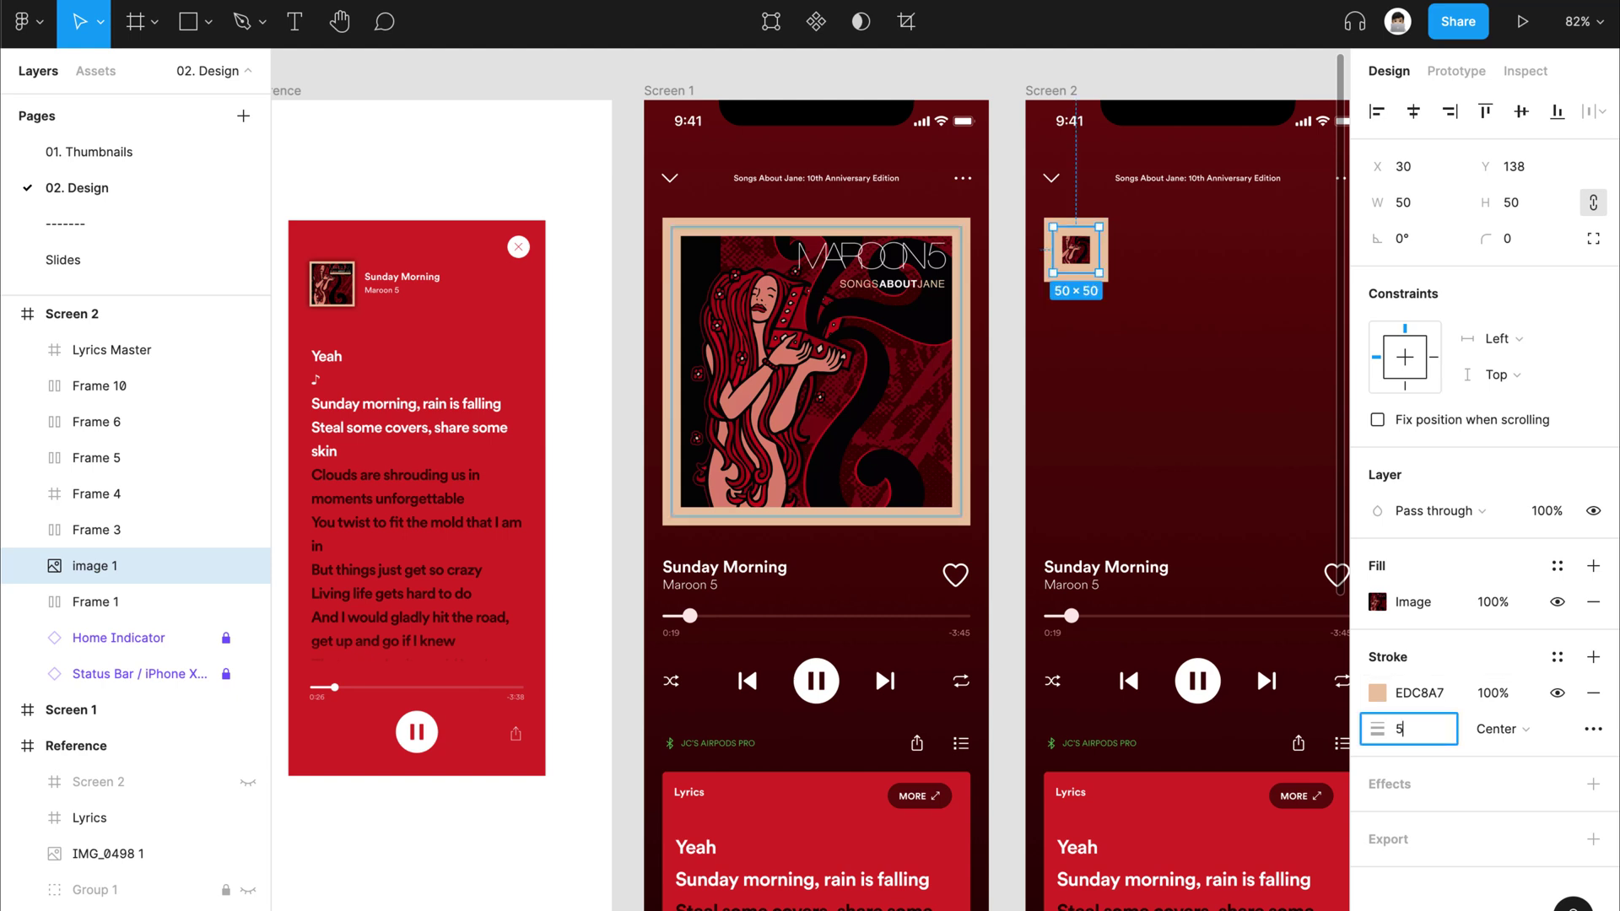
type("5")
key("Return")
type("2")
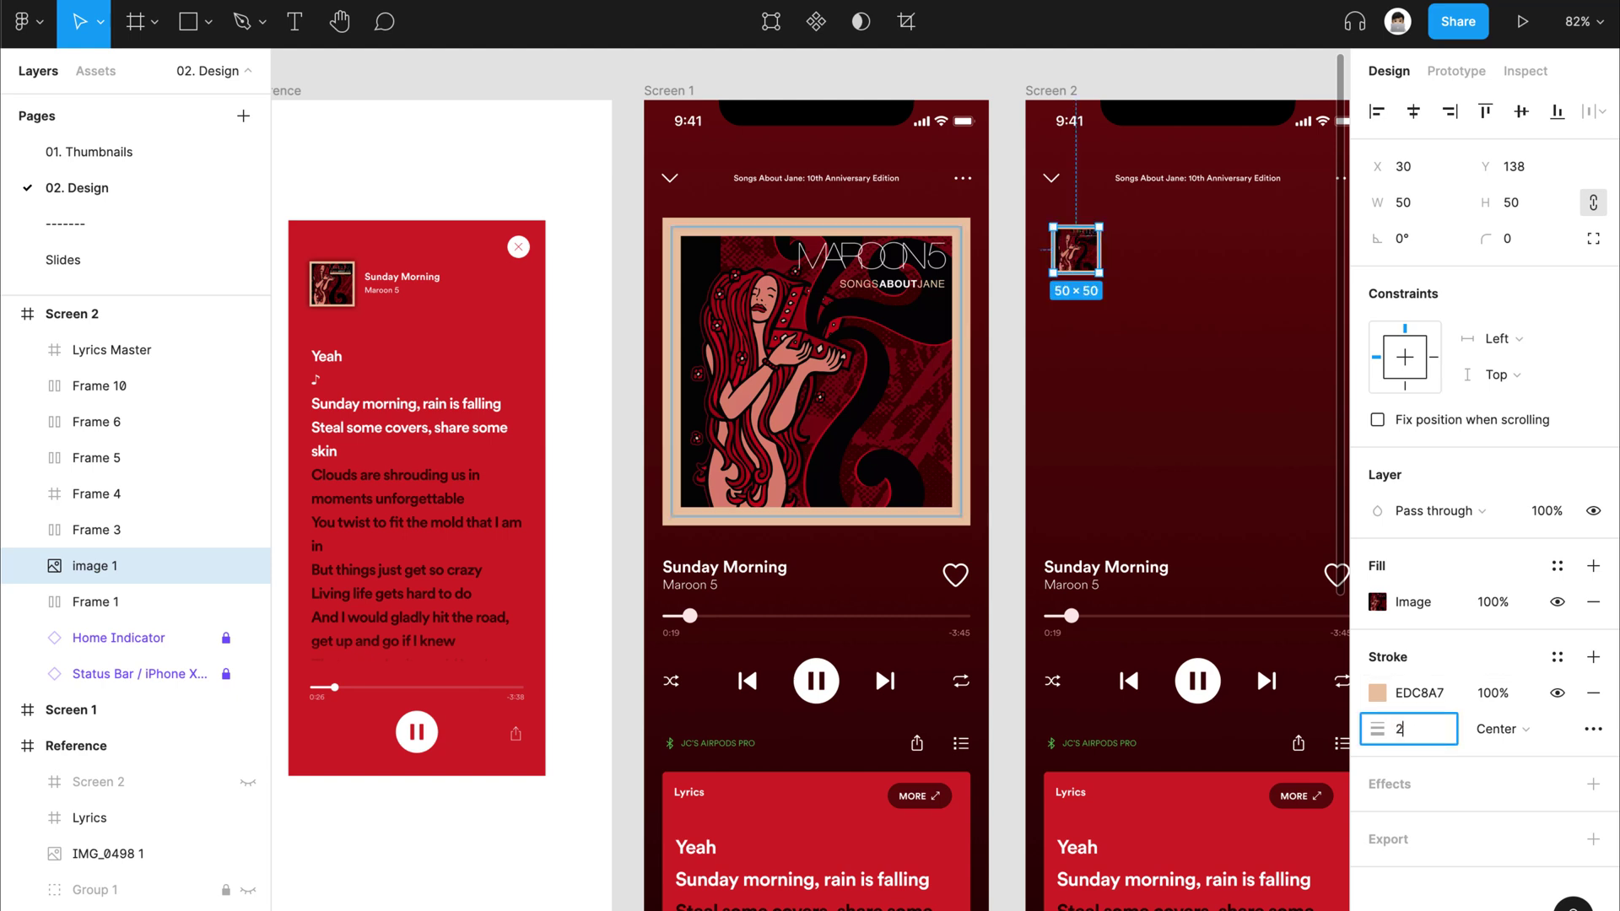
key("Return")
left_click(1268, 475)
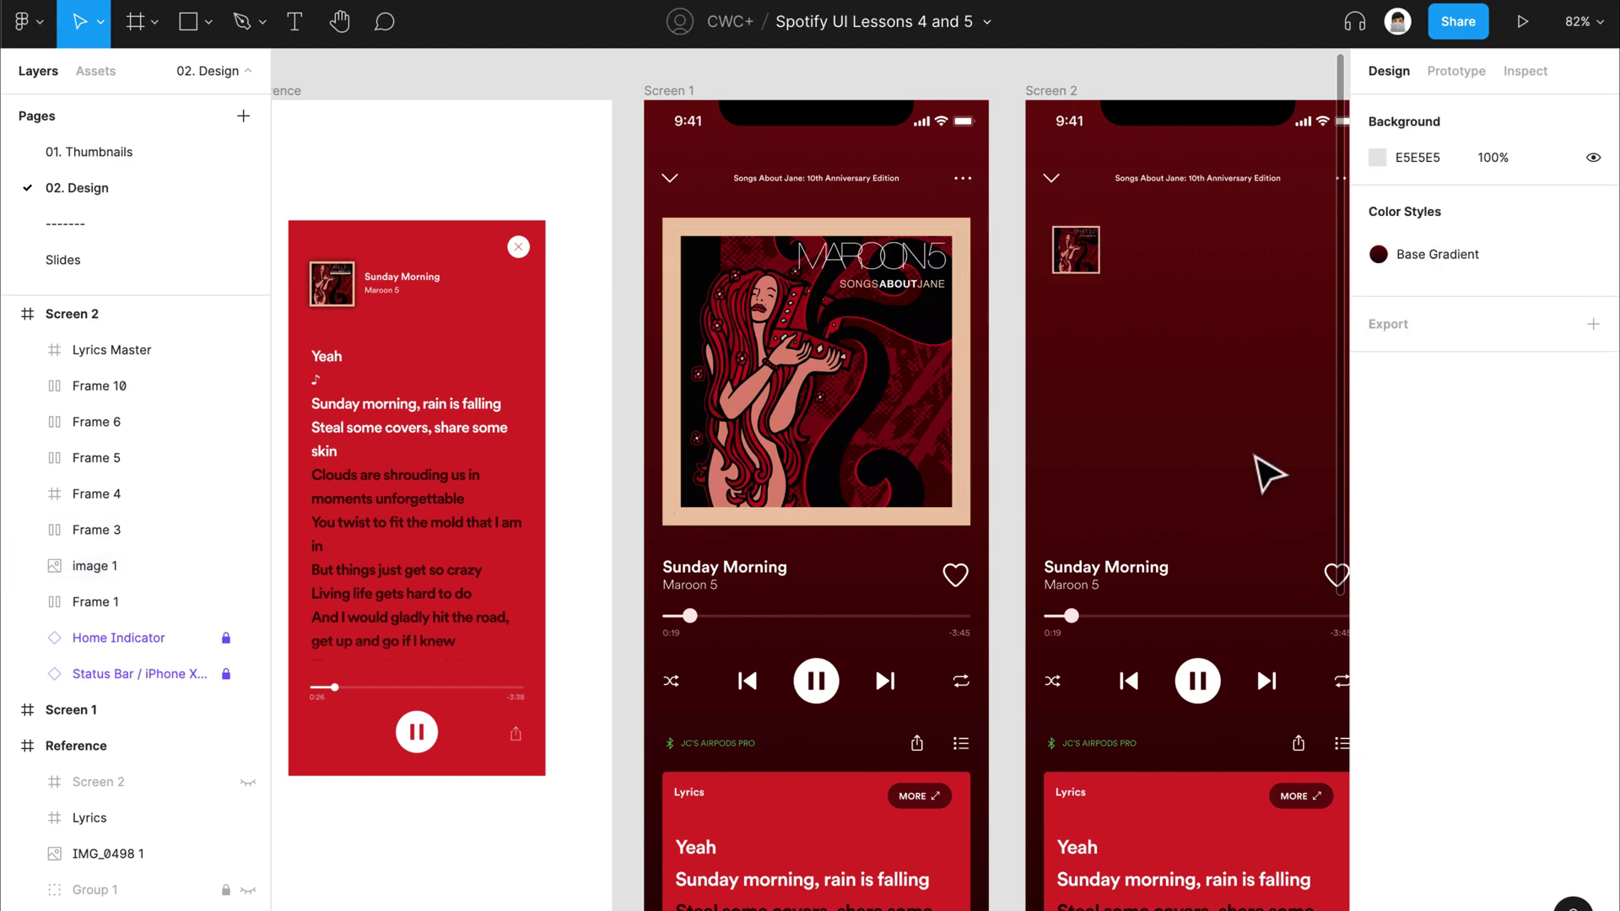
Step: Delete the header row with the chevron, album title and options dots from Screen 2
left_click_drag(1140, 366, 1050, 352)
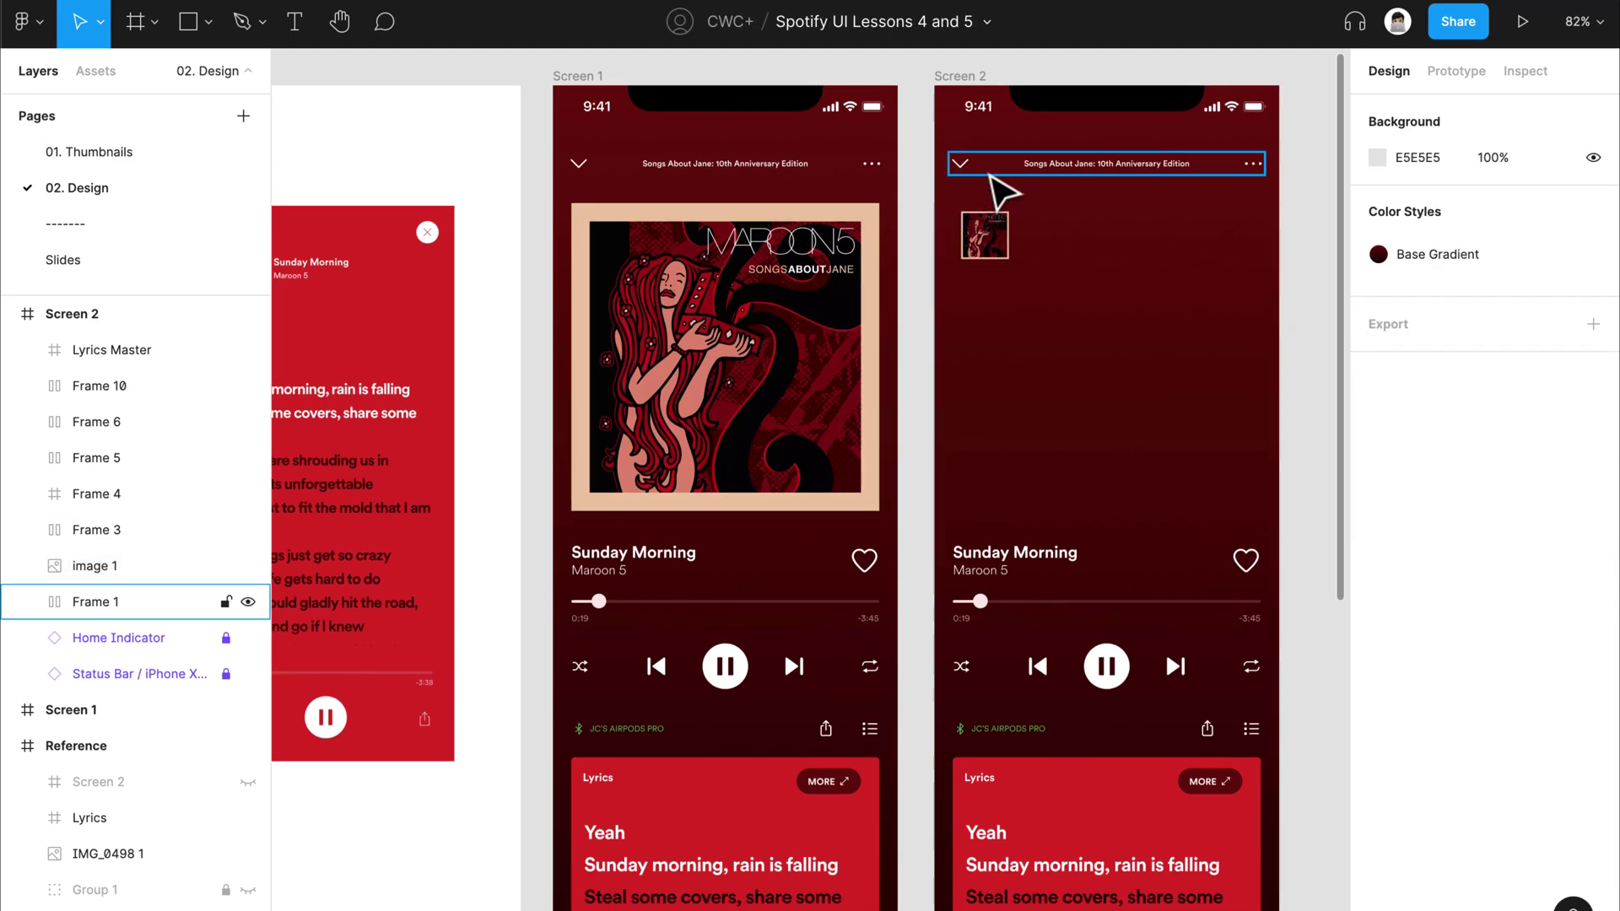
left_click(996, 180)
key("Delete")
Step: Delete the heart icon from the song title row in Screen 2
scroll(1044, 353, "down", 2)
left_click(1013, 494)
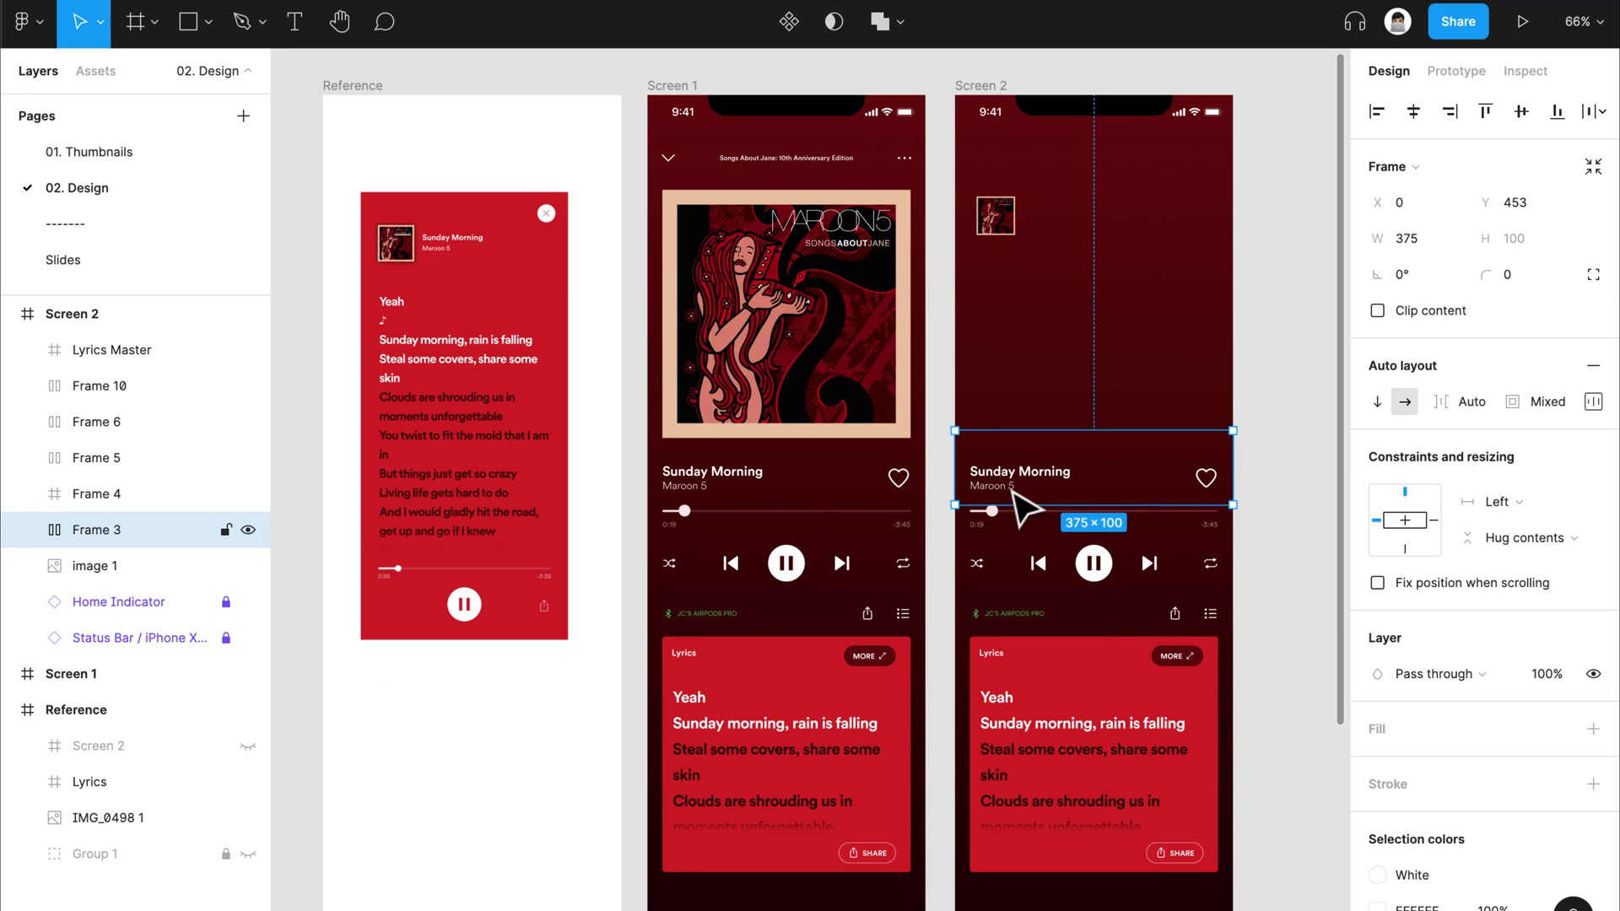
double_click(1205, 481)
key("Delete")
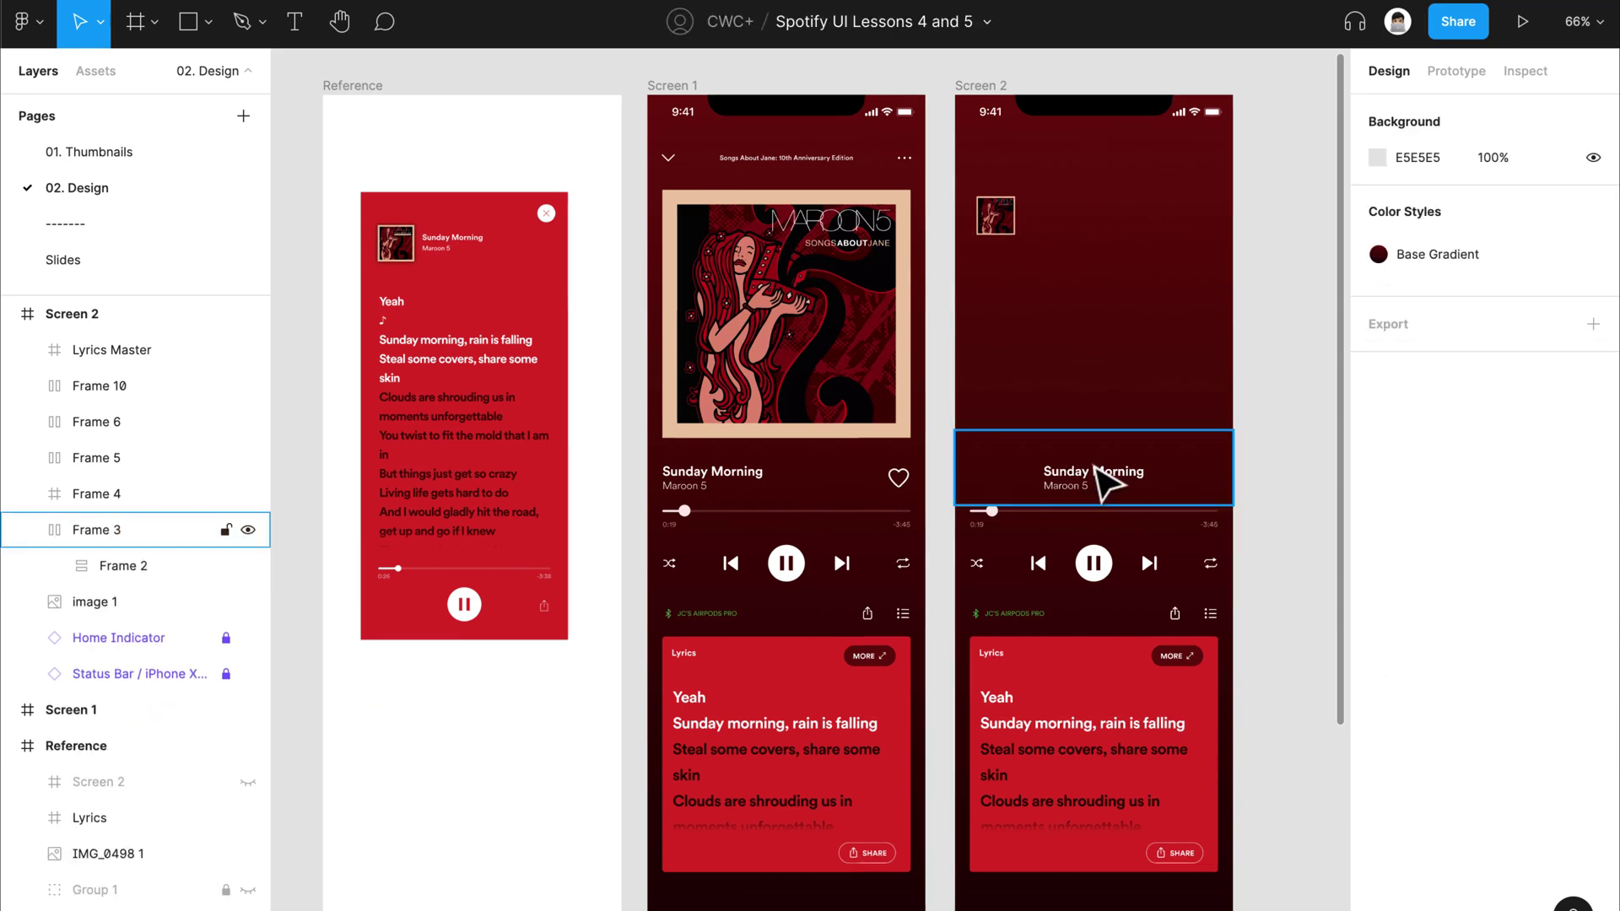
Step: Move the song title row in Screen 2 straight up to Y 88, beside the small album cover
left_click(1061, 479)
left_click_drag(1062, 479, 1067, 236)
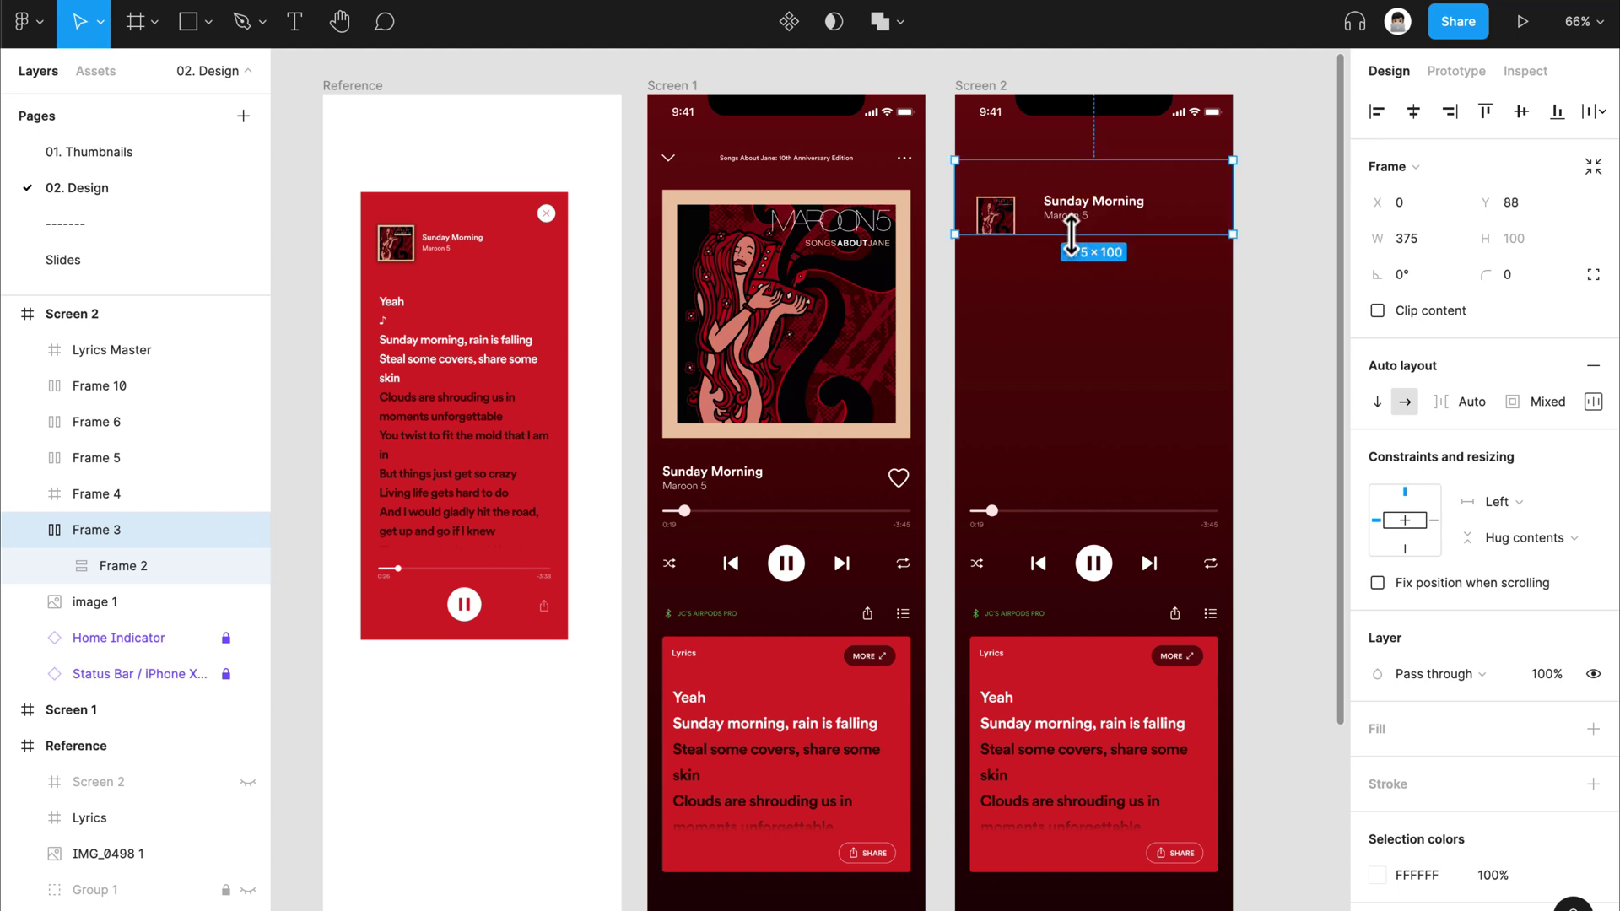
key("ctrl+z")
left_click_drag(1073, 484, 1079, 217)
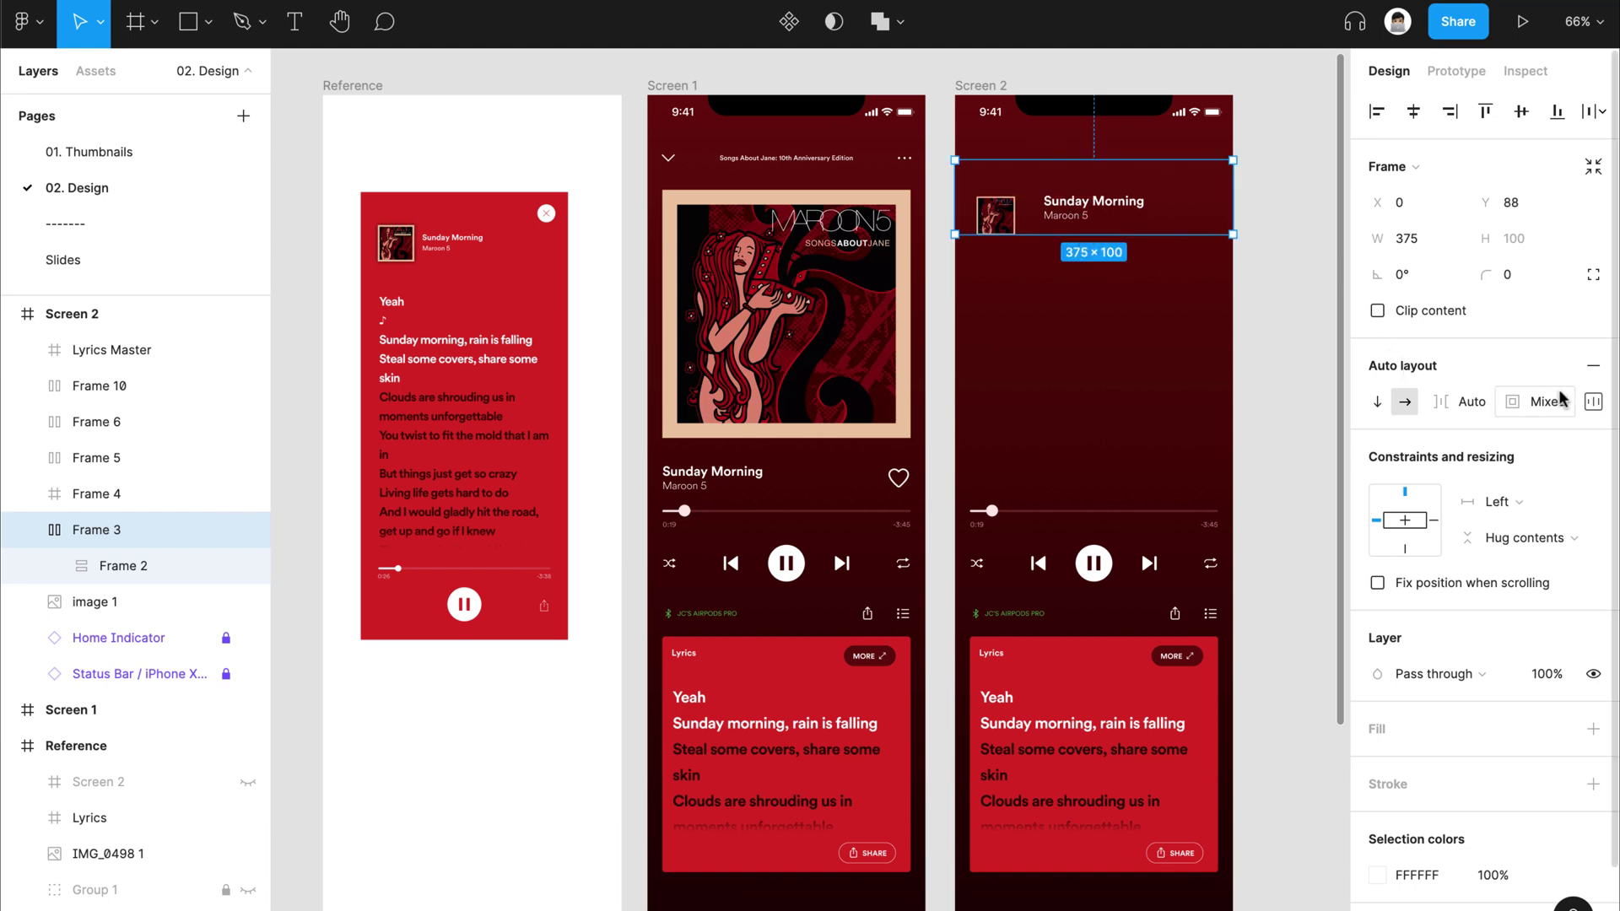
left_click(1593, 402)
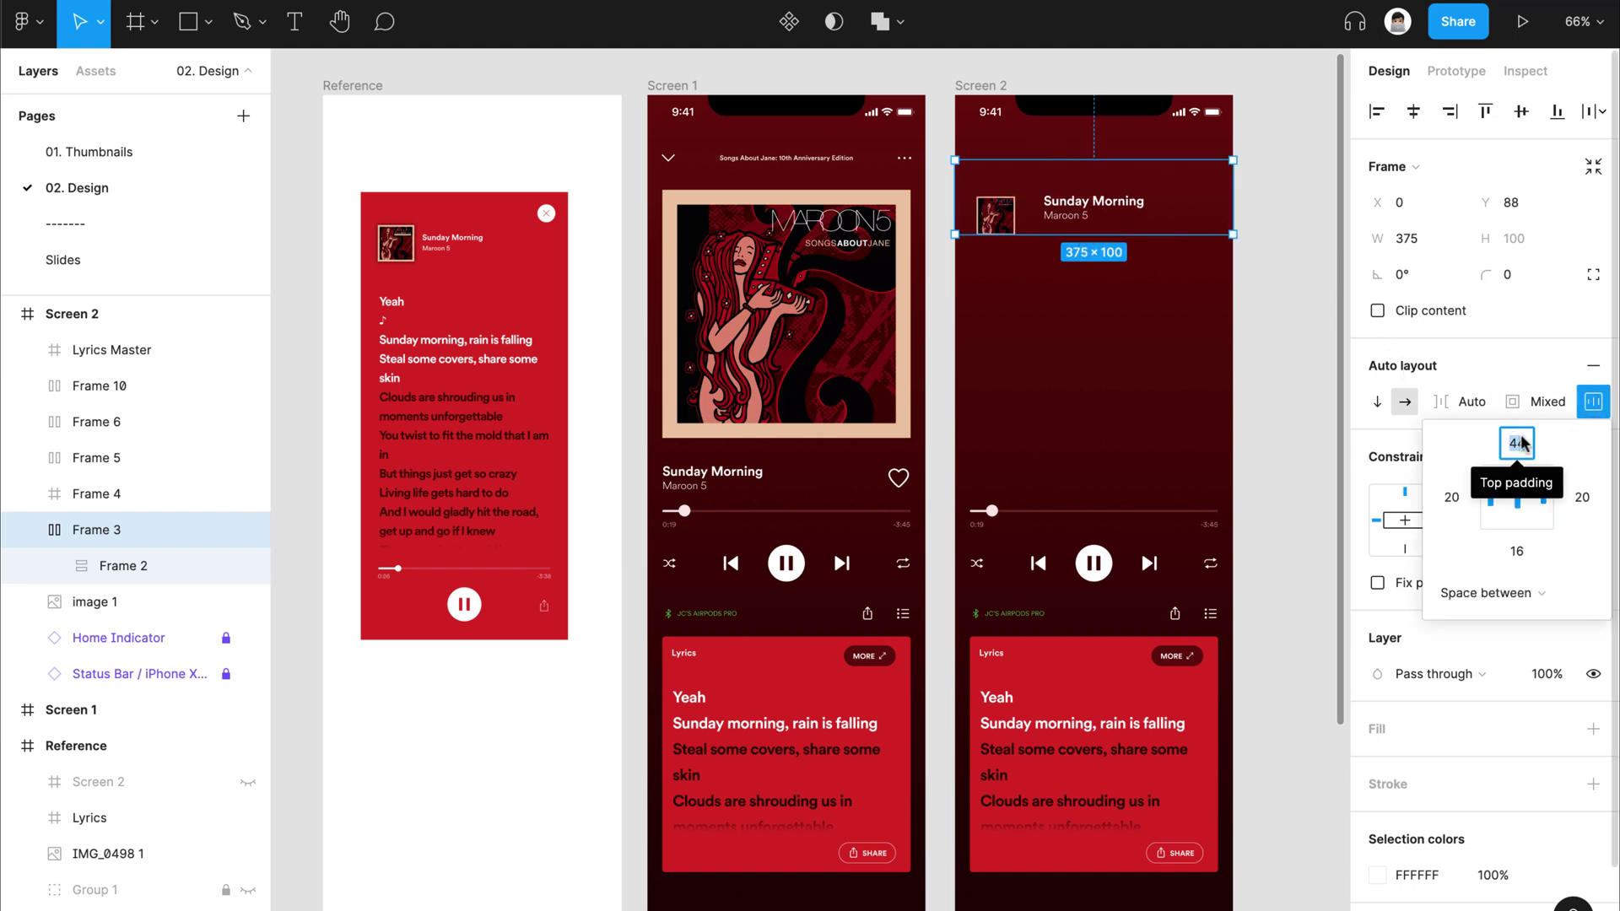
left_click(1081, 300)
Step: Move the small album cover in Screen 2 up to Y 127 to align it with the title text
left_click(998, 224)
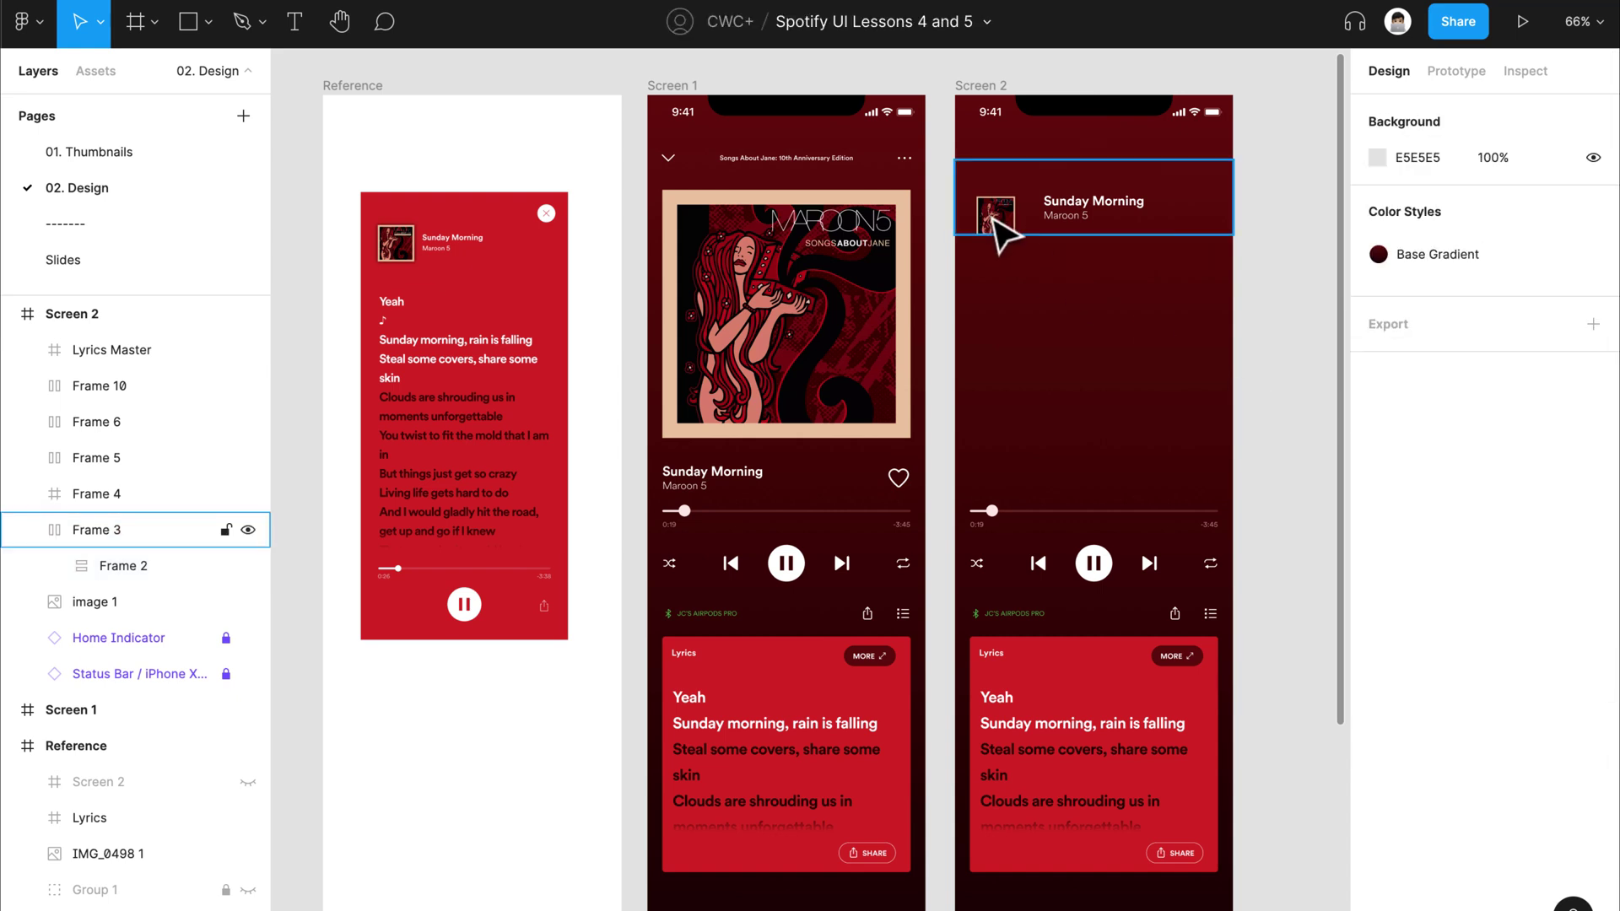
left_click(998, 218, "super")
left_click_drag(1000, 218, 1000, 209)
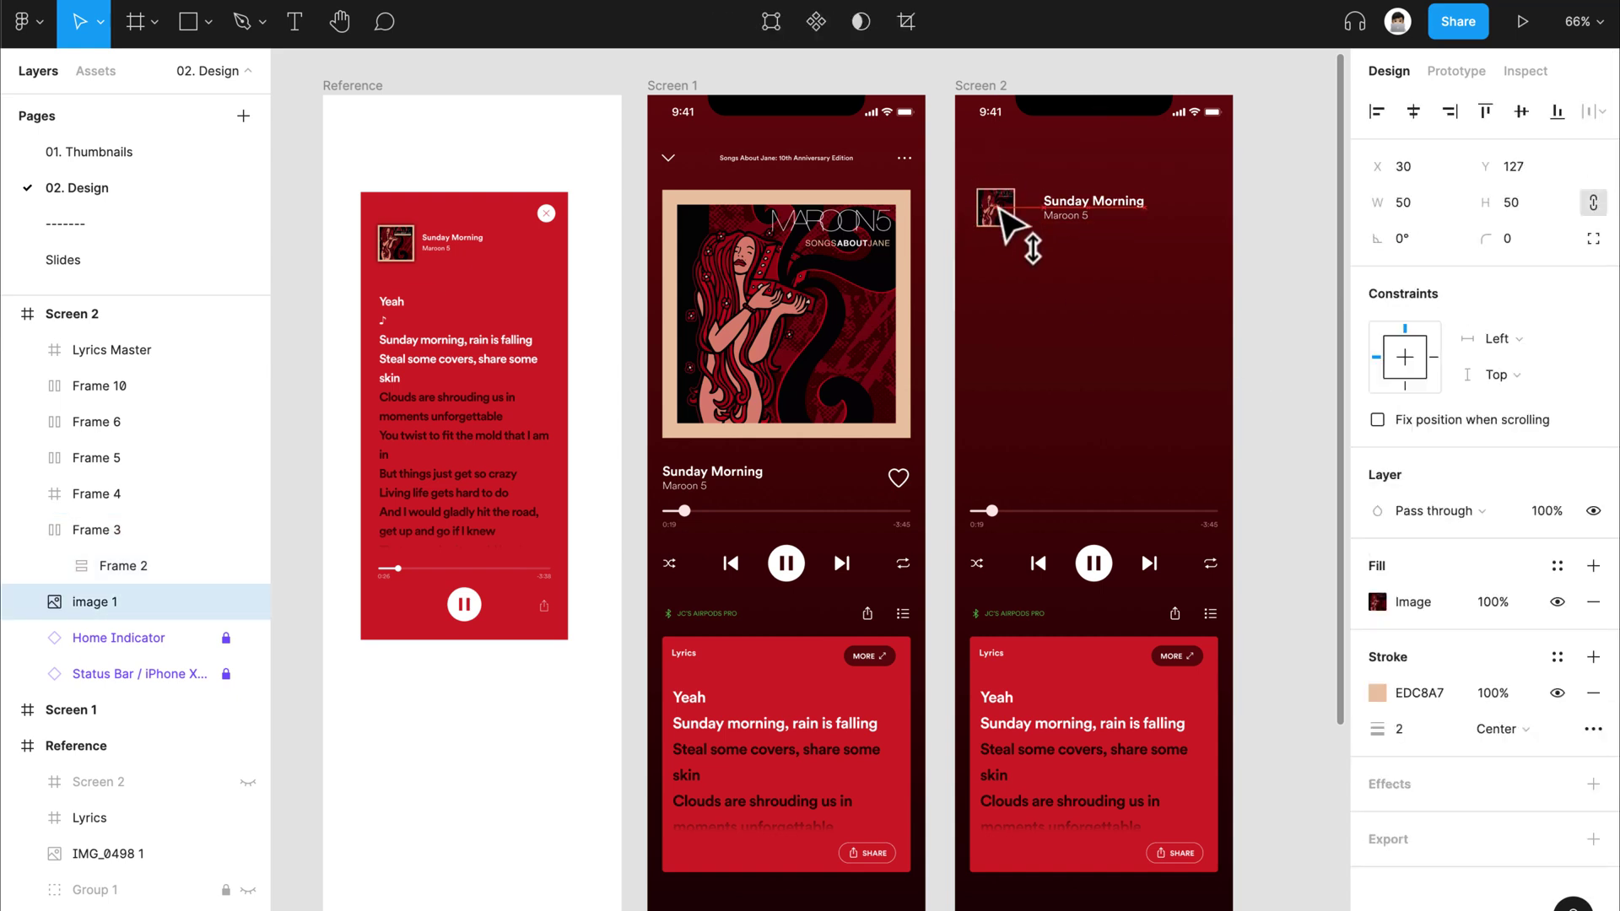
left_click(1161, 318)
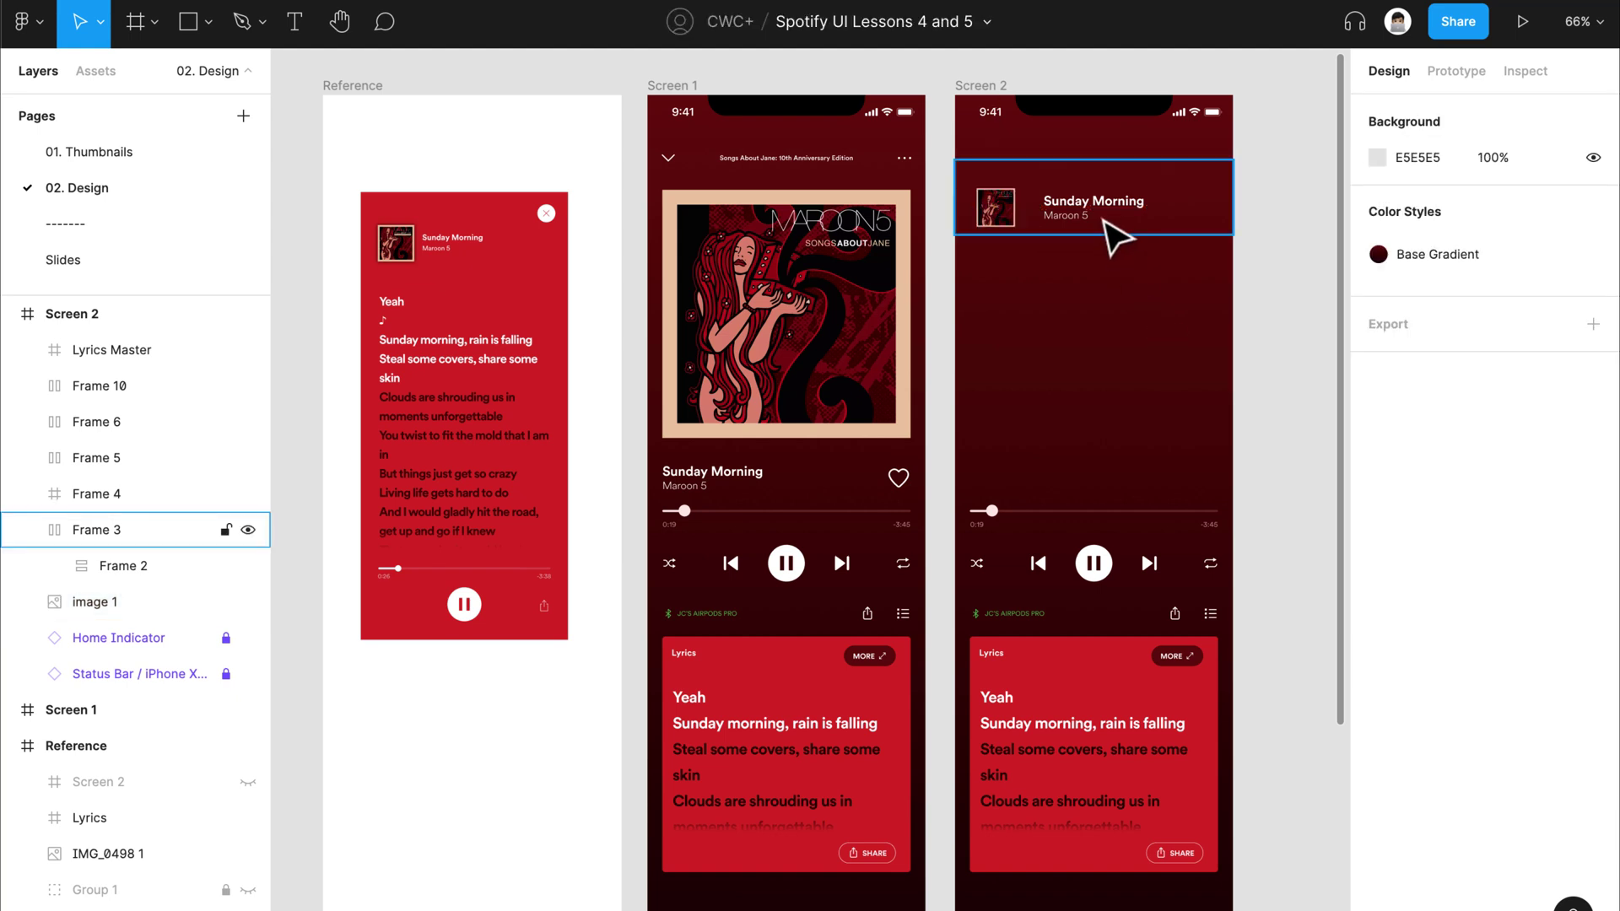
Step: Set the font size of the Sunday Morning title in Screen 2 to 14
double_click(1103, 217)
left_click(1087, 212)
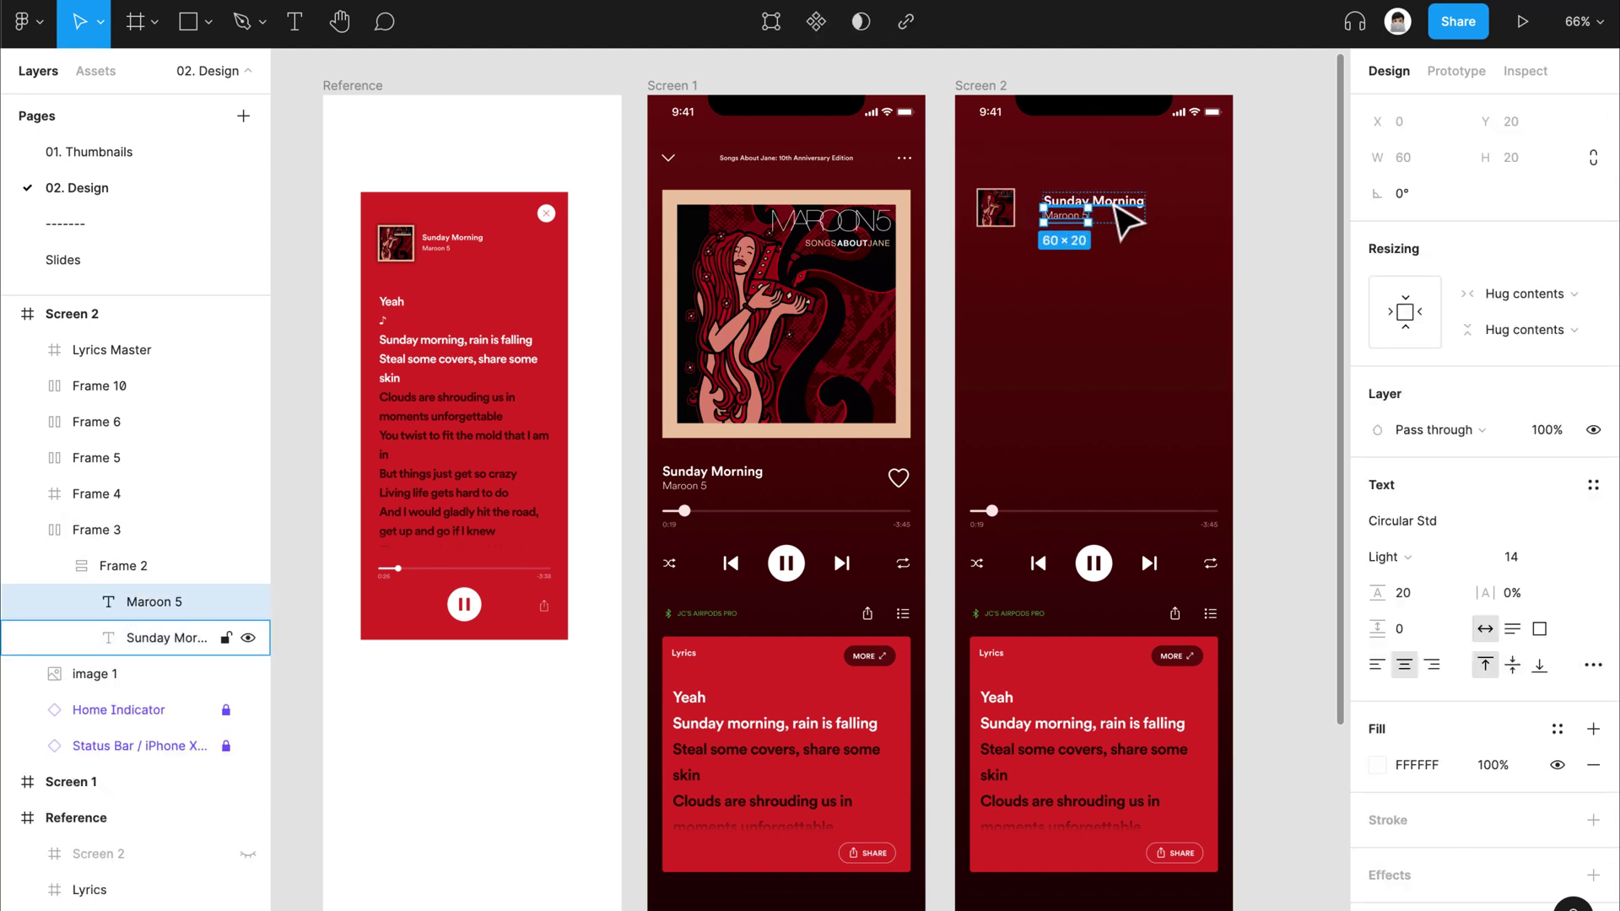
left_click(1120, 202)
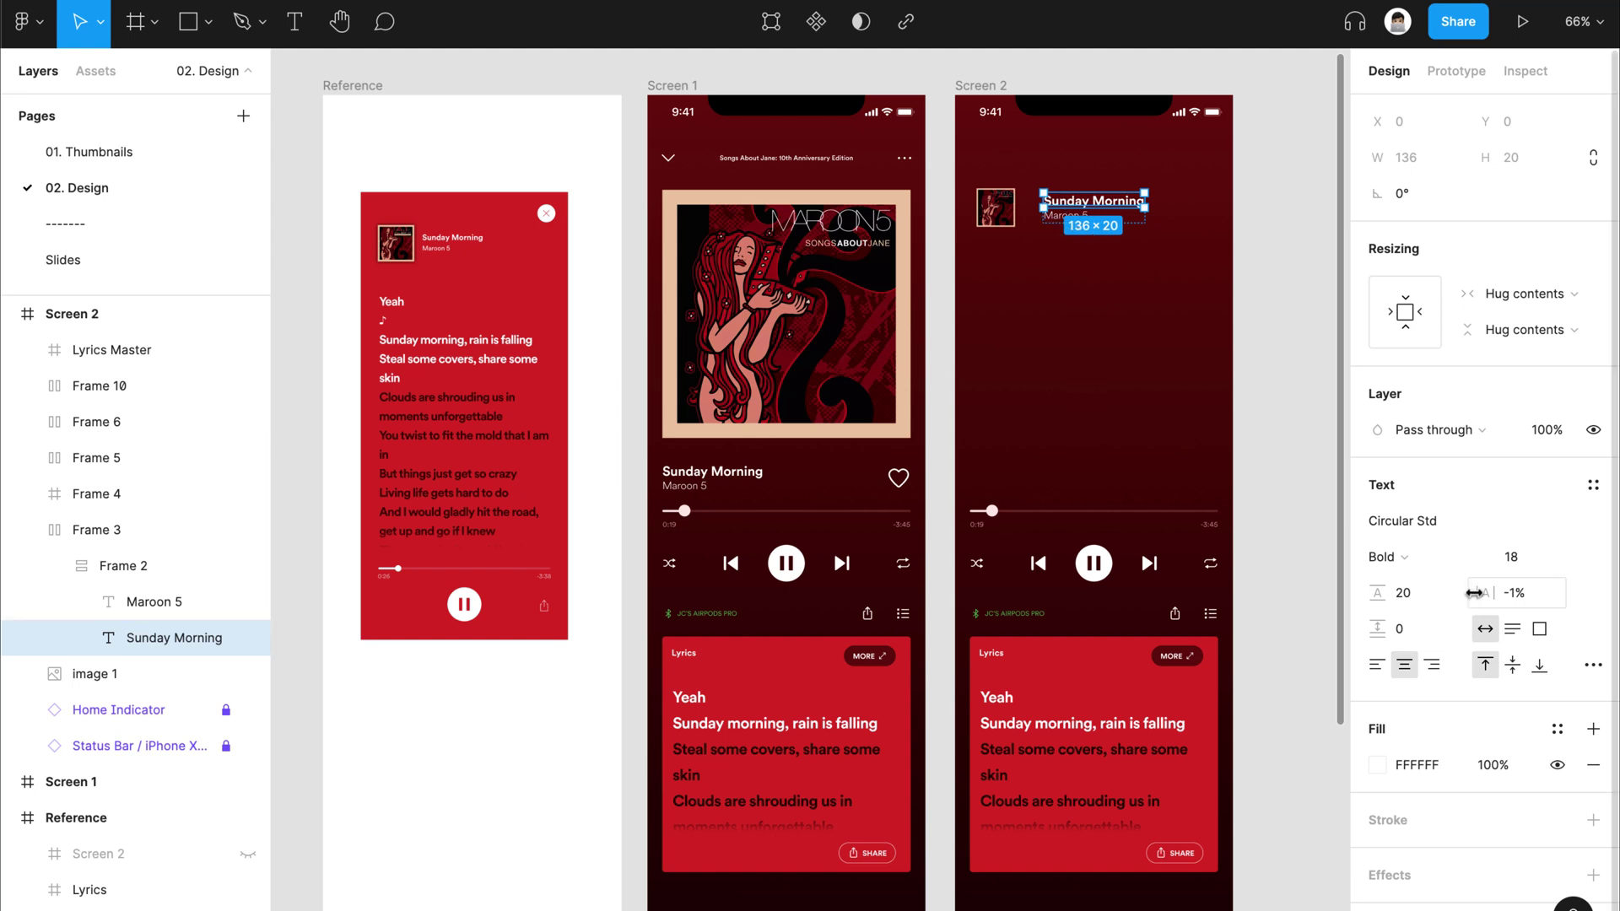
key("Escape")
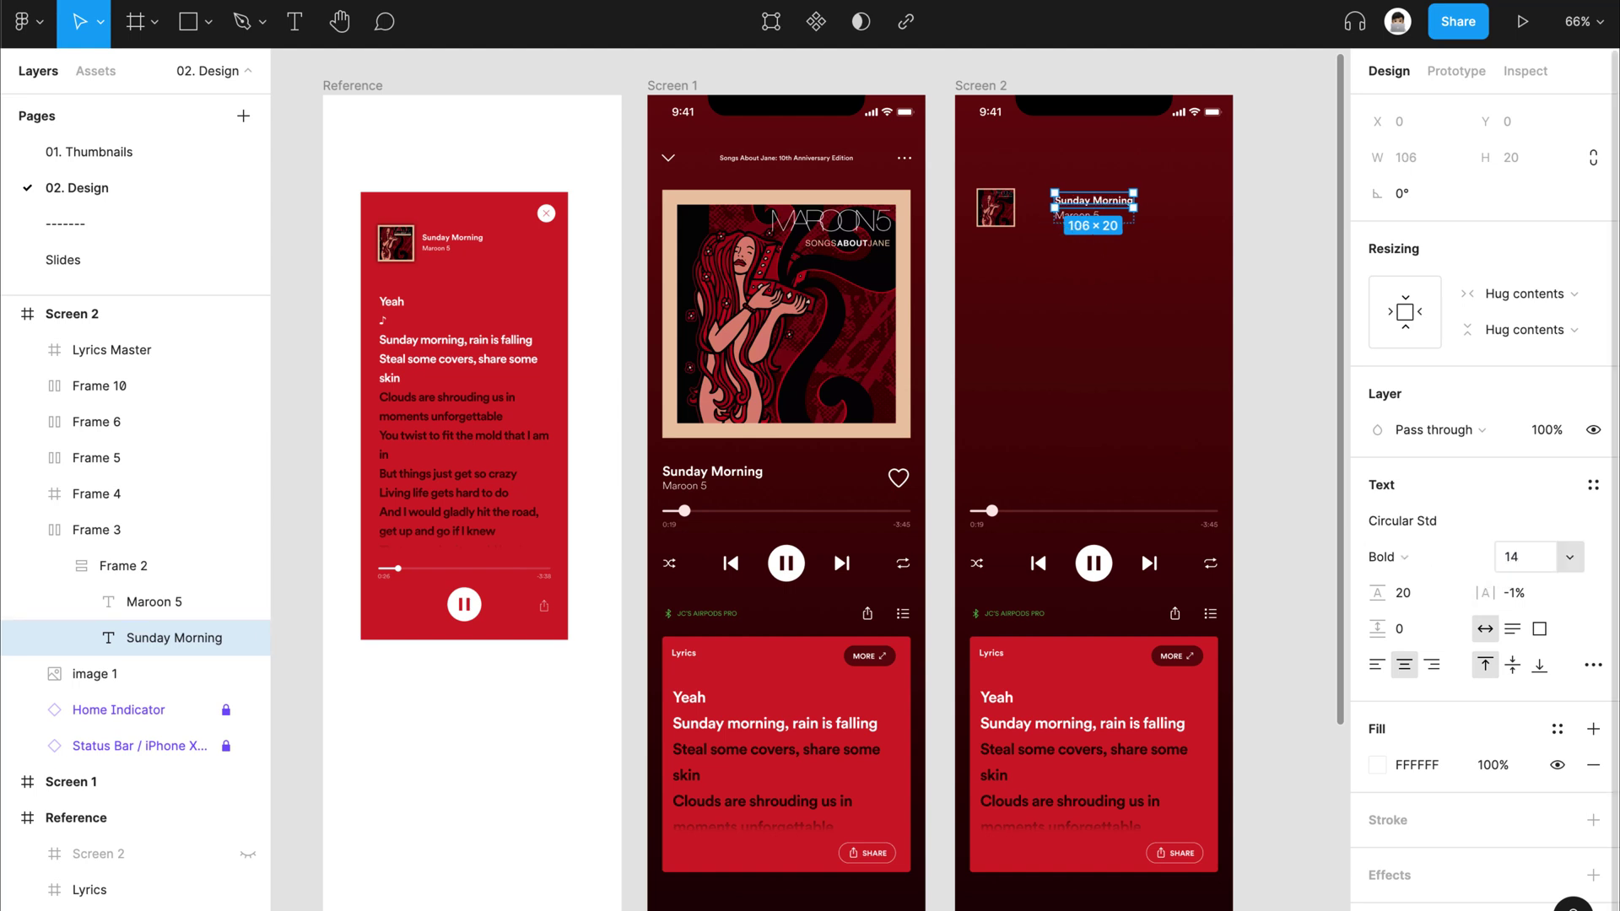
Step: Reduce the font size of the Maroon 5 artist text in Screen 2
left_click(1091, 242)
left_click(1076, 215)
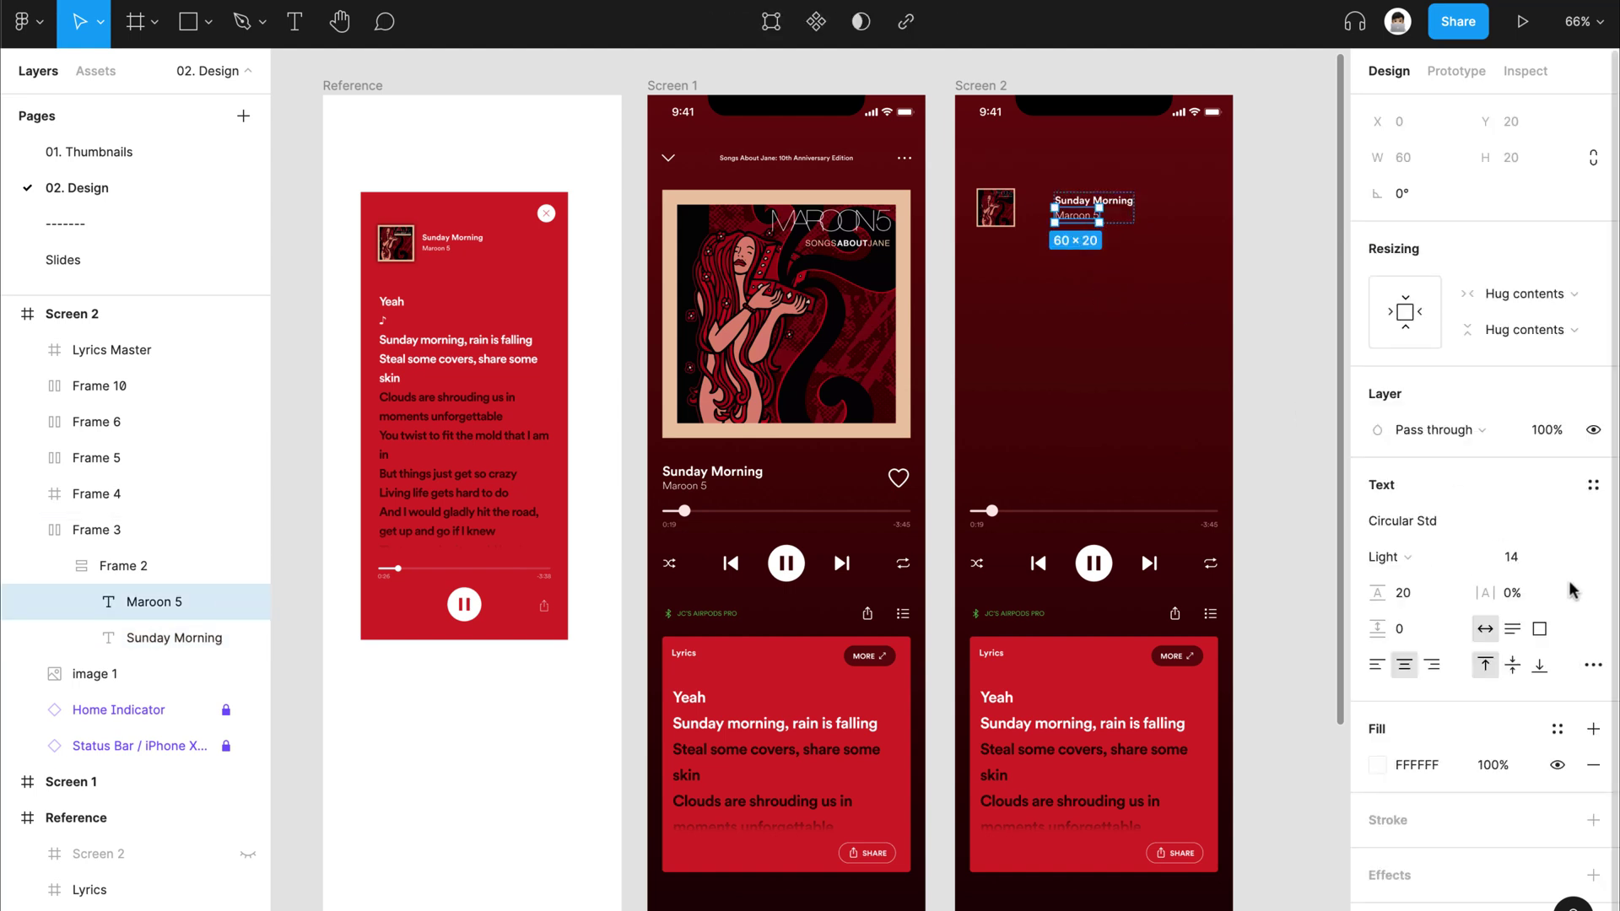
left_click(1121, 391)
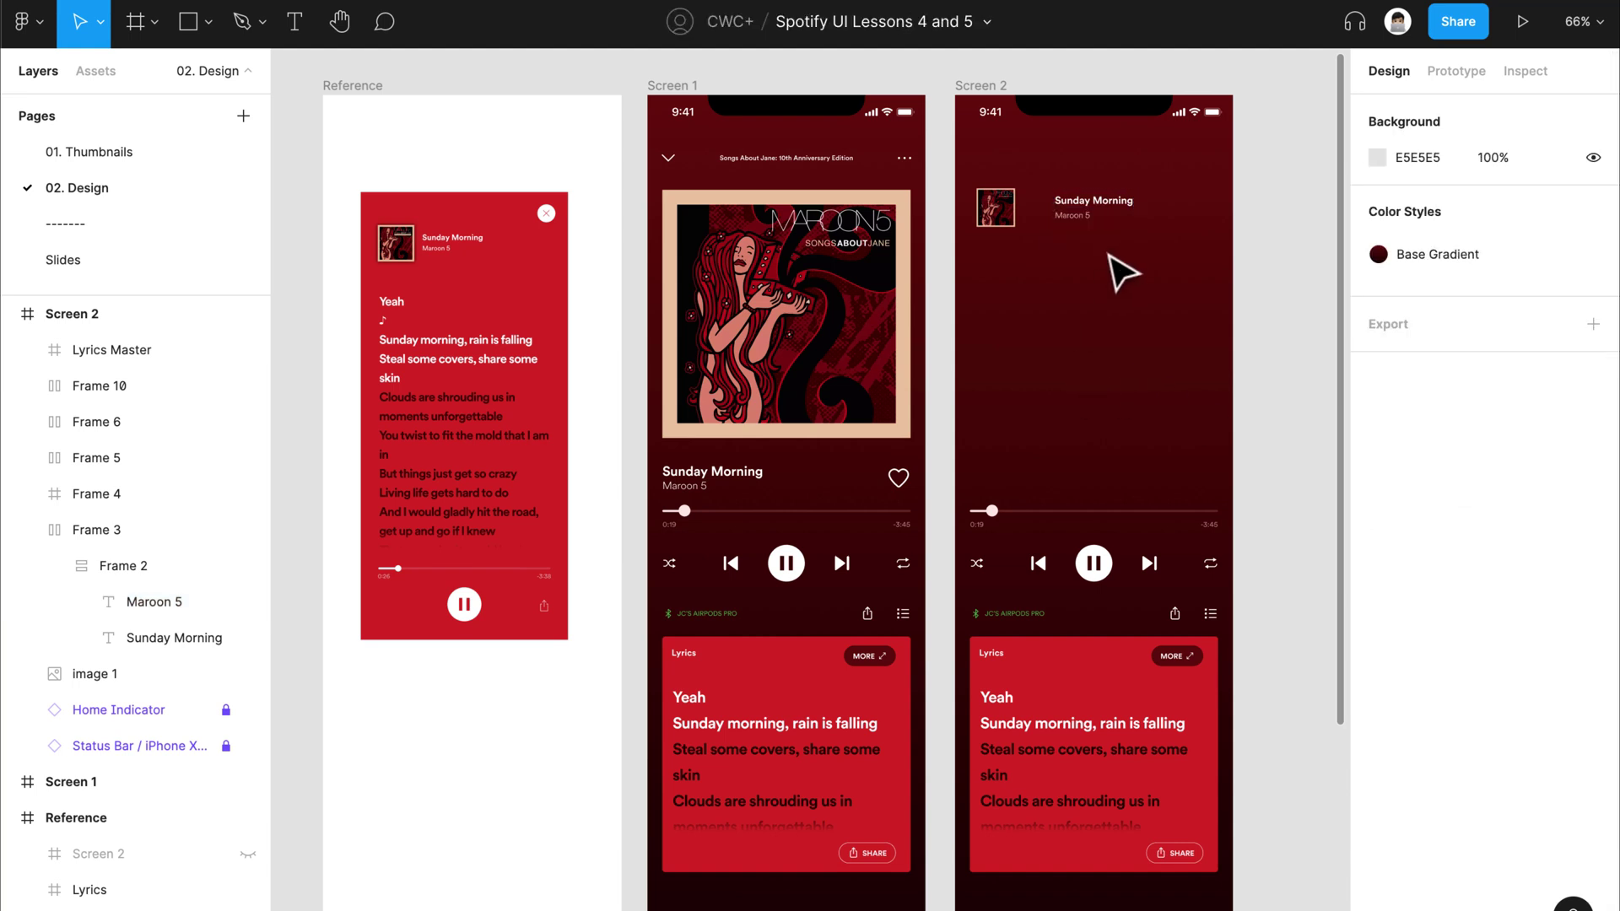
left_click(1105, 221)
left_click(1097, 210)
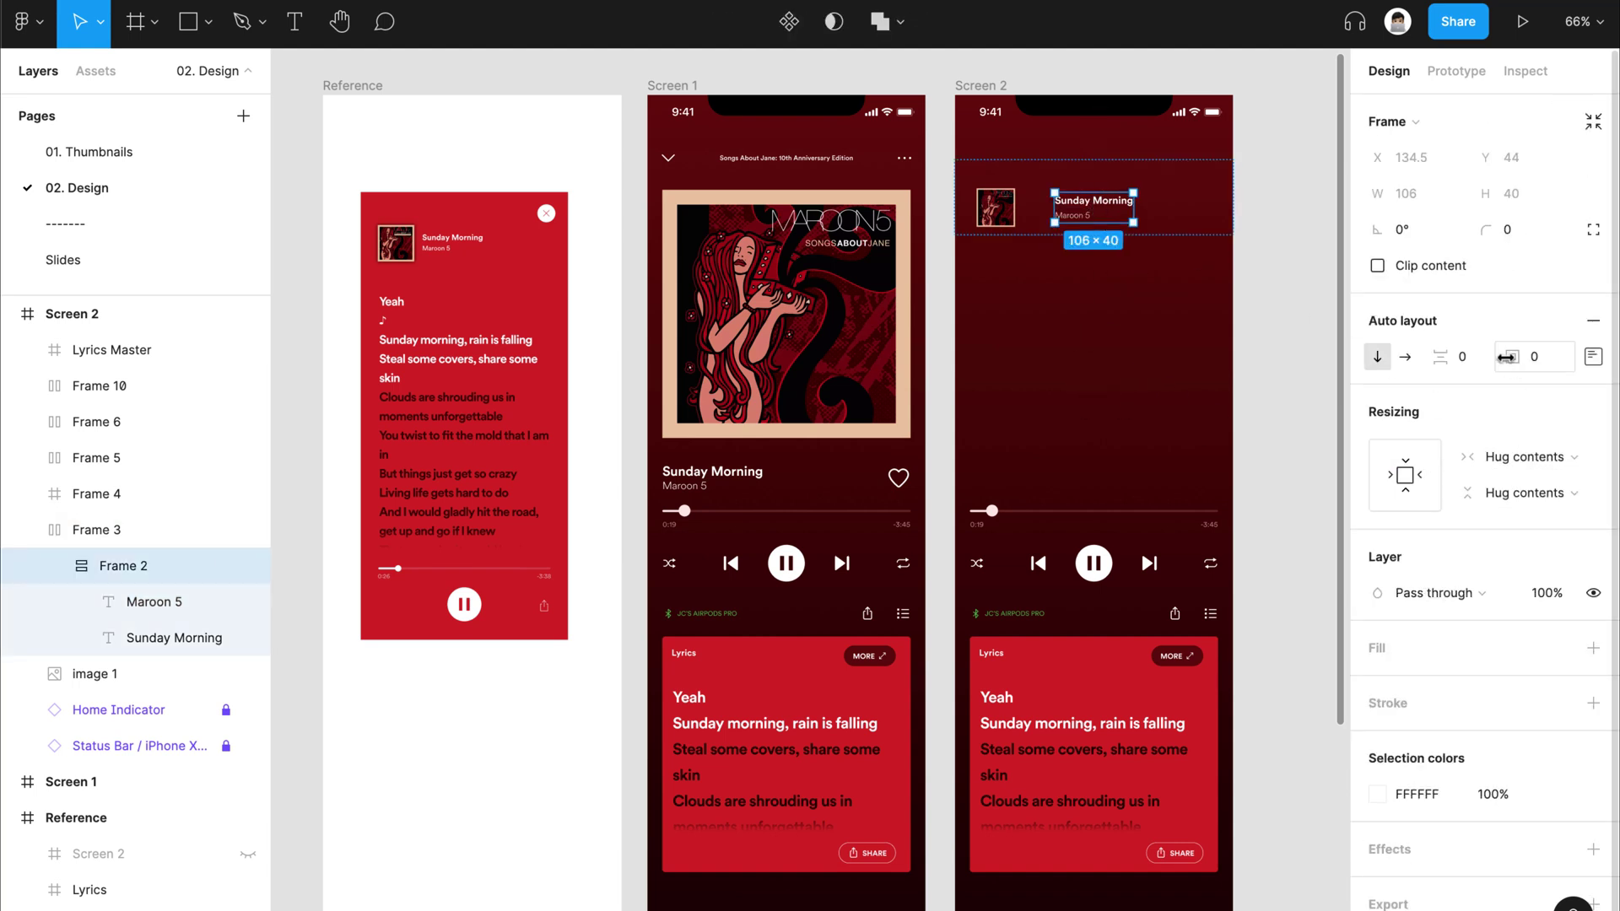
left_click(1023, 224)
left_click(245, 565)
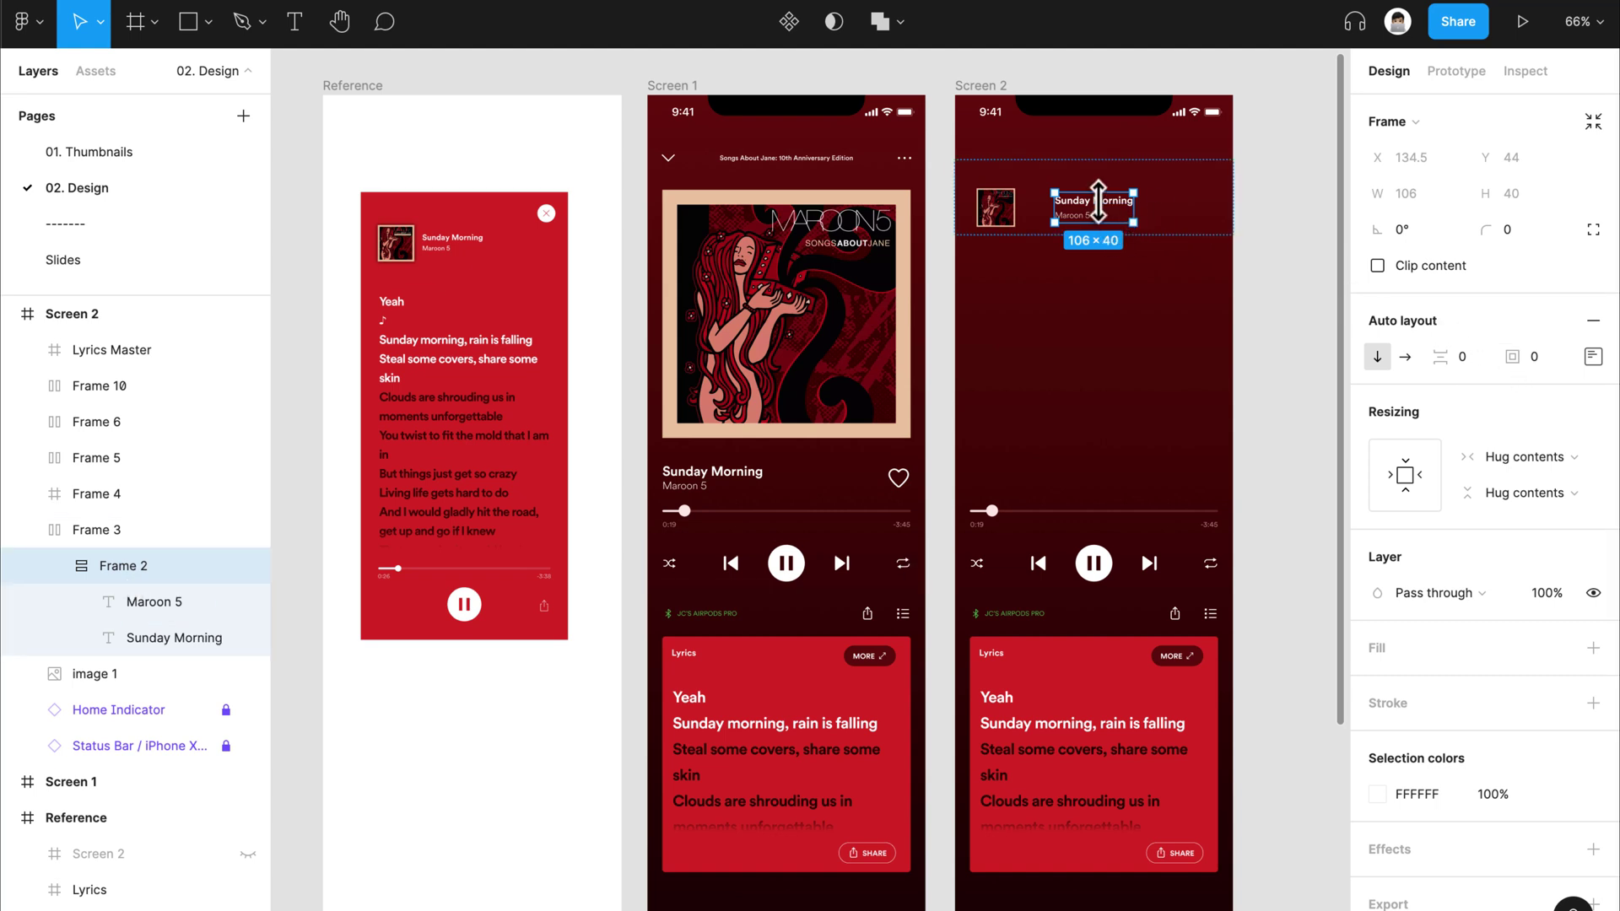
left_click(1083, 288)
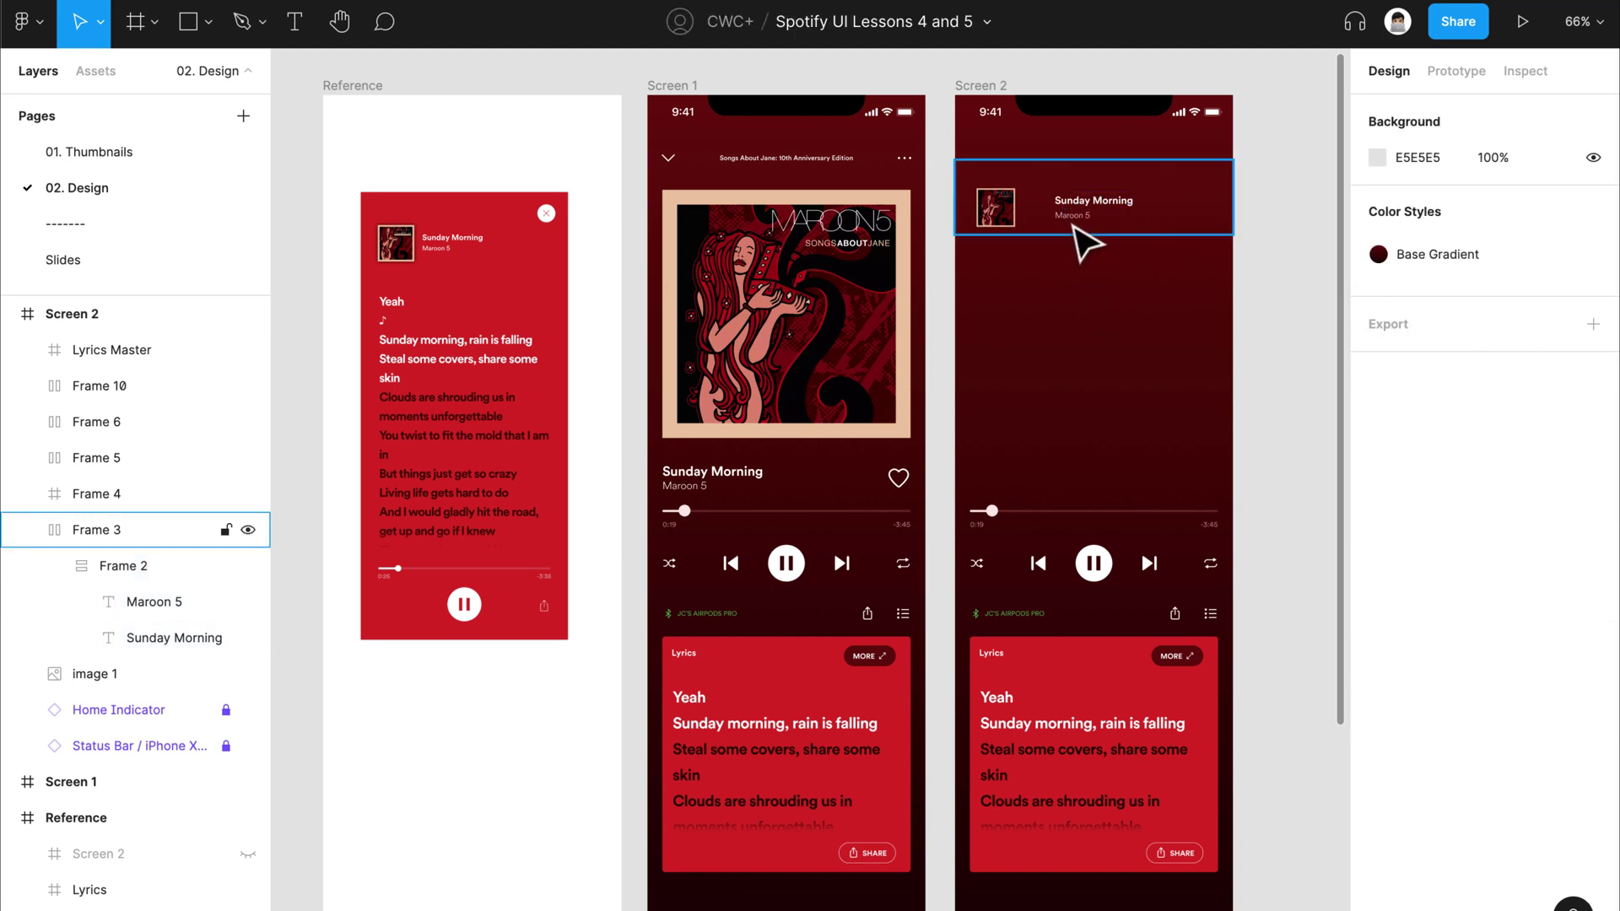
double_click(1089, 217)
left_click(1080, 322)
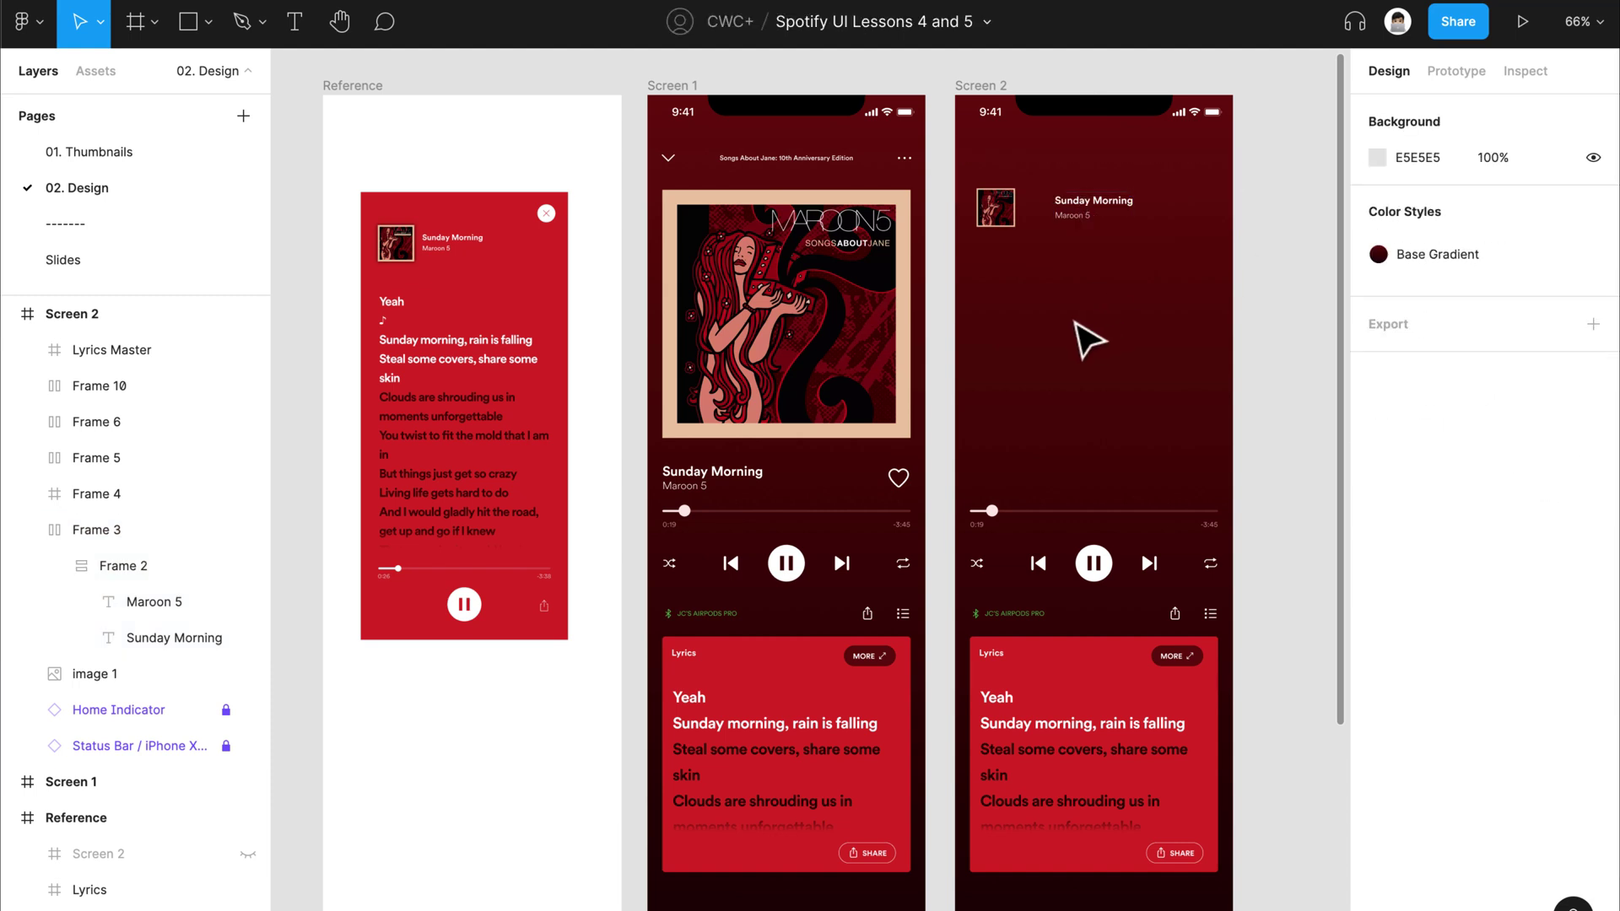
double_click(1061, 215)
Step: Switch the song title row's auto layout in Screen 2 to Packed spacing and set its left padding to 100
left_click(1181, 221)
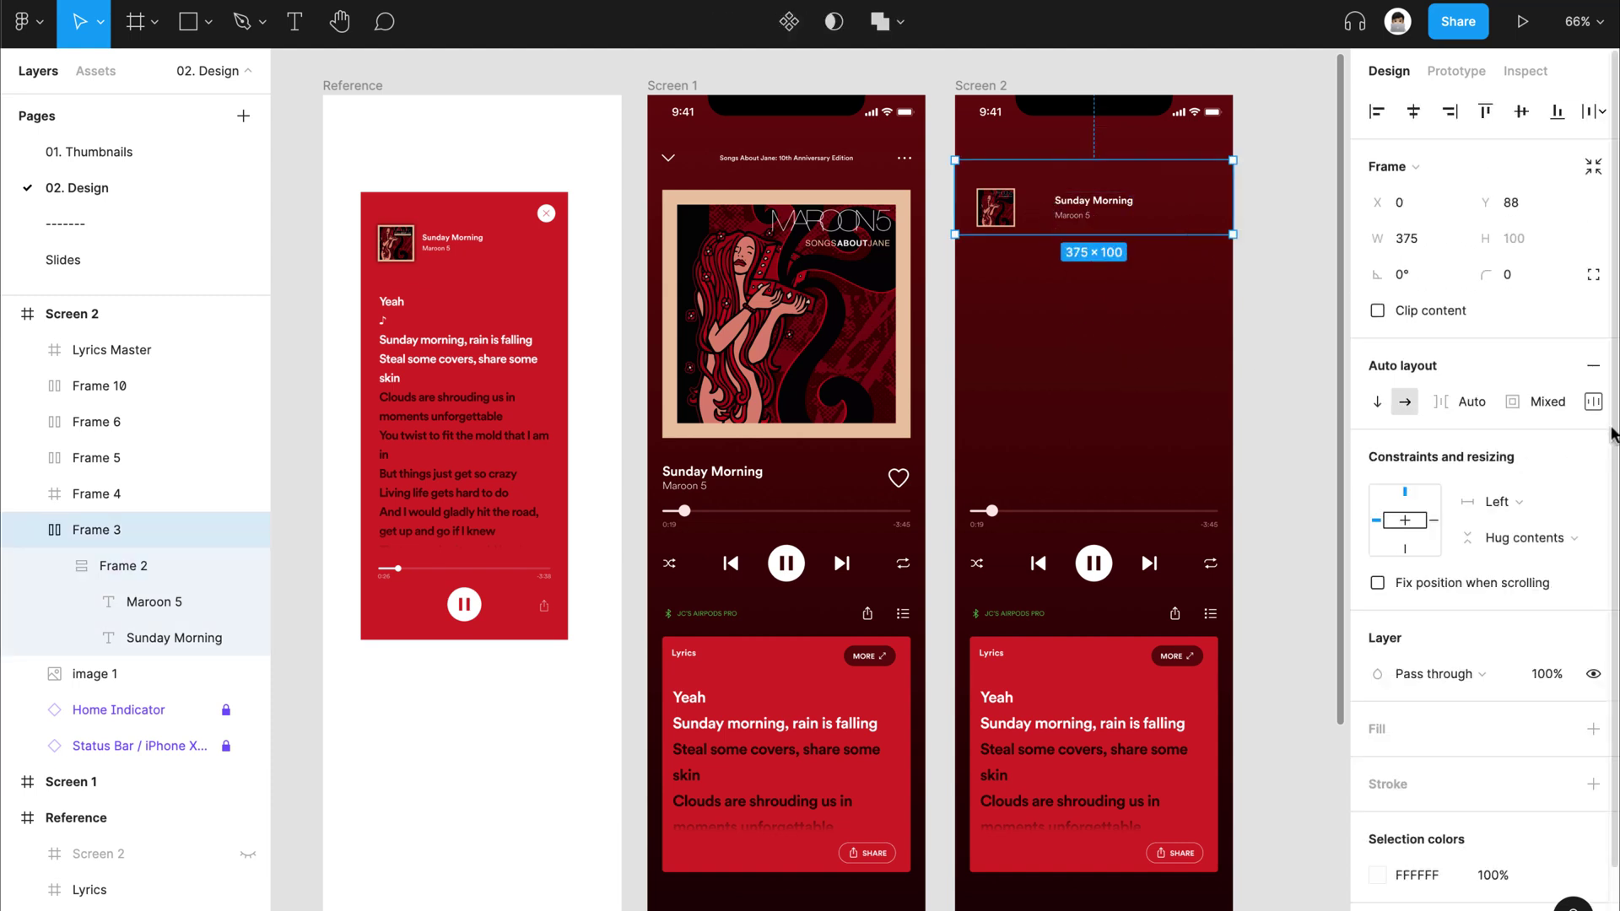
left_click(1593, 401)
left_click(1512, 592)
left_click(1508, 567)
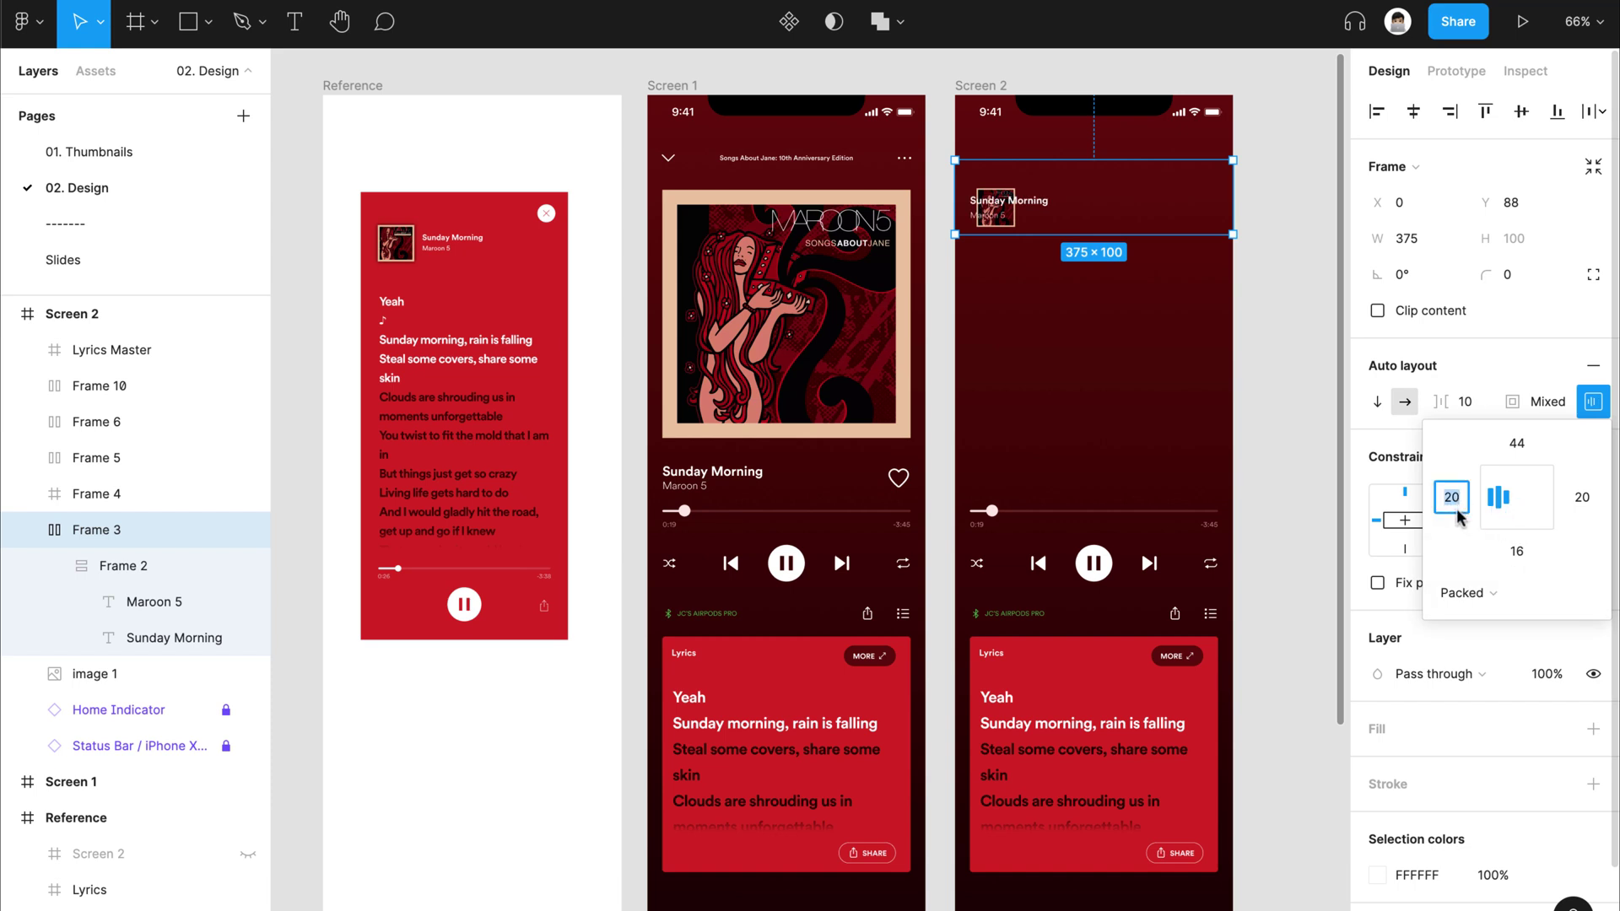
type("100")
key("Return")
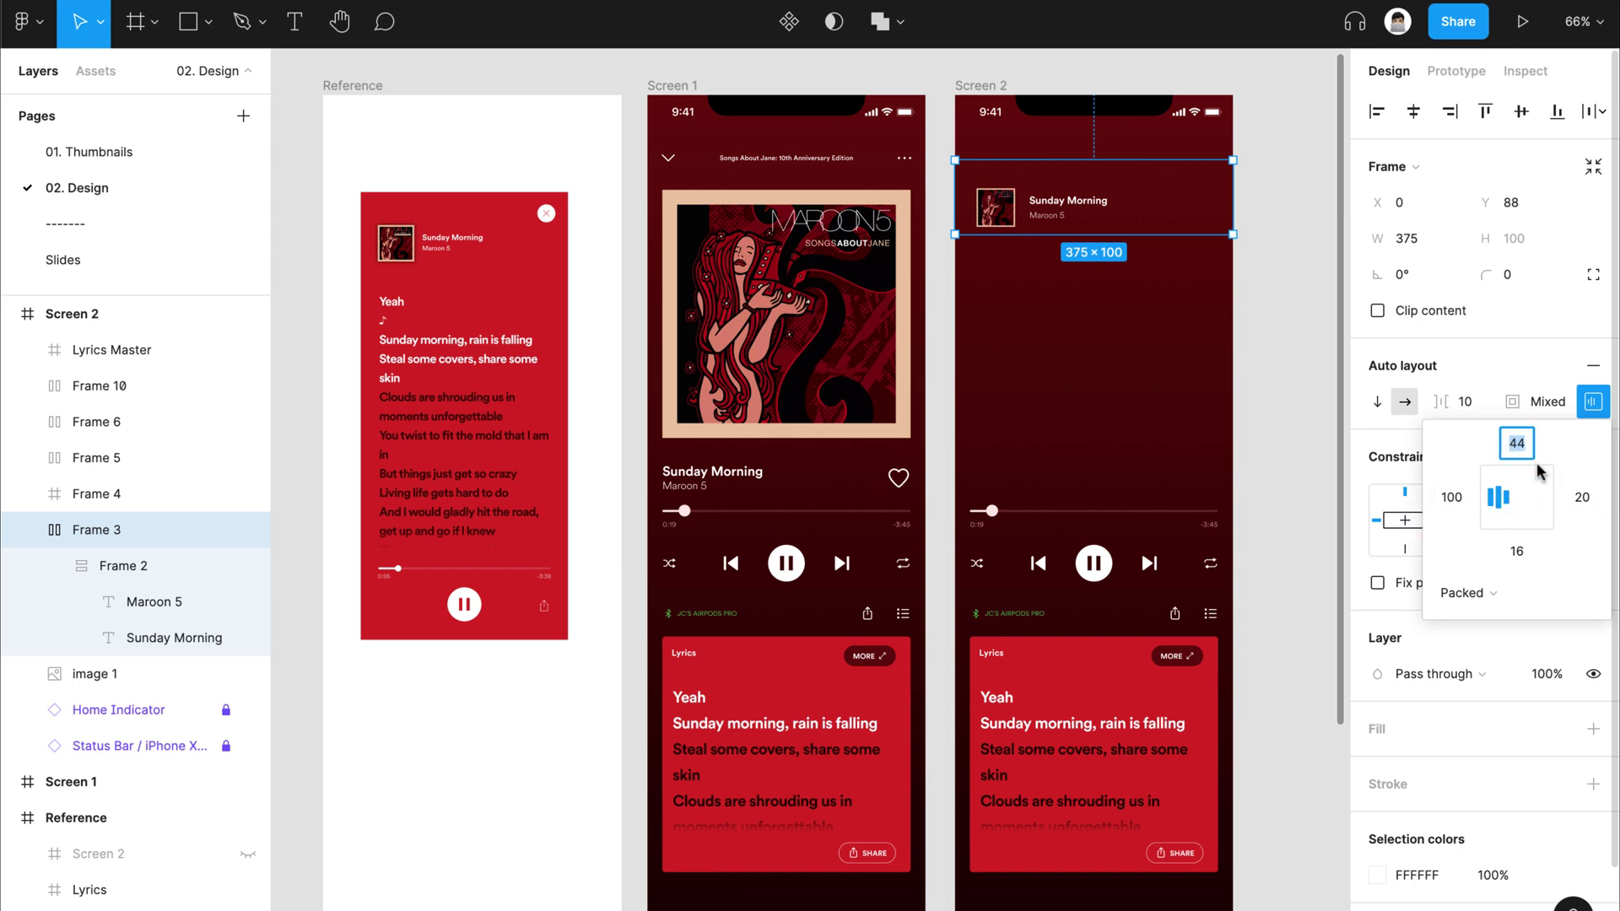
left_click(1582, 497)
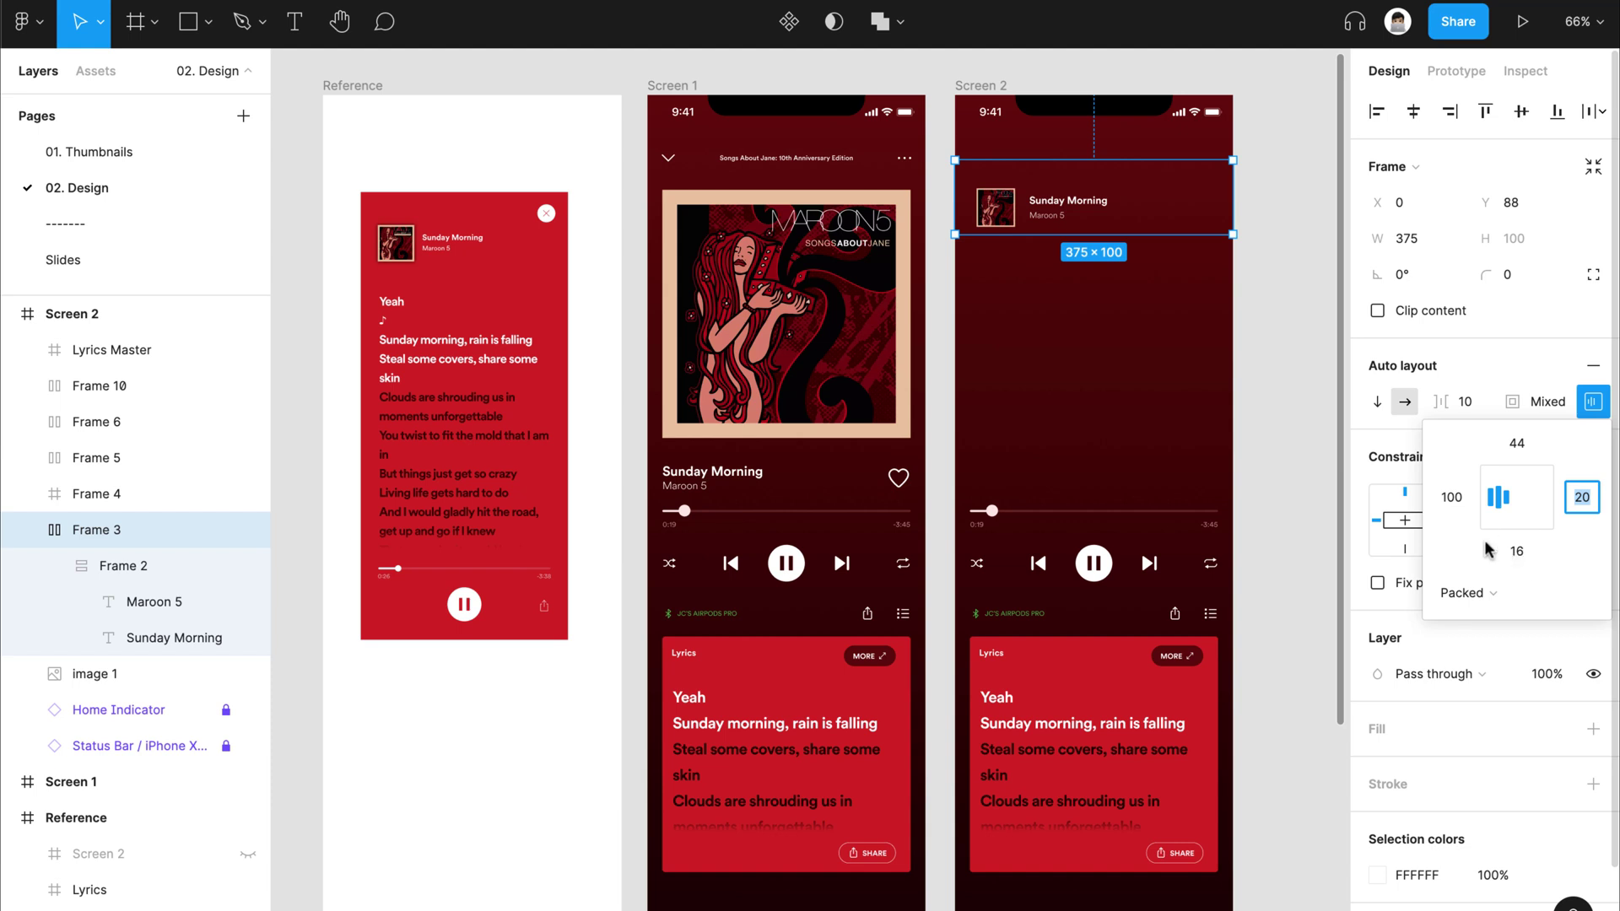
left_click(1257, 415)
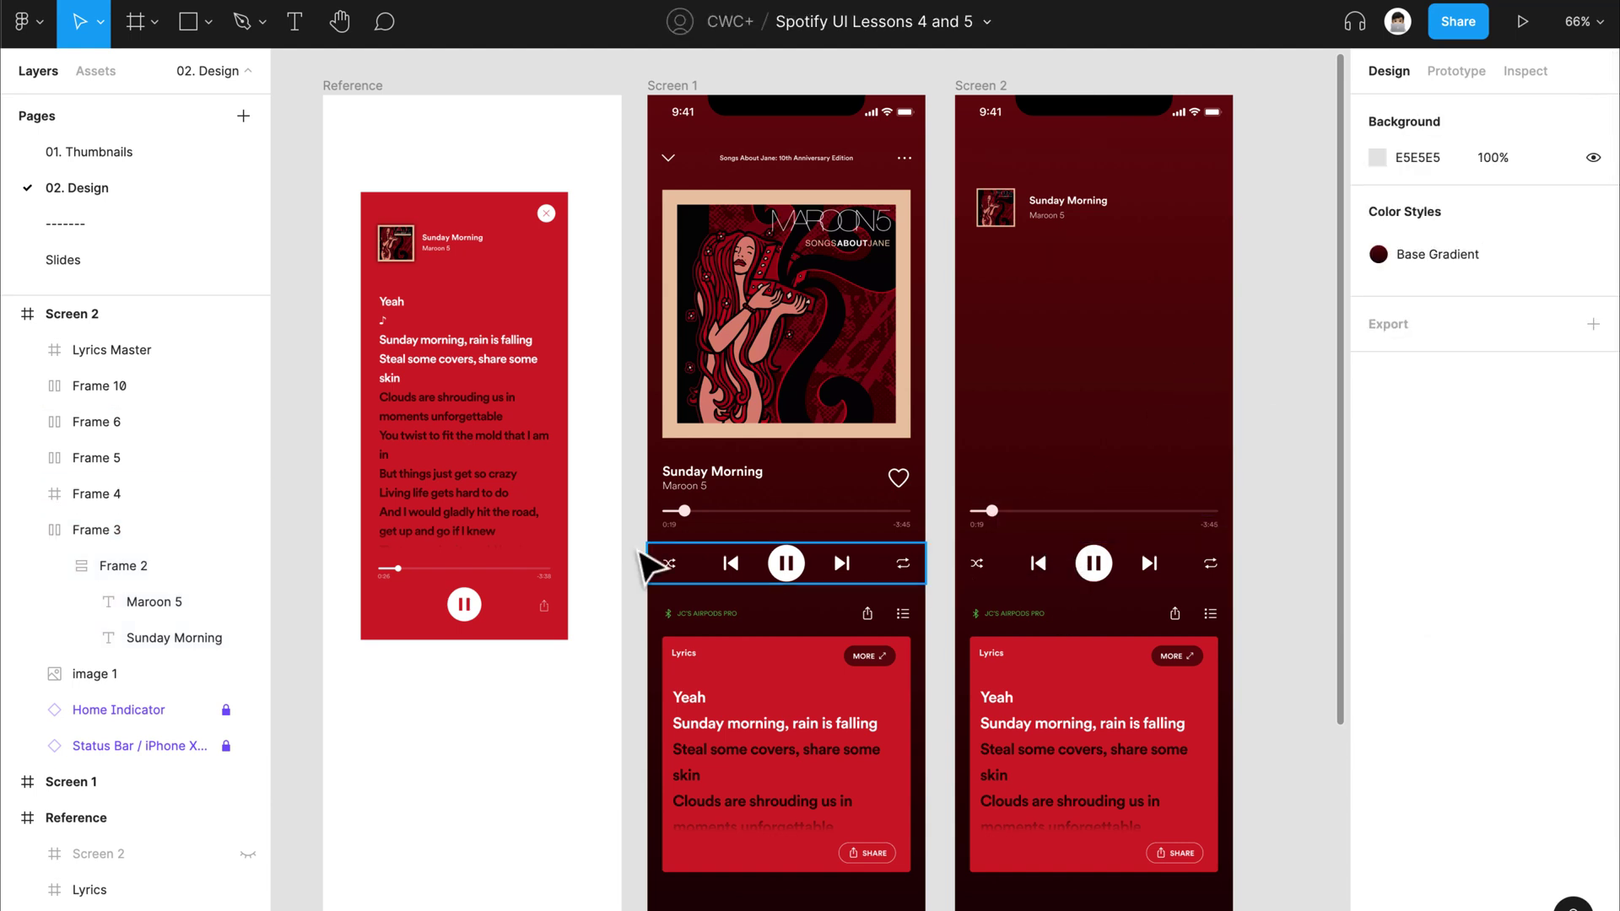
Step: Hide the Shuffle and Repeat icons in Screen 2's playback controls row
left_click(998, 574)
left_click(977, 563)
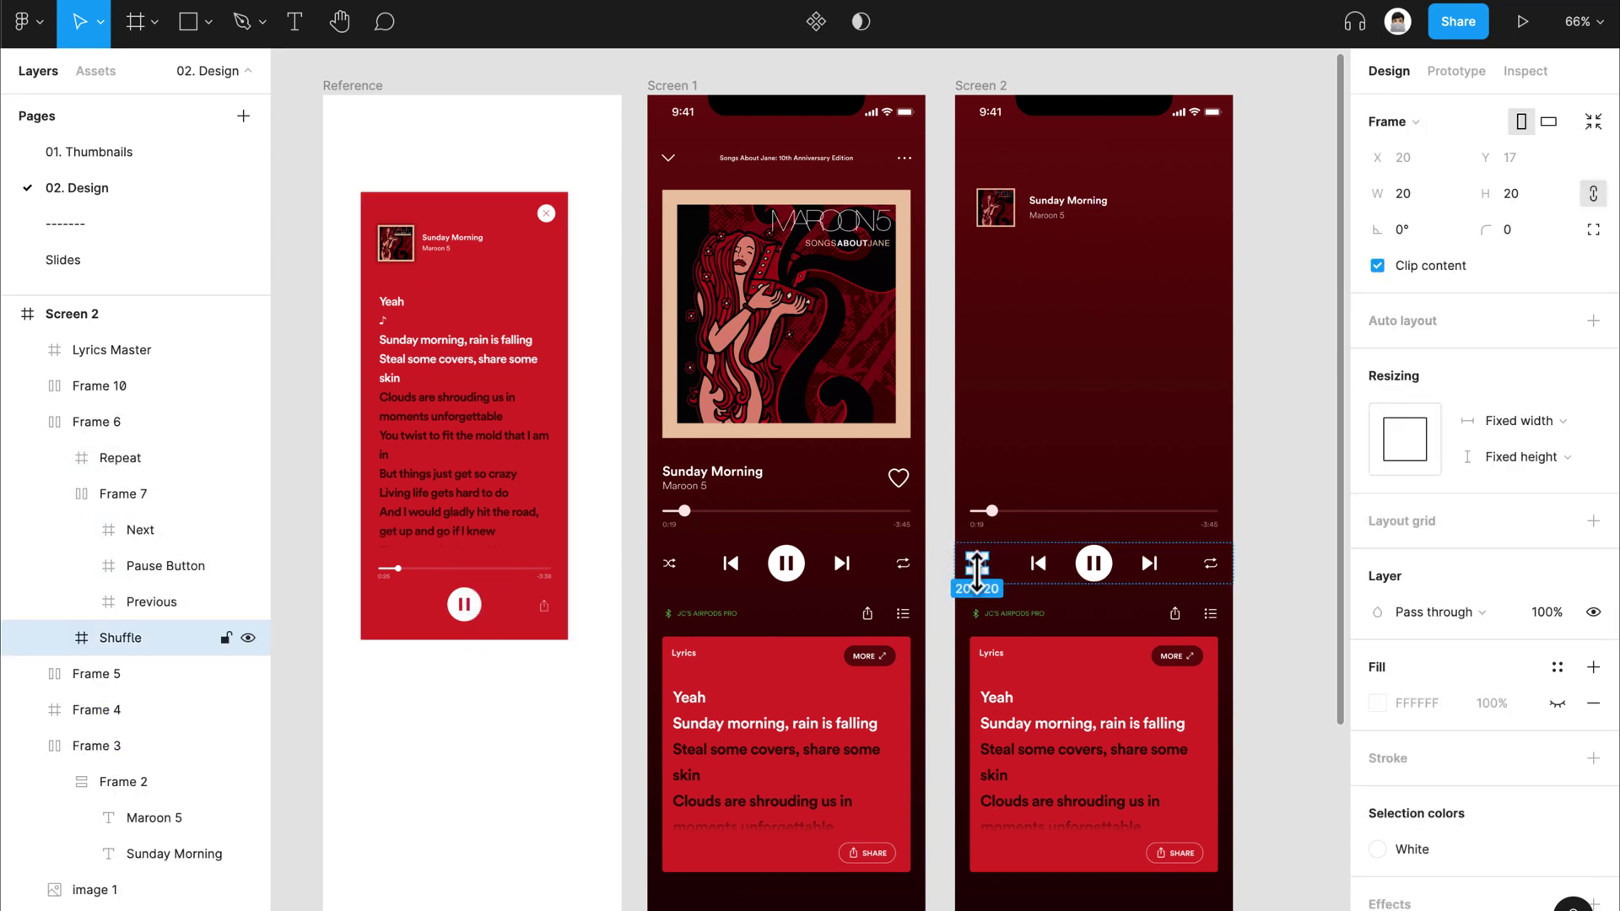
left_click(1592, 620)
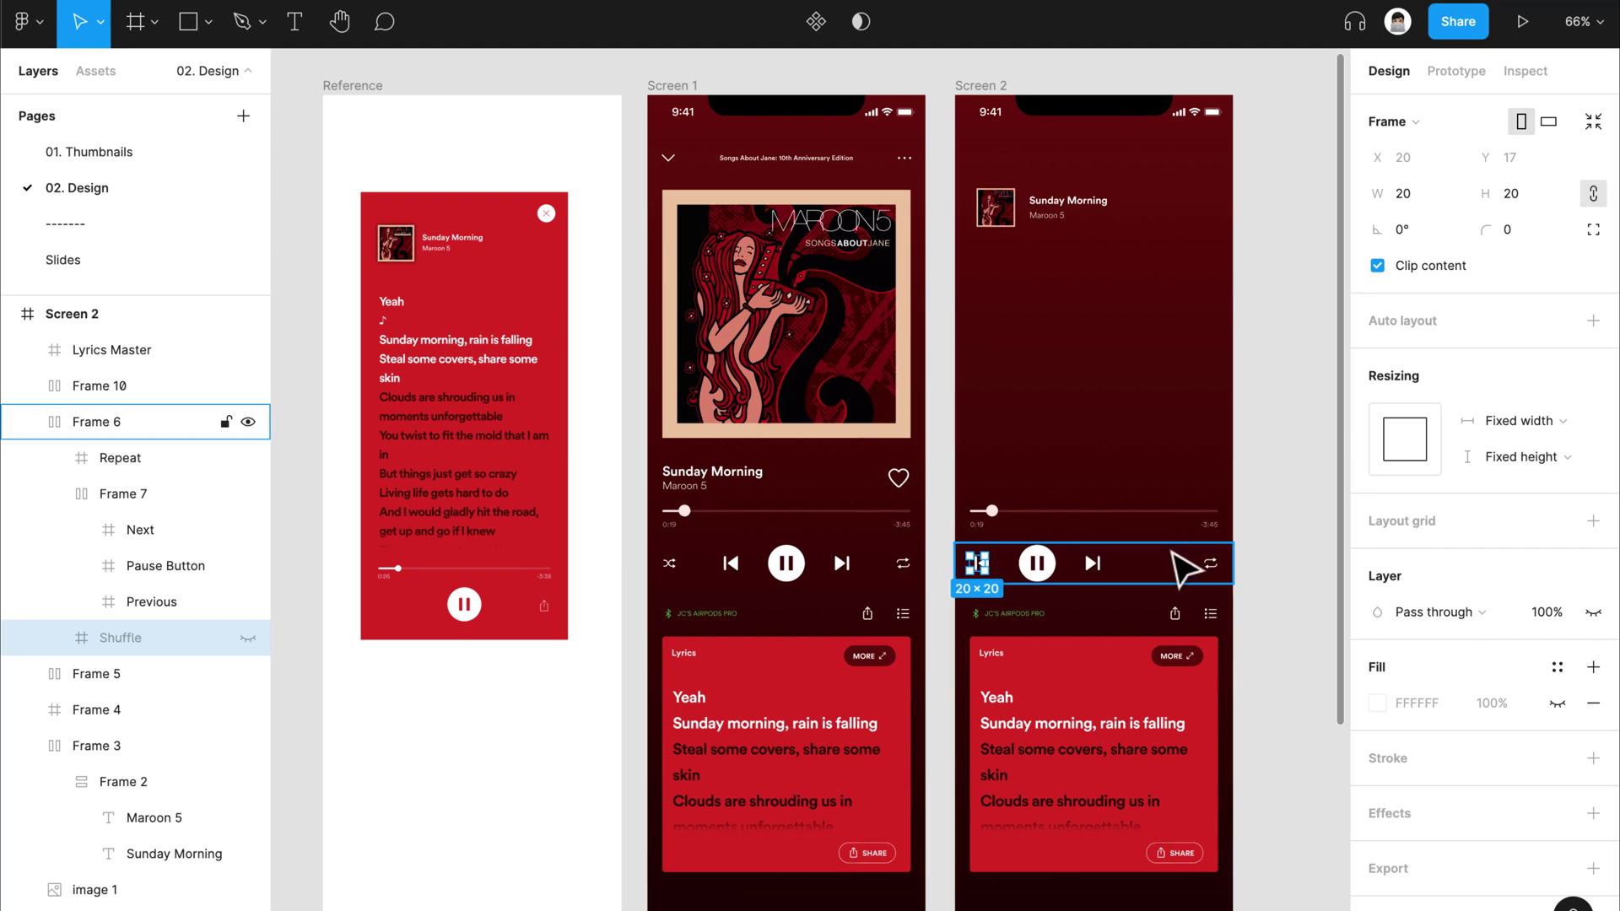
left_click(1212, 564)
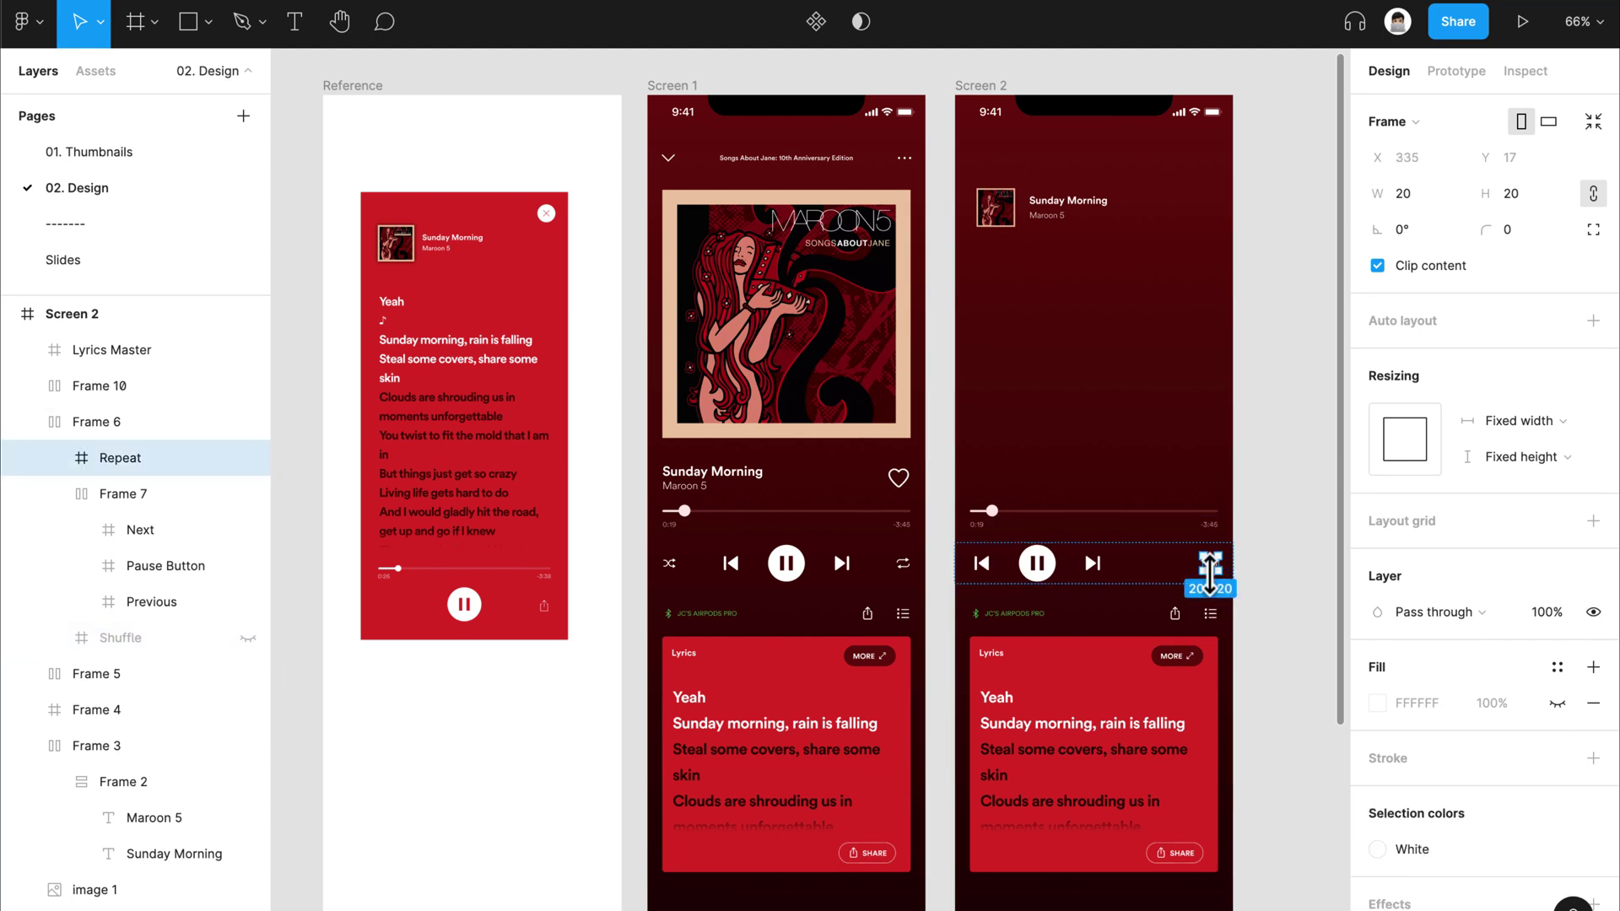
left_click(1594, 617)
left_click(1215, 416)
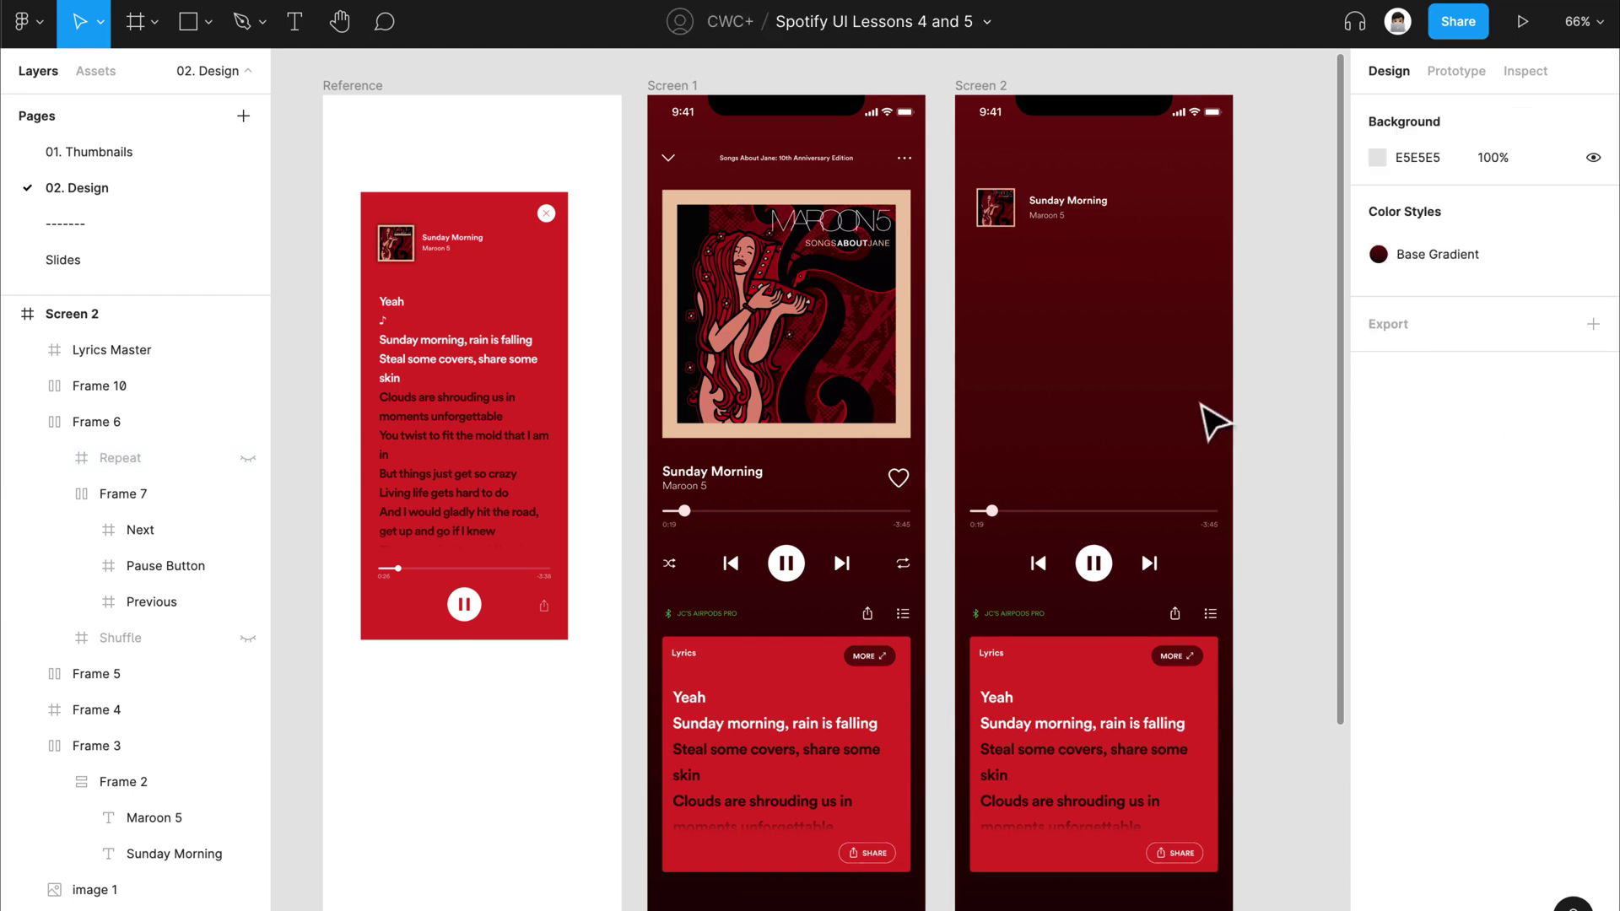
Step: Hide the Next and Previous icons on both sides of the pause button in Screen 2
double_click(1168, 567)
left_click(1151, 566)
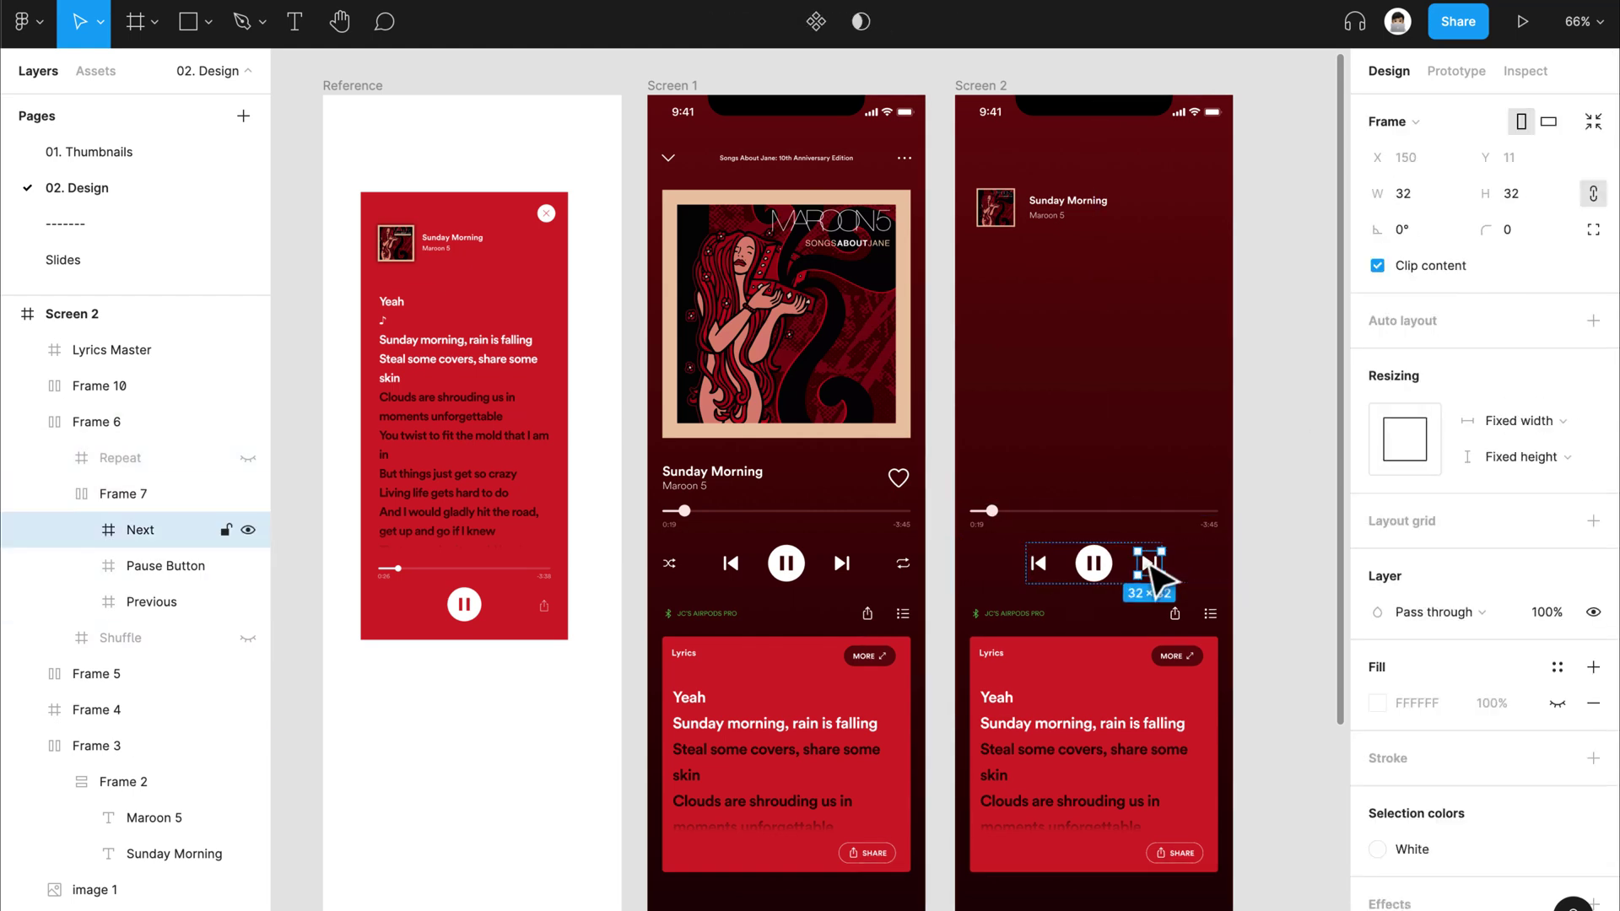
left_click(1038, 566, "shift")
left_click(1593, 557)
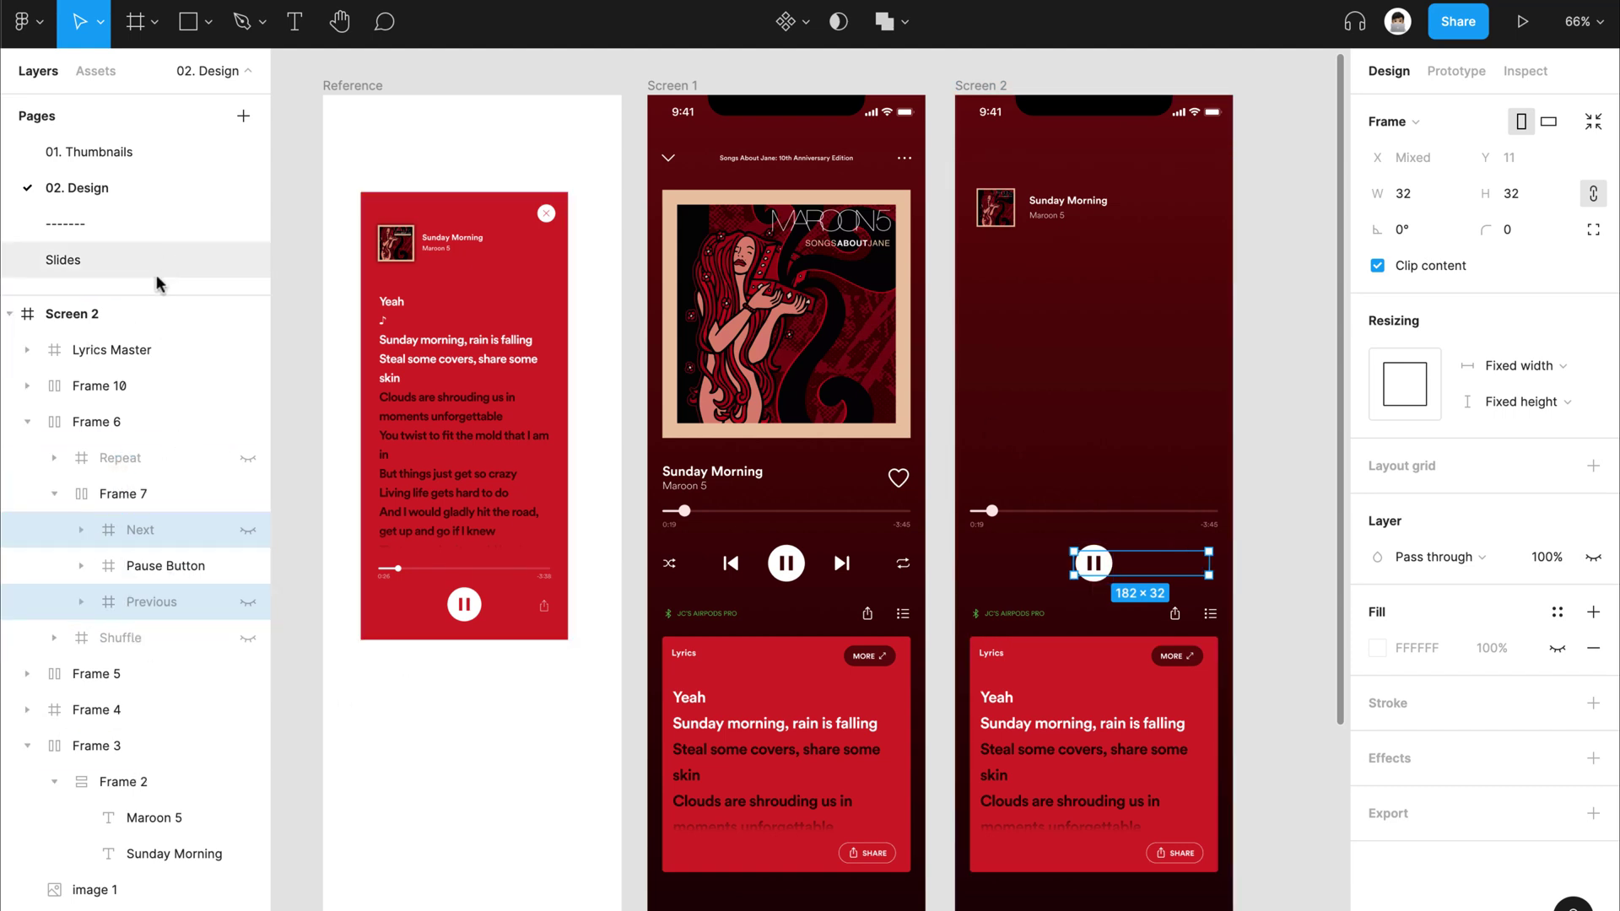
left_click(1034, 464)
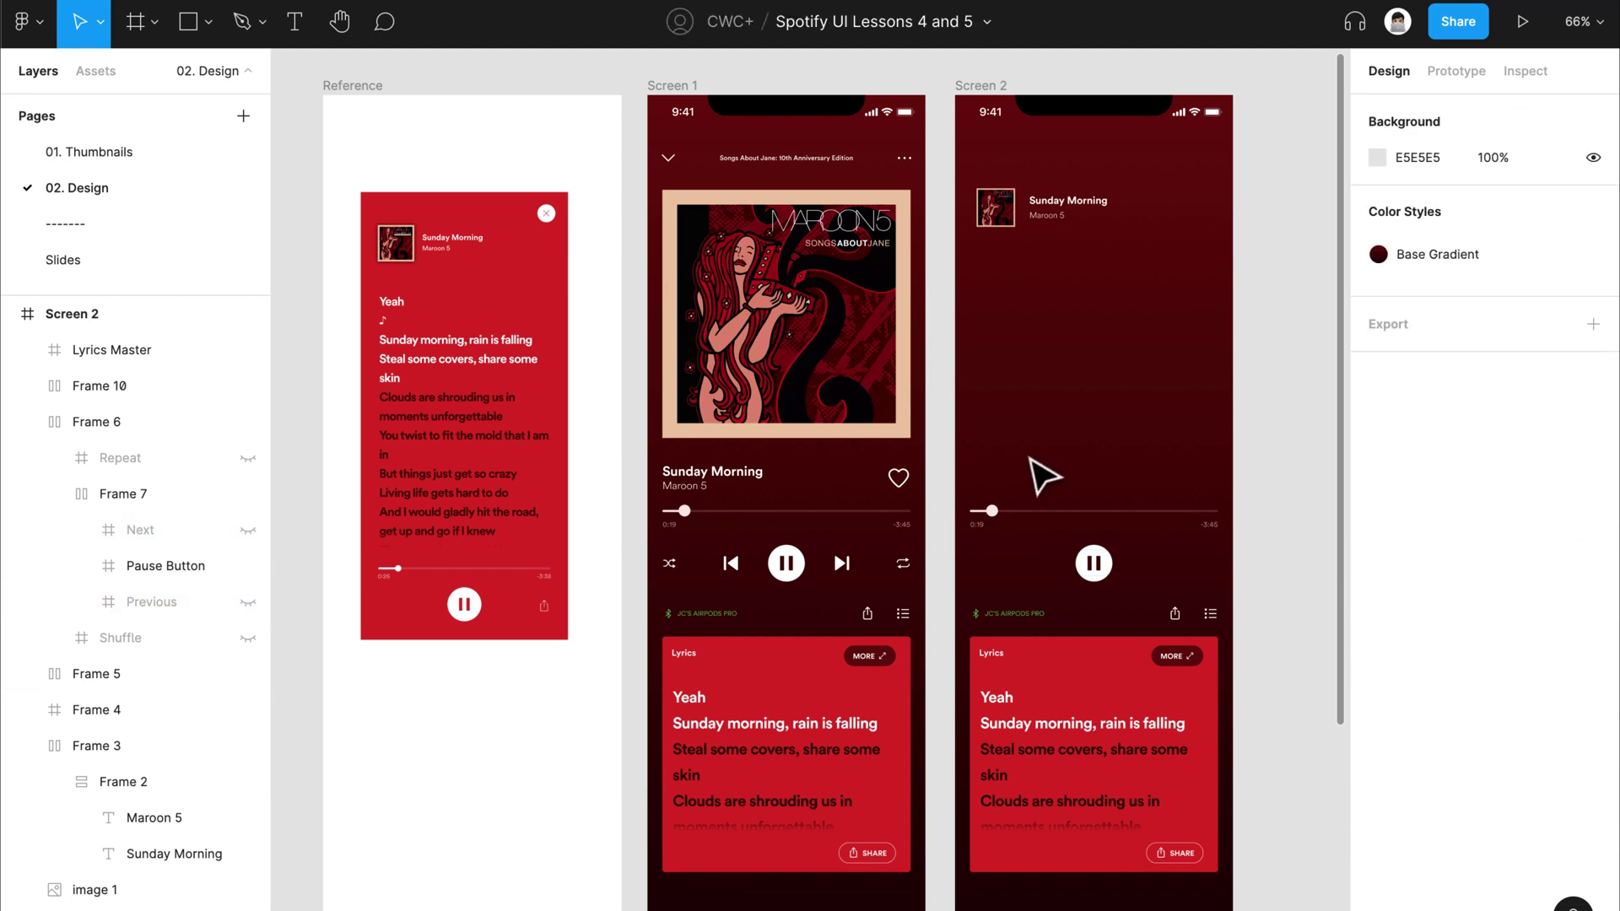
left_click(1080, 565)
left_click(1094, 467)
Step: Hide the AirPods label and the List icon in the row above Screen 2's lyrics card, keeping the share icon
scroll(1139, 658, "down", 1)
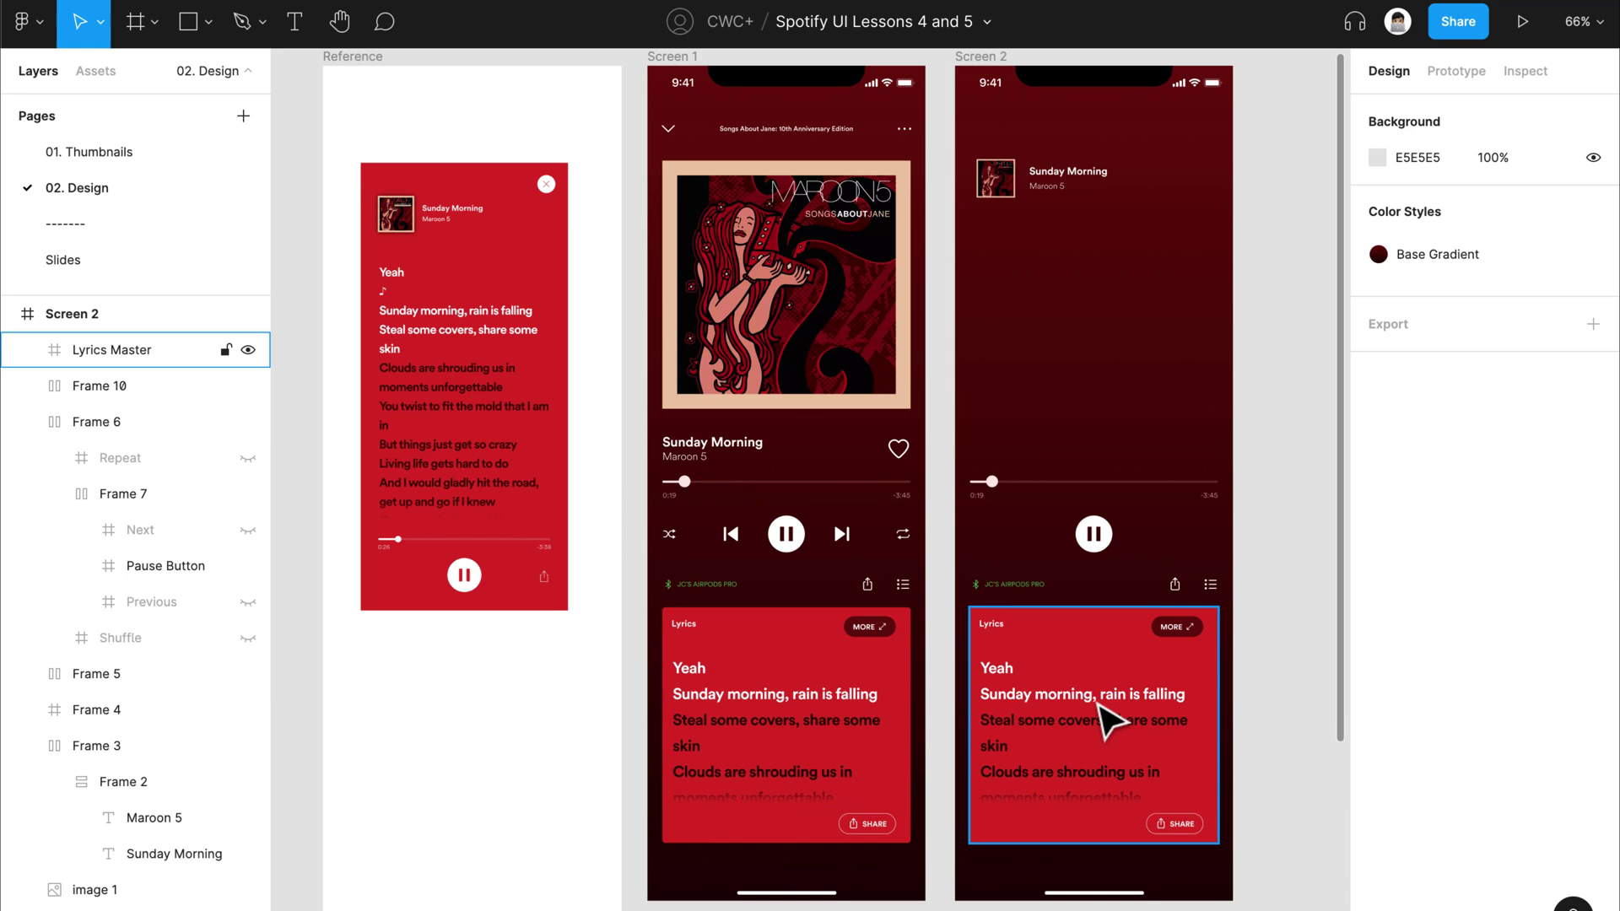
left_click(1046, 597)
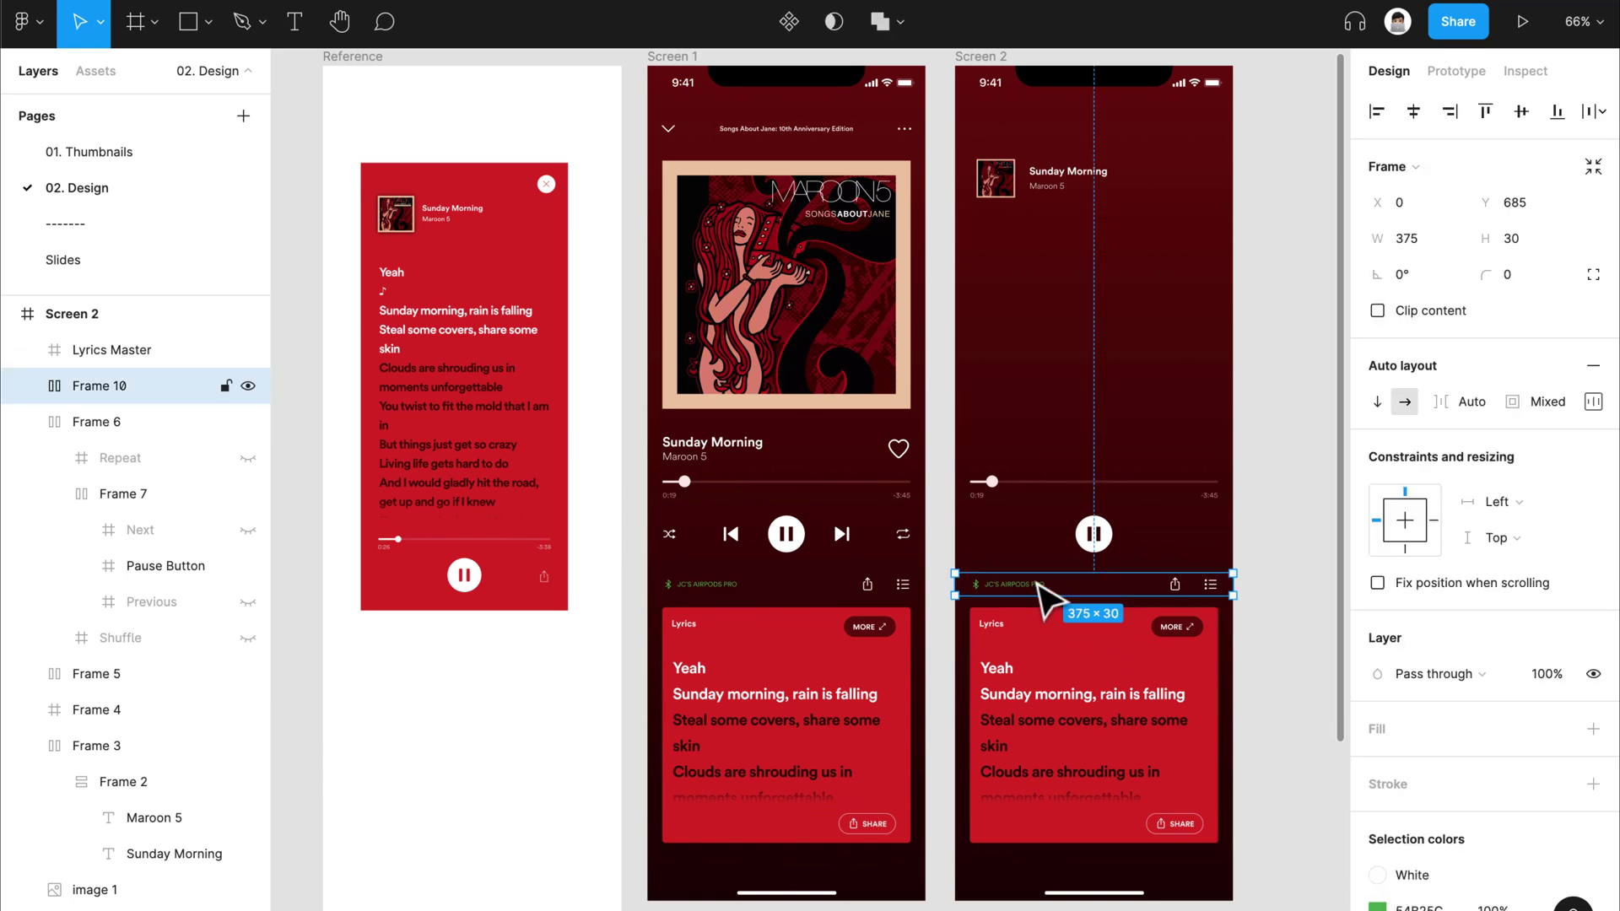
double_click(1028, 586)
key("super+shift+h")
left_click(1108, 587)
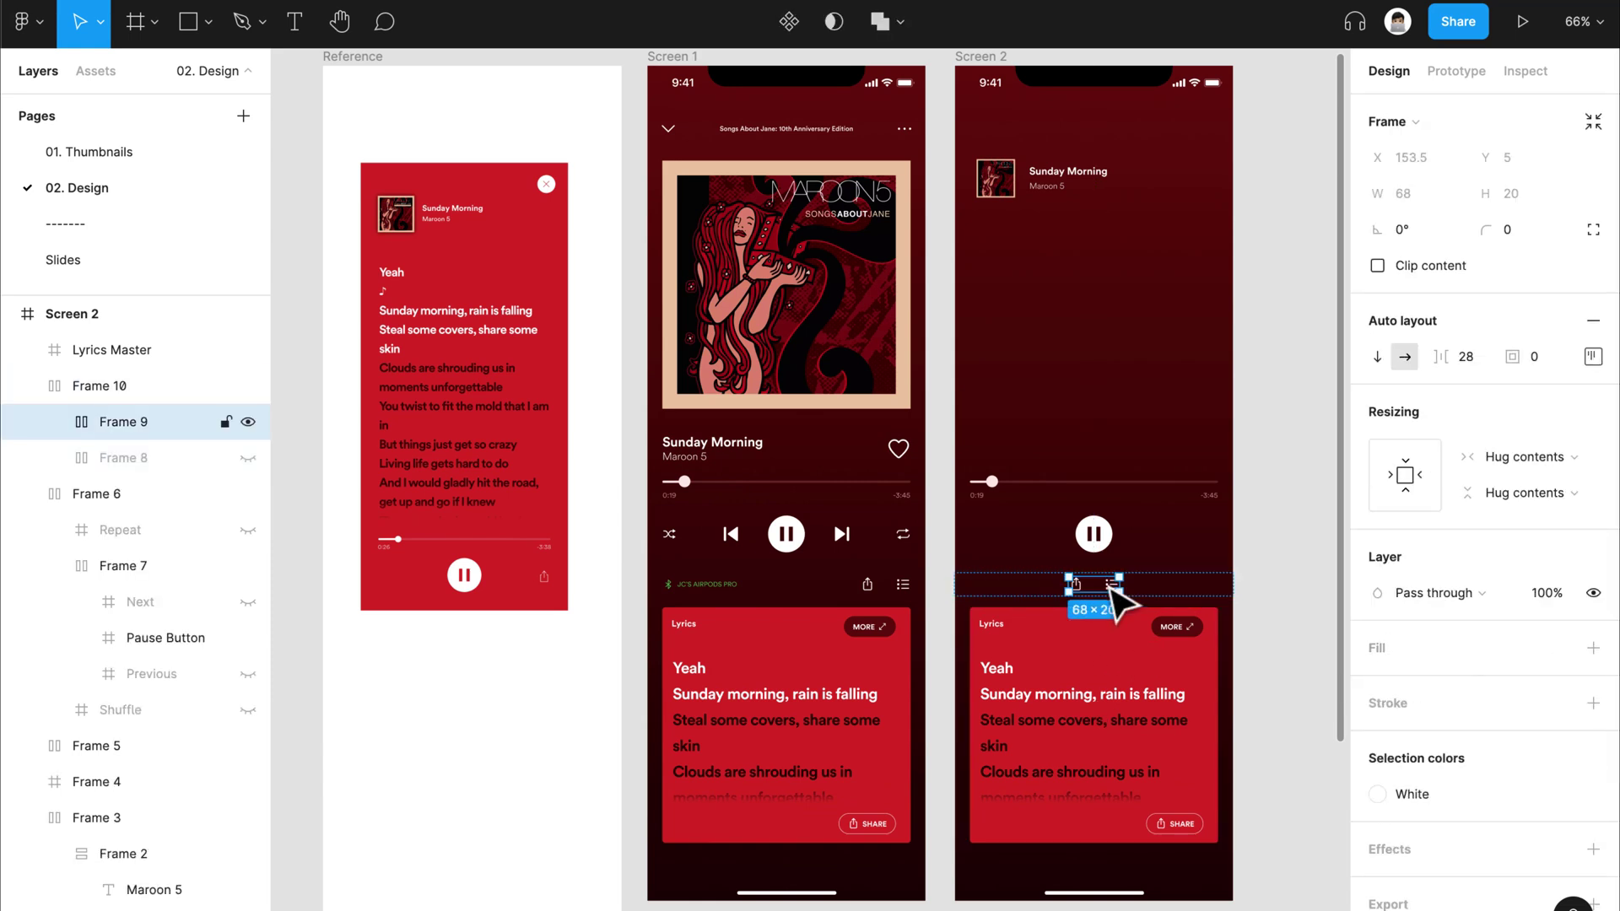
double_click(1107, 587)
left_click(248, 458)
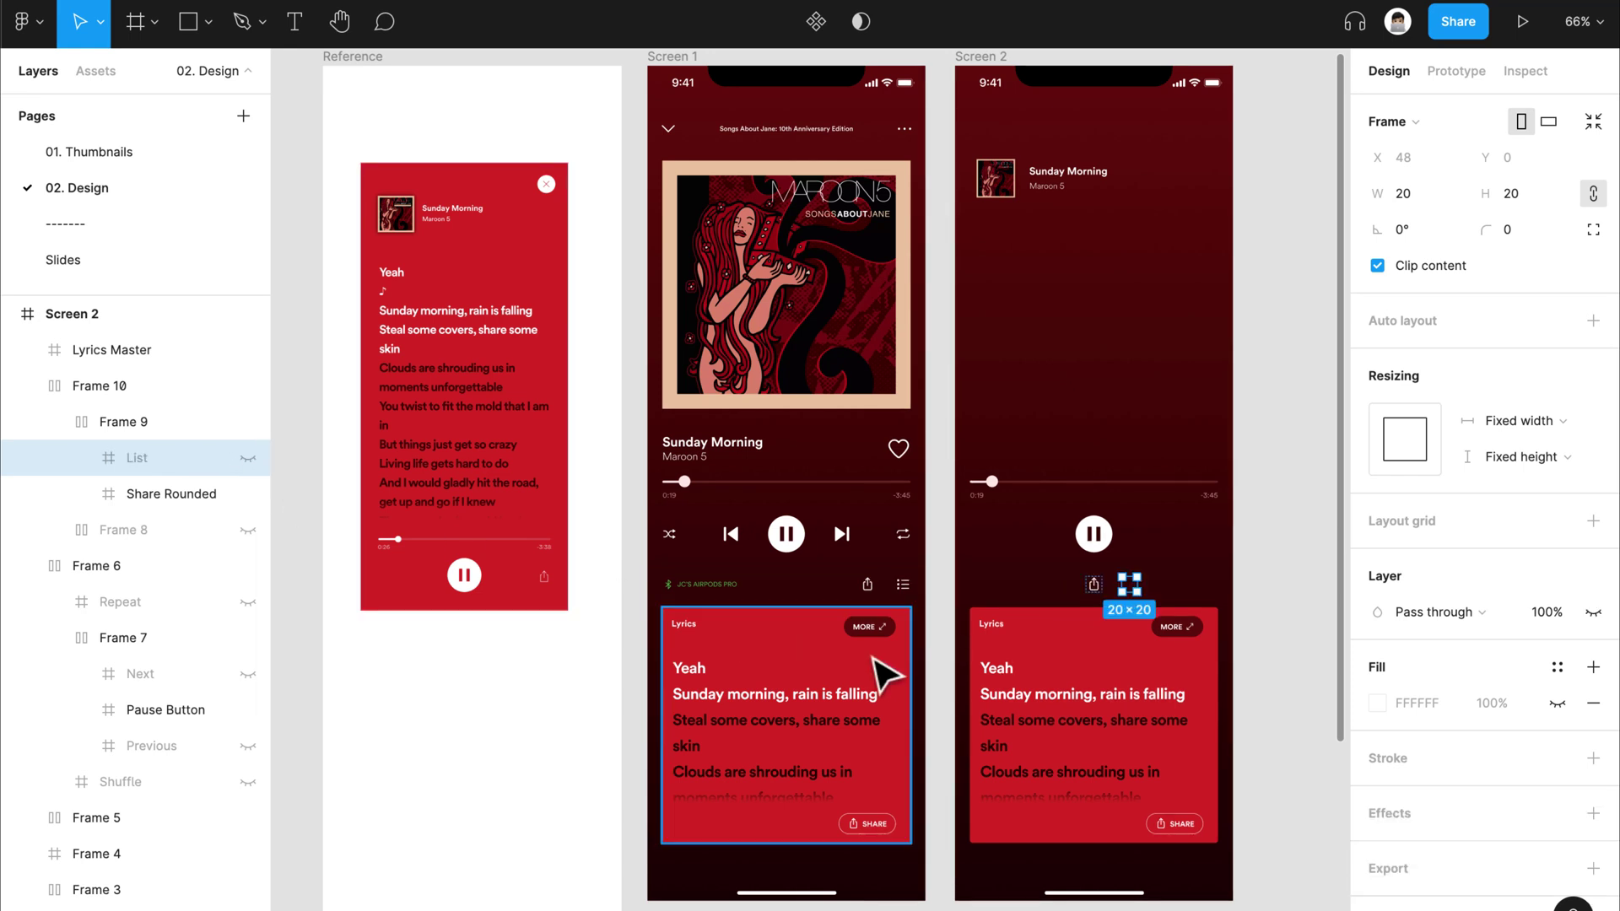
left_click(1310, 652)
Step: Copy the share icon's frame from the row above the lyrics card into Screen 2's playback controls row
double_click(1113, 601)
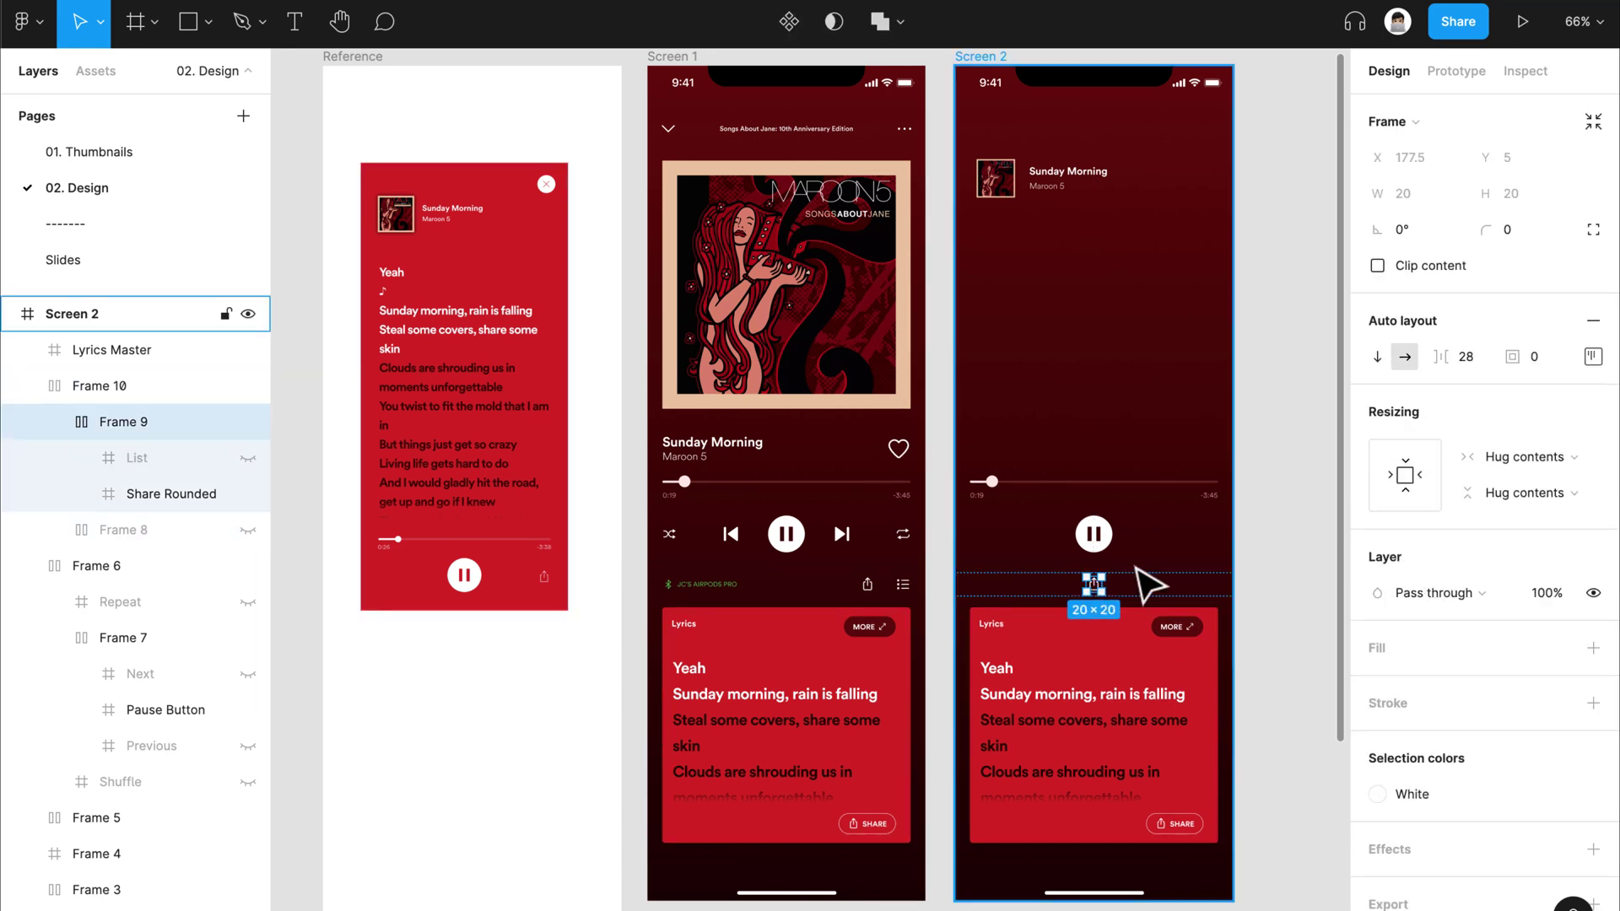
left_click(1280, 637)
left_click(1149, 559)
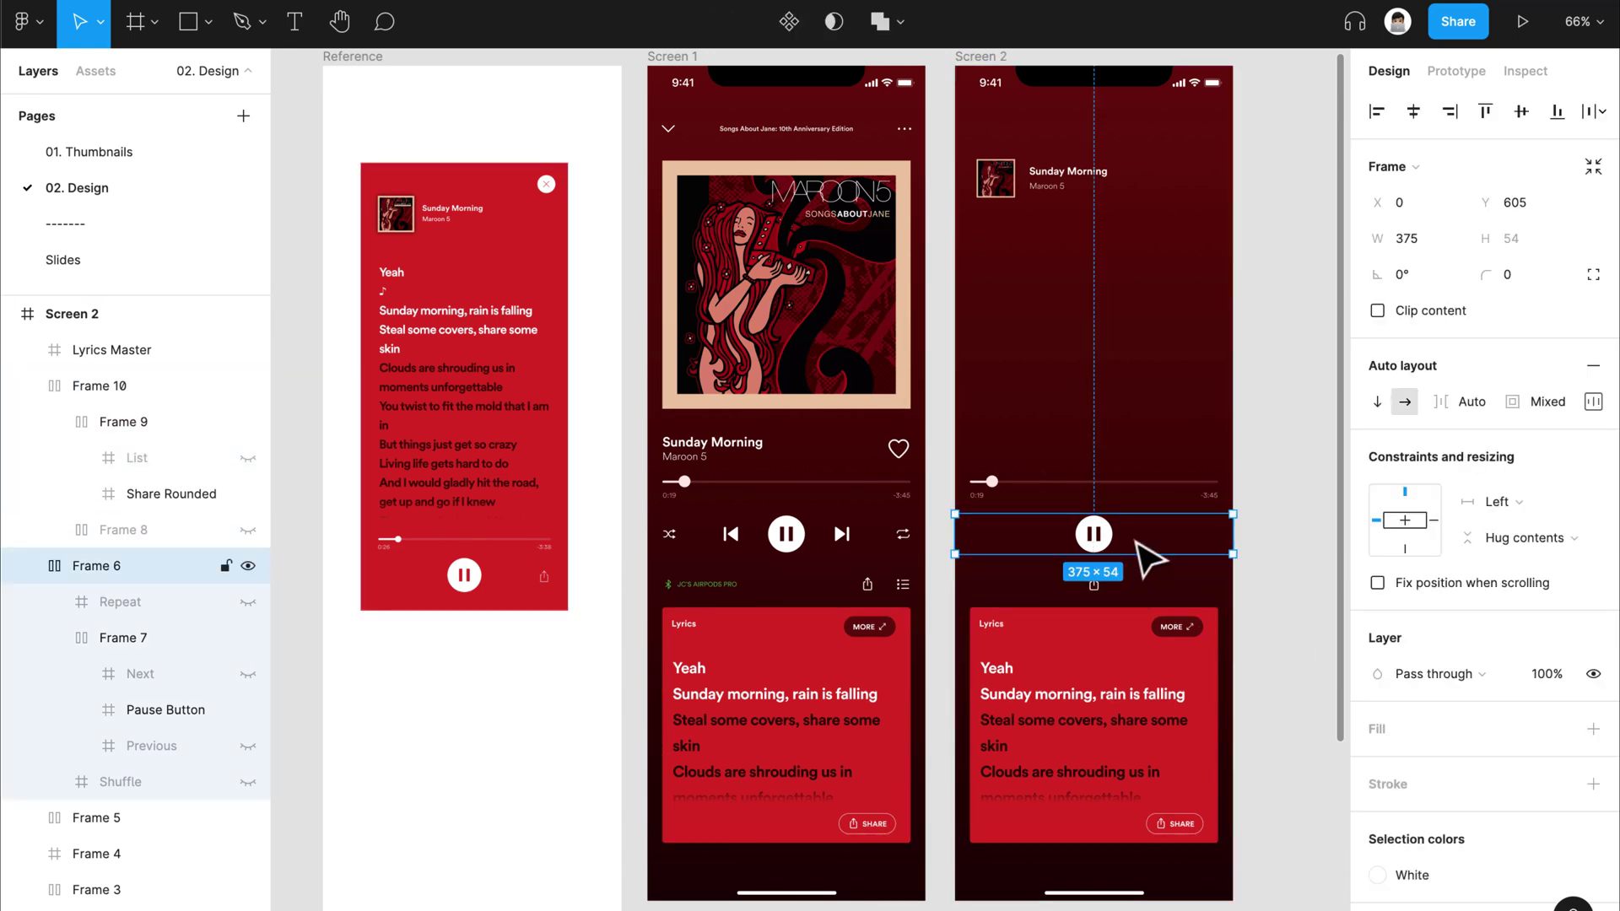
key("ctrl+v")
key("Escape")
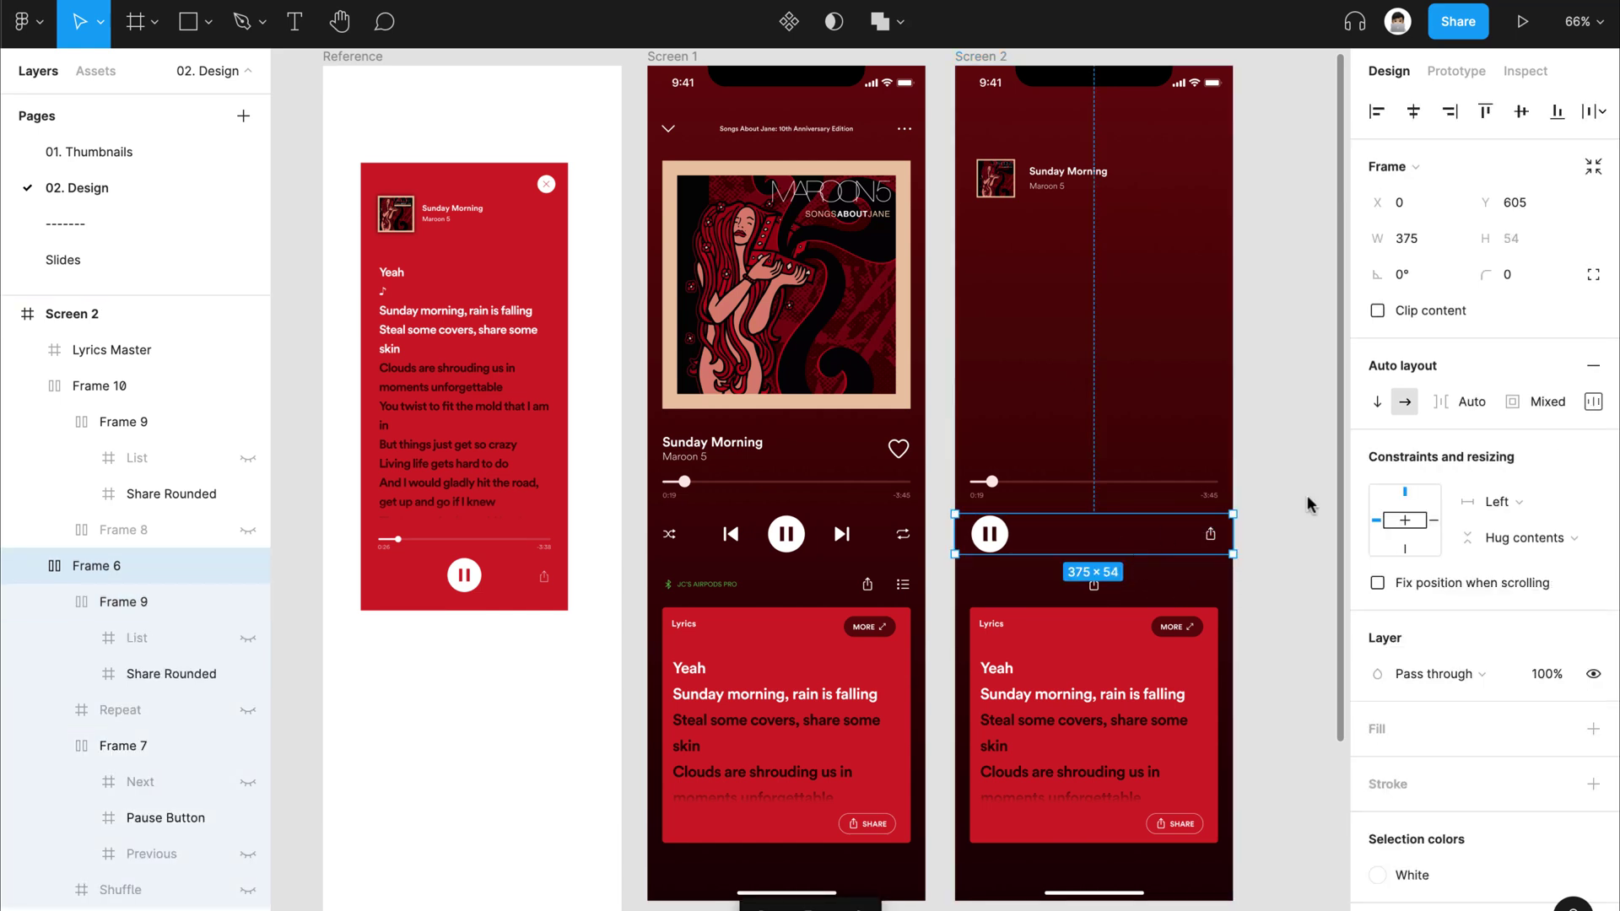
Step: Unhide the Shuffle icon in Screen 2's controls row and set its opacity to 0% so the pause button stays centred
left_click(1592, 402)
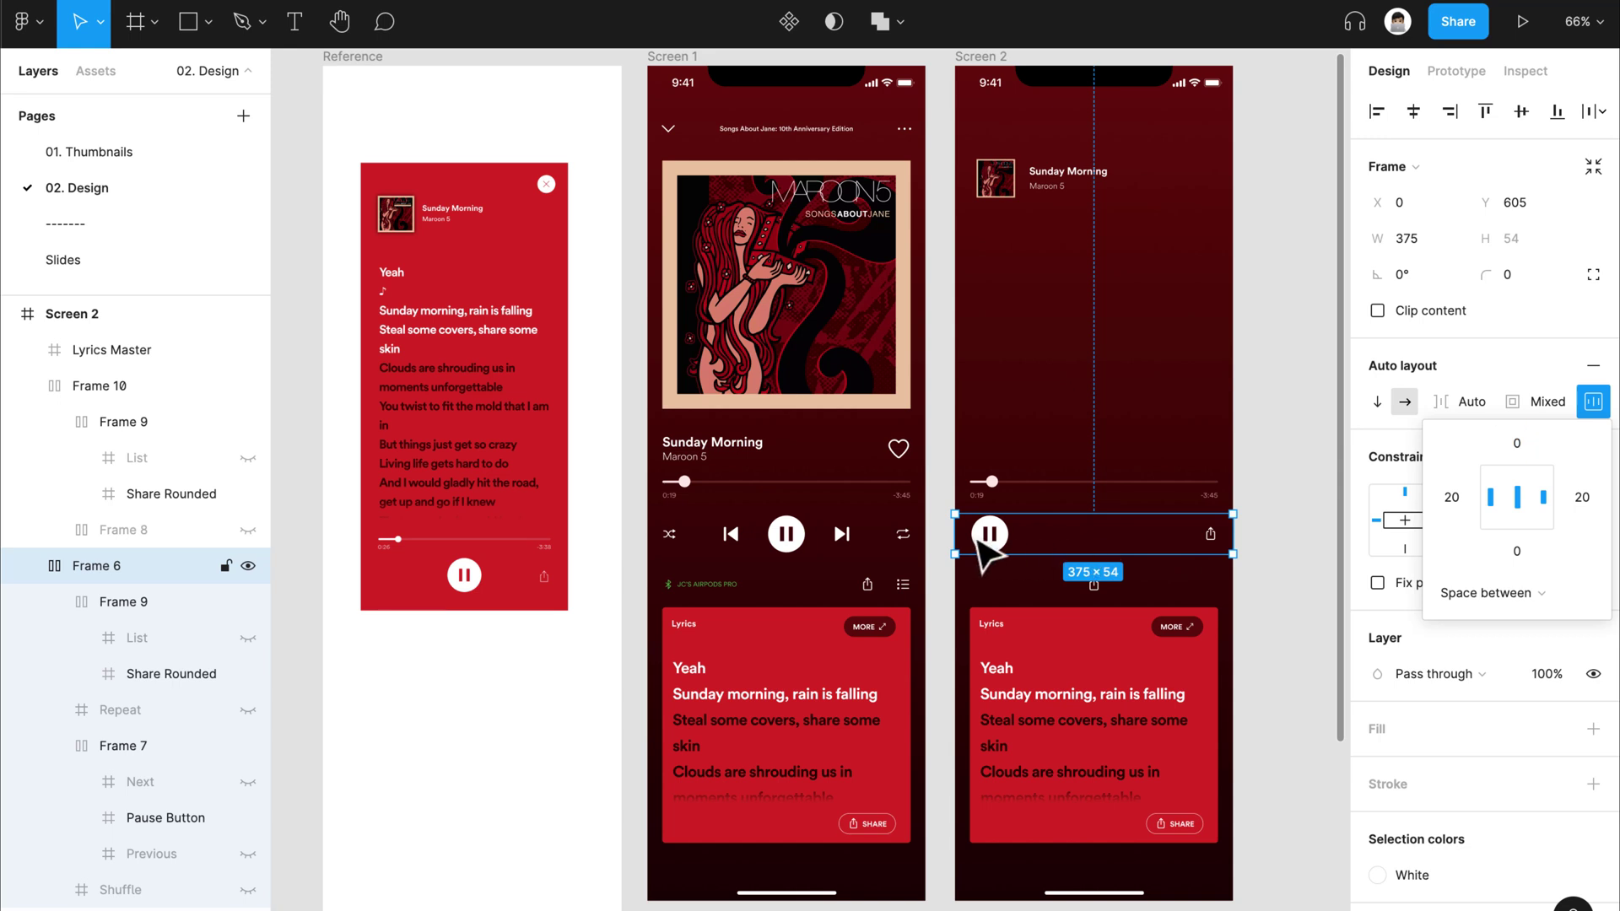
double_click(1102, 549)
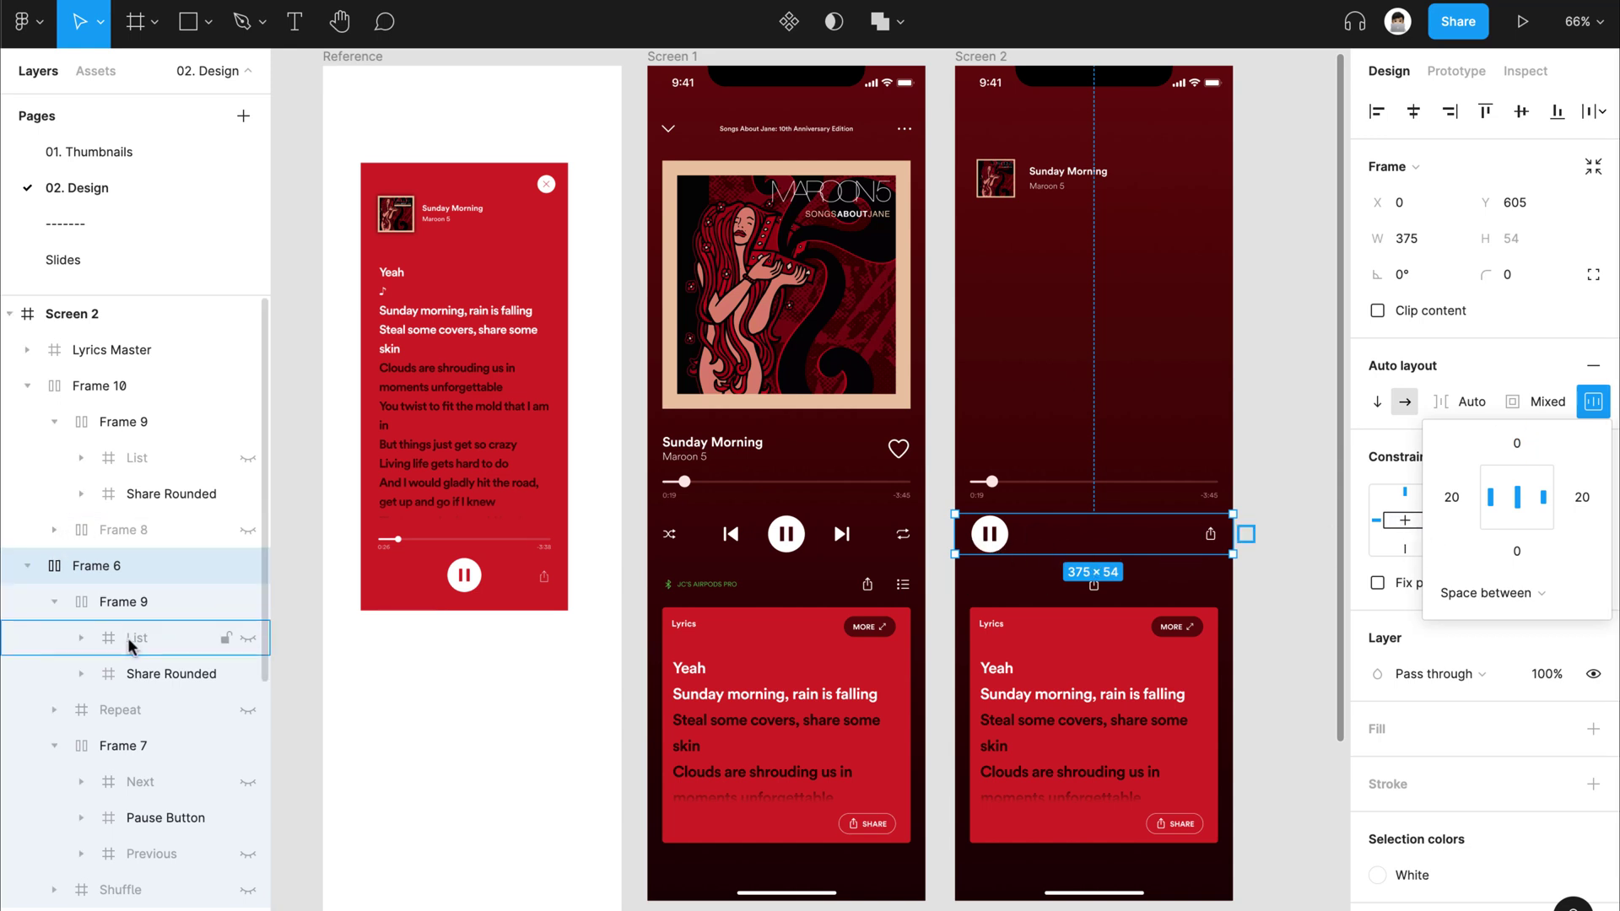
left_click(133, 638)
scroll(131, 767, "down", 3)
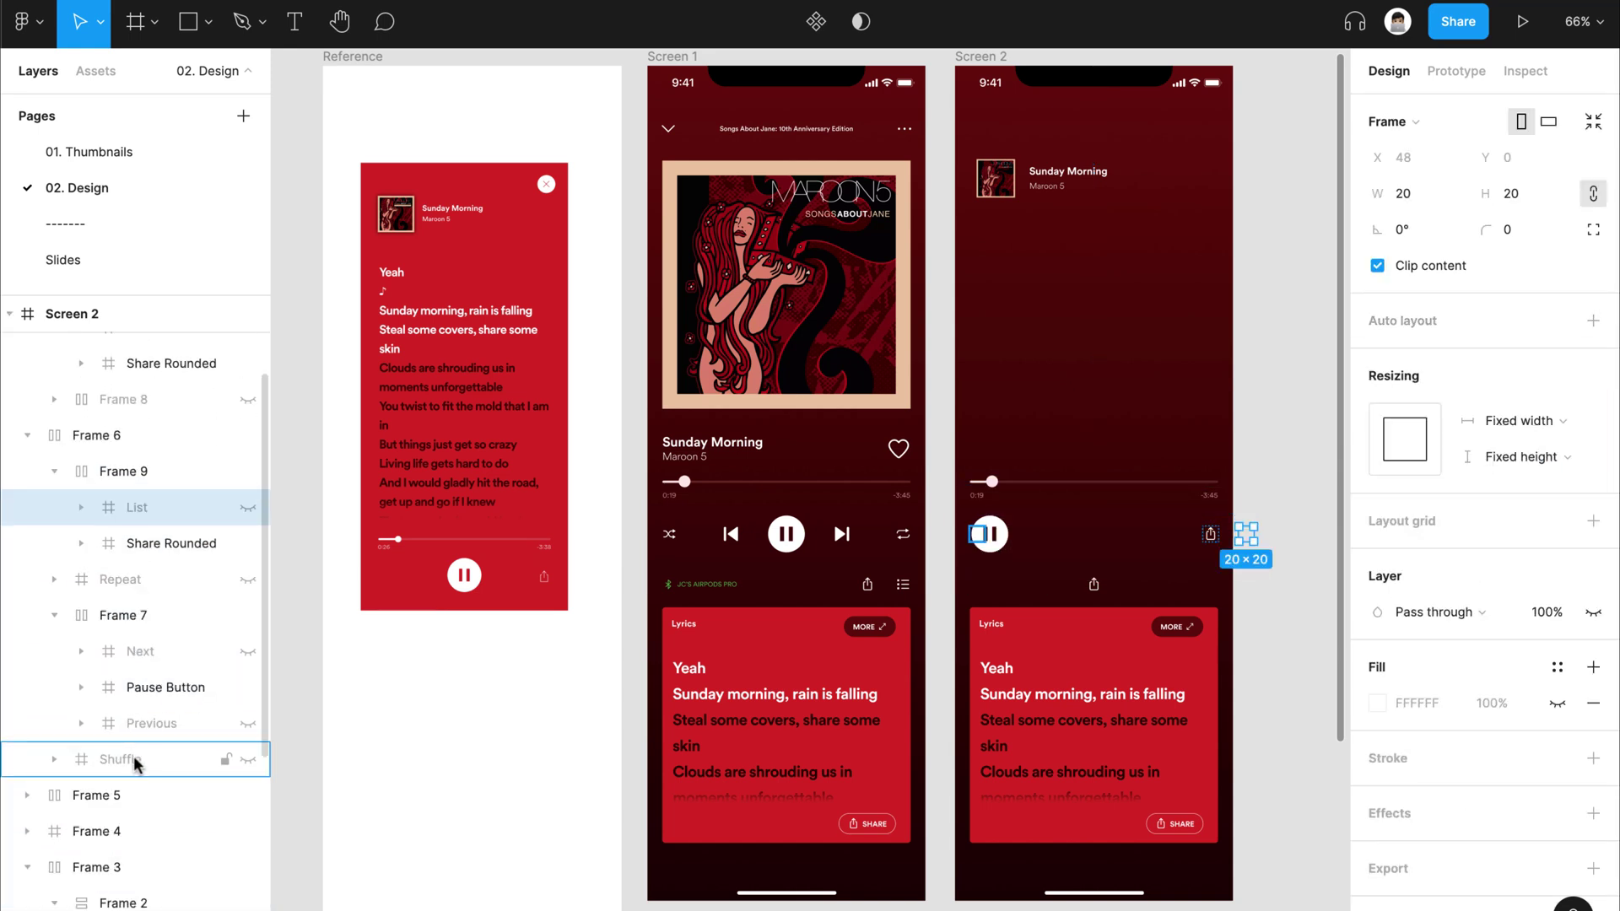
left_click(137, 762)
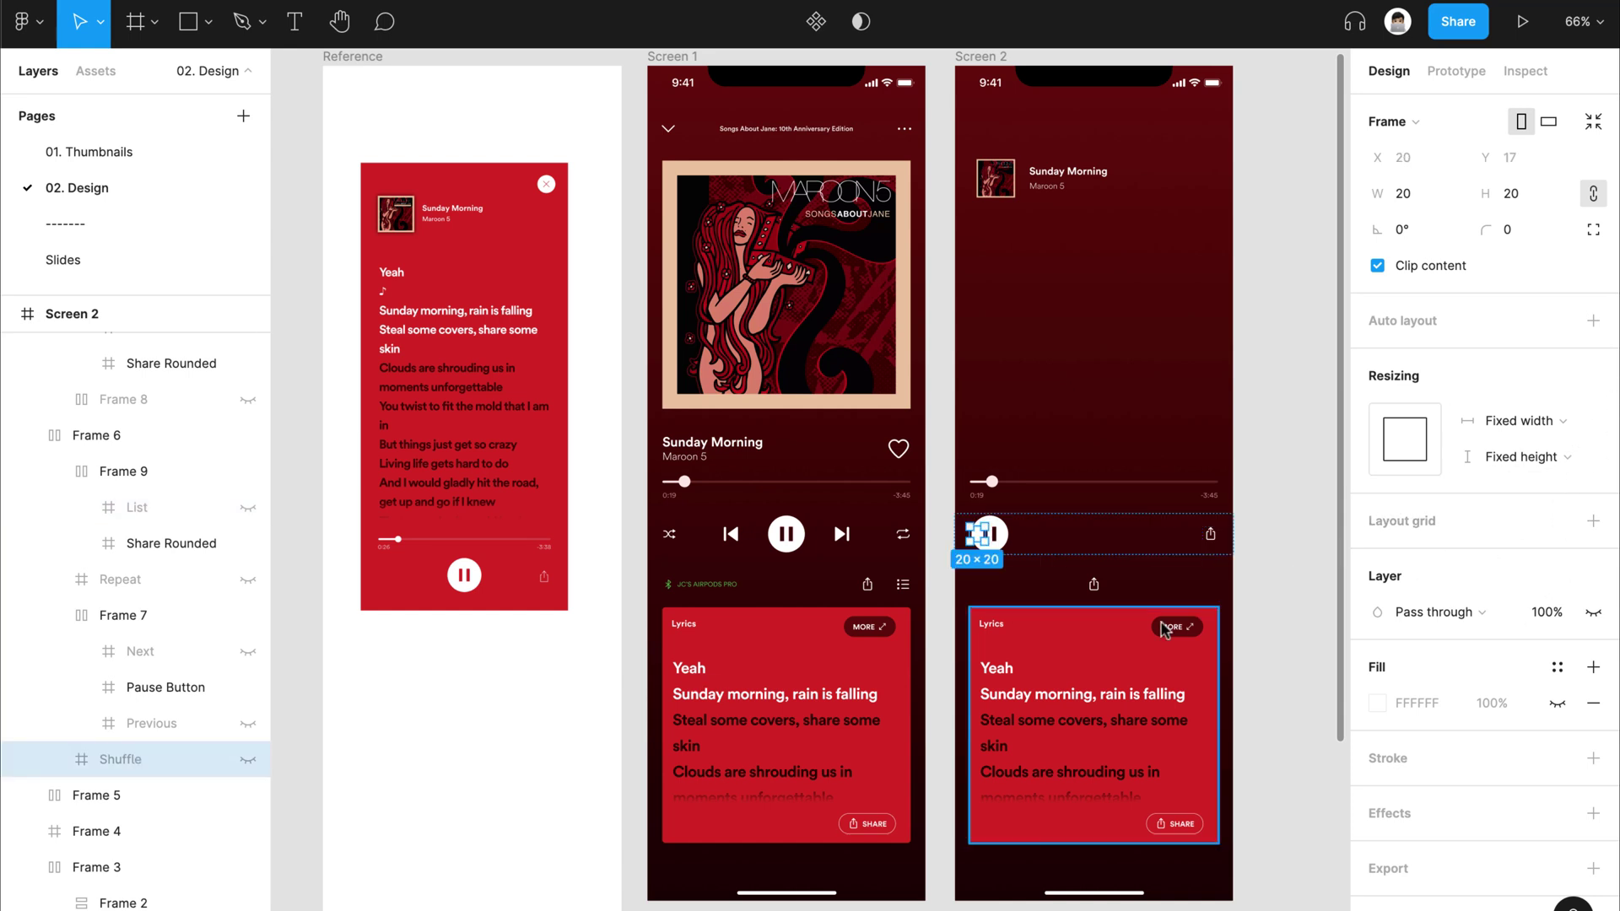
left_click(1593, 612)
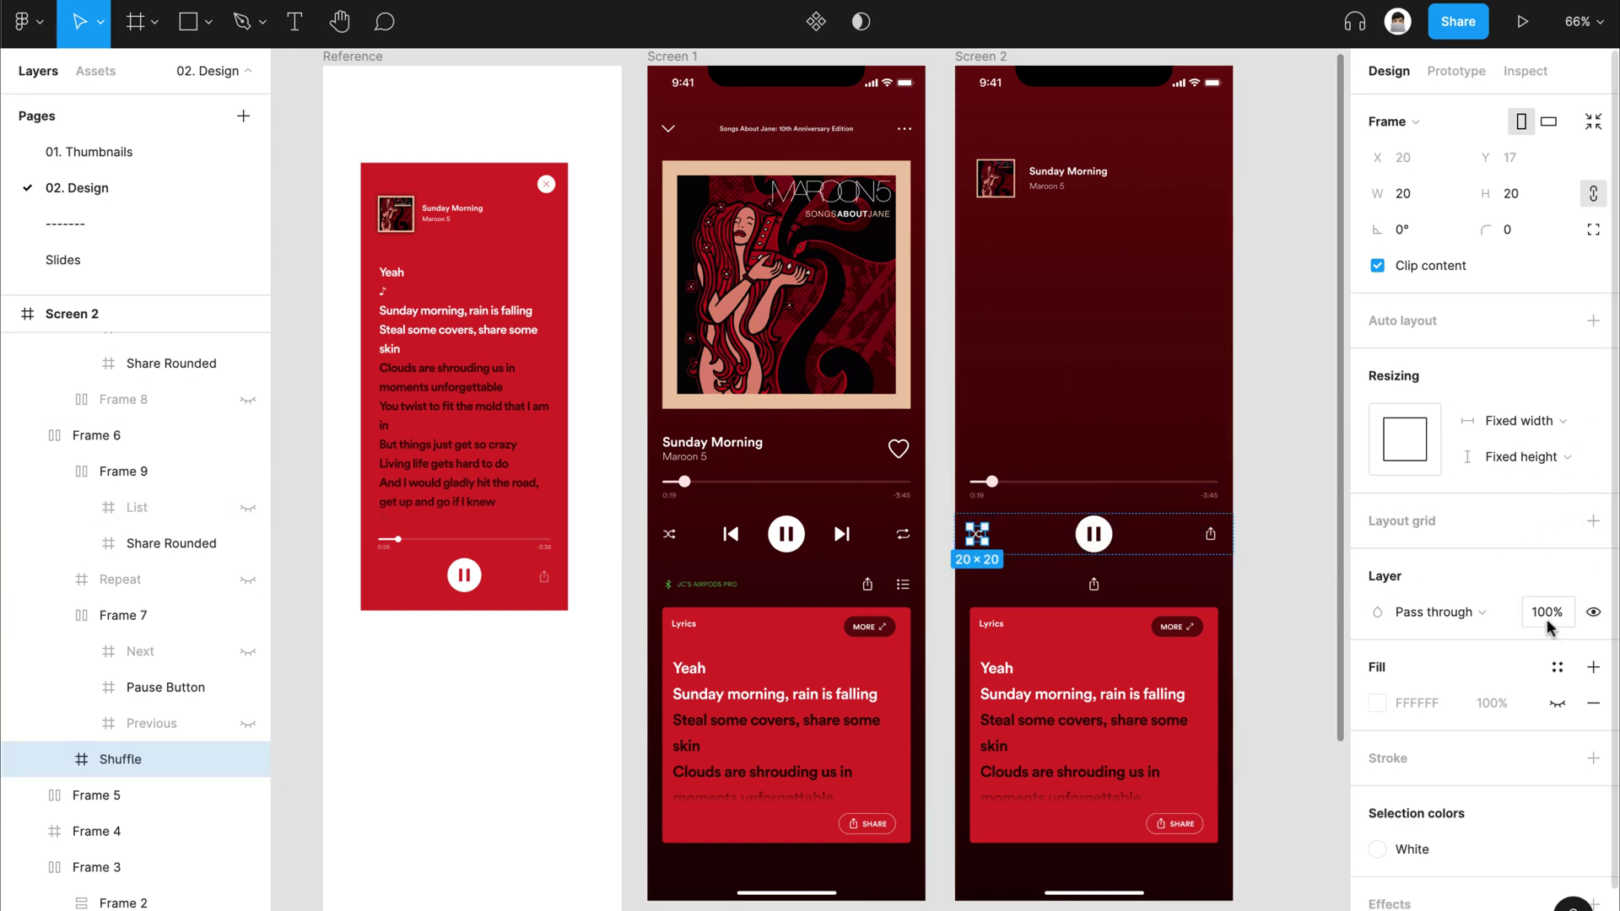
type("0")
key("Return")
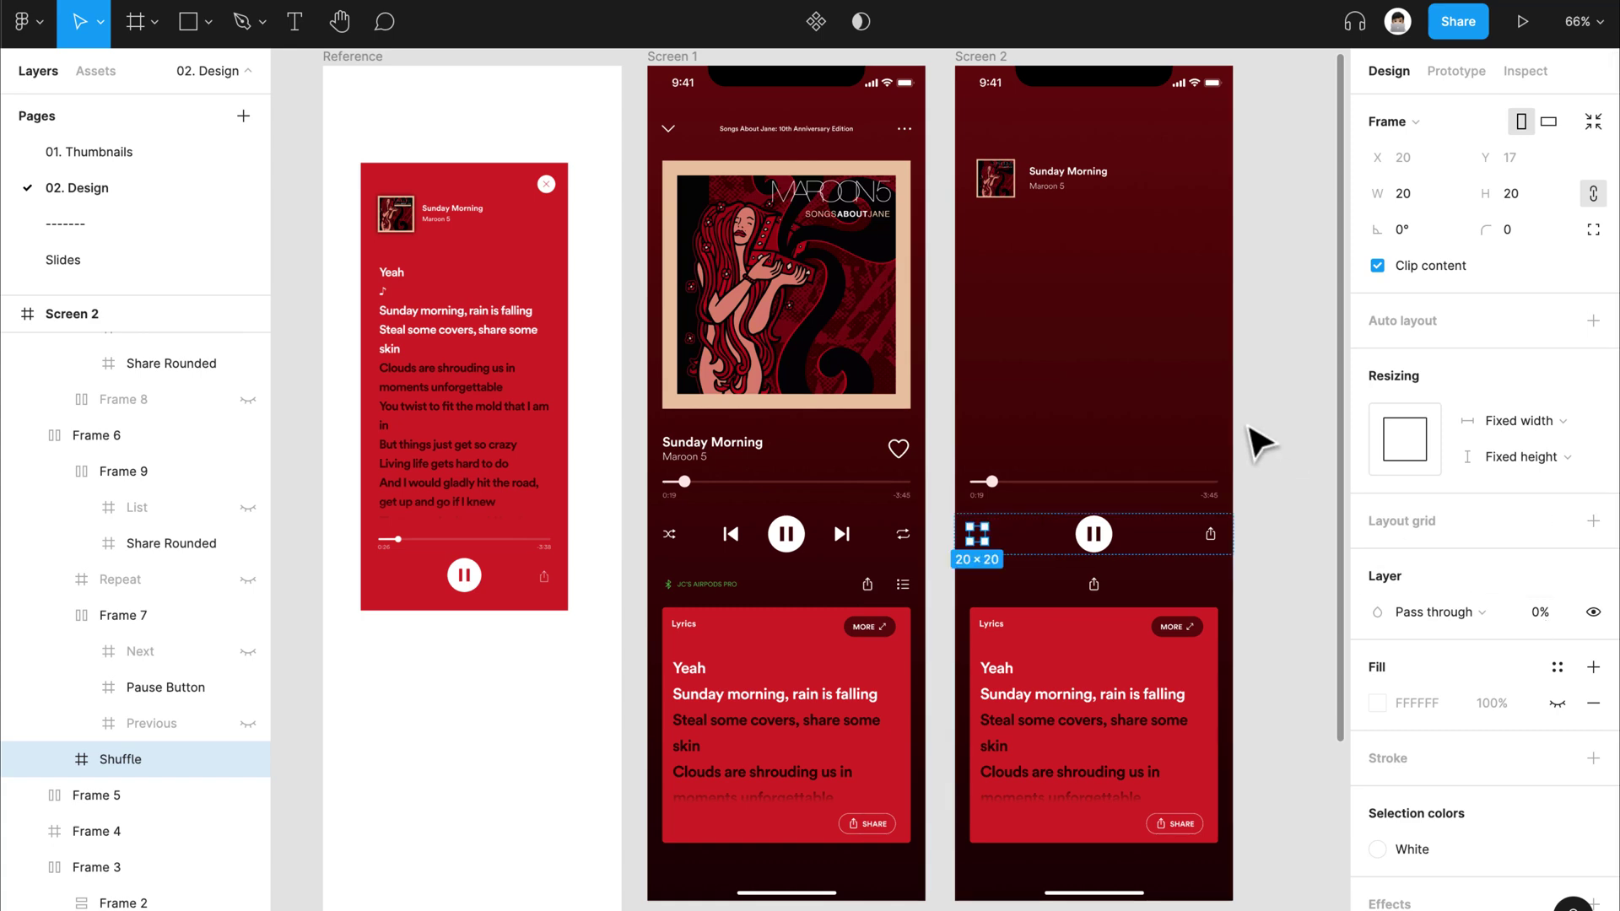
left_click(1261, 444)
Step: Compare the progress bar and playback controls of the Reference with those in Screen 1 and Screen 2
scroll(464, 583, "up", 5)
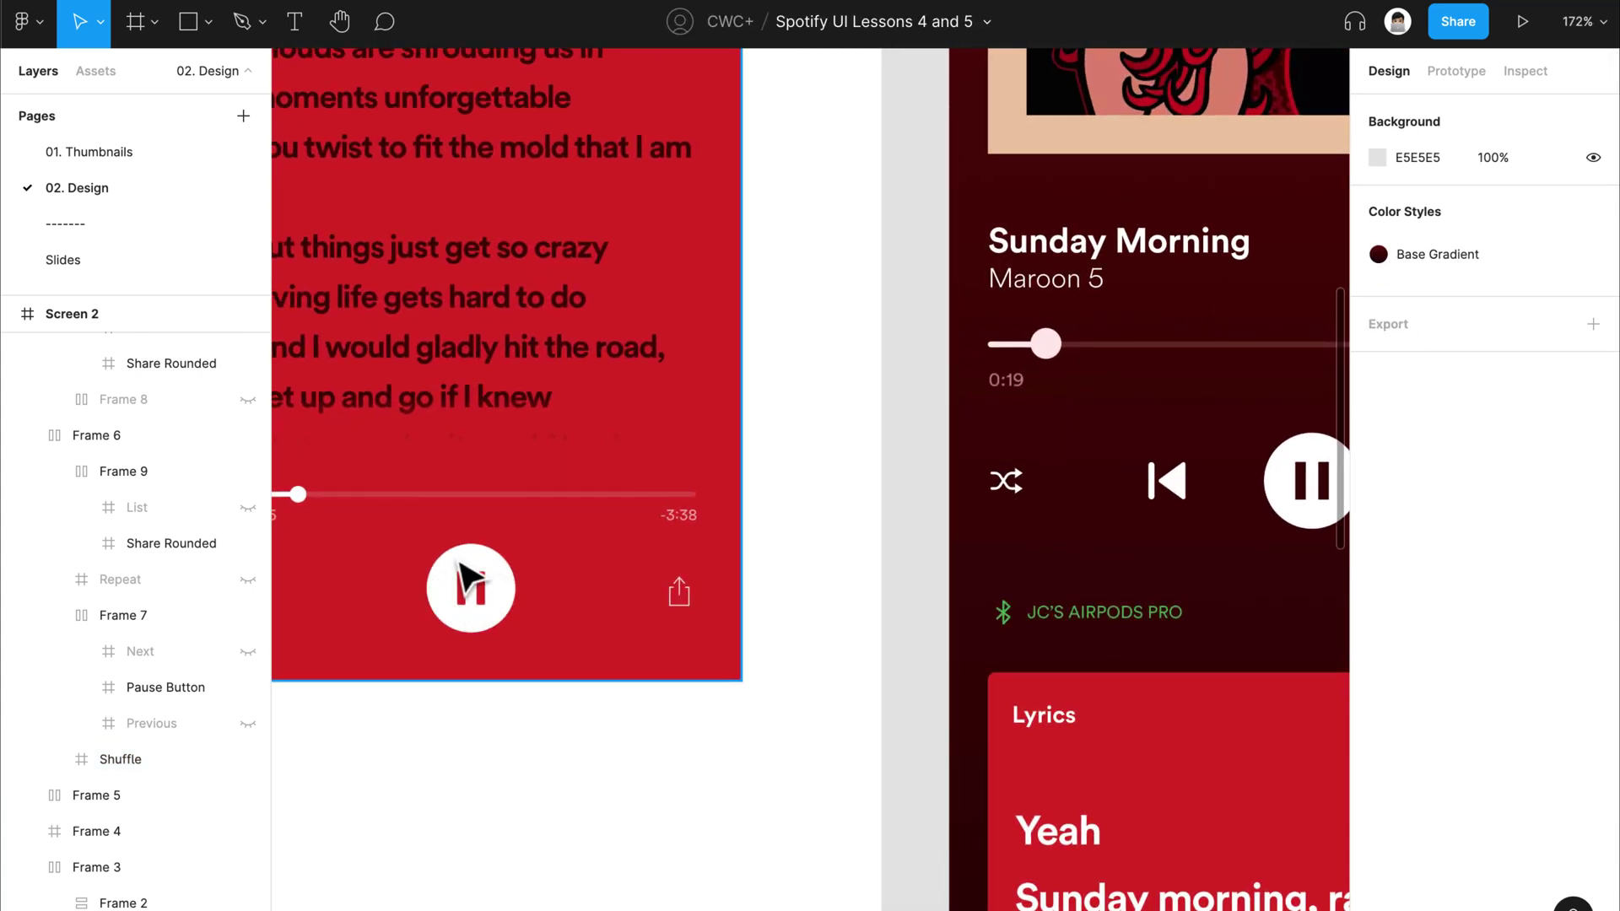
scroll(460, 565, "down", 1)
left_click_drag(726, 619, 481, 630)
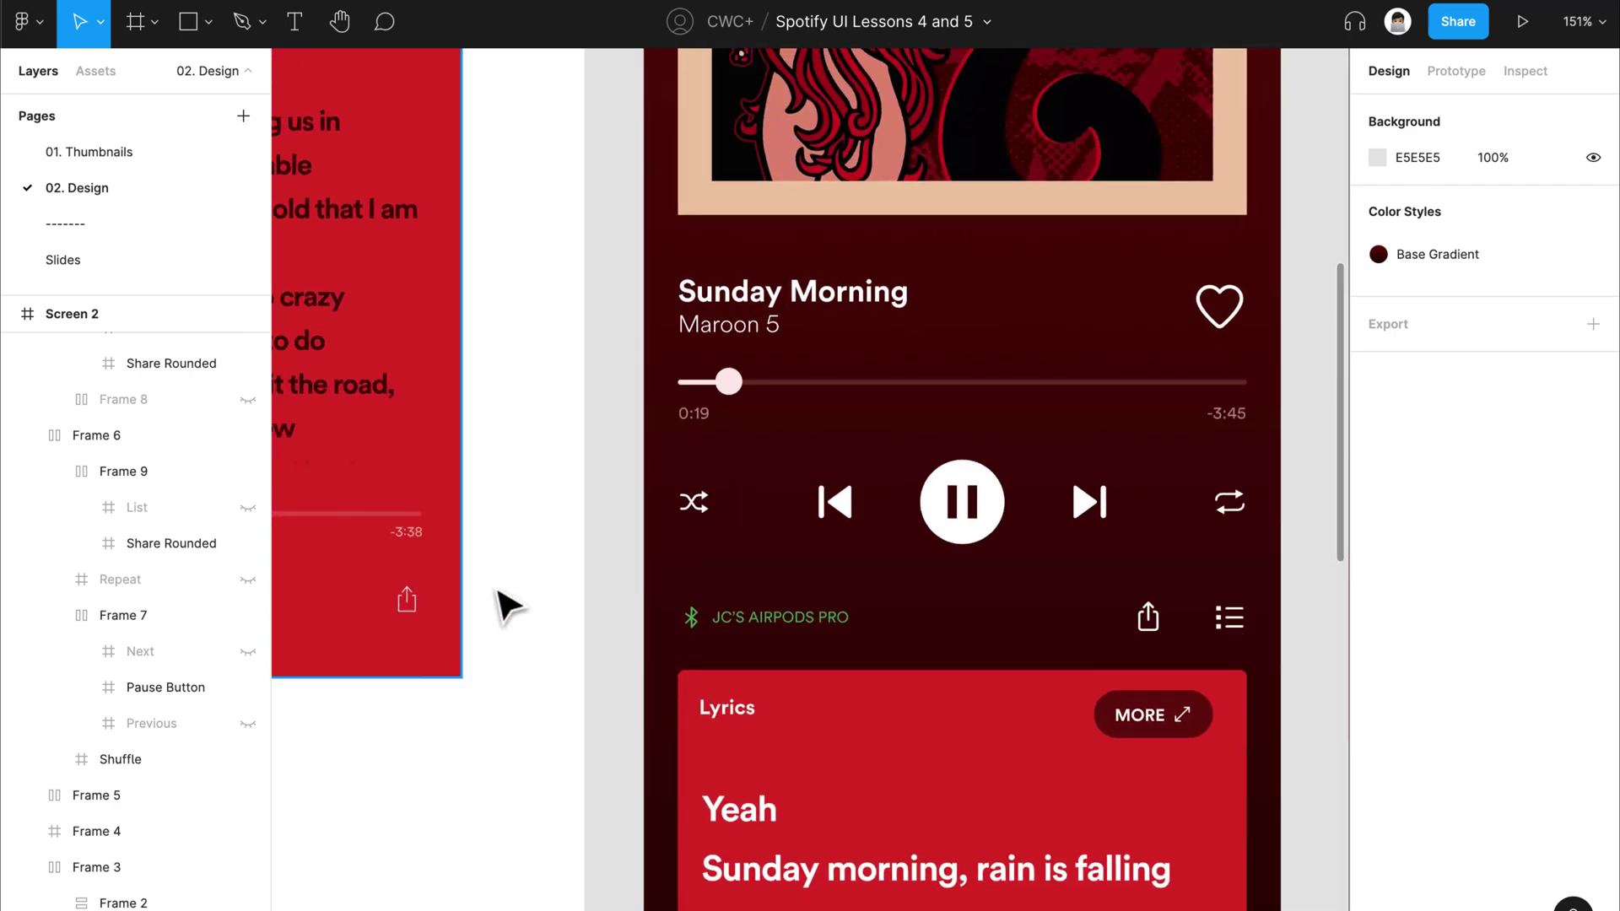
scroll(1152, 473, "down", 6)
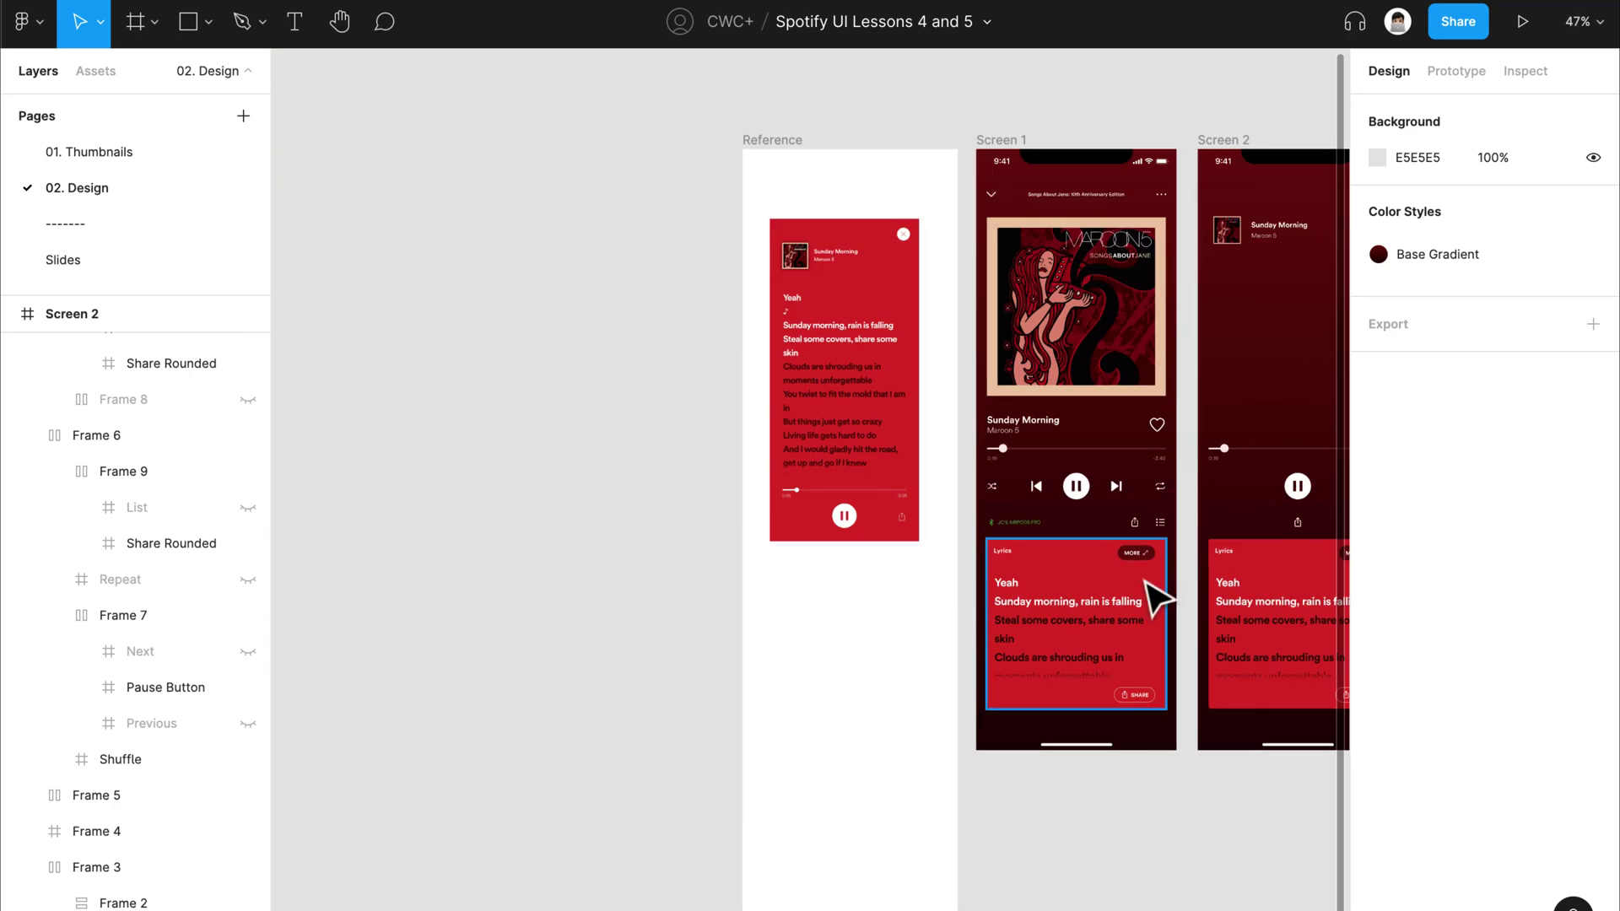
scroll(1158, 574, "up", 3)
scroll(1175, 499, "right", 5)
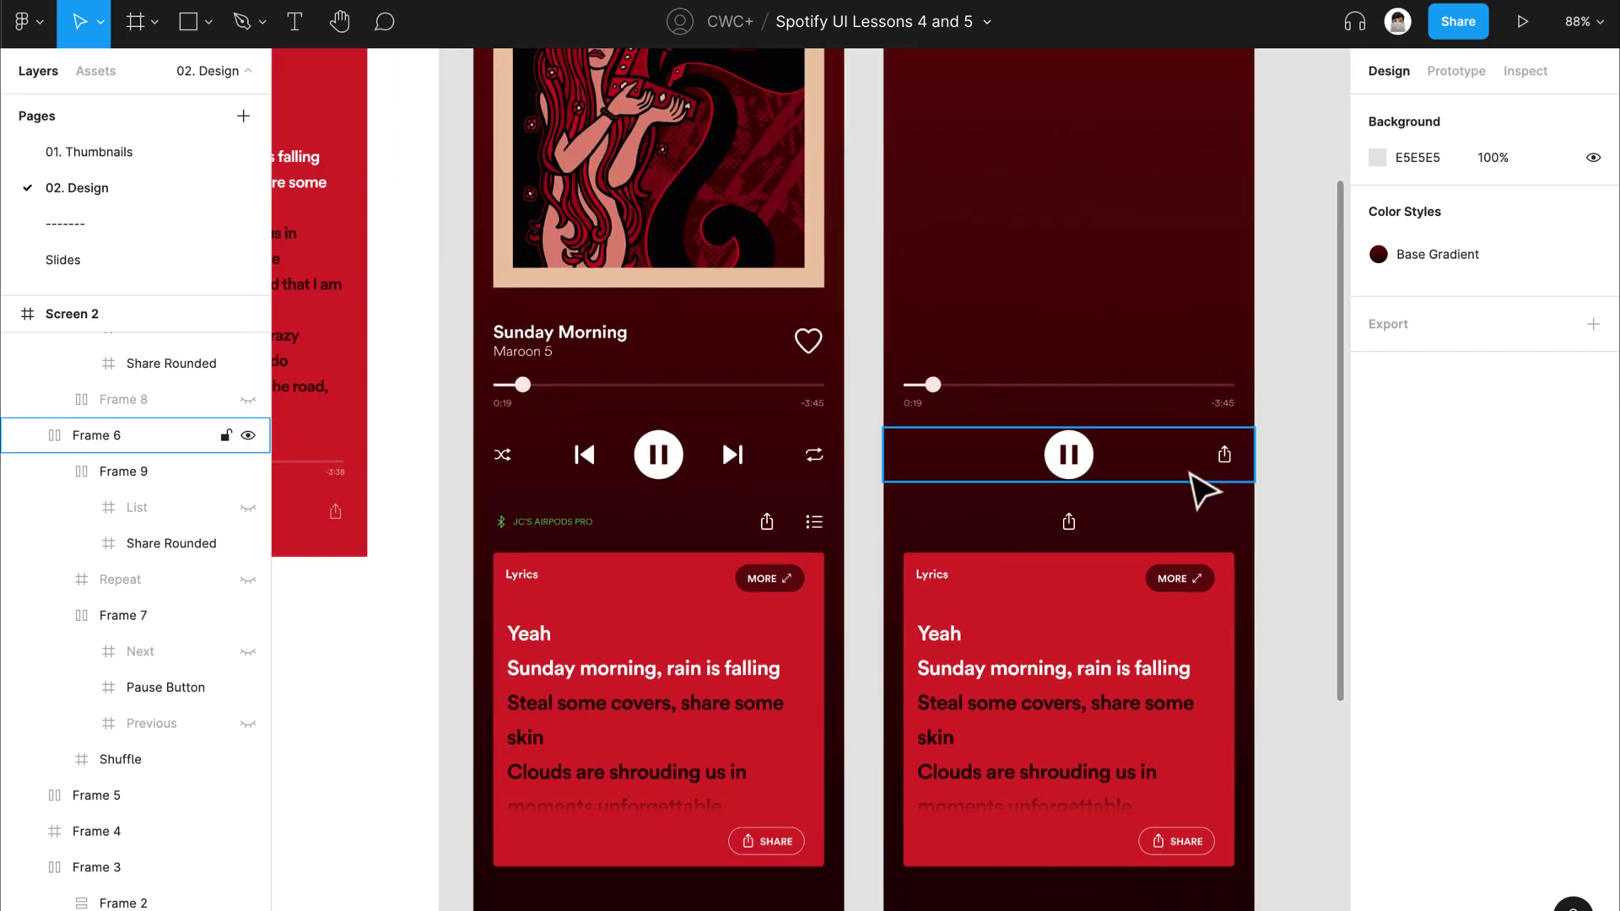
scroll(1217, 476, "down", 3)
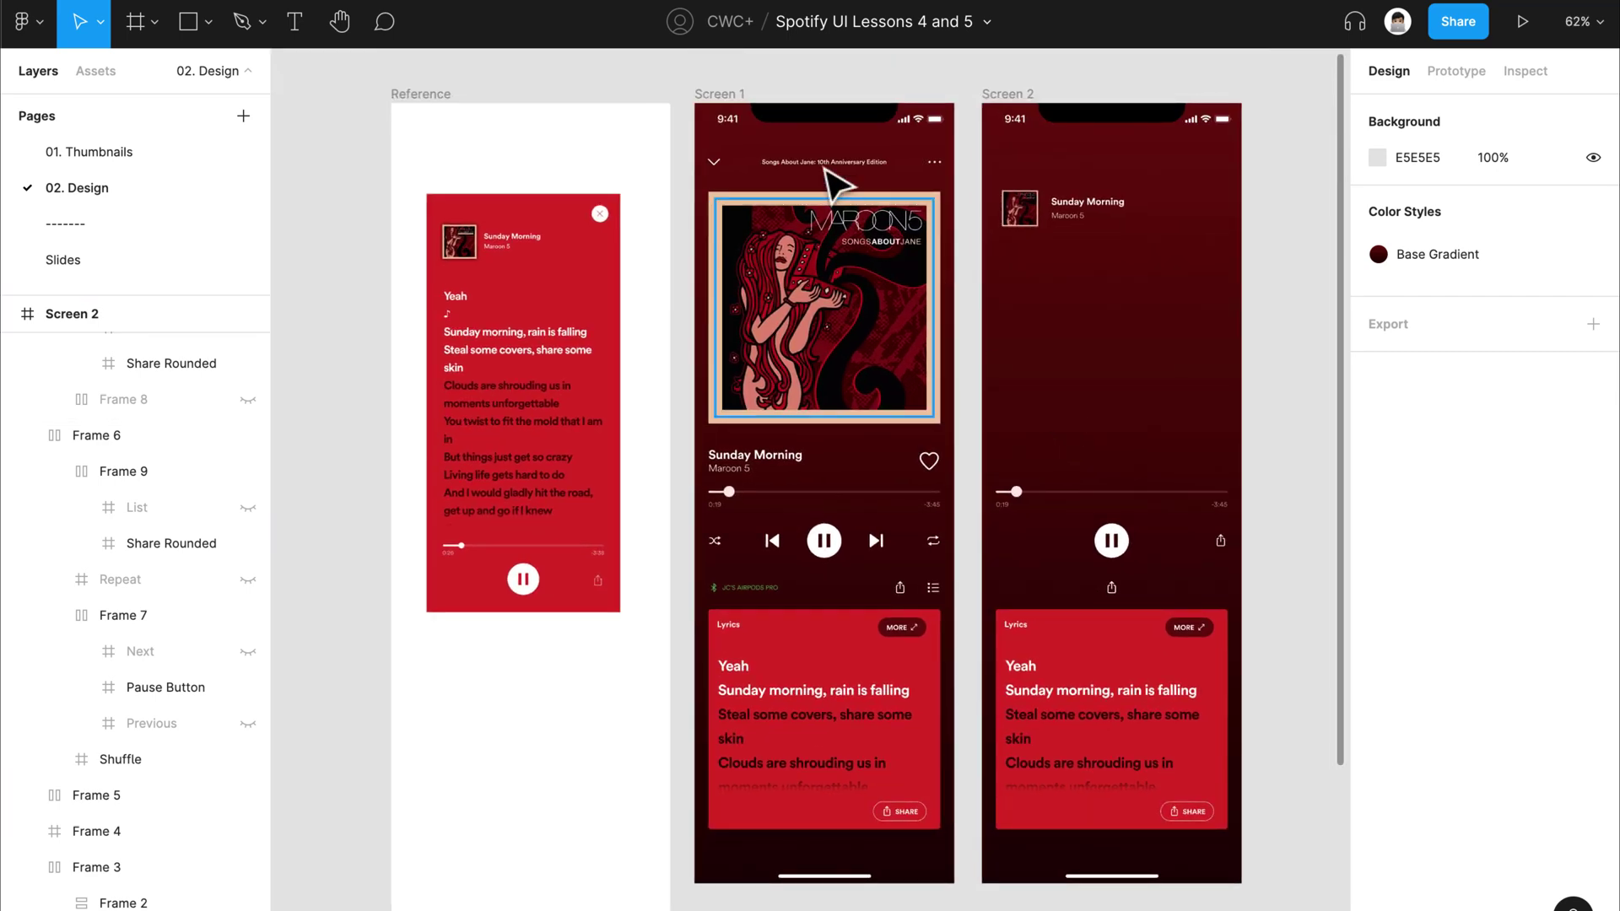
scroll(1095, 600, "right", 1)
Step: Delete the share icon row above Screen 2's lyrics card and move the card slightly up
left_click(1043, 588)
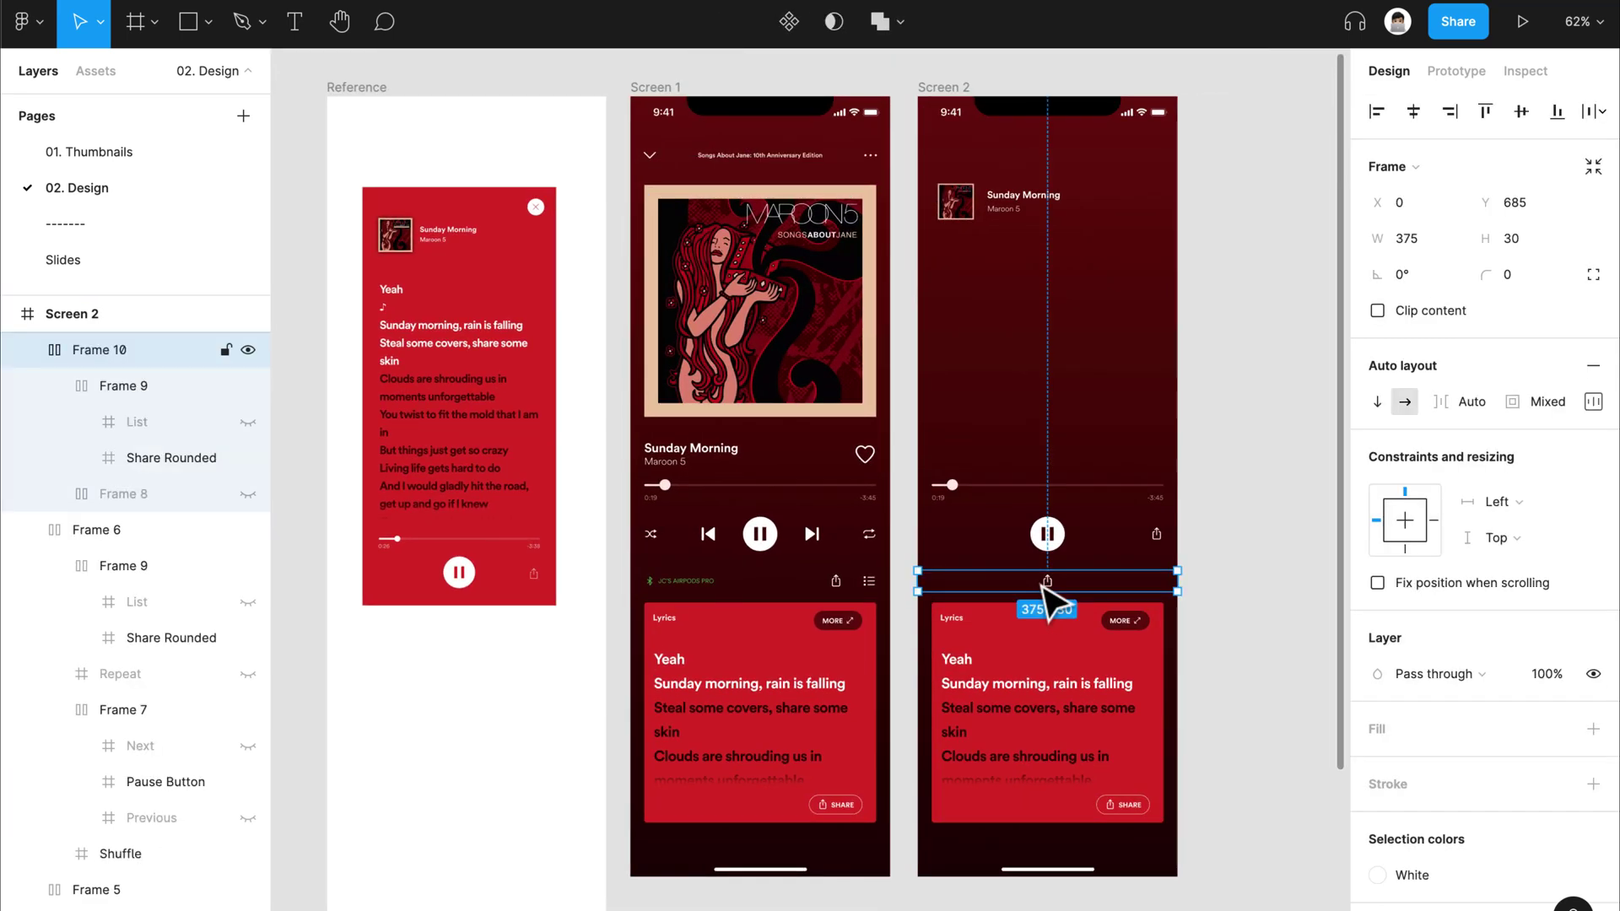
key("Delete")
left_click(1058, 661)
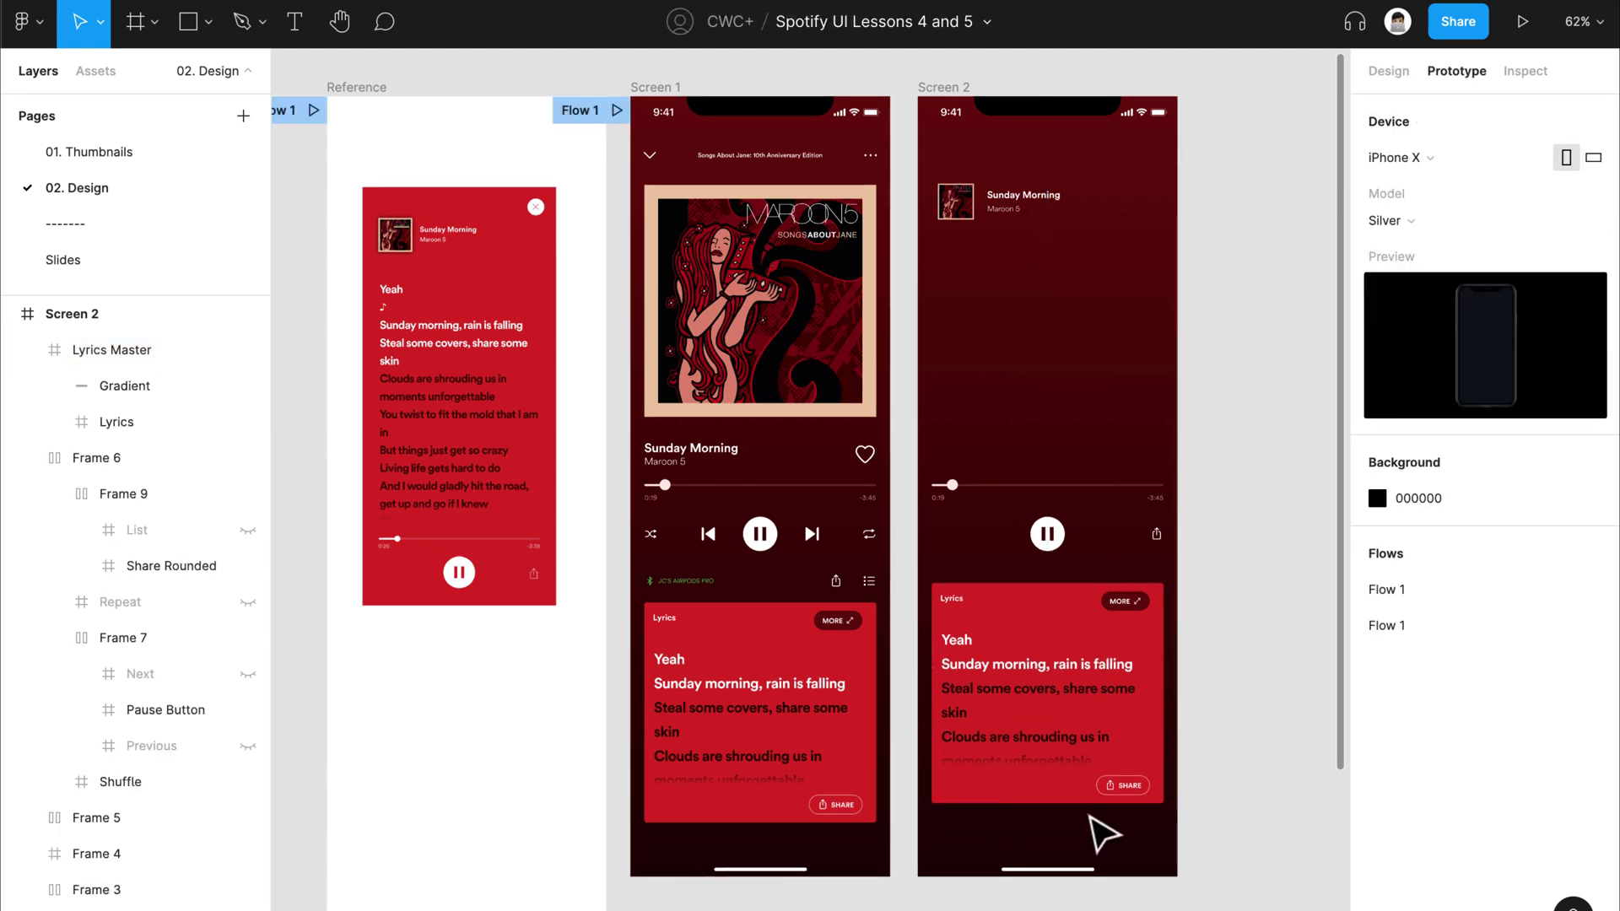
Step: Bring the song title frame and the small album image to the front of Screen 2's layer order, above the lyrics card
left_click(1099, 645)
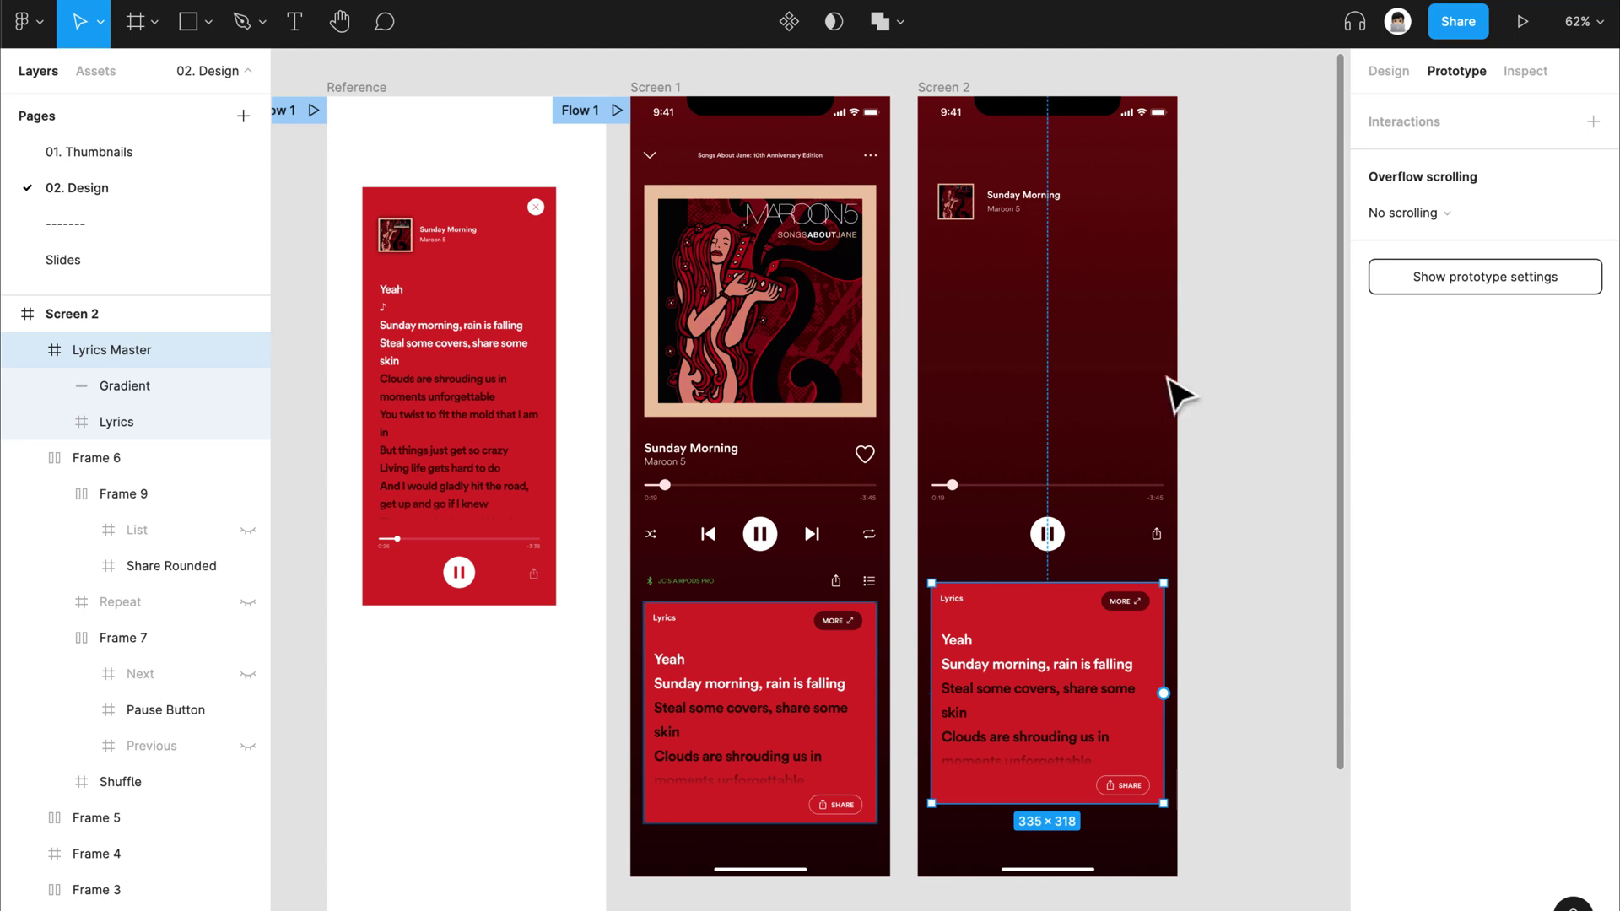
left_click(1013, 221)
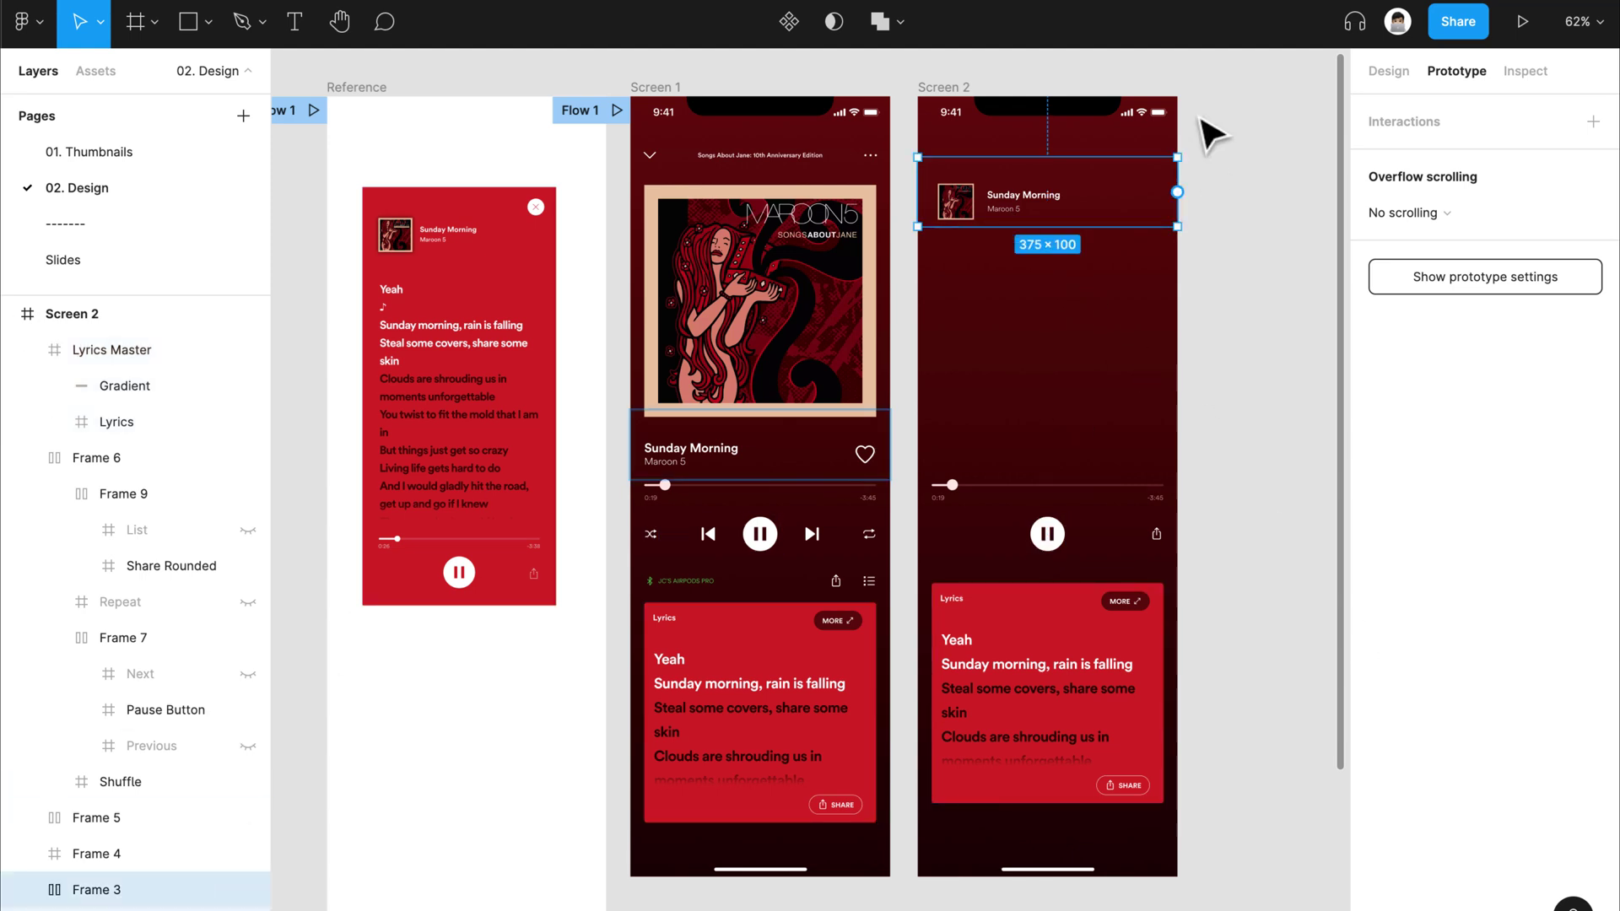
scroll(1042, 210, "down", 1)
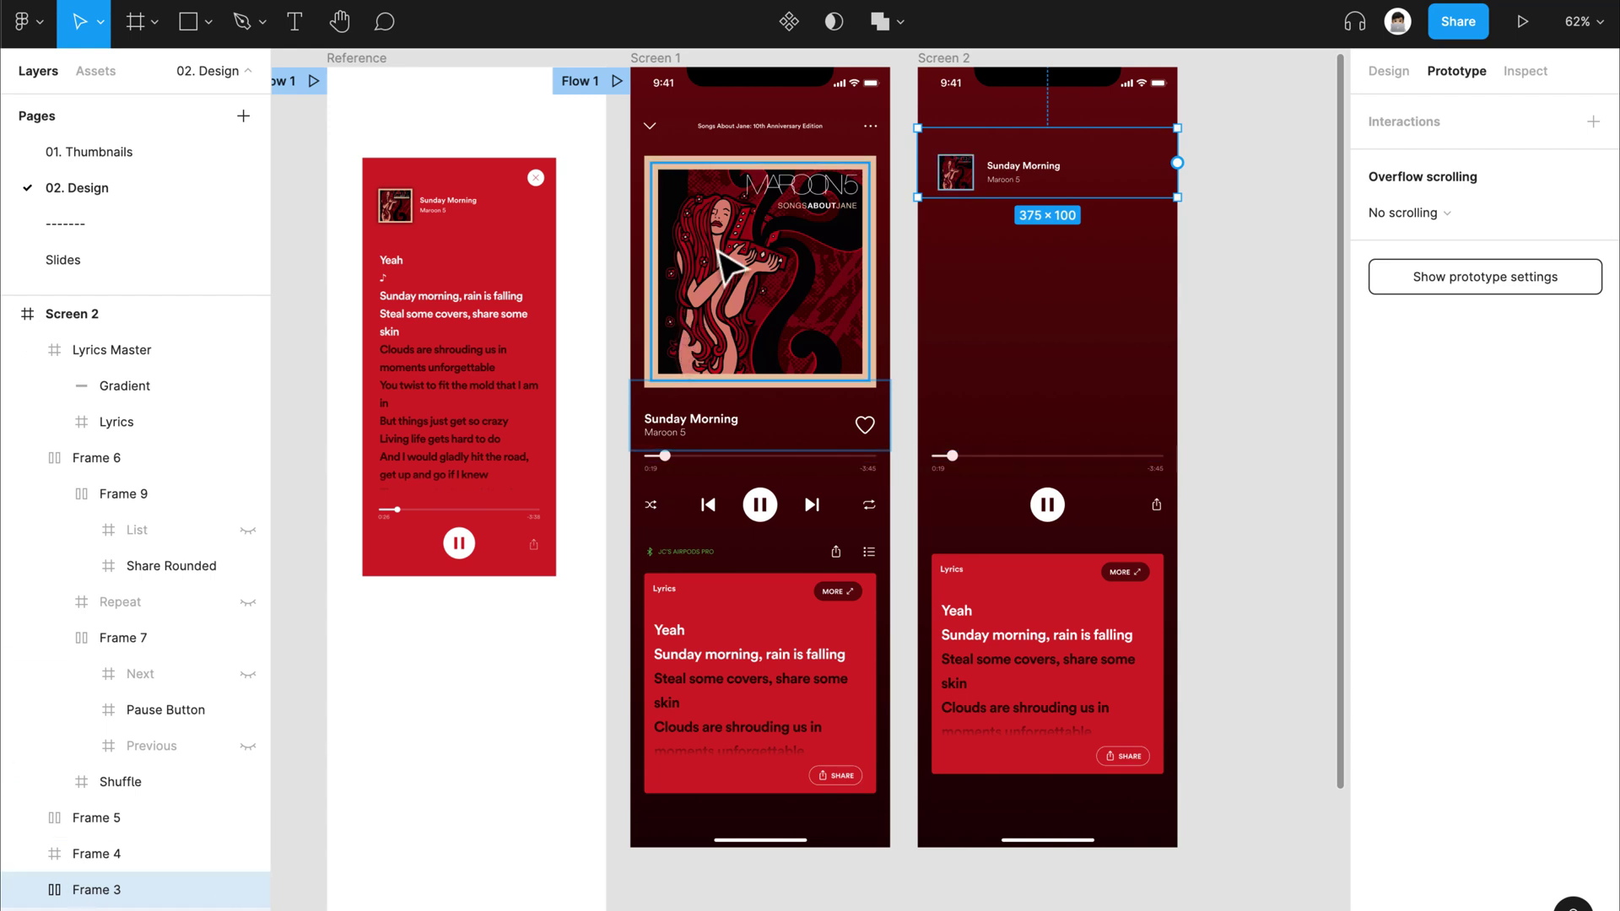
left_click(717, 279)
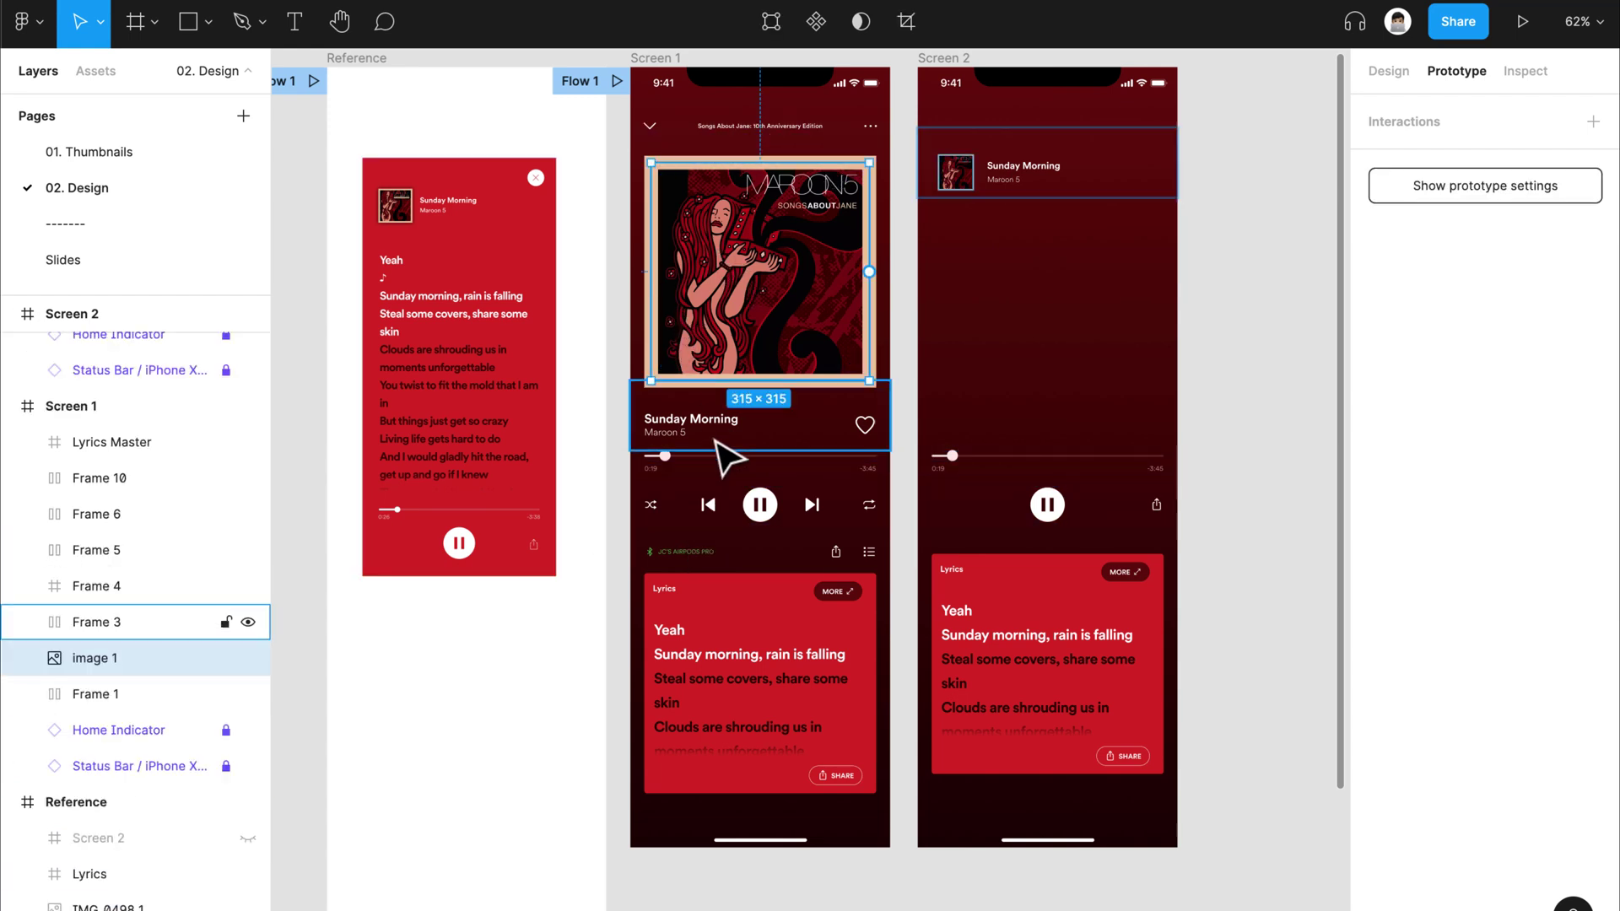
scroll(675, 210, "up", 1)
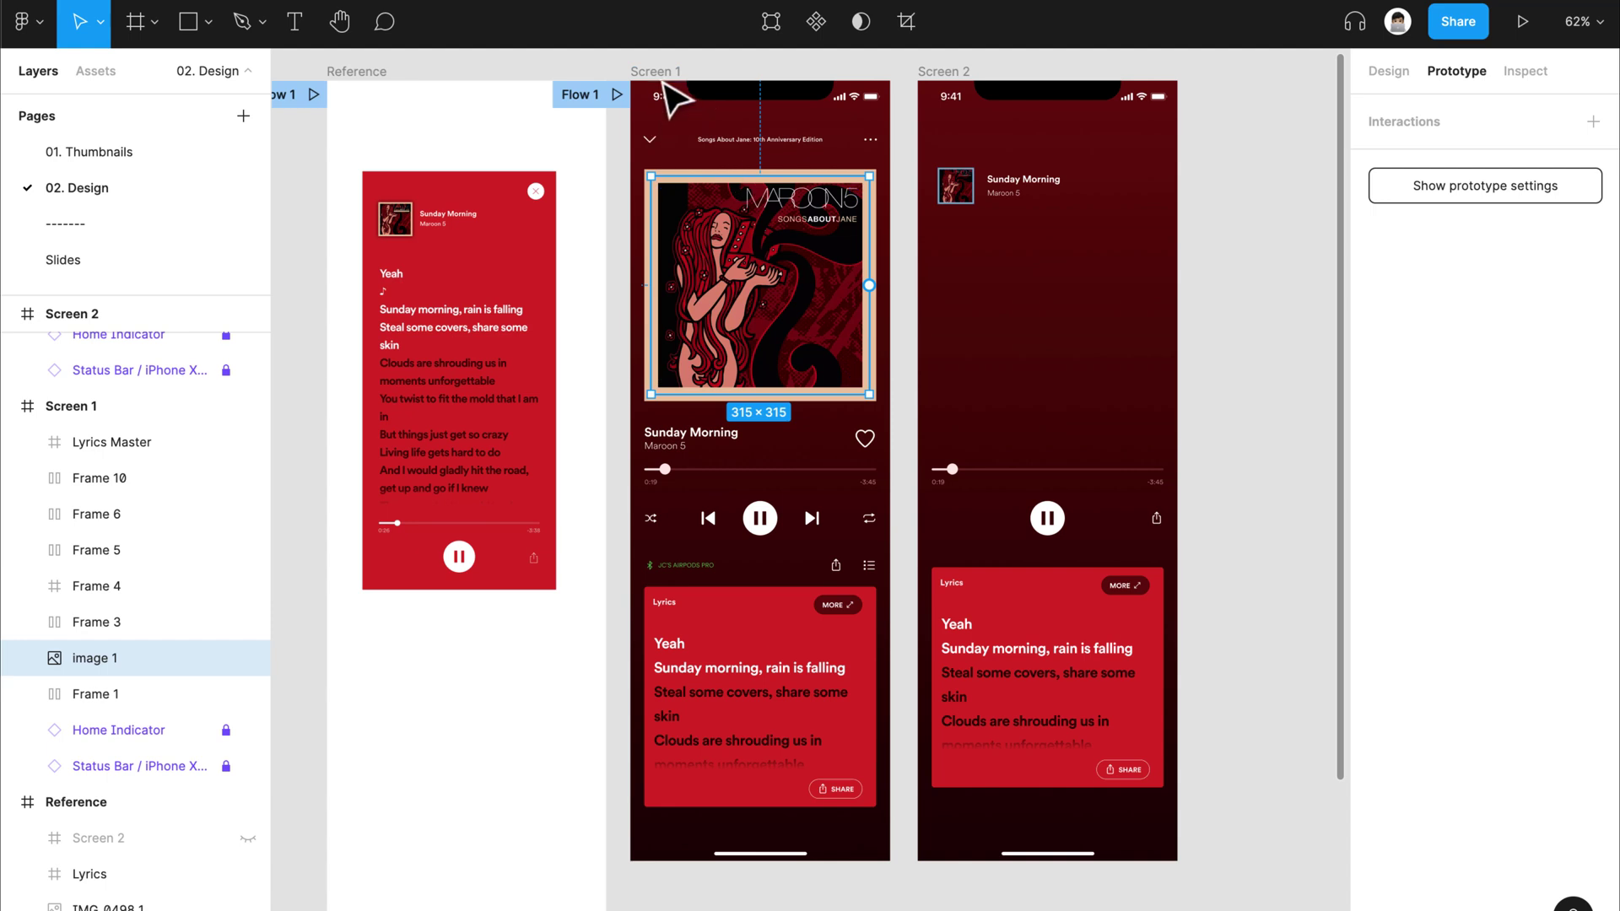
left_click(936, 202)
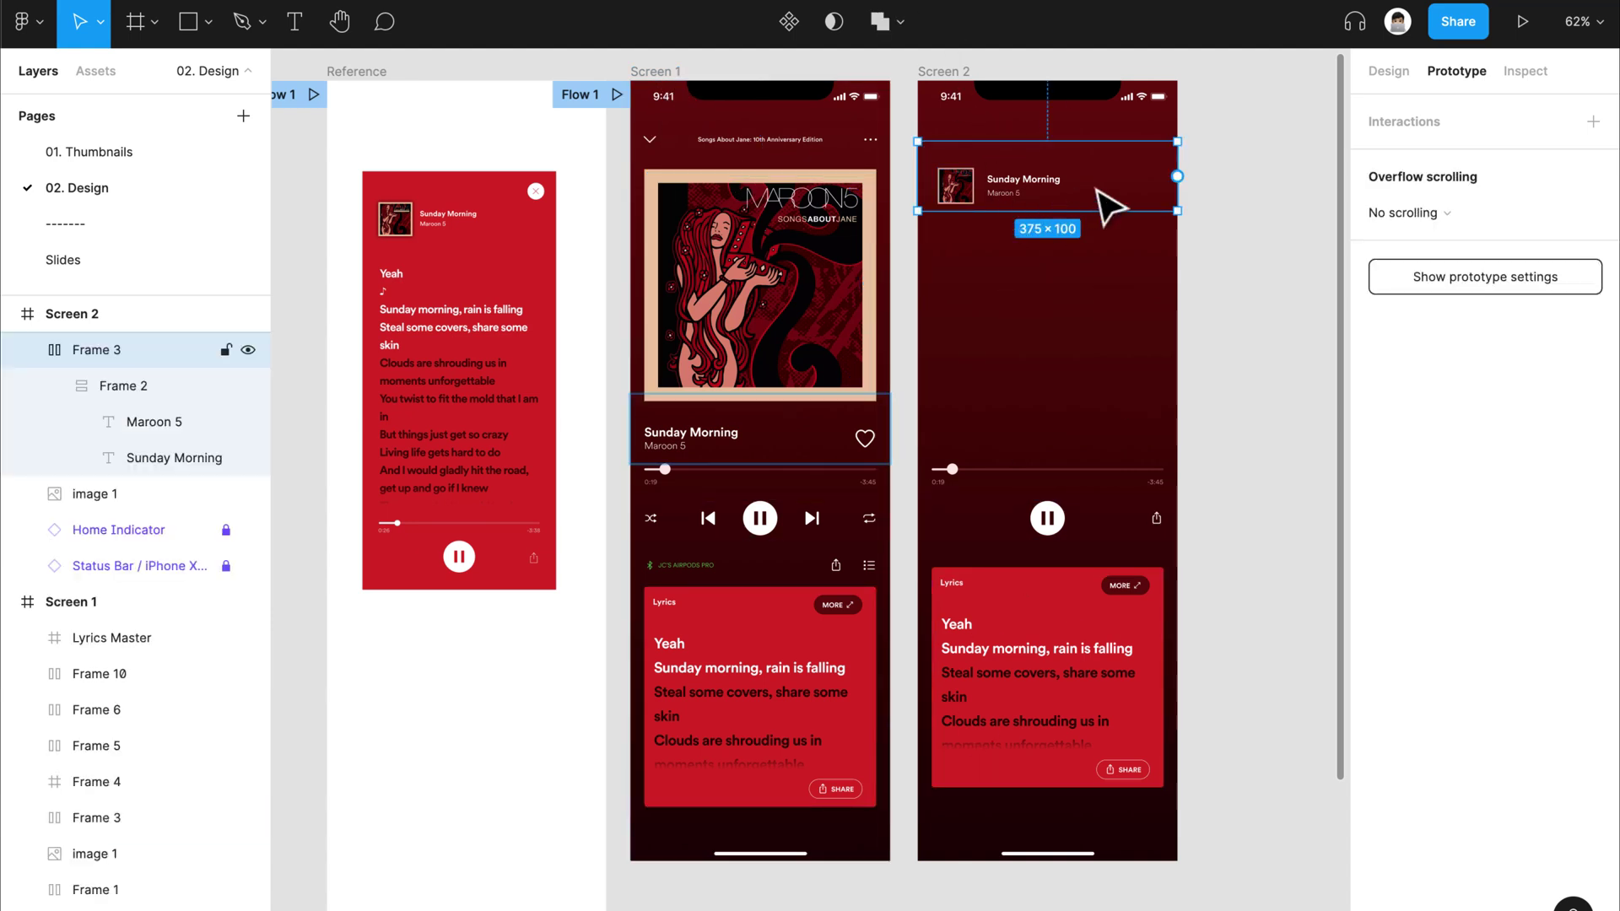
scroll(93, 426, "up", 1)
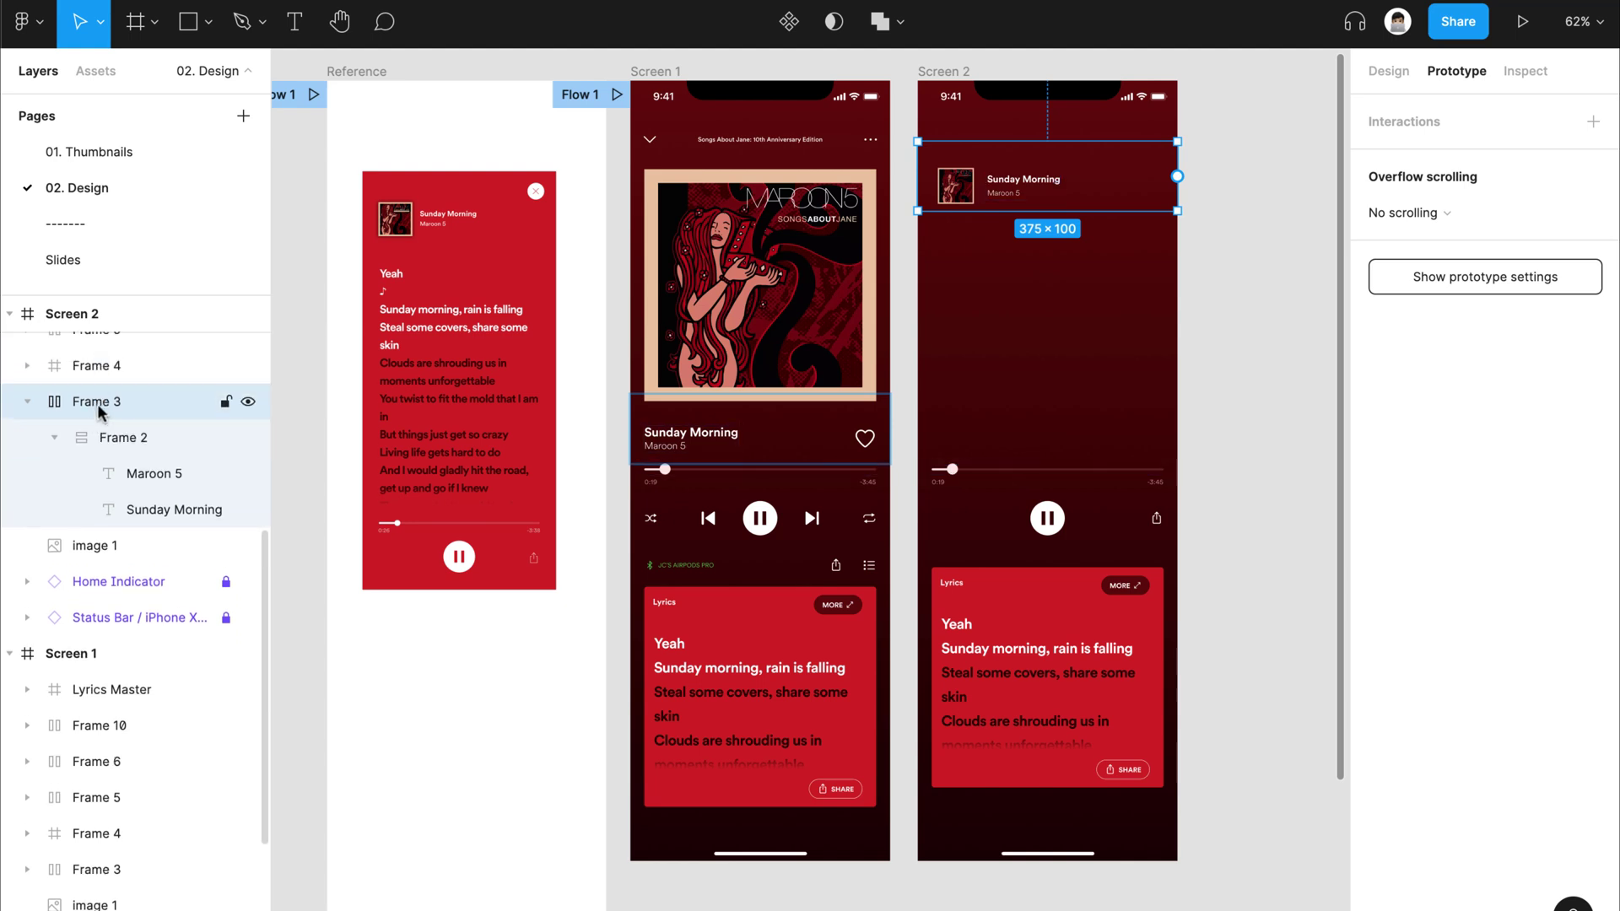
key("super+alt+]")
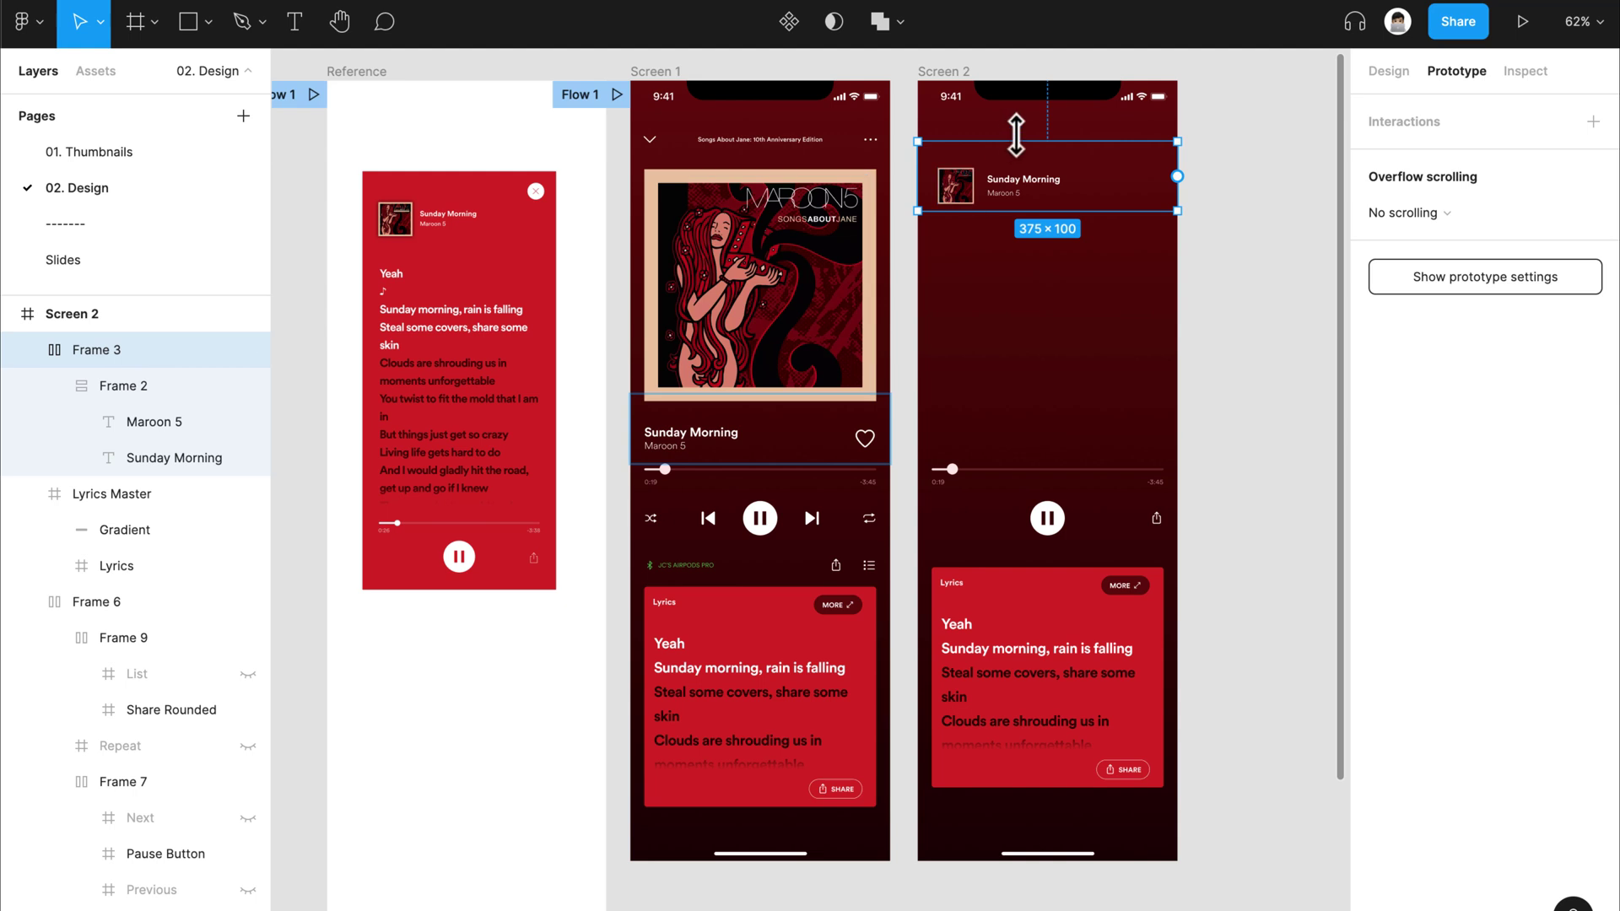
left_click(955, 186)
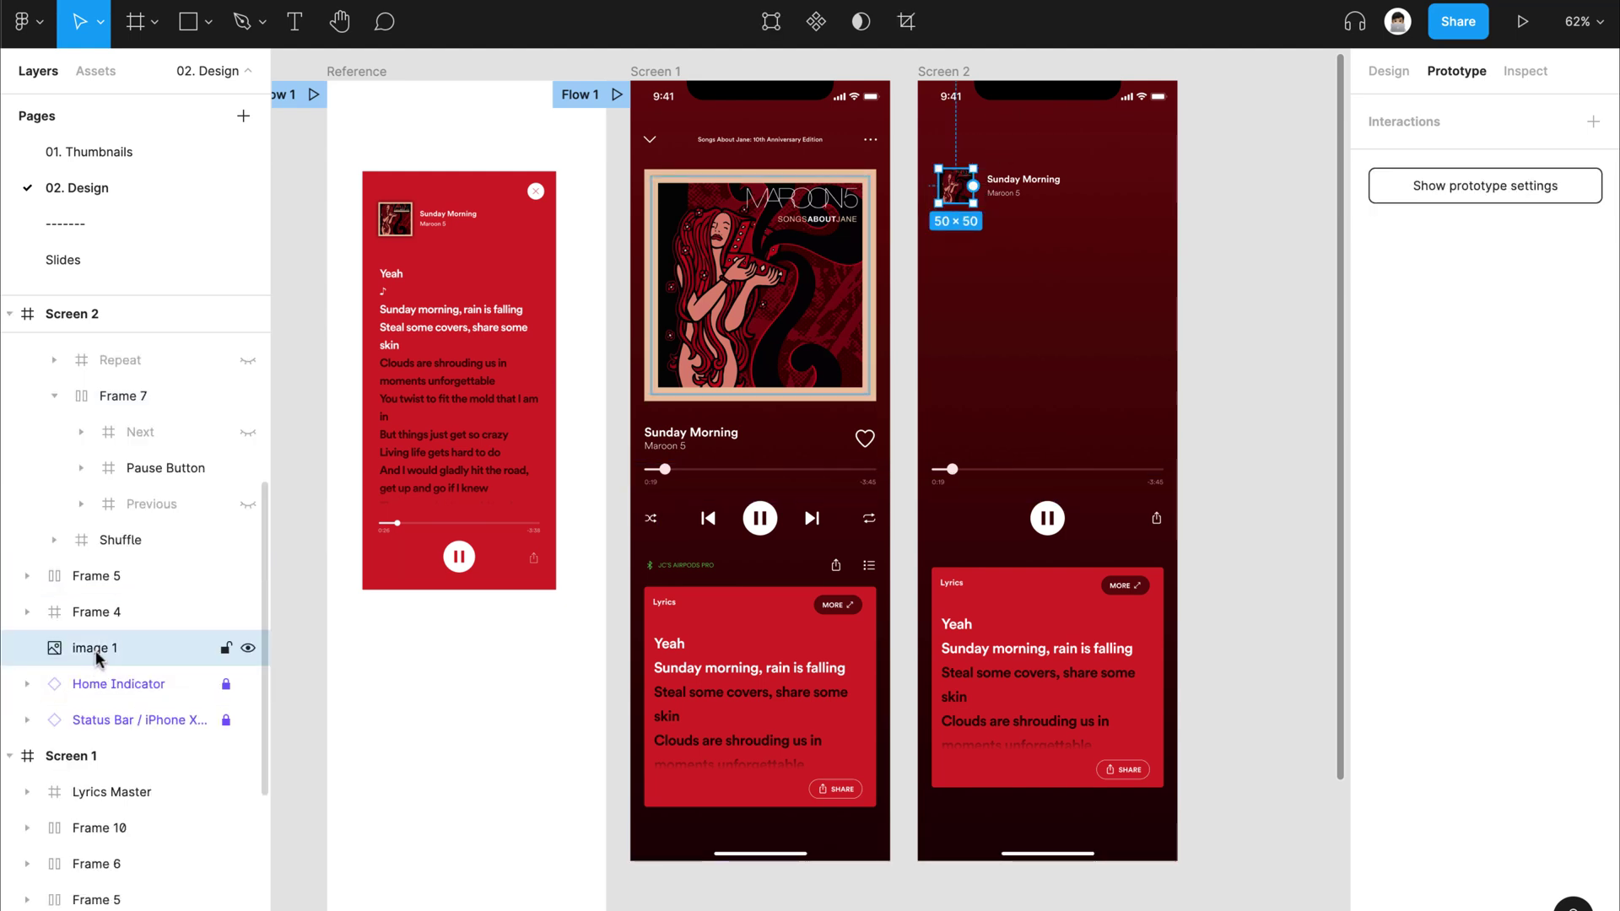
key("Escape")
Step: Move Screen 2's lyrics card up behind the song title header, just below the status bar
left_click(1132, 636)
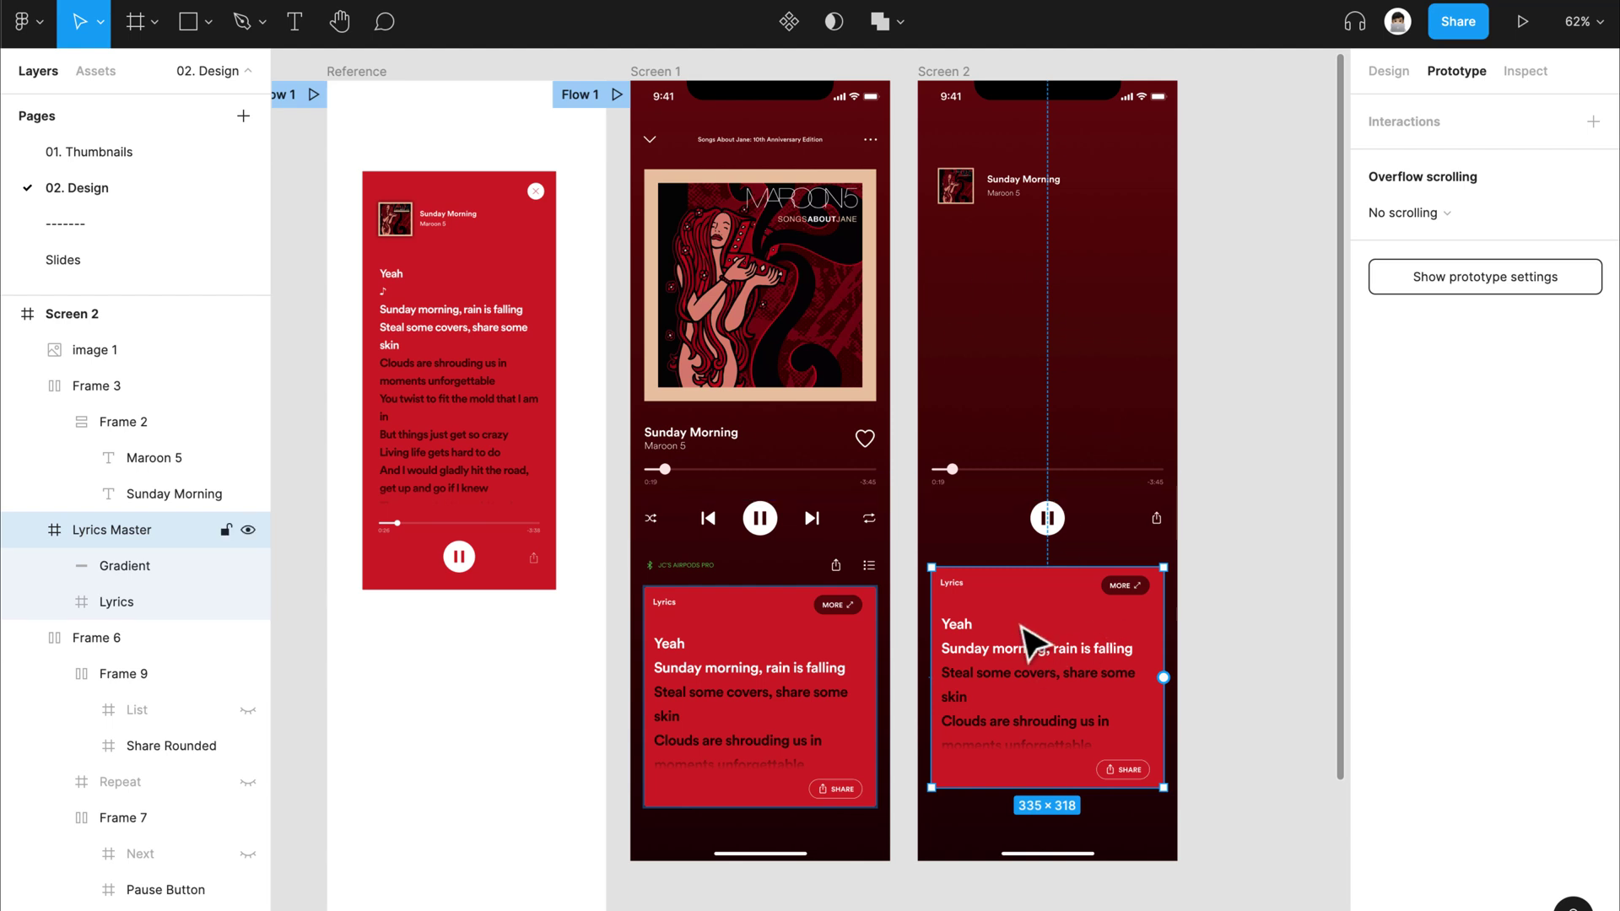
left_click_drag(1053, 616, 1044, 168)
scroll(878, 419, "up", 2)
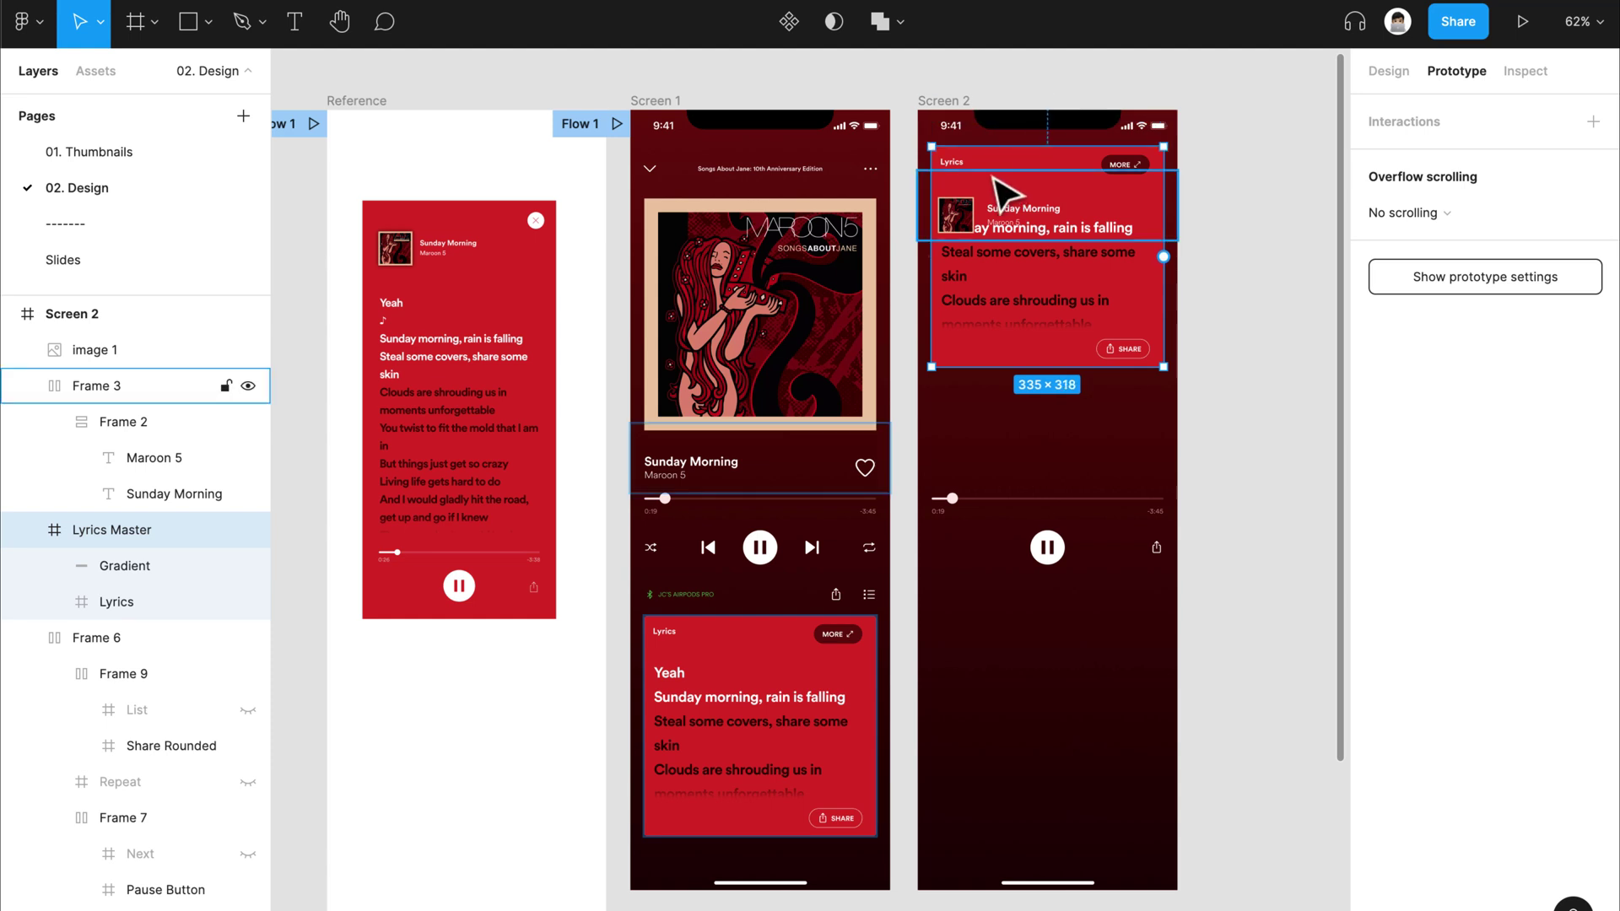
left_click_drag(1042, 157, 1046, 126)
key("super+z")
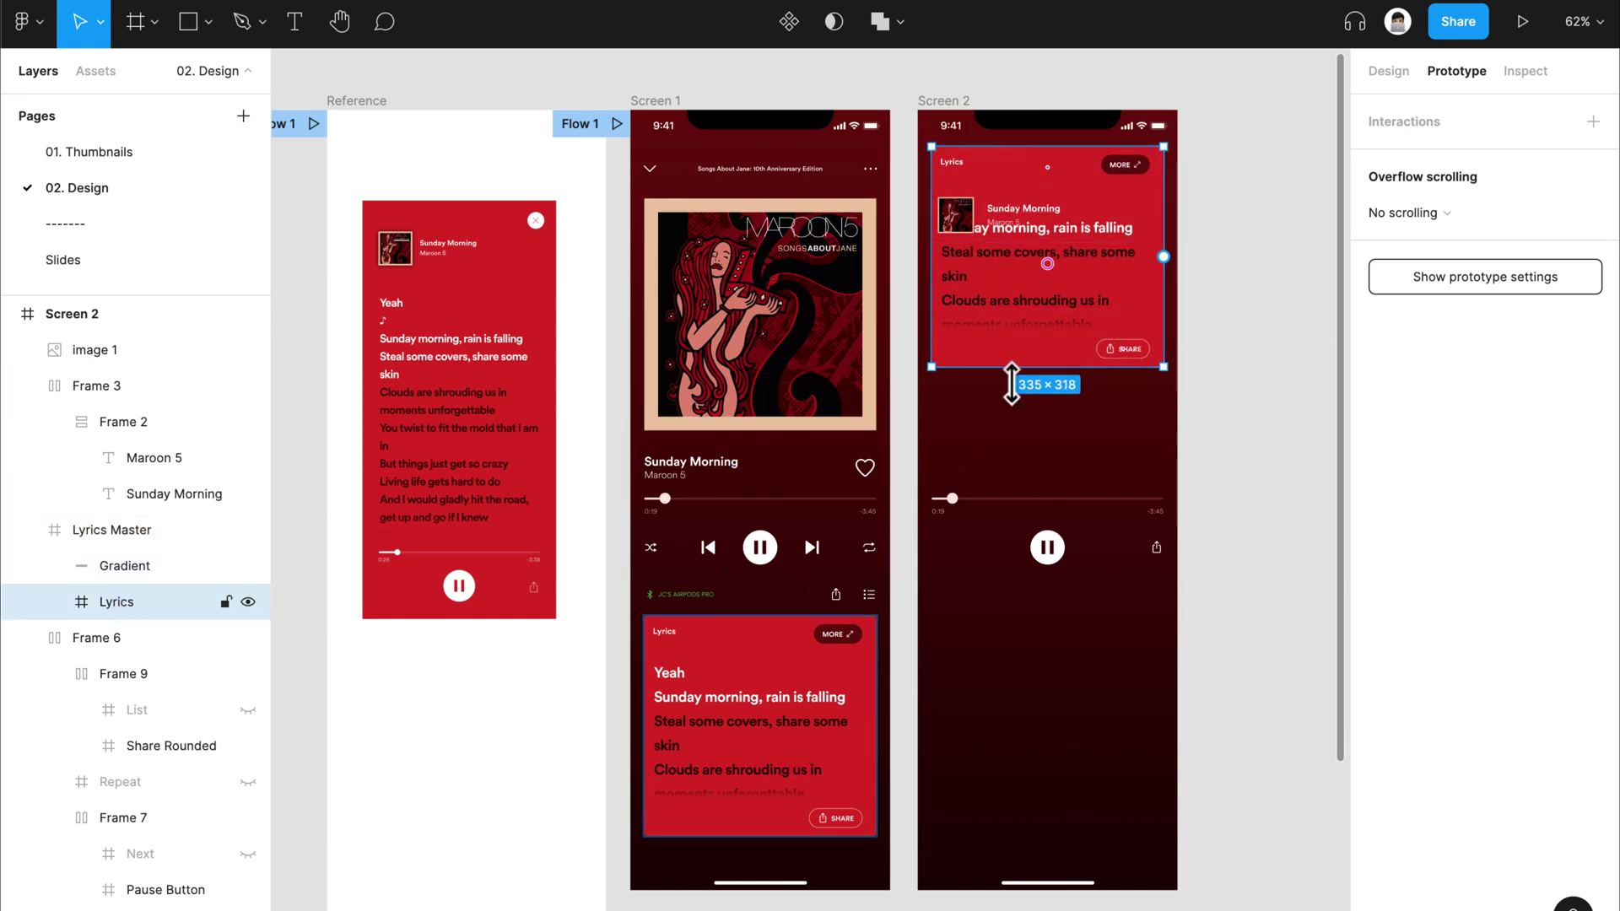
Step: Stretch the red Lyrics frame nearly to Screen 2's bottom edge and out to both sides, about 377 by 1065
left_click_drag(1011, 384, 1002, 883)
left_click_drag(937, 728, 920, 730)
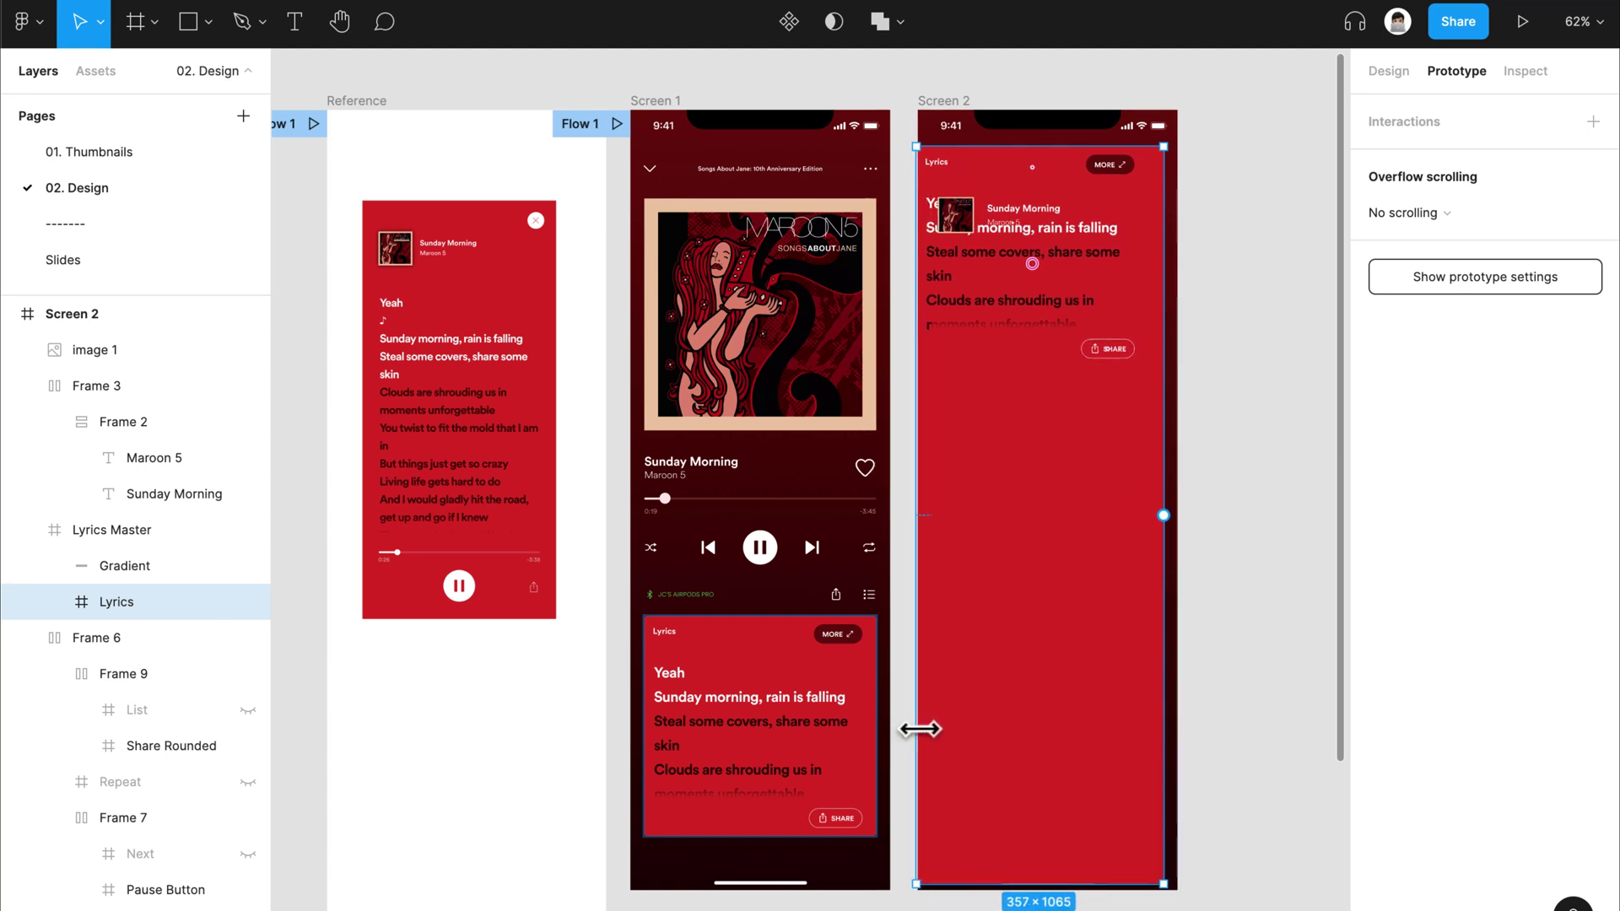
left_click_drag(1167, 699, 1176, 701)
Step: Align the Lyrics frame's bottom, left and top edges with Screen 2's edges, making it about 375 by 1128
scroll(1139, 852, "down", 2)
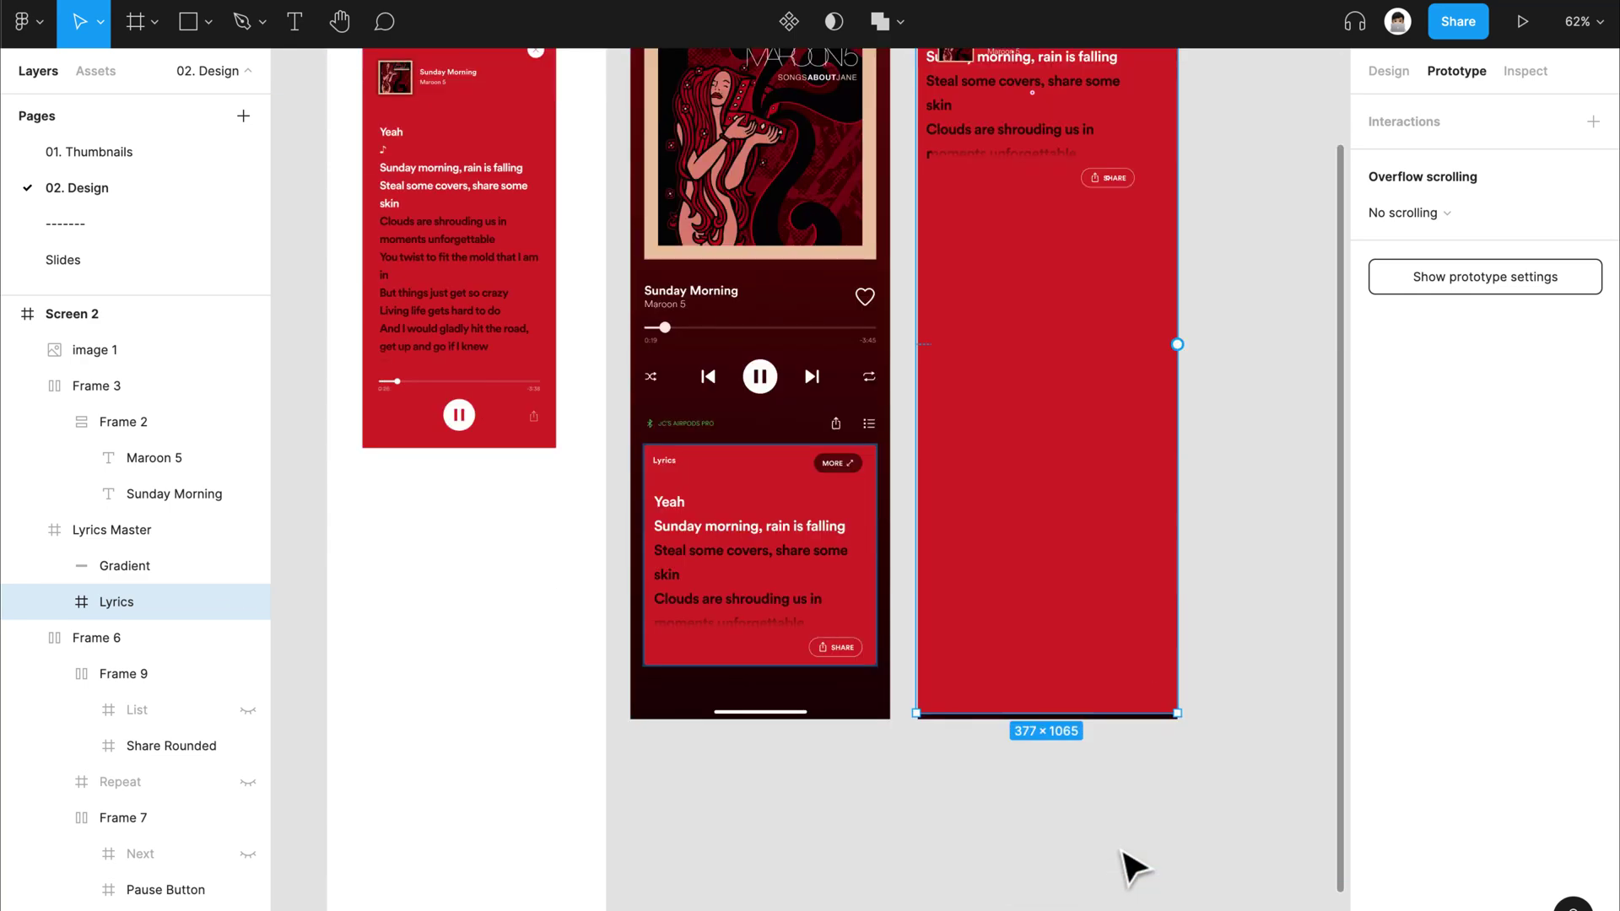
scroll(1097, 759, "up", 5)
scroll(1101, 750, "up", 3)
left_click_drag(1182, 609, 1174, 662)
scroll(1175, 661, "down", 4)
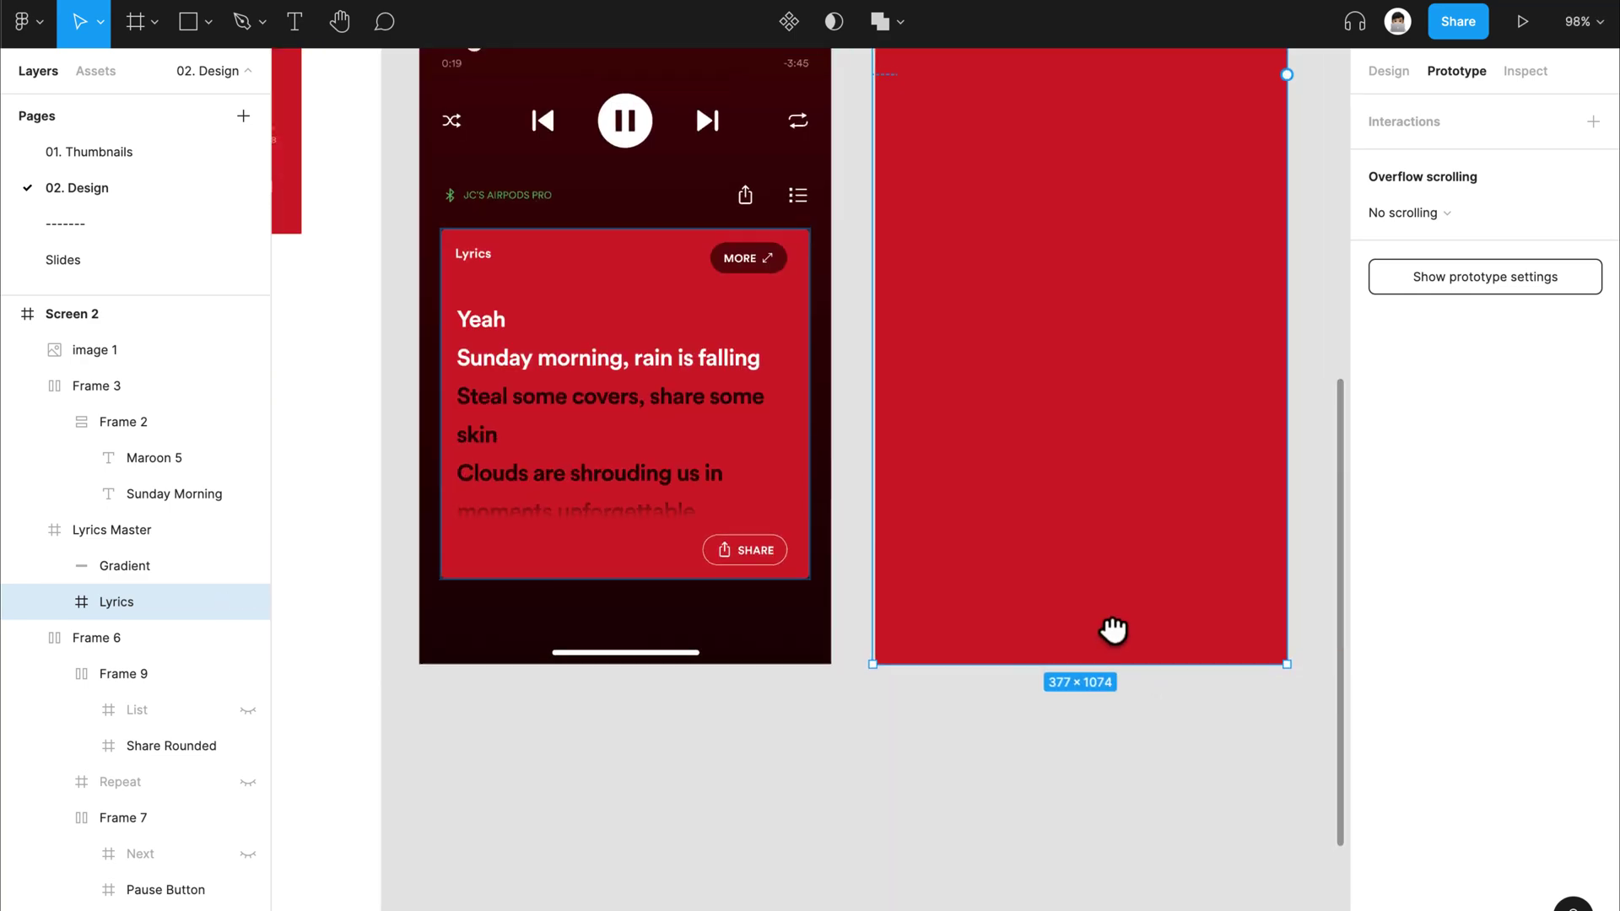
left_click_drag(1114, 629, 1018, 672)
left_click_drag(772, 594, 778, 595)
scroll(882, 565, "up", 10)
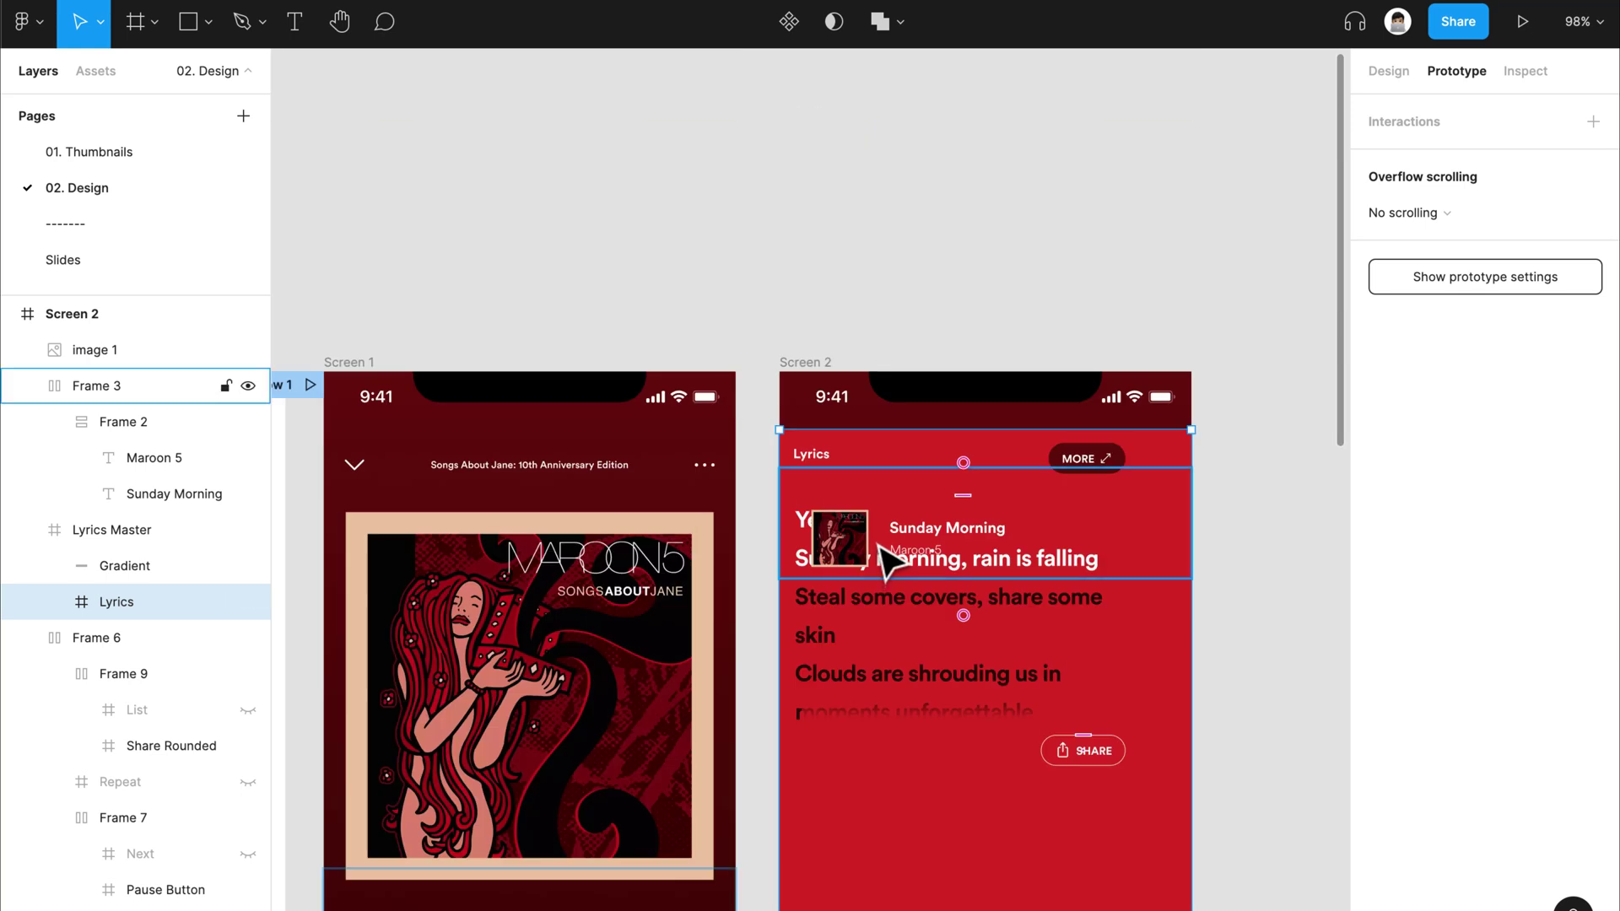
left_click_drag(875, 427, 880, 369)
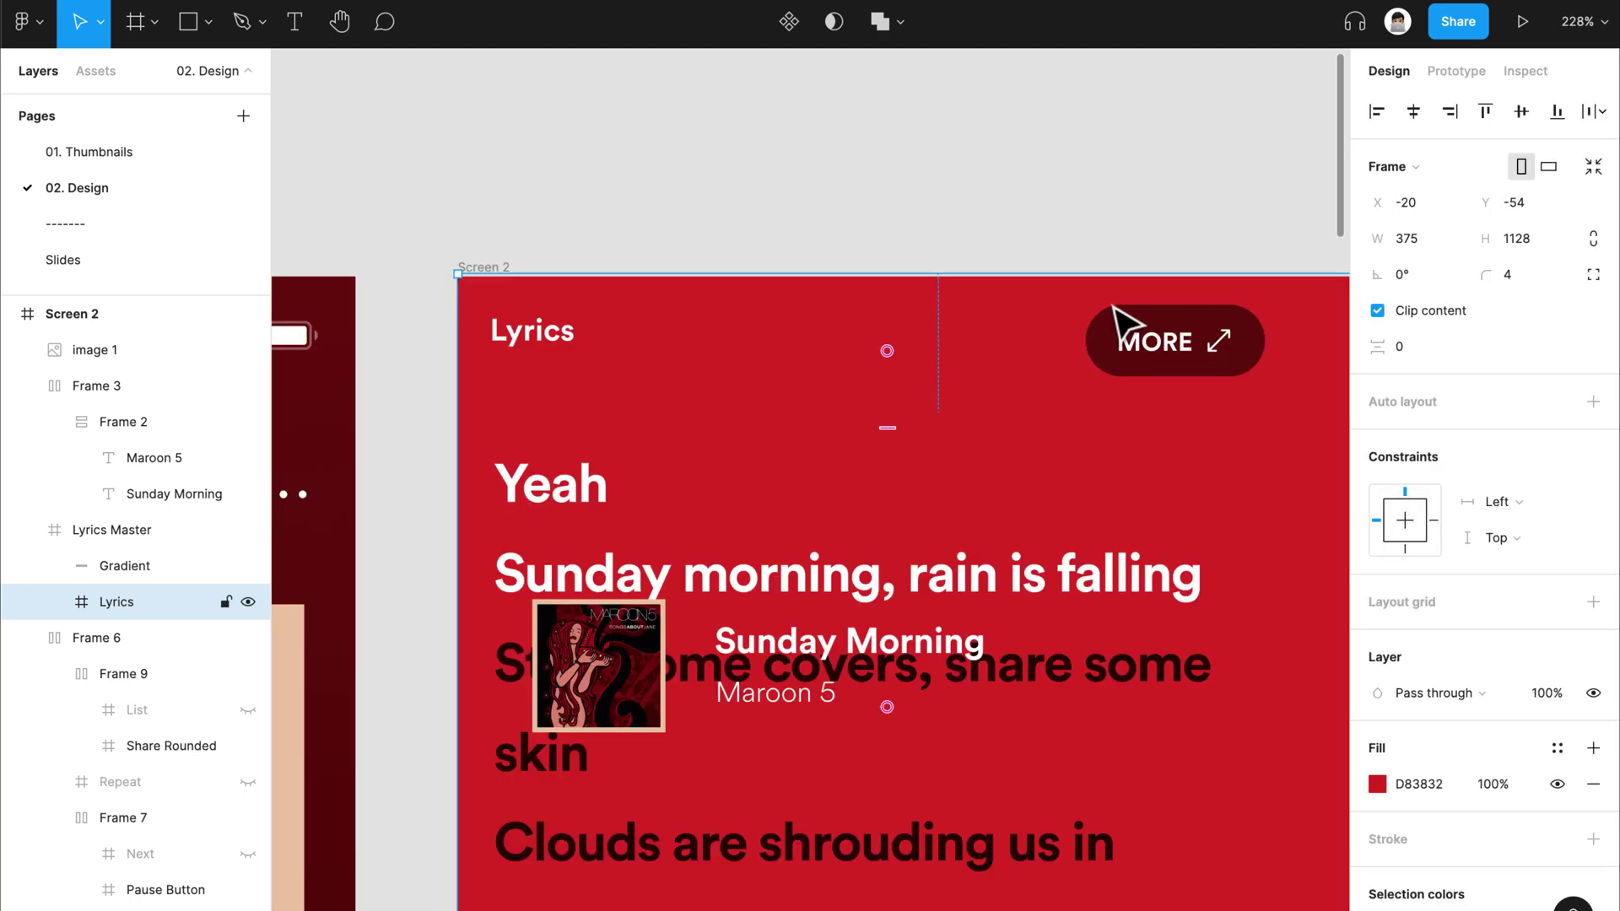
Step: Check the Lyrics frame's width and height against the Screen 2 frame and compare the whole screens side by side
left_click_drag(1122, 244, 944, 229)
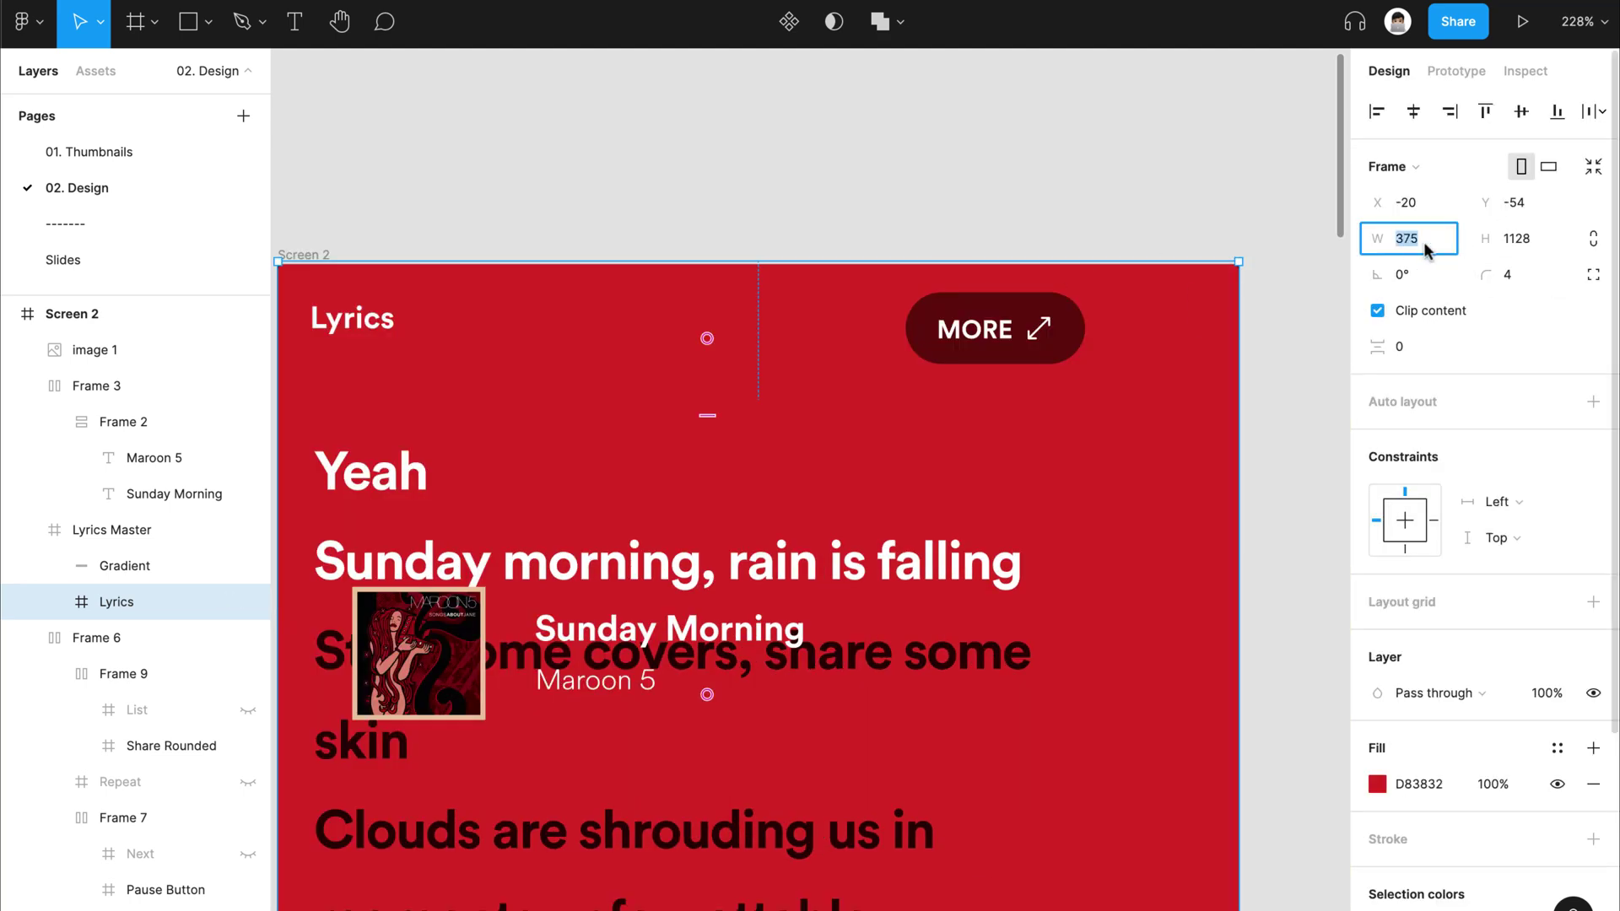
left_click(1527, 240)
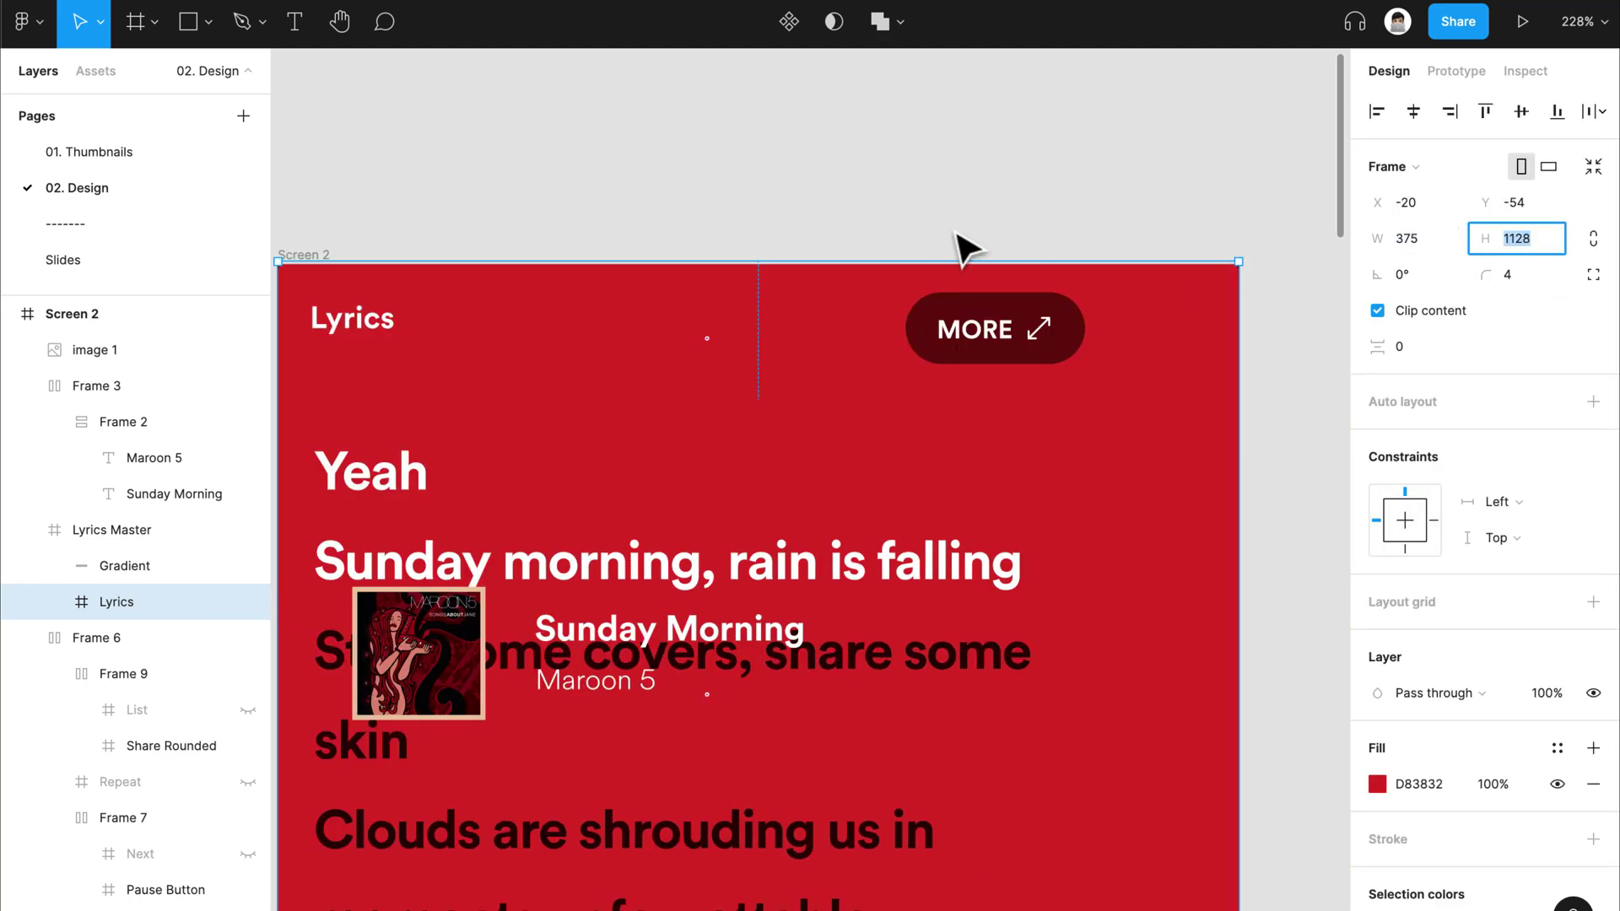
left_click(867, 217)
left_click_drag(924, 186, 1350, 181)
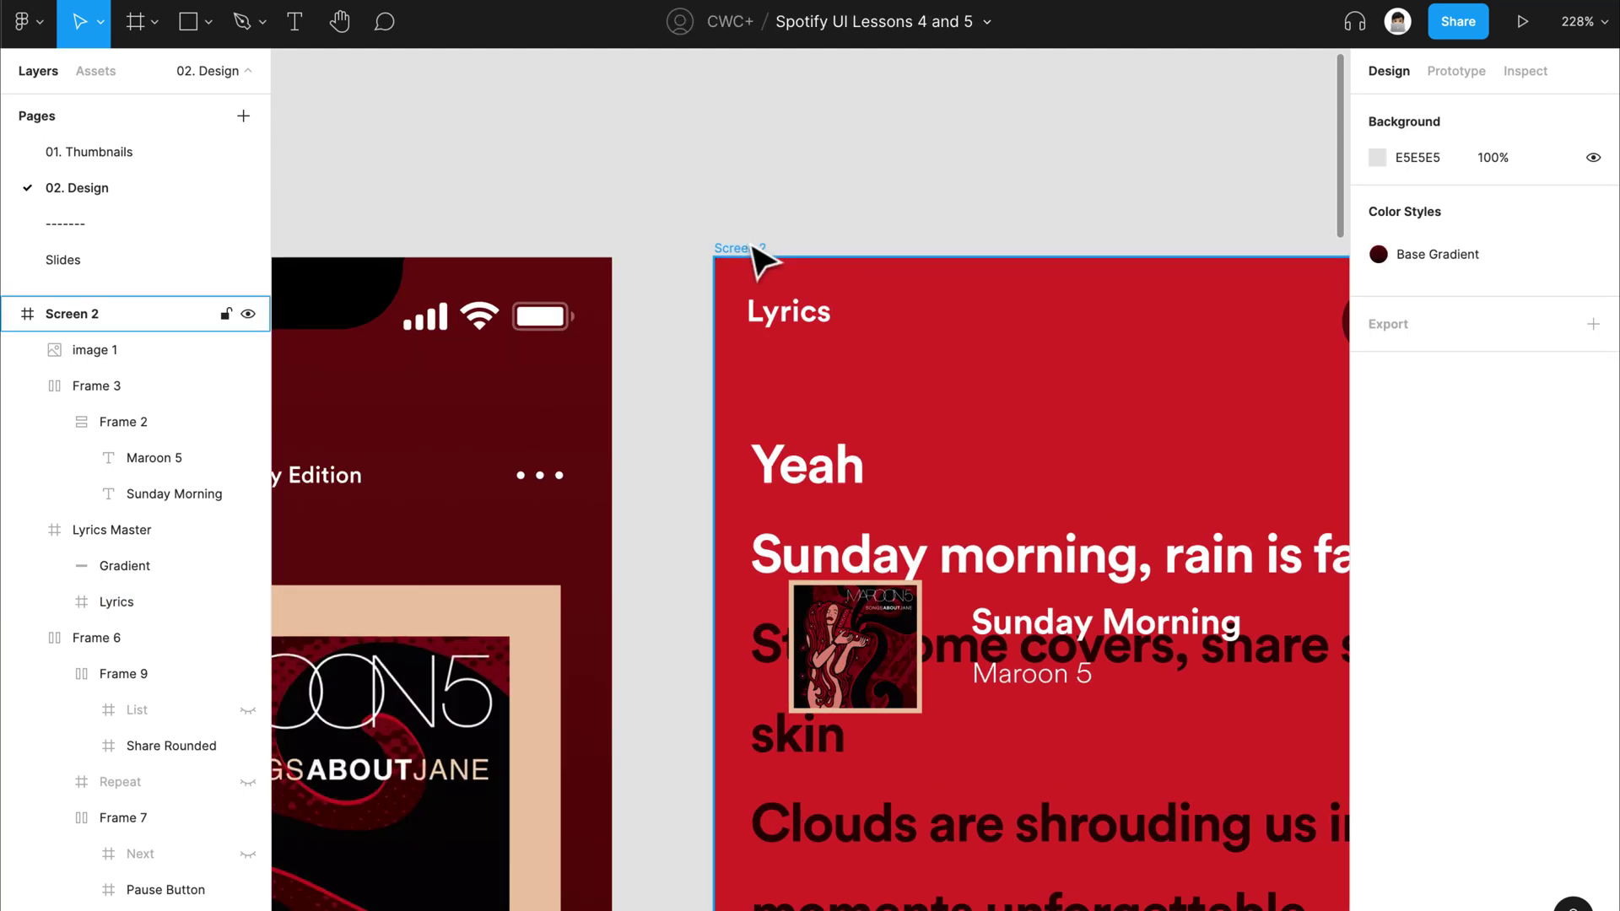
left_click(750, 250)
scroll(716, 293, "down", 8)
scroll(738, 307, "down", 10, "ctrl")
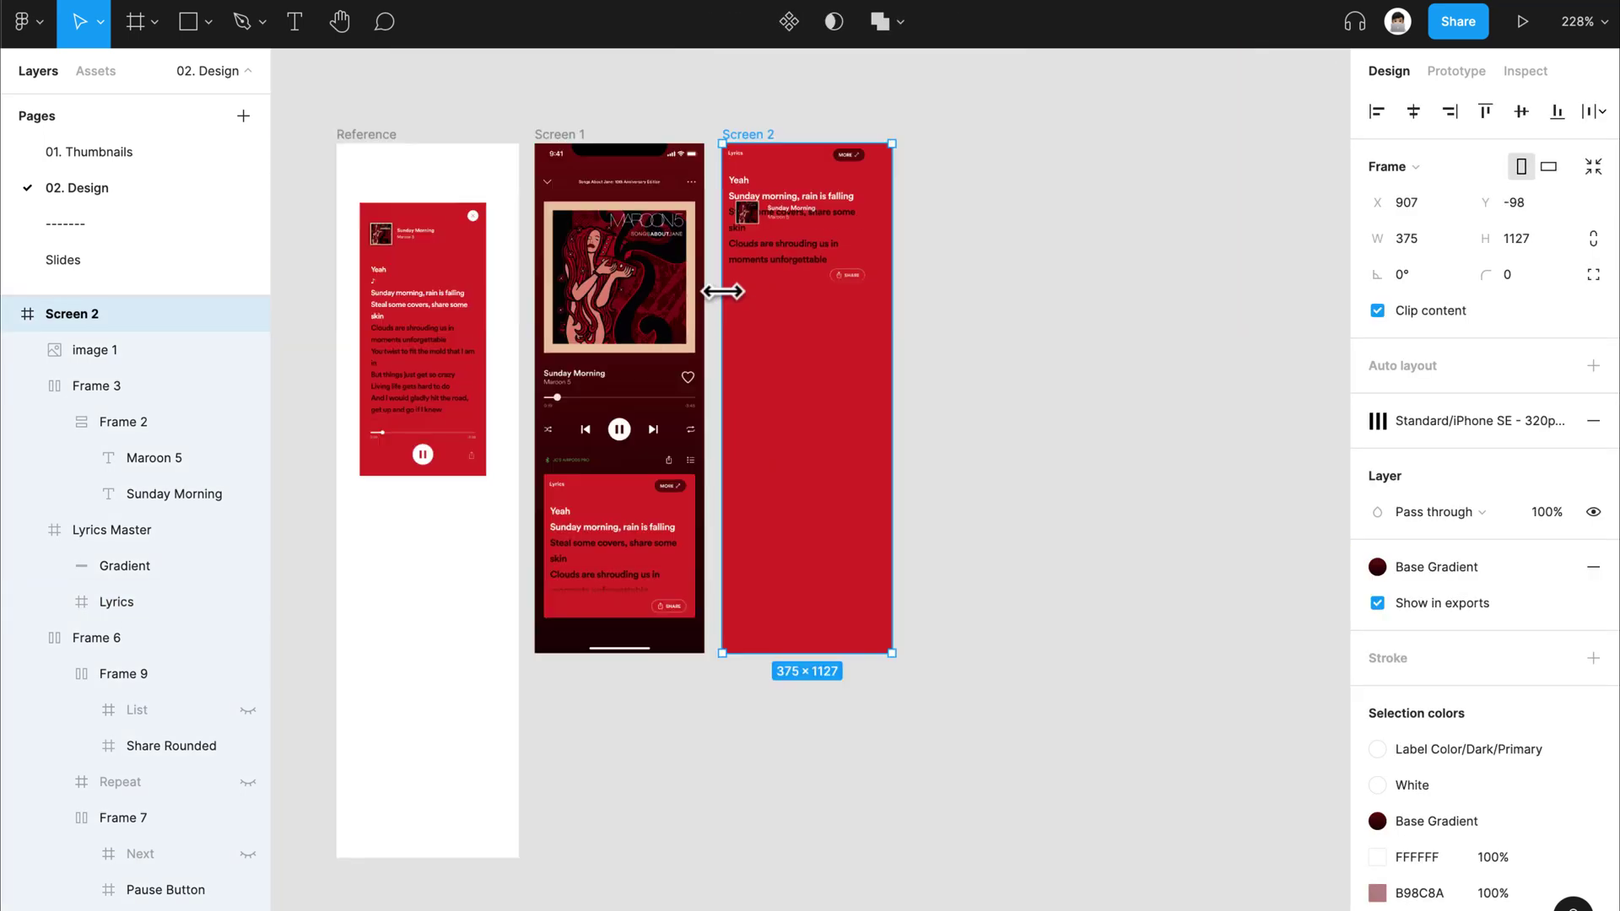
scroll(1041, 452, "up", 10, "ctrl")
scroll(1049, 452, "down", 11, "ctrl")
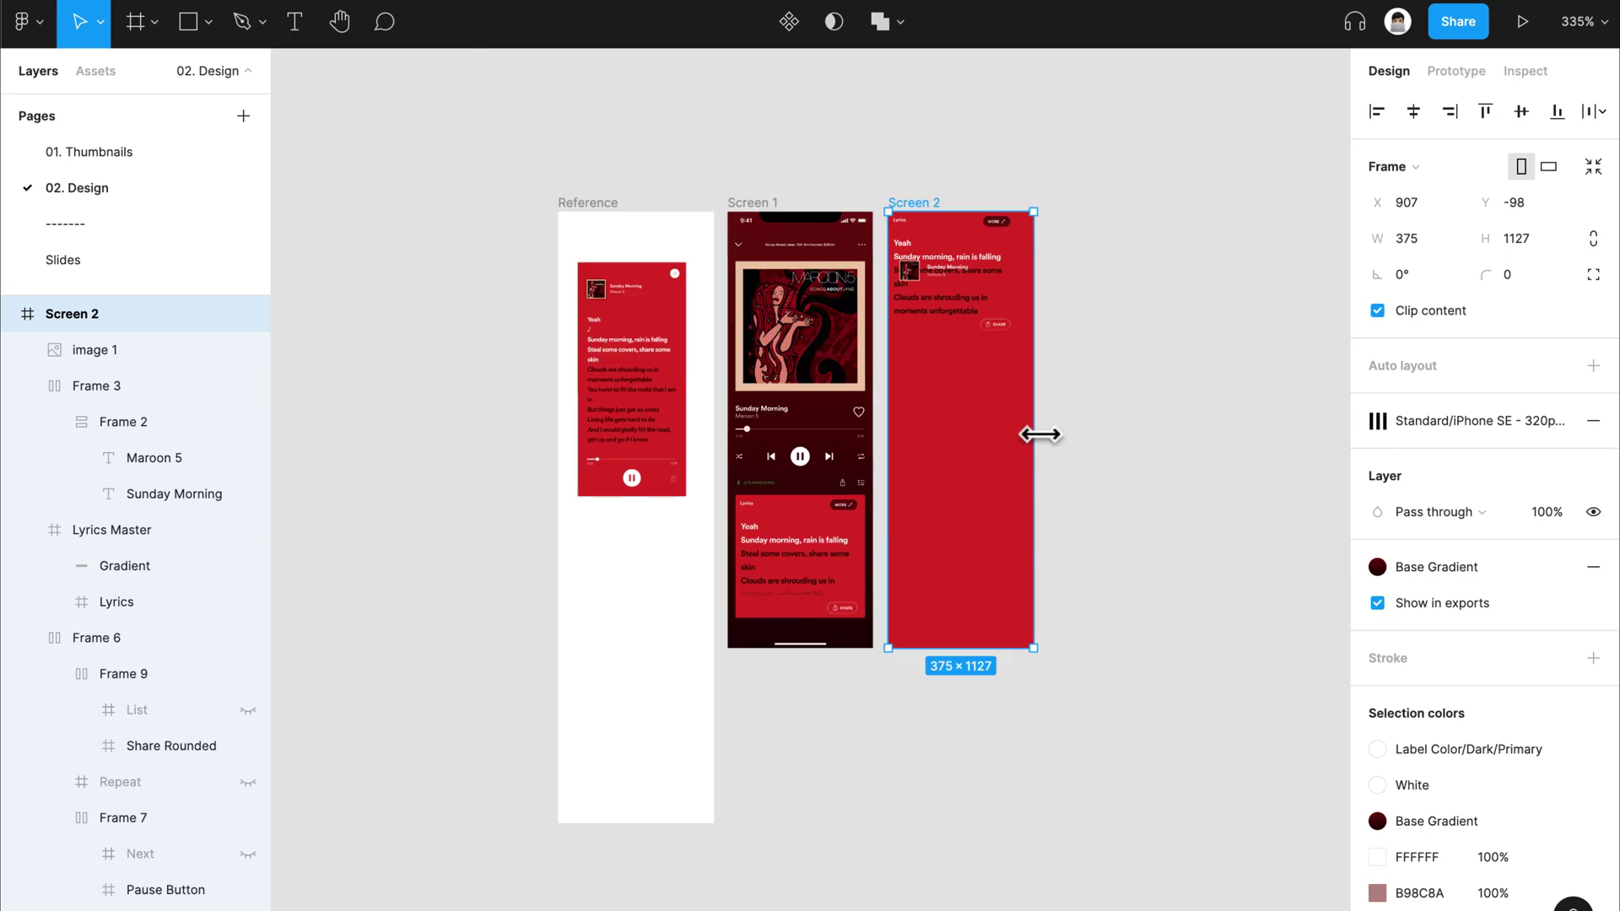
left_click(1078, 369)
scroll(1084, 380, "up", 5, "ctrl")
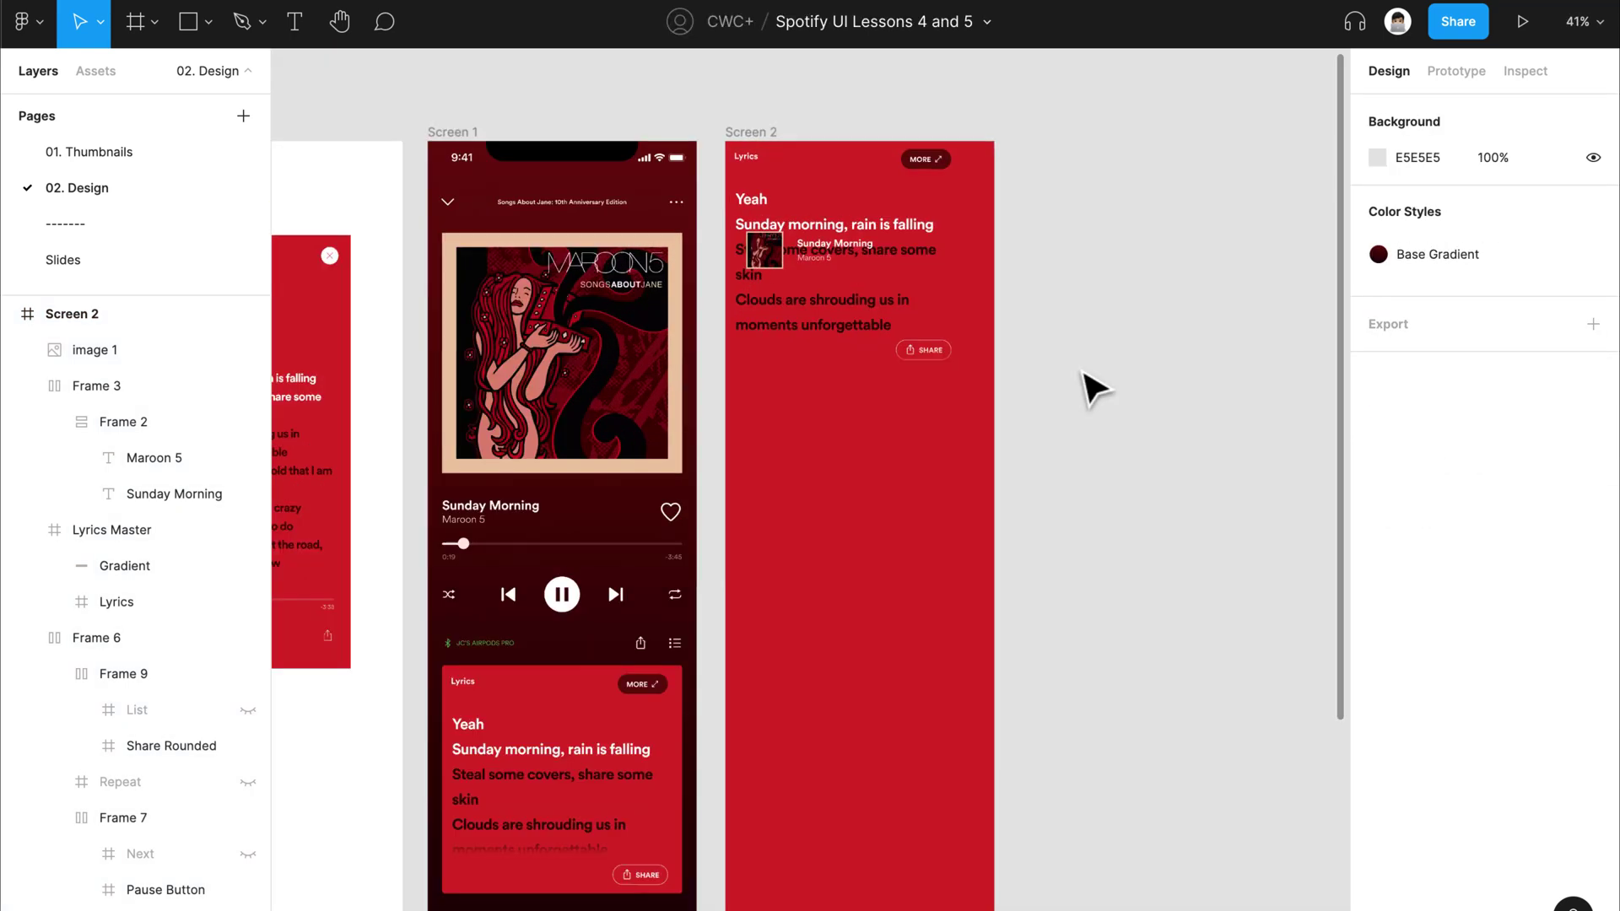
Step: Increase the top padding of the auto layout frame around Screen 2's lyrics text, trying 44, 100 and 200
left_click(786, 328, "ctrl")
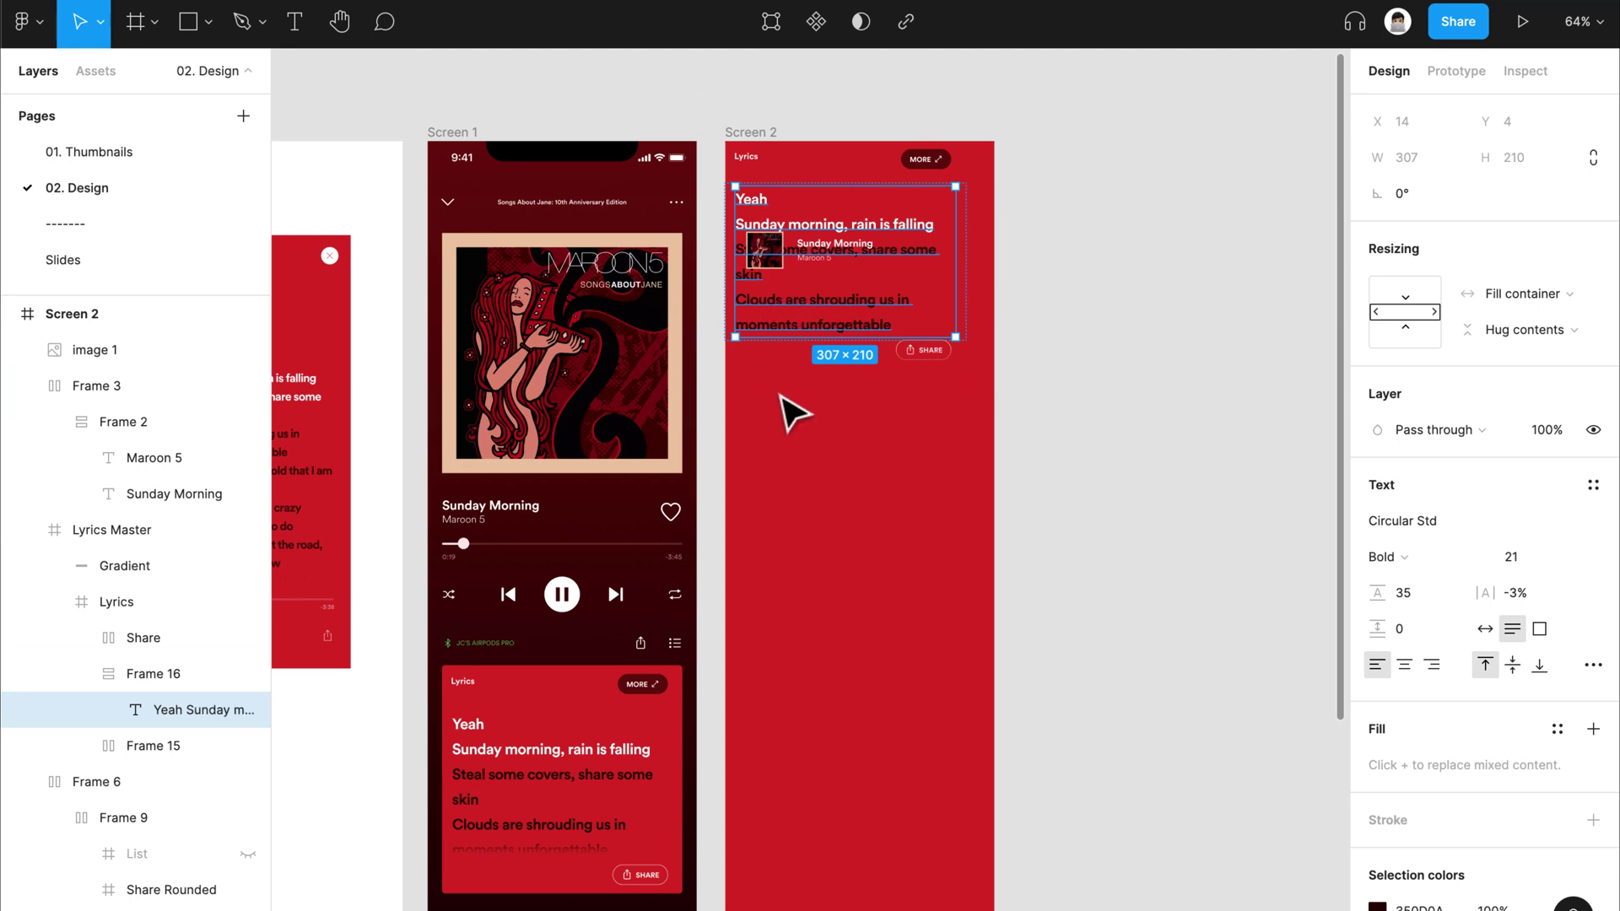
left_click(1139, 486)
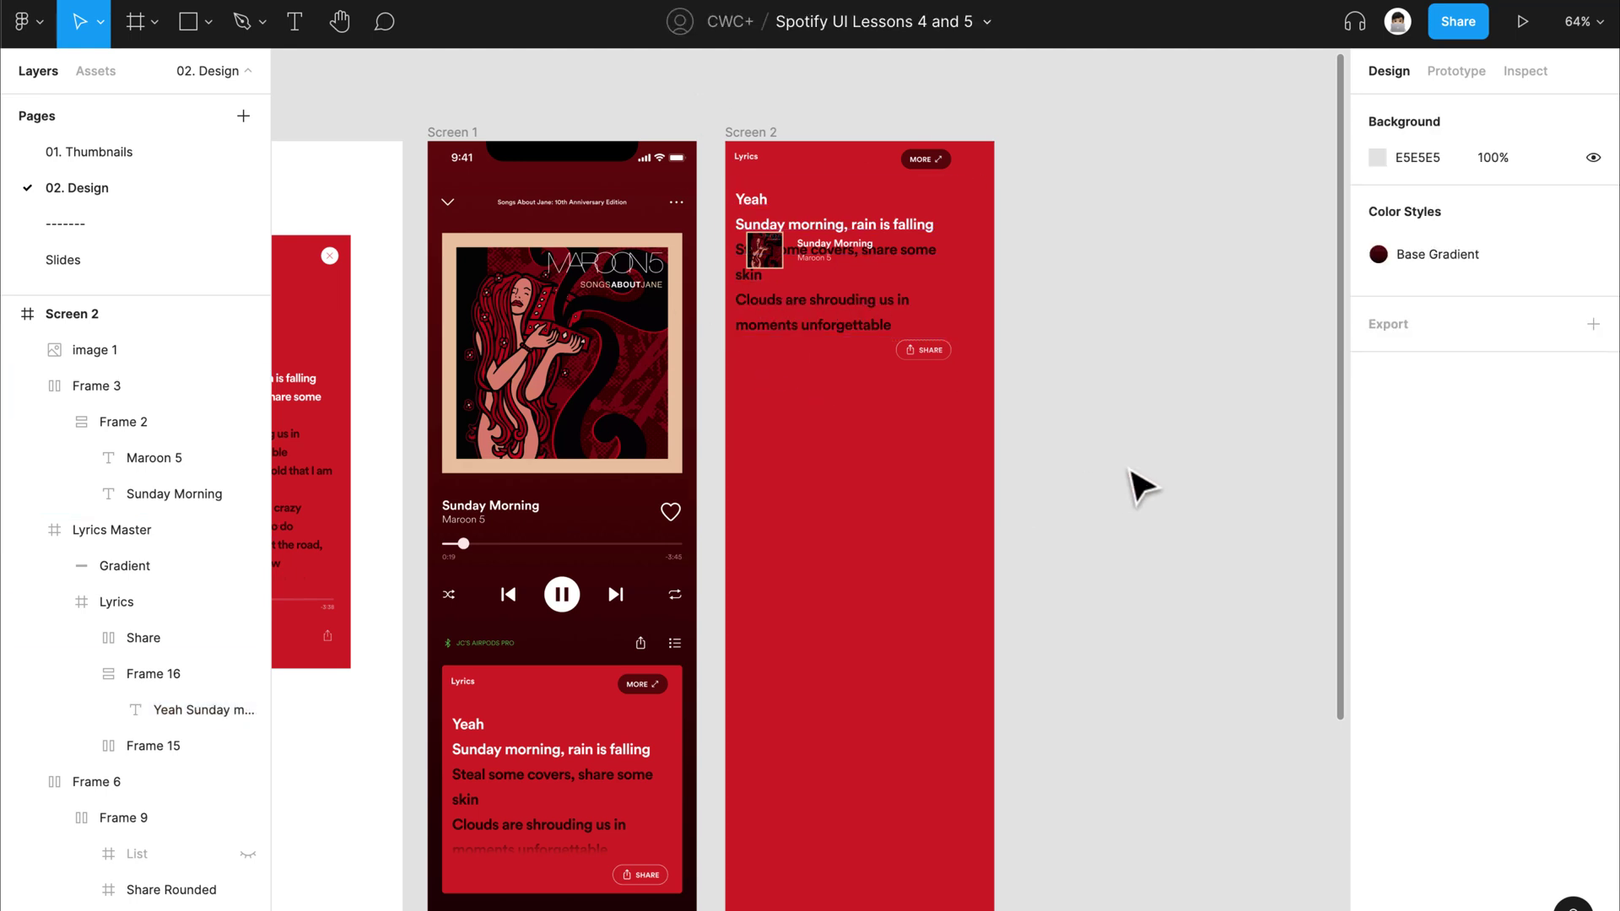
left_click(847, 329)
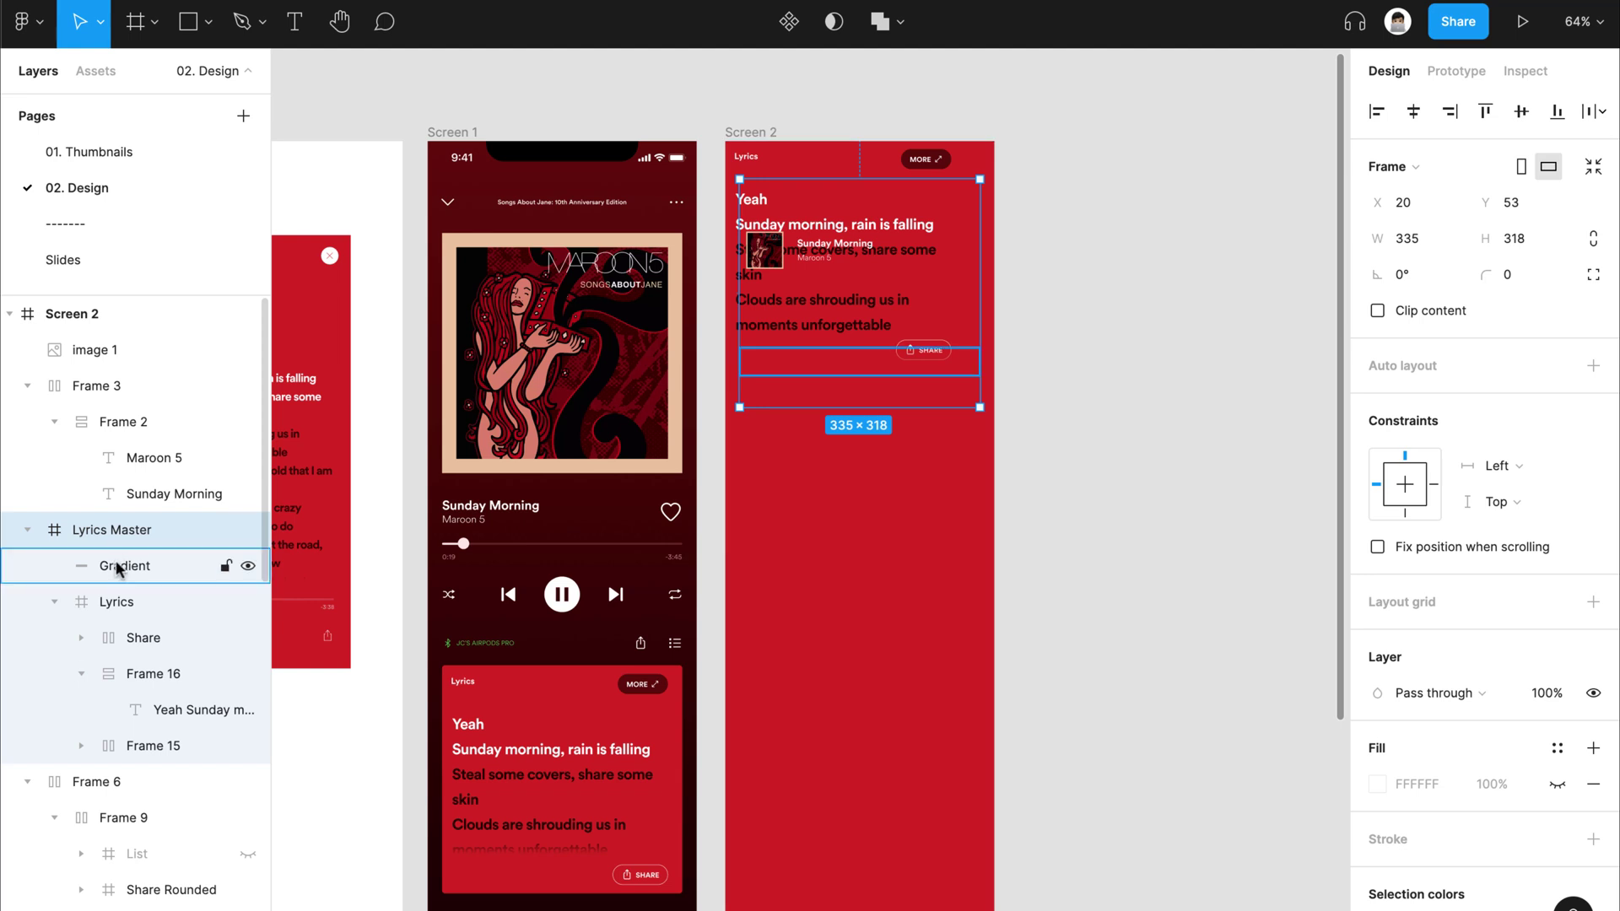
scroll(1054, 430, "left", 3)
left_click(156, 680)
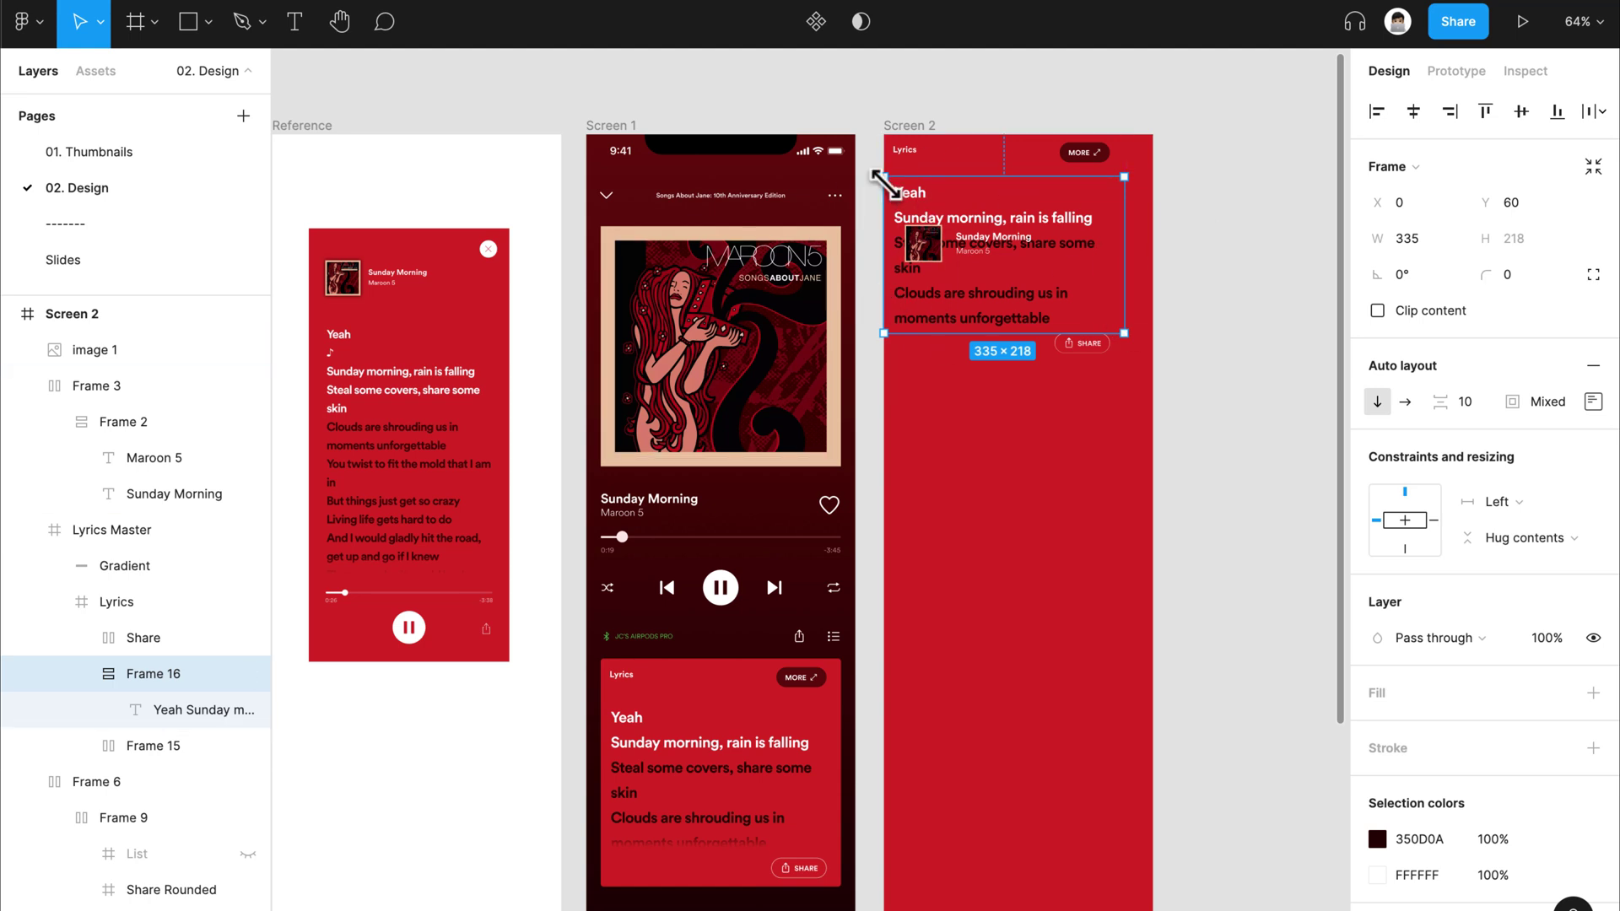
left_click(1593, 401)
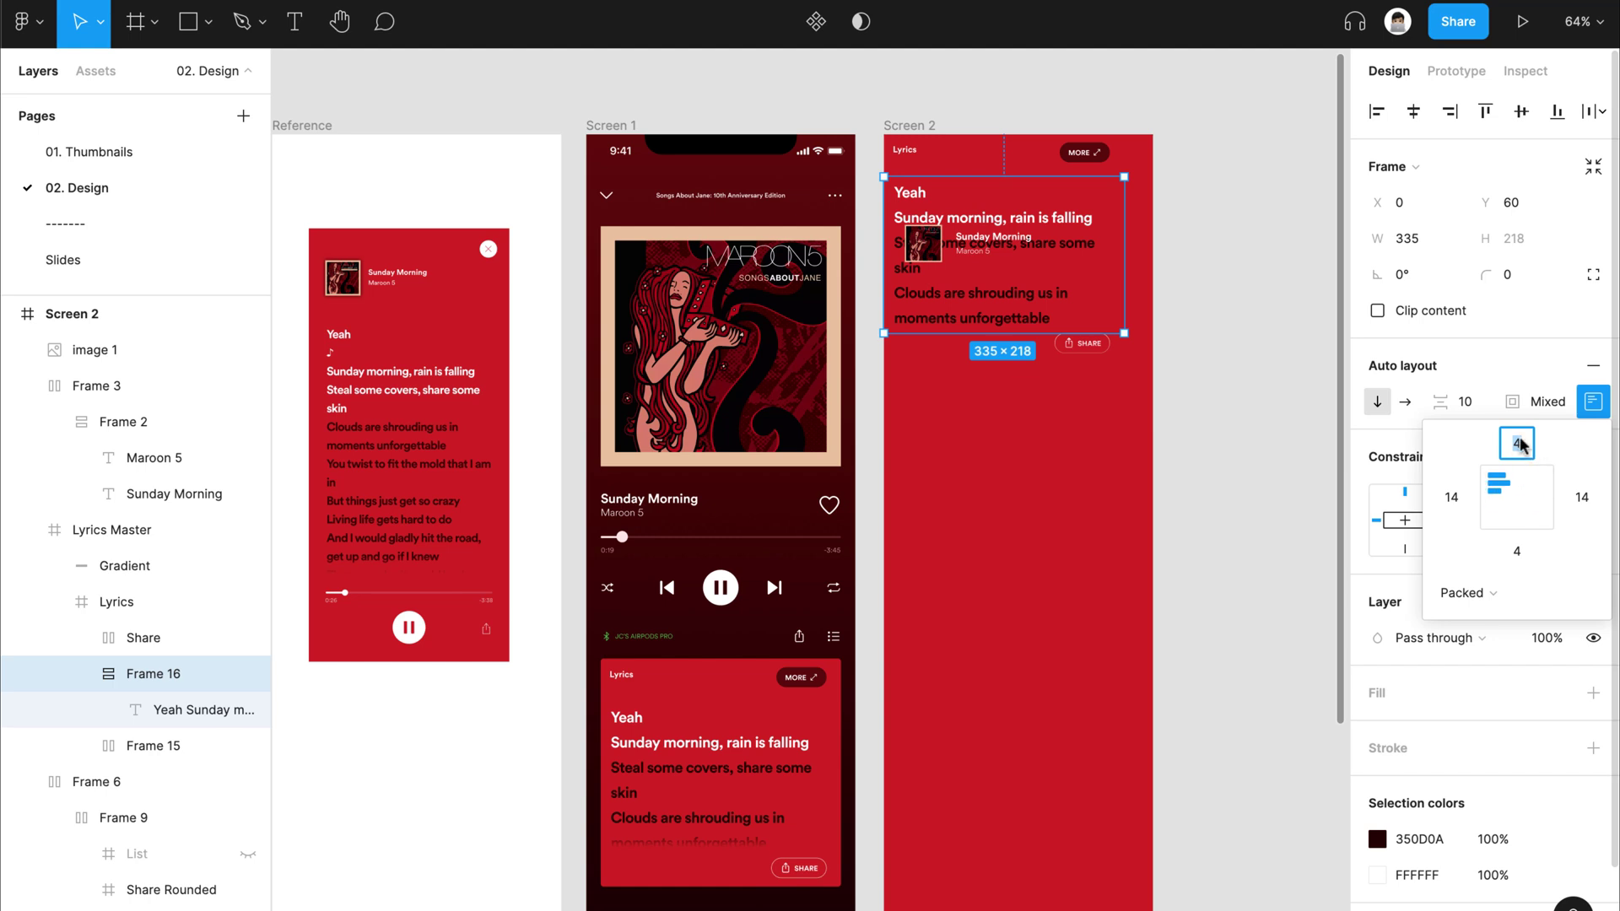
type("44")
key("Return")
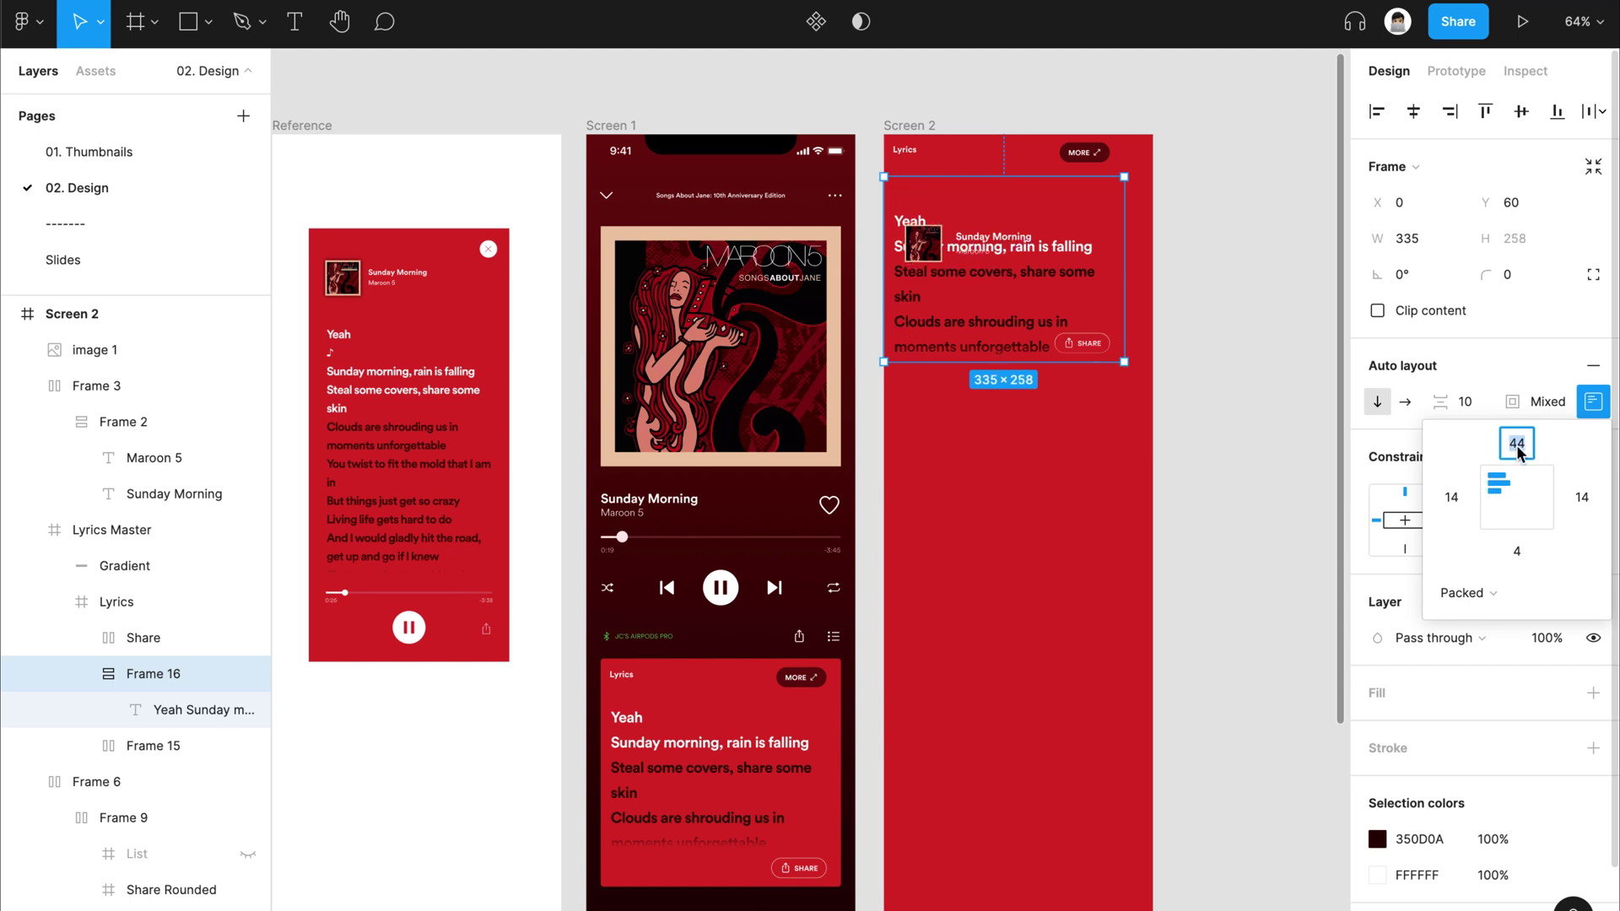
type("100")
key("Return")
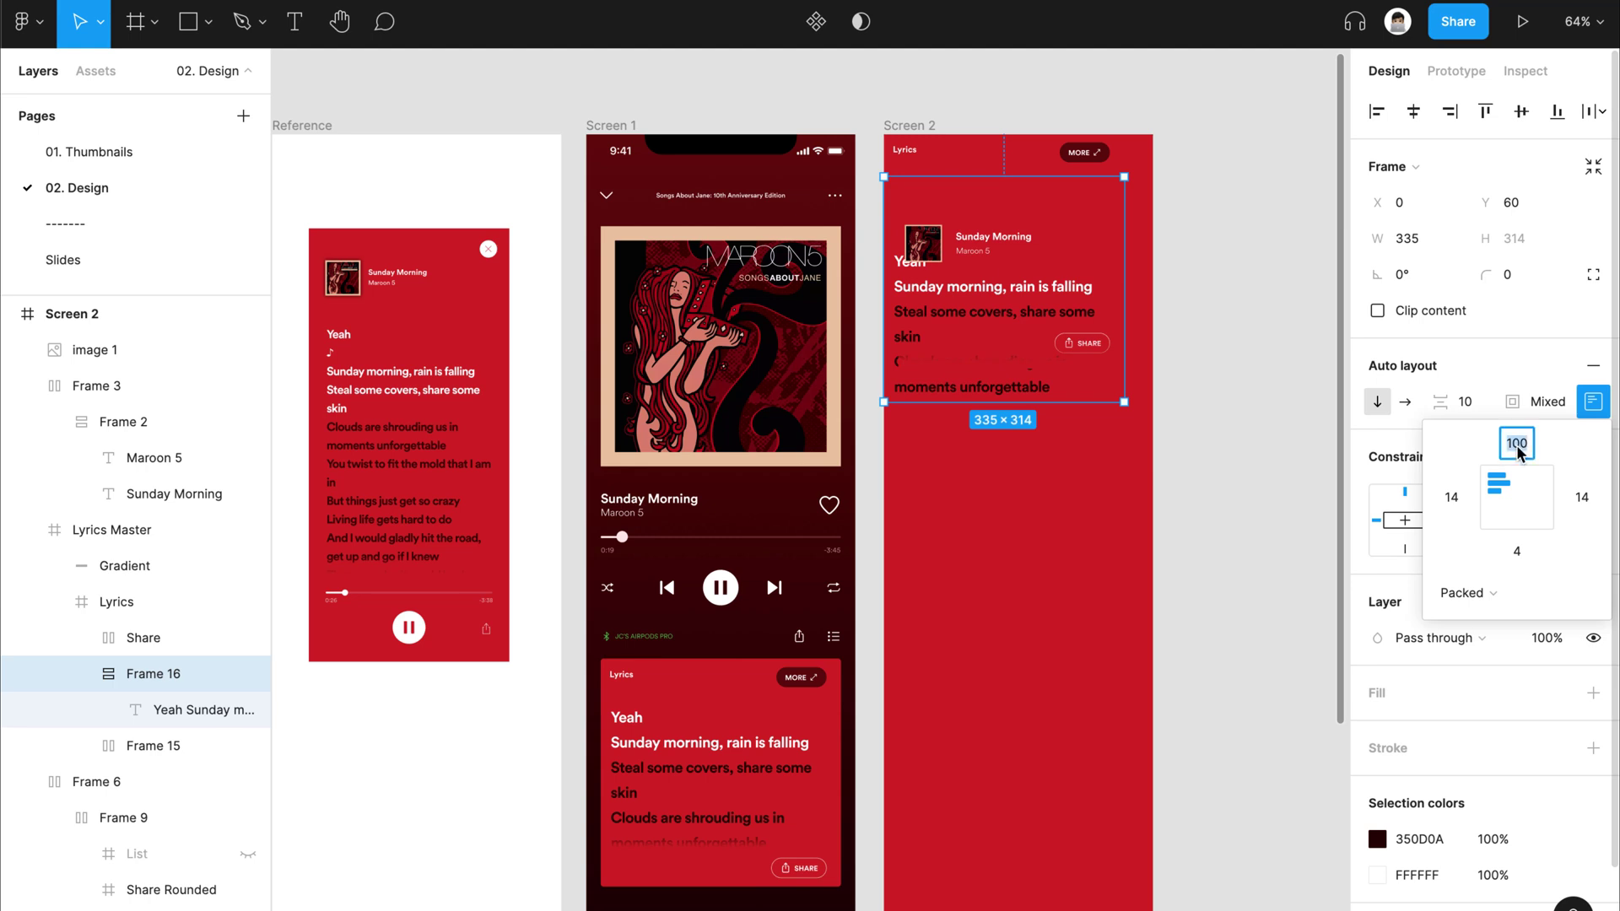
key("Return")
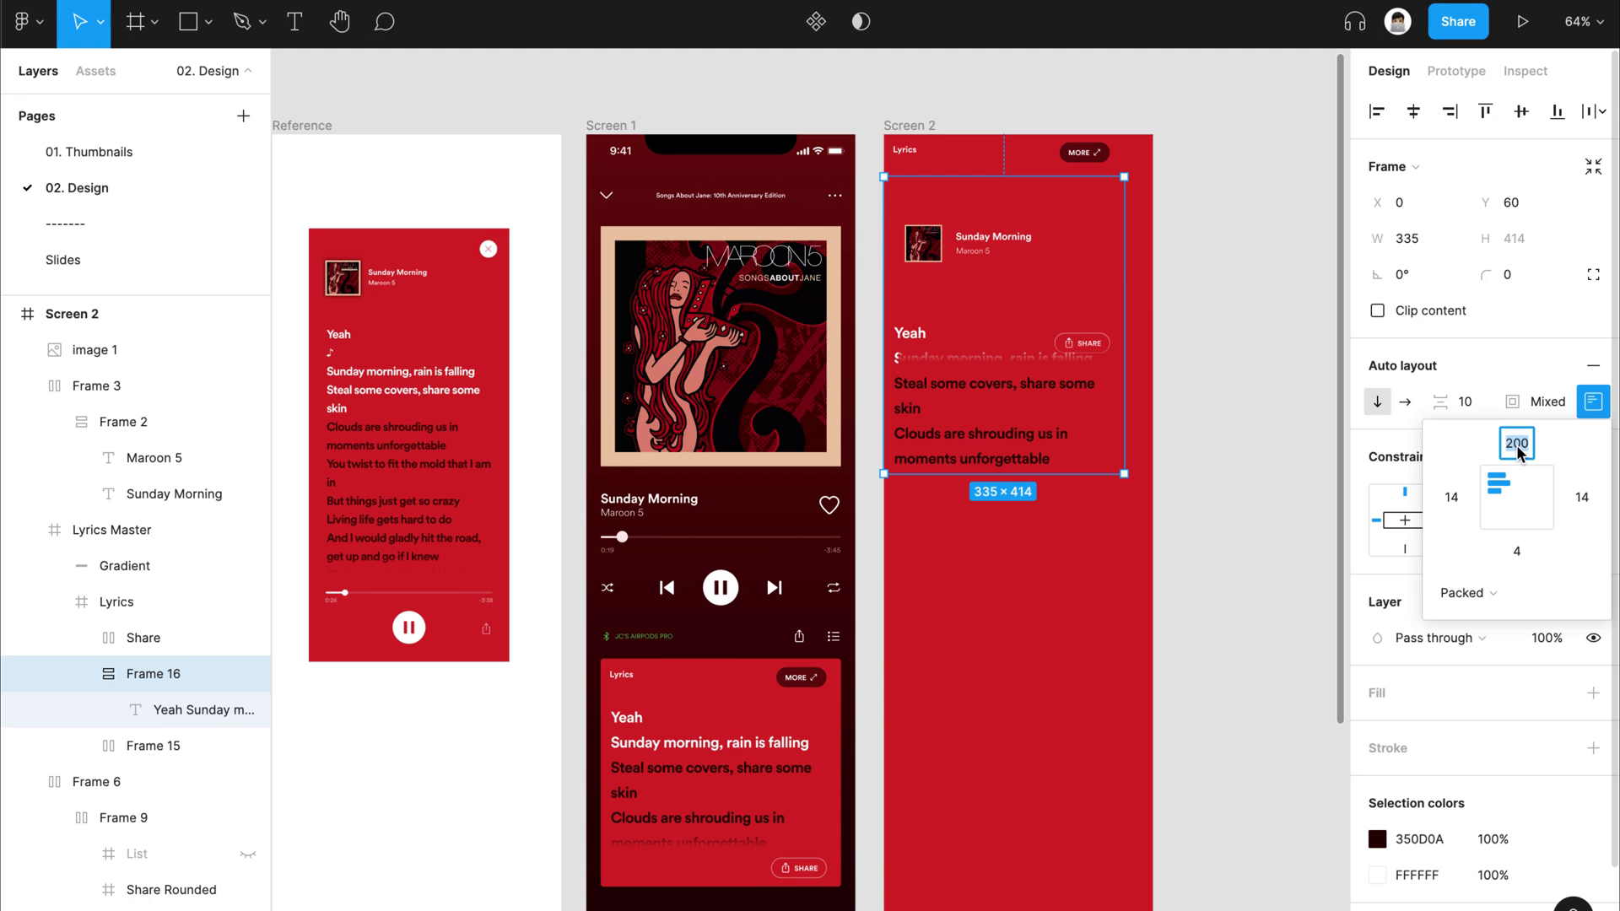
Step: Set the padding of Screen 2's lyrics text frame to 164 at the top and 20 on the left
type("164")
key("Return")
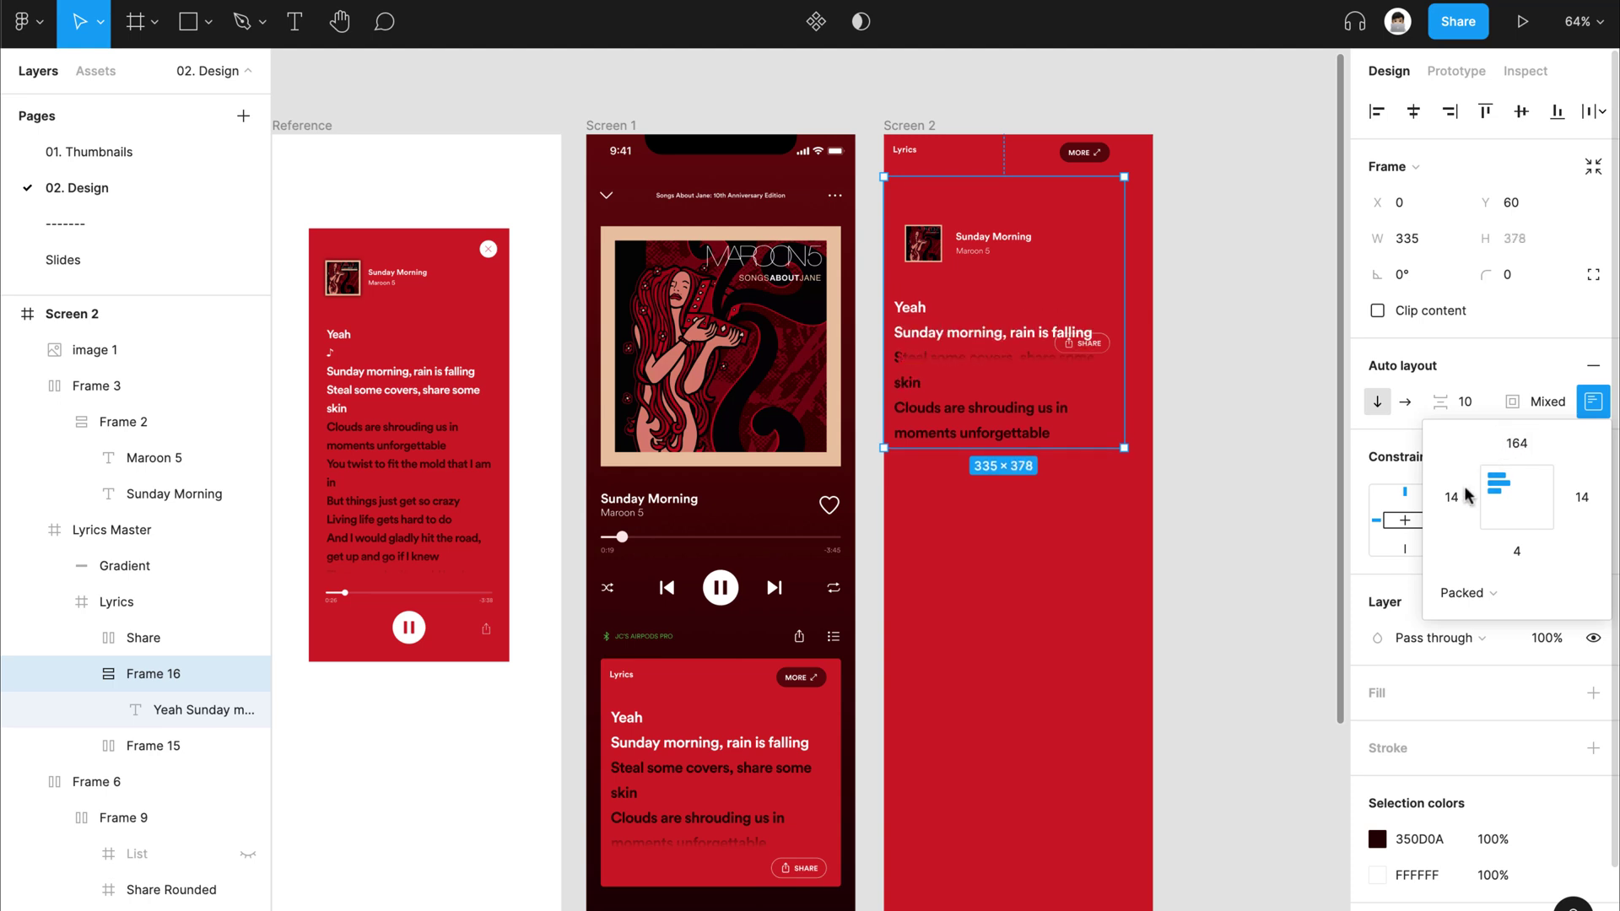
type("20")
key("Return")
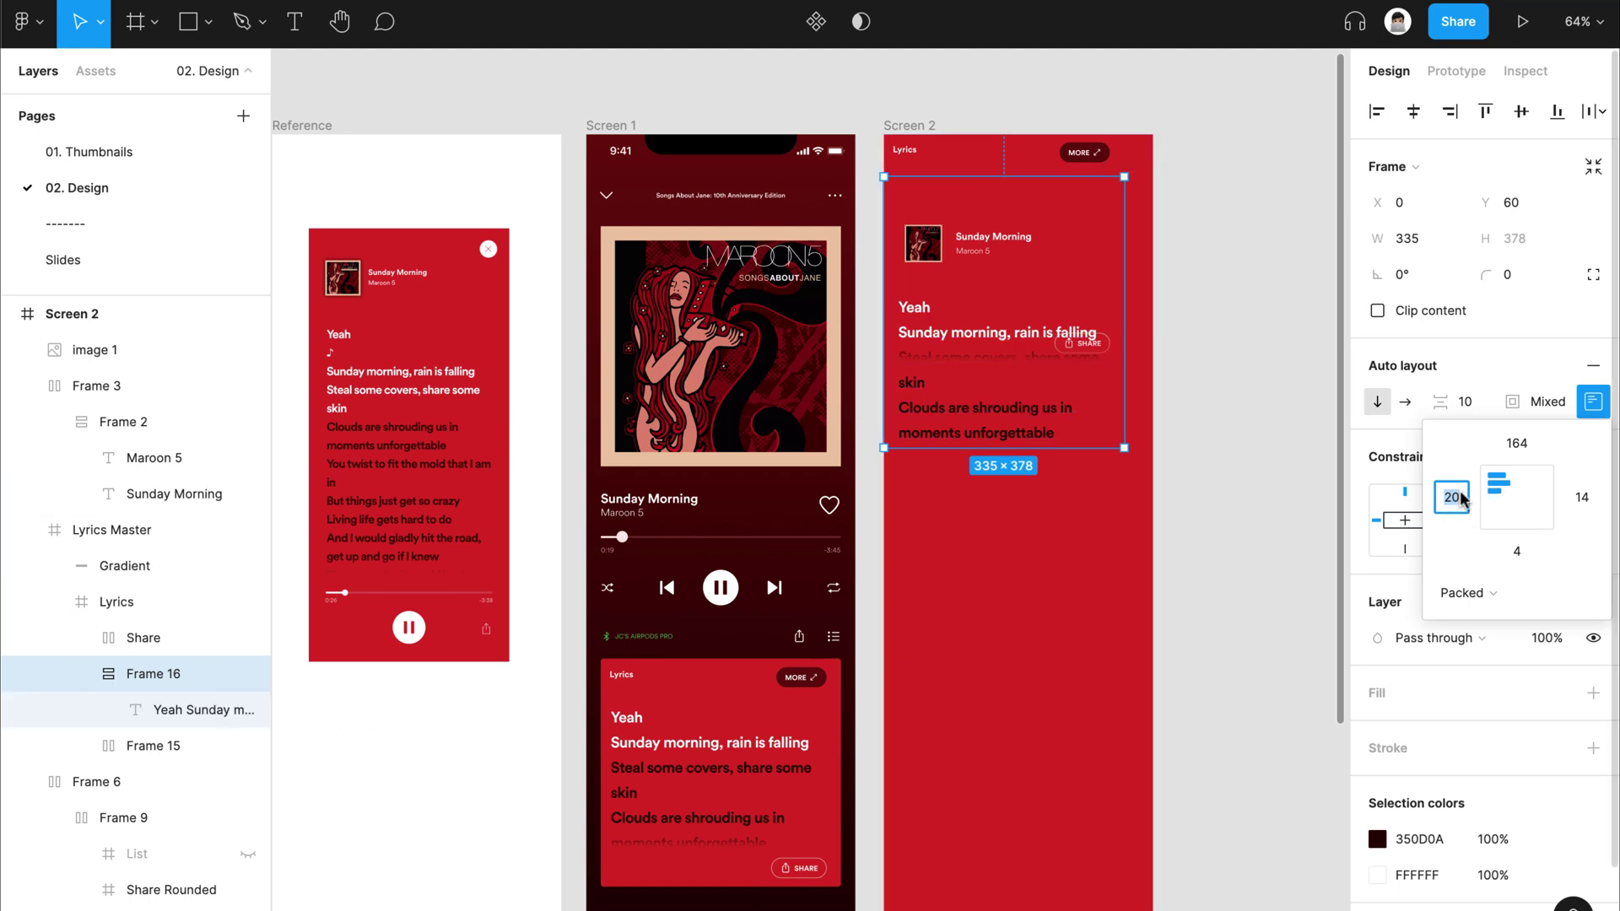
Step: Set the lyrics text frame's left padding to 32, after trying 40, and widen the frame to 375, Screen 2's full width
type("40")
key("Return")
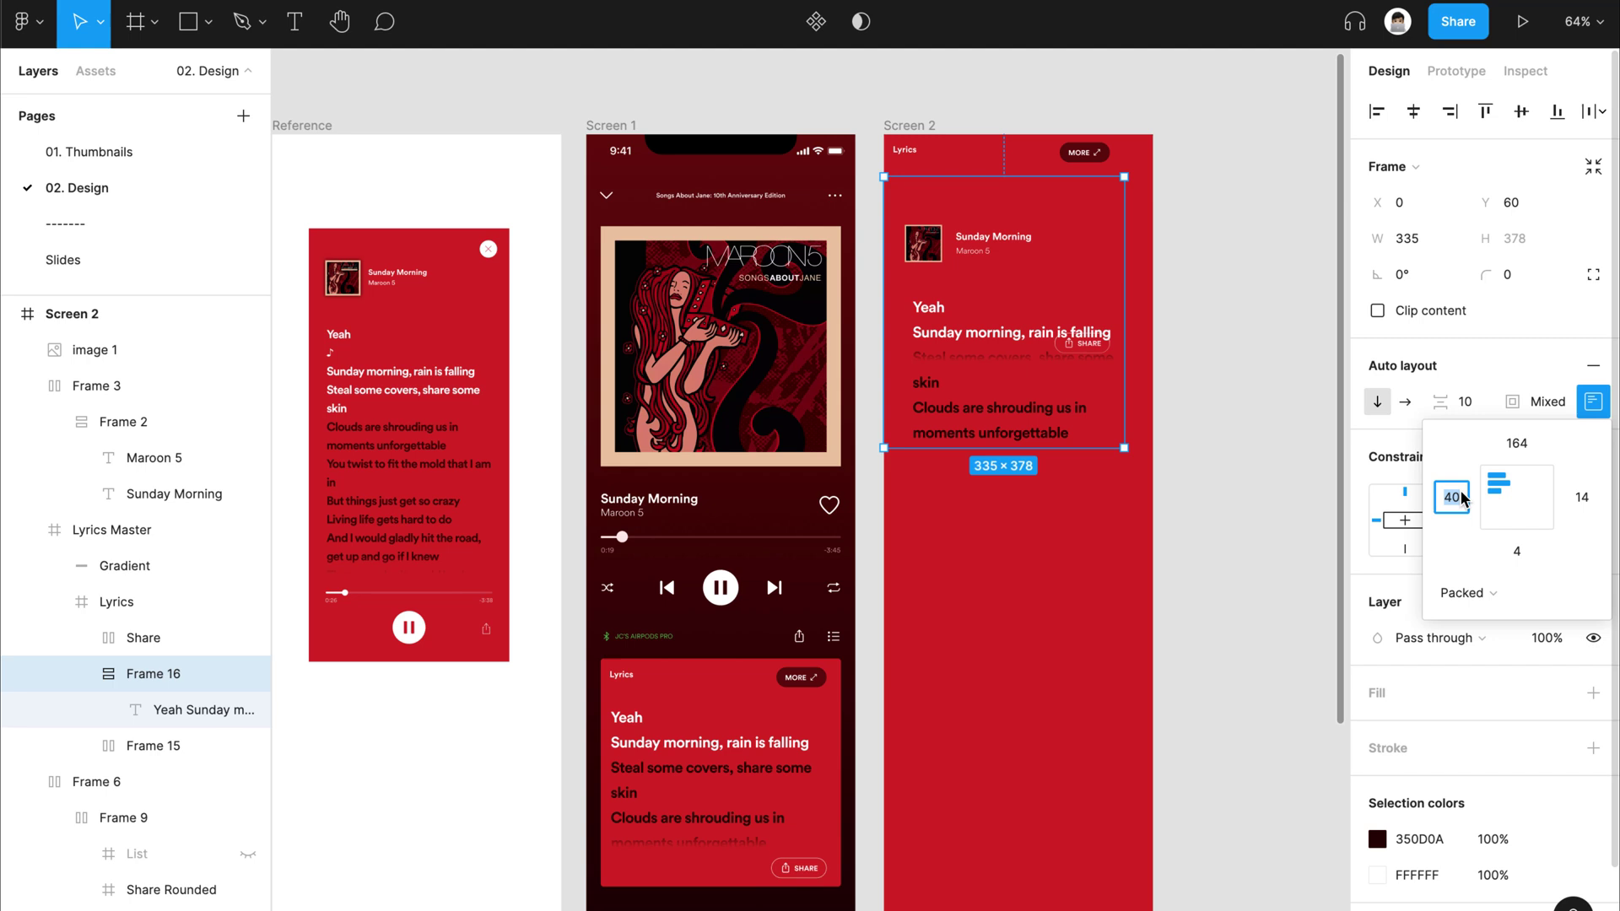
key("Return")
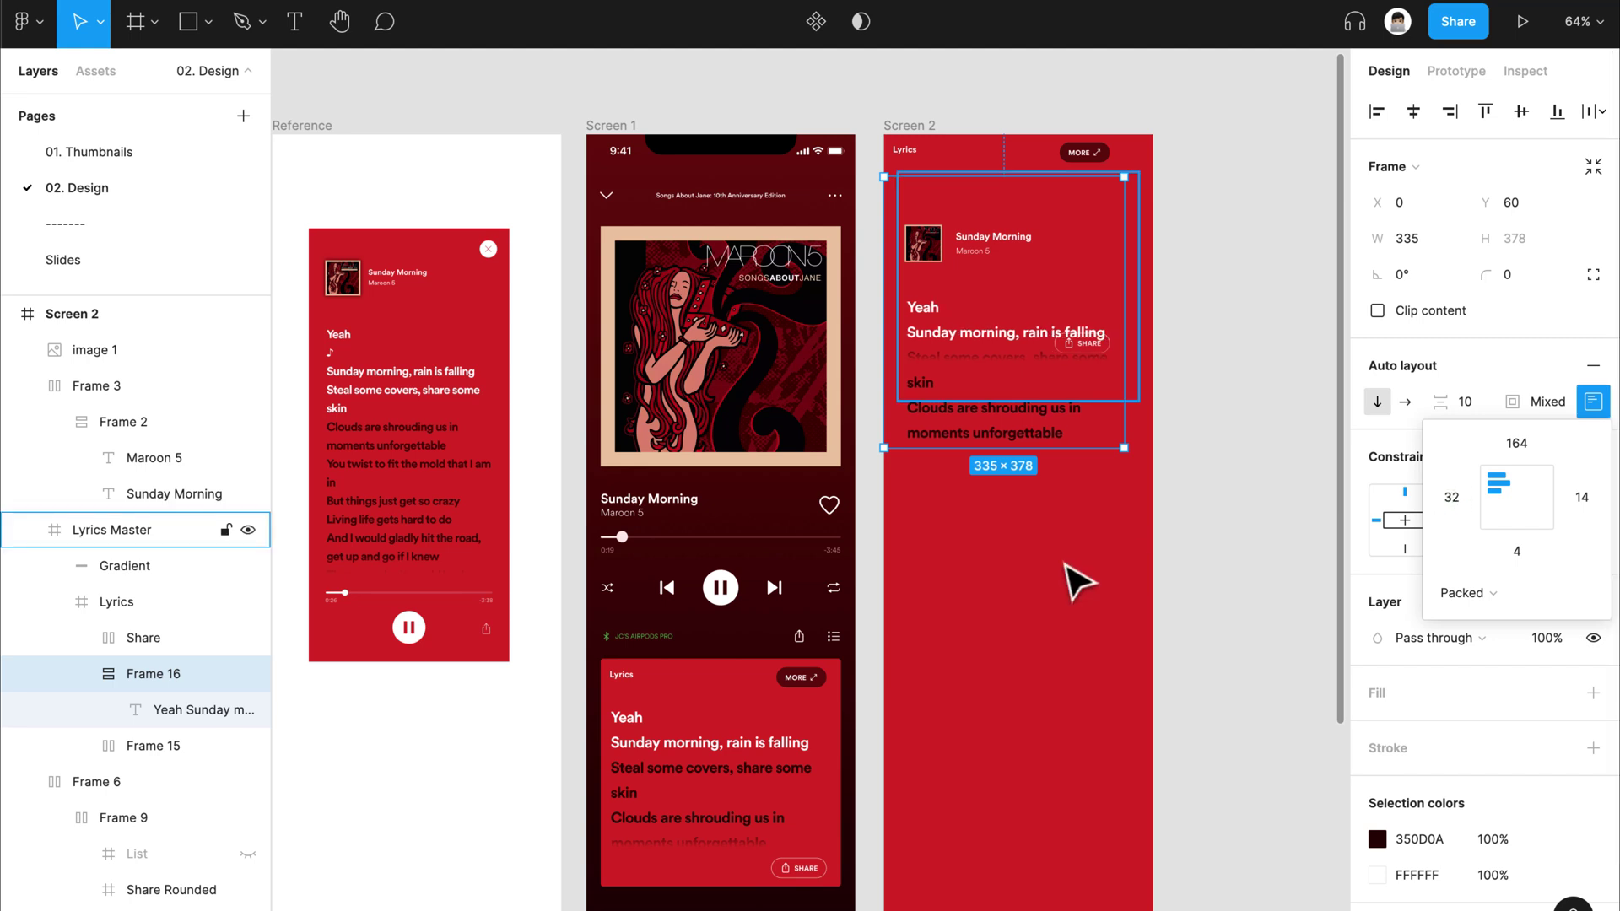
left_click_drag(1128, 431, 1149, 431)
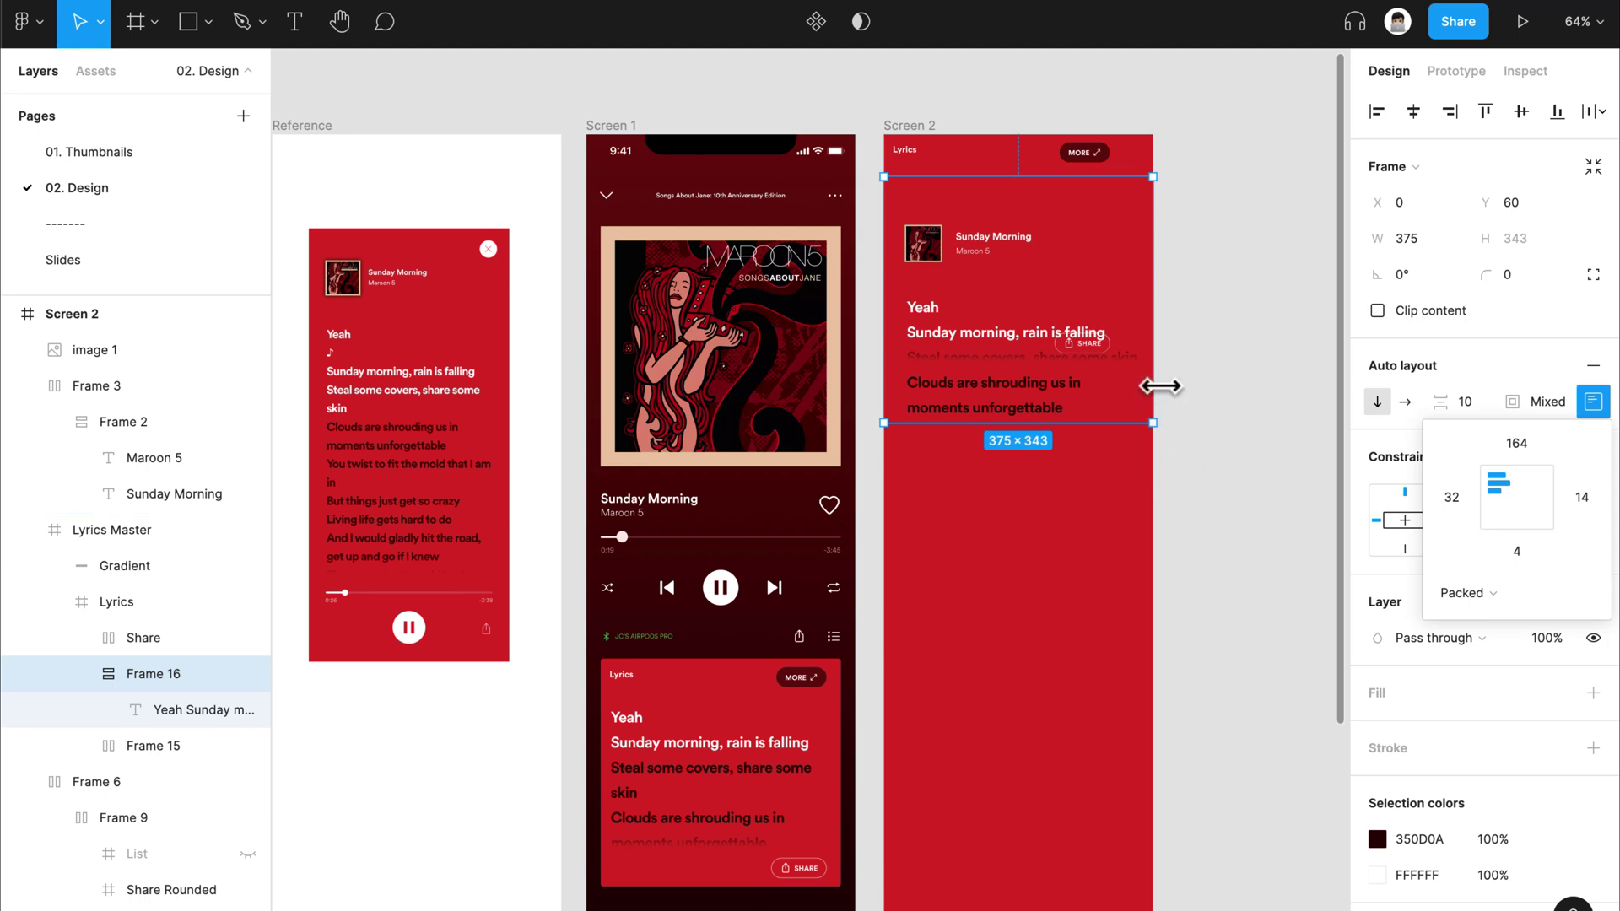
left_click(1217, 329)
Step: Hide the More button frame inside the header at the top of Screen 2's Lyrics frame
left_click_drag(1217, 329, 1078, 275)
left_click_drag(950, 124, 1122, 251)
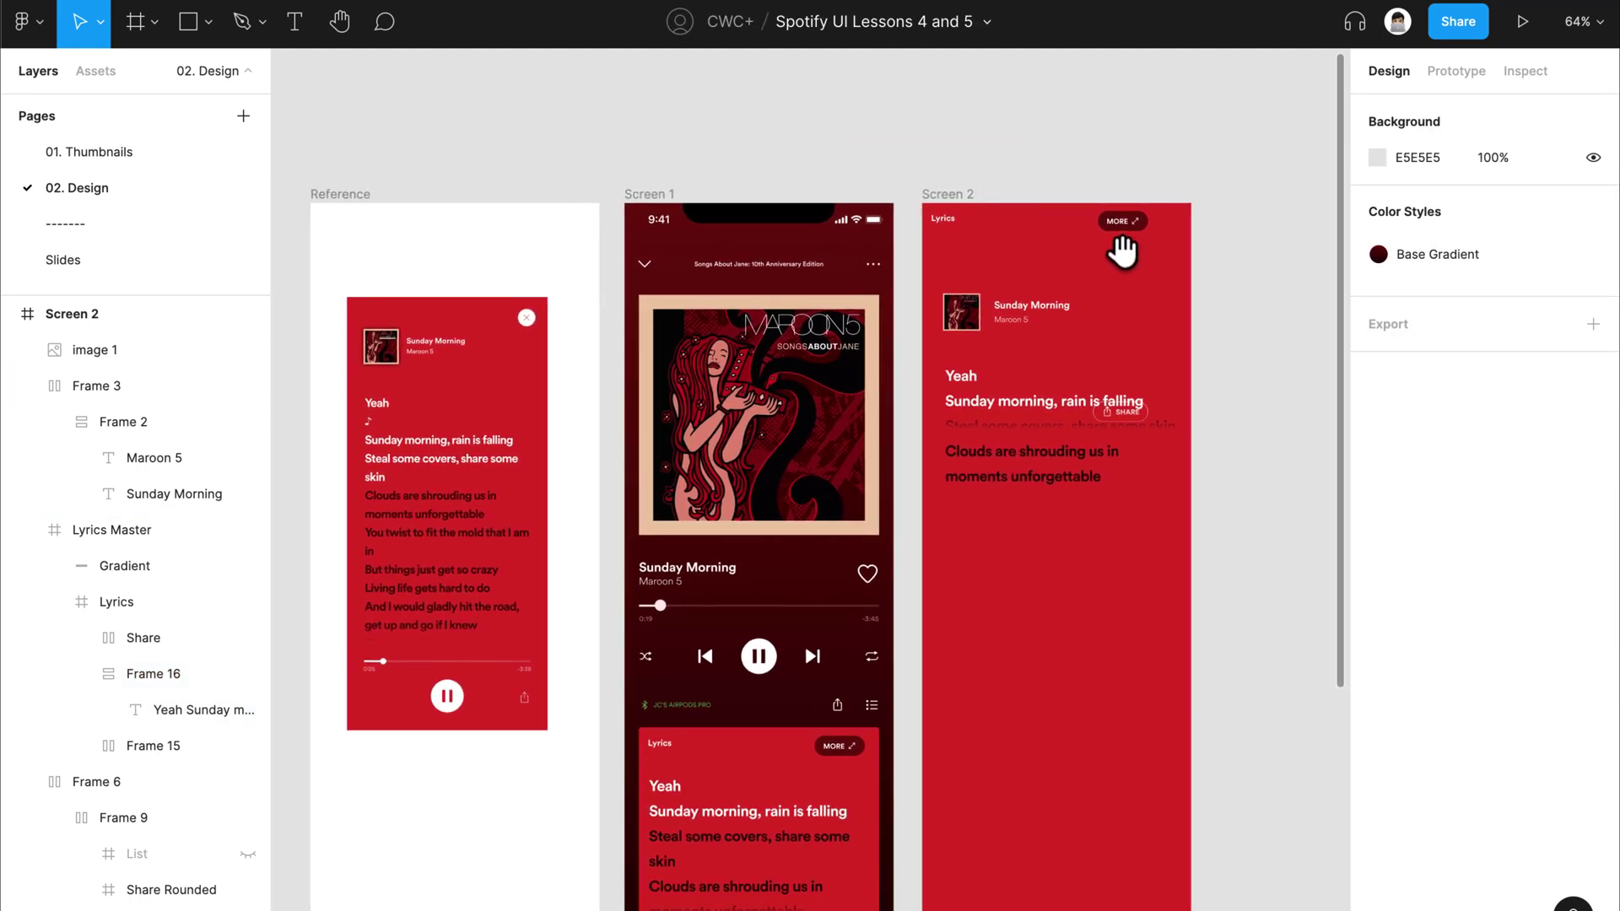
double_click(1121, 226)
double_click(1121, 226)
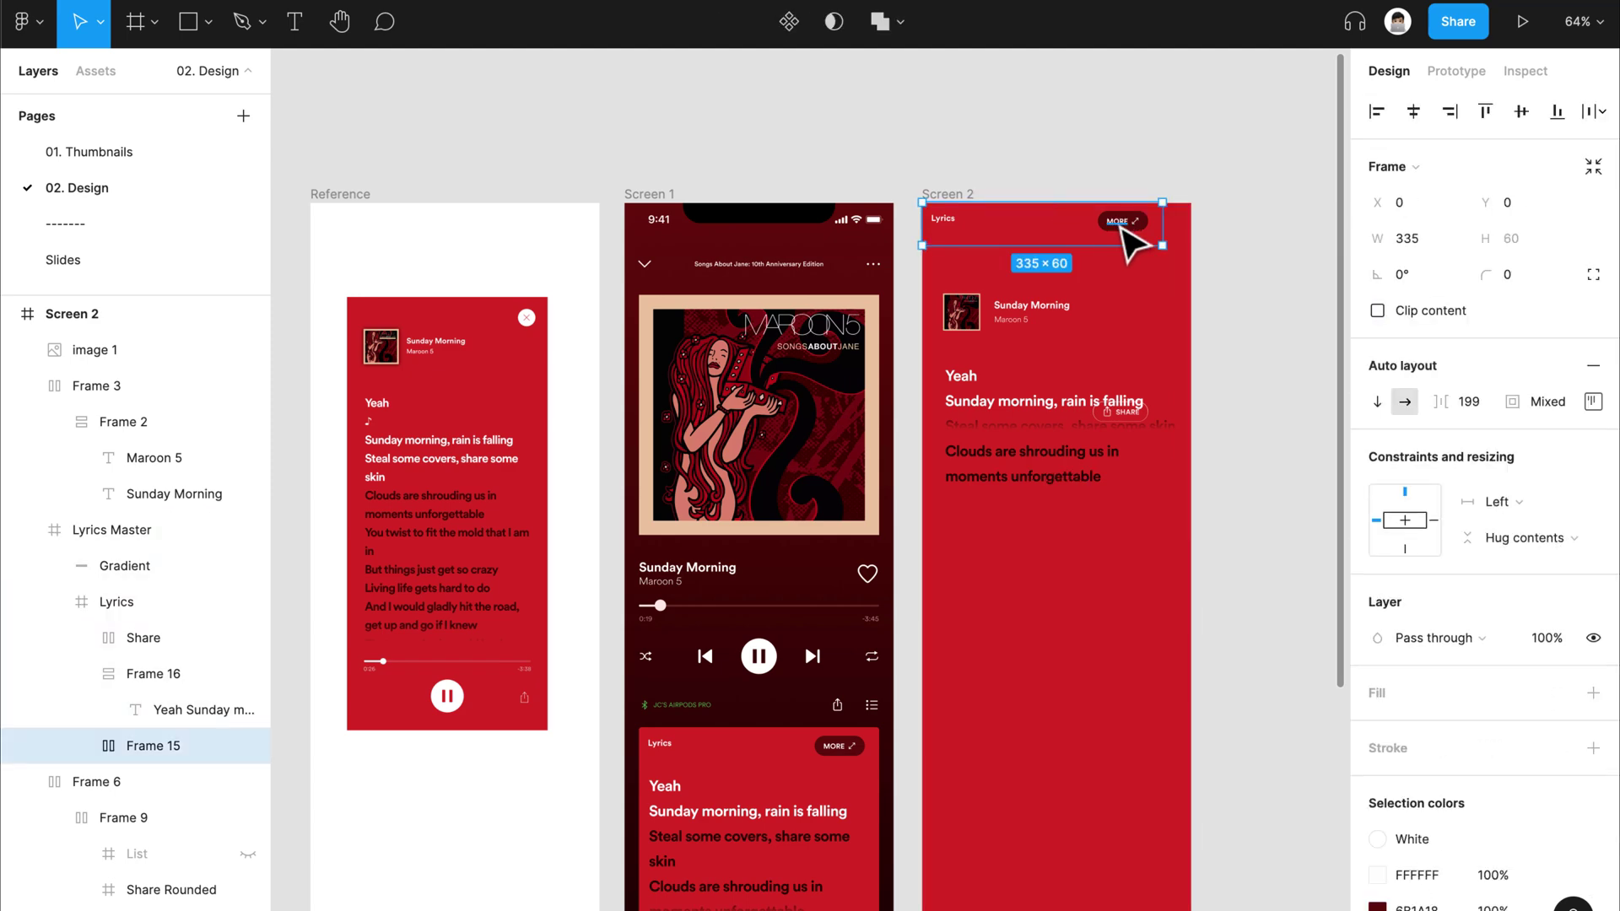
scroll(1135, 245, "up", 5)
double_click(1152, 253)
scroll(1156, 254, "down", 6)
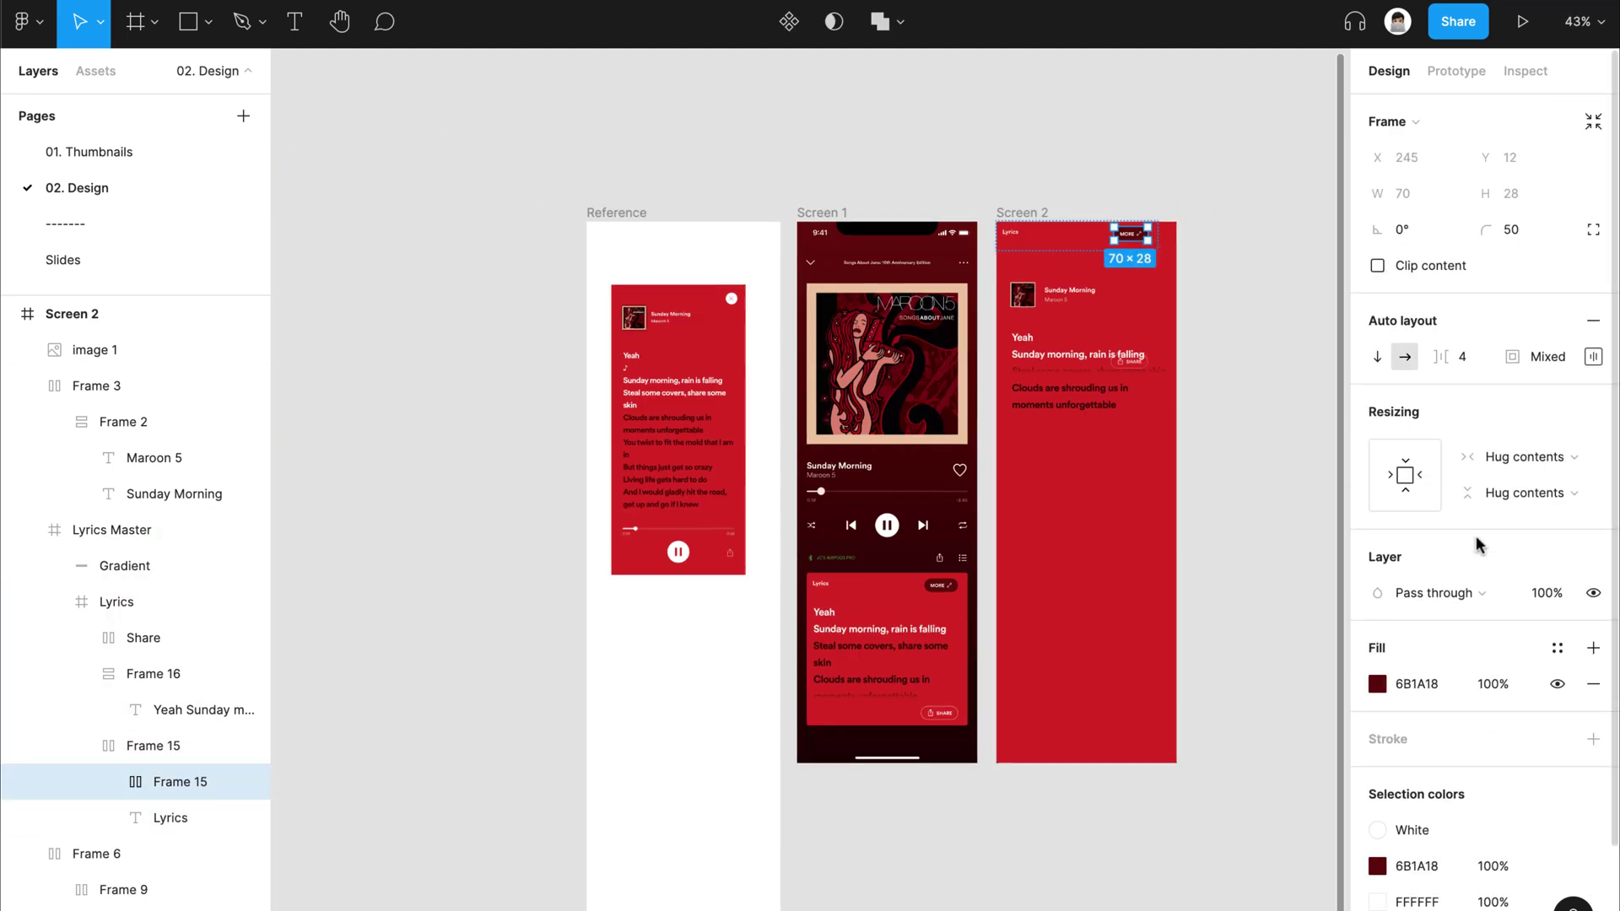
left_click(248, 782)
Step: Hide the whole header frame (outer Frame 15) that holds the Lyrics title on Screen 2
scroll(1074, 343, "up", 5)
left_click(986, 181)
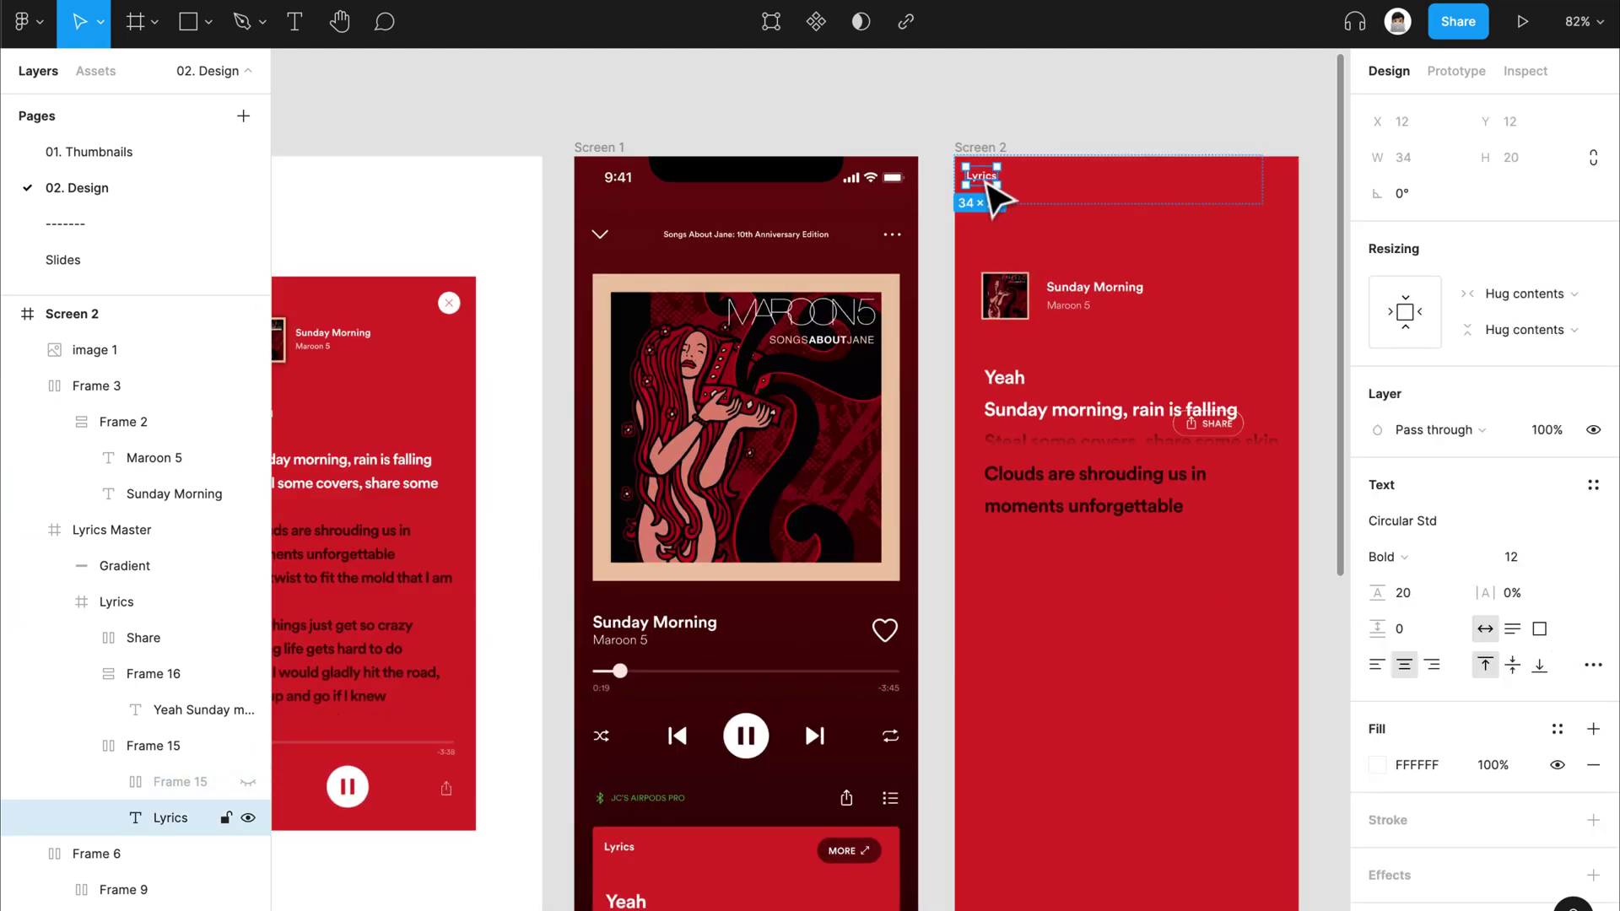
left_click(1073, 203)
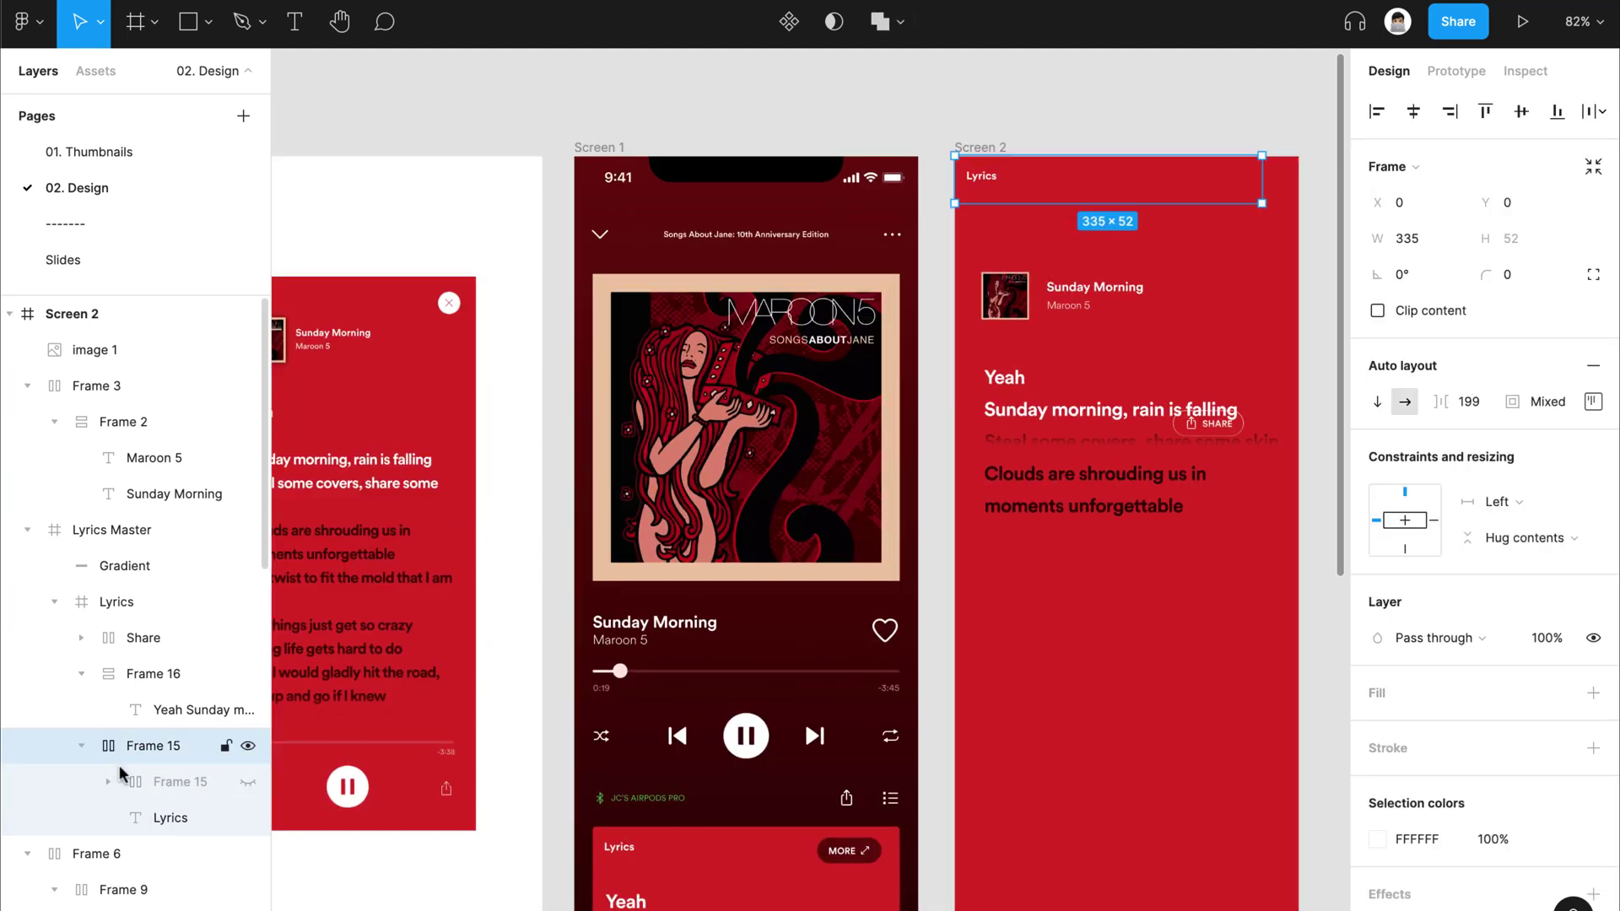
left_click(249, 751)
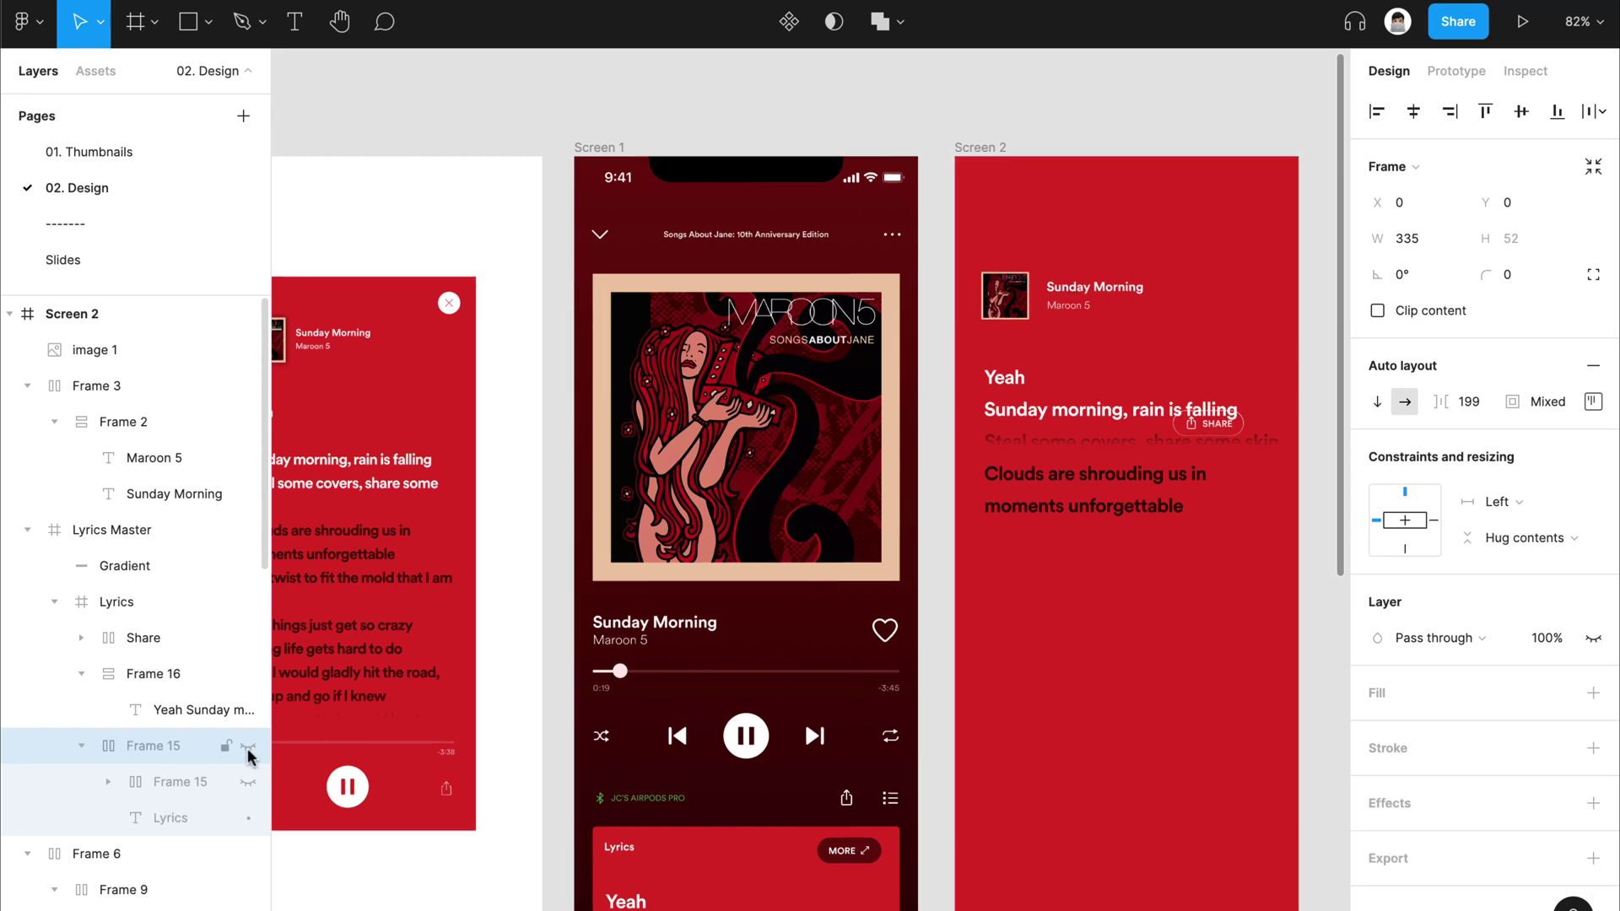
left_click(1135, 206)
left_click(1180, 114)
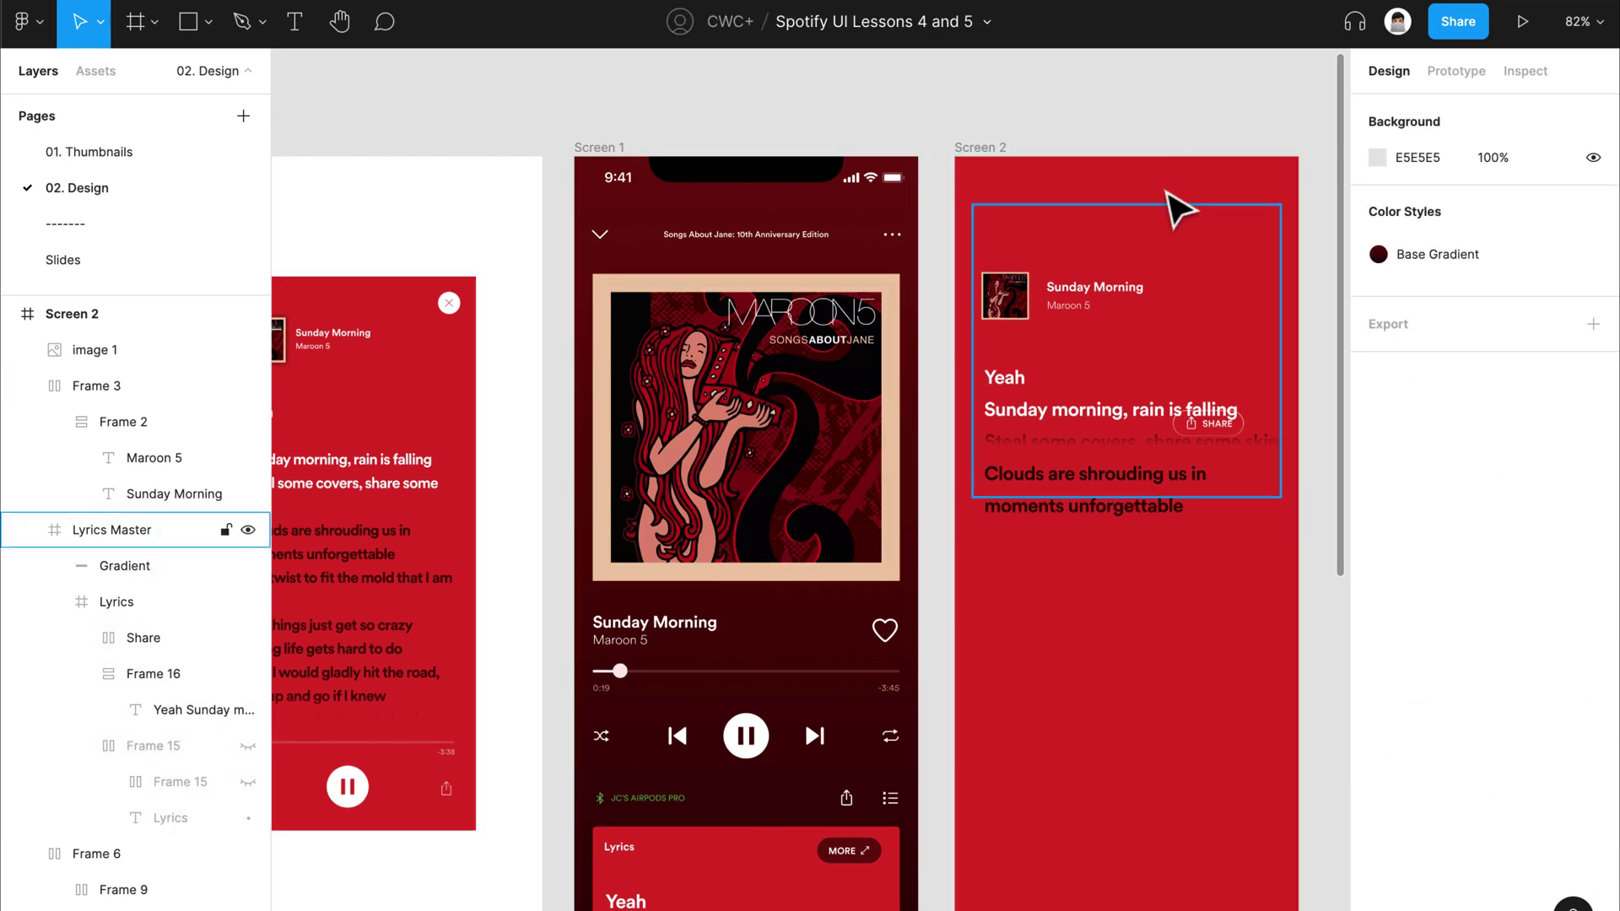
Step: Hide the Gradient layer that covers the third lyrics line inside Screen 2's Lyrics Master frame
left_click(1165, 226)
left_click_drag(1153, 237, 1052, 161)
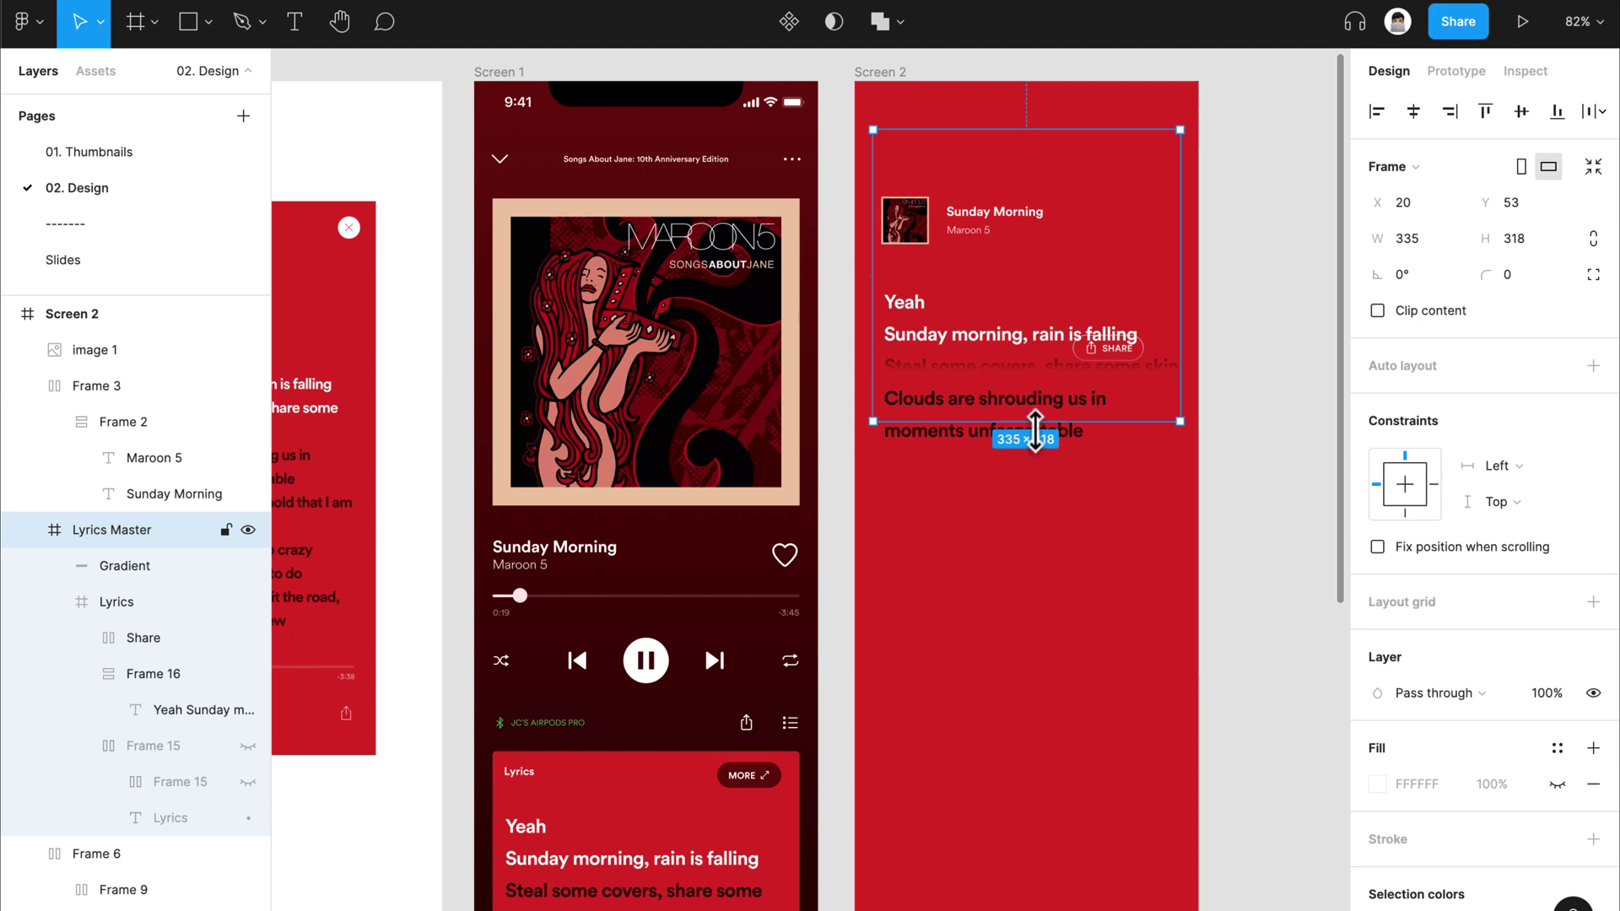
left_click(1030, 372)
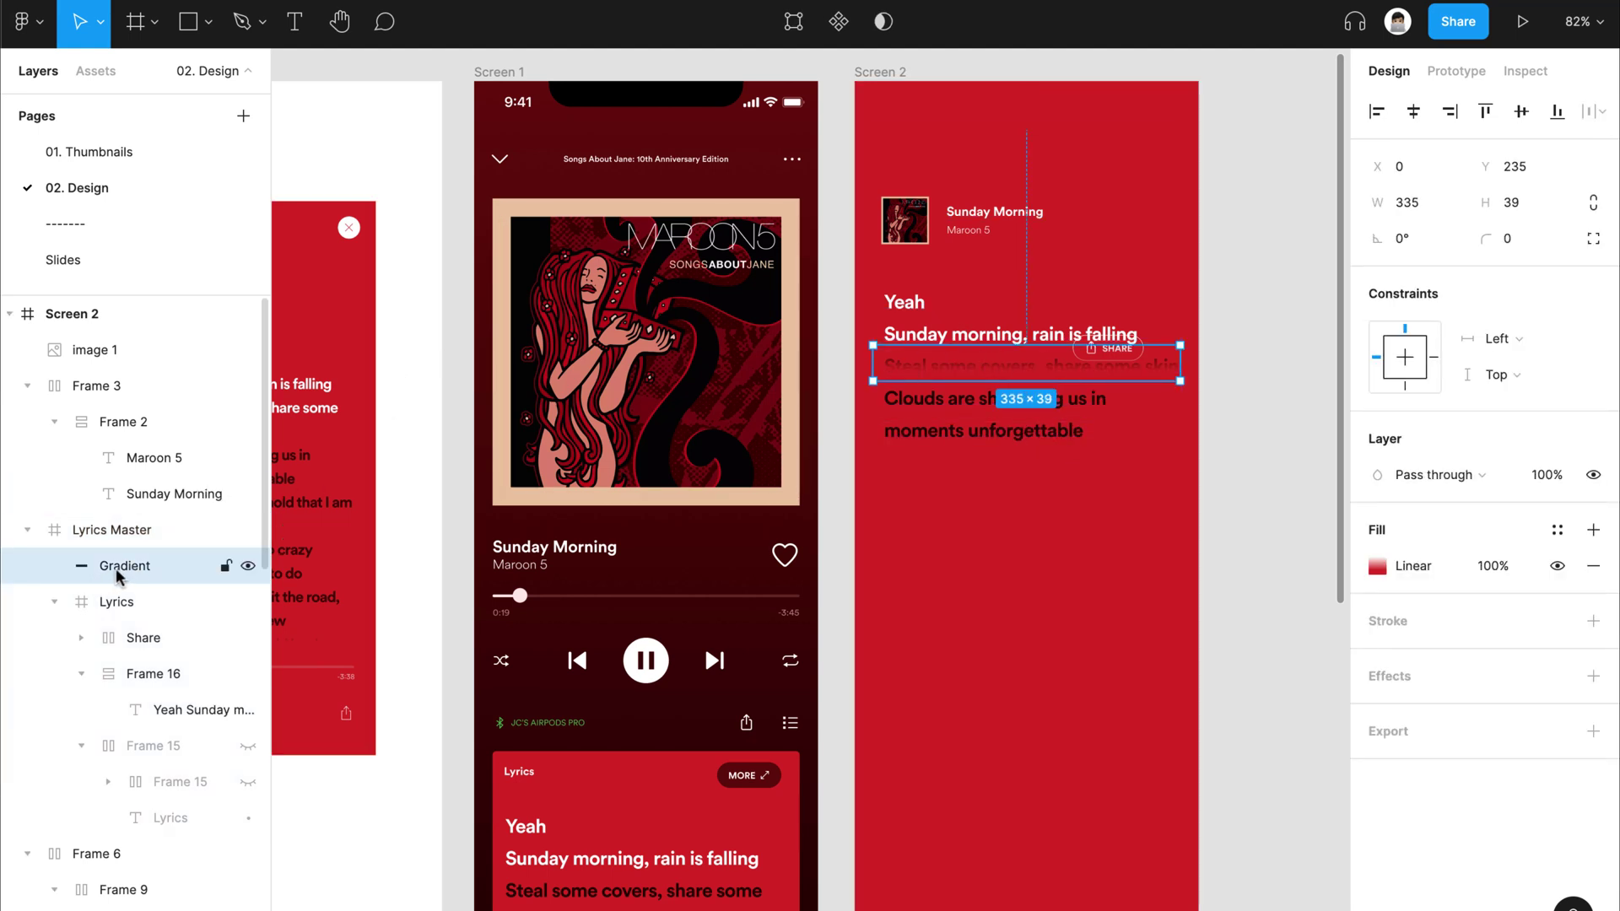
left_click(249, 566)
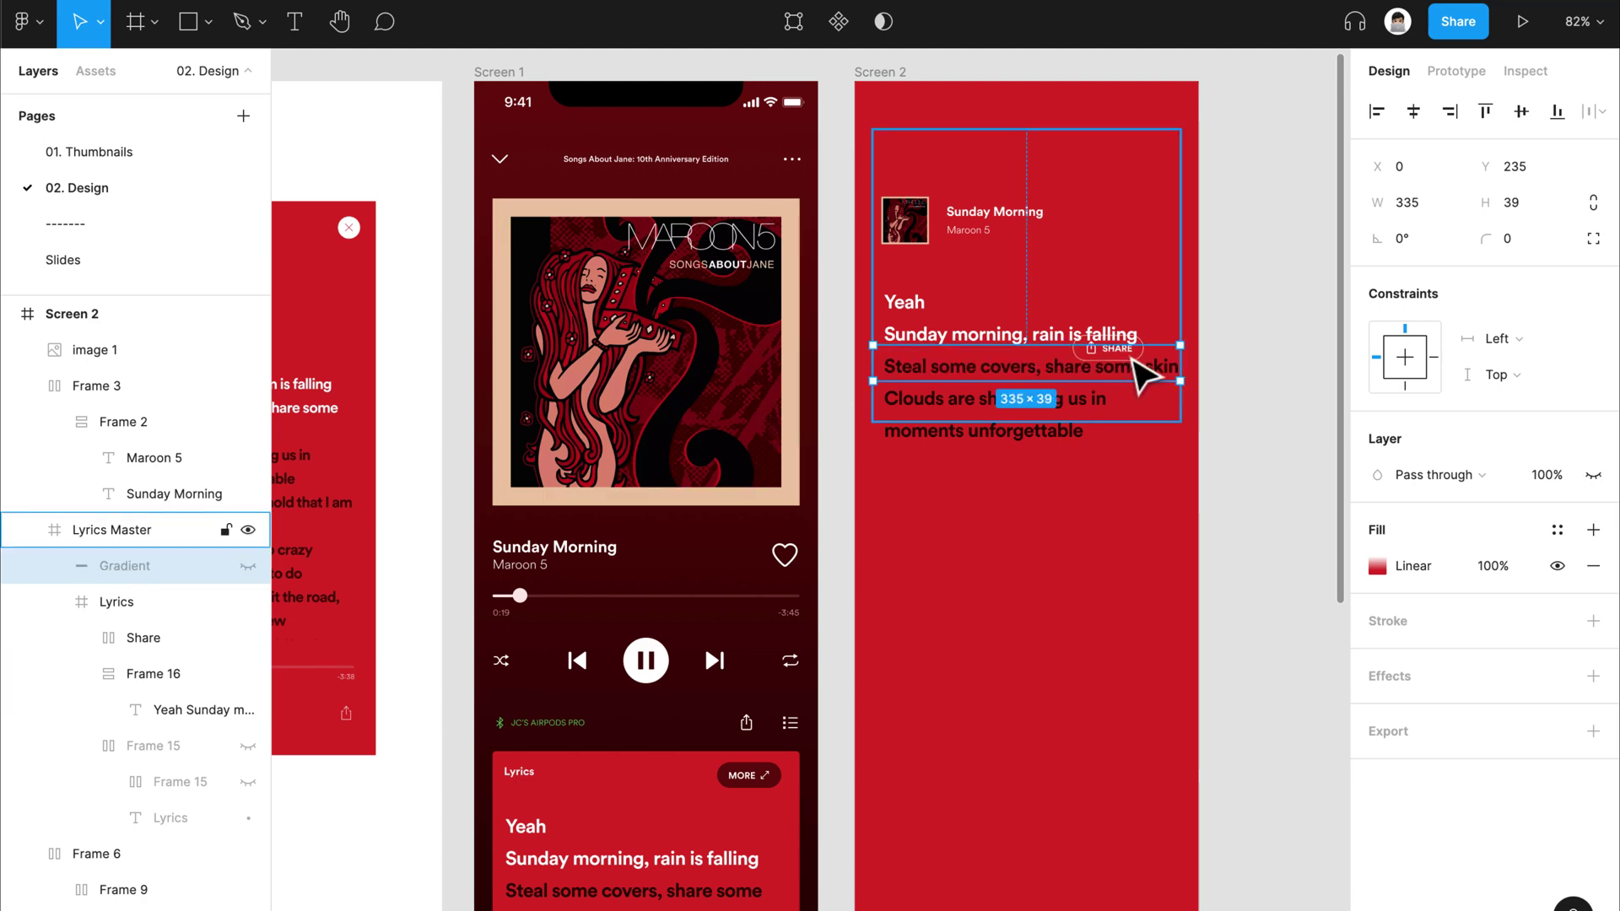
scroll(676, 571, "left", 3)
scroll(669, 568, "right", 3)
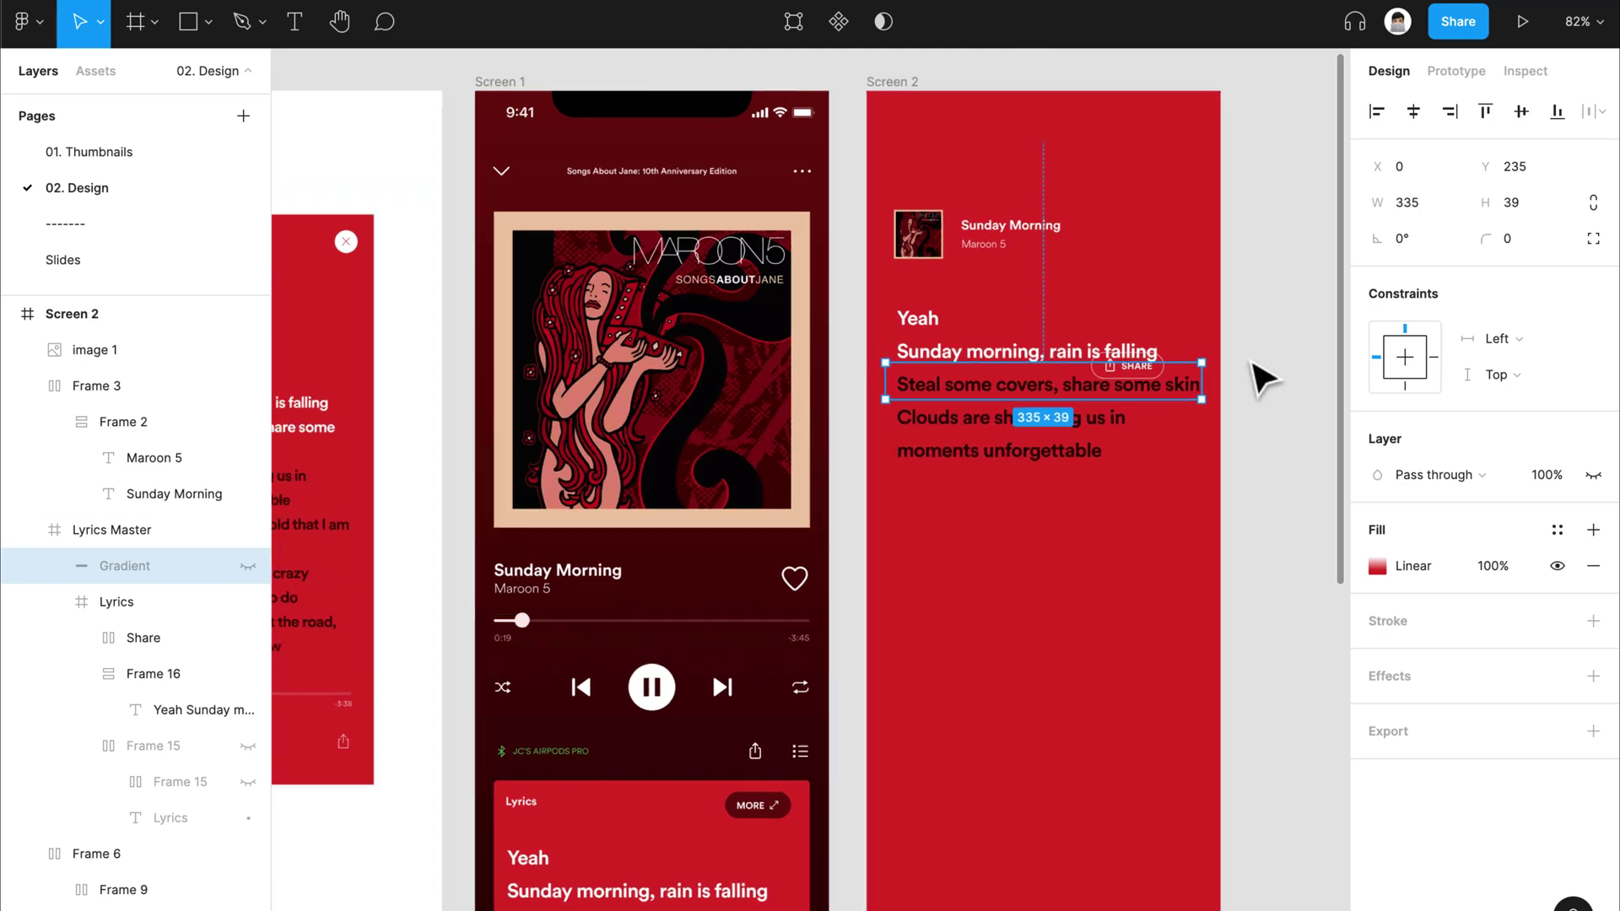
Step: Hide the Share button overlapping the lyrics text inside Screen 2's Lyrics frame
scroll(1257, 371, "up", 5)
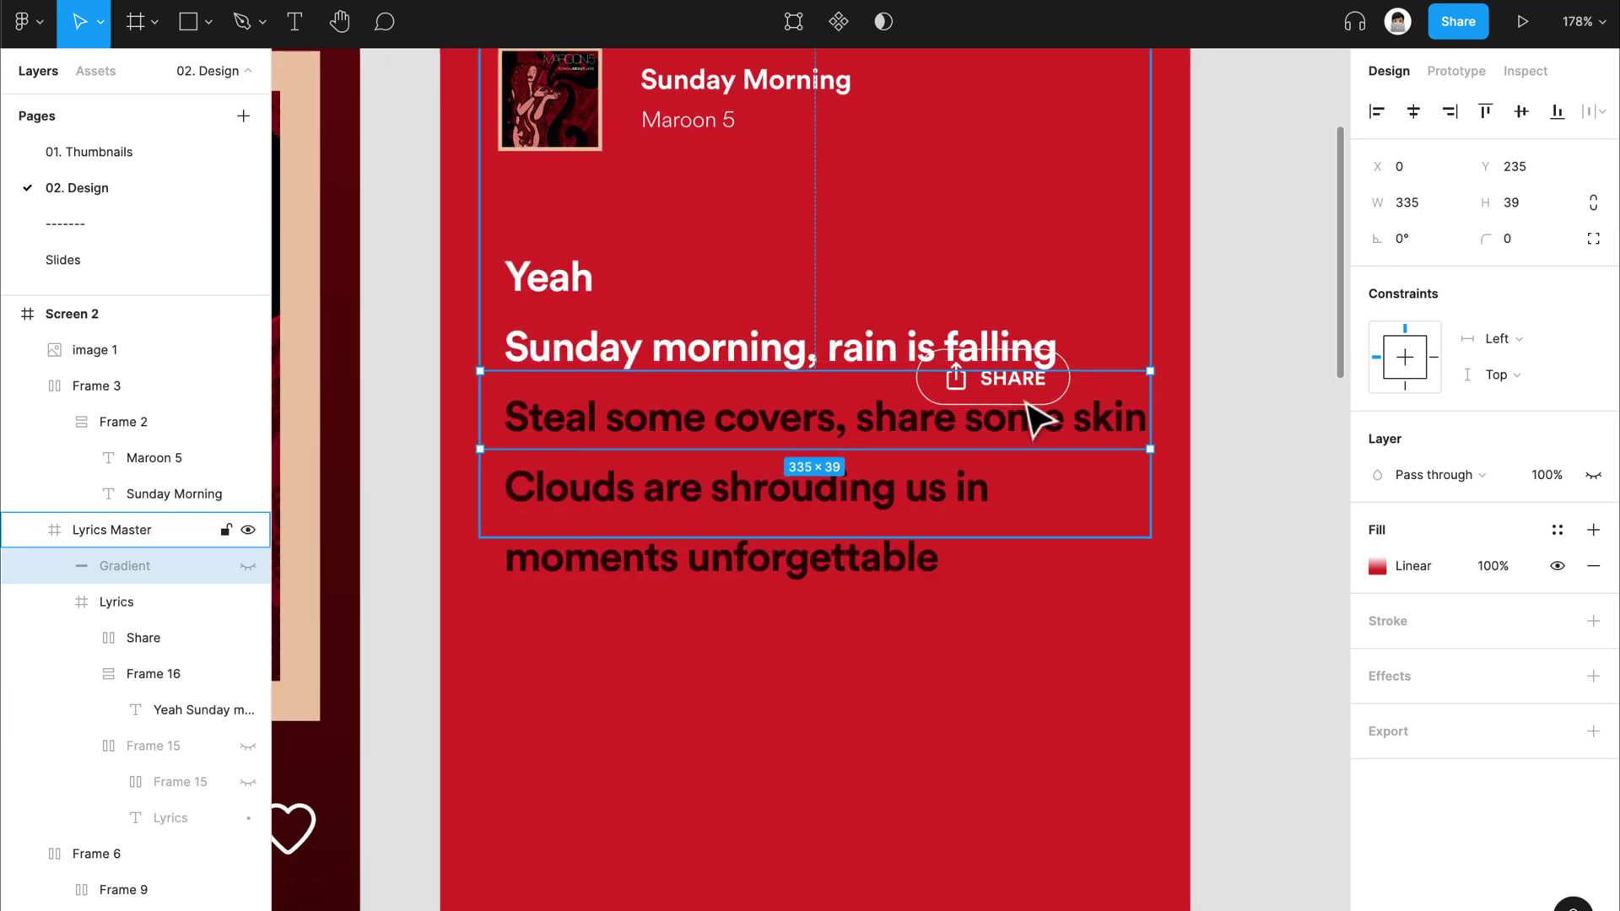
left_click(133, 636)
left_click(249, 638)
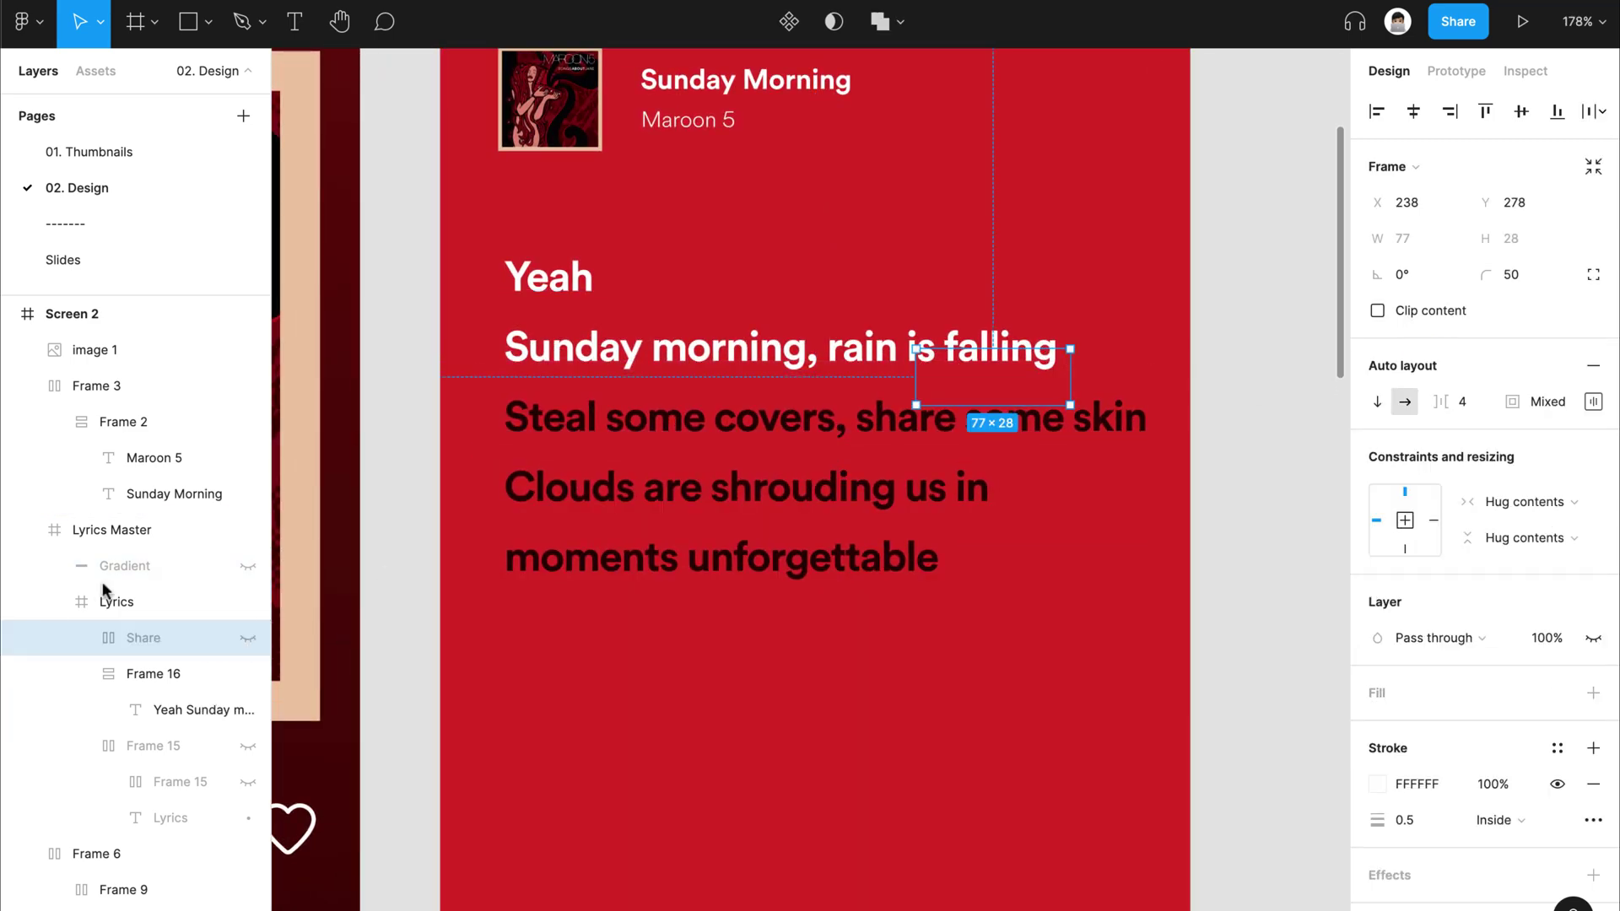
scroll(1012, 525, "down", 2)
left_click(955, 517)
scroll(826, 438, "down", 4)
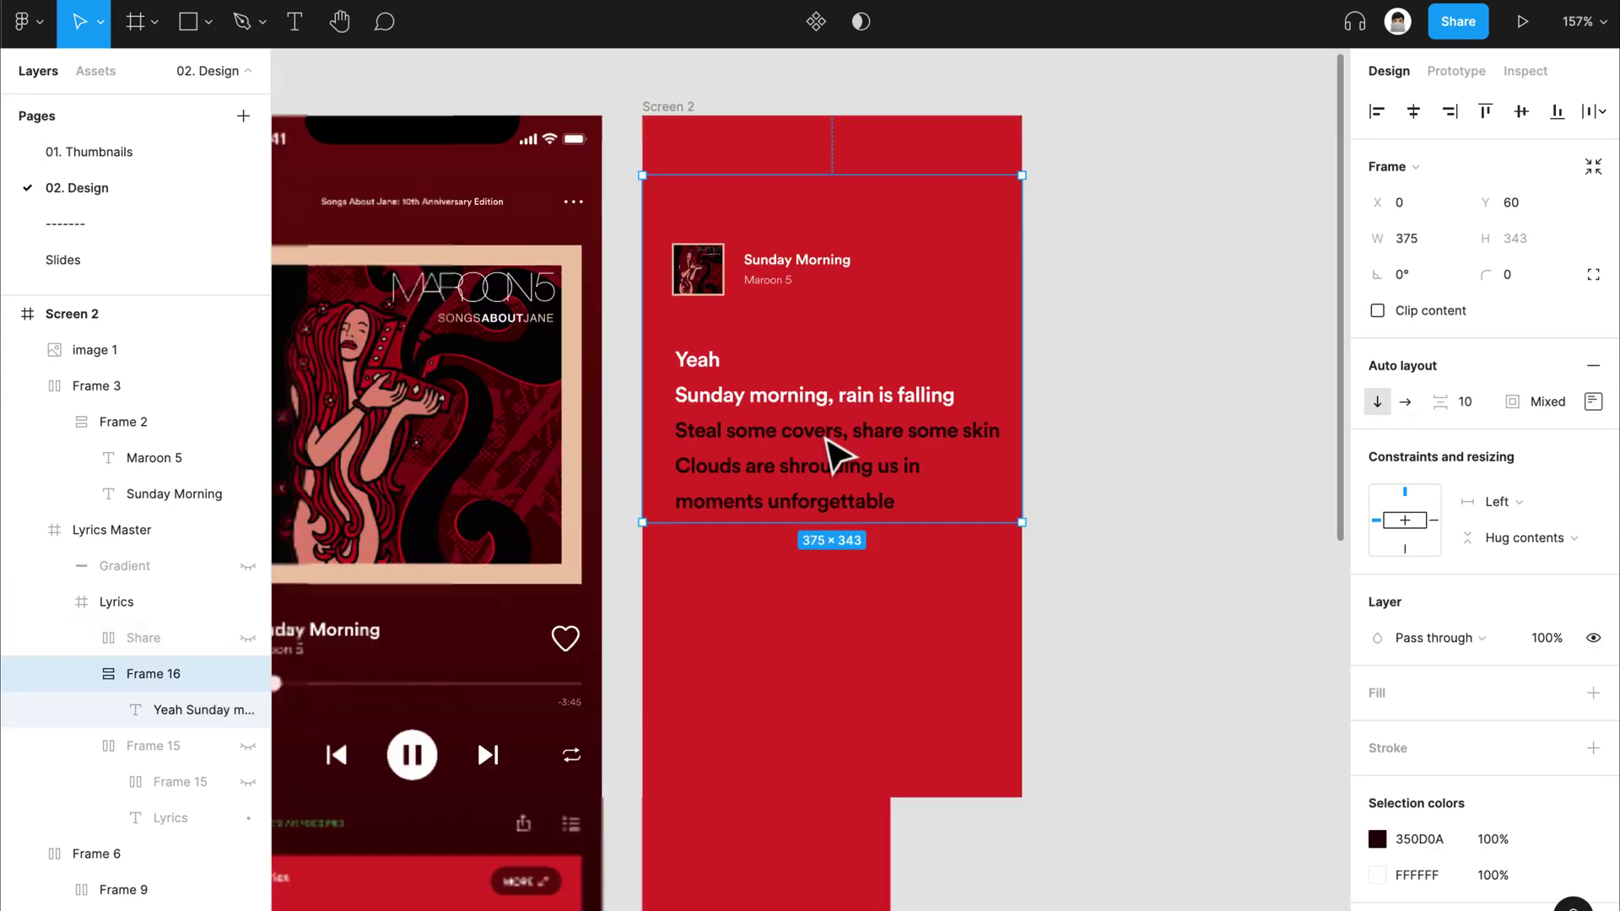
Step: Search Google in the browser for "sunday morning lyrics" and copy the lines from "You twist to fit the mold" through "And I never want to leave"
scroll(831, 460, "down", 2)
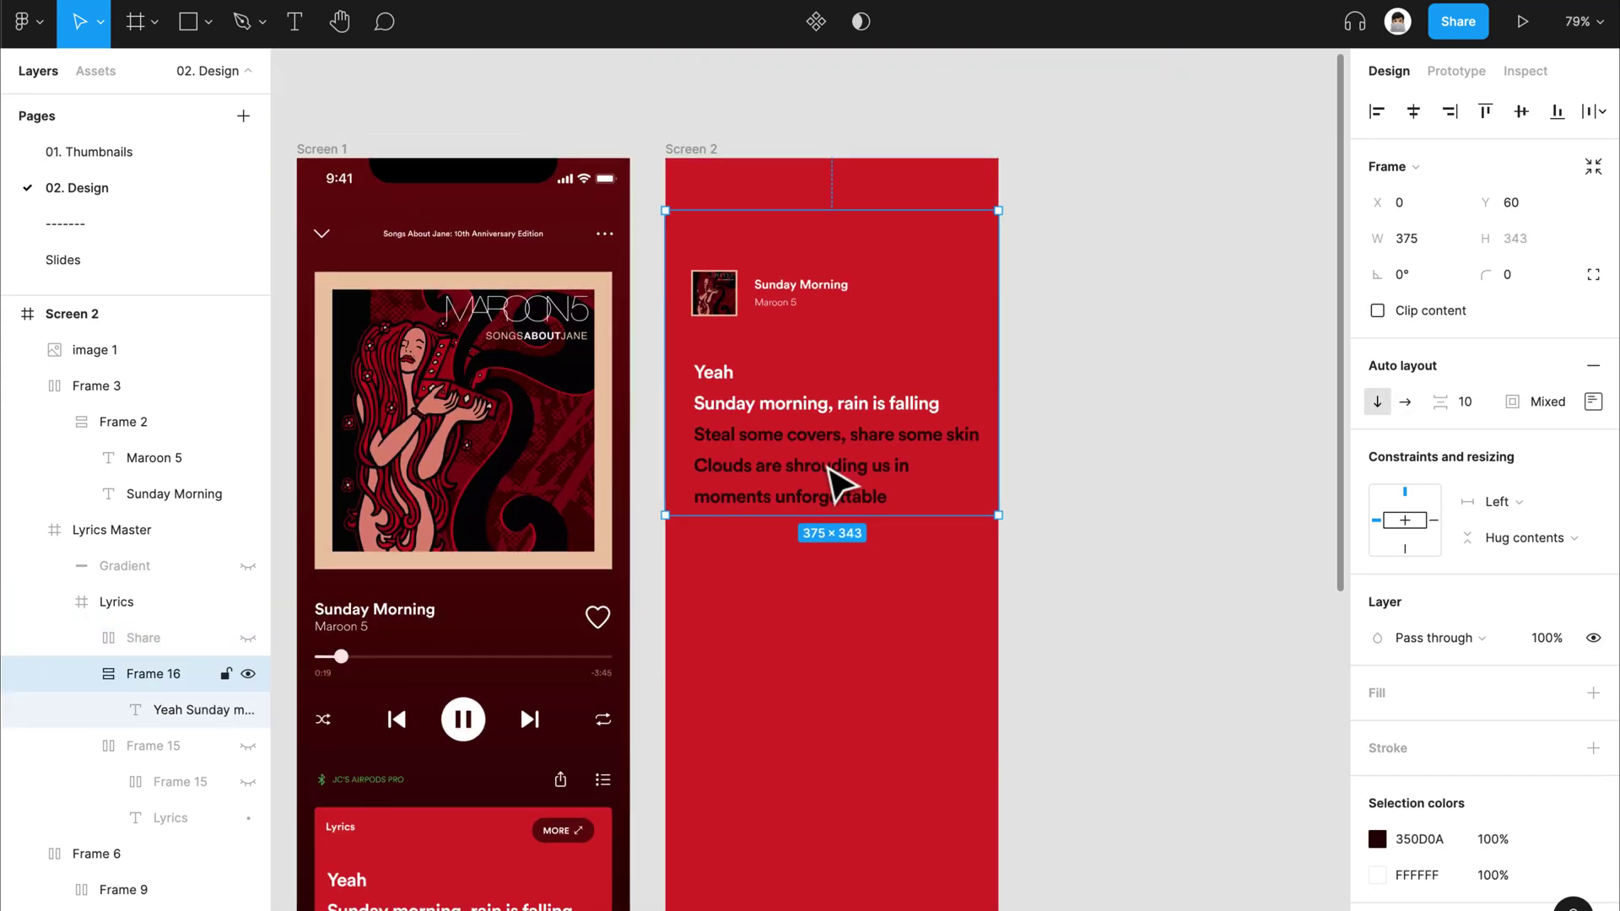
key("alt+space")
type("sunday morning l")
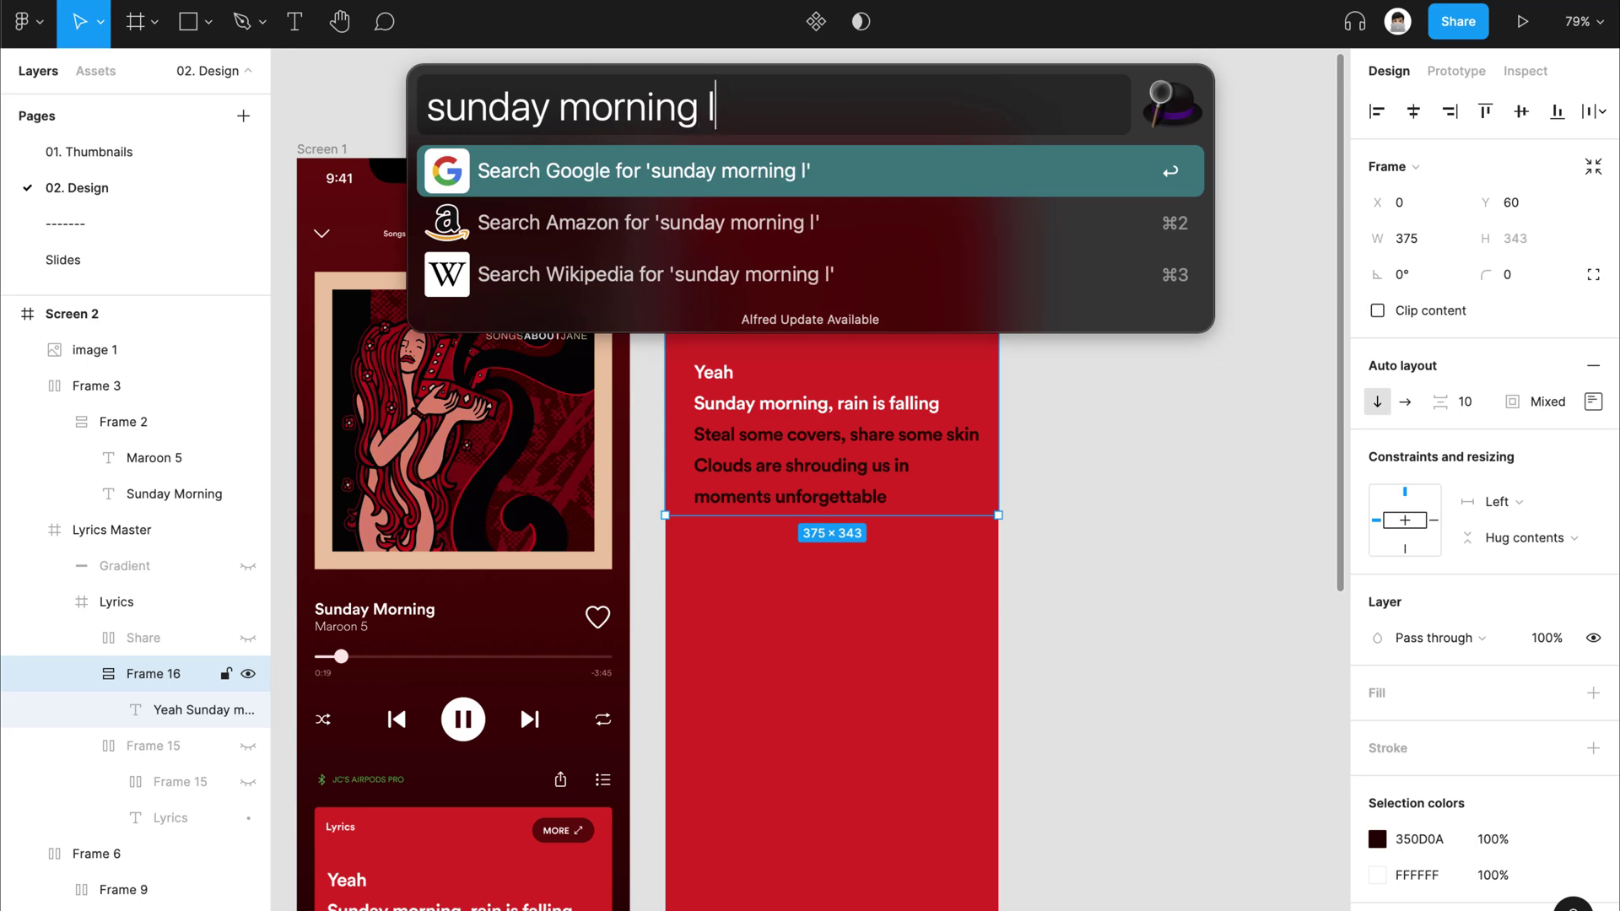
type("yrics")
key("Return")
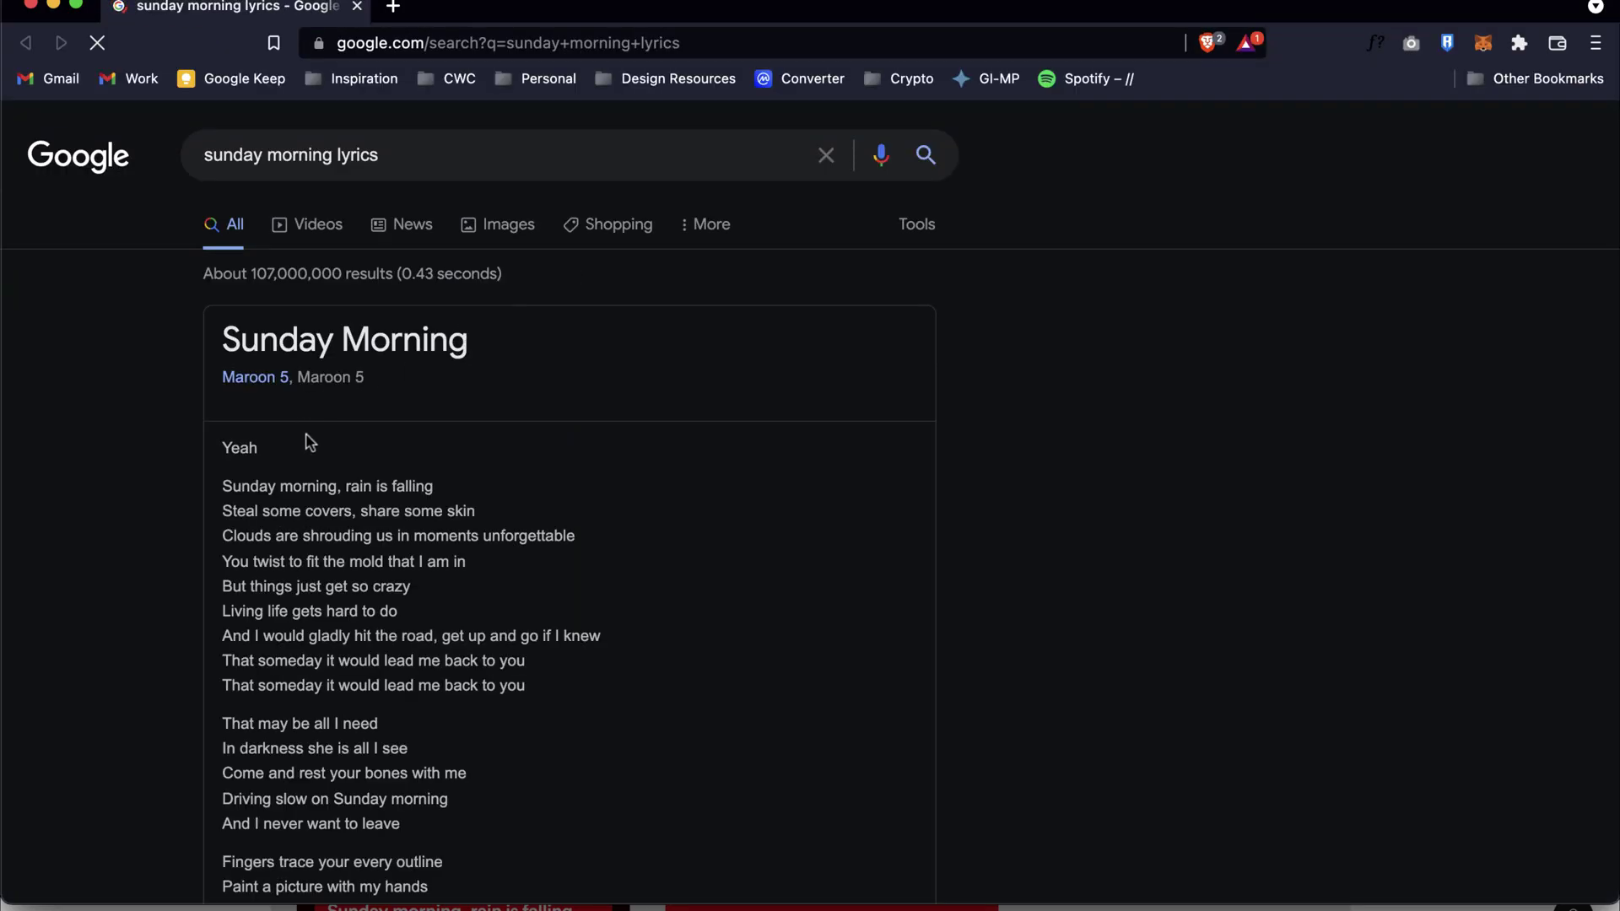
scroll(311, 442, "down", 1)
left_click_drag(221, 478, 417, 751)
key("super+c")
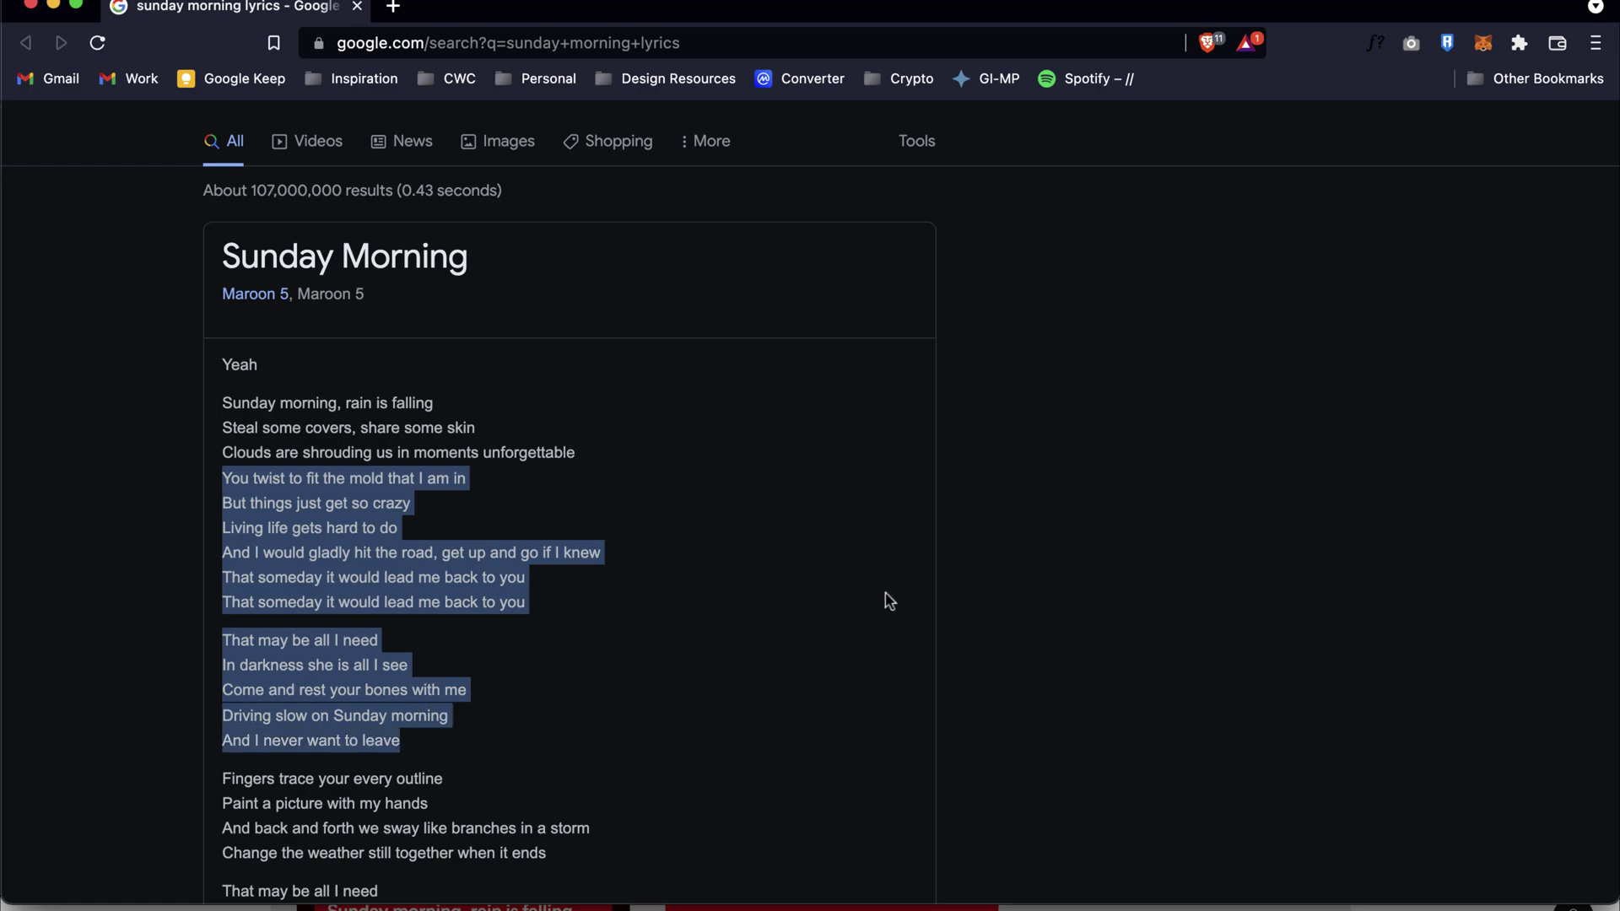
Step: Switch back to Figma and paste the copied lyrics on a new line after "moments unforgettable" in Screen 2's lyrics text
left_click(1077, 908)
left_click(1049, 650)
left_click(878, 473)
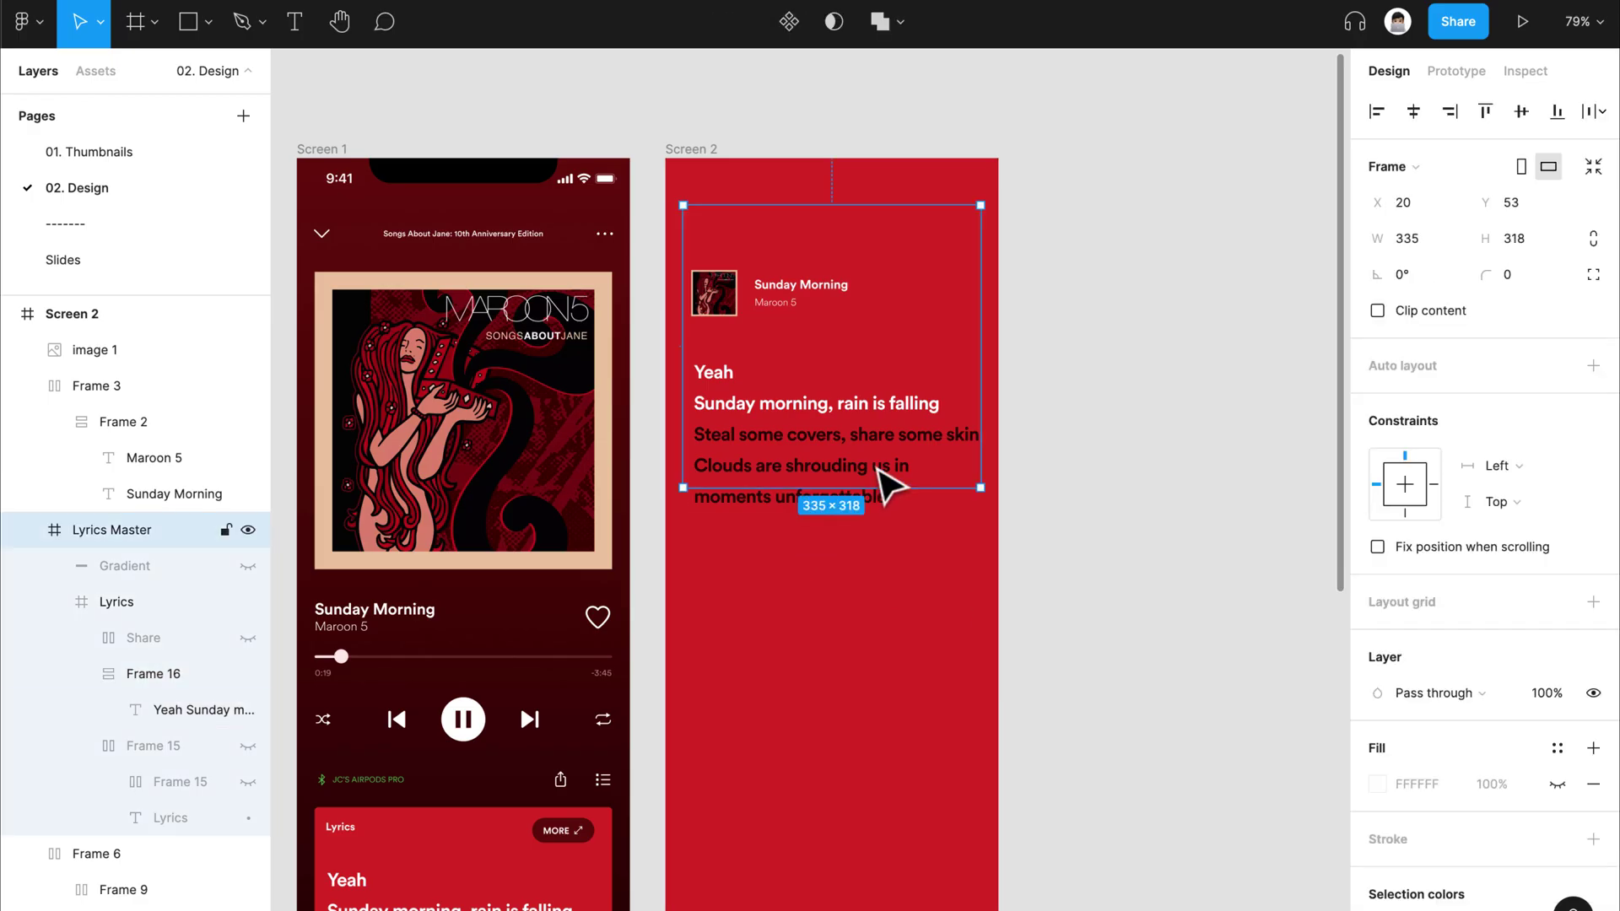
double_click(870, 454, "super")
left_click(886, 502)
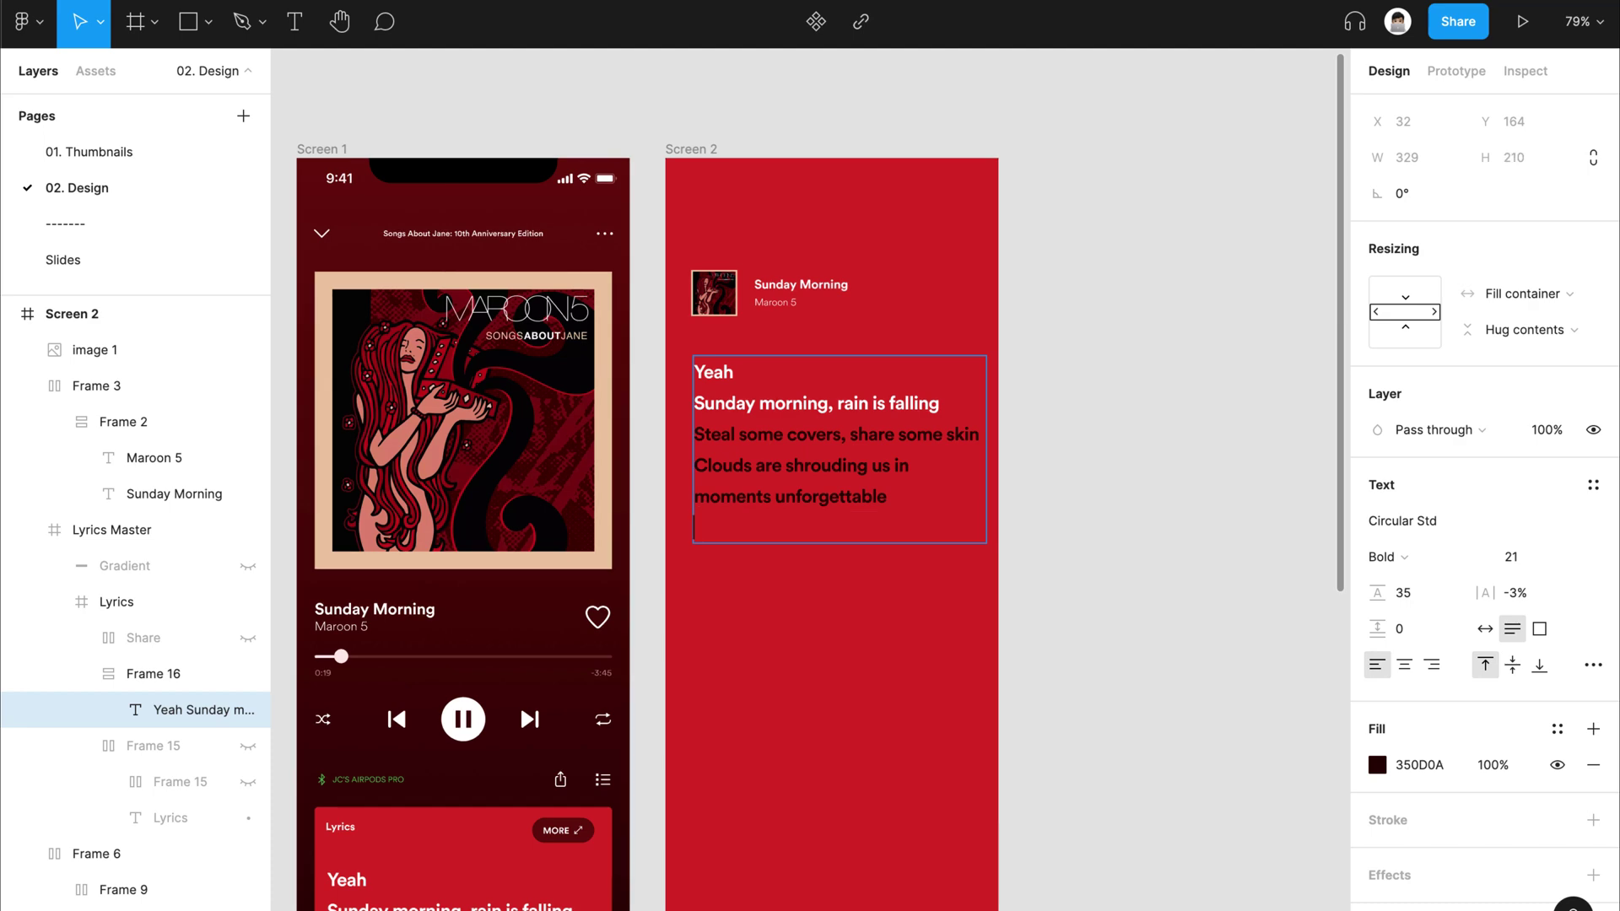
key("super+v")
scroll(1046, 534, "down", 3)
scroll(1047, 533, "left", 2)
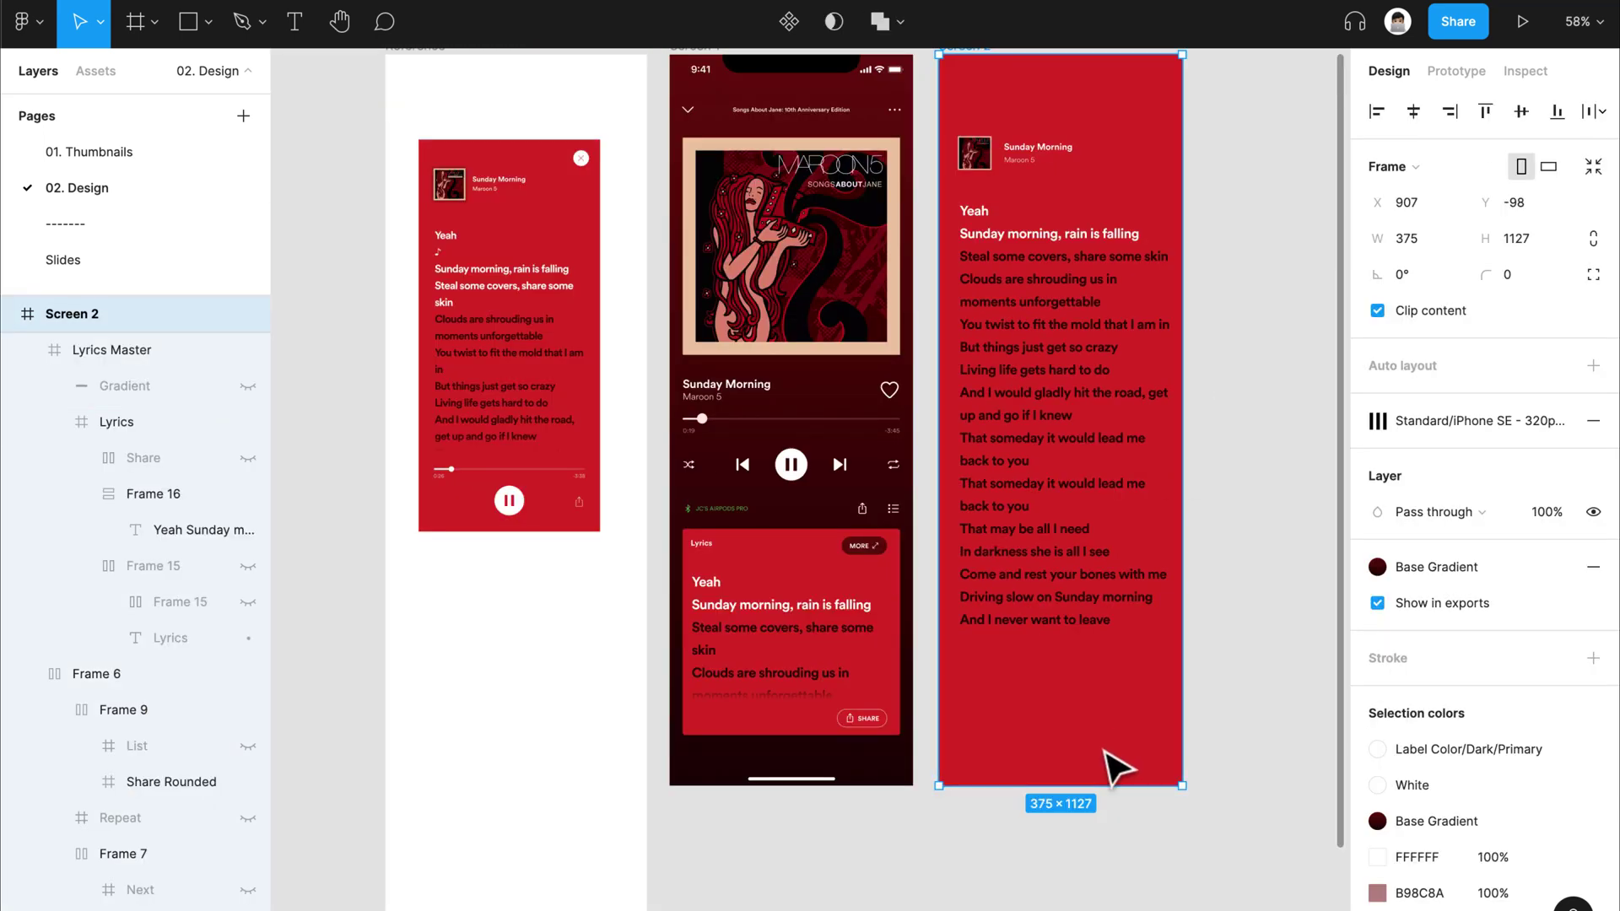
left_click(981, 695, "super")
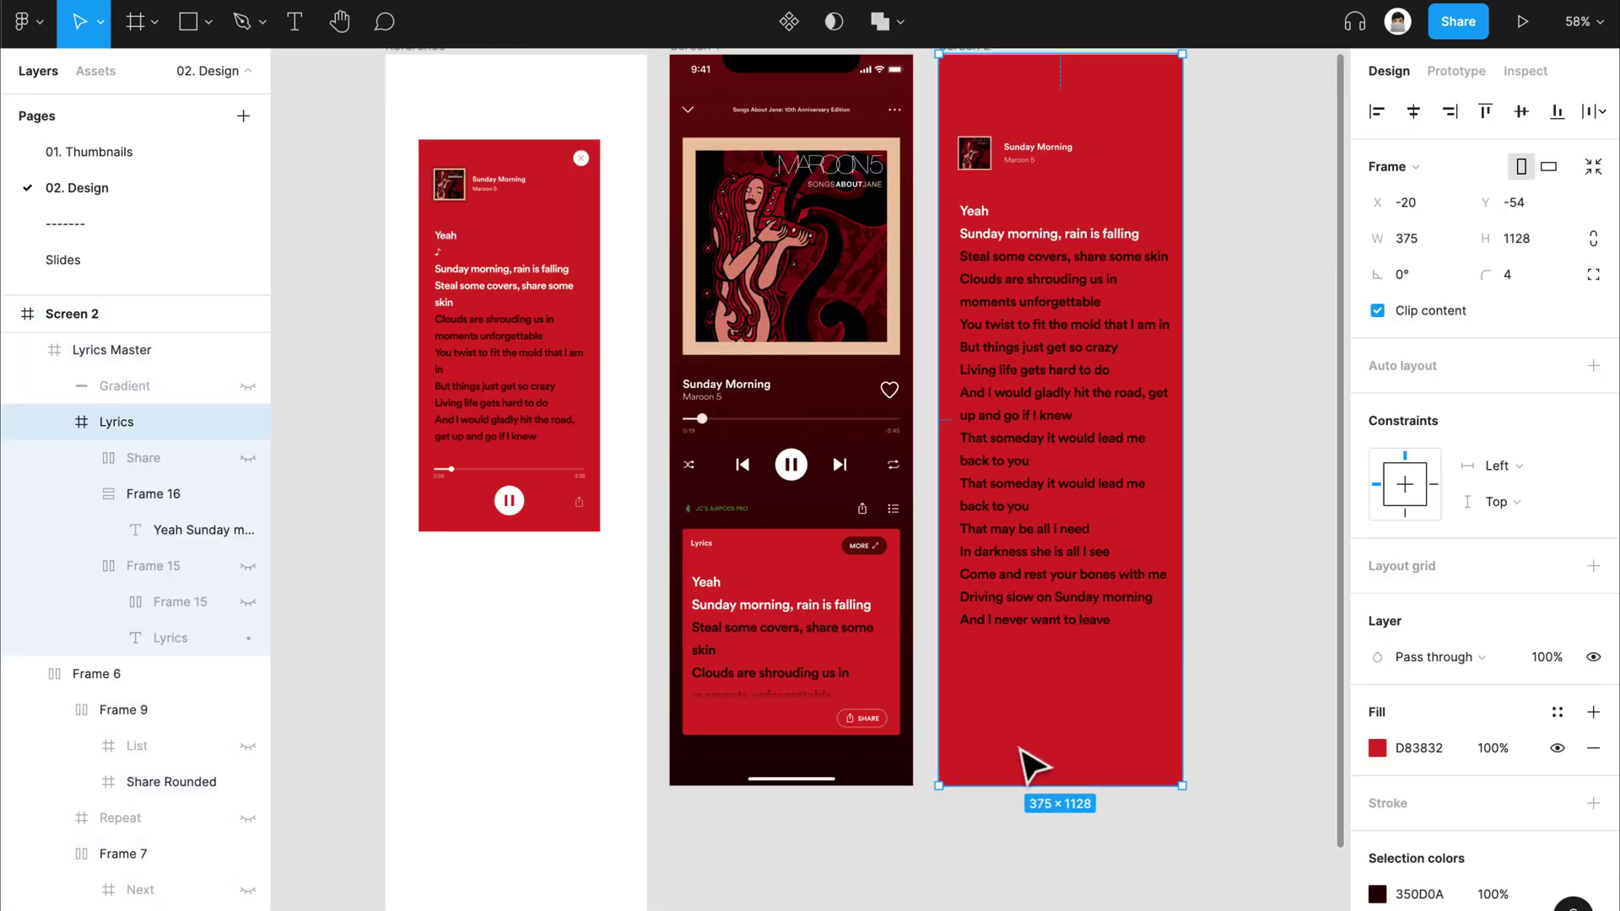
Step: Compare Screen 2 with the reference lyrics screenshot, examining its progress bar and pause button, and look through Screen 2's layer structure
scroll(1055, 755, "up", 1)
scroll(1054, 755, "right", 2)
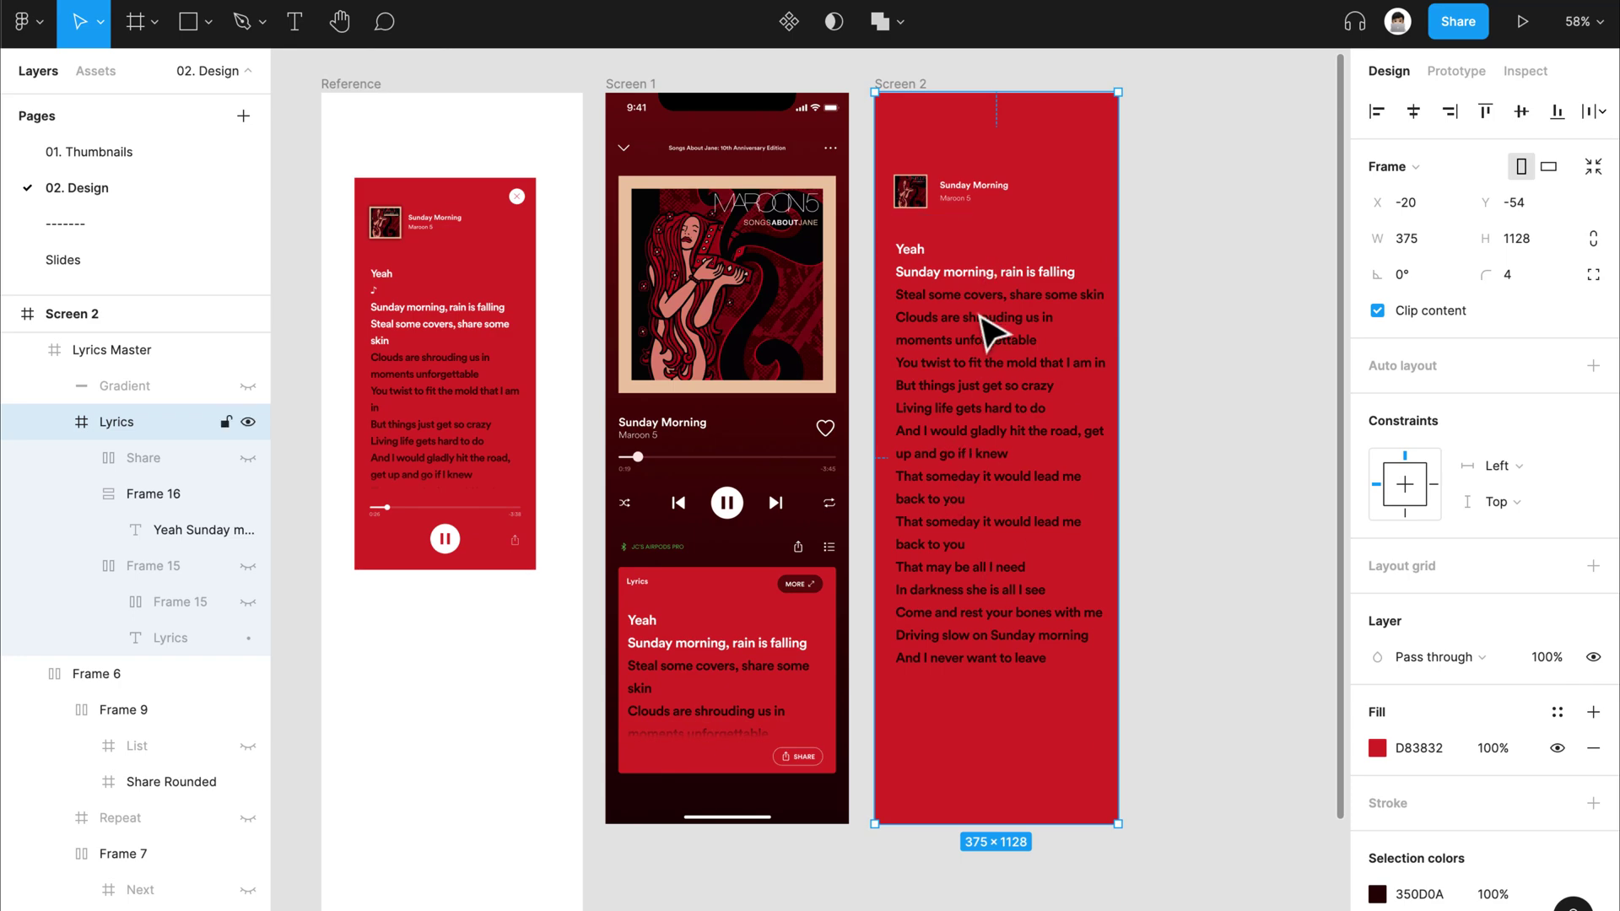
left_click(392, 525)
scroll(388, 524, "up", 5)
scroll(634, 546, "down", 2)
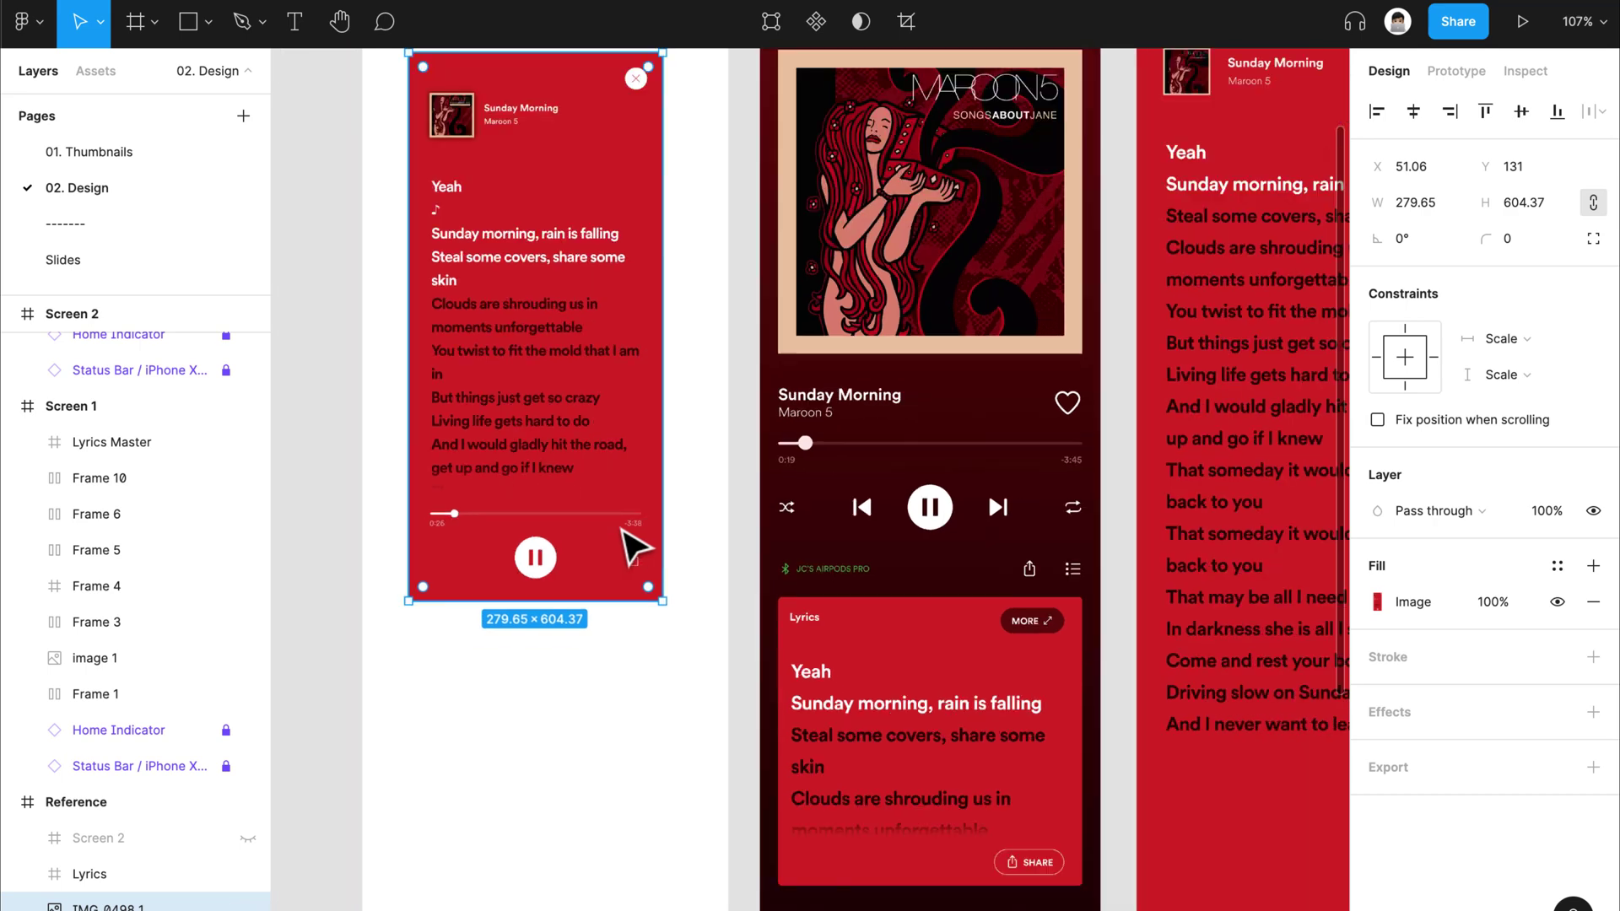
left_click_drag(923, 532, 597, 481)
scroll(597, 481, "down", 1)
double_click(987, 383)
left_click_drag(930, 362, 877, 418)
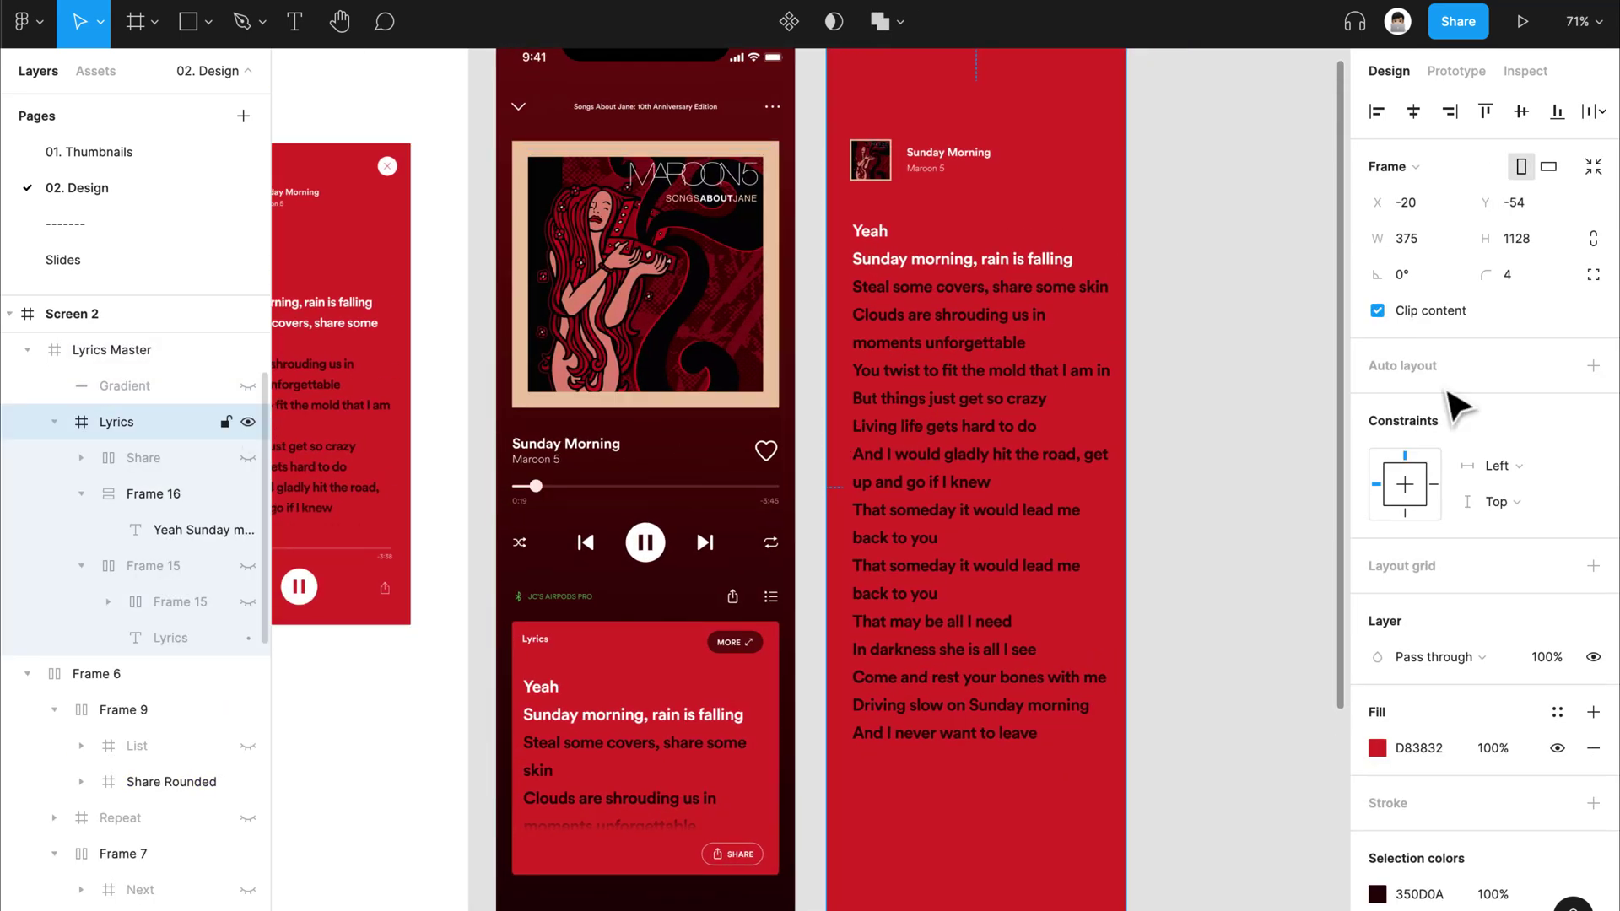
scroll(133, 555, "up", 1)
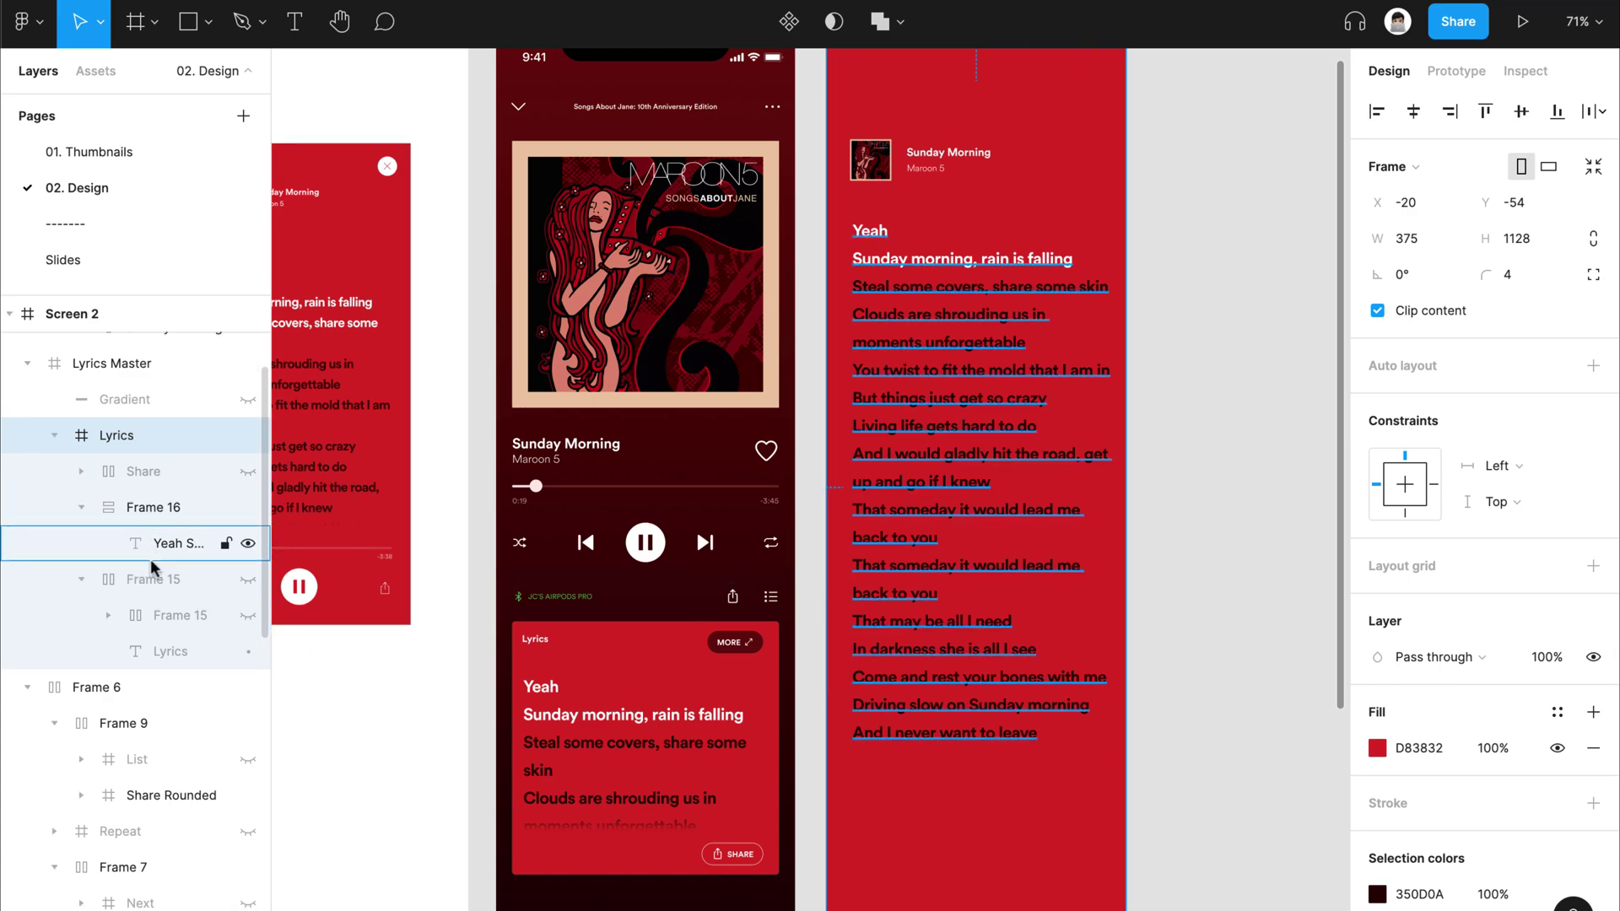
scroll(150, 558, "up", 2)
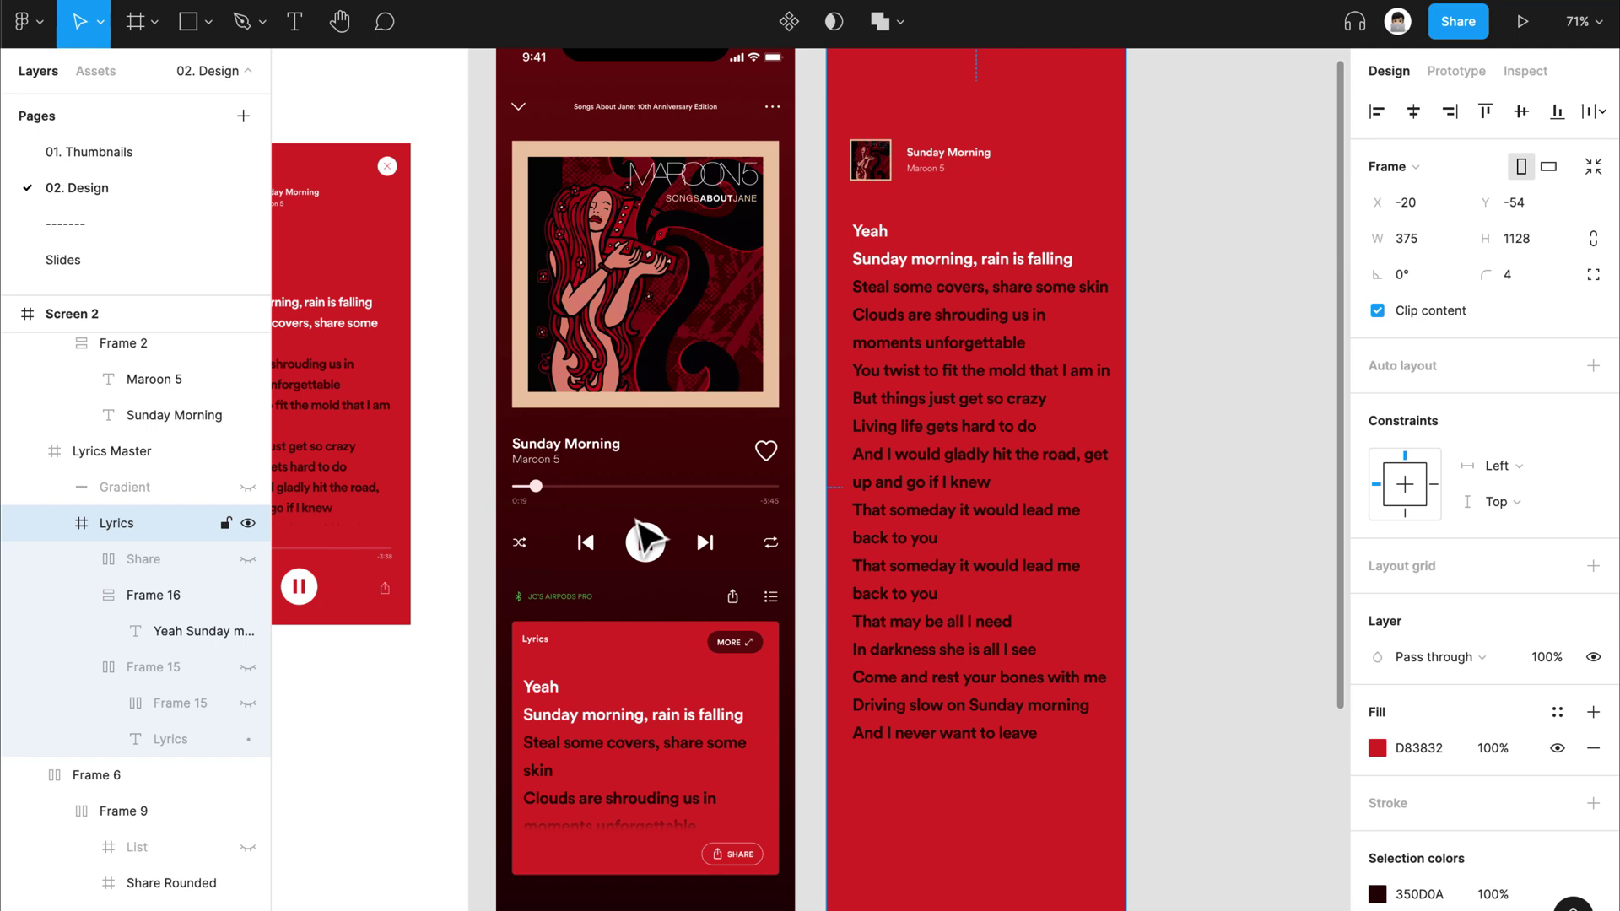
Step: Bring Screen 2's Frame 4 and Frame 6, the progress bar and playback controls, to the front and move them below the last lyrics line
key("alt+l")
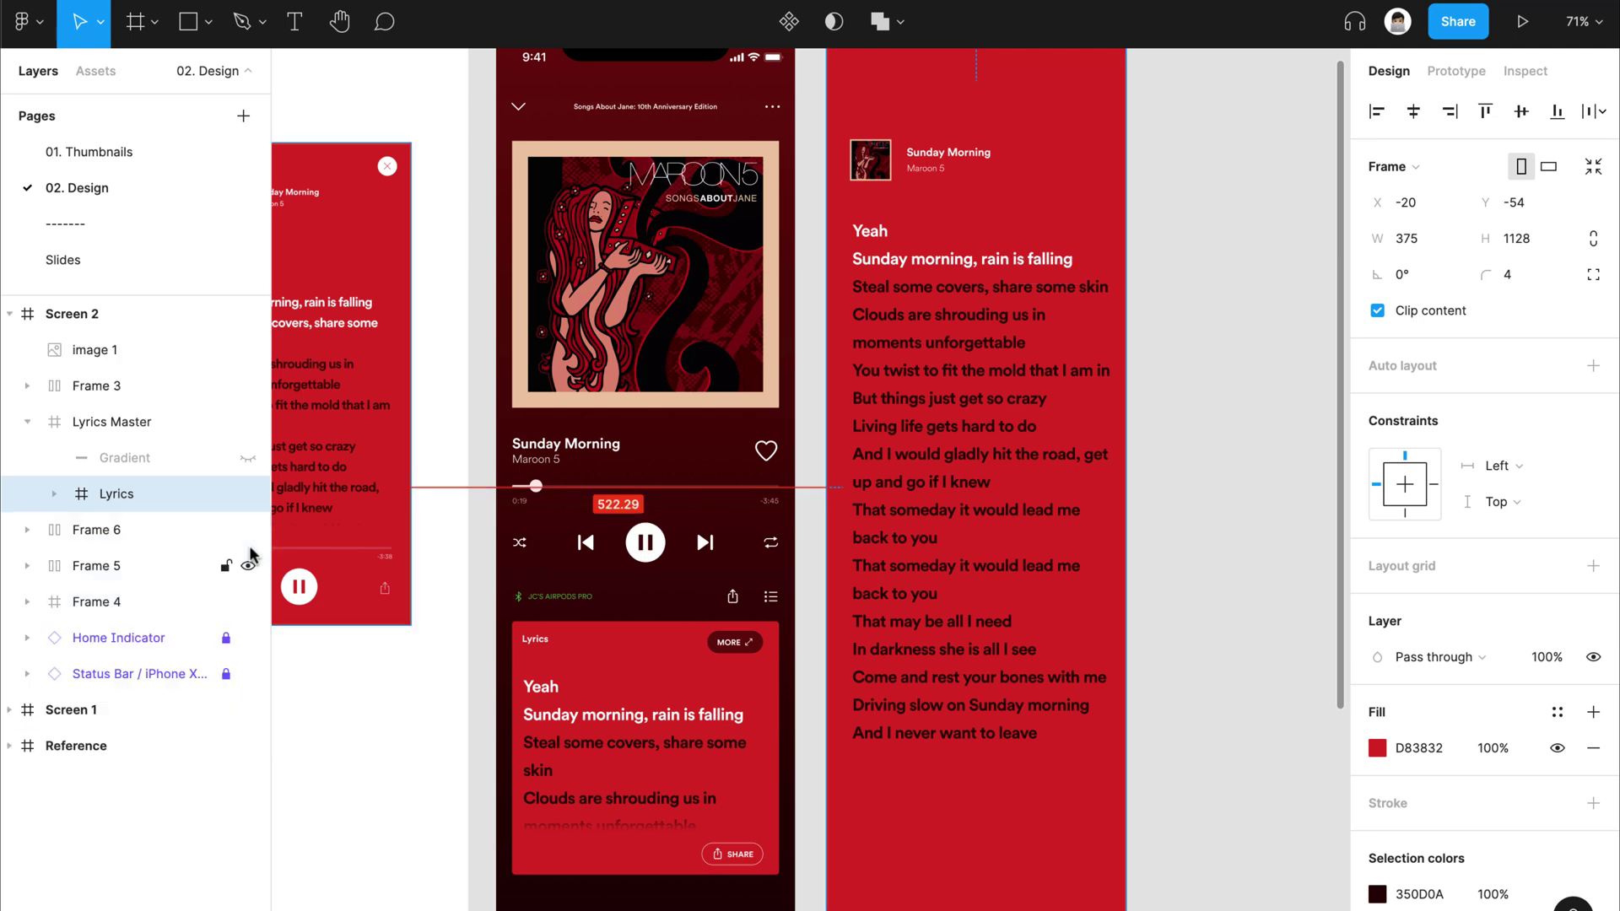
left_click(614, 484)
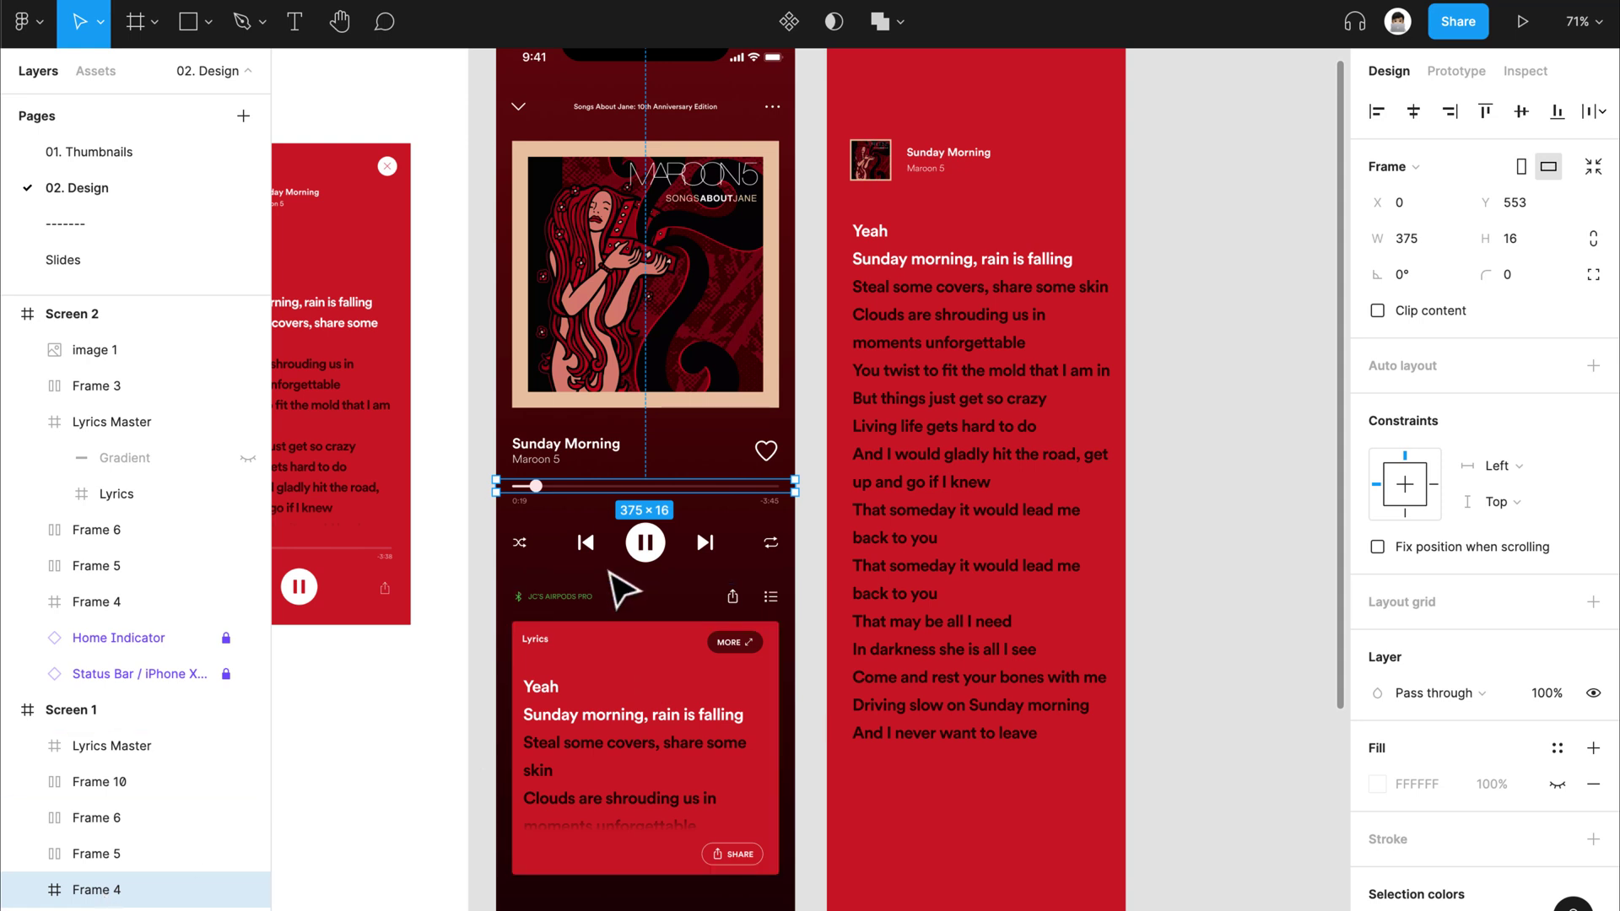
left_click(579, 553)
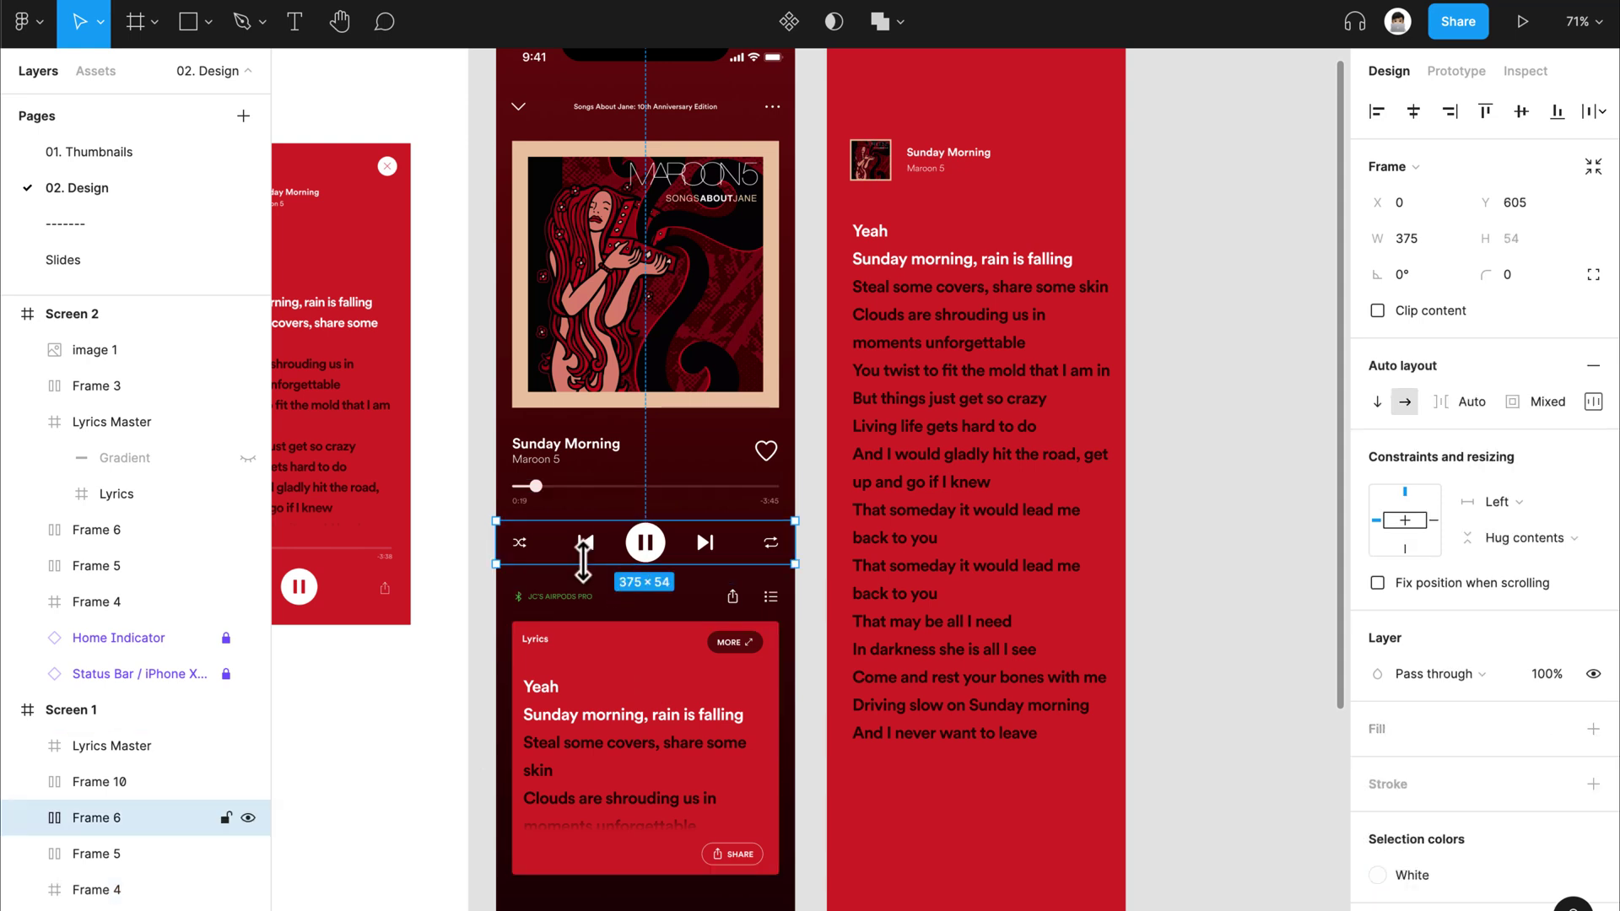
left_click(116, 612)
left_click(163, 533, "shift")
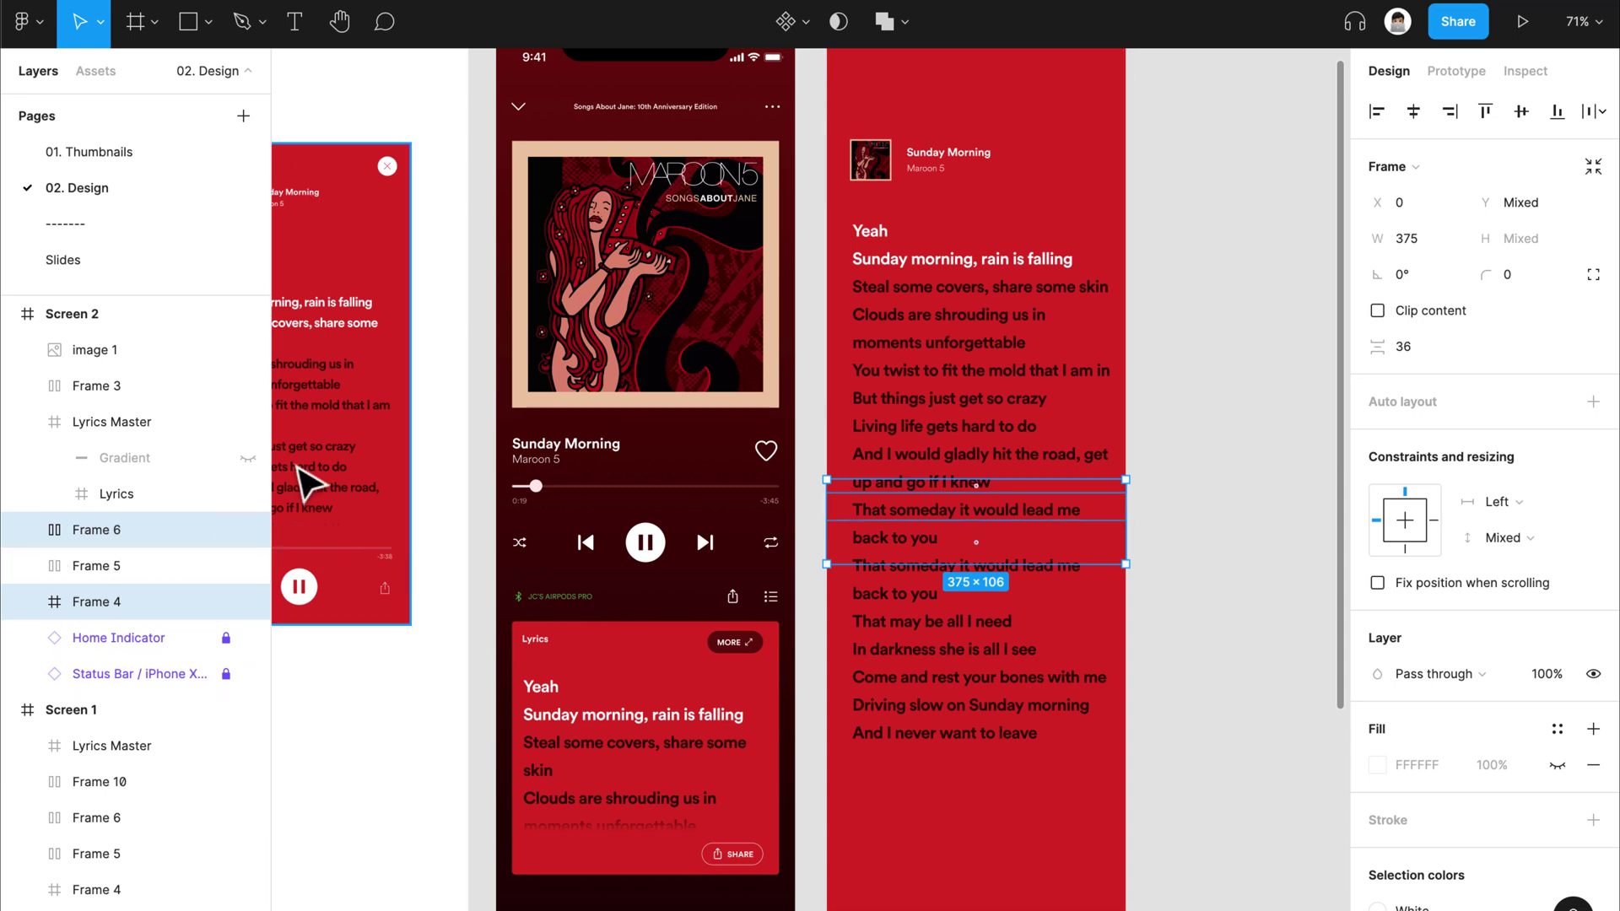
key("alt")
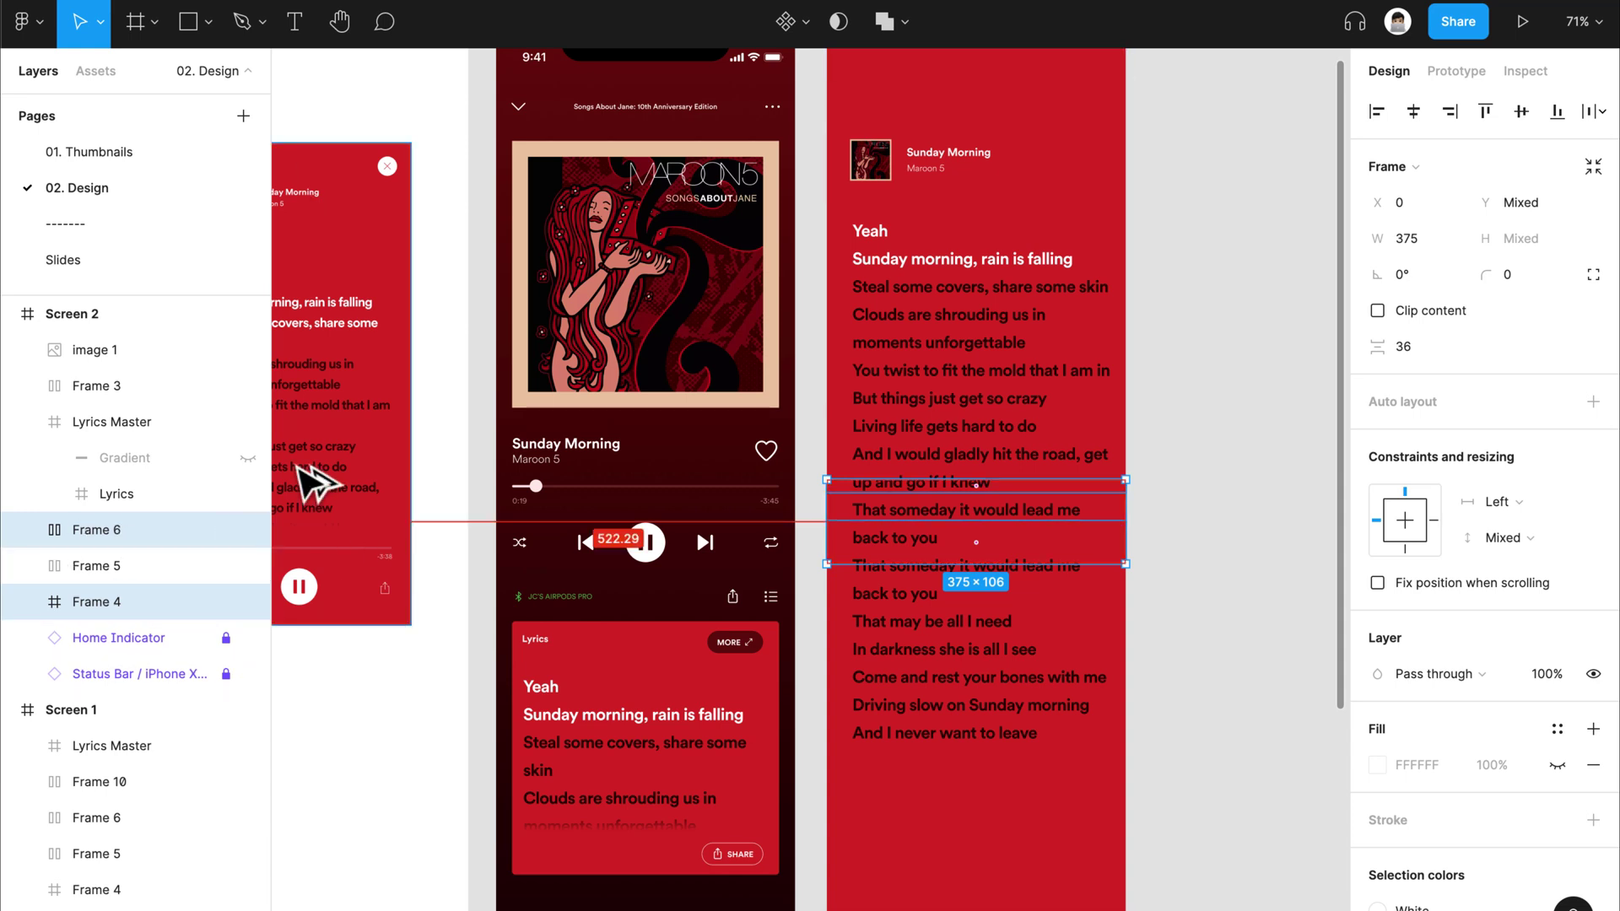
key("ctrl+alt+bracketright")
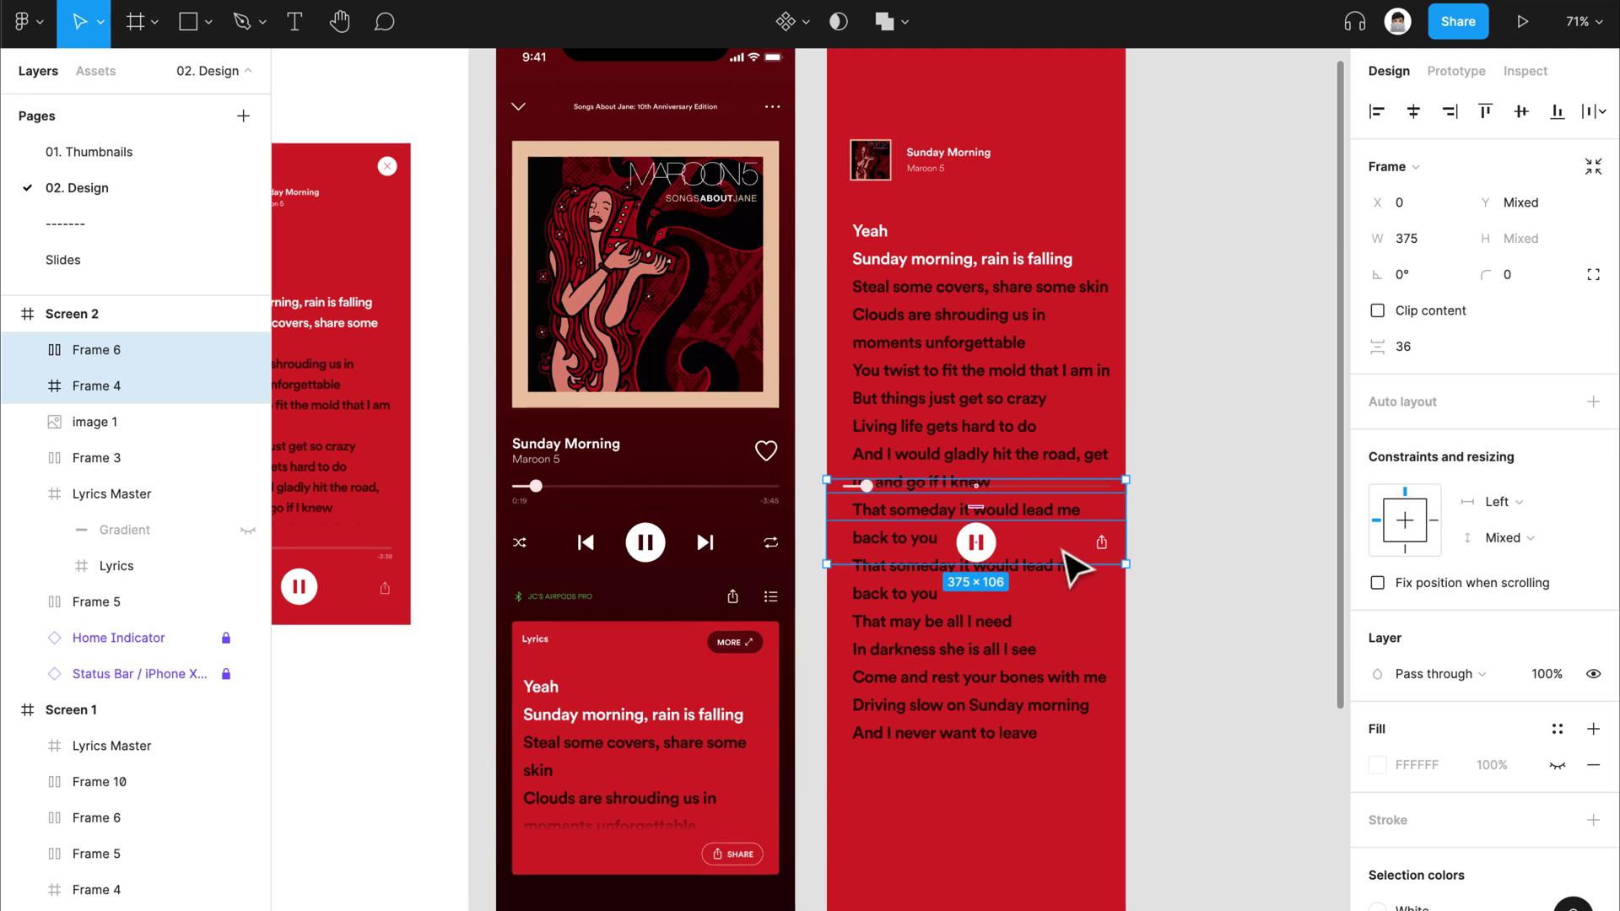
left_click_drag(1061, 545, 1040, 826)
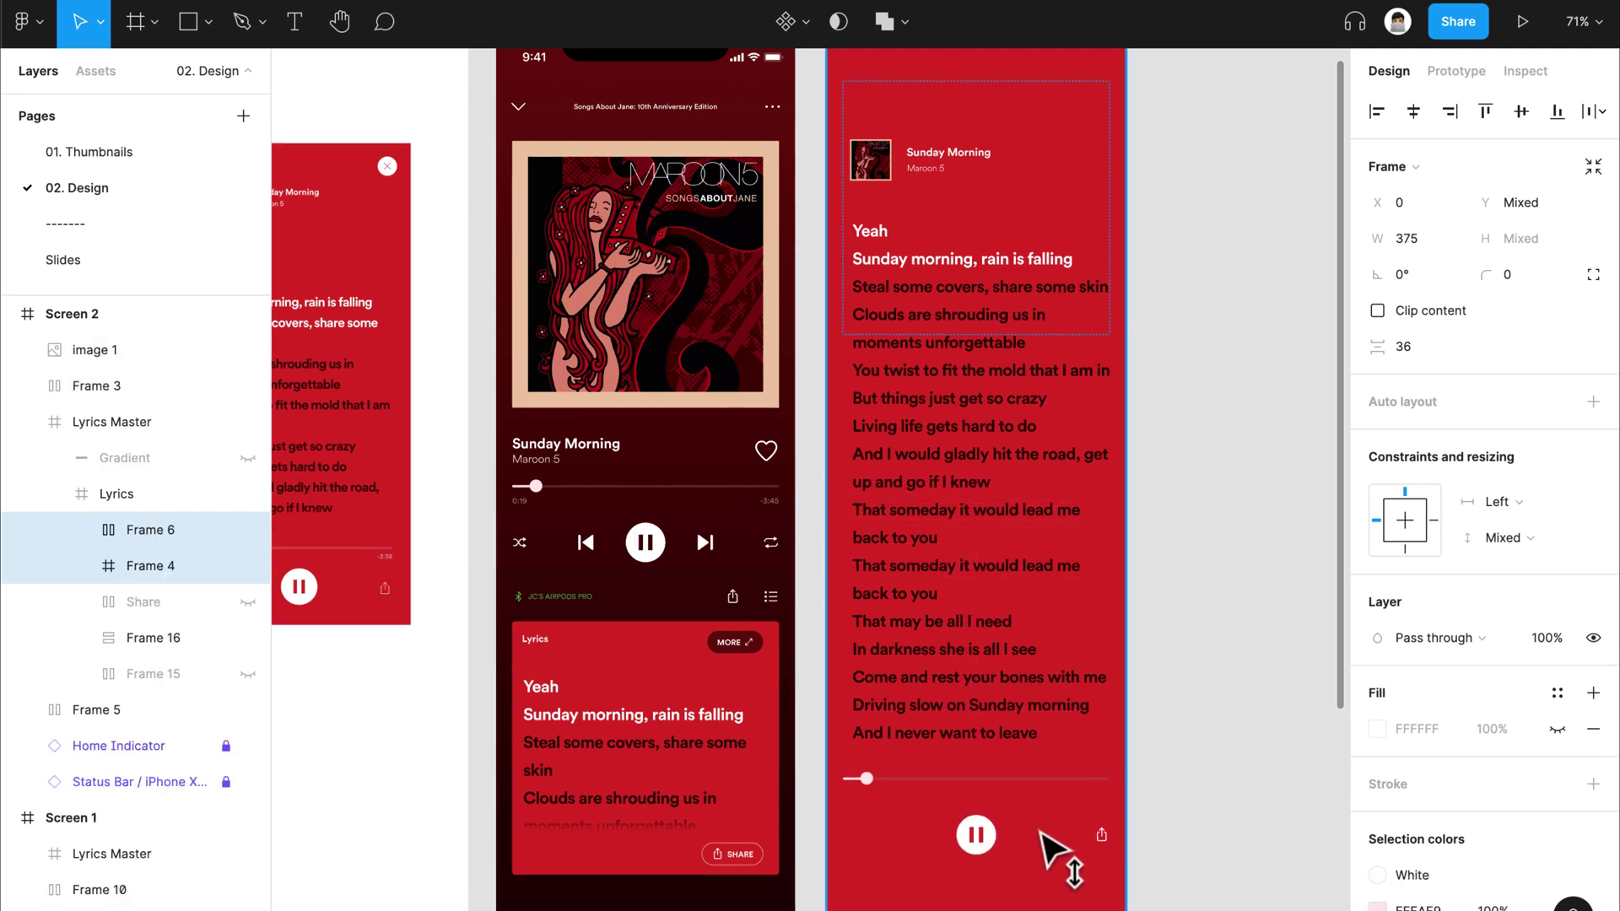
left_click(1175, 770)
Step: Select the progress bar's background line in Screen 2 and compare the bar with the one in the reference lyrics screenshot
scroll(1139, 759, "down", 2)
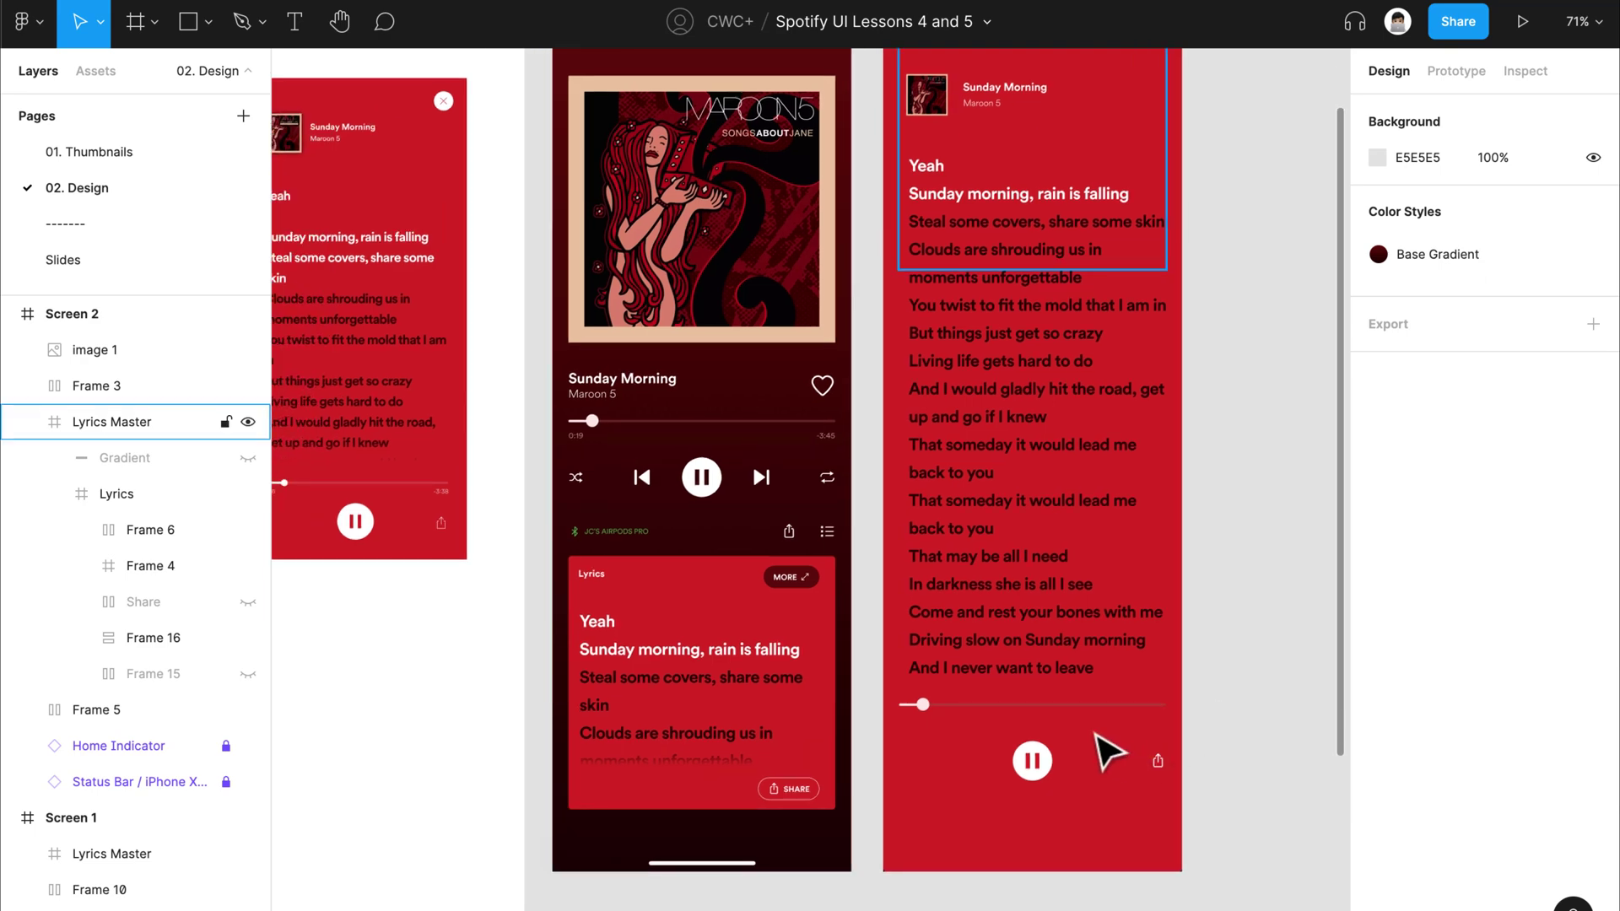
scroll(855, 688, "left", 2)
scroll(1215, 752, "up", 6)
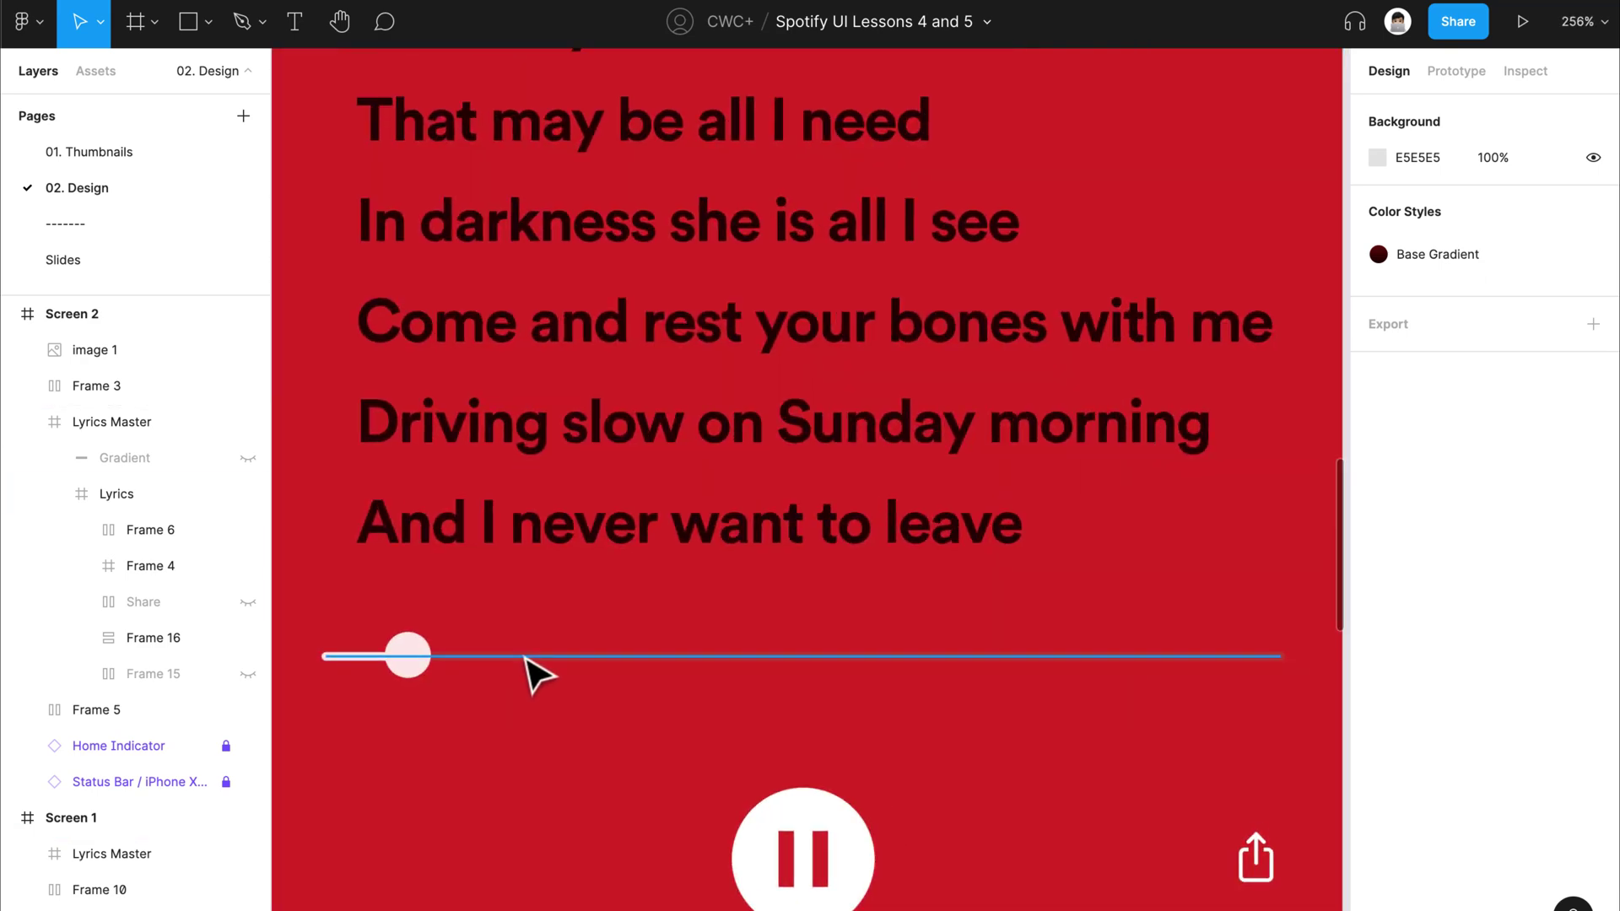
left_click(532, 667, "super")
scroll(540, 684, "down", 2)
scroll(507, 680, "down", 2)
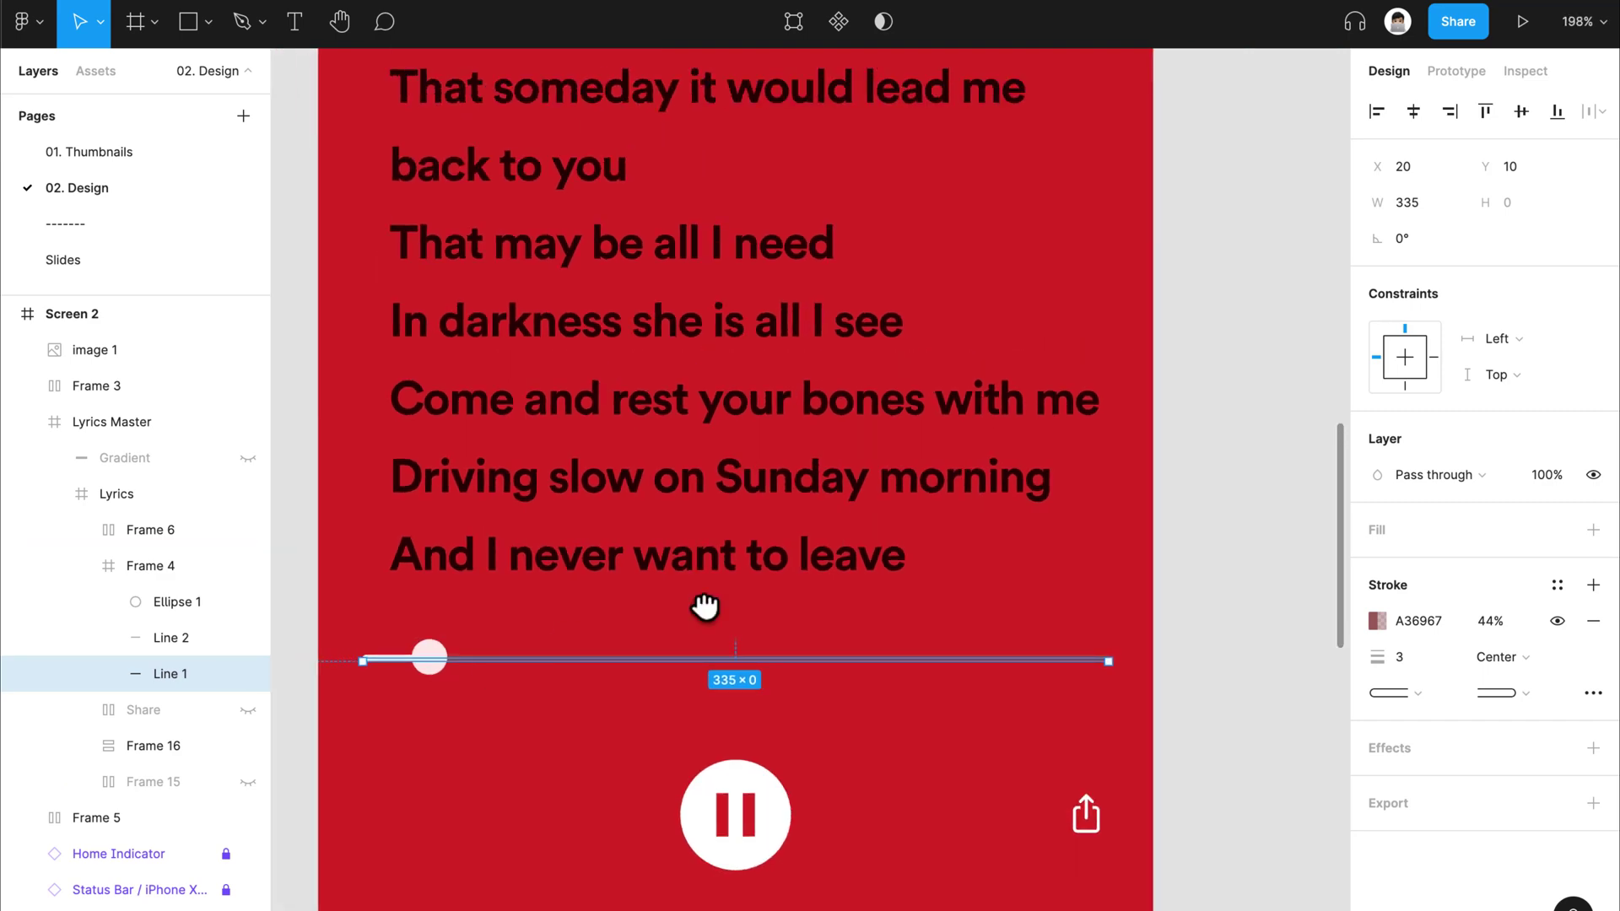
scroll(760, 602, "left", 3)
scroll(838, 588, "down", 5)
left_click_drag(666, 547, 1240, 596)
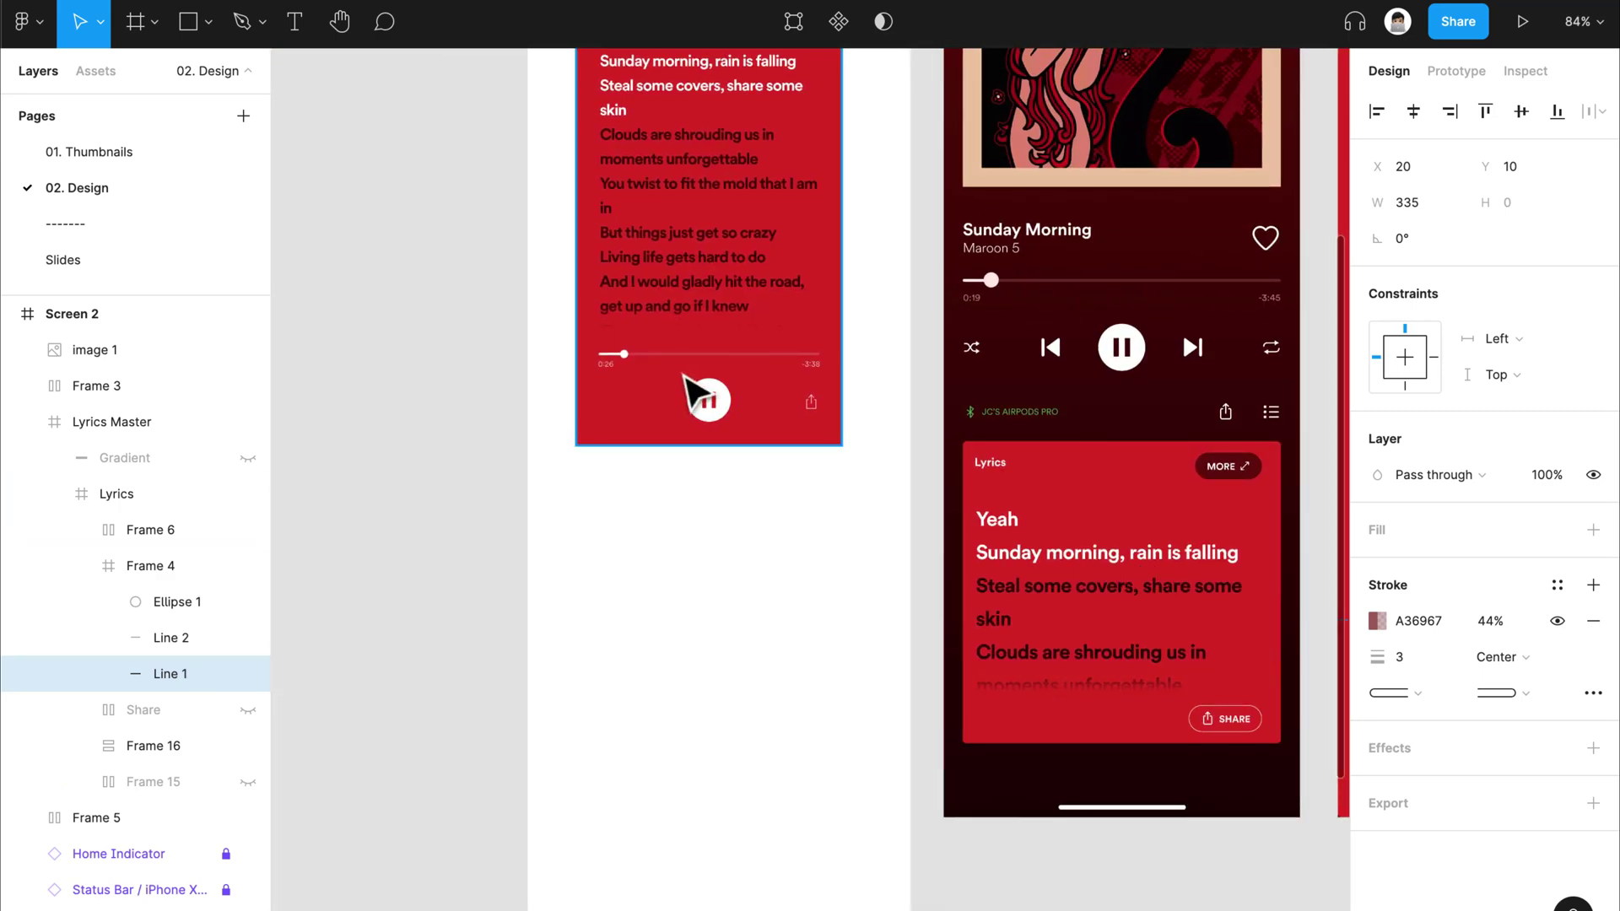
left_click_drag(922, 426, 511, 345)
scroll(1037, 506, "right", 2)
scroll(1091, 560, "up", 5)
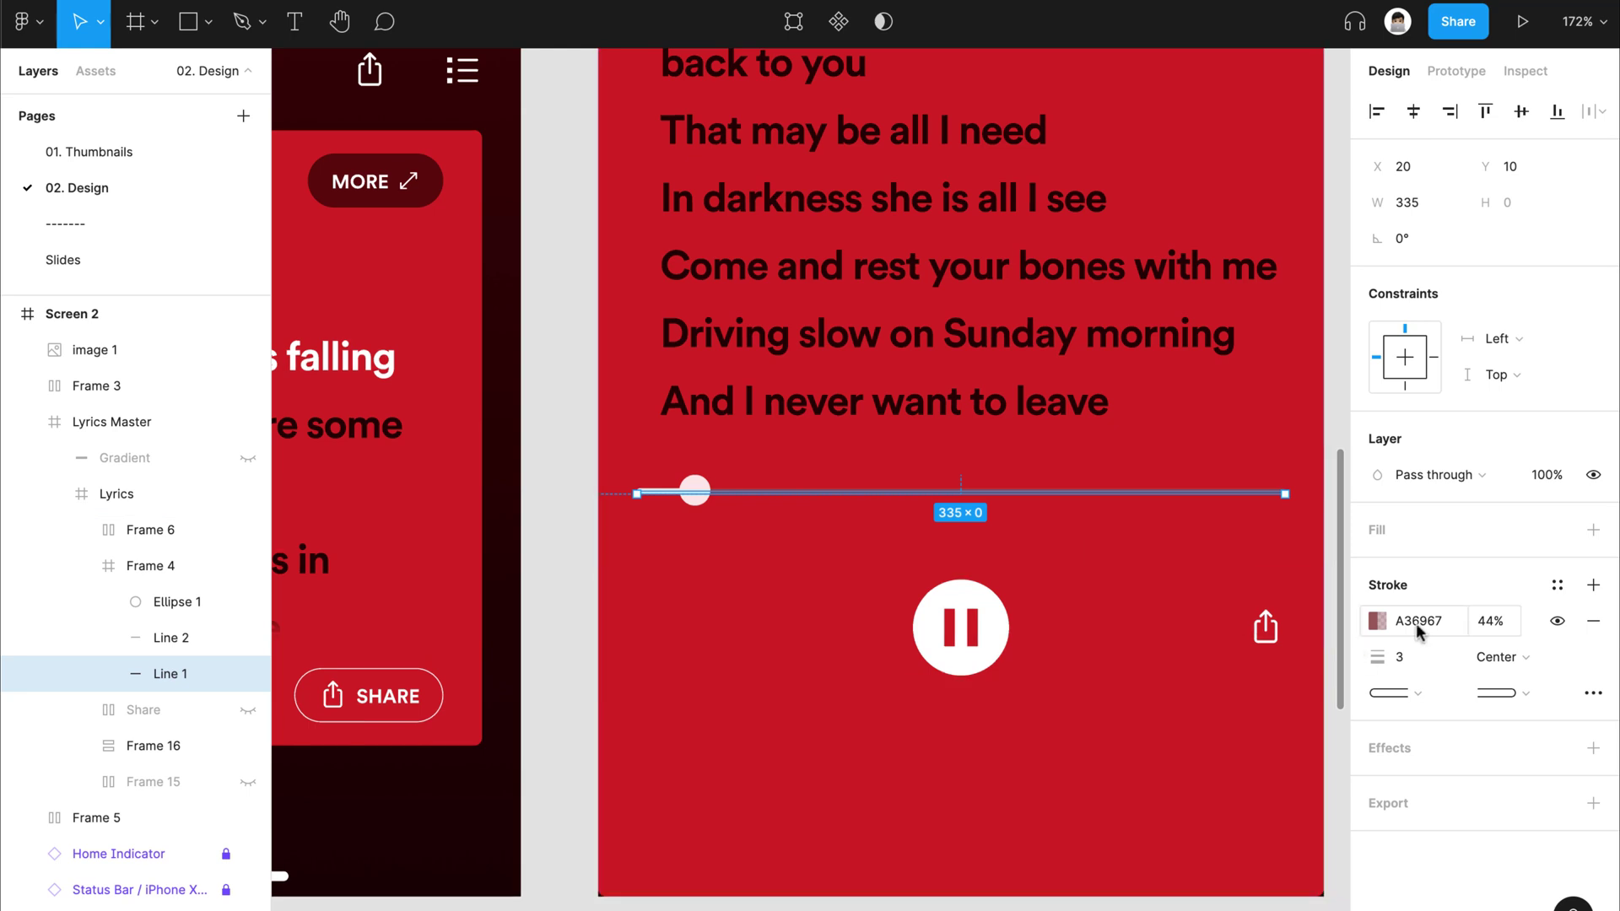
Step: Set the stroke of the progress bar's background line to E9E9E9 at 50% opacity
left_click(1421, 622)
left_click(1377, 621)
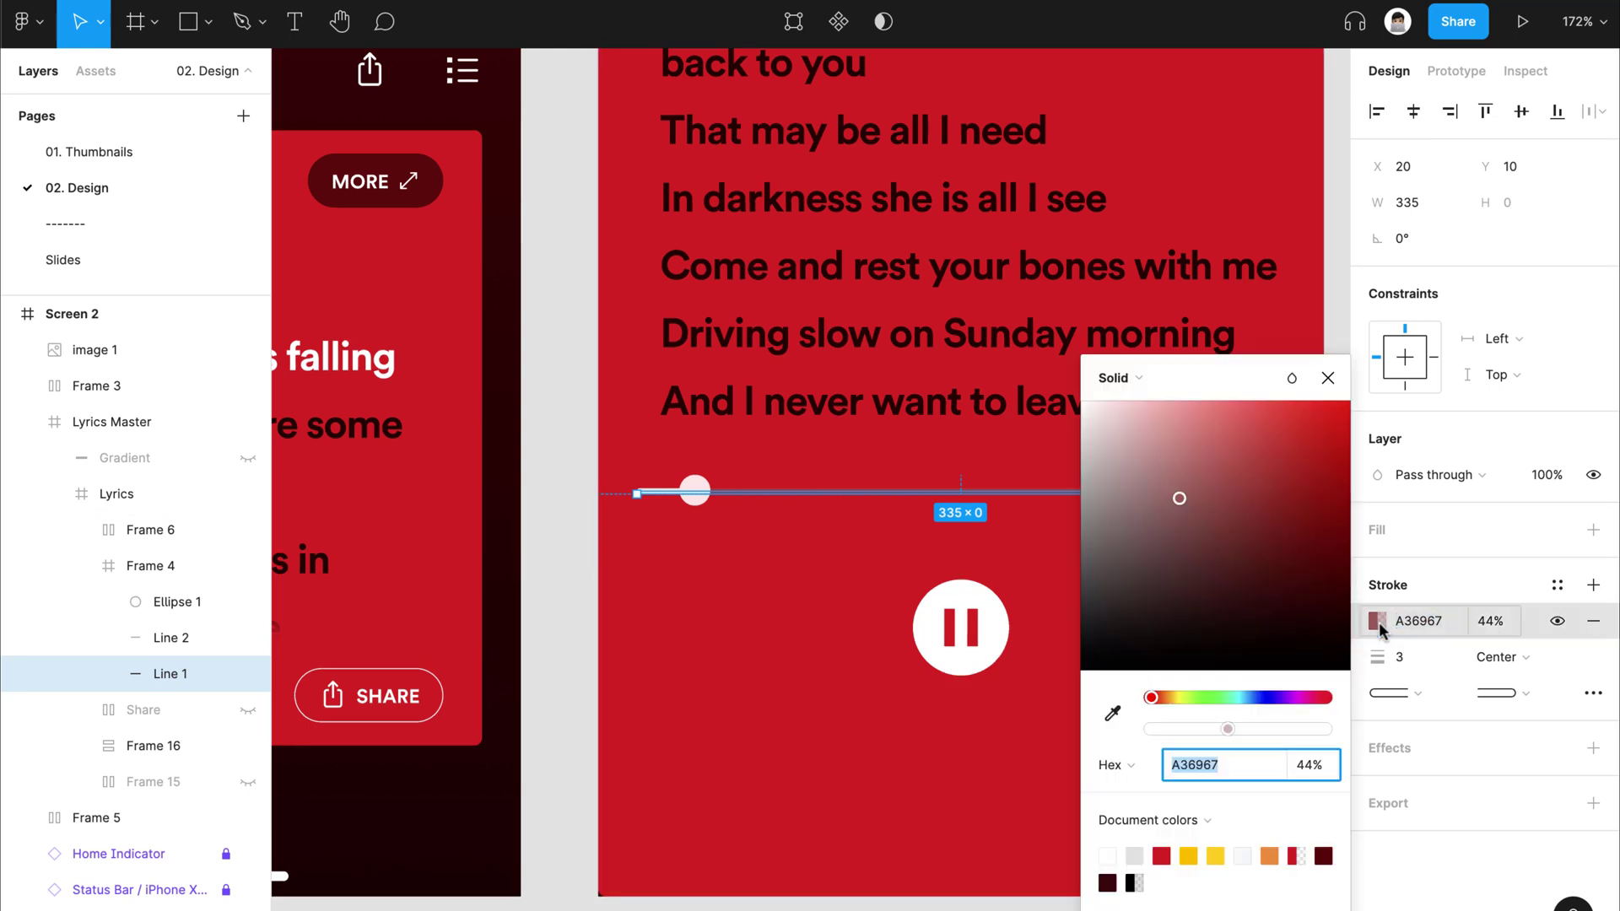
mouse_move(1180, 499)
left_mouse_down()
mouse_move(1055, 488)
mouse_move(1029, 435)
left_mouse_up()
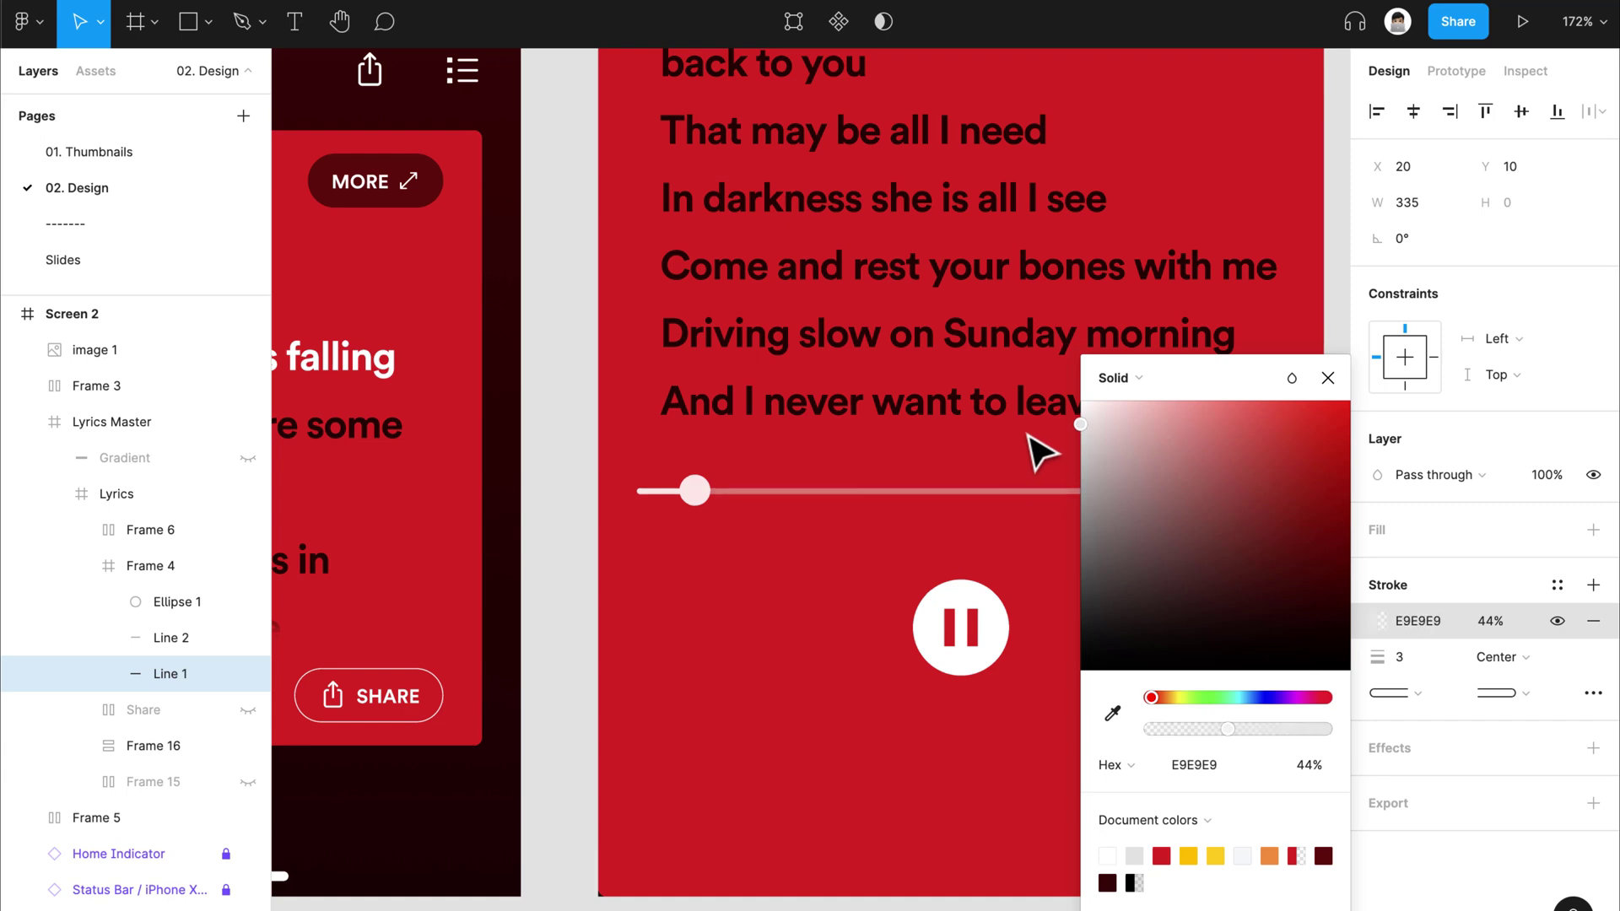
left_click(1499, 631)
key("Return")
left_click(959, 779)
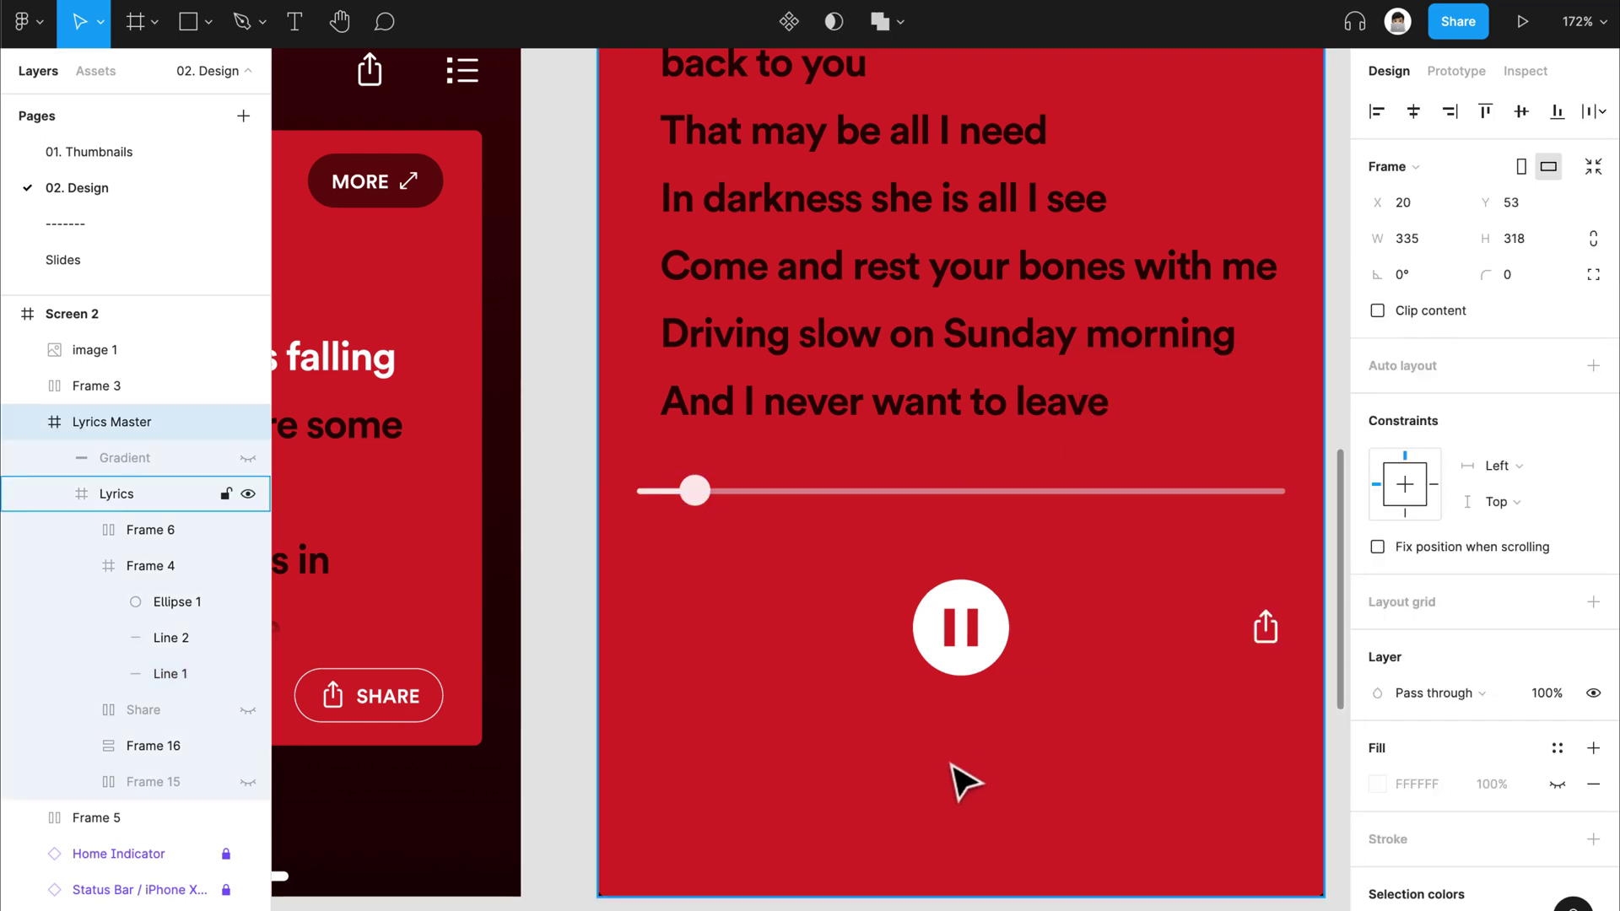
Step: Identify the frame holding the playback time labels in Screen 1 and bring the matching Frame 5 in Screen 2 to the front
scroll(959, 779, "down", 5)
scroll(955, 772, "left", 3)
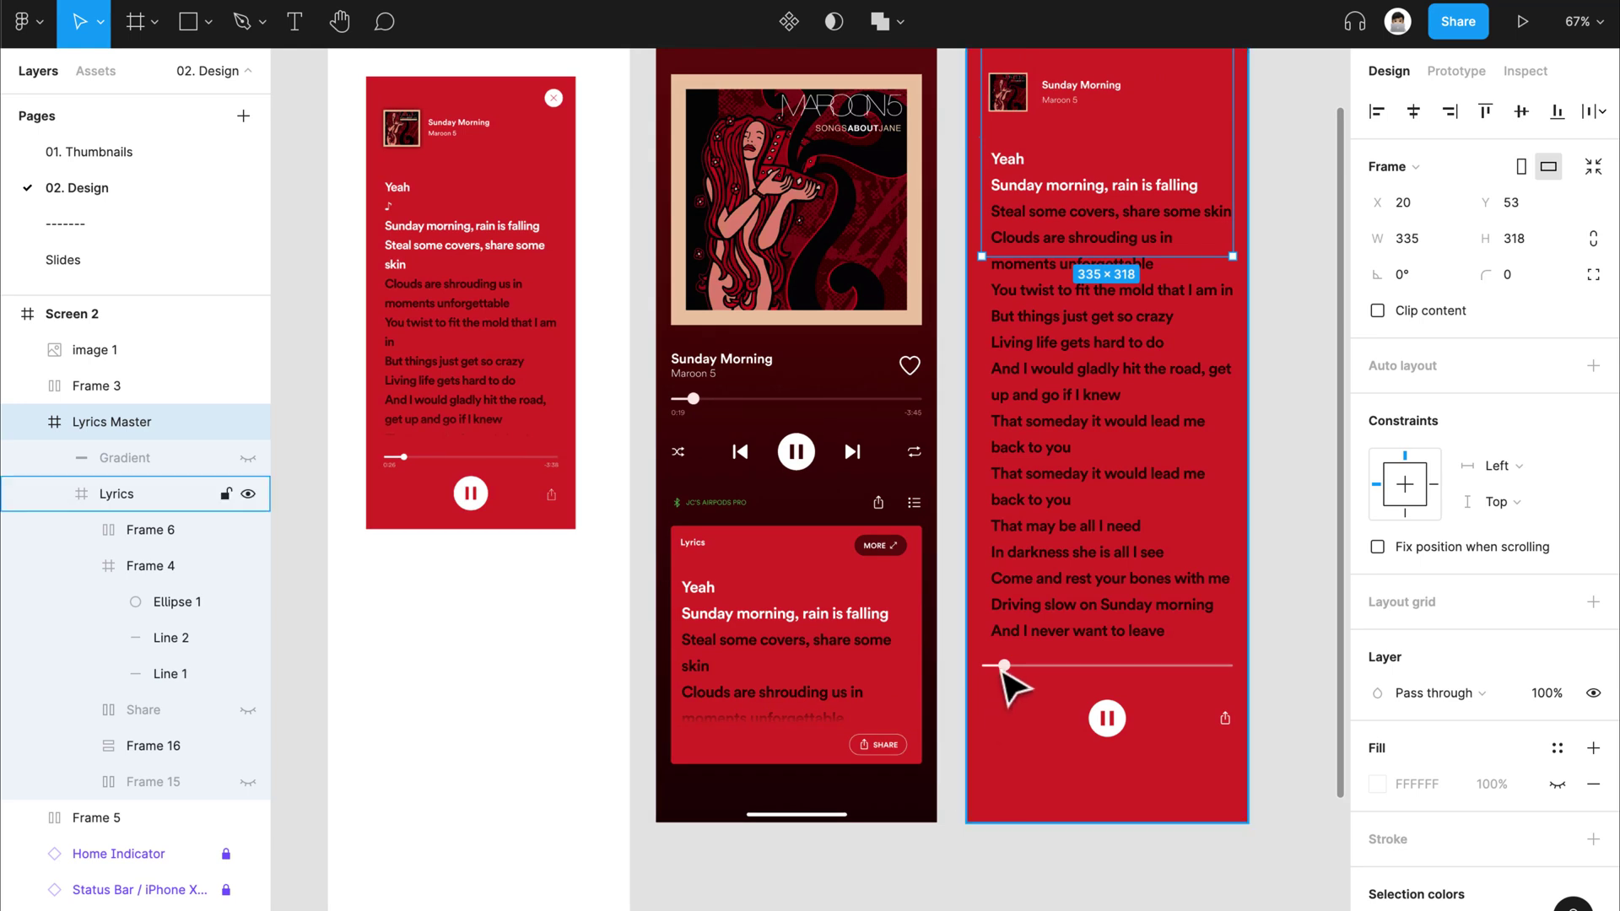
left_click(1030, 673)
double_click(1033, 684)
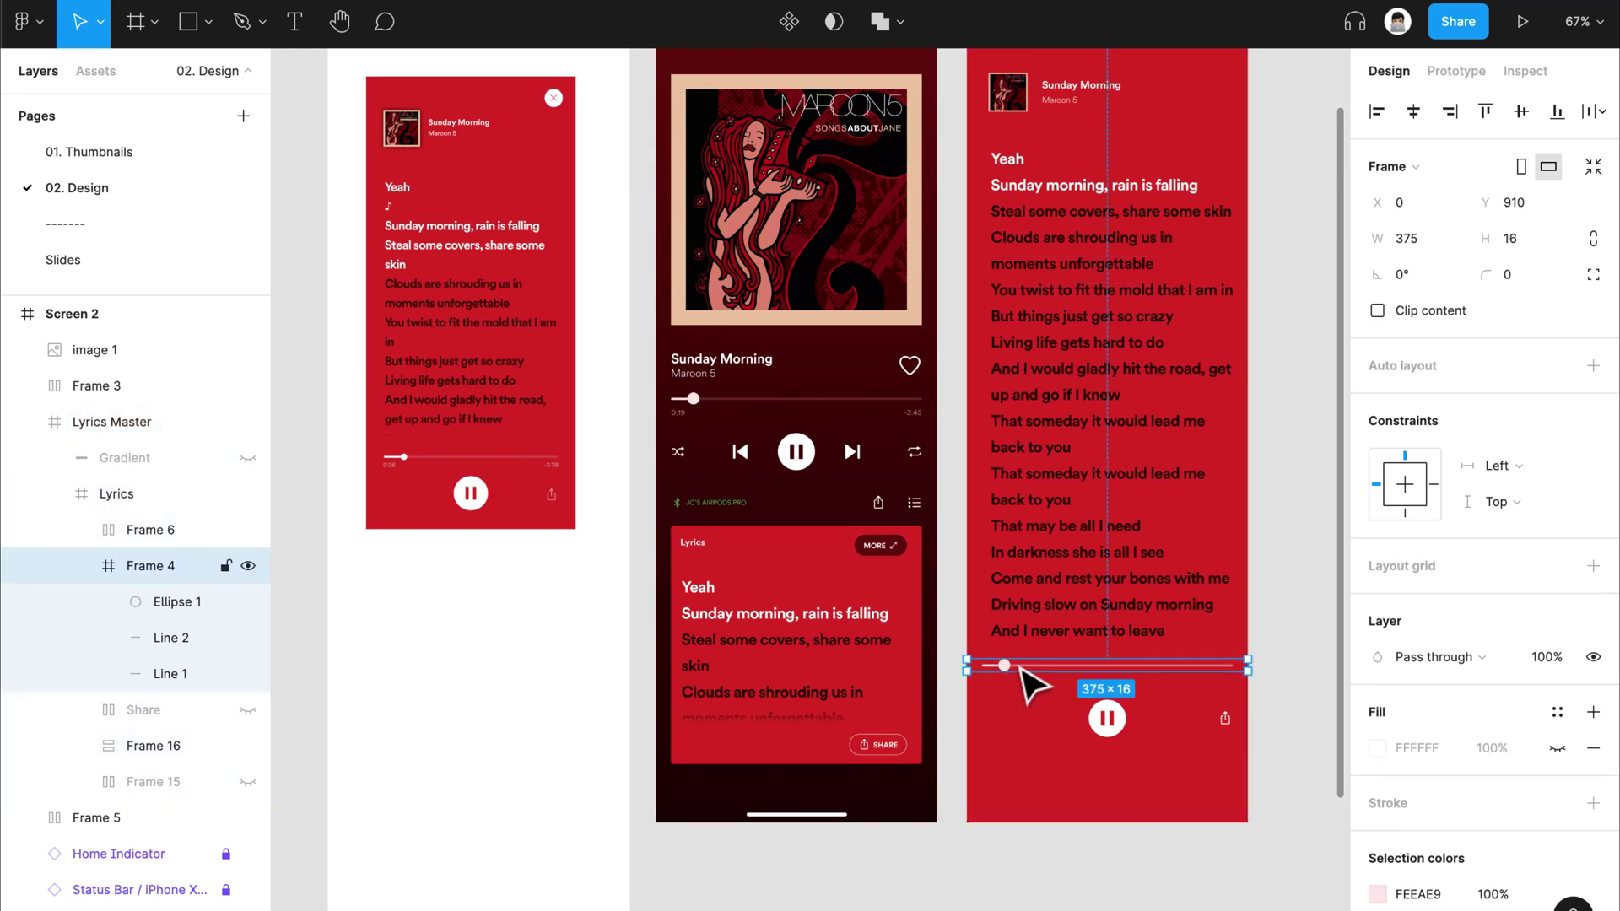
left_click(120, 539)
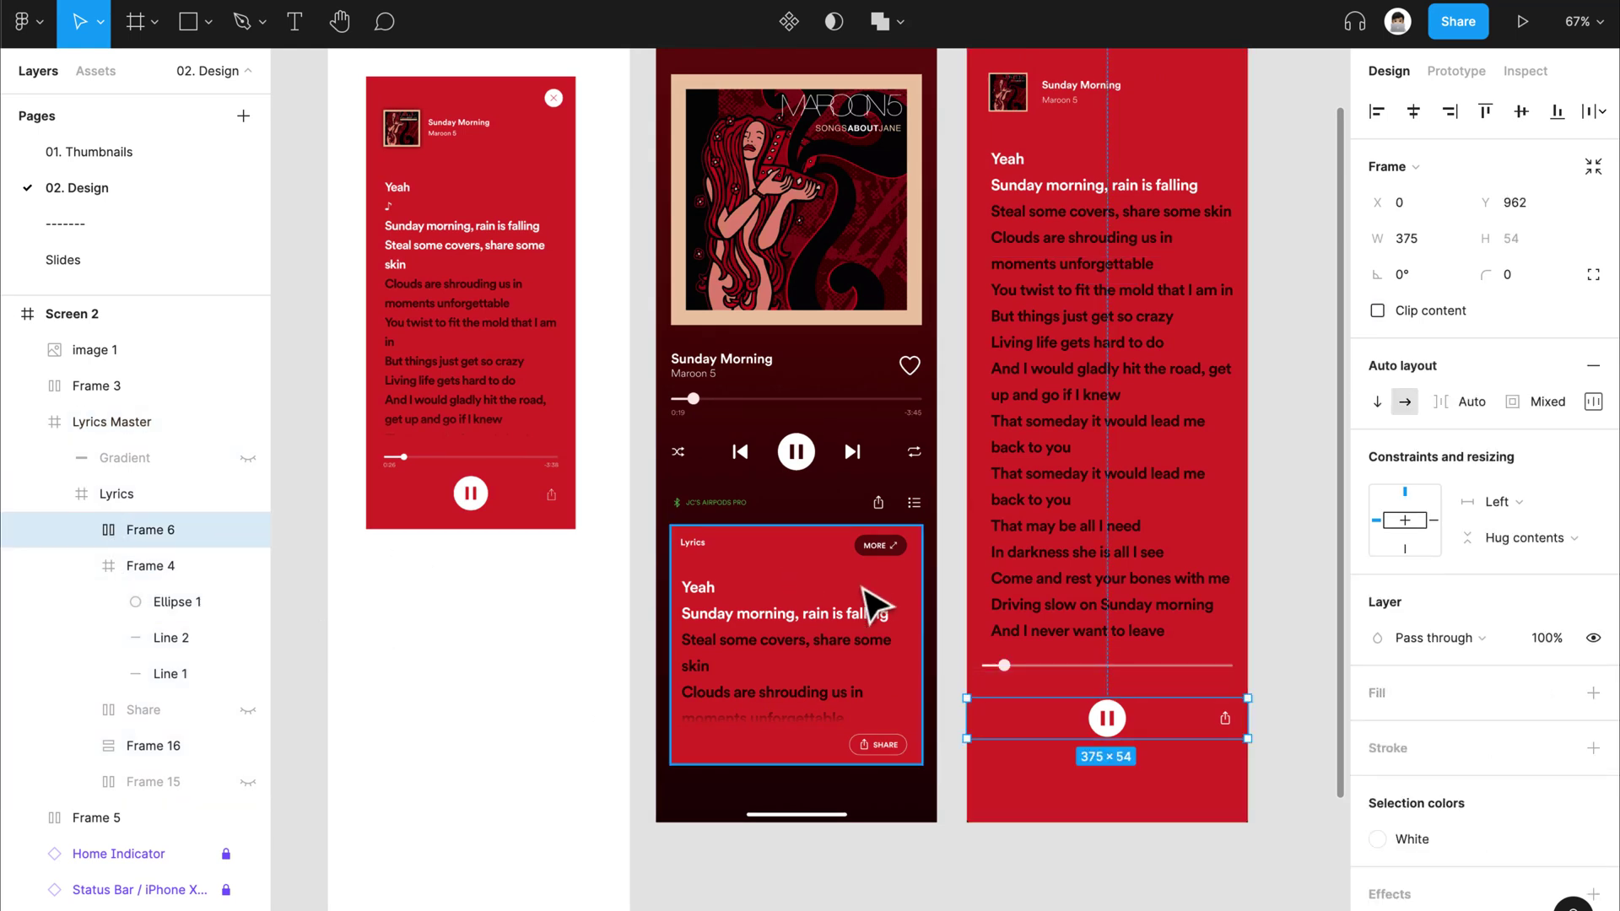
left_click(679, 418)
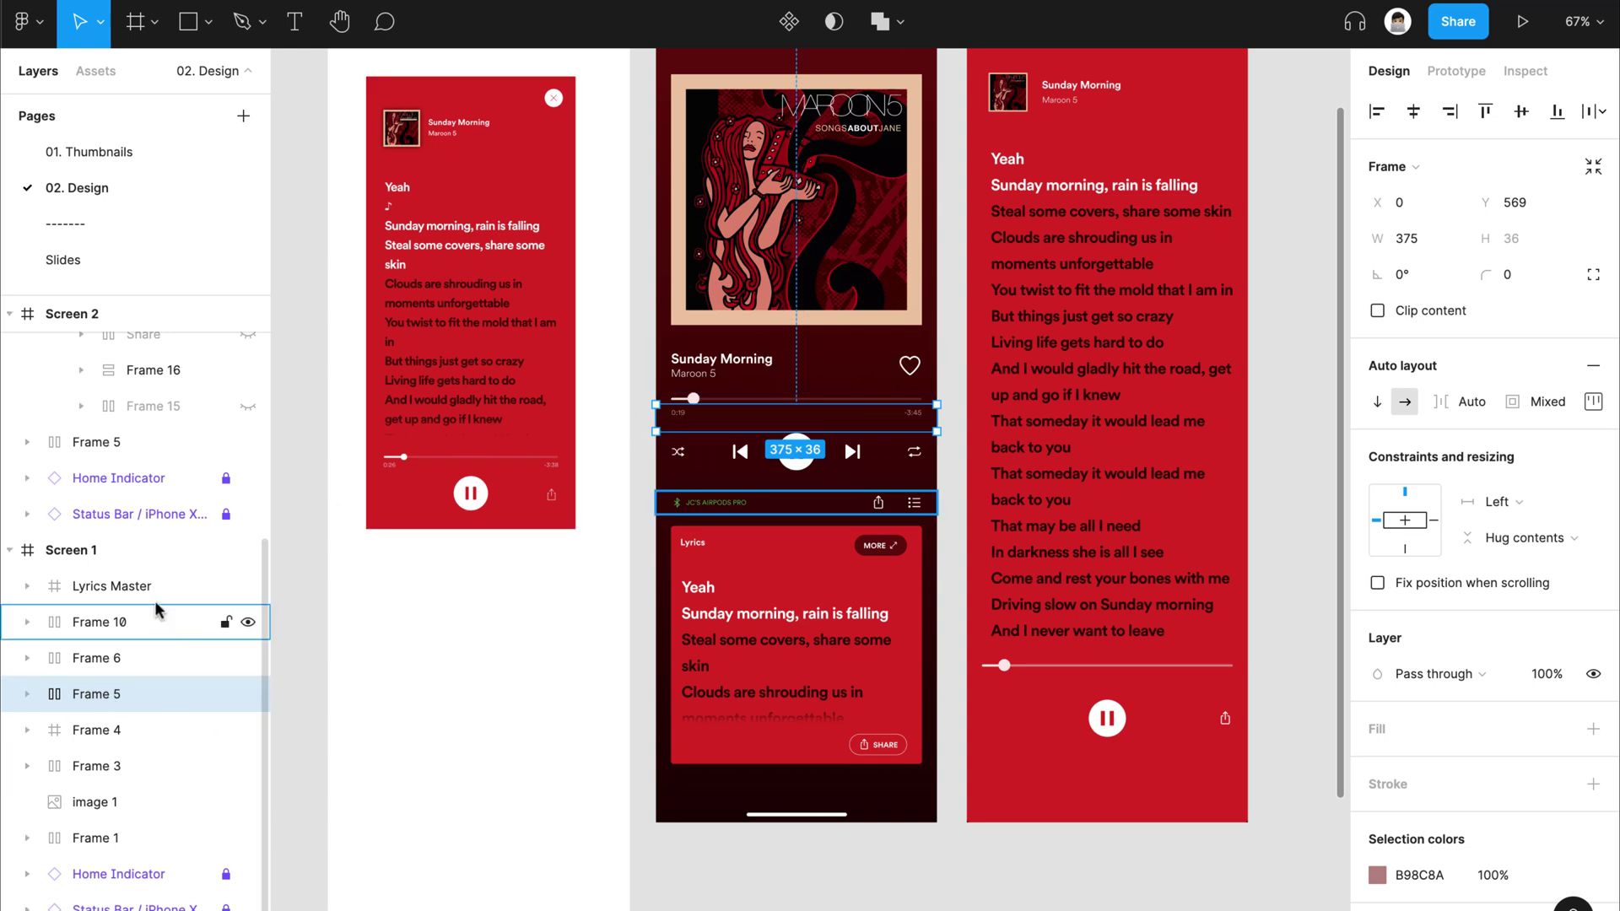
scroll(85, 523, "up", 1)
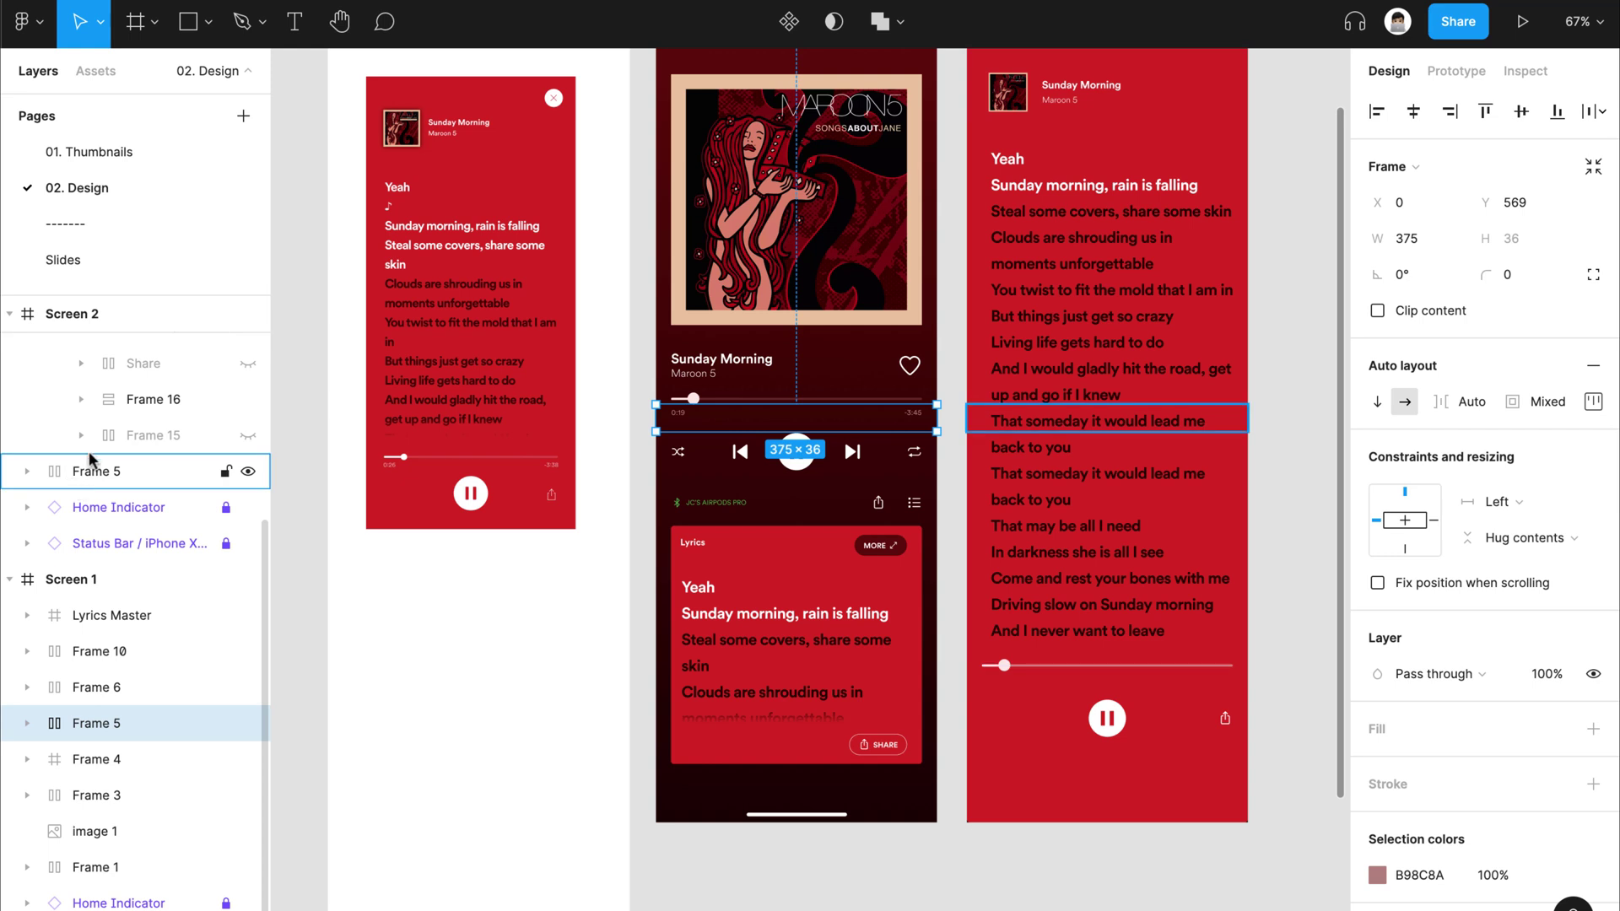
left_click(110, 479)
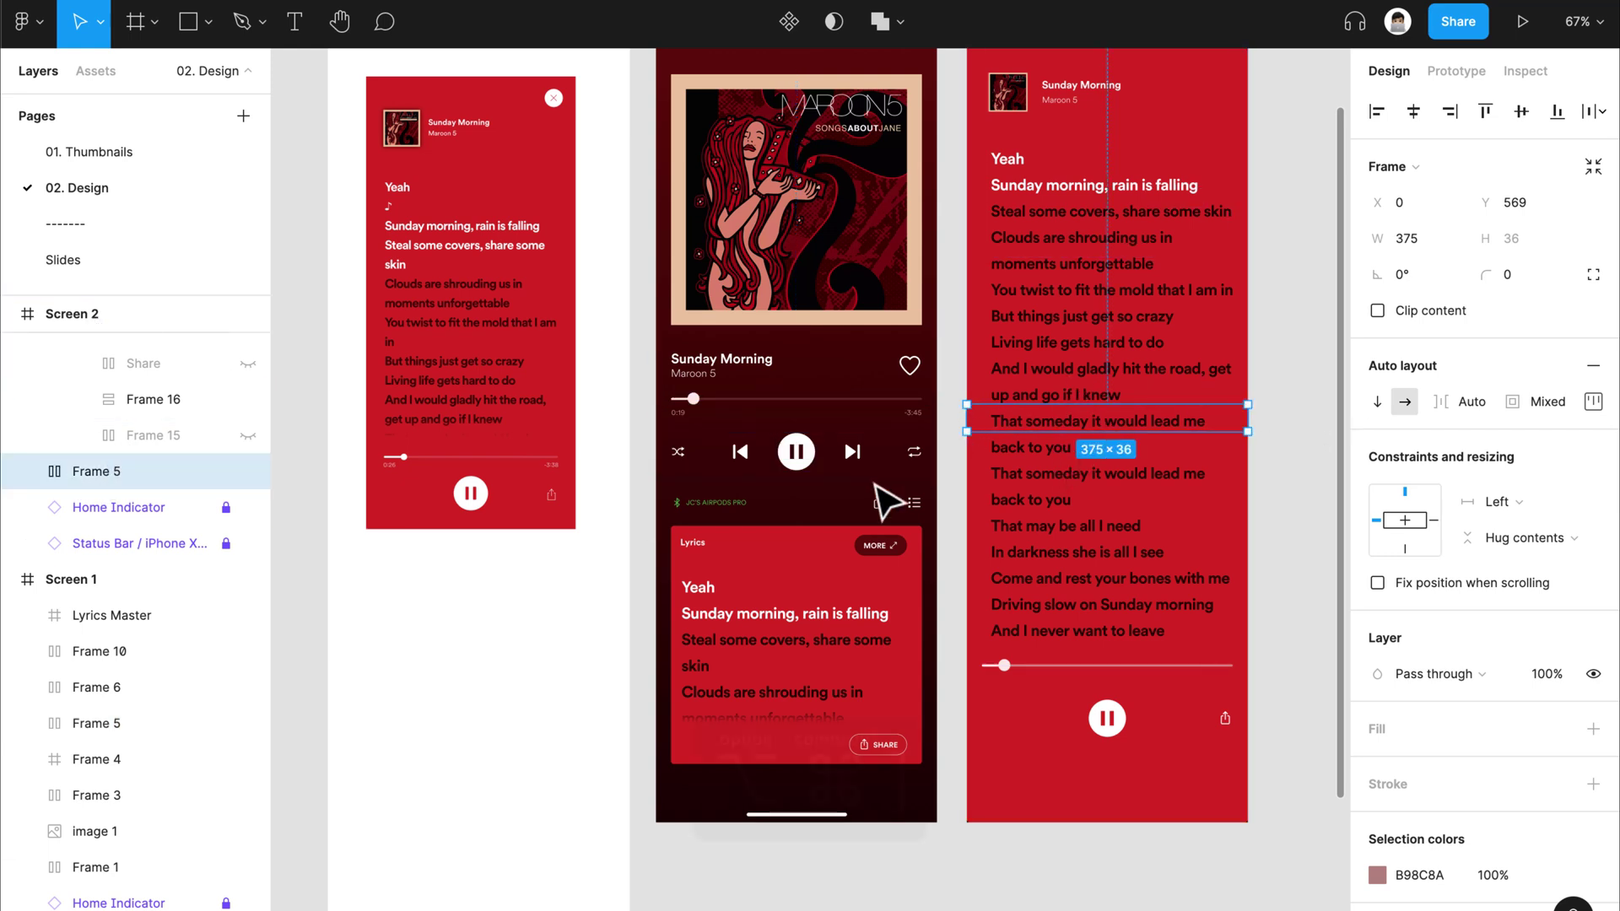
key("alt+super+bracketright")
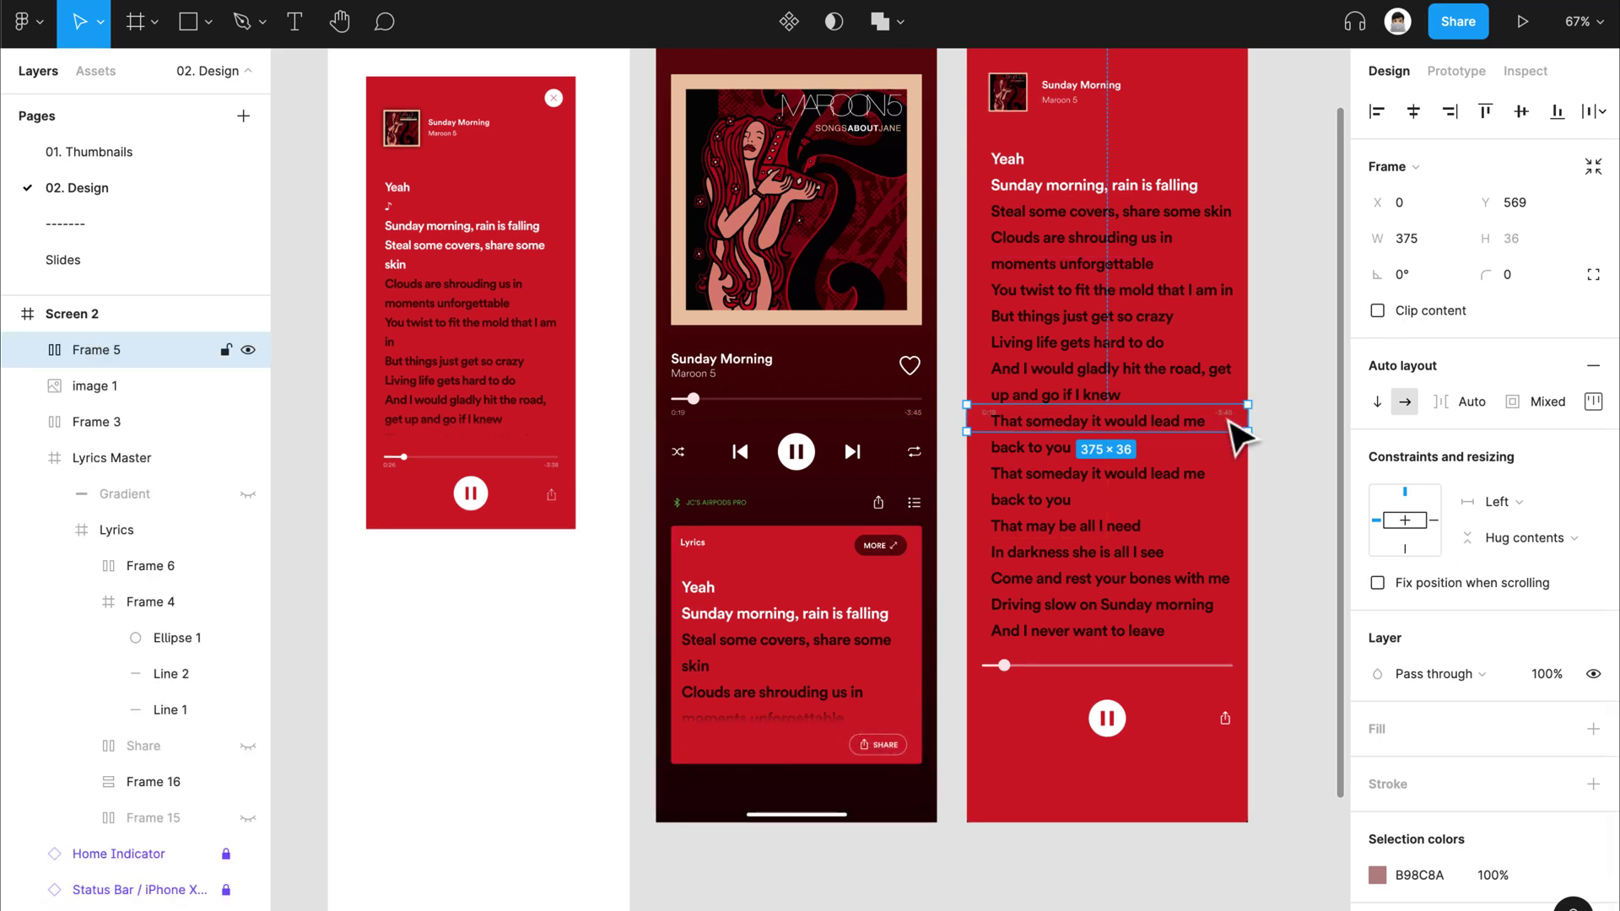
Step: Move the time labels' Frame 5 into Screen 2's Lyrics frame, directly beneath the progress bar at Y 926
left_click_drag(1241, 435, 1237, 705)
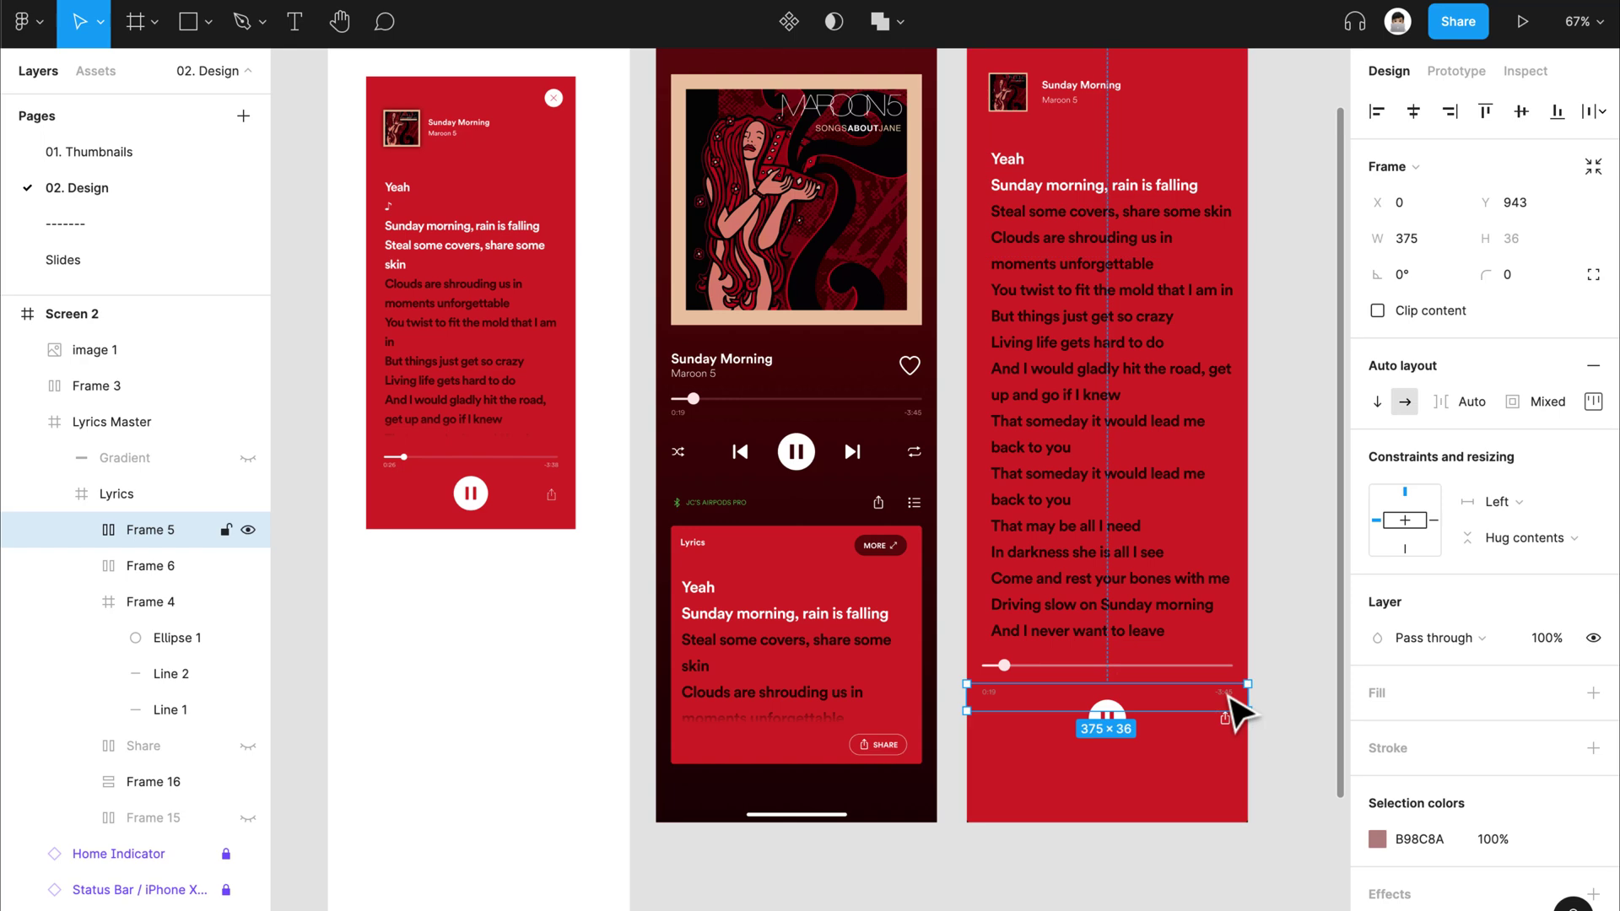
scroll(1240, 709, "up", 2)
scroll(1234, 708, "up", 5)
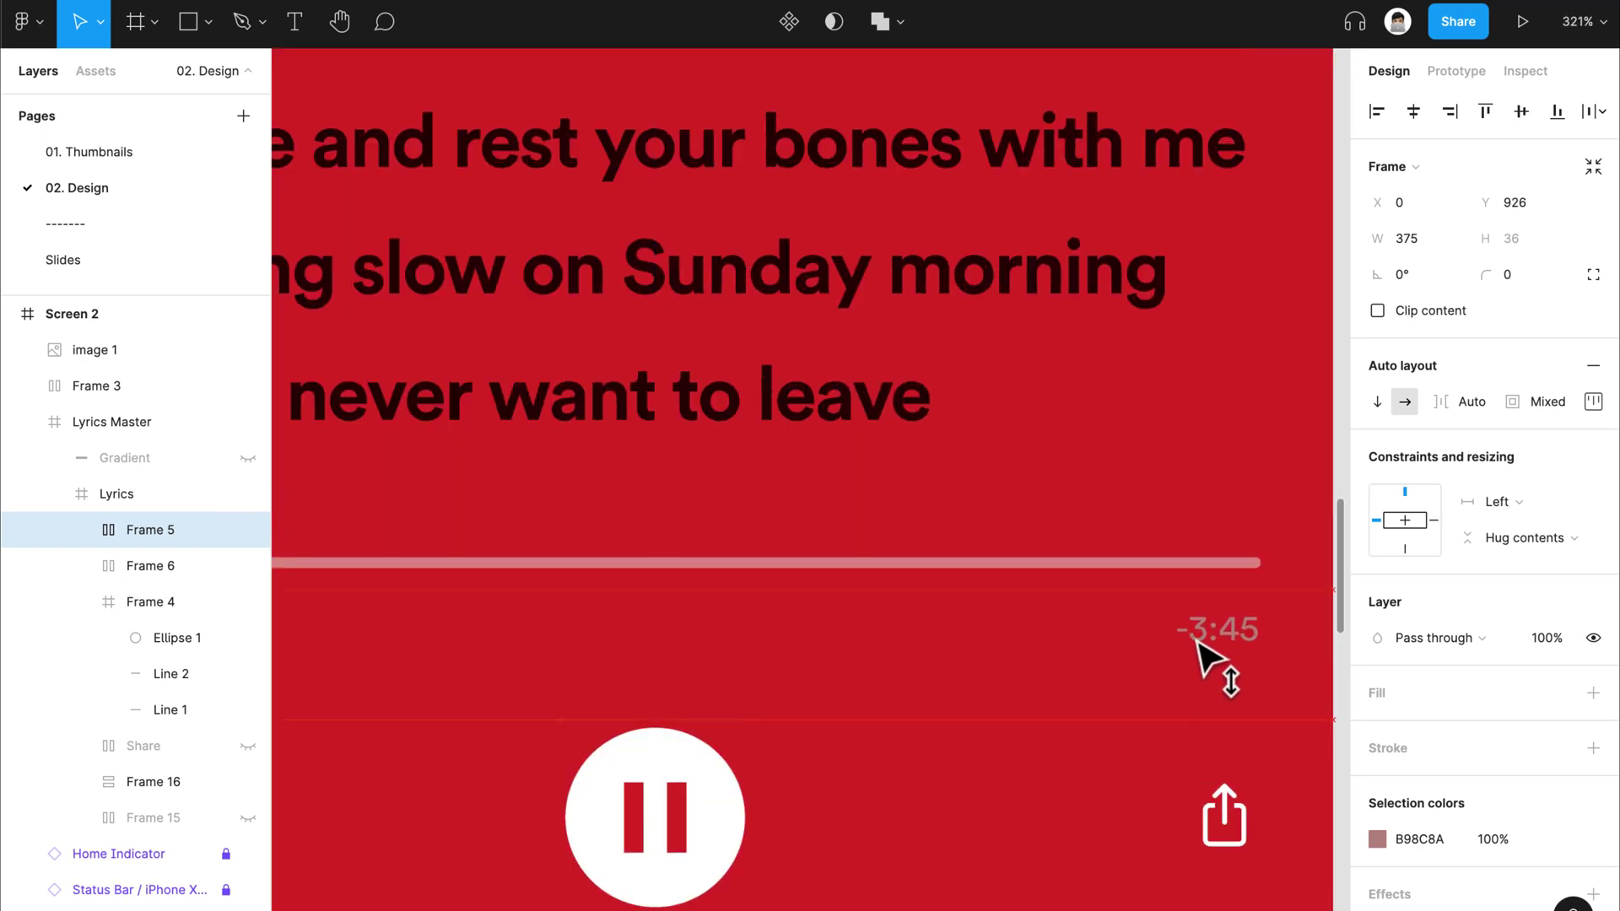
left_click_drag(1196, 642, 1194, 637)
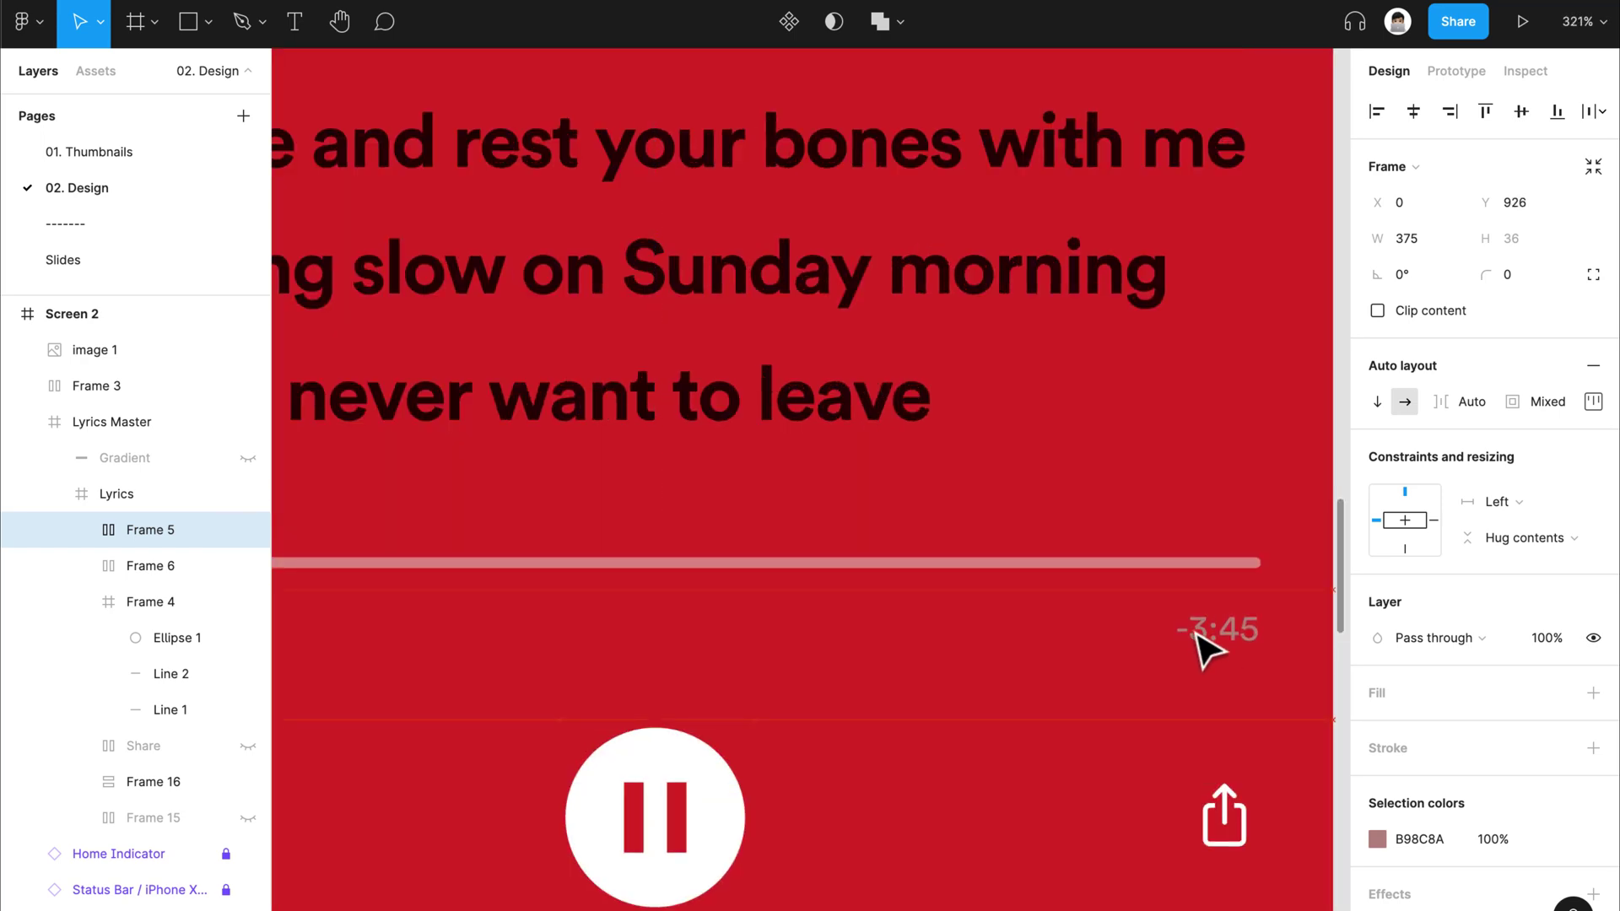
left_click(1211, 571)
left_click(1188, 634)
left_click(1197, 570)
left_click(1196, 634)
Step: Copy the stroke color of the progress bar's background line and apply E9E9E9 to the time labels in Frame 5
scroll(1195, 633, "down", 4)
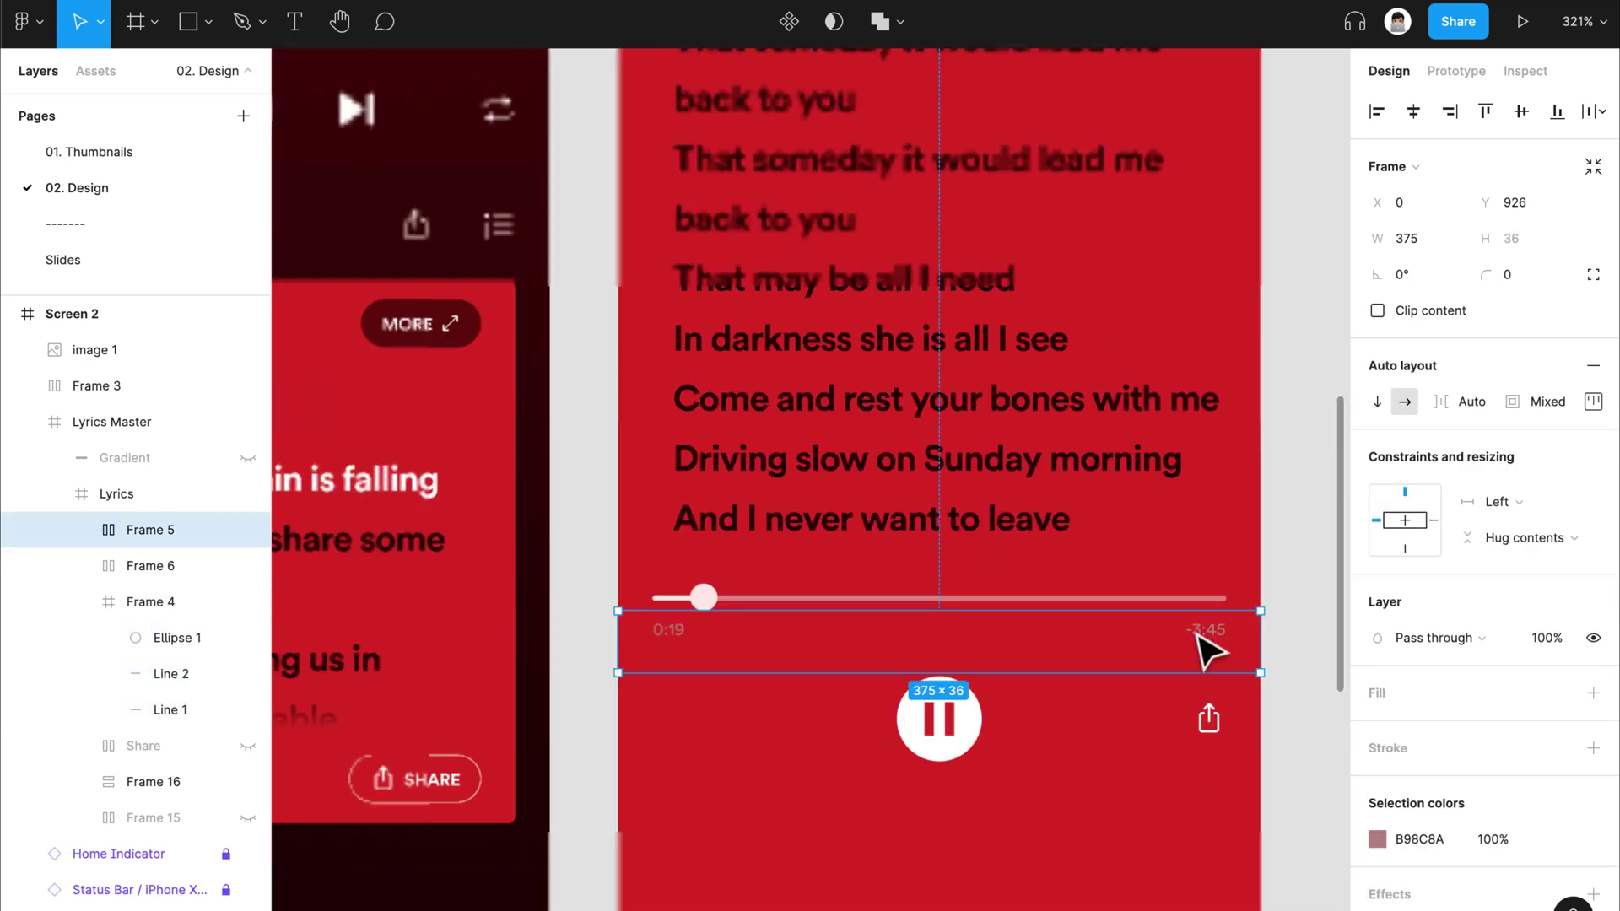
scroll(1434, 802, "down", 1)
scroll(912, 651, "up", 3)
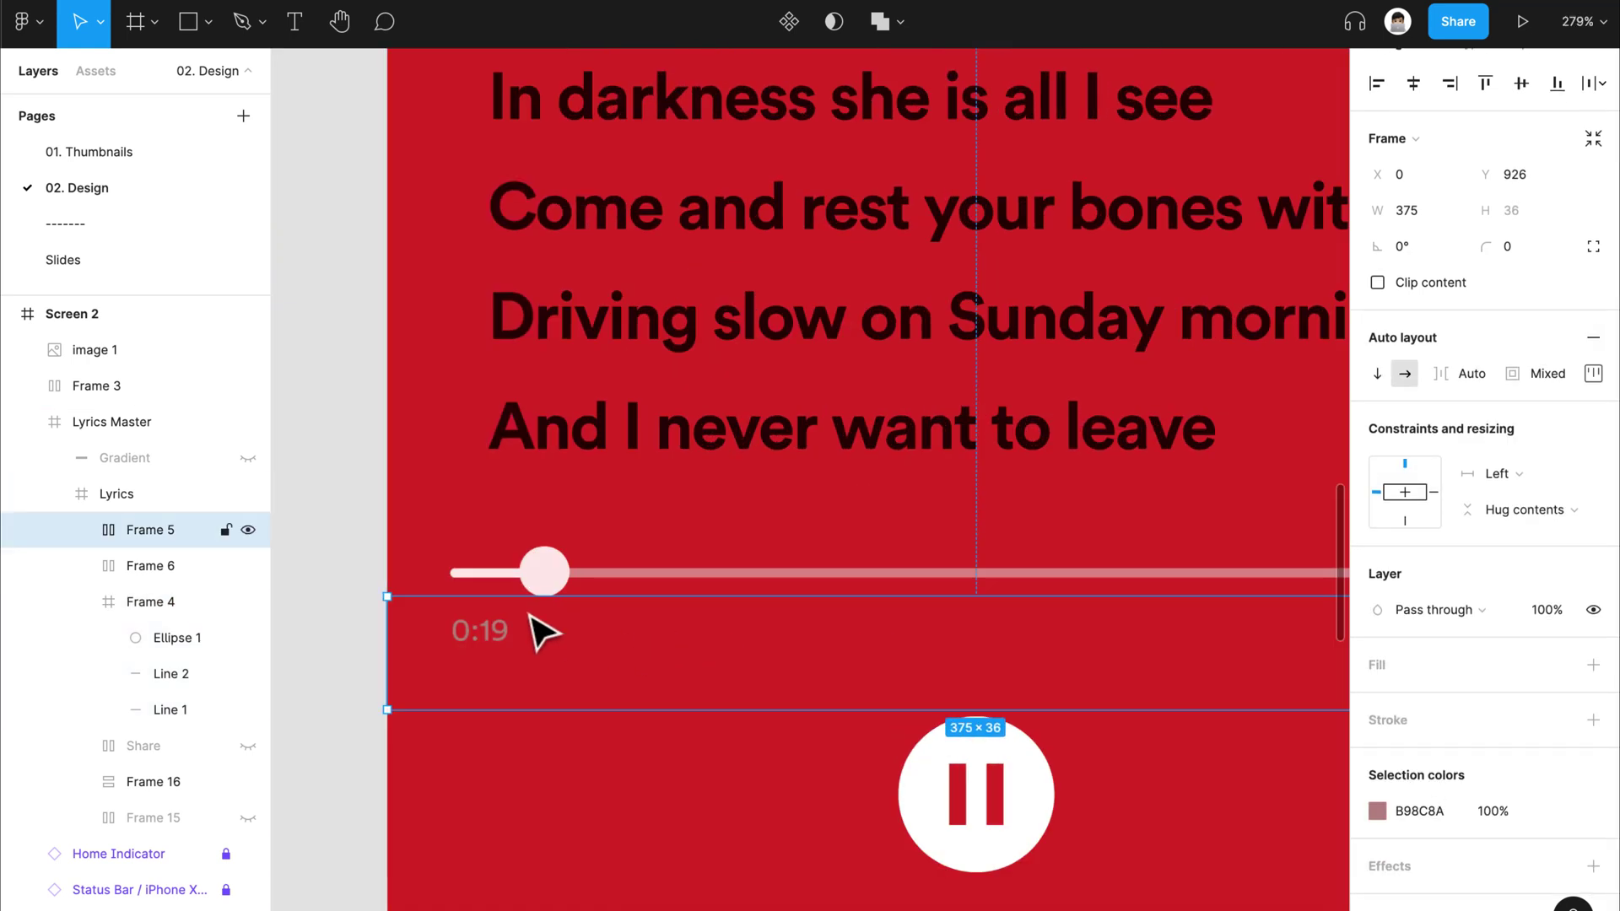
scroll(590, 645, "right", 2)
scroll(740, 589, "down", 2)
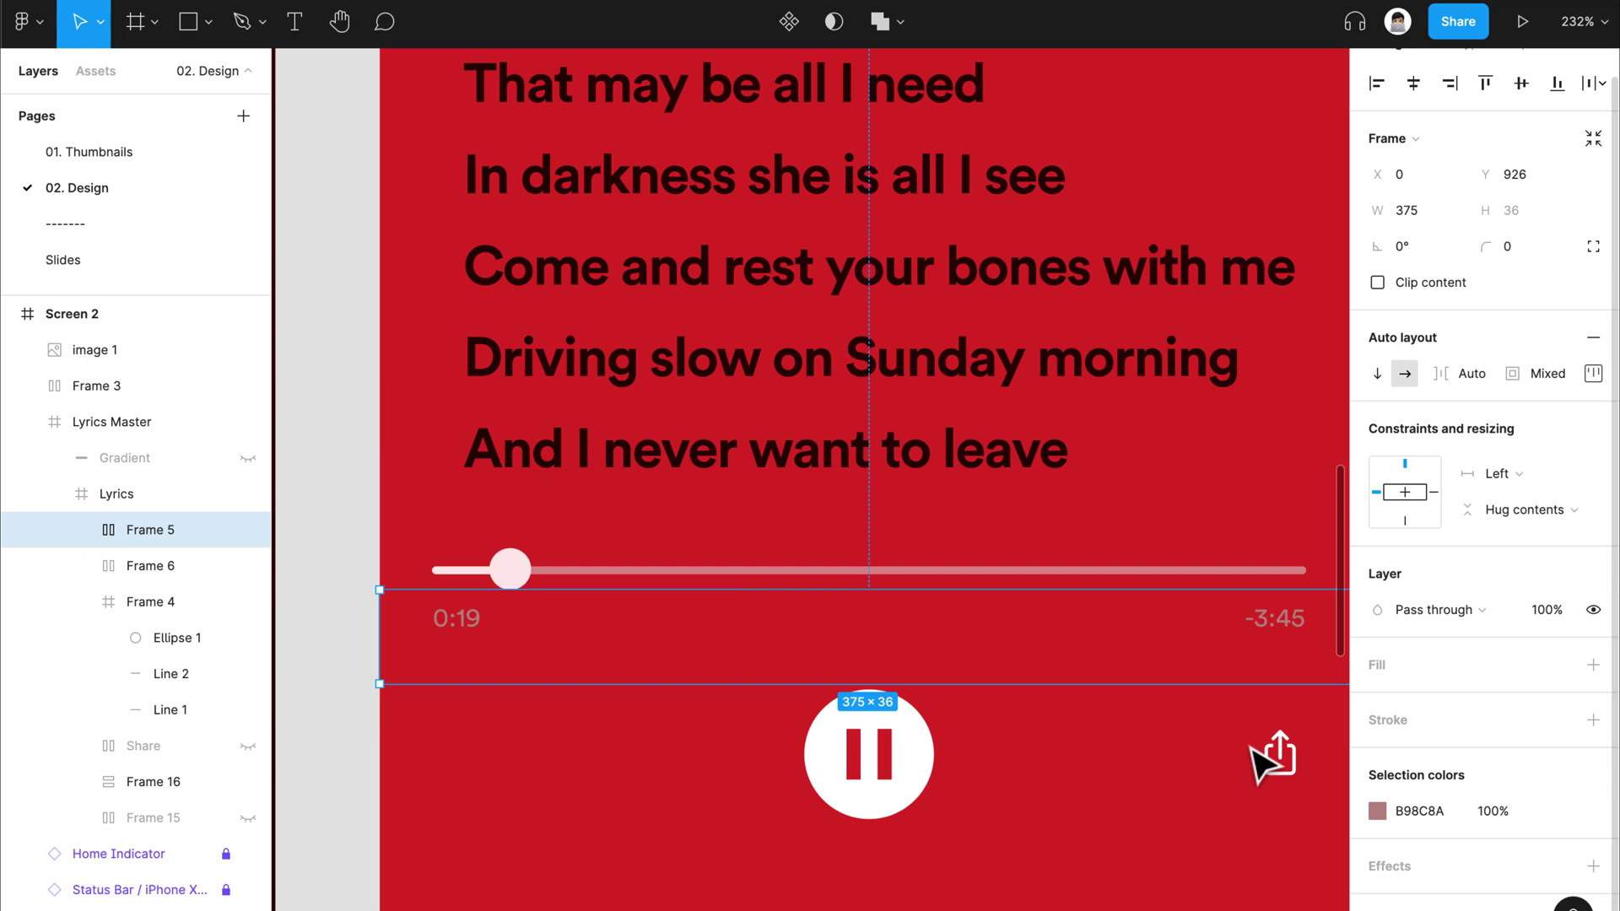
double_click(1164, 571)
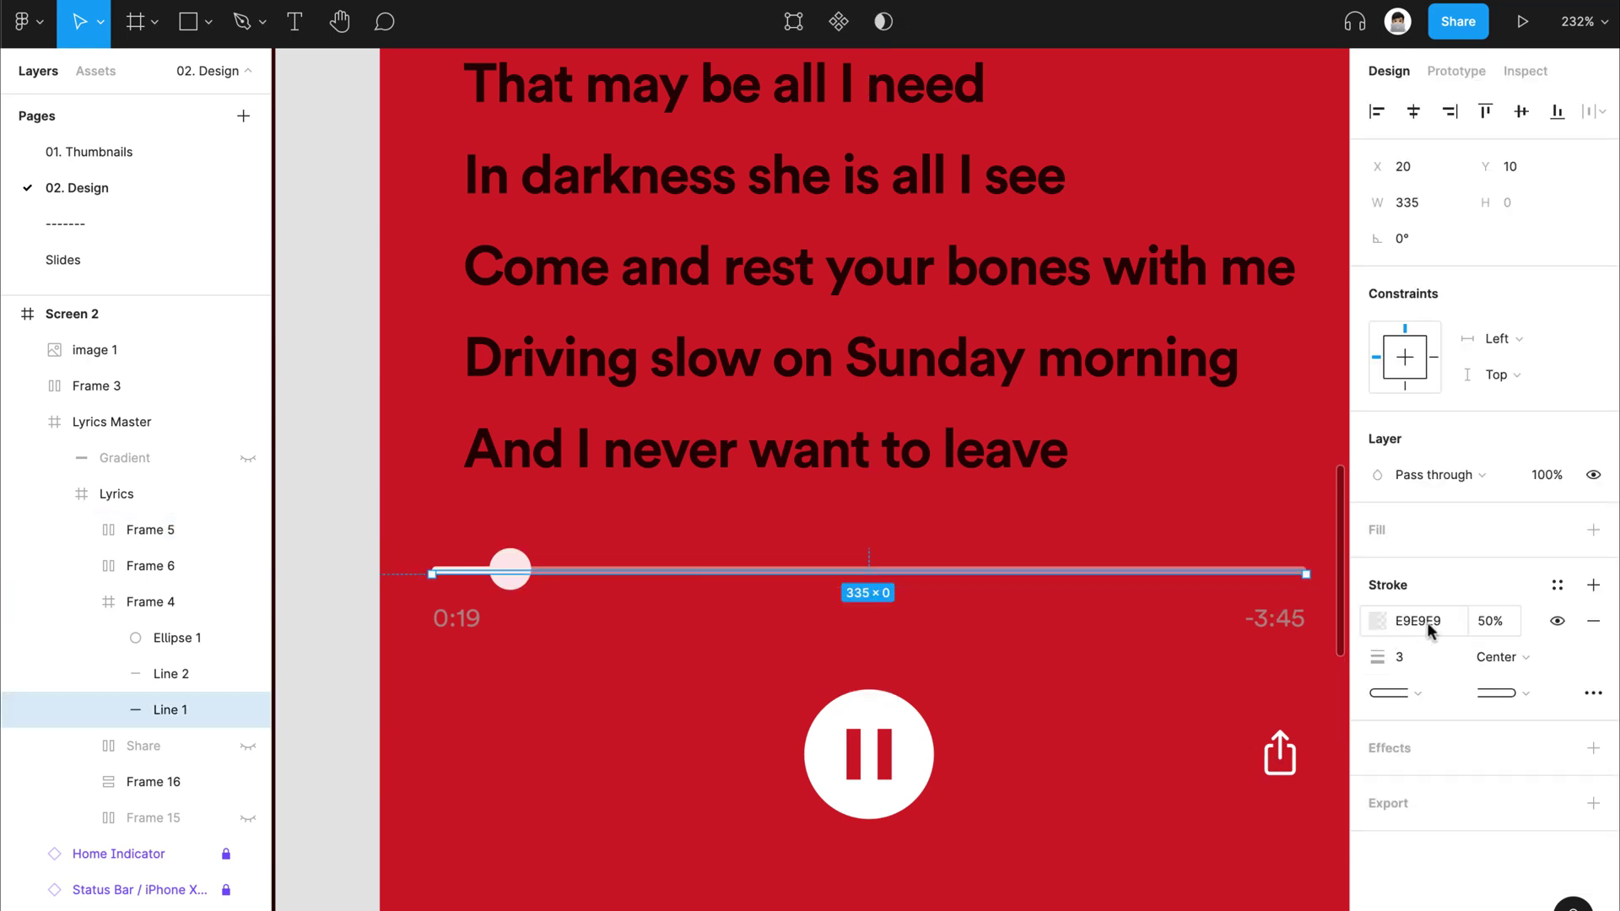
left_click(1414, 621)
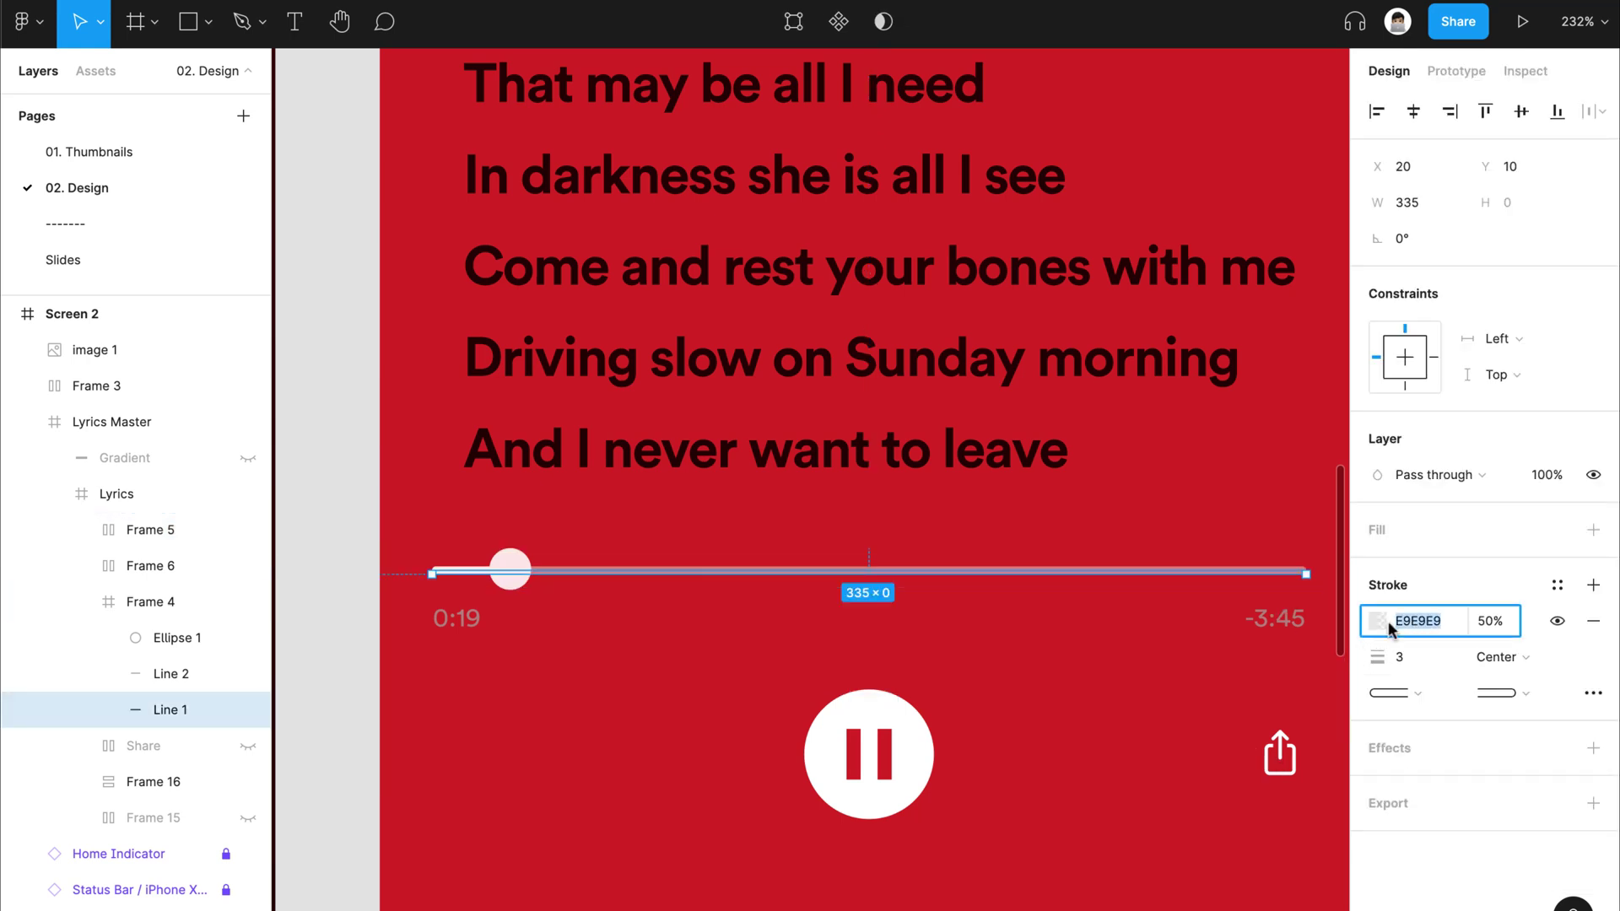
left_click(1150, 637)
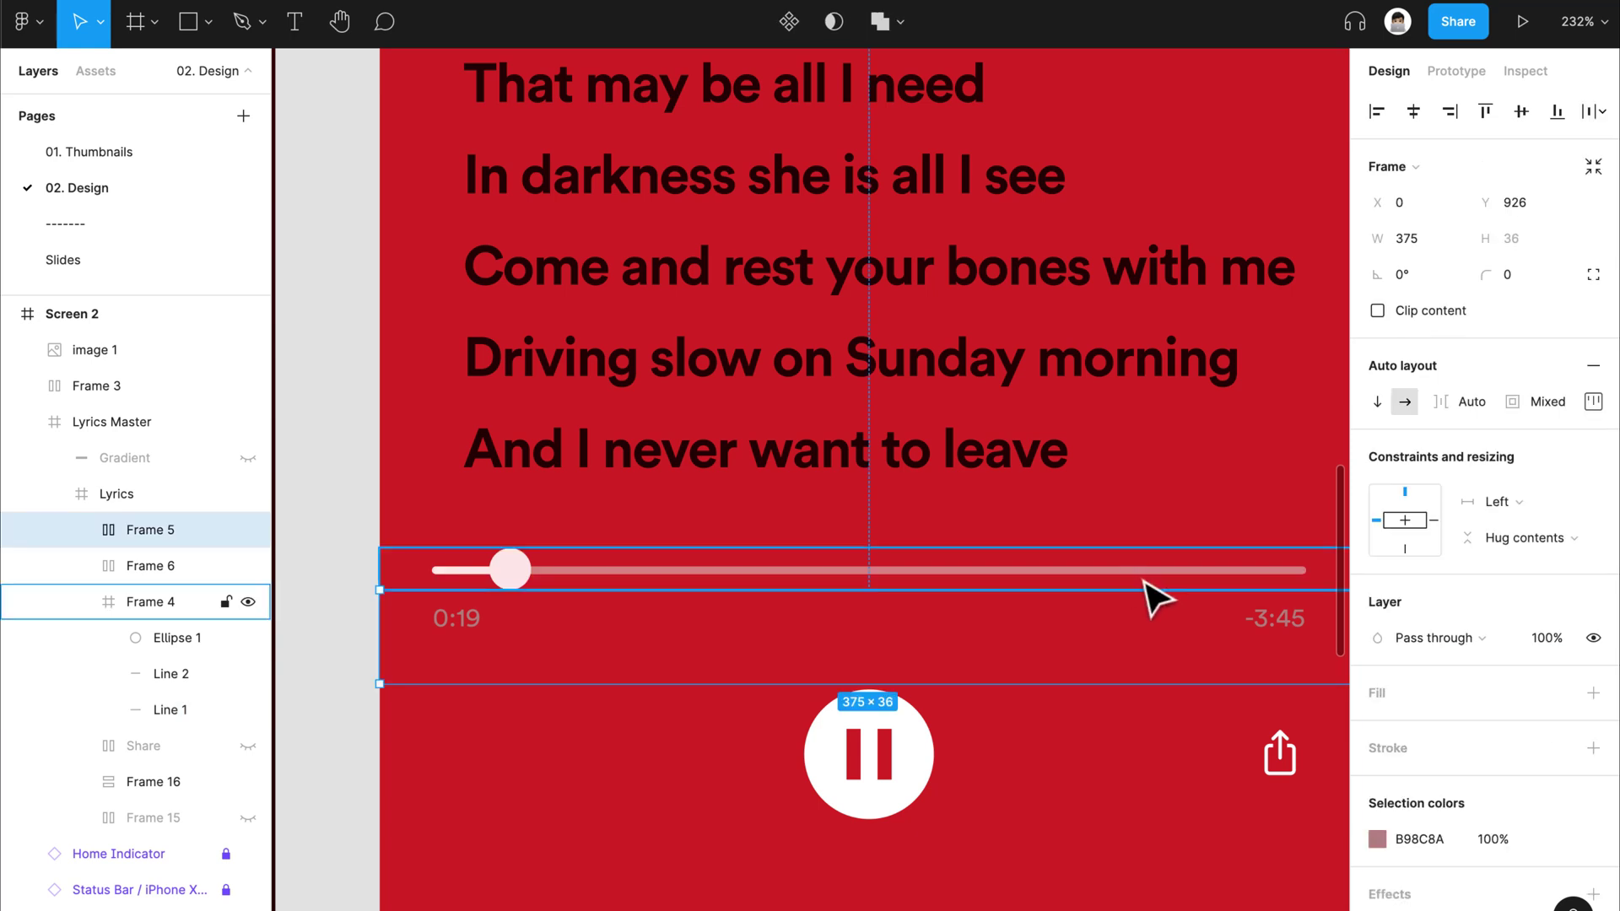
left_click(1146, 573, "super")
left_click(1415, 621)
key("ctrl+c")
left_click(1046, 636)
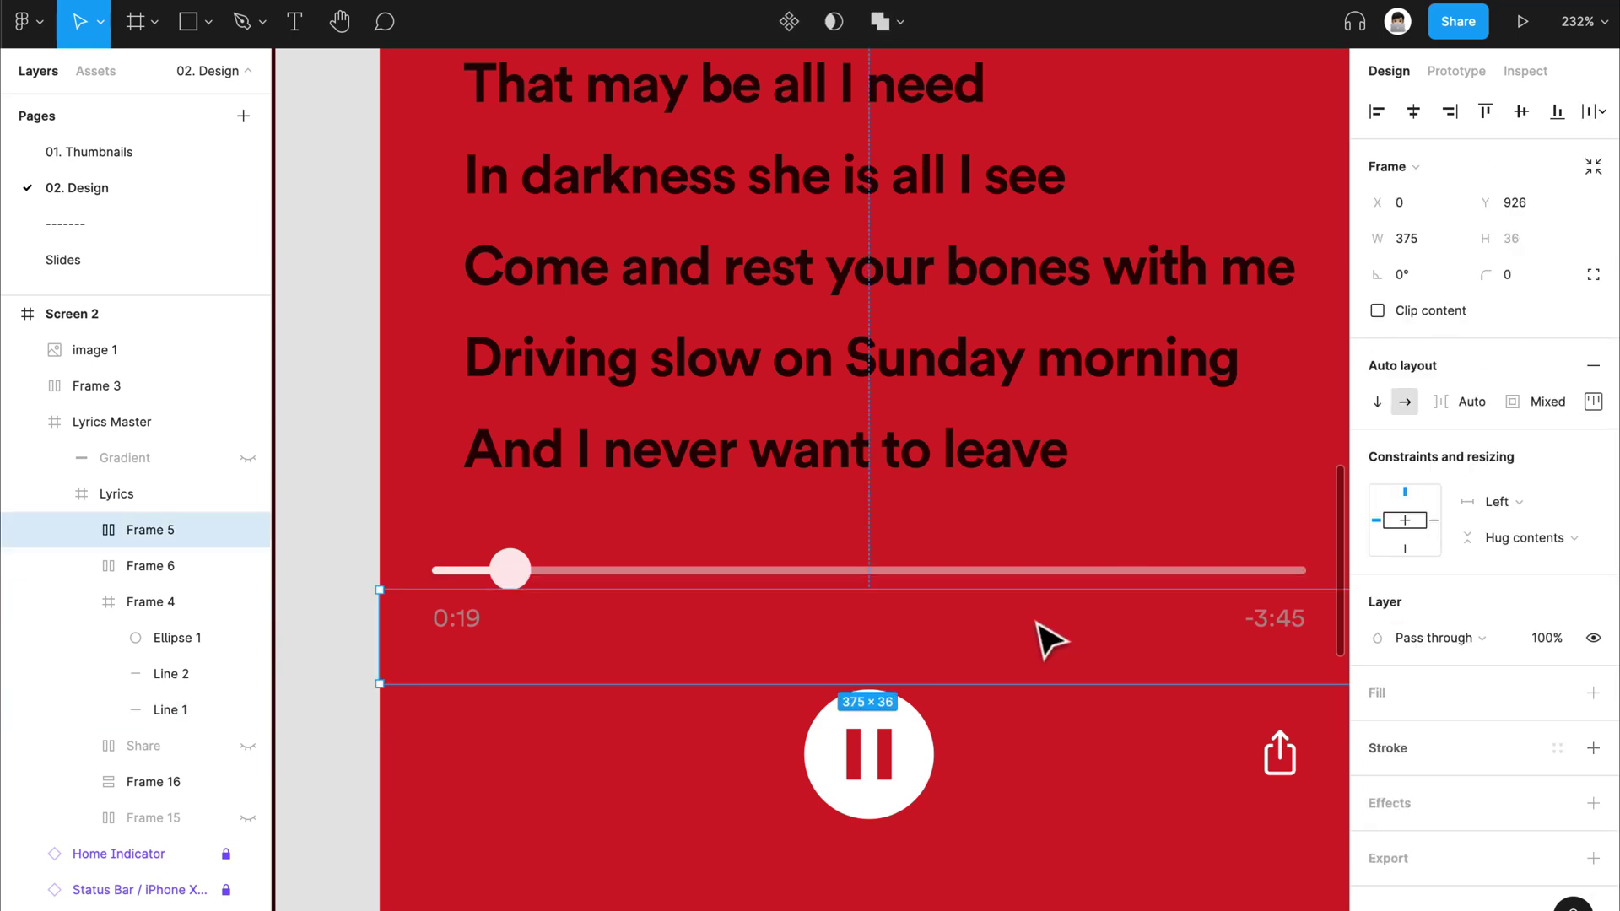
left_click(1459, 829)
key("ctrl+v")
key("Return")
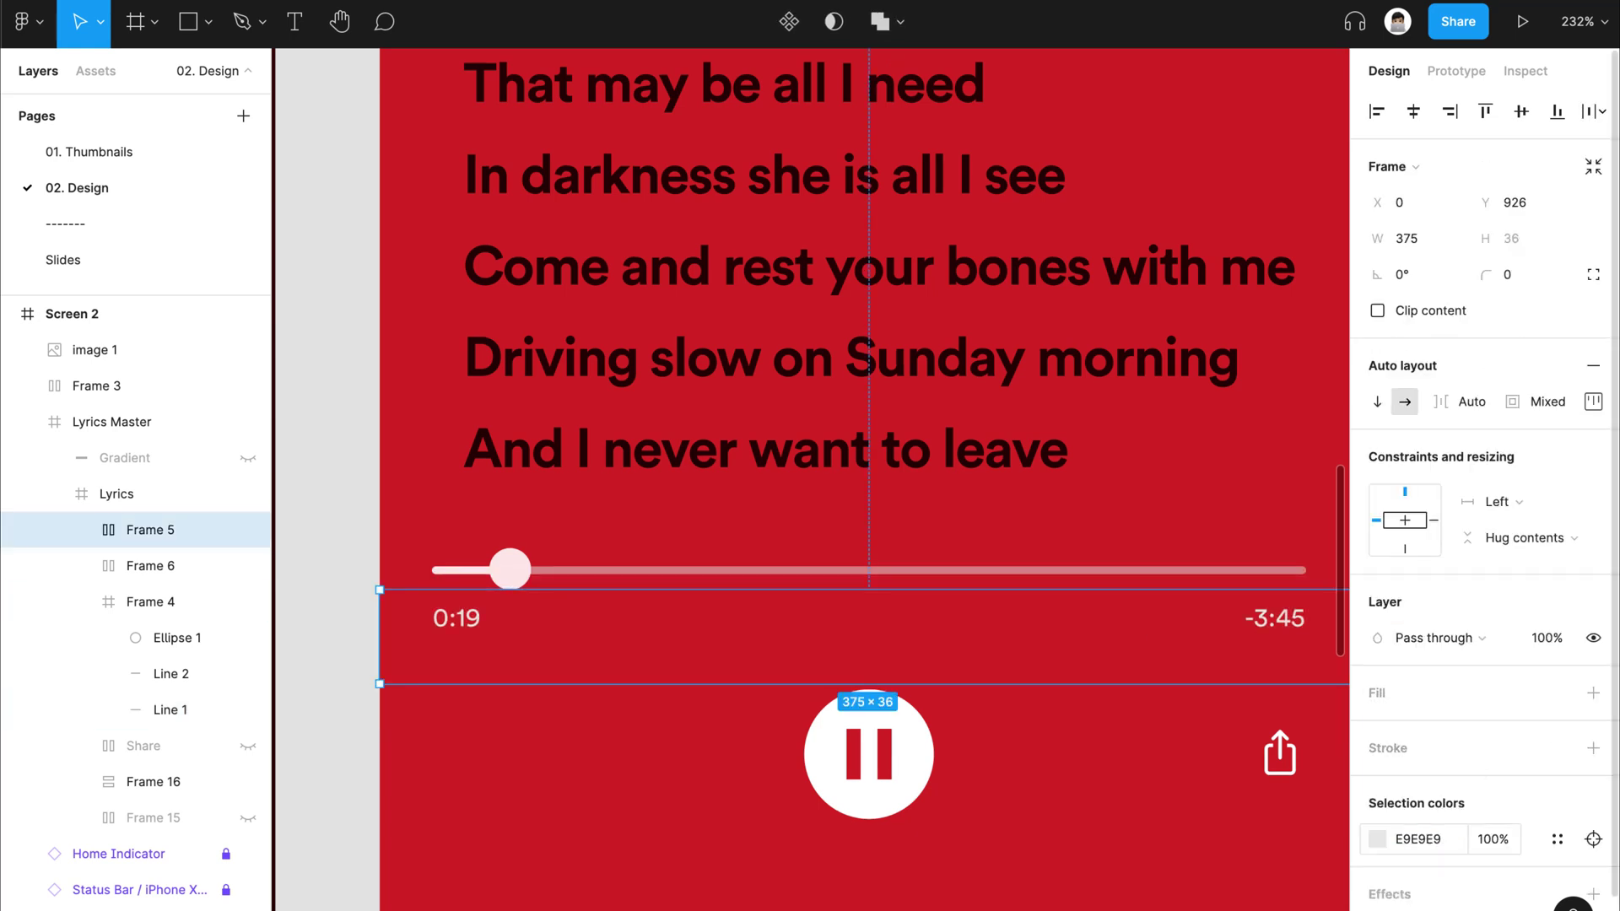
Step: Check the positions and spacing of the progress bar, time labels and playback controls beneath the lyrics in Screen 2
left_click(1193, 802)
scroll(1193, 802, "down", 10)
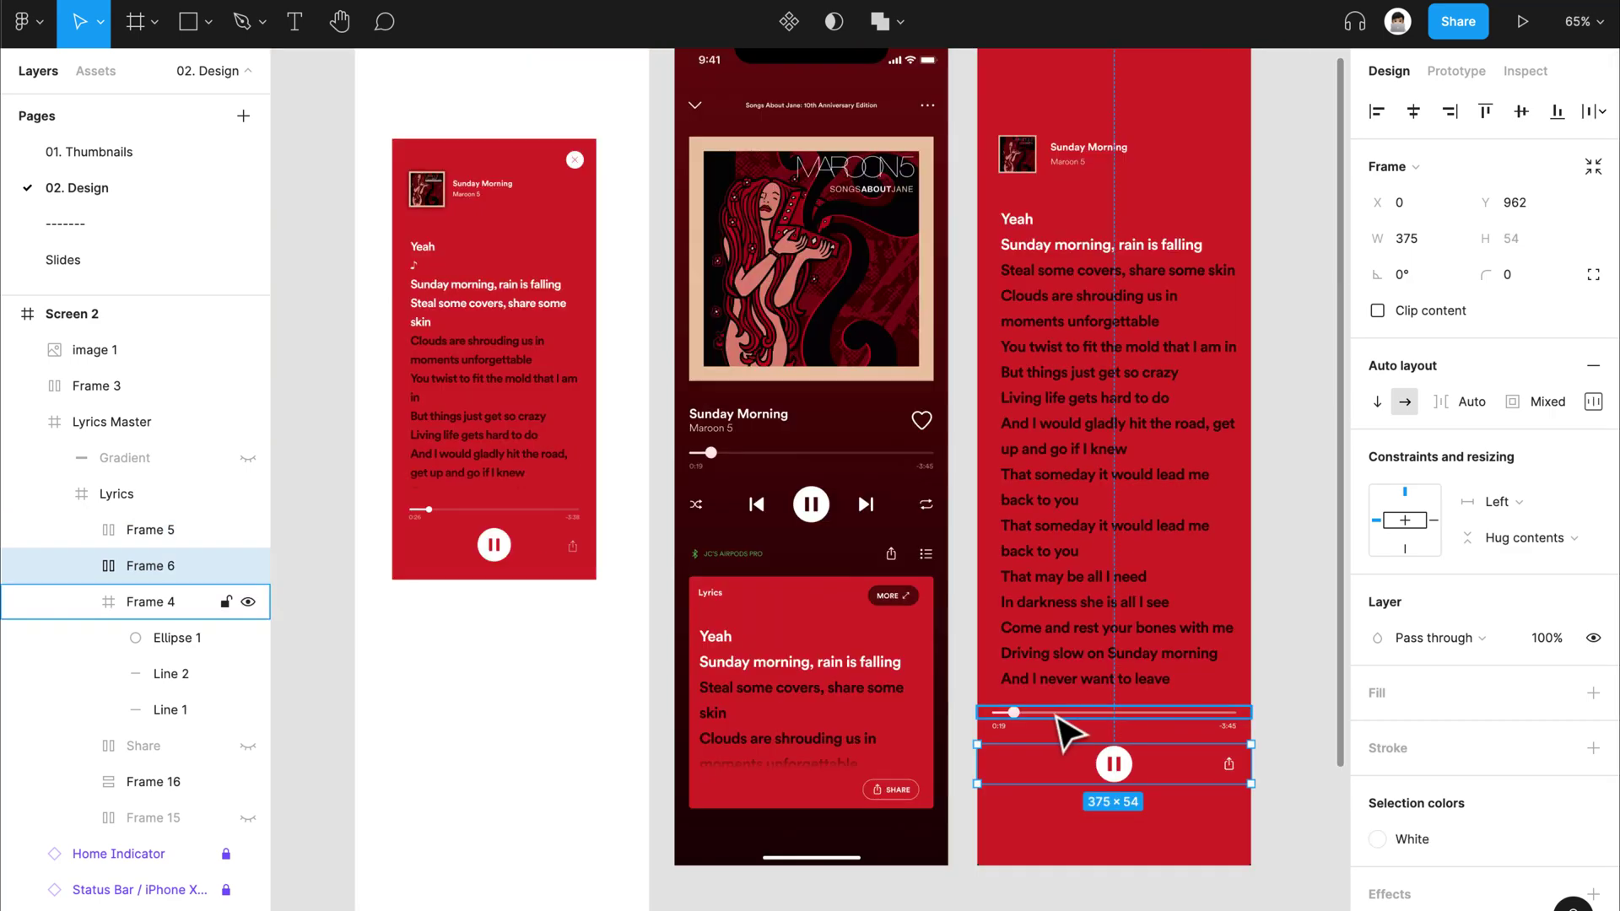
left_click(1031, 732, "shift")
scroll(1038, 759, "up", 10)
left_click(540, 438, "shift")
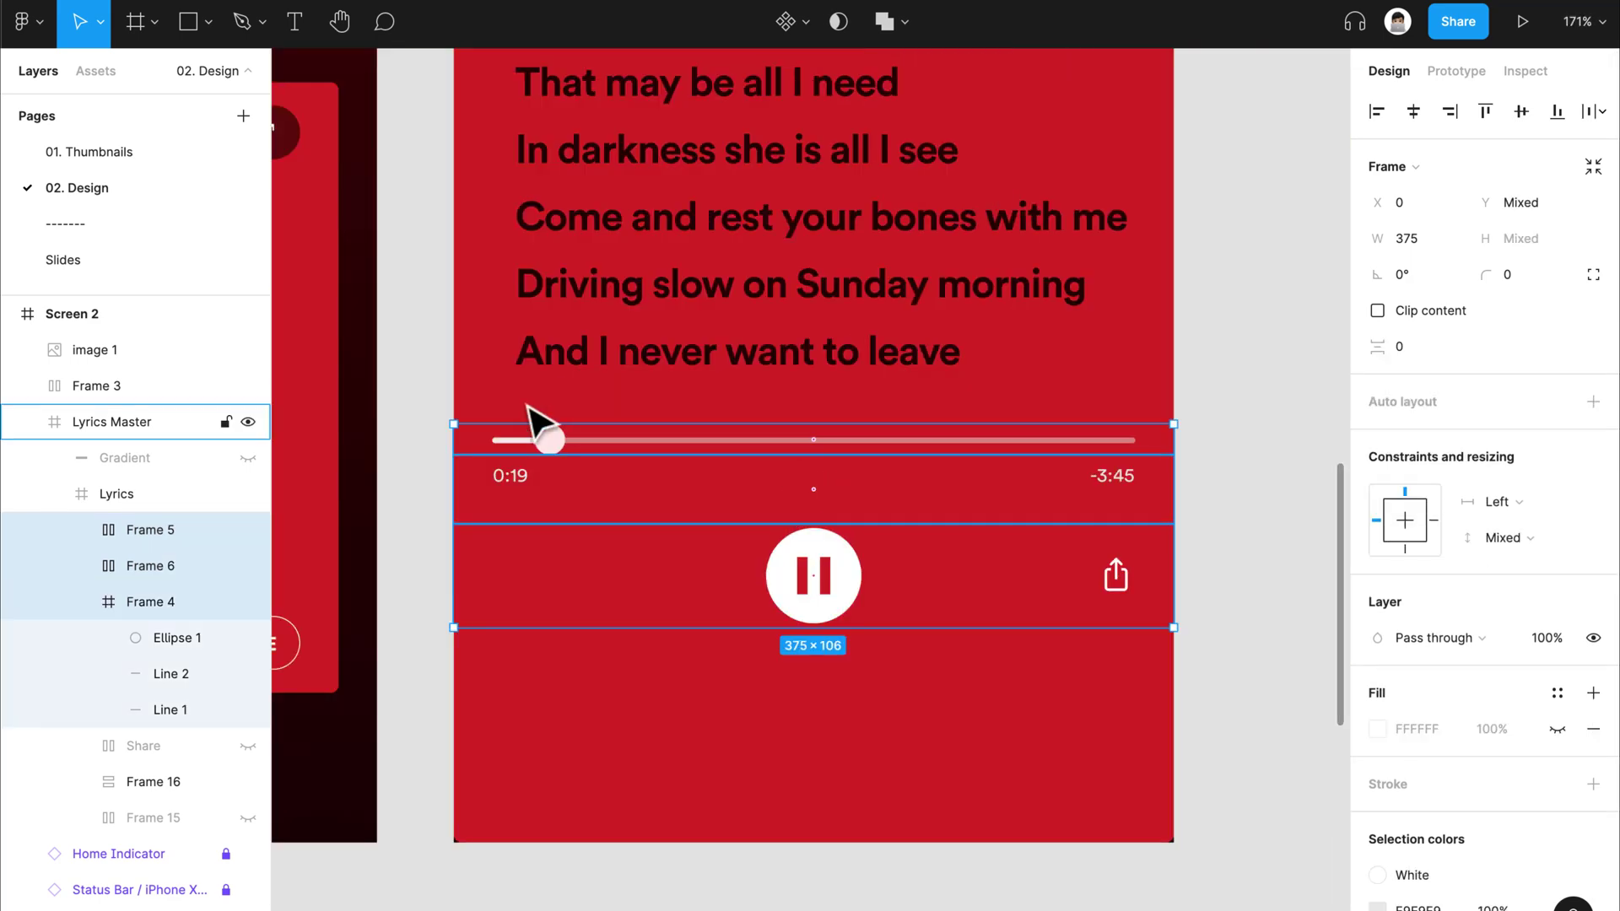
scroll(625, 637, "down", 10)
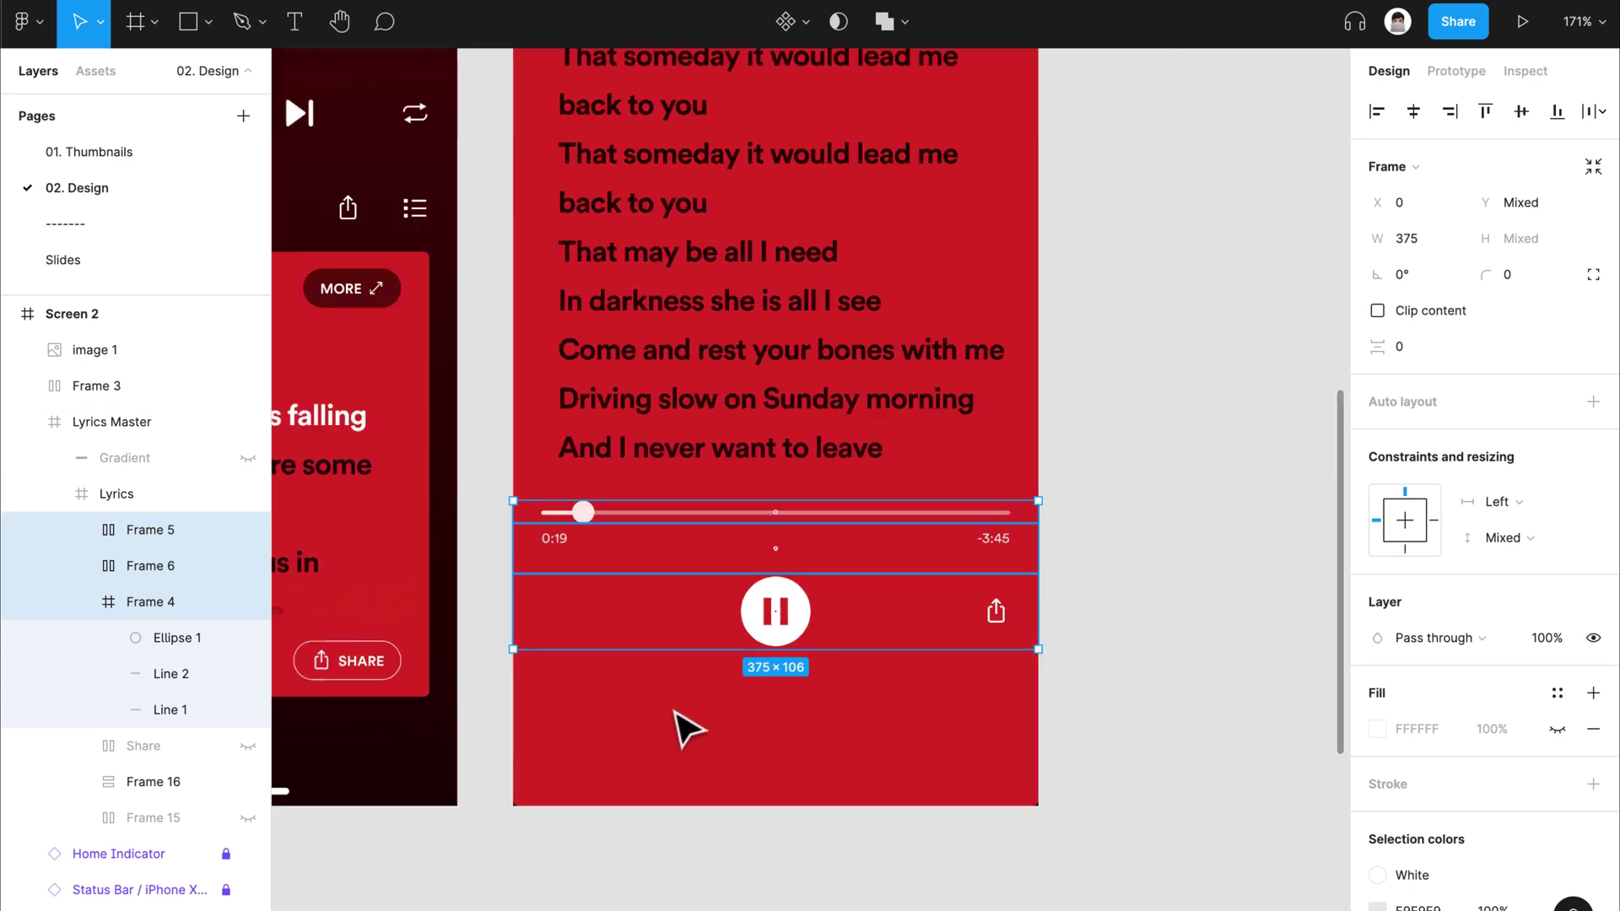
left_click_drag(979, 736, 892, 733)
left_click(940, 737)
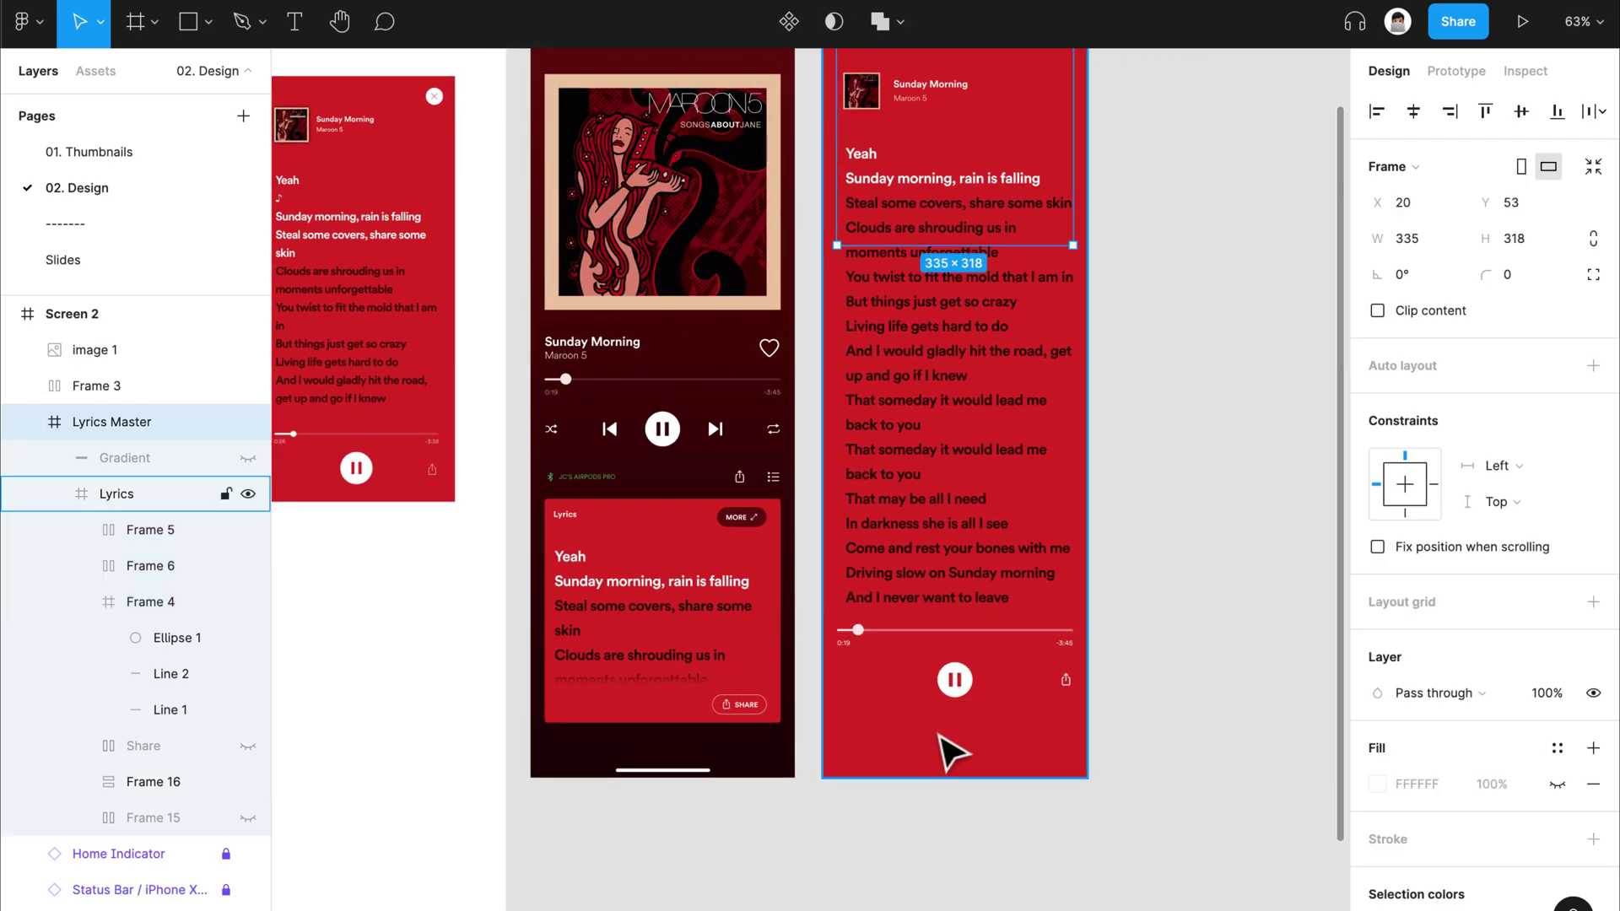
left_click(881, 631)
left_click(922, 596)
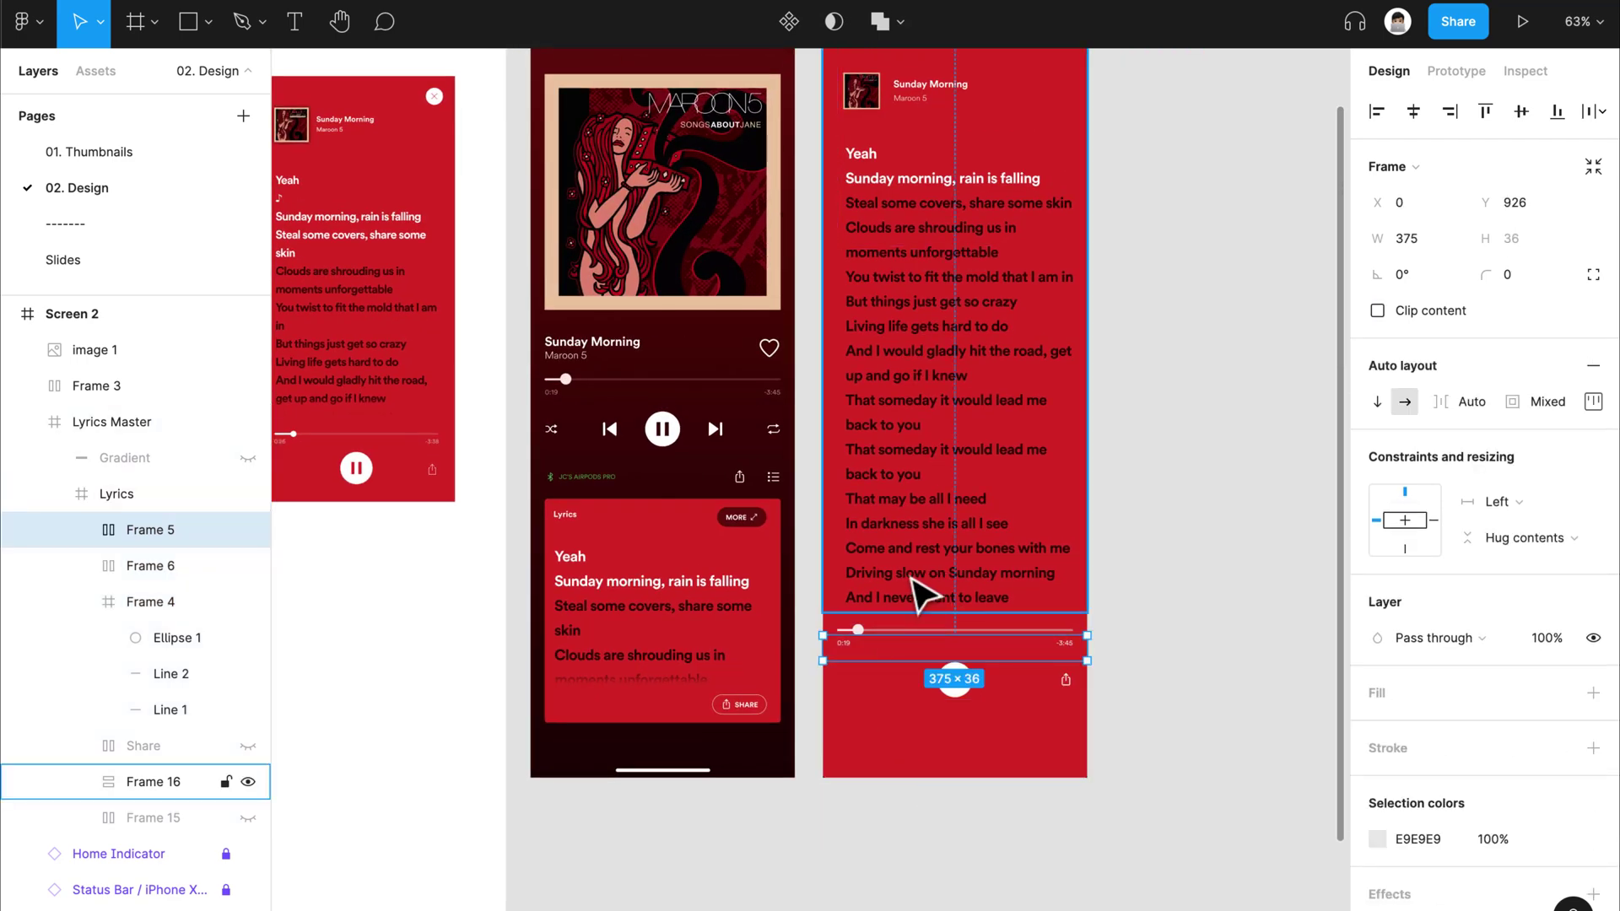
Step: Extend the bottom edge of Screen 2's lyrics text frame, Frame 16, to meet the progress bar frame, at a height of 850
scroll(907, 595, "up", 12)
left_click(806, 723)
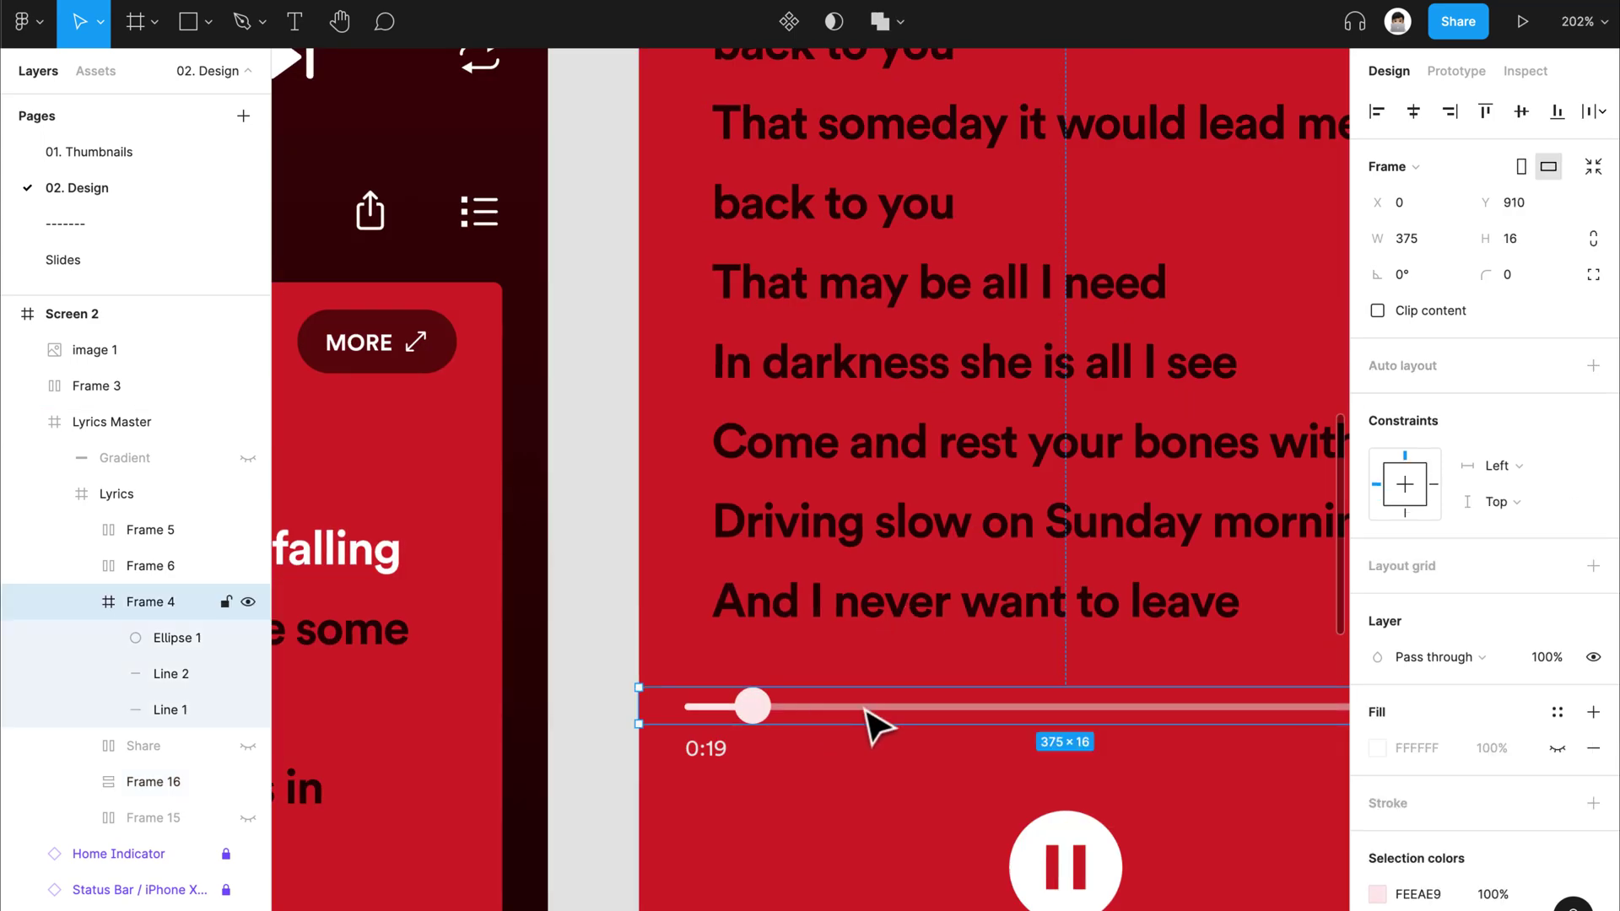
left_click(893, 620)
left_click_drag(888, 655, 874, 697)
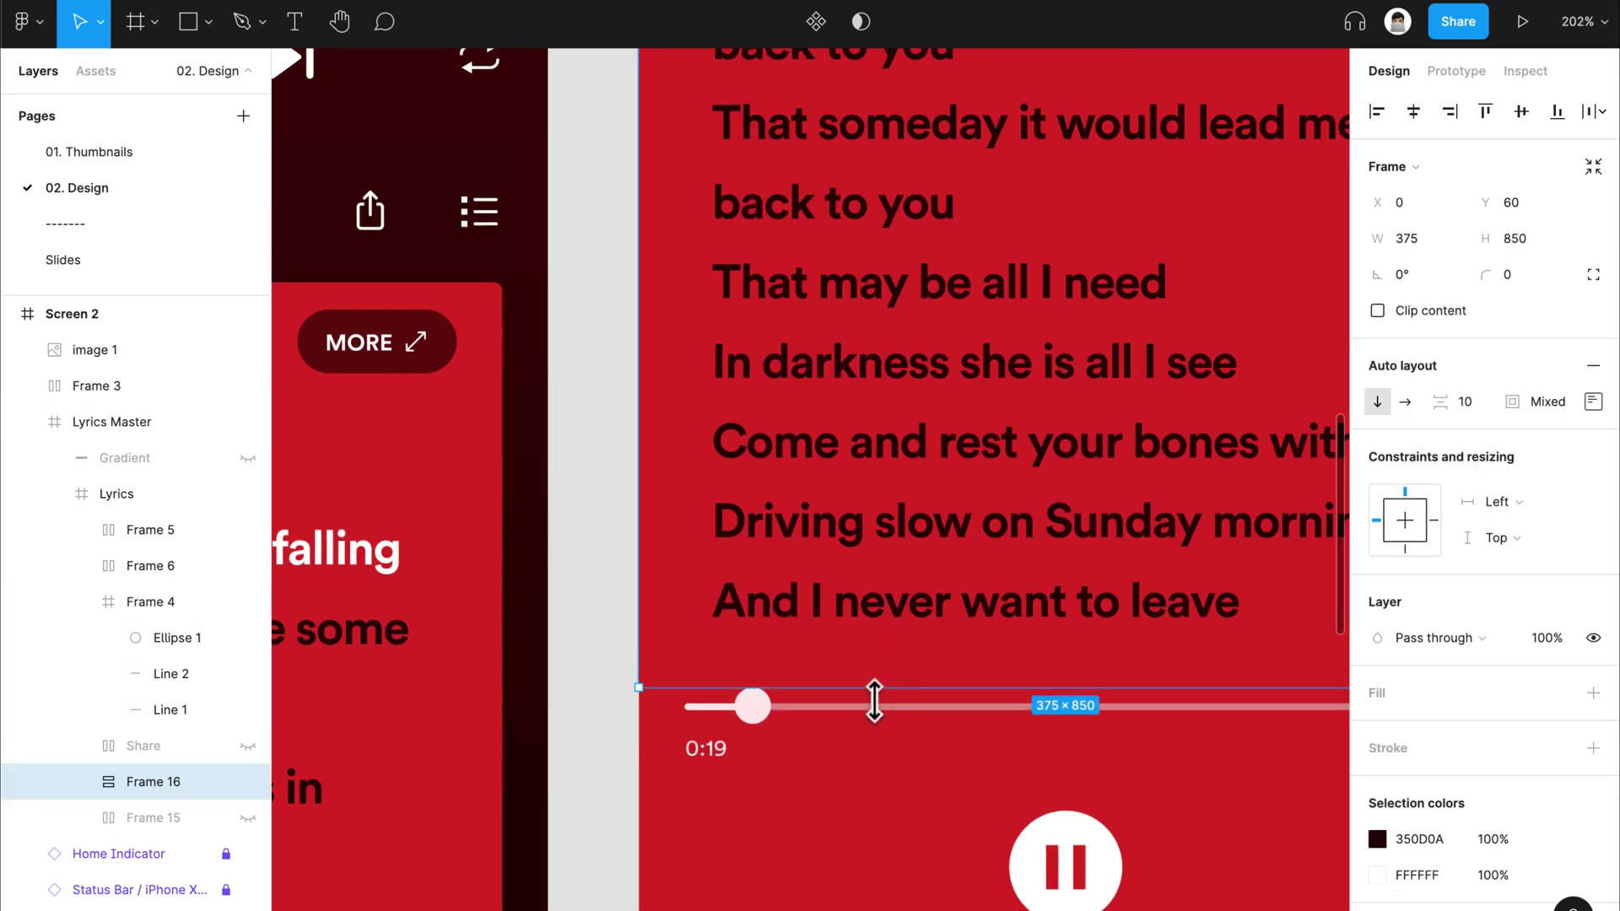
scroll(871, 709, "down", 10)
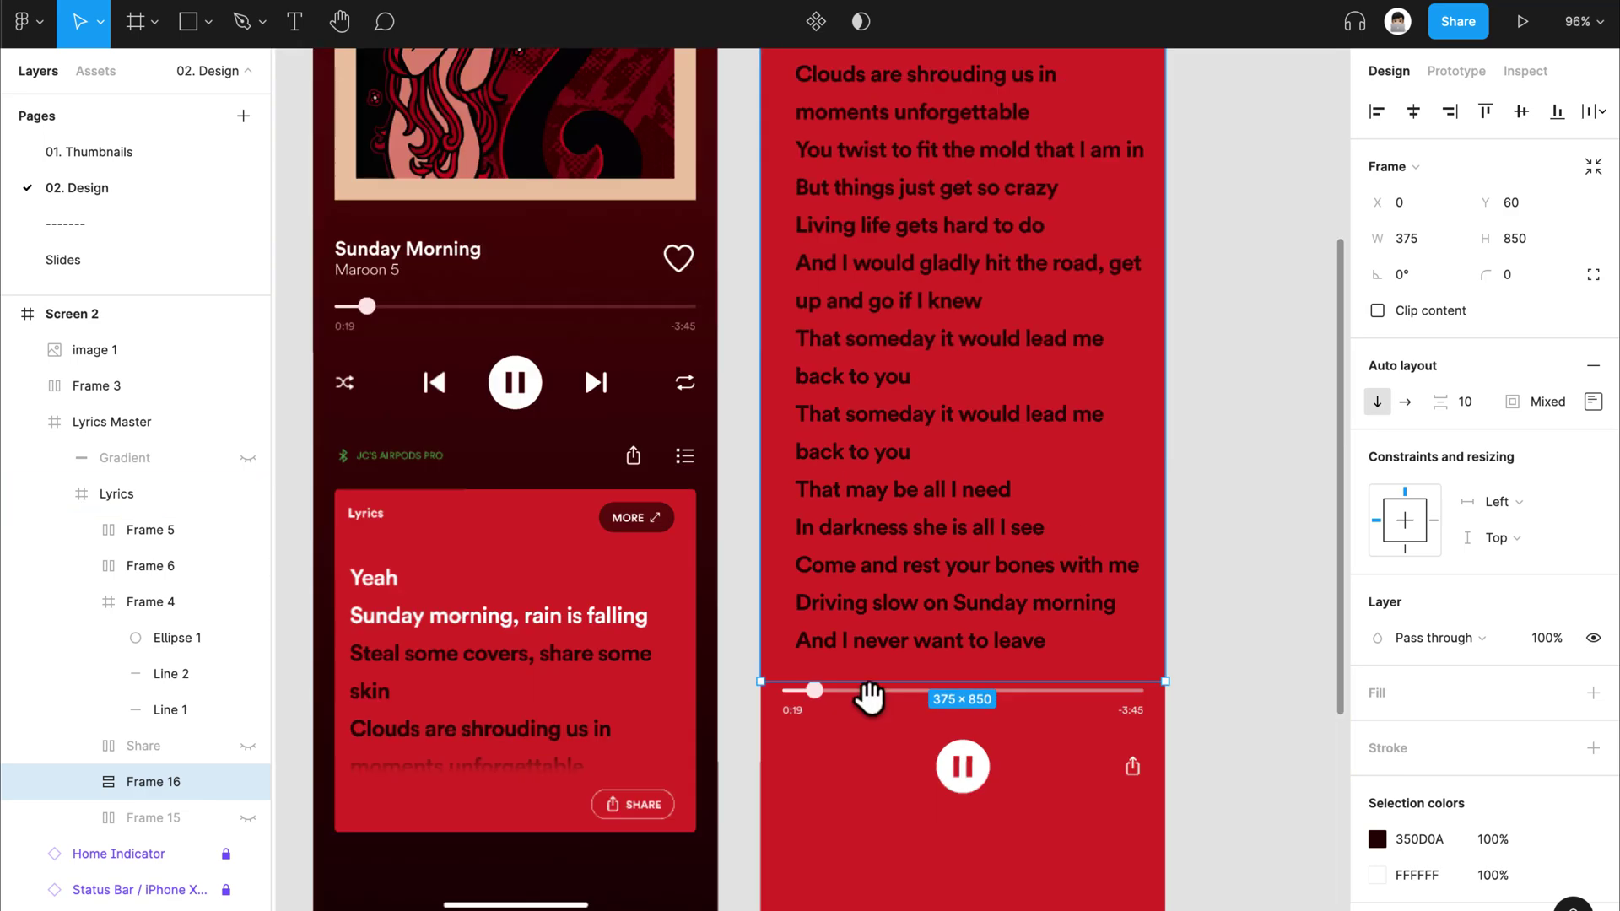
Step: Shorten the Screen 2 frame from its bottom edge to a height of 1083
left_click(840, 716)
scroll(840, 717, "down", 5)
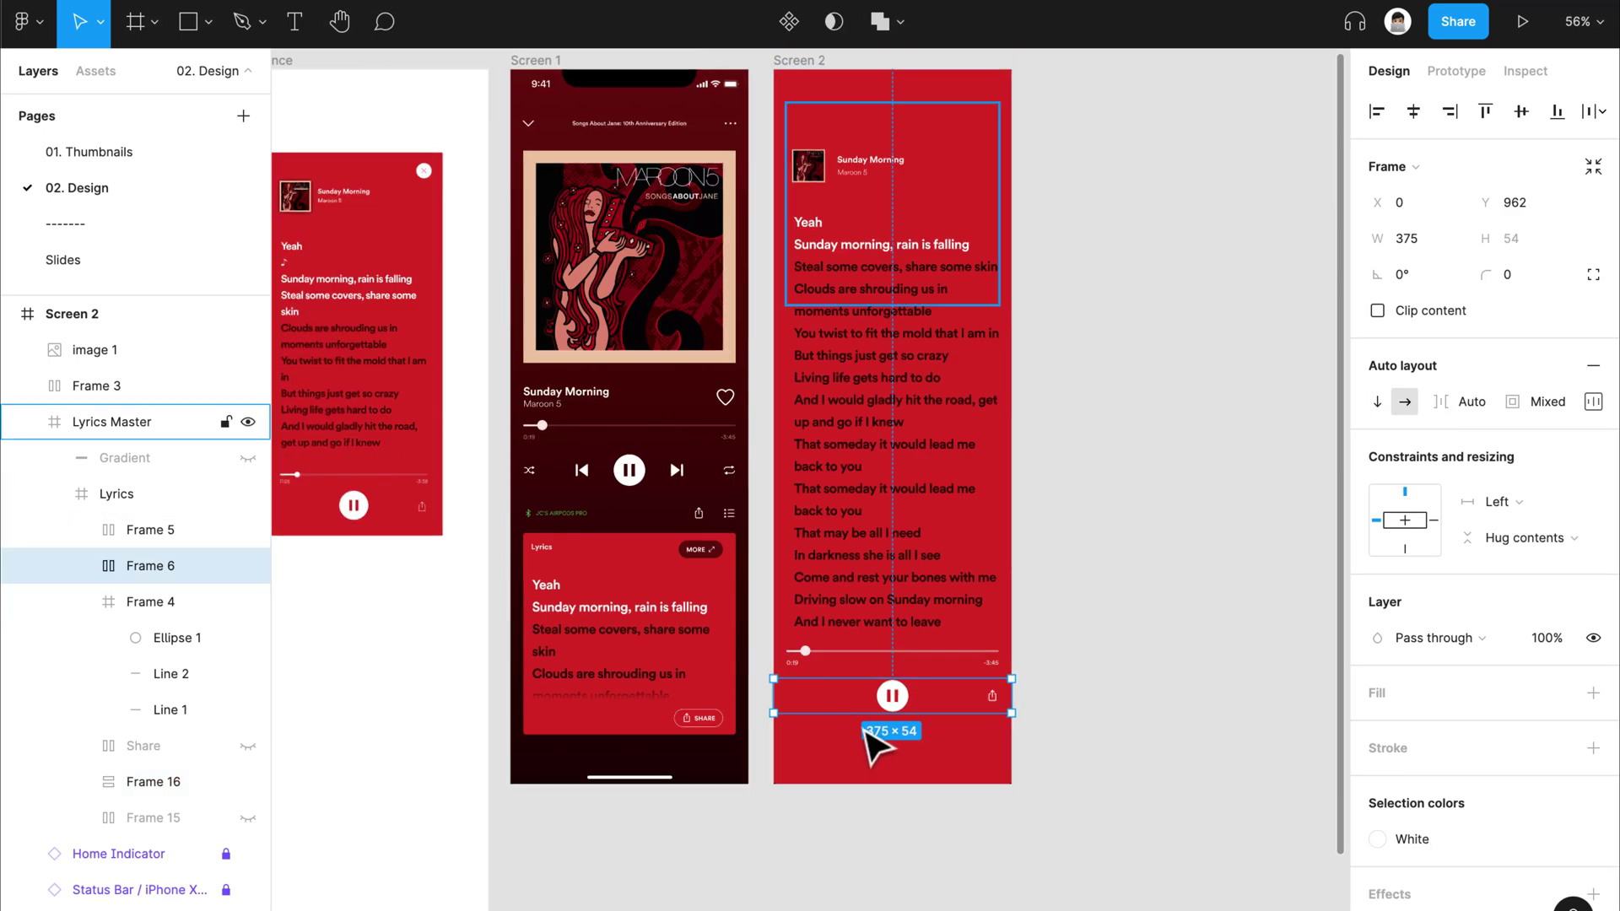
key("shift+Return")
left_click_drag(927, 567, 839, 712)
left_click(722, 226)
left_click_drag(875, 439, 875, 203)
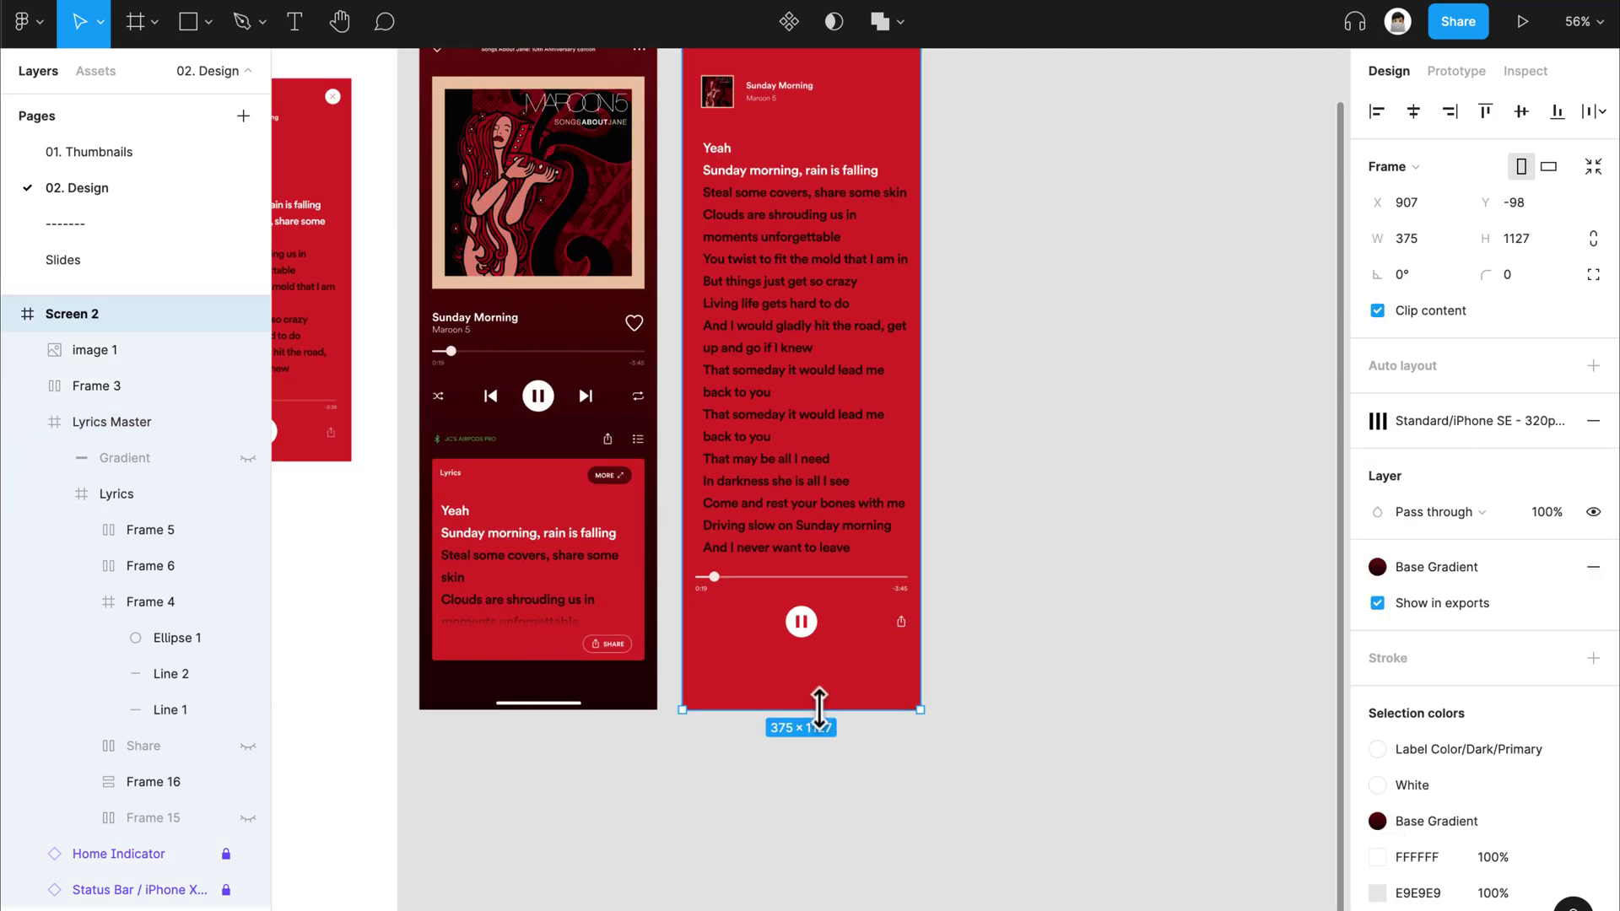
mouse_move(821, 696)
left_mouse_down()
mouse_move(827, 659)
mouse_move(830, 683)
left_mouse_up()
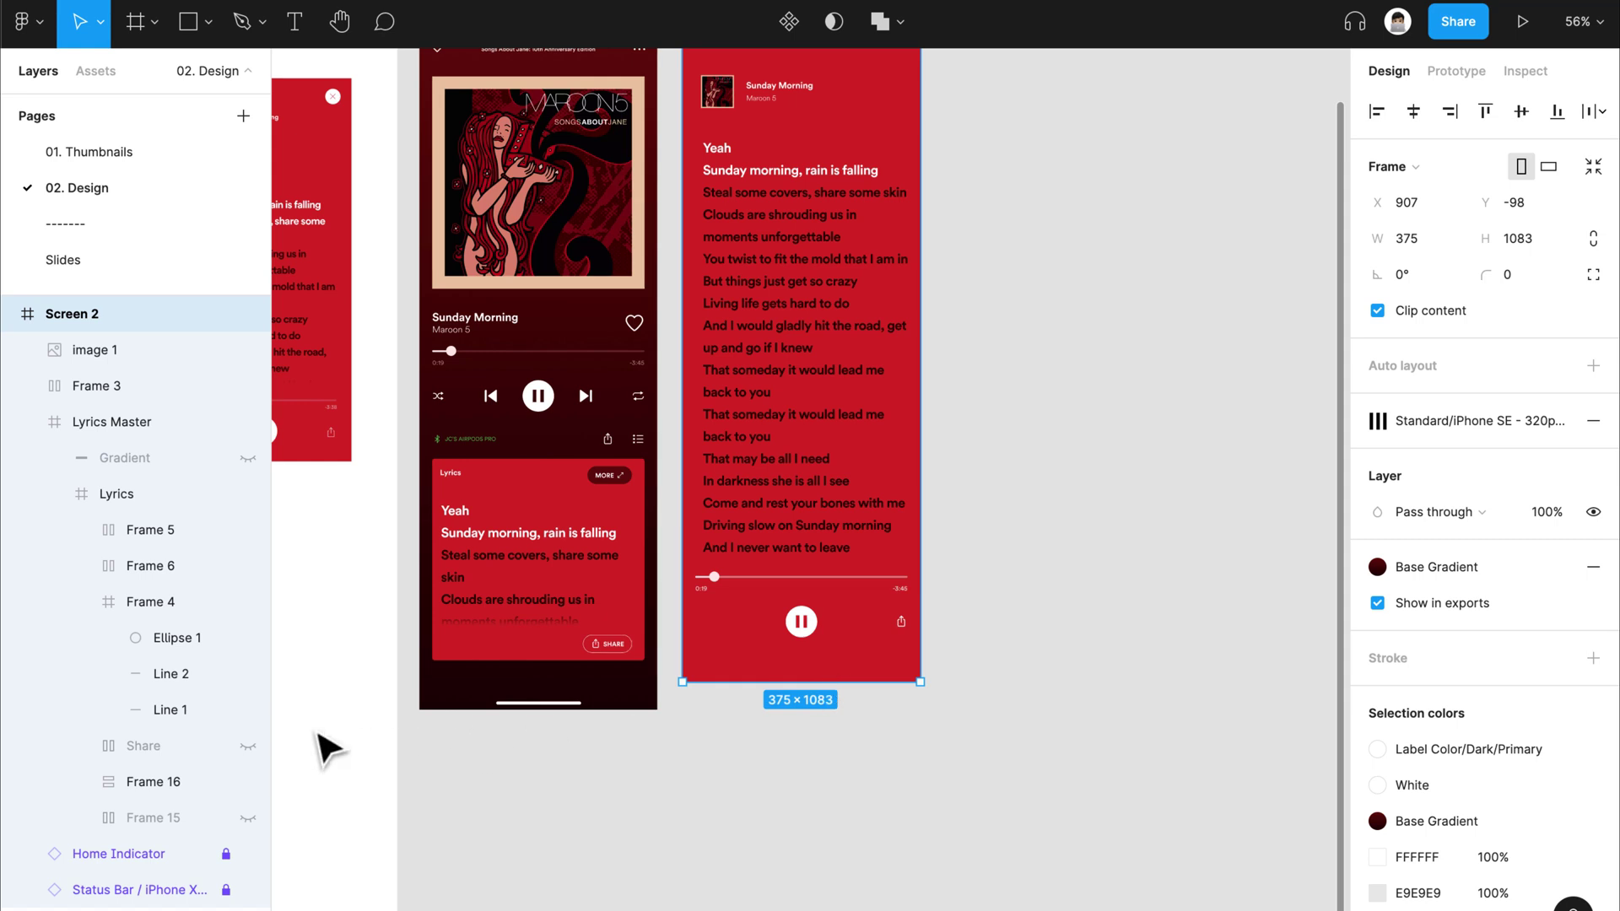
Step: Bring the Home Indicator and the Status Bar to the front in Screen 2
left_click(122, 854)
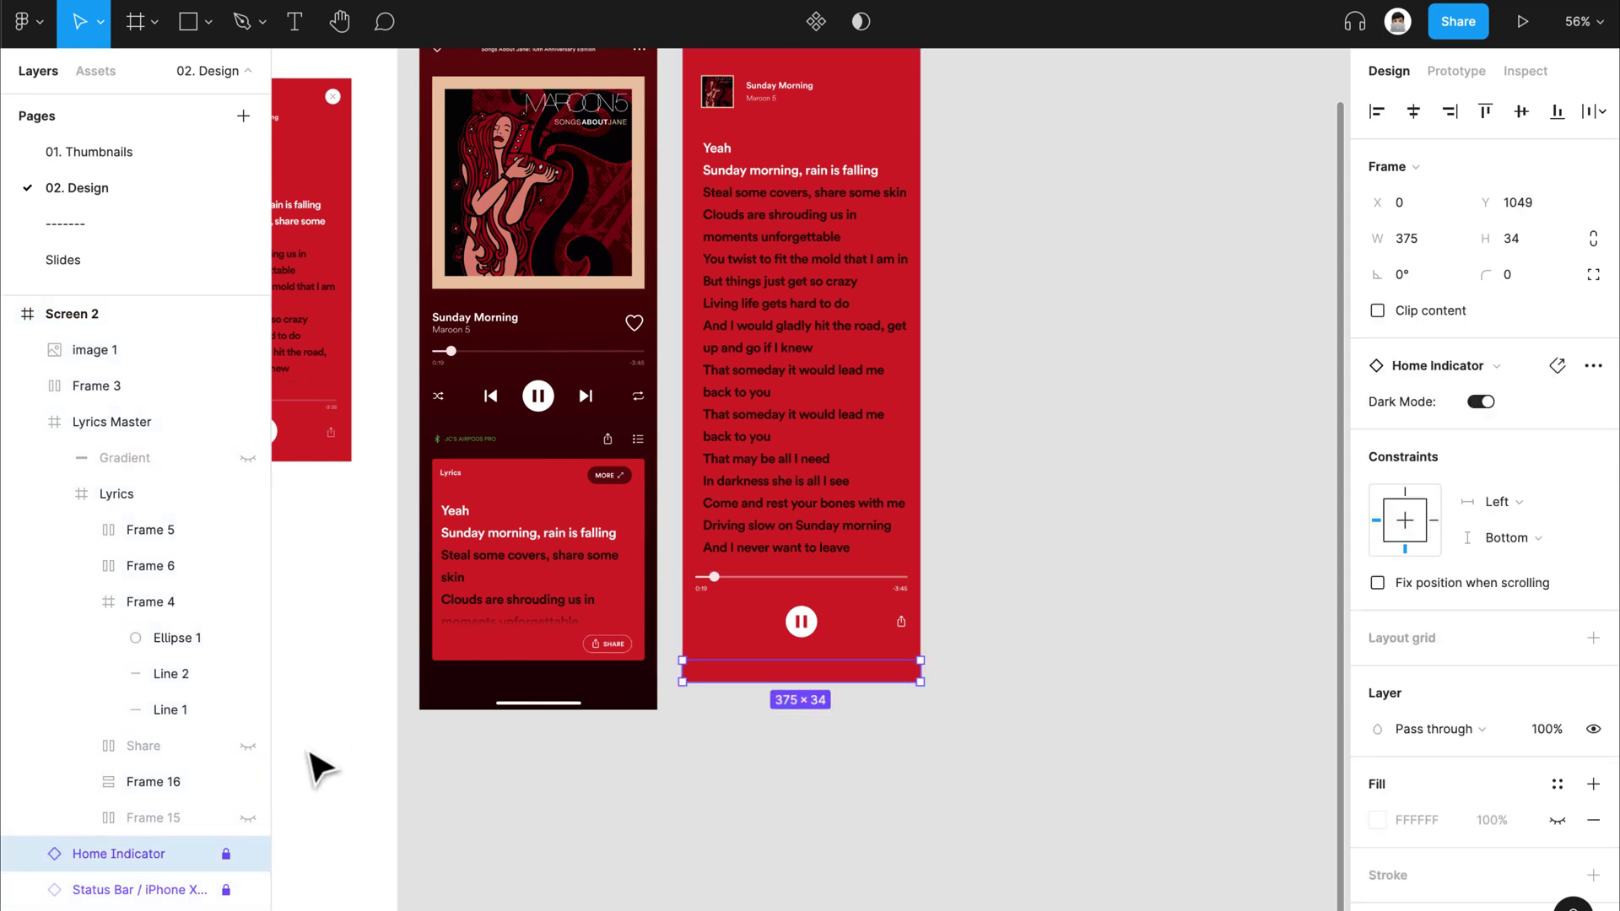
key("ctrl+shift+bracketright")
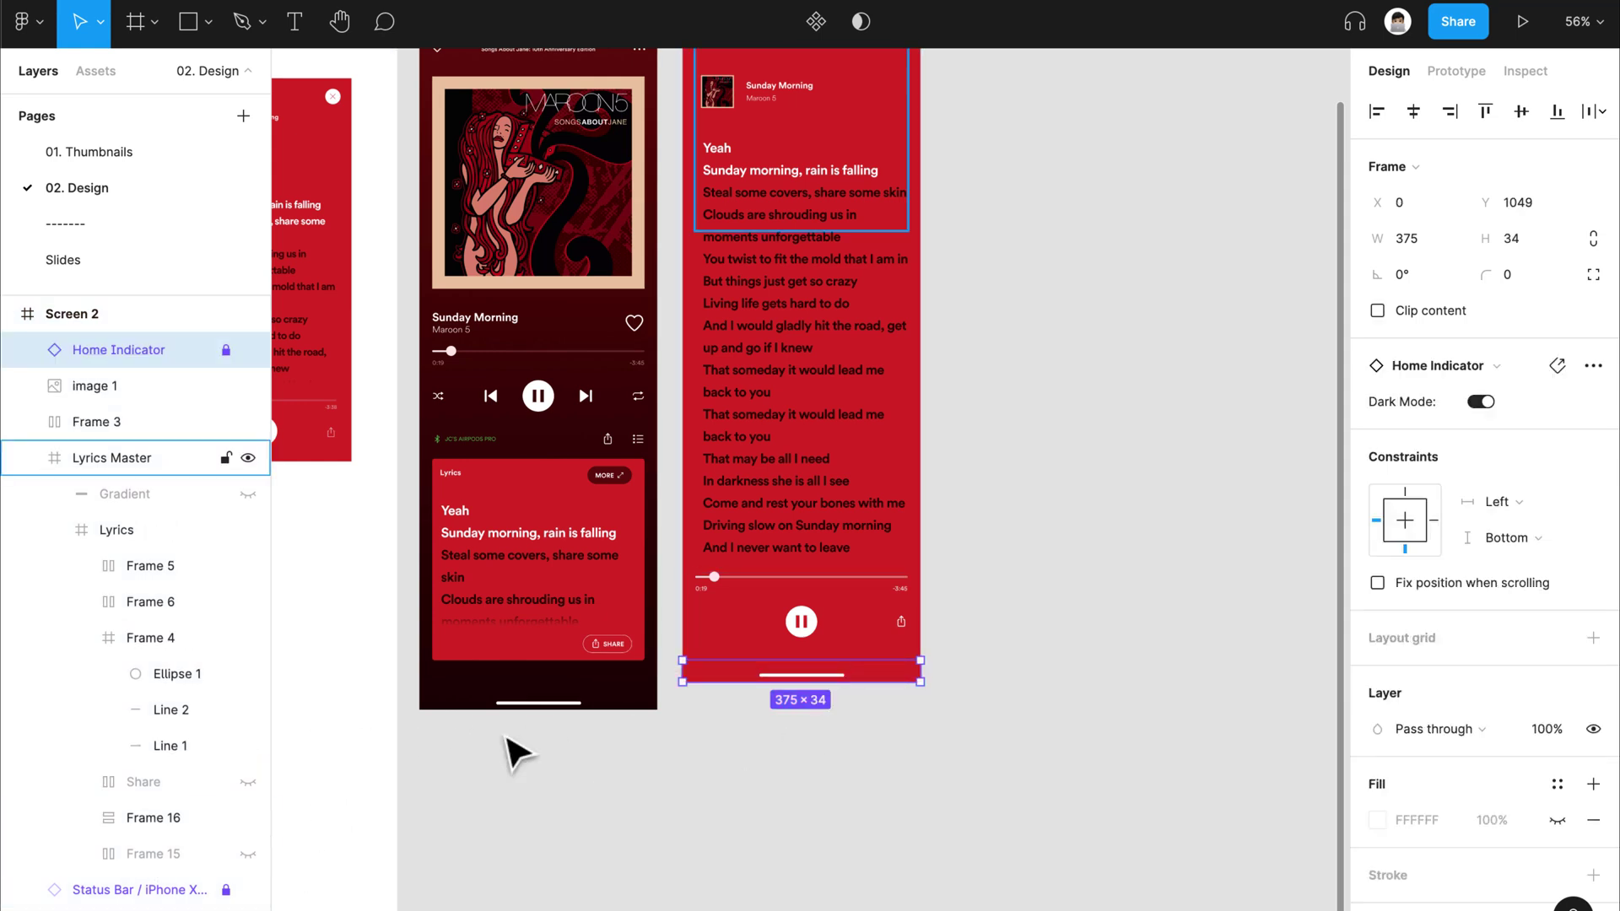
left_click(156, 888)
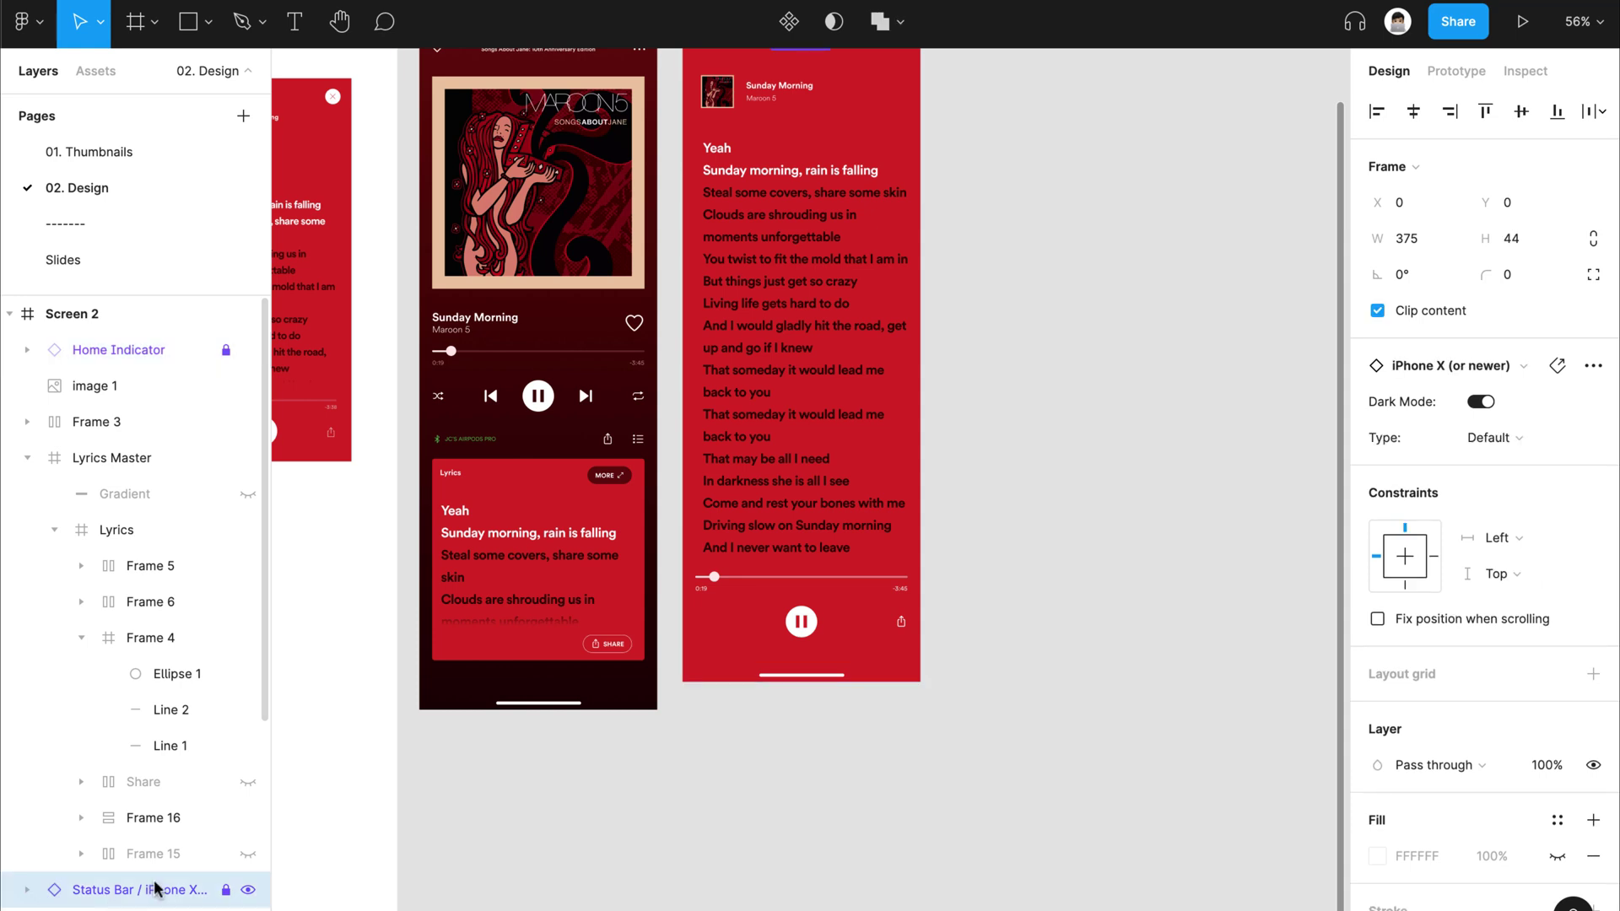
key("ctrl+shift+bracketright")
scroll(806, 637, "up", 5)
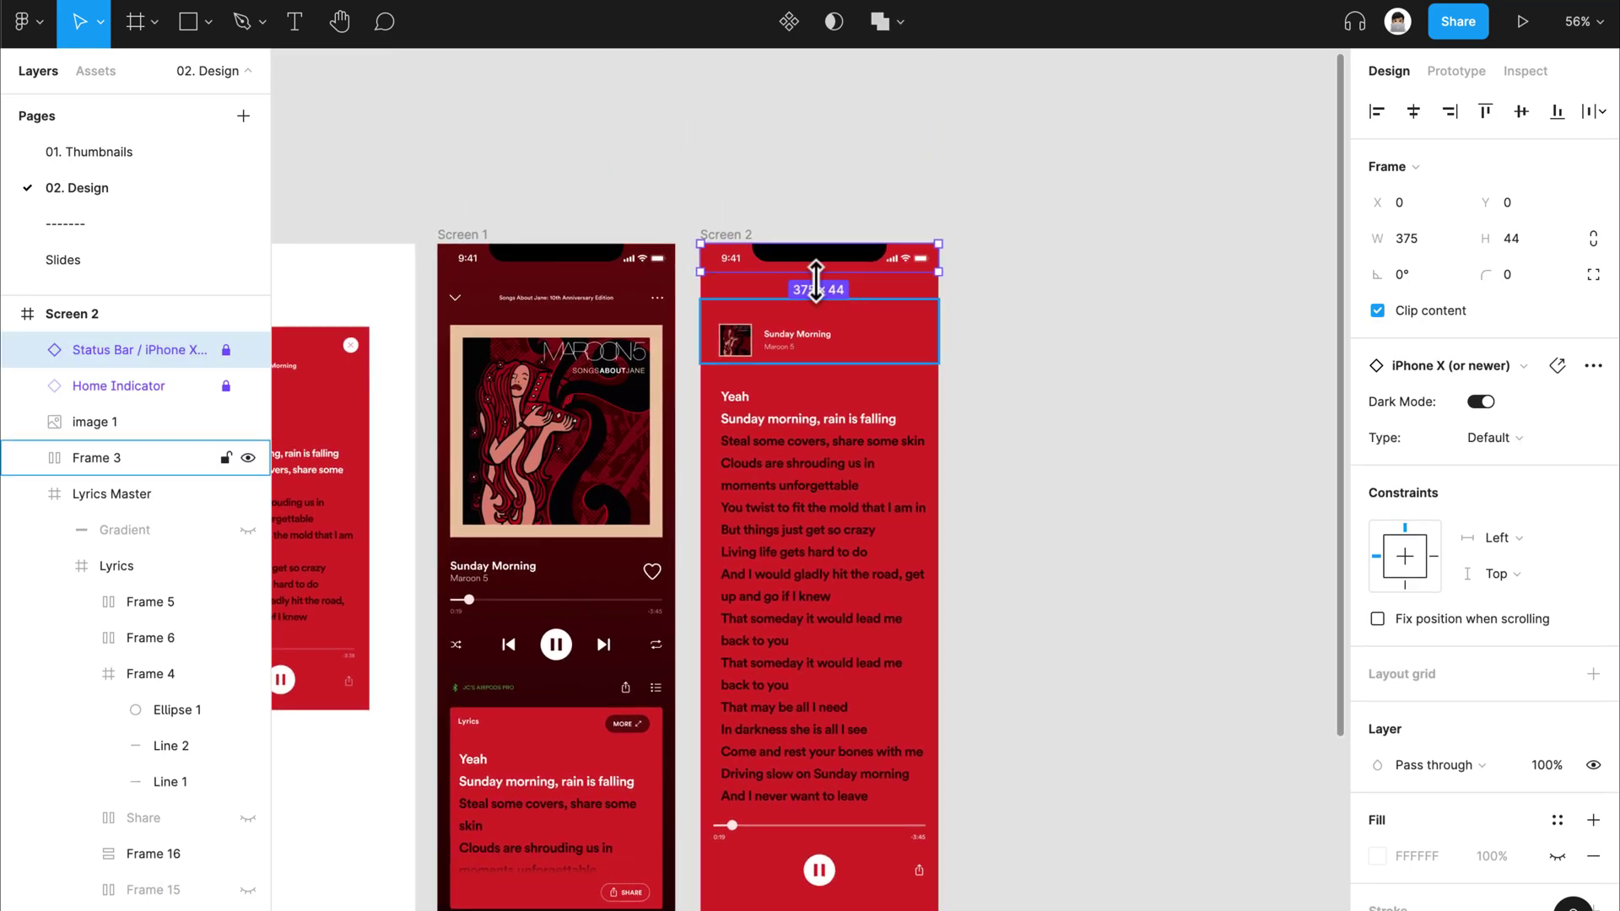
scroll(810, 371, "down", 2)
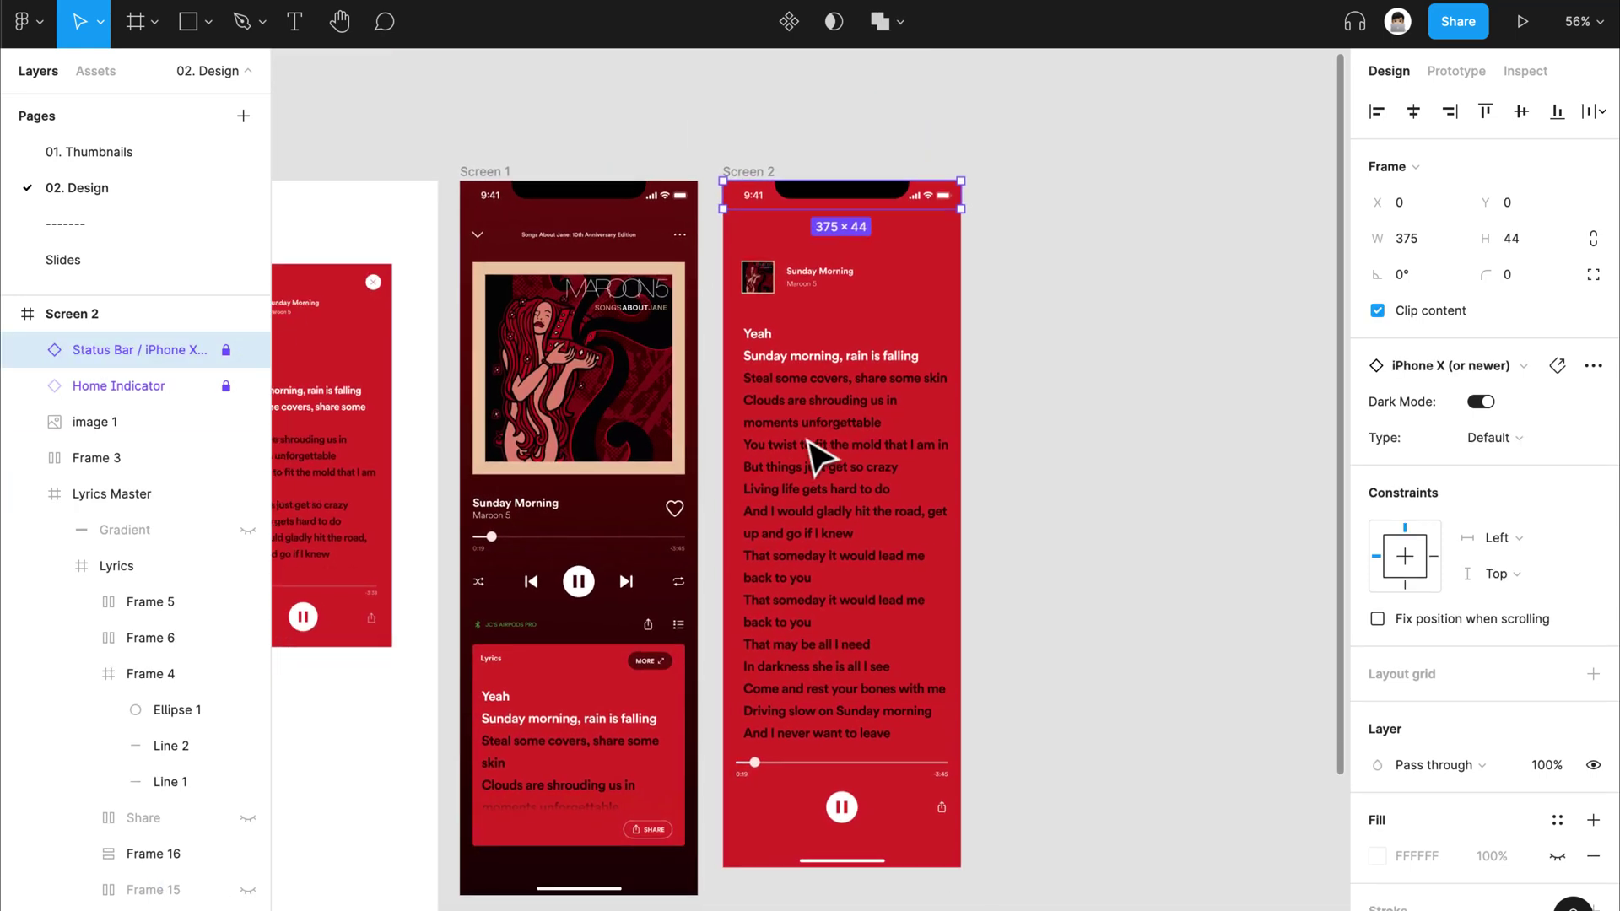
Step: Collapse the Lyrics Master frame in Screen 2's layer list and clear the selection
left_click(856, 283)
scroll(1052, 405, "left", 3)
scroll(1052, 405, "down", 1)
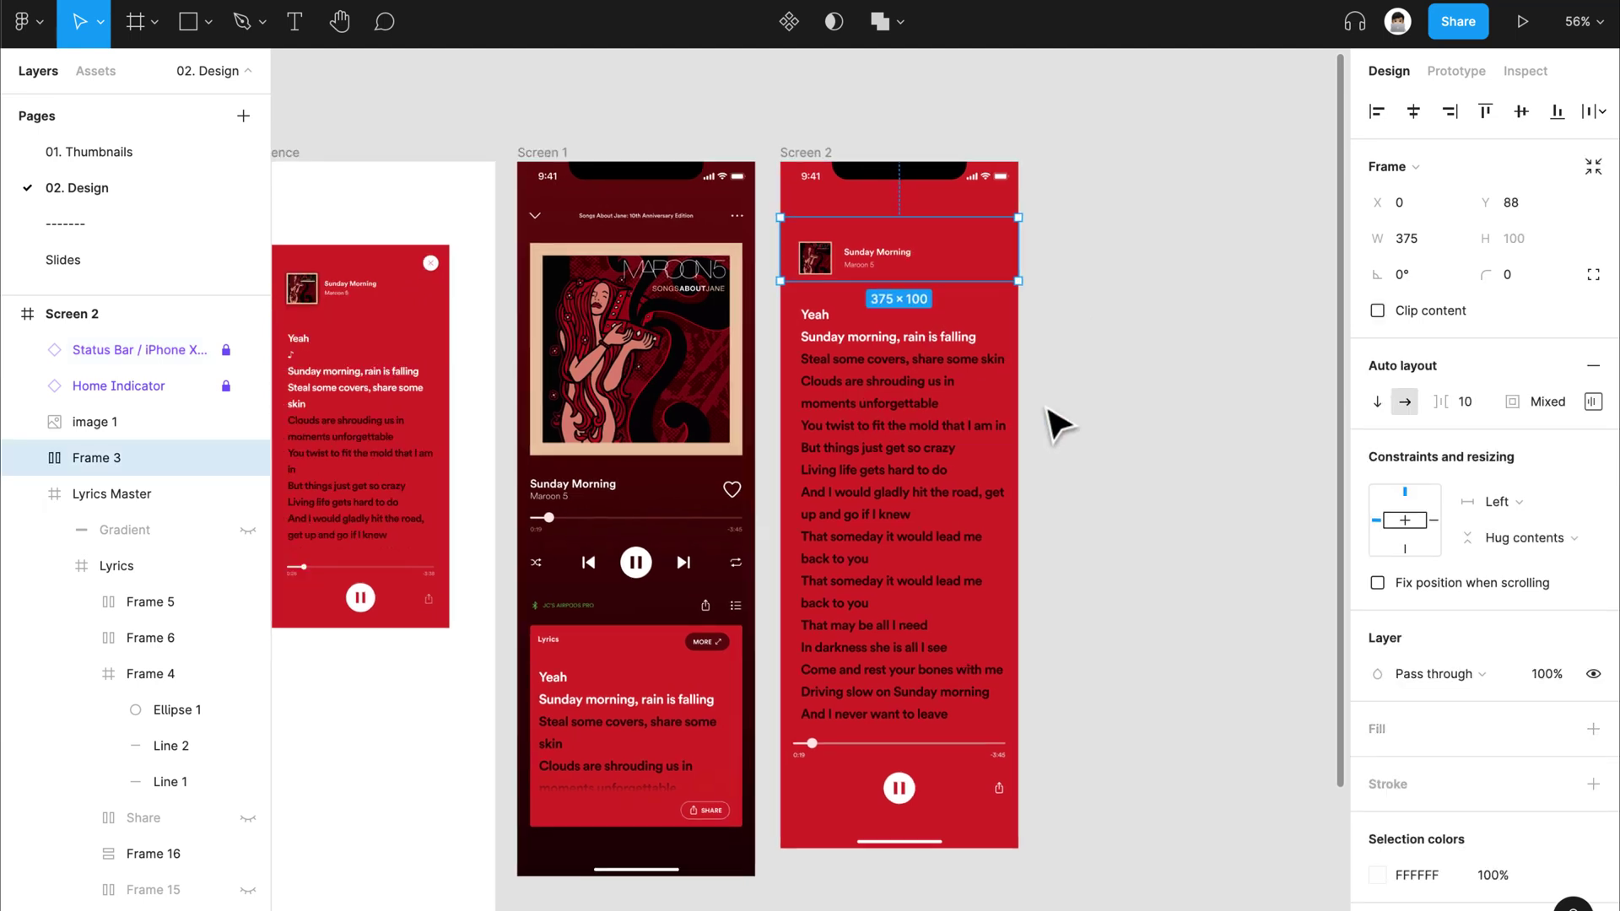
left_click(941, 769)
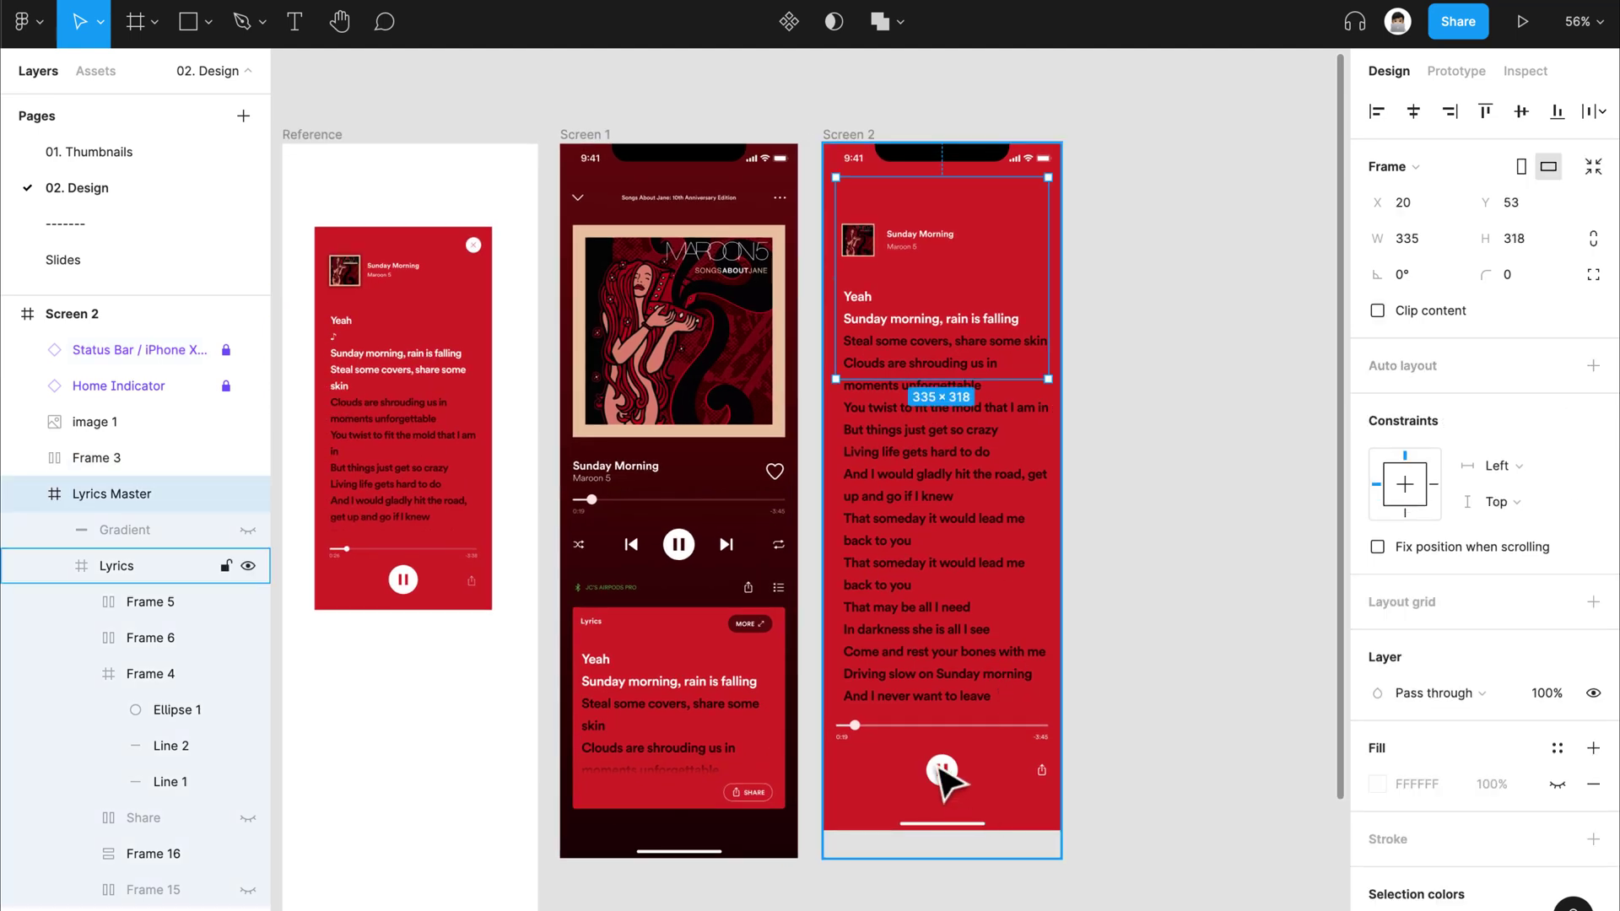
left_click(27, 494)
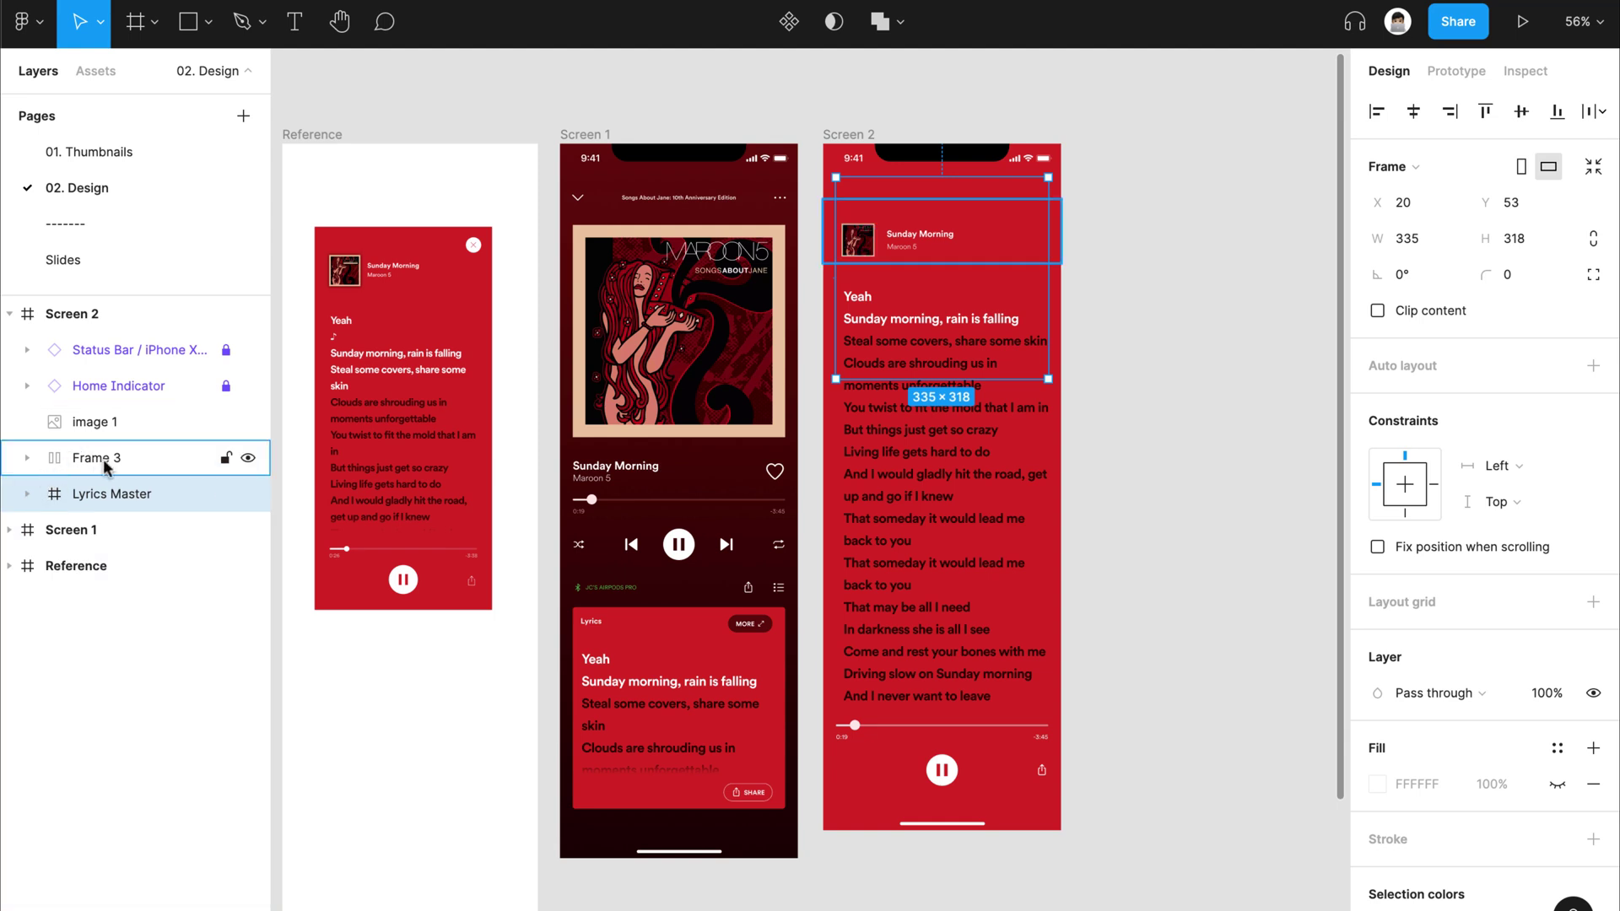
left_click(154, 462, "shift")
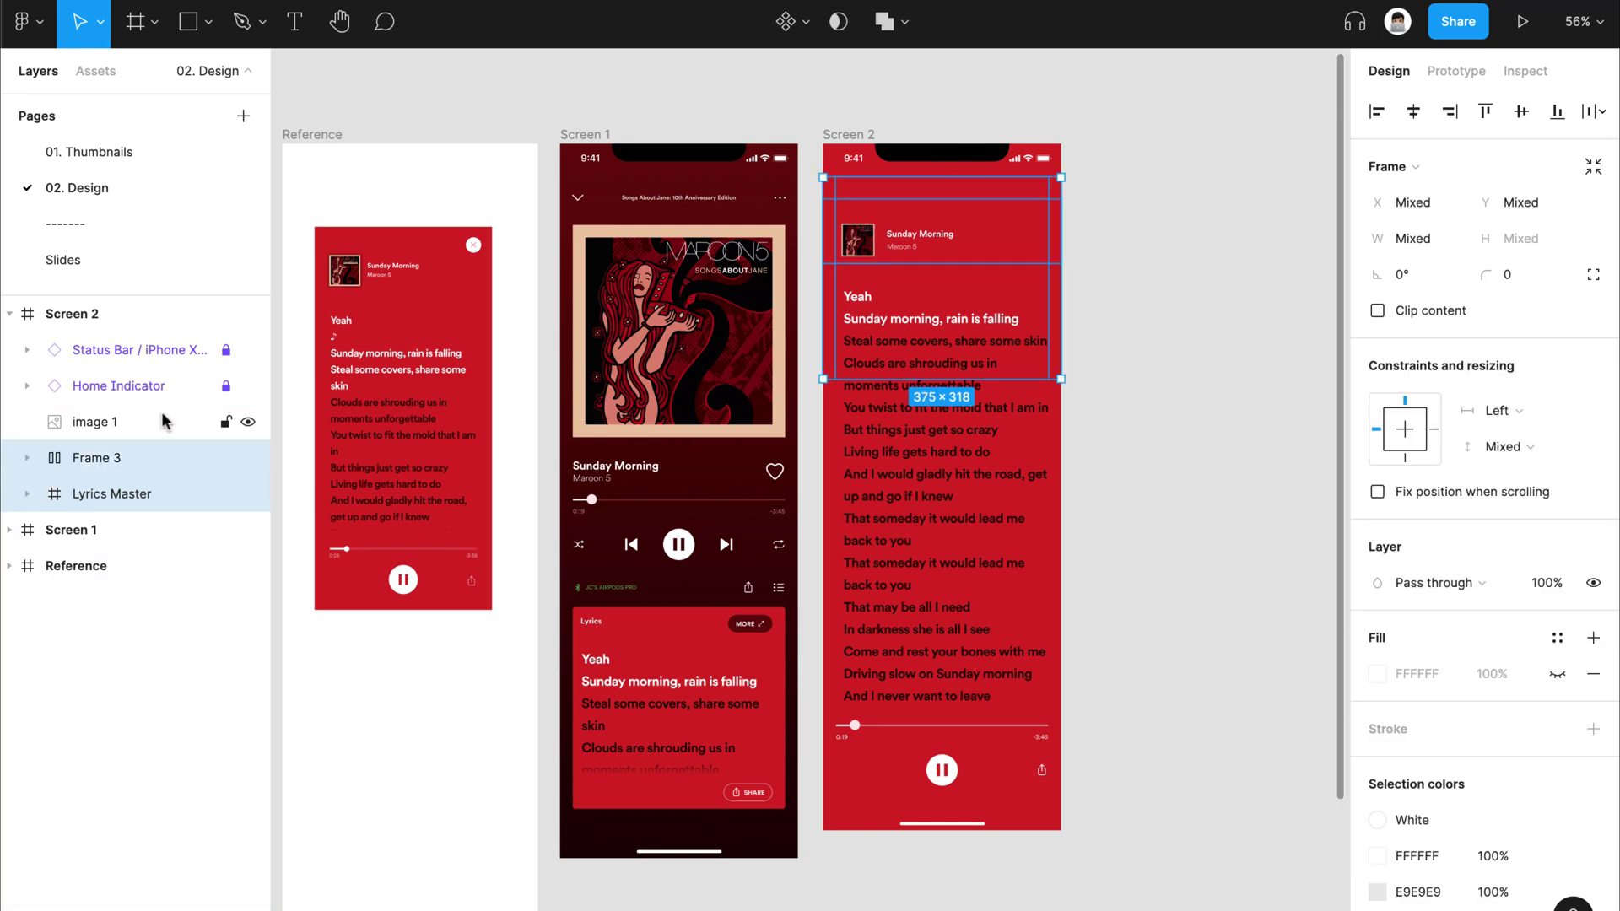
left_click(1244, 435)
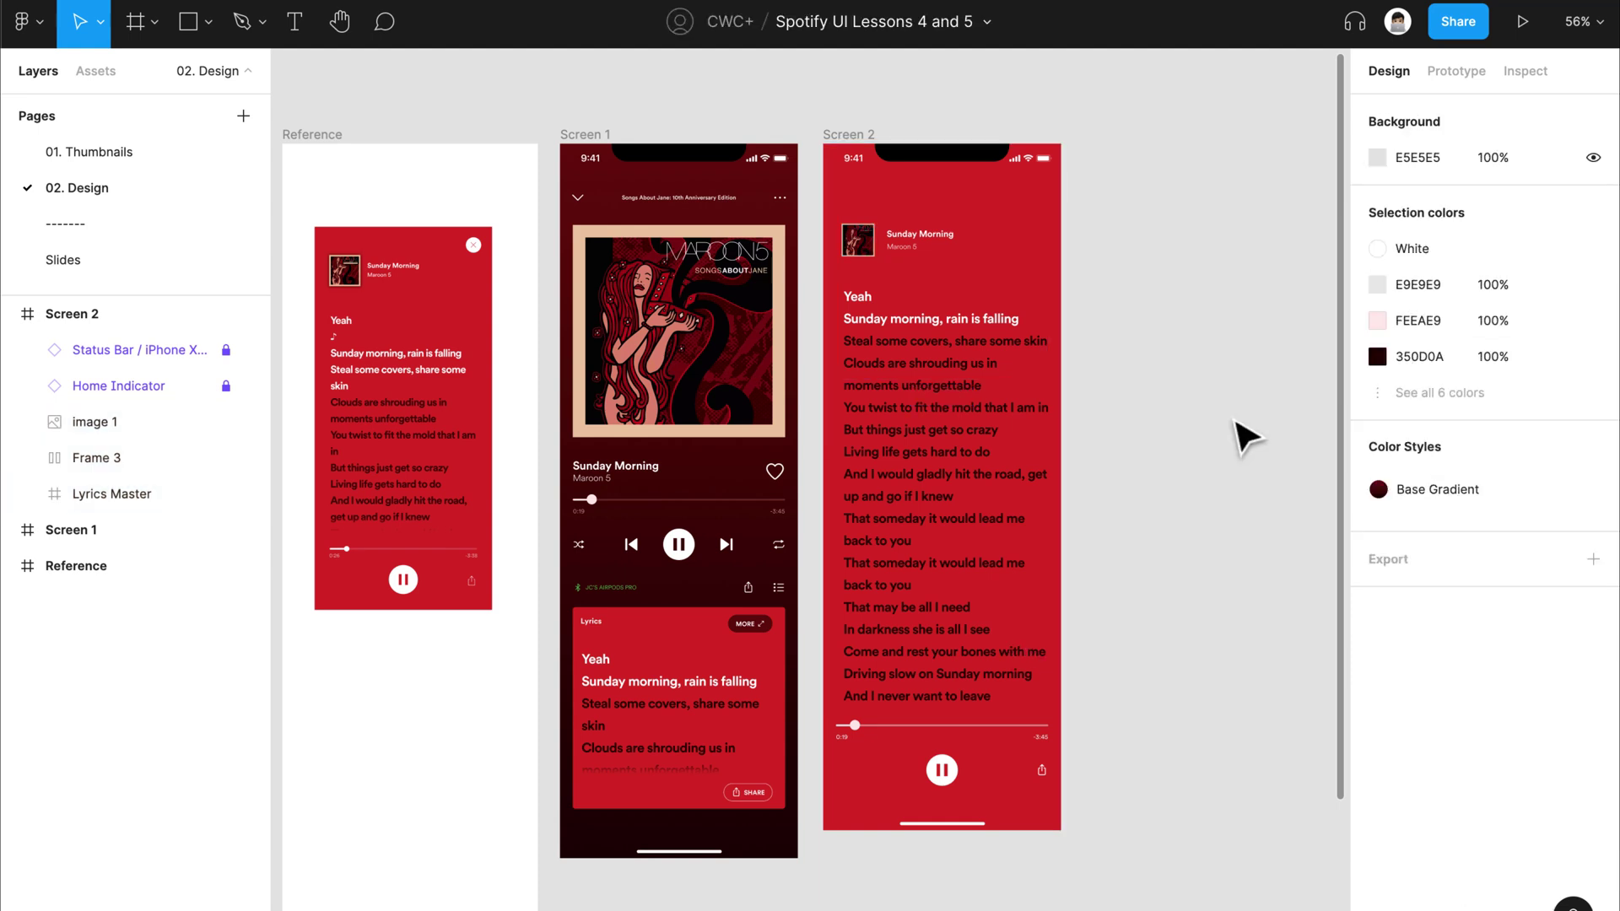
left_click(913, 253)
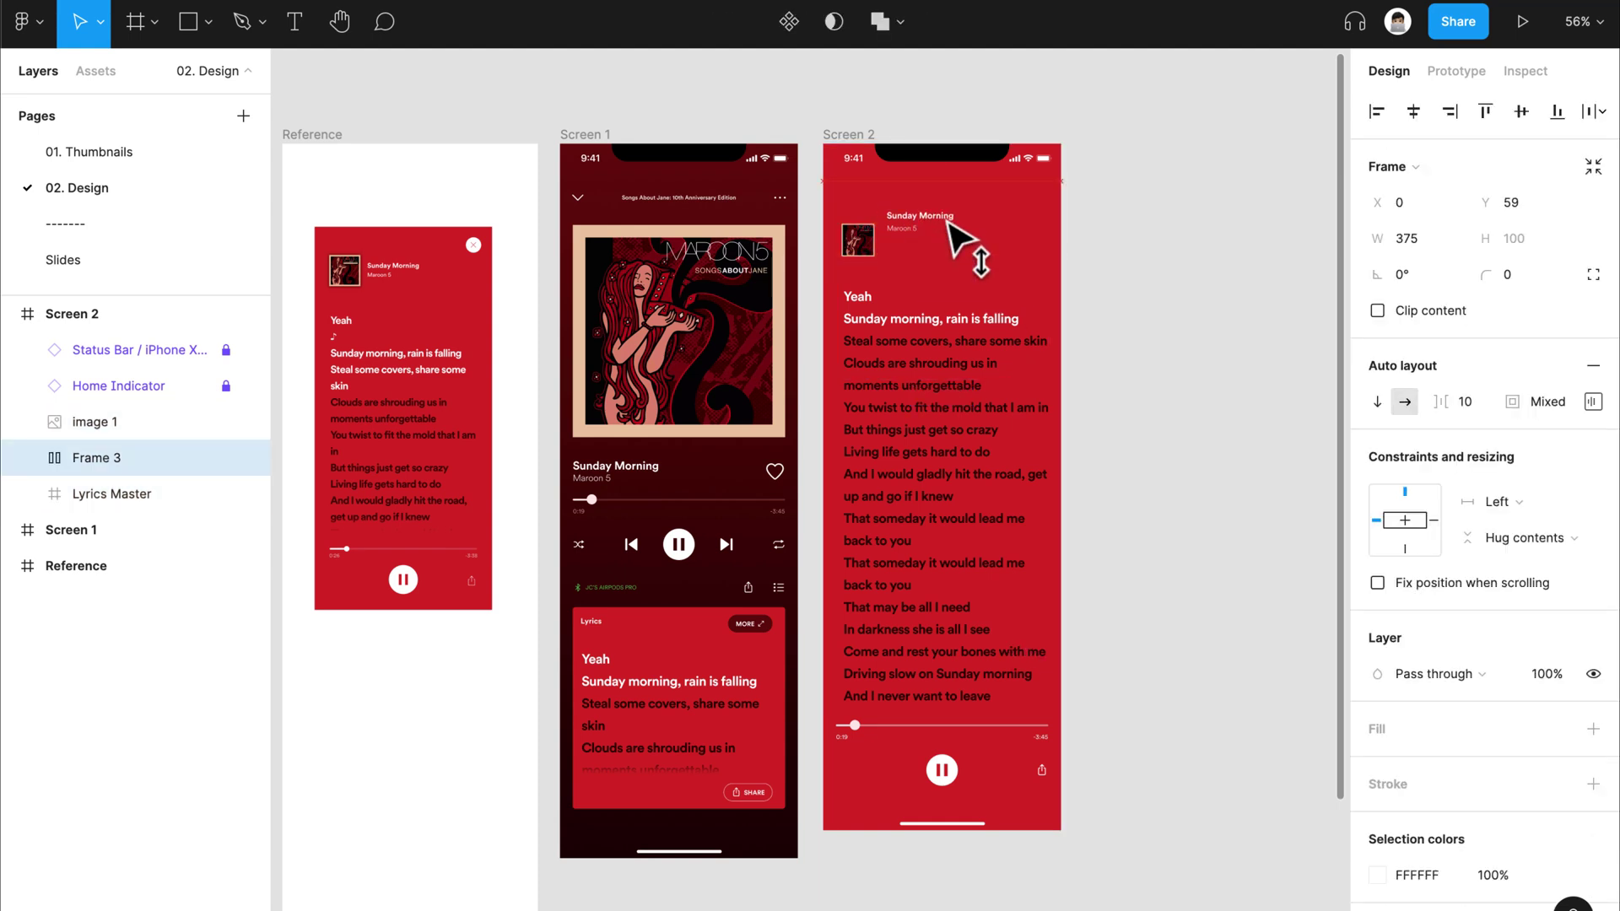
left_click(857, 247, "shift")
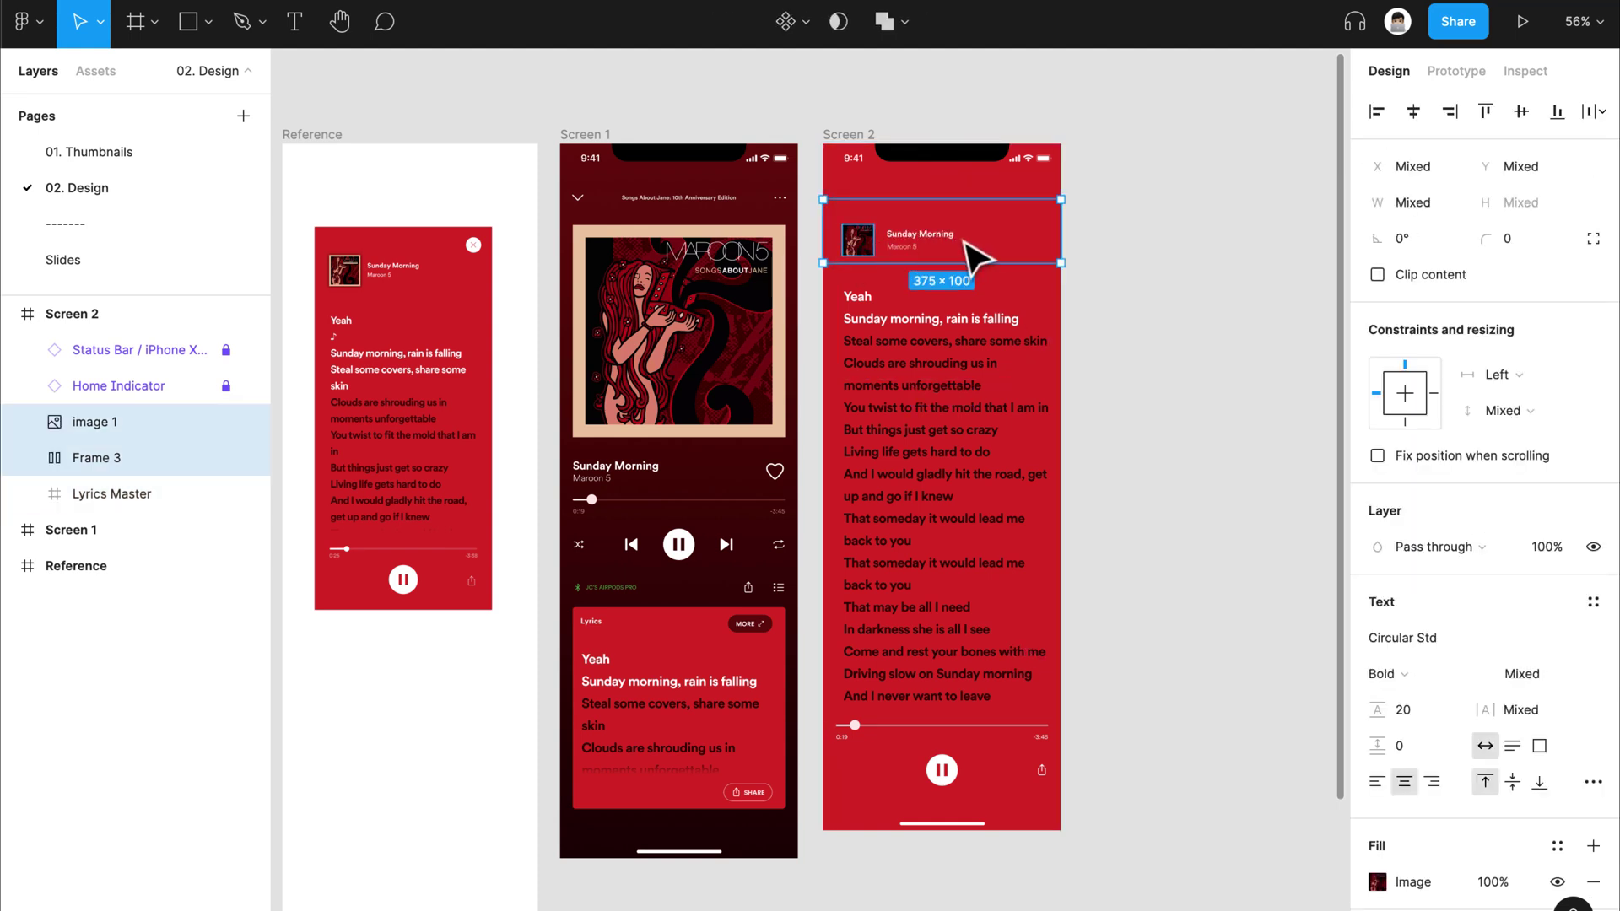
left_click(1138, 287)
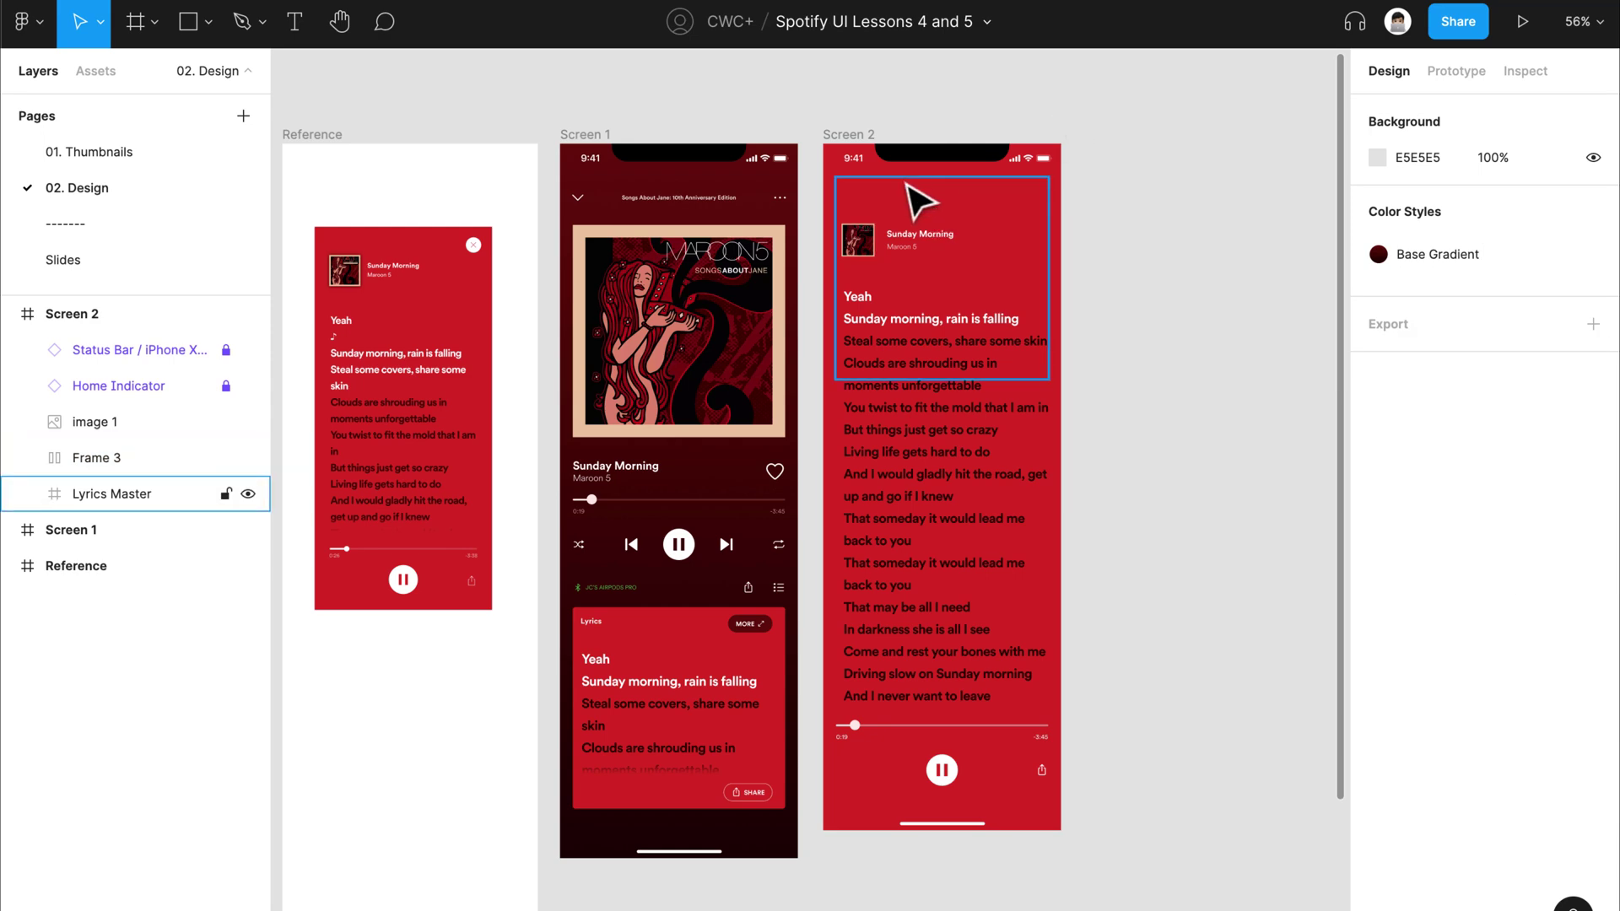
Step: Move Screen 2's small album cover and the song title's Frame 3 up together, closer to the status bar
scroll(927, 213, "up", 5)
left_click_drag(942, 221, 827, 367)
left_click(606, 447)
left_click(726, 455, "shift")
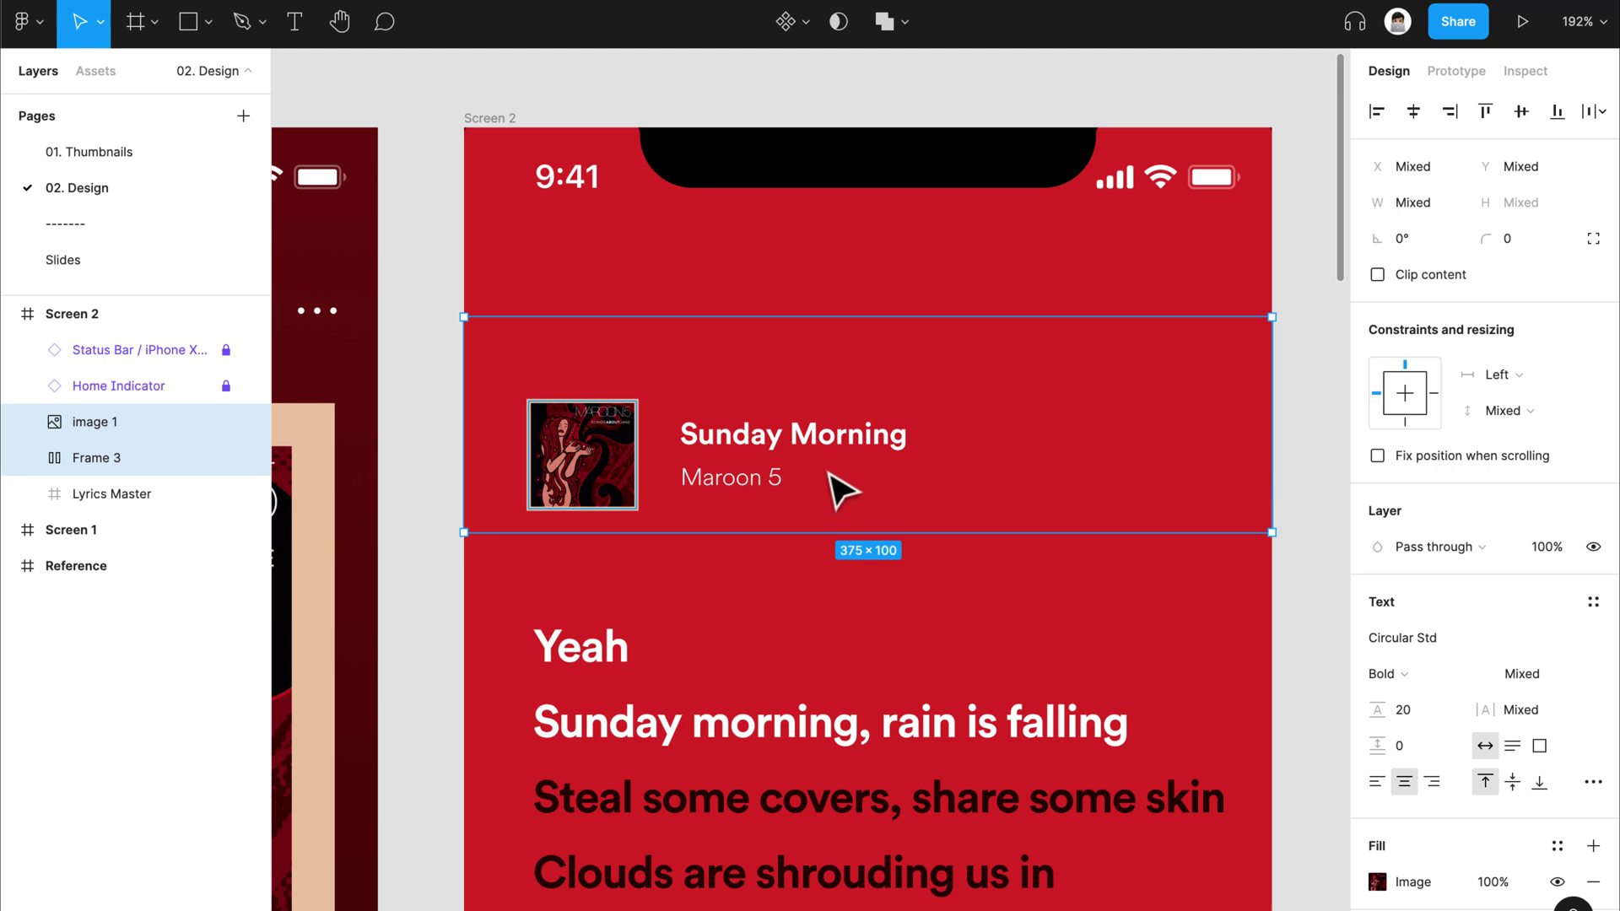
left_click_drag(828, 469, 889, 406)
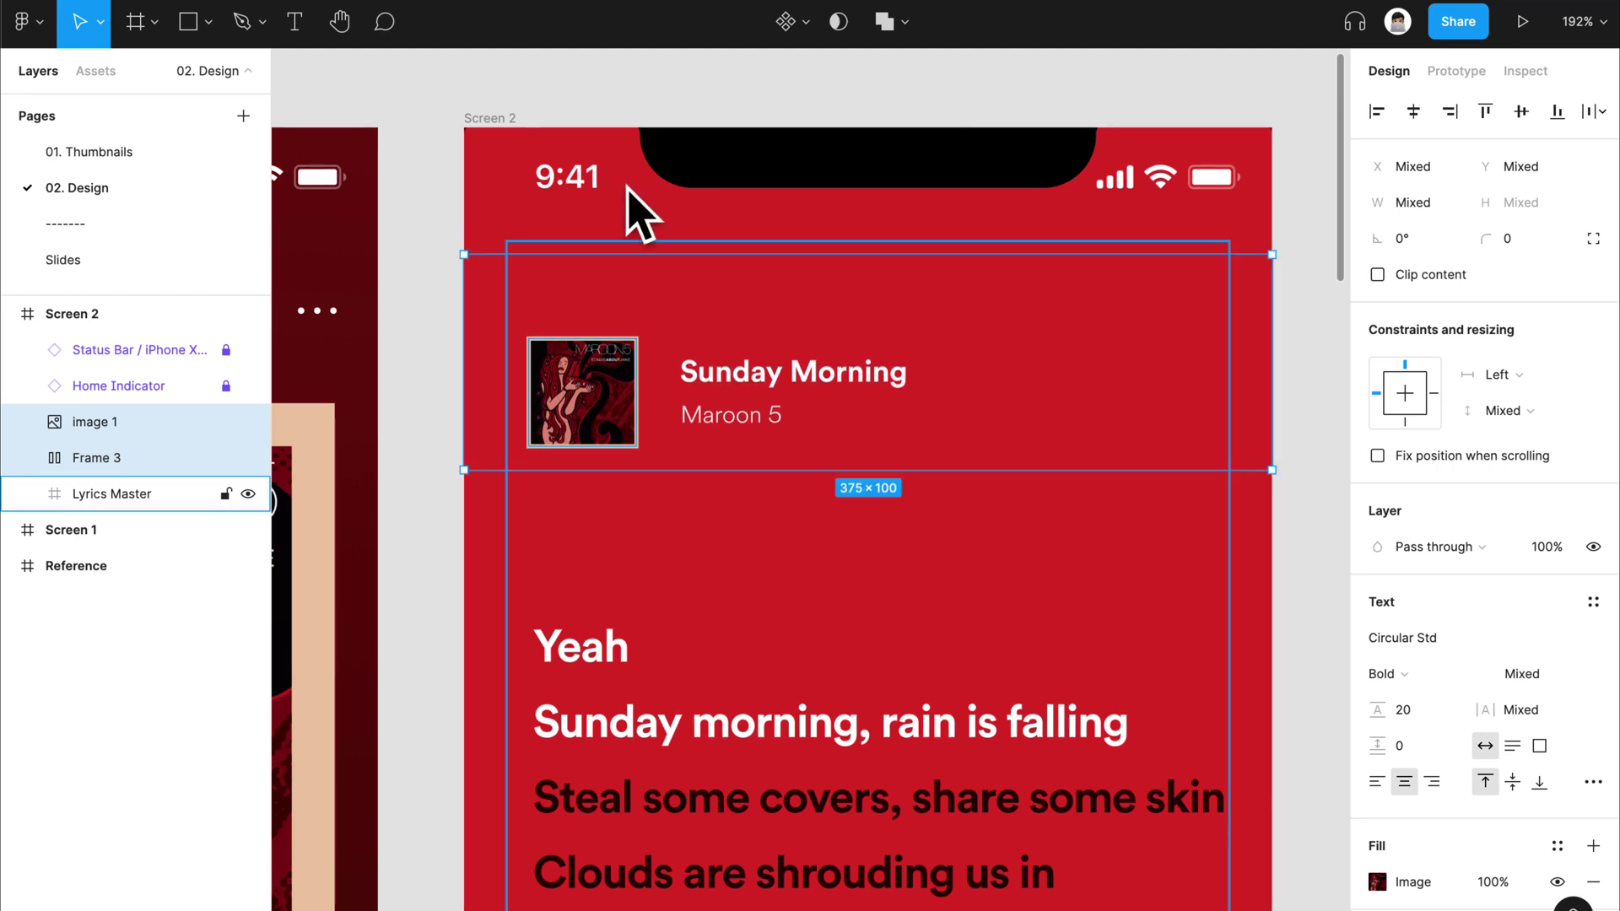
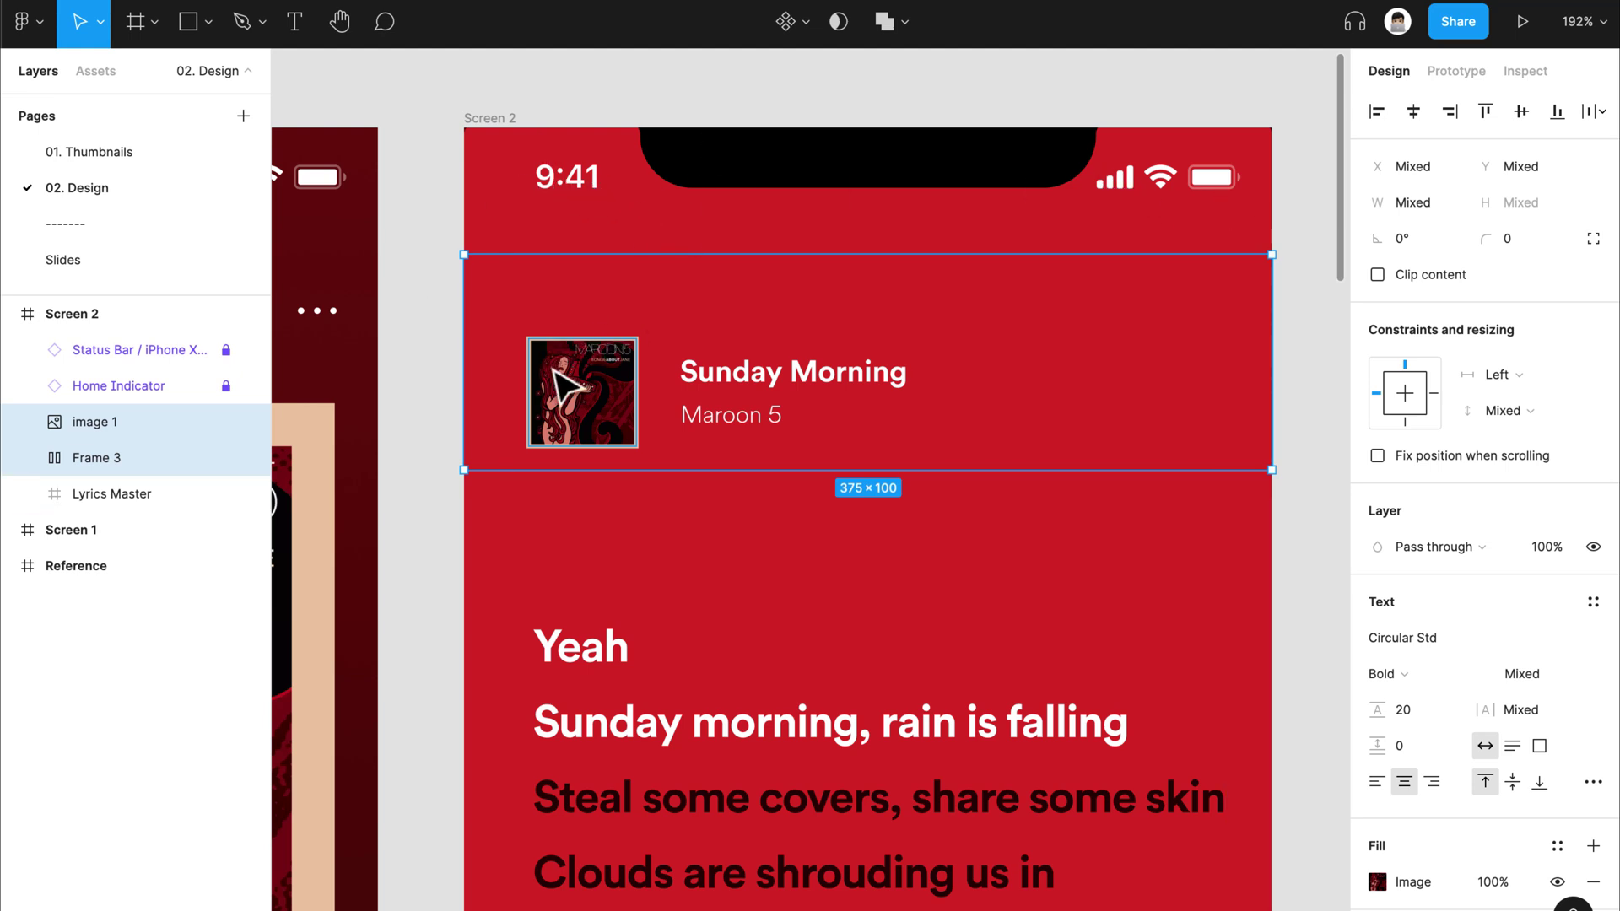
Step: Resize the Lyrics Master frame in Screen 2 to fit its contents
left_click(628, 593)
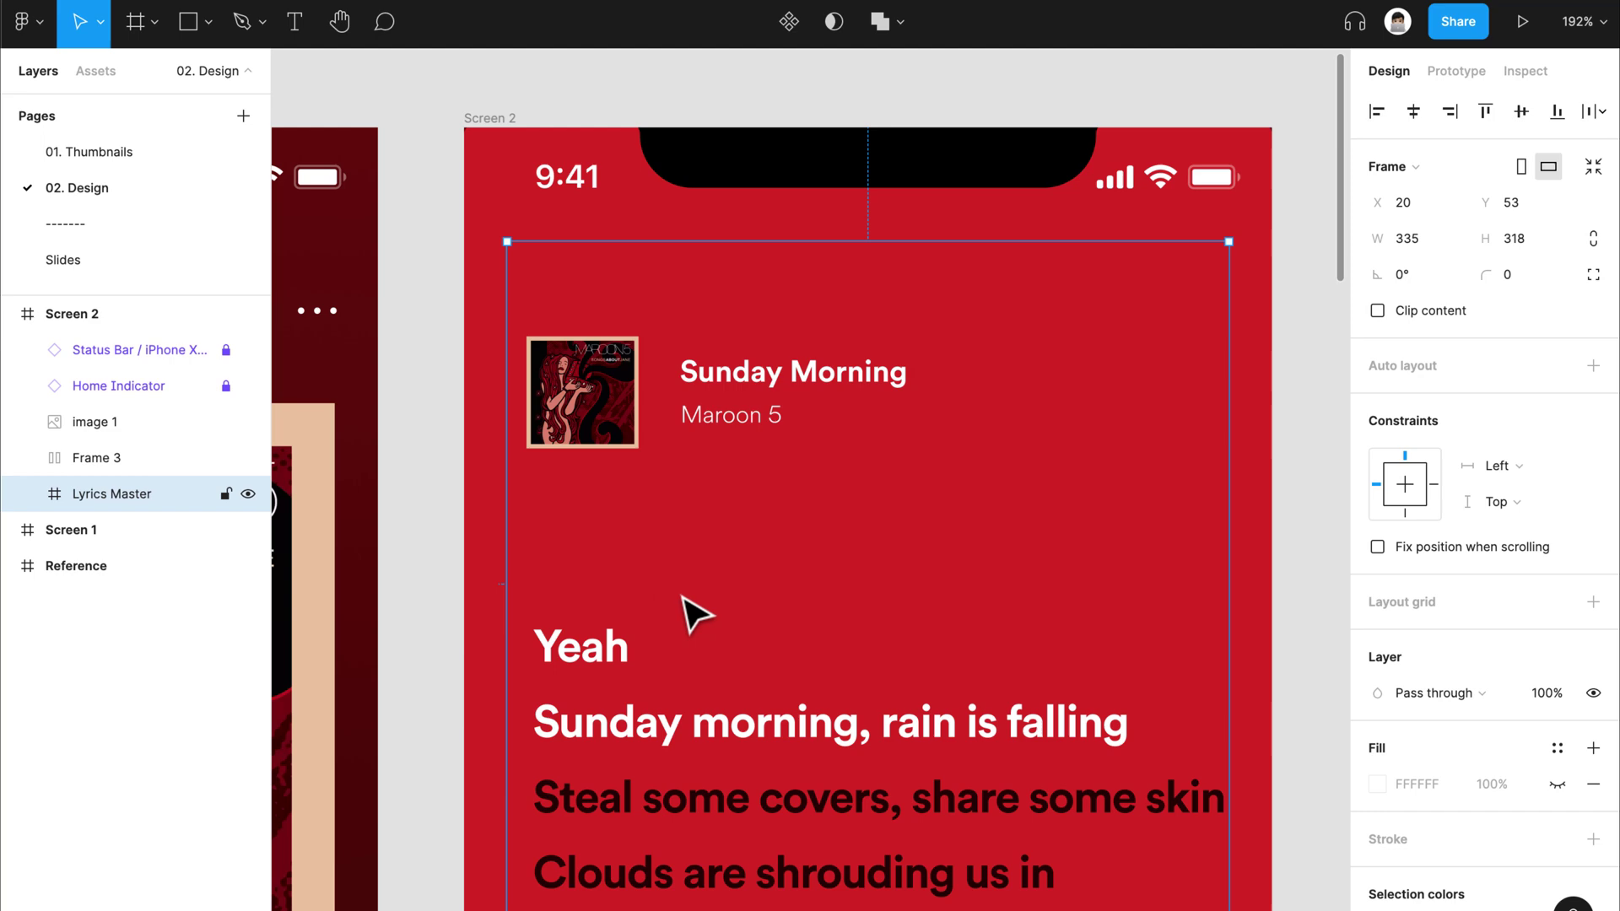
scroll(697, 613, "down", 3)
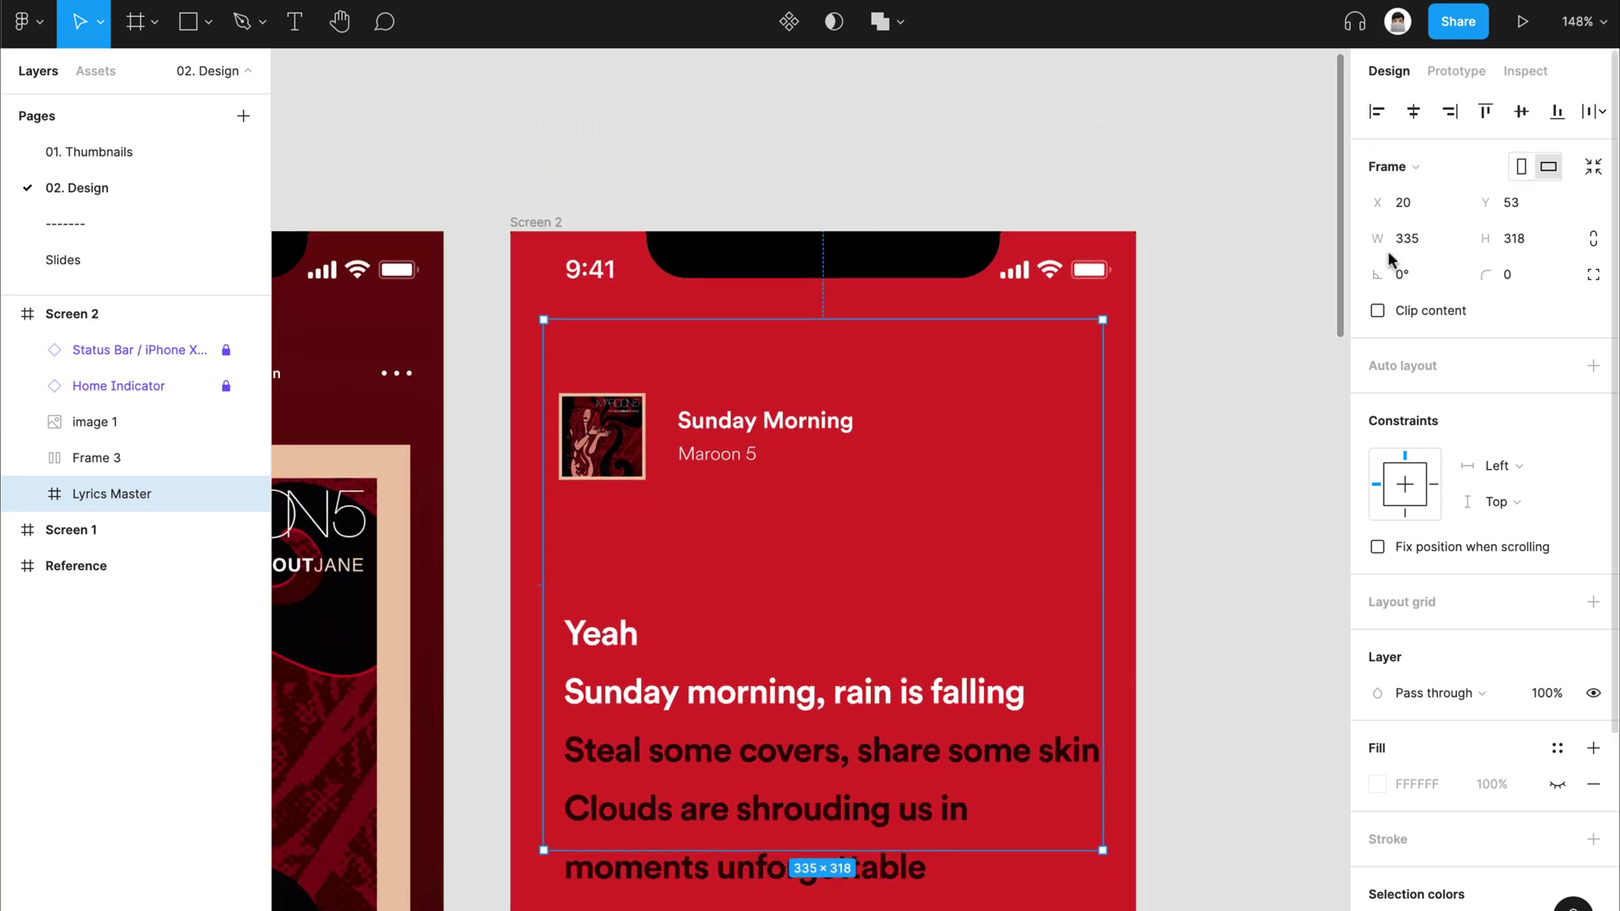
scroll(752, 687, "down", 4)
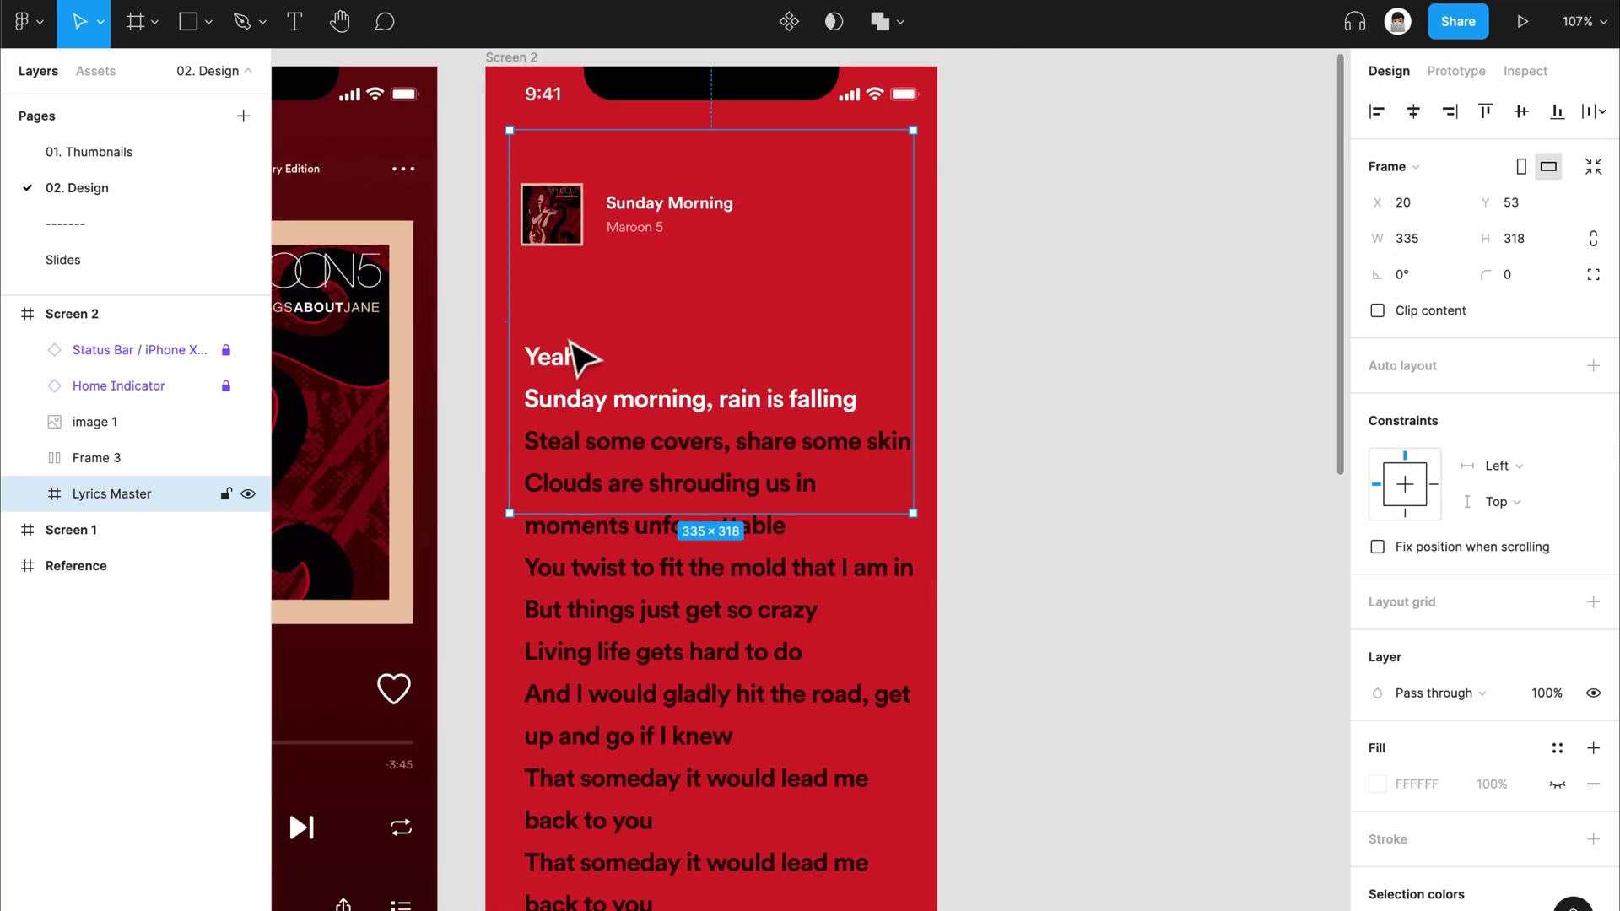
scroll(742, 481, "down", 2)
scroll(767, 426, "down", 5)
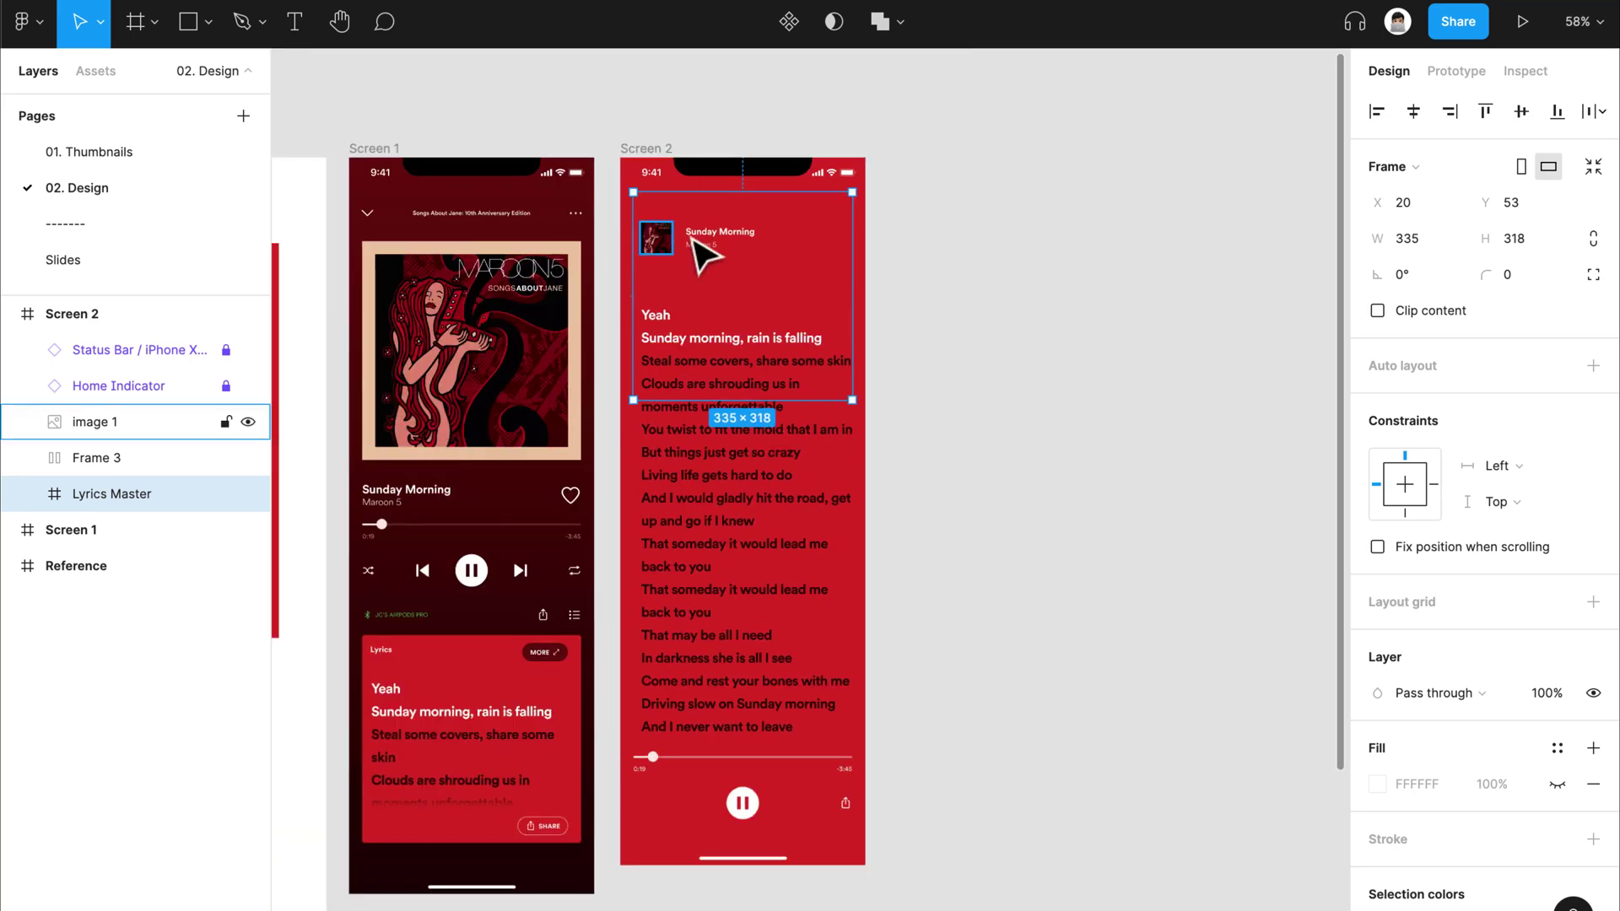
left_click(1593, 168)
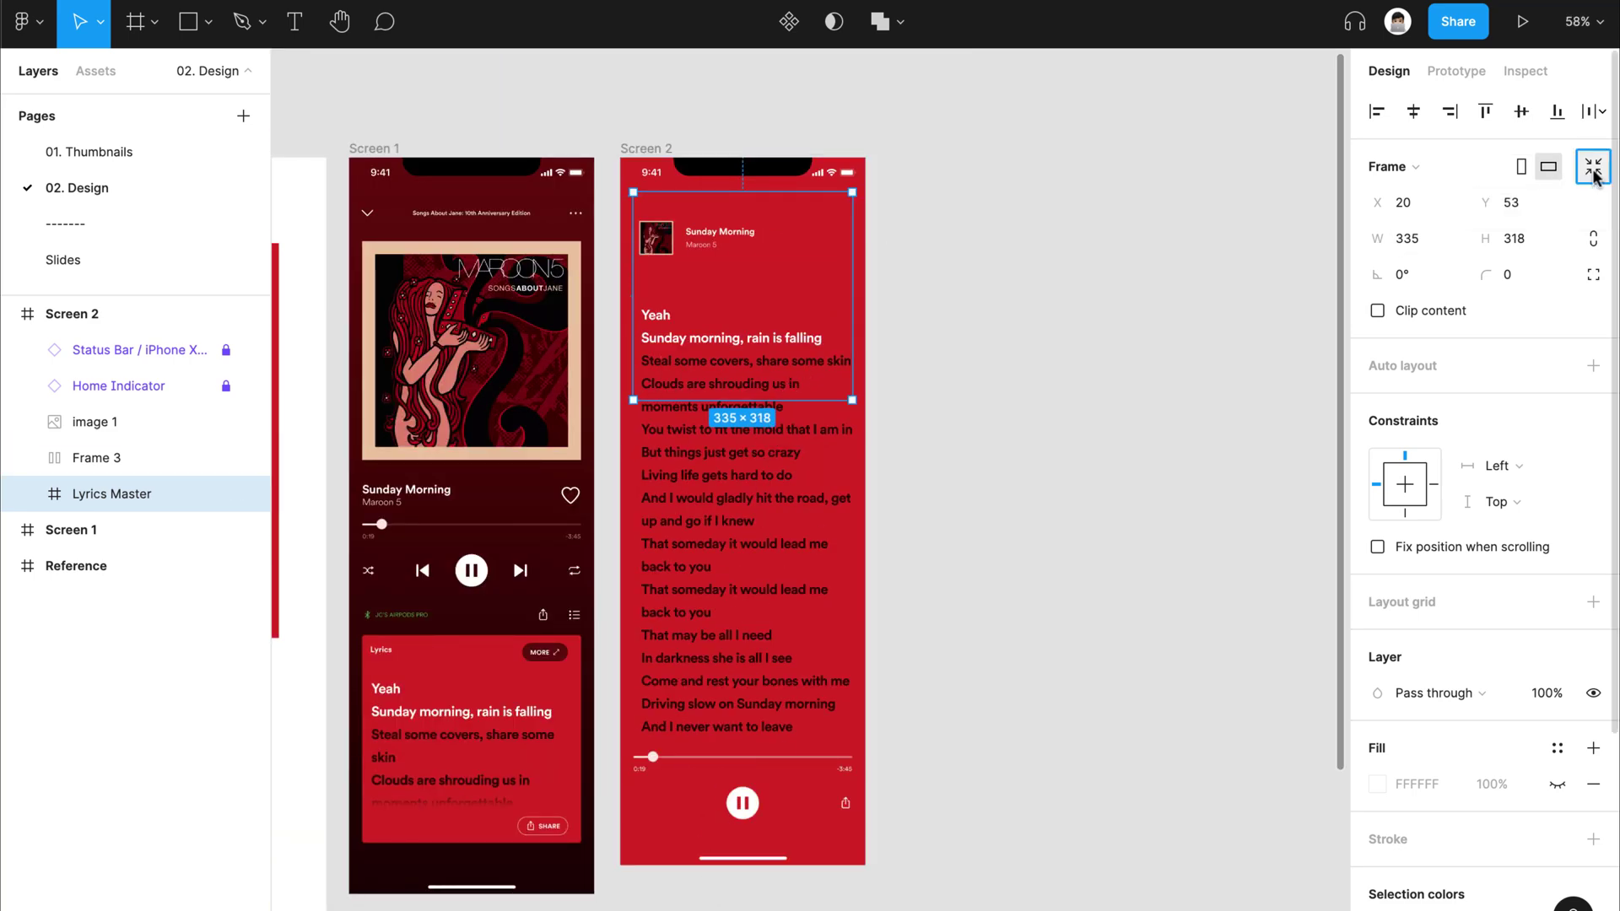
scroll(742, 540, "down", 1)
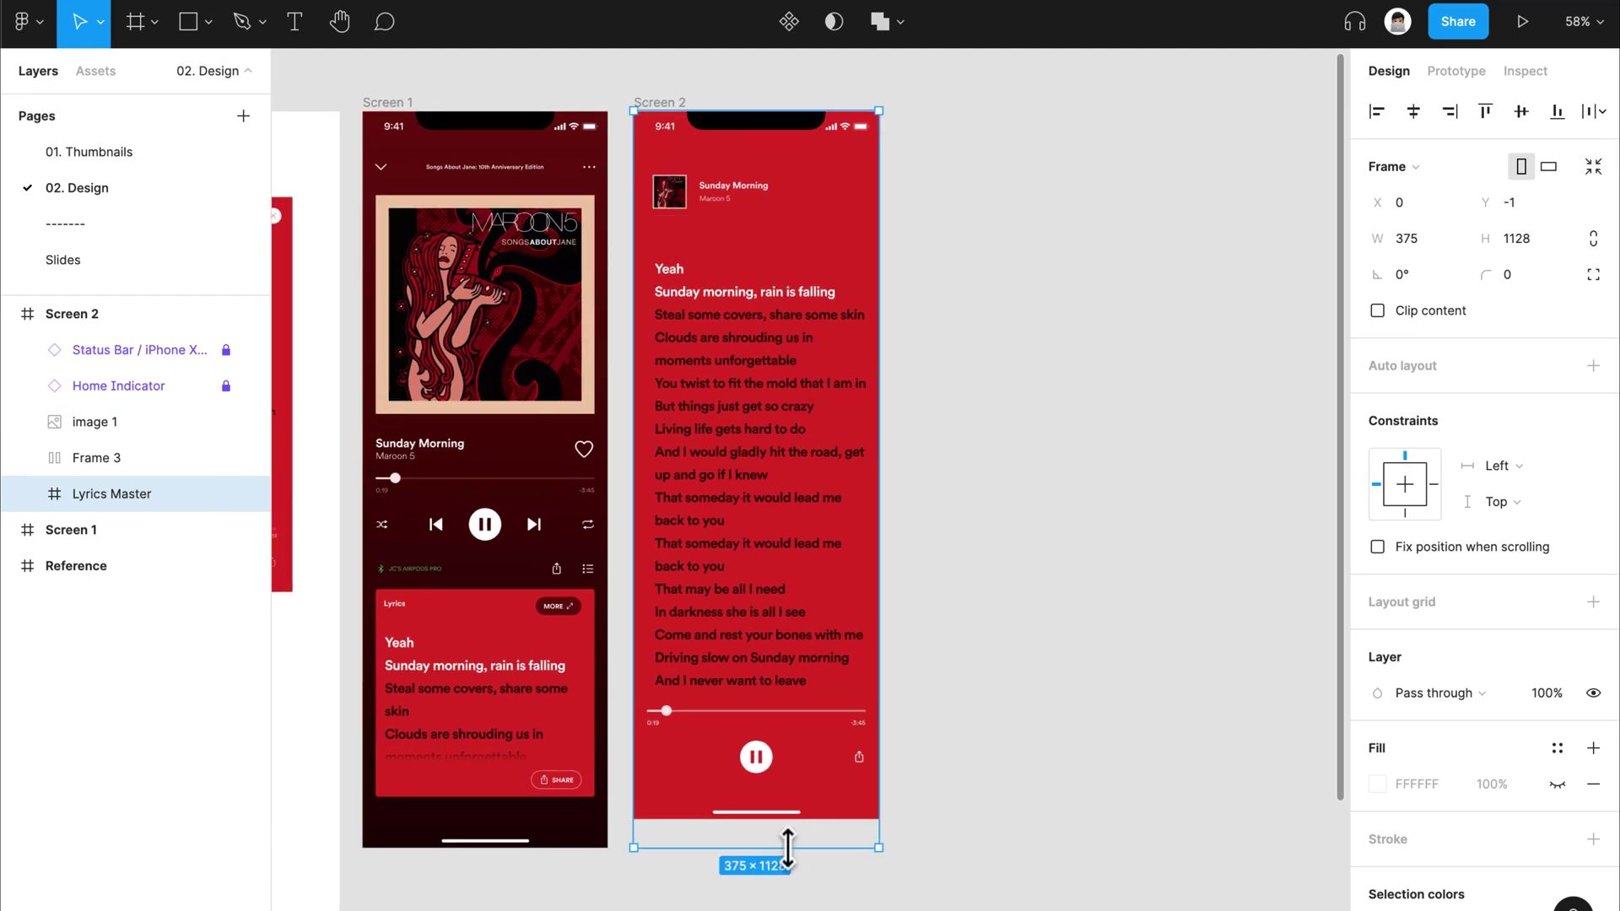
Step: Shorten the Lyrics Master frame to a height of 1083 with its top edge at Y 0, and clear the selection
left_click_drag(792, 851, 791, 819)
mouse_move(827, 110)
left_mouse_down()
mouse_move(842, 87)
mouse_move(842, 109)
left_mouse_up()
left_click(1034, 251)
left_click(690, 454)
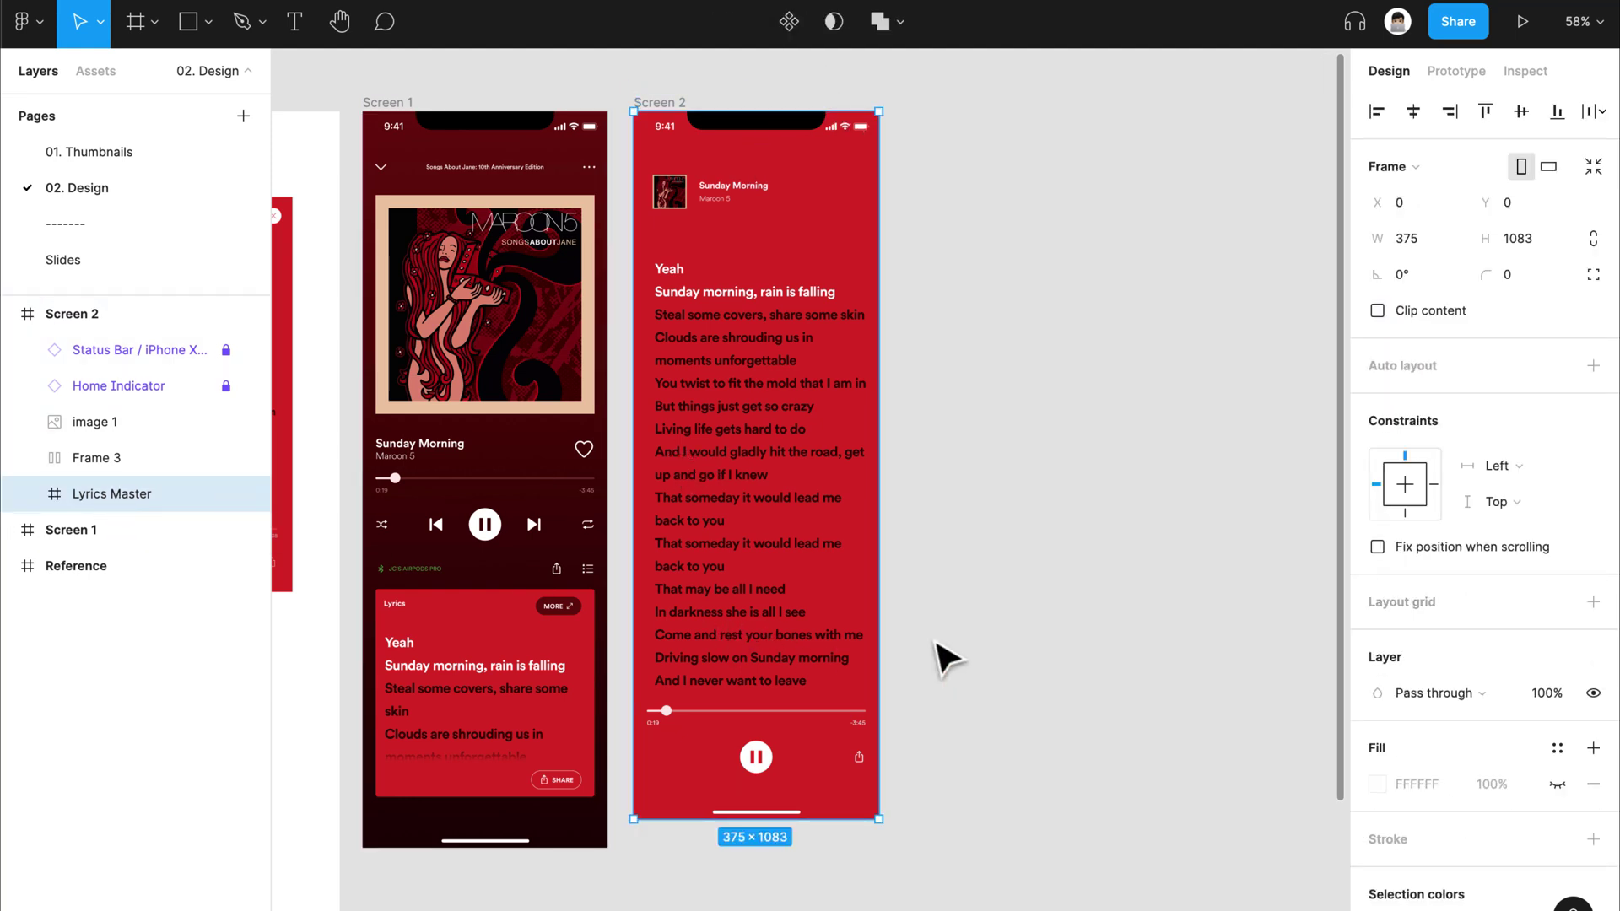
left_click(993, 648)
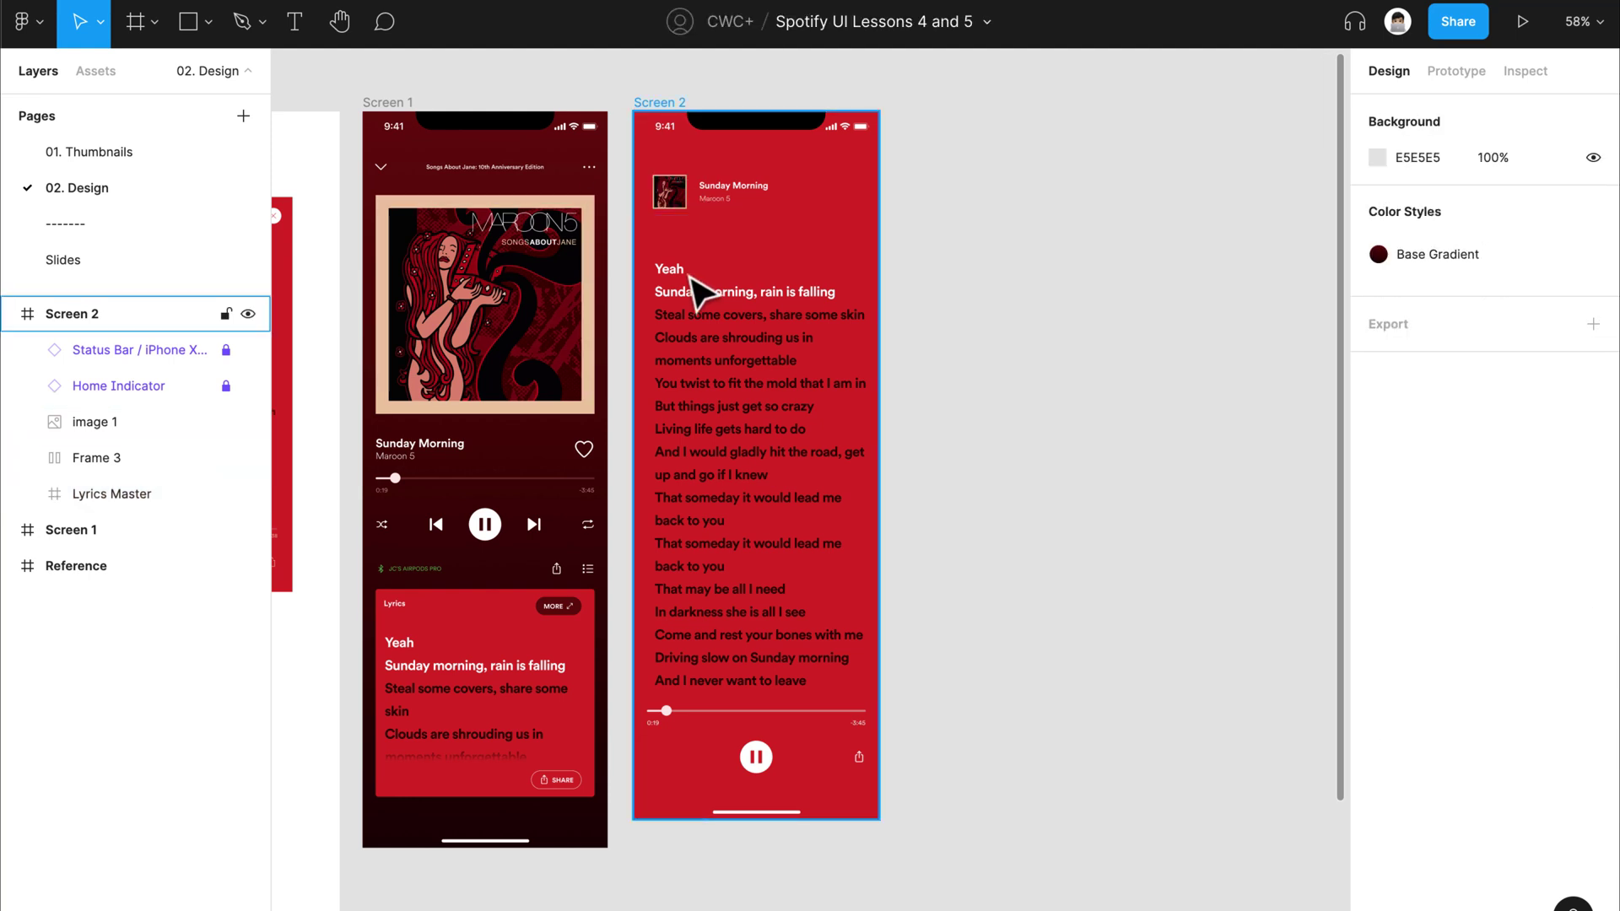
Step: Set the top padding of the lyrics' Frame 16 auto layout in Screen 2 to 144
left_click(692, 316)
double_click(692, 317)
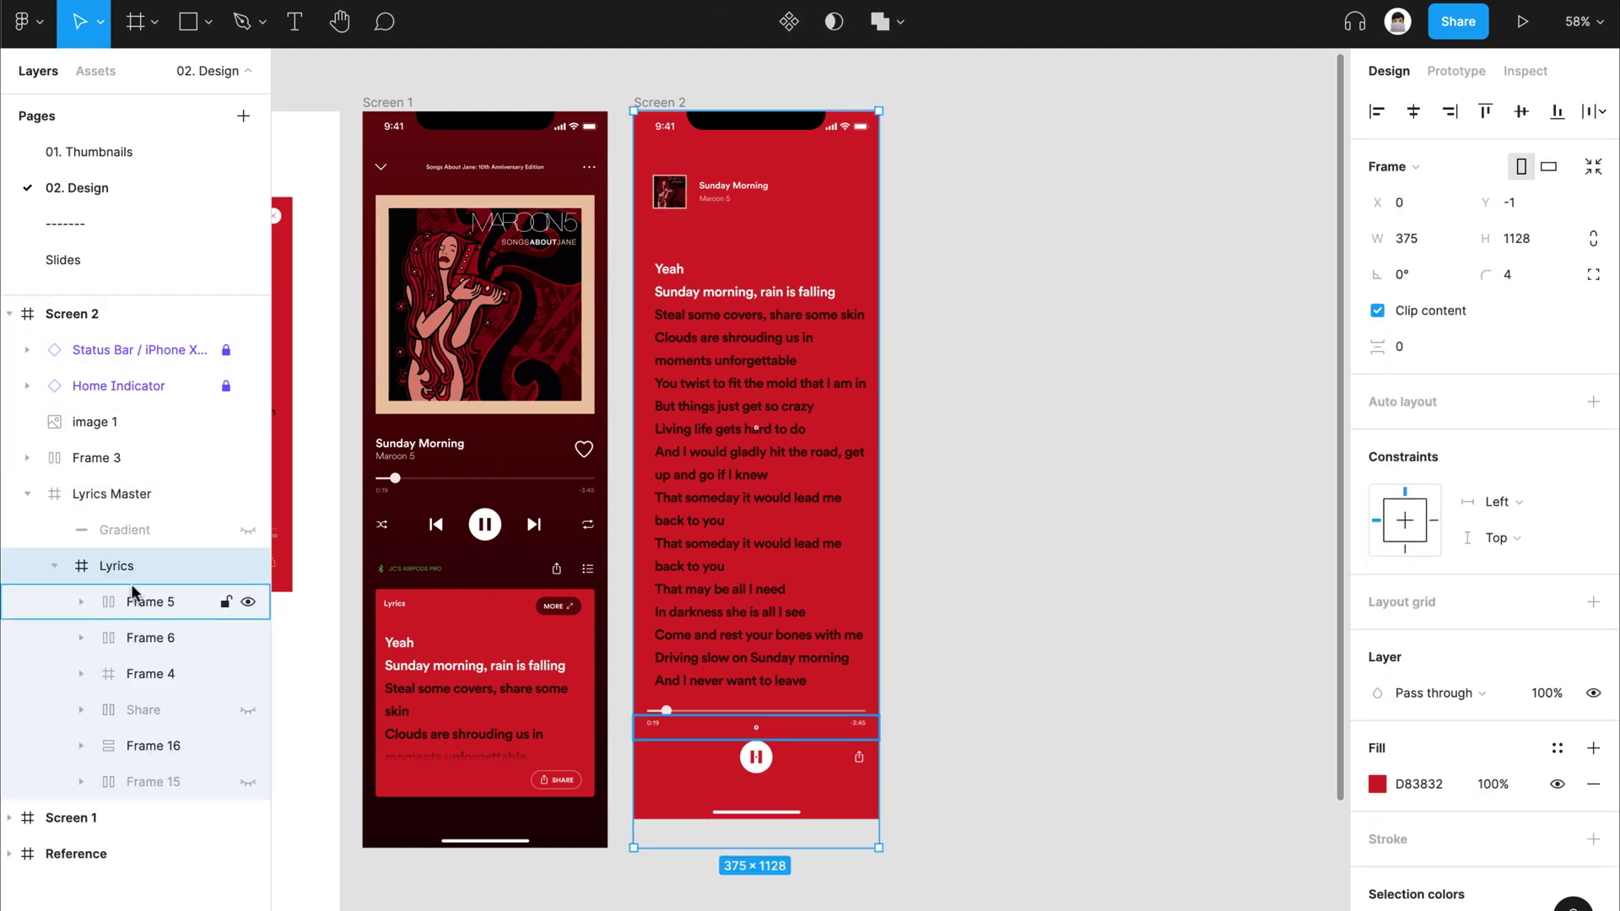
left_click(154, 739)
double_click(721, 426)
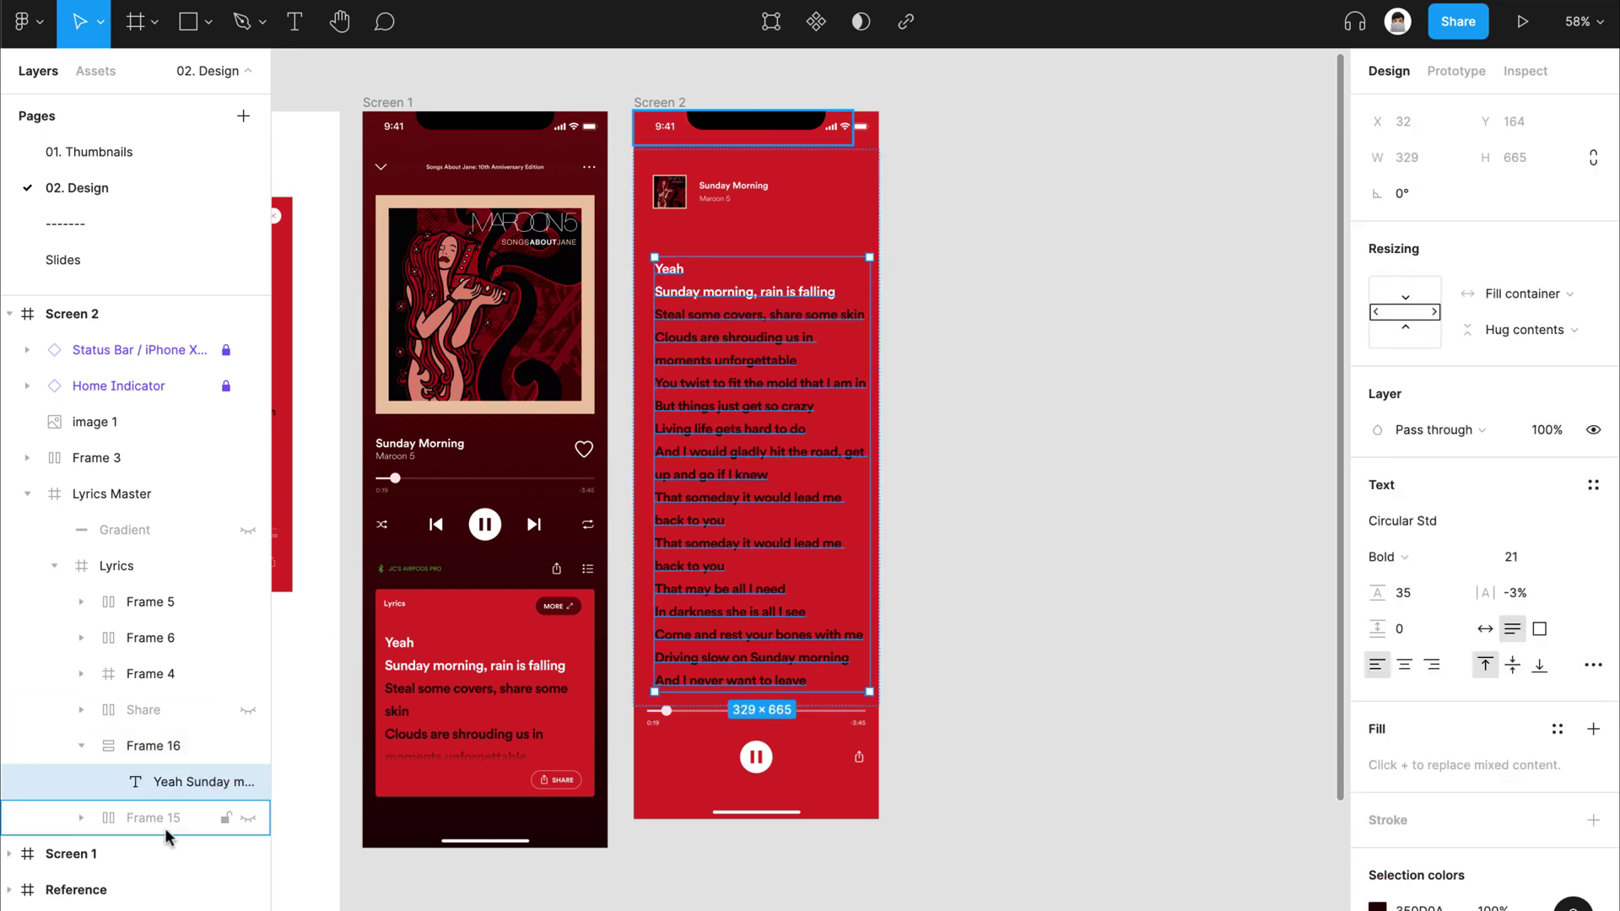
left_click(153, 744)
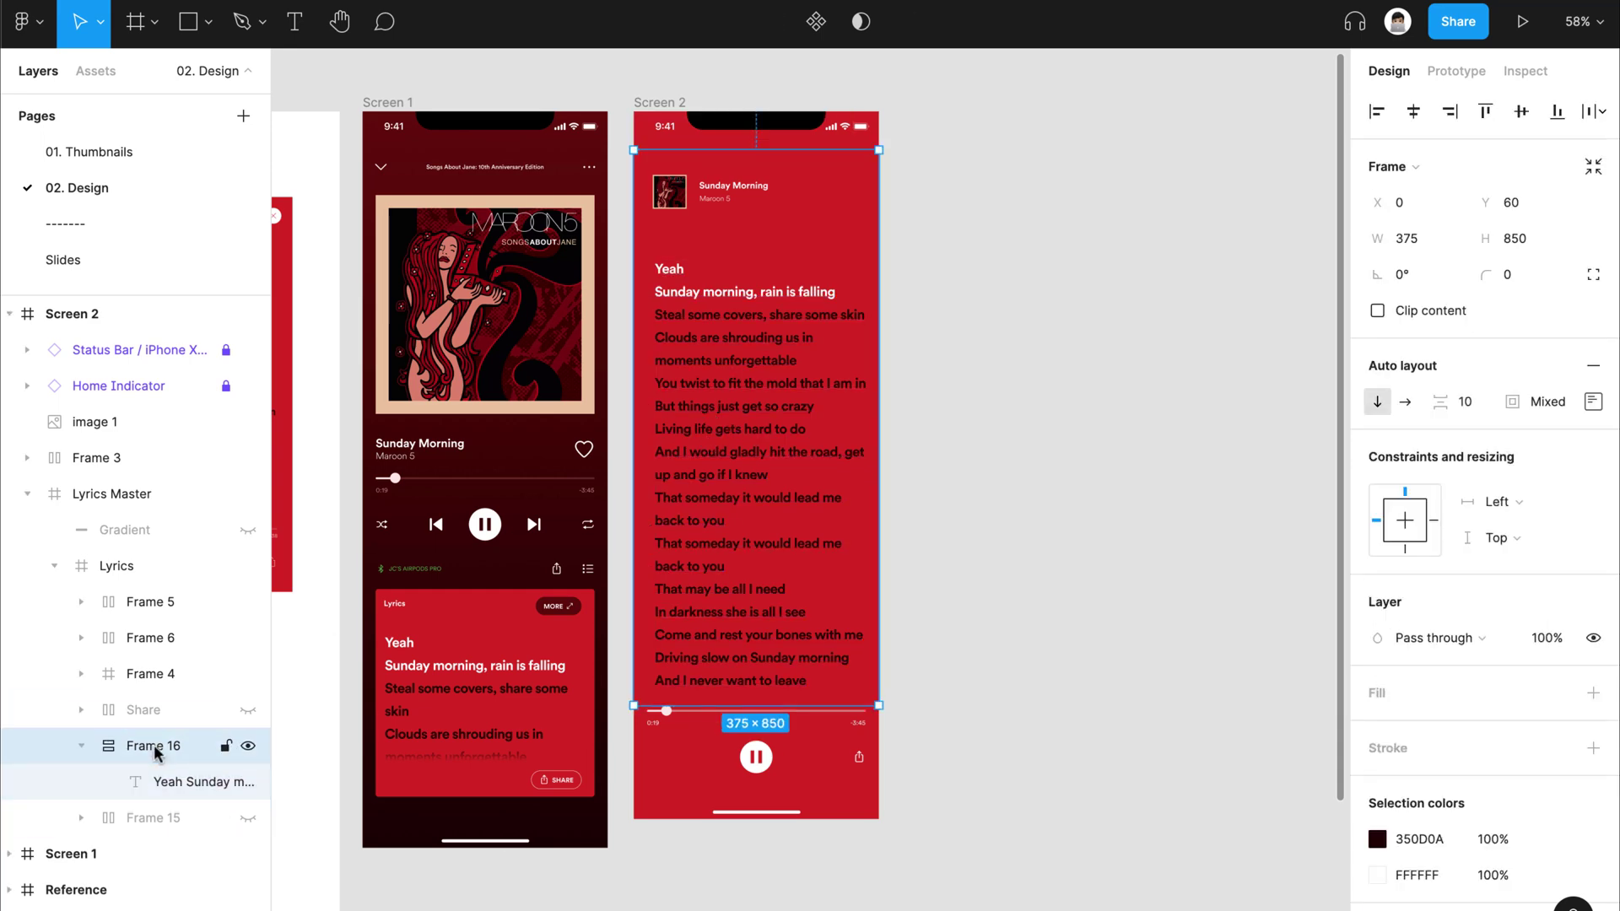
left_click(1594, 404)
type("14")
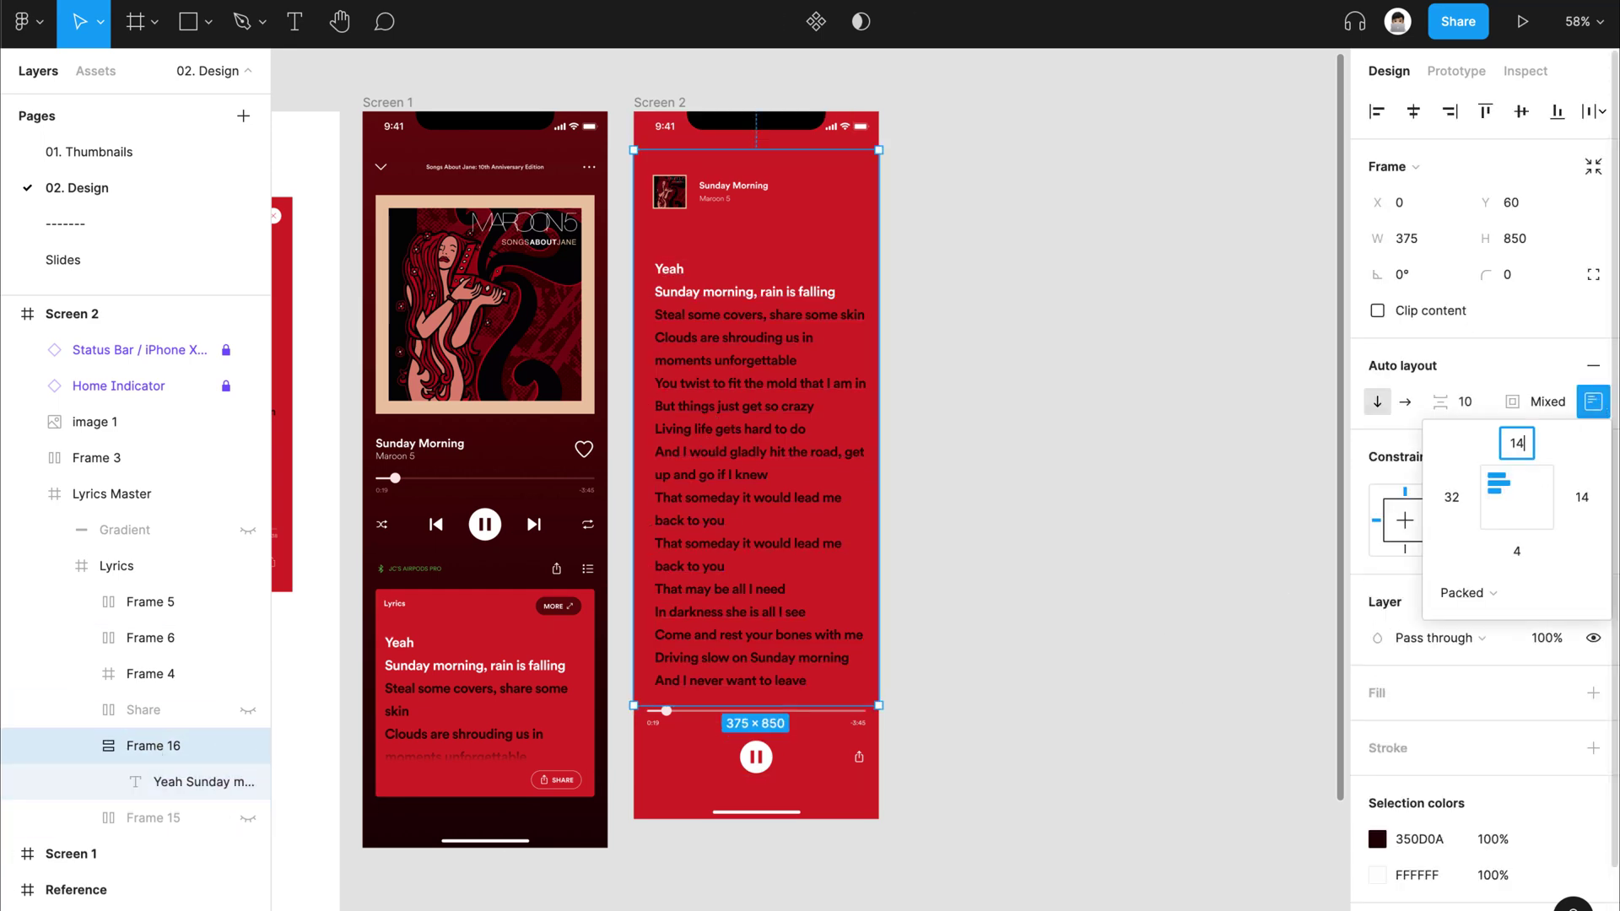
type("4")
key("Return")
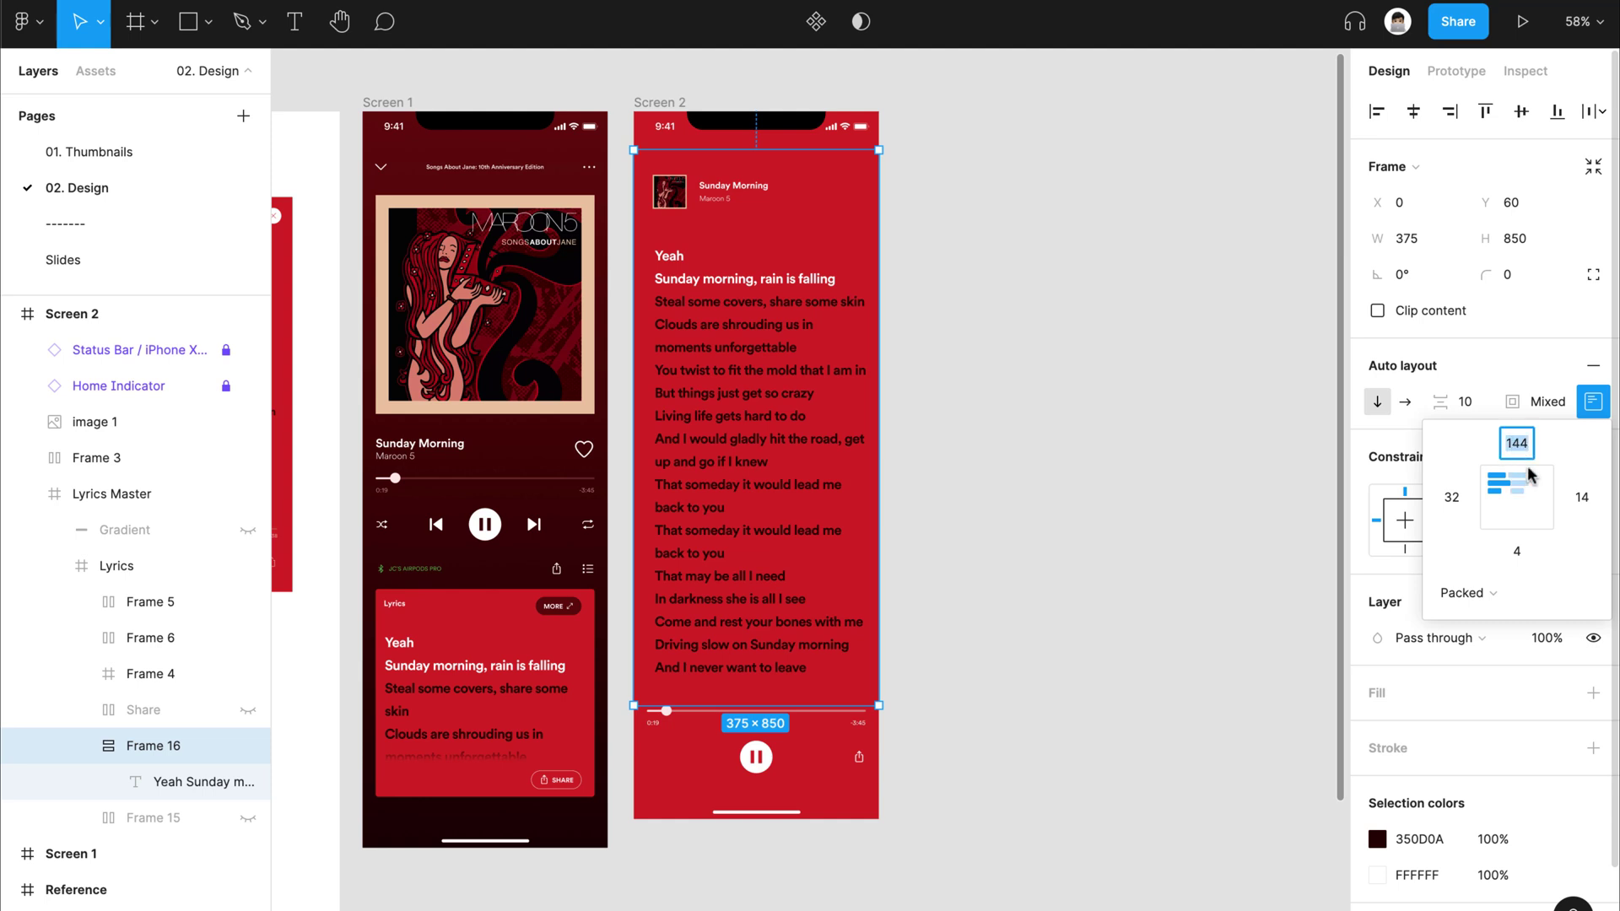
Step: Try top paddings of 10 and 120 on Frame 16, and settle on 132
type("10")
key("Return")
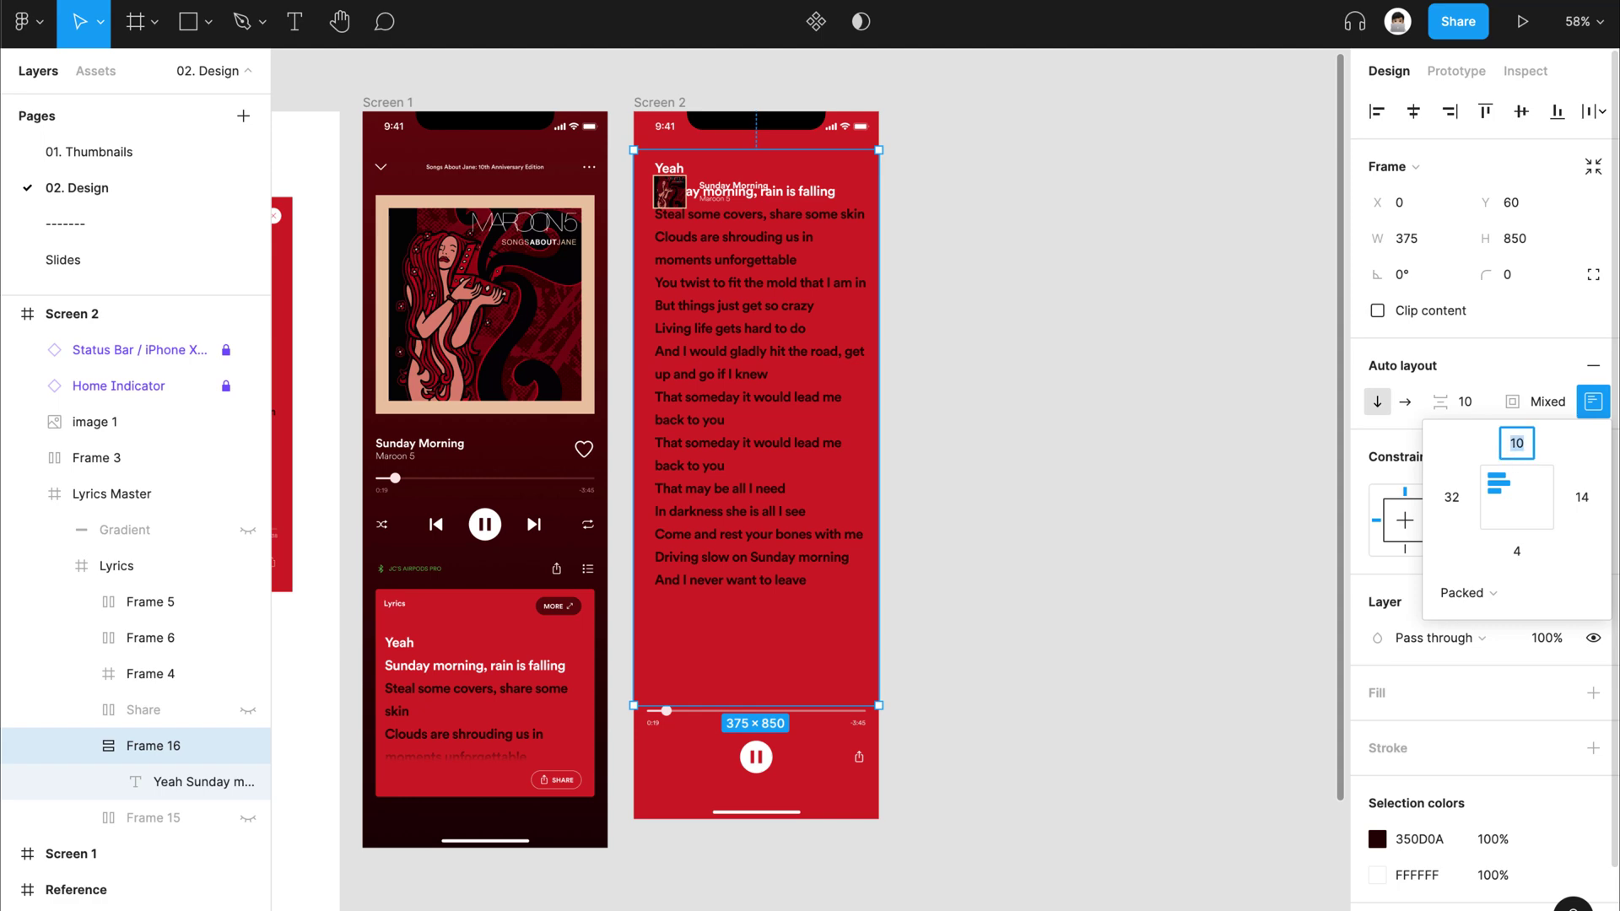
type("120")
key("Return")
scroll(1054, 464, "left", 5)
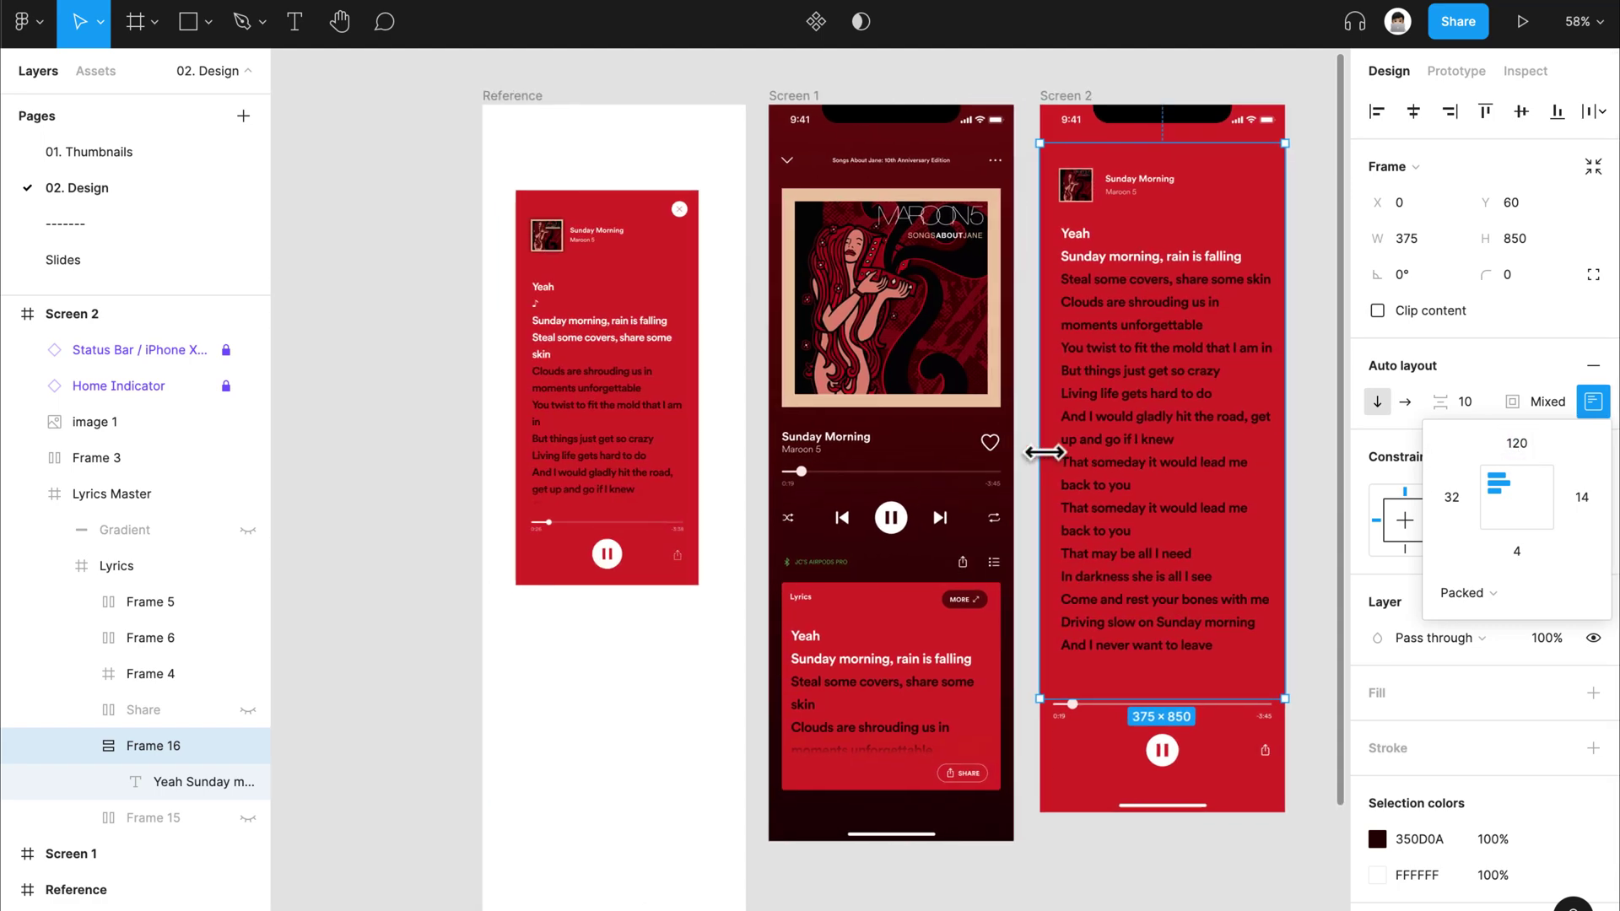
type("132")
key("Return")
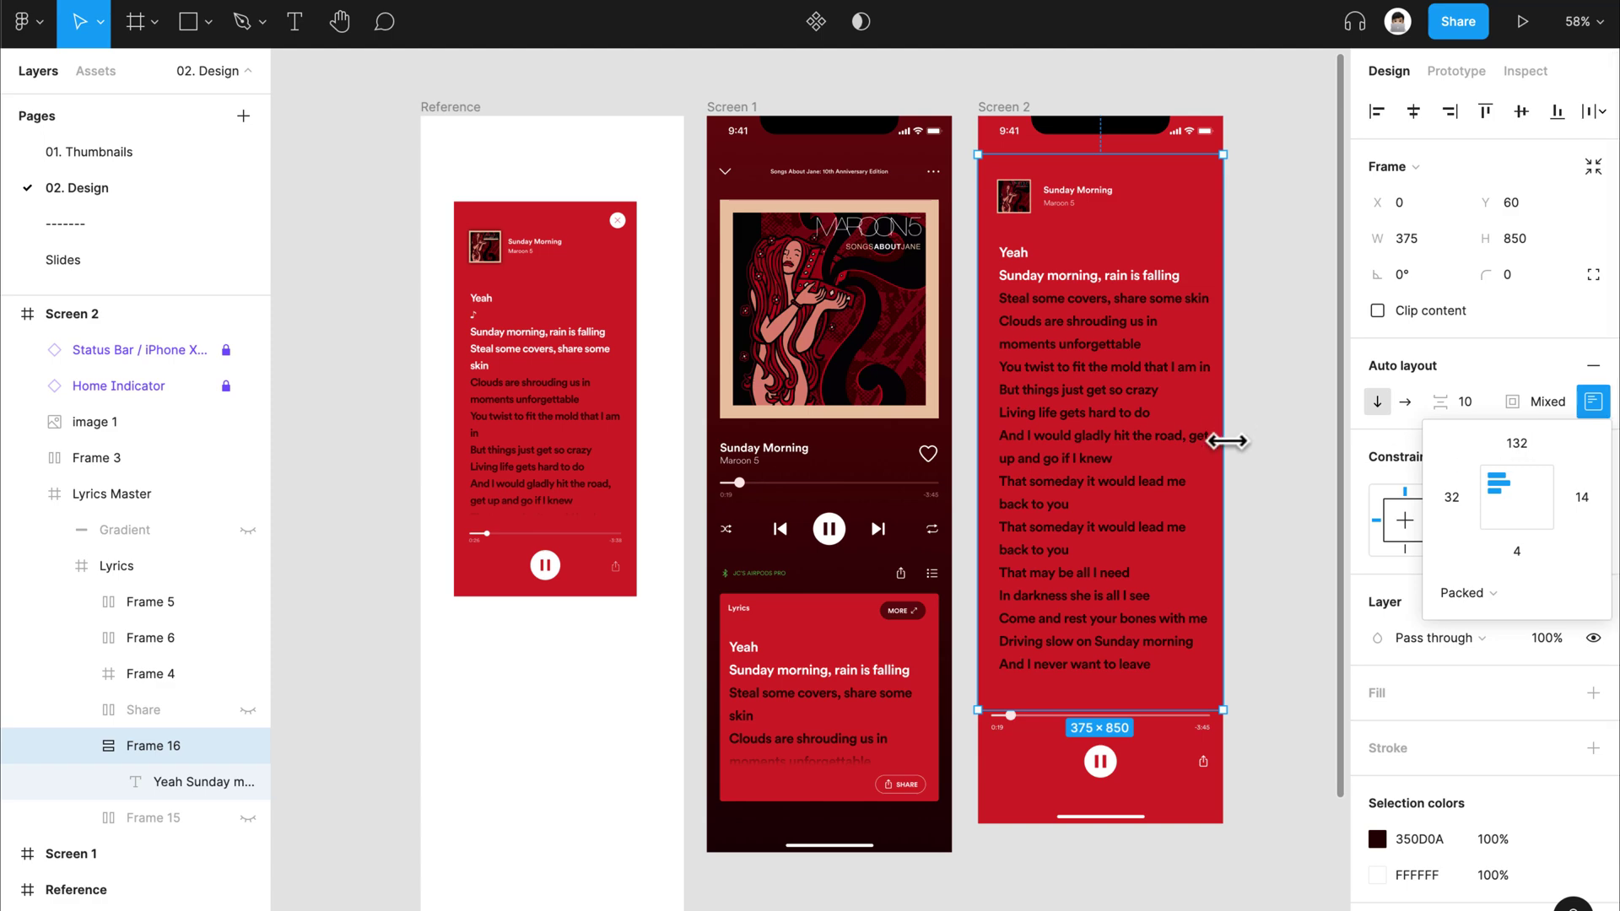
Step: Examine the round close button beside the song title in the reference screenshot
left_click(1240, 458)
left_click(1173, 511)
double_click(1173, 536)
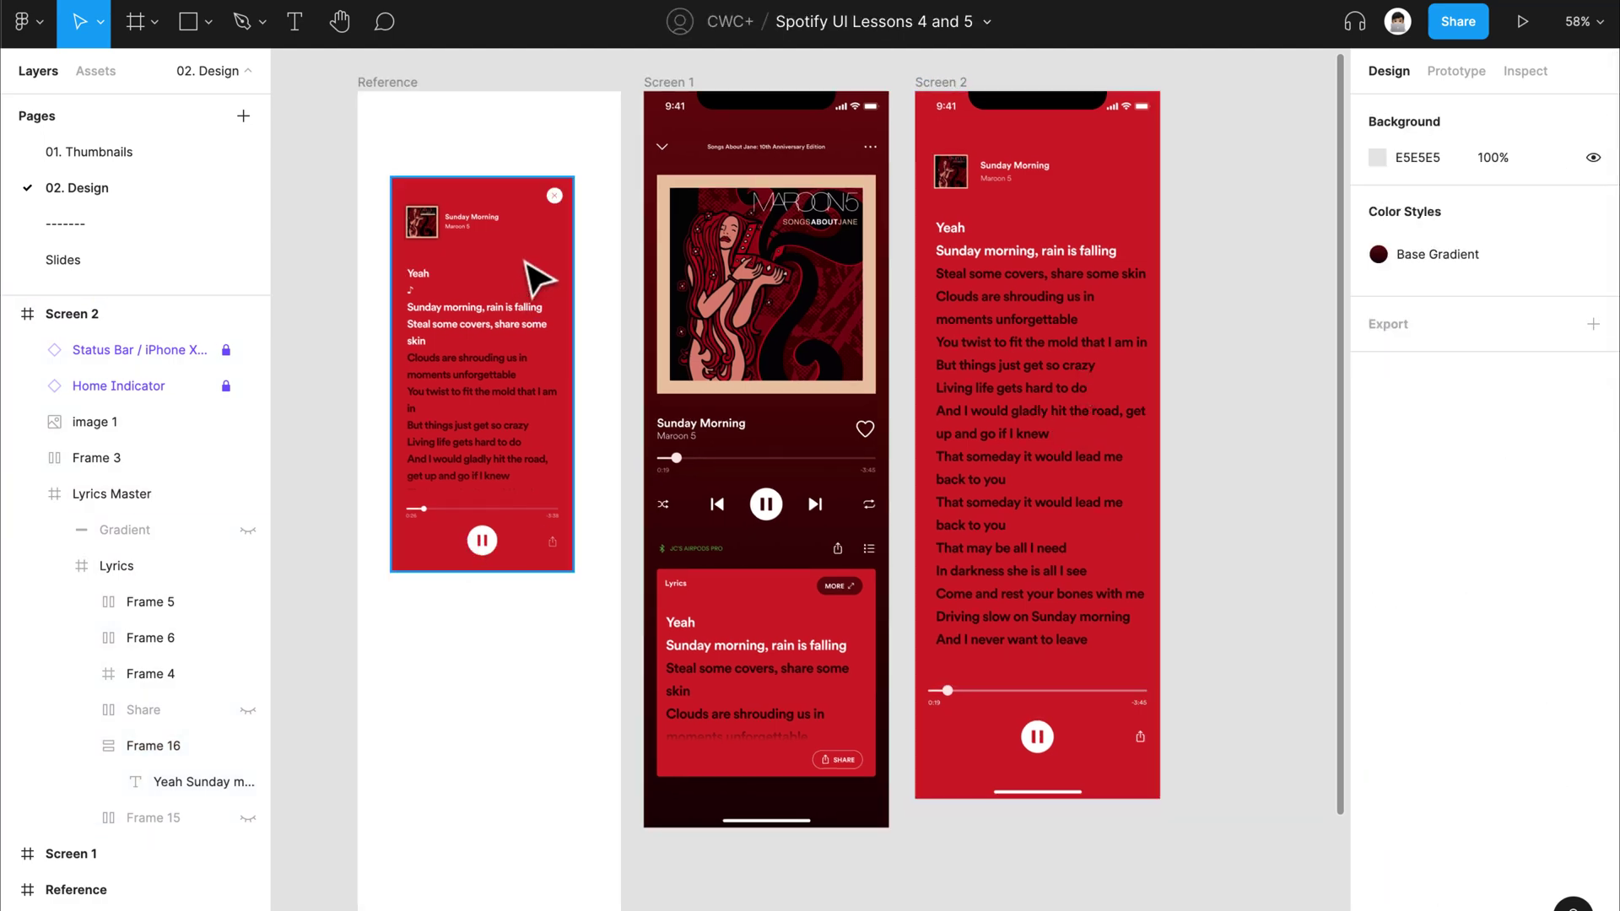
scroll(533, 203, "up", 5)
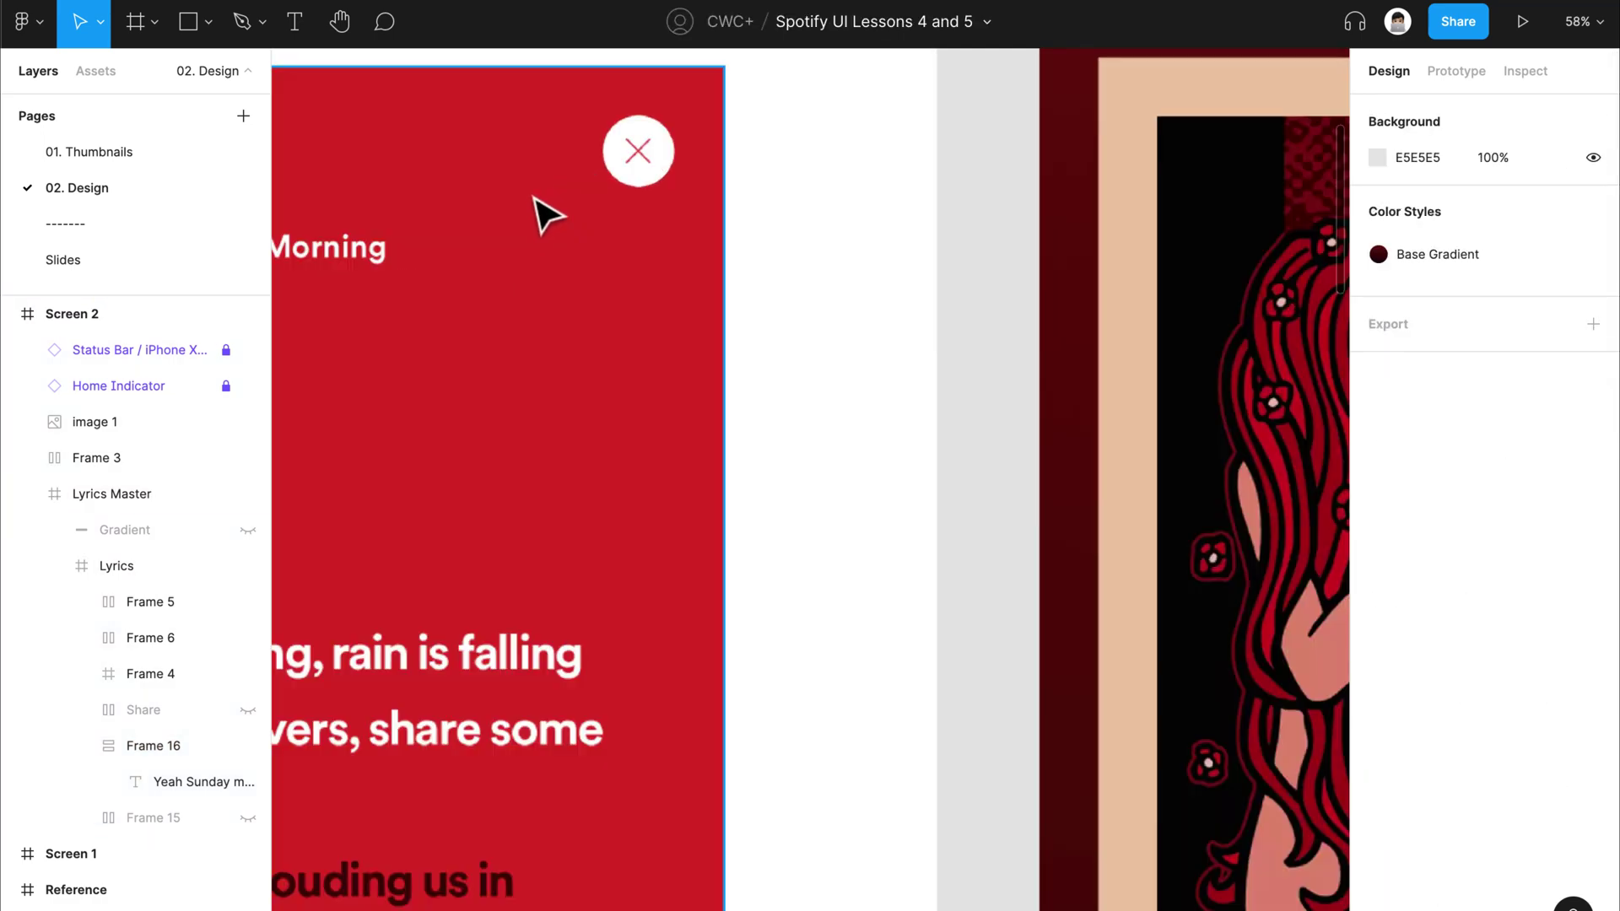
left_click(635, 172)
scroll(635, 167, "down", 5)
left_click_drag(723, 234, 503, 253)
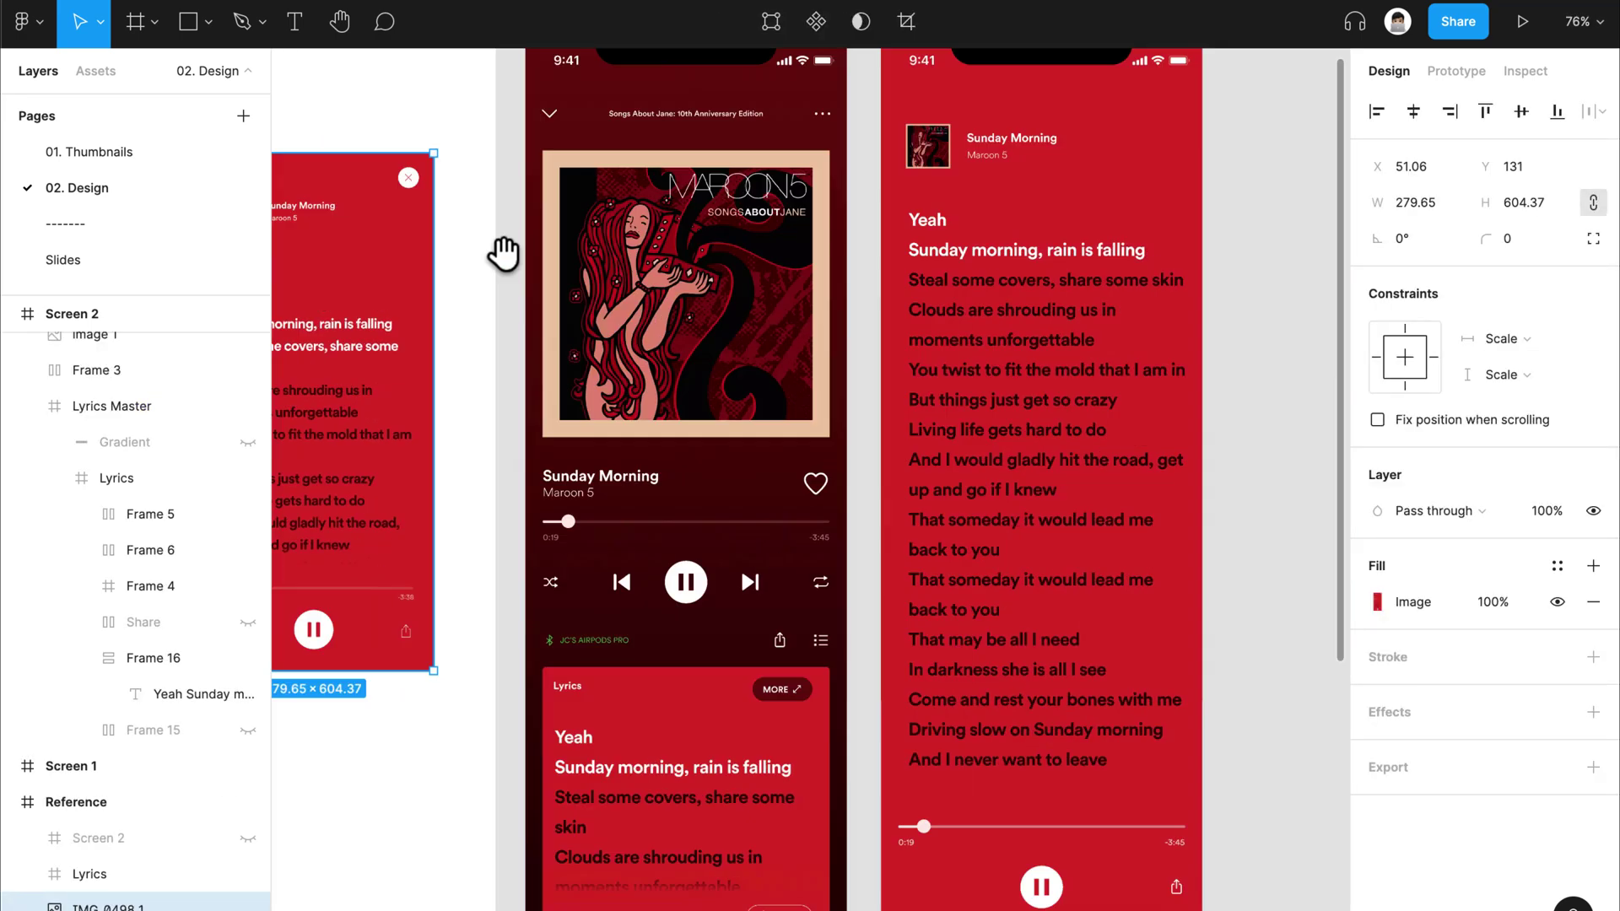
scroll(504, 253, "down", 2)
left_click(1190, 388)
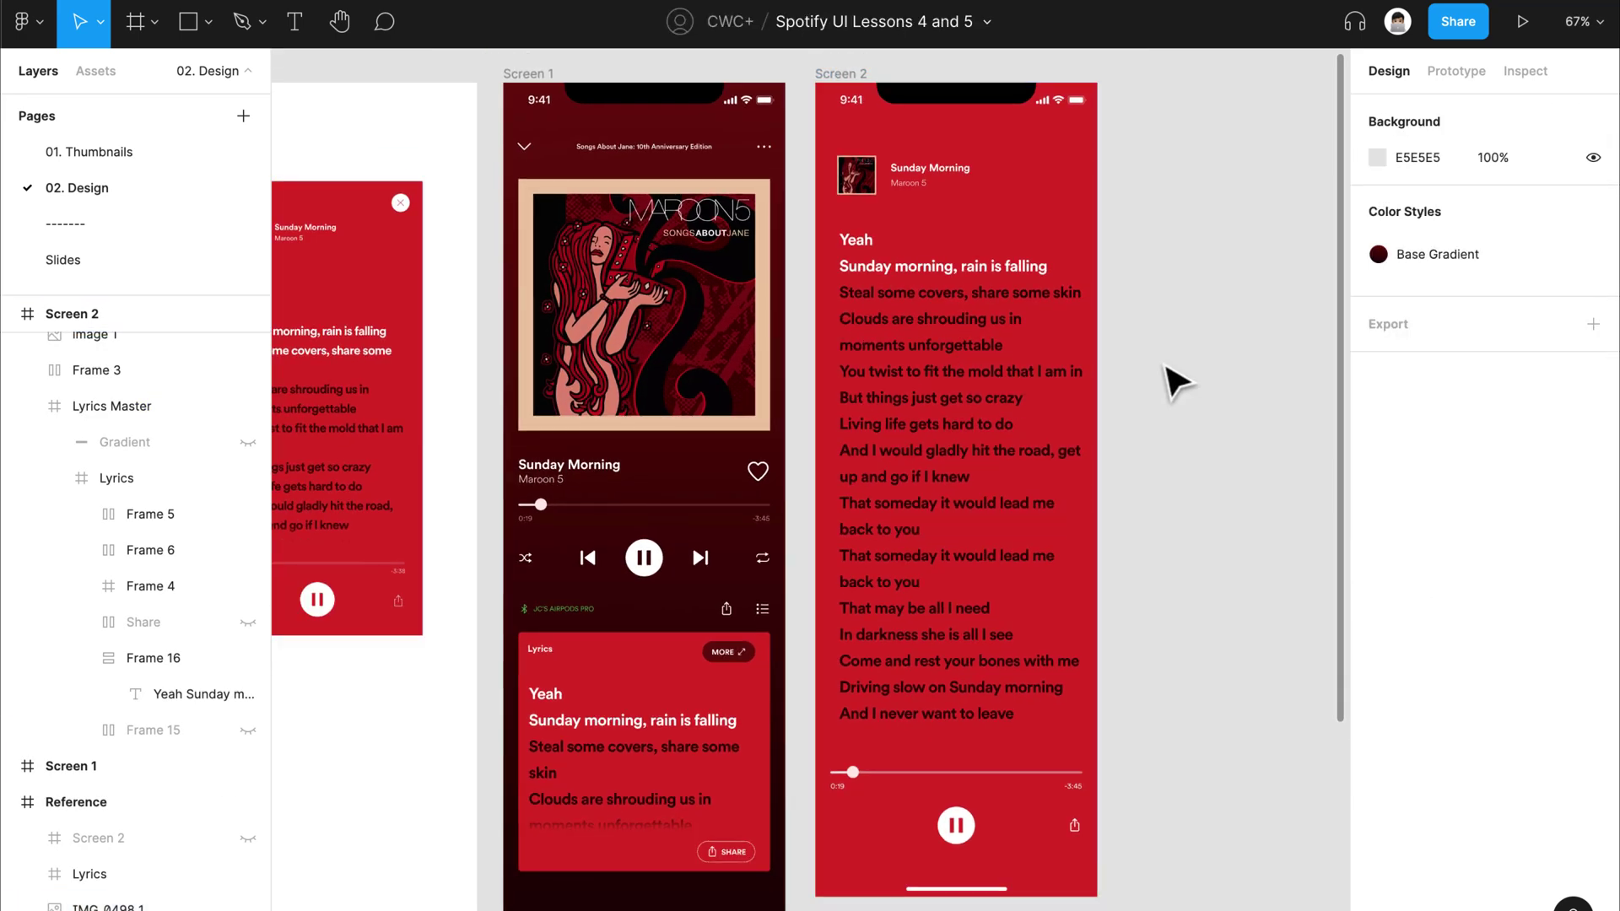
Step: Run the Icons8 plugin and search its icons for "close"
key("alt+super+p")
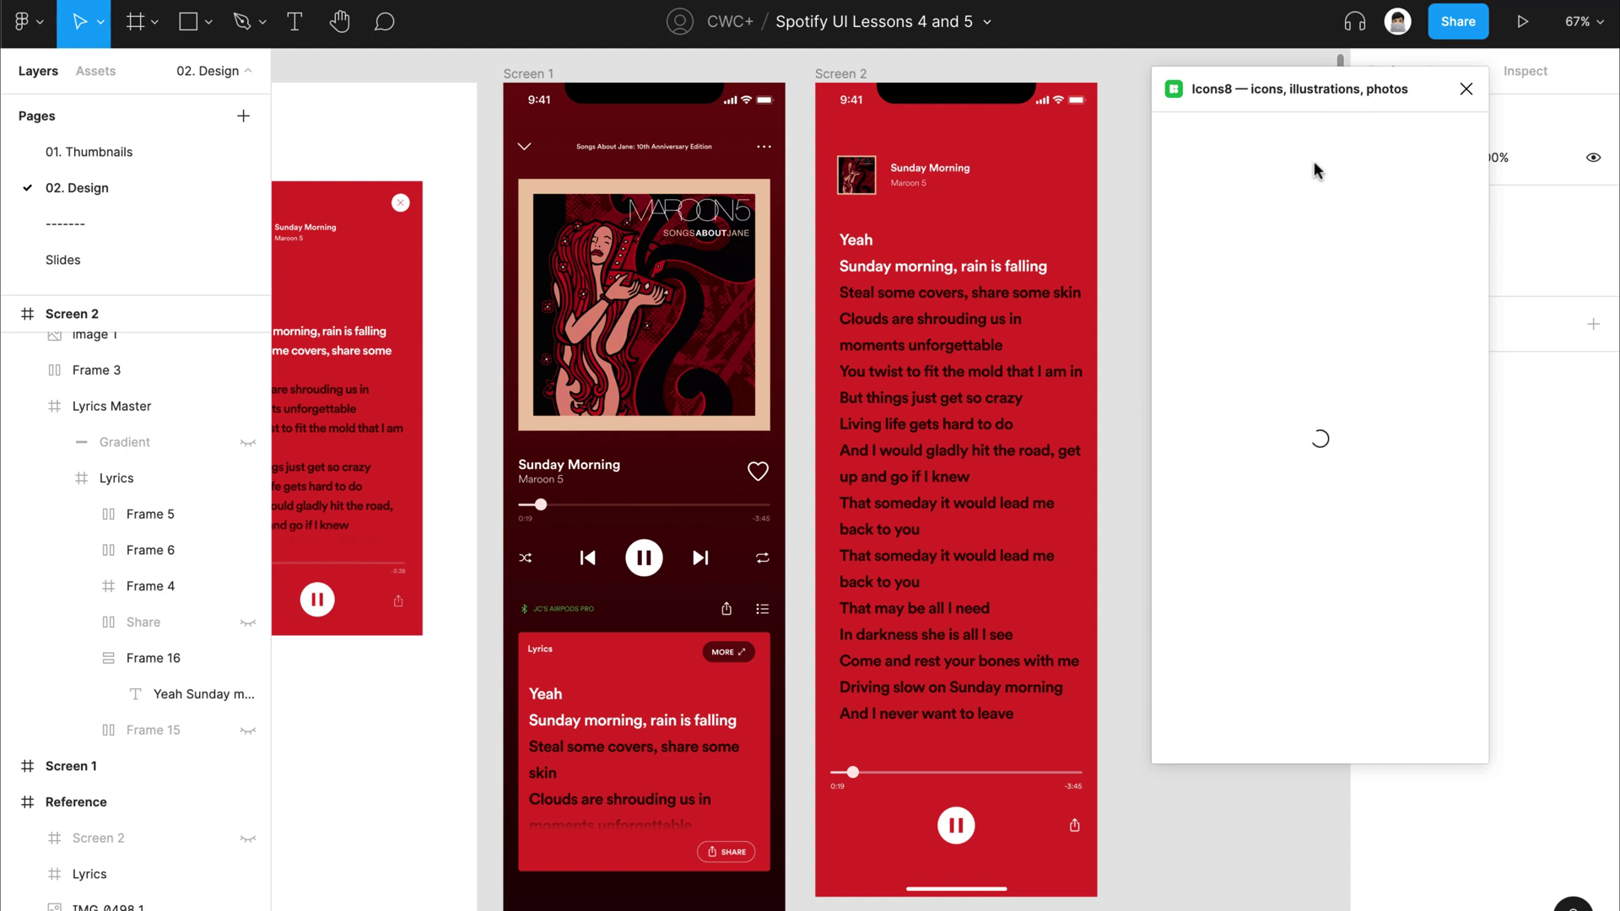
type("c")
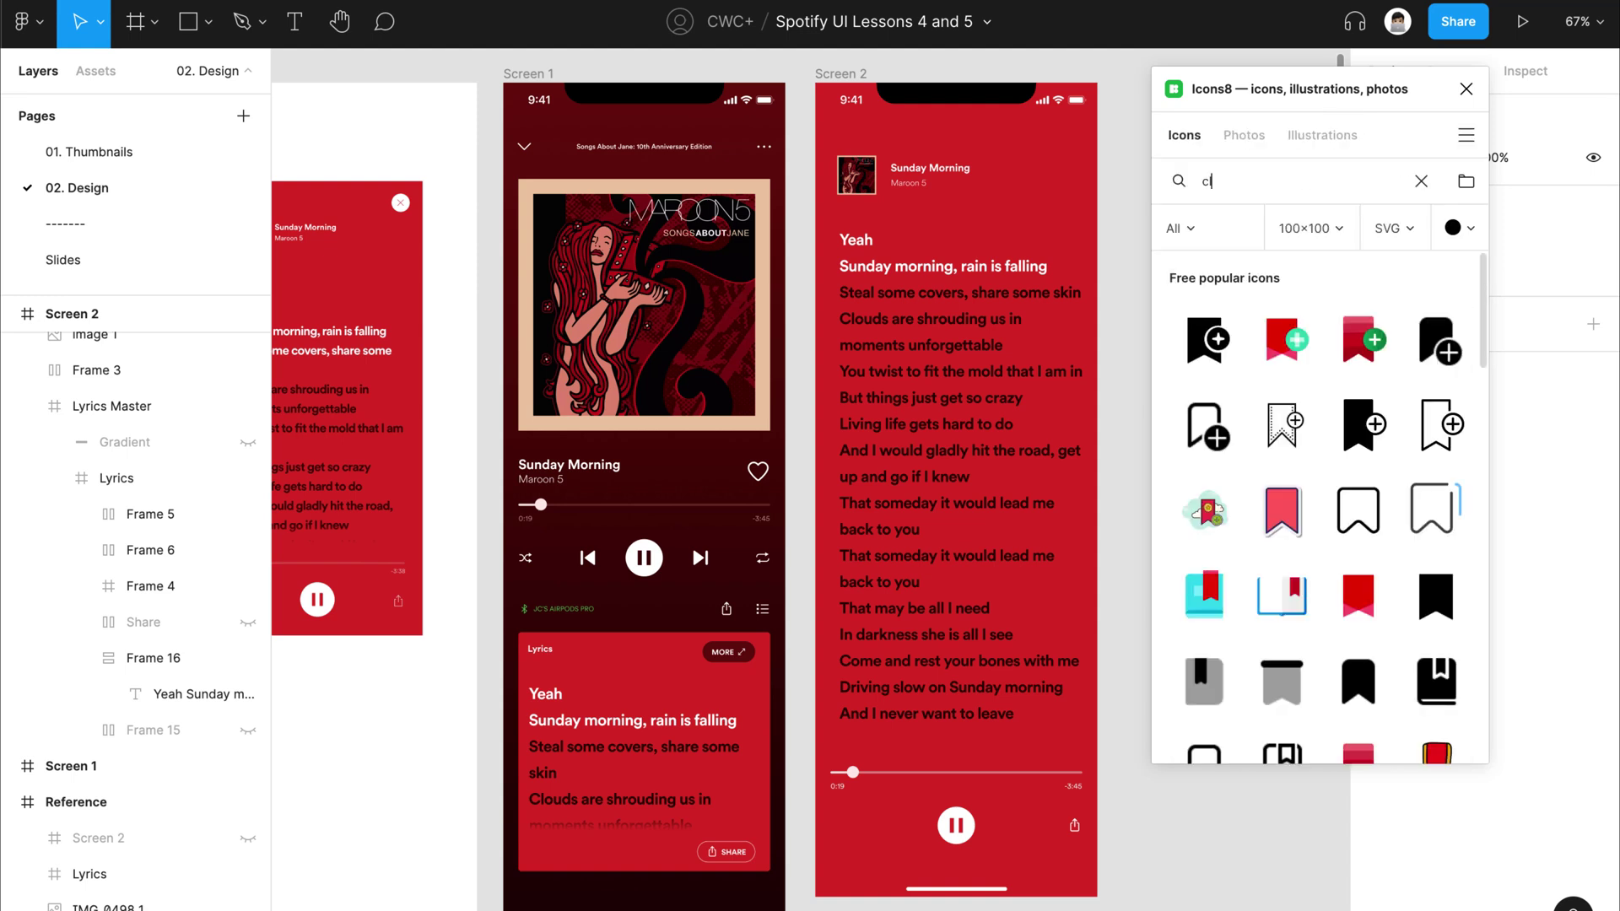
type("lose")
scroll(1266, 506, "down", 3)
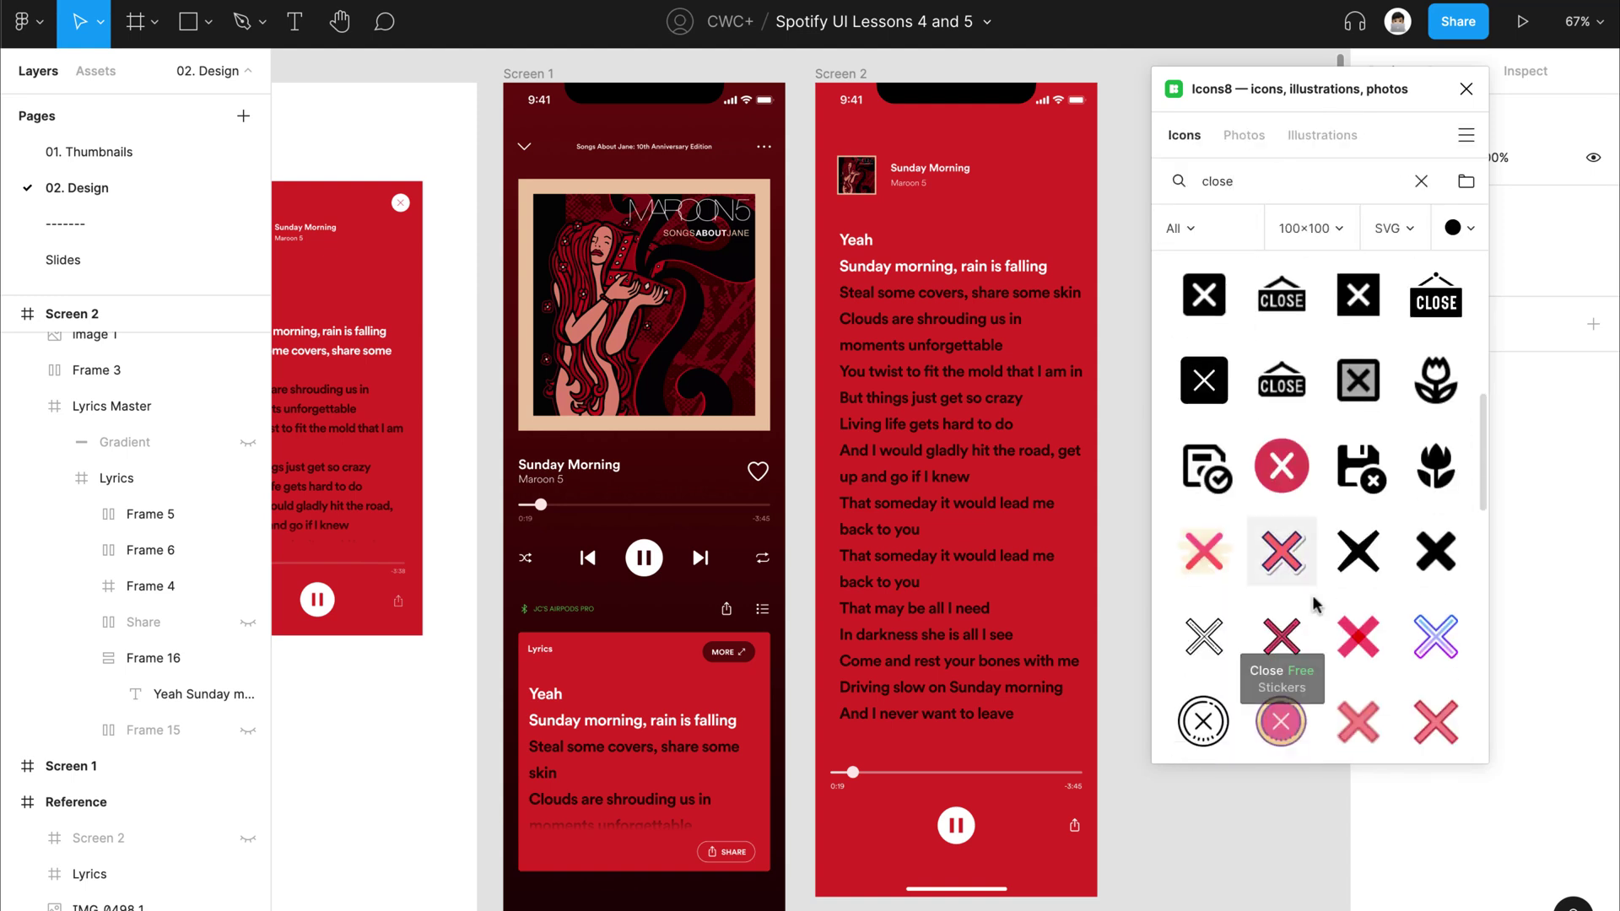
Step: Limit the icon results to the iOS Glyph style and insert the filled circular close icon
left_click(1241, 221)
scroll(1242, 583, "down", 5)
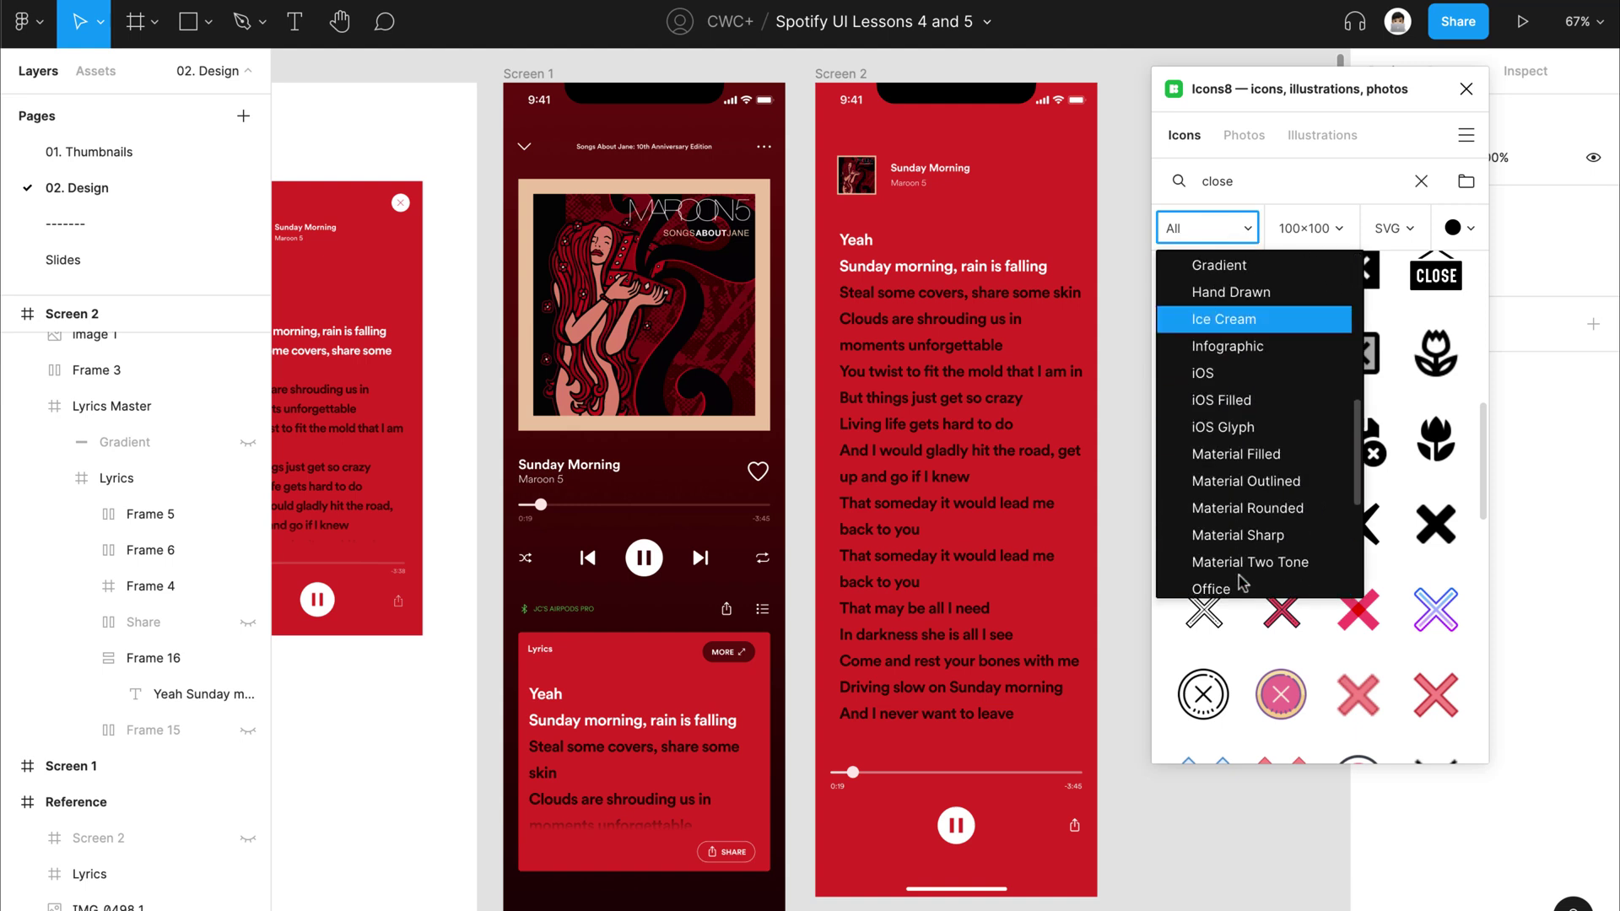
left_click(1214, 427)
scroll(1111, 427, "right", 1)
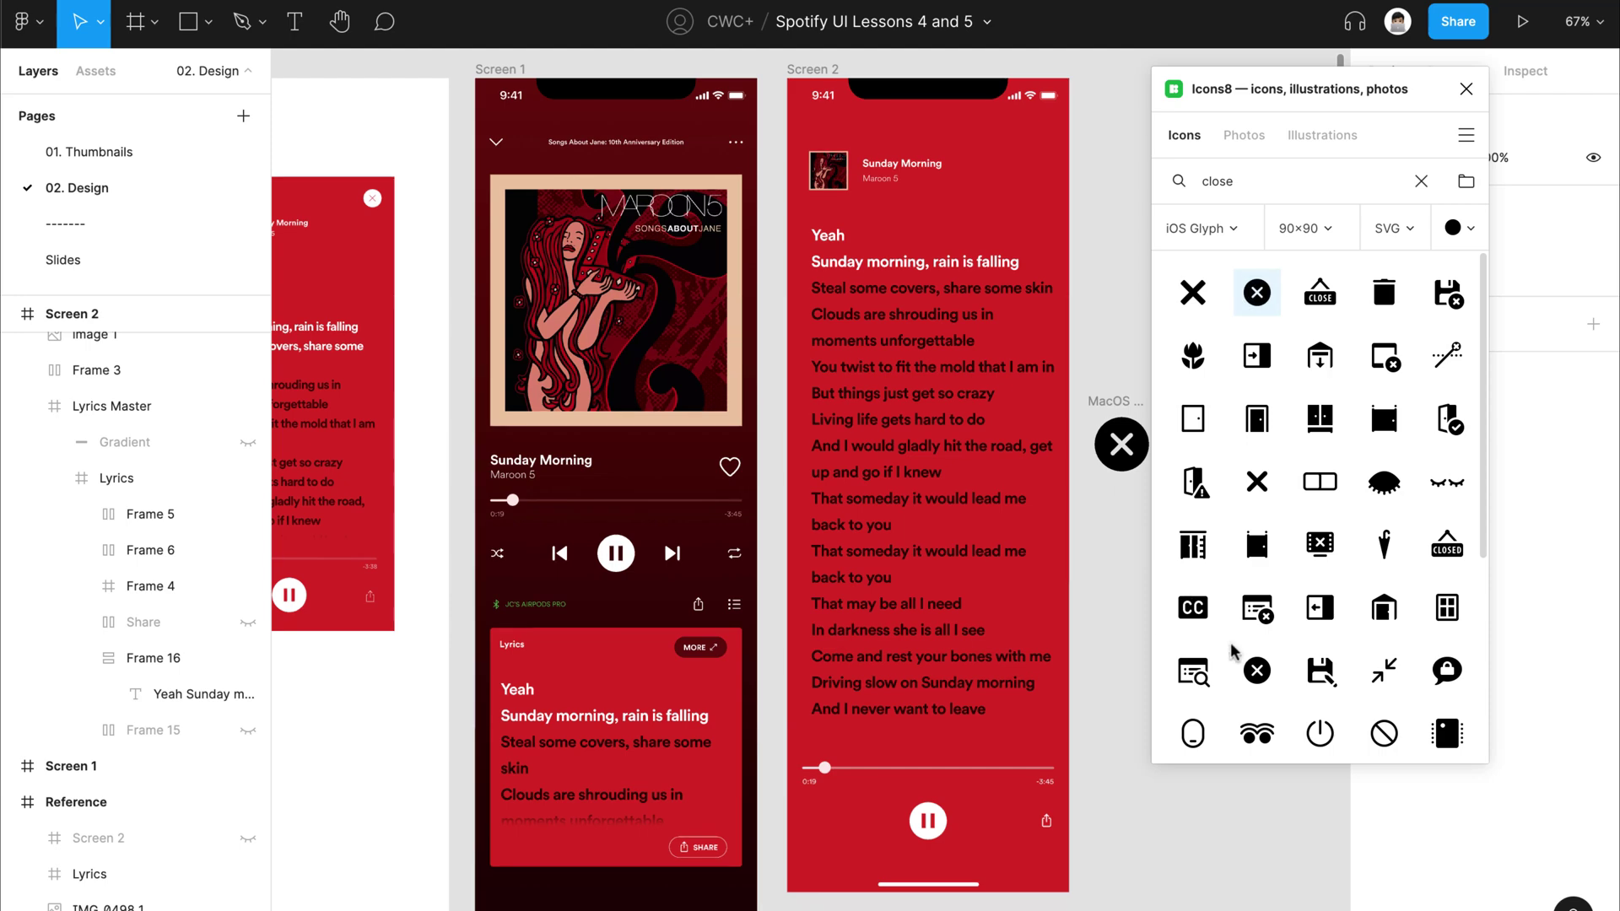
Step: Recolor the MacOS Close icon with the white CodeWithChris color style and move it into Screen 2 beside the song title
left_click(1122, 444)
left_click_drag(822, 308, 1013, 389)
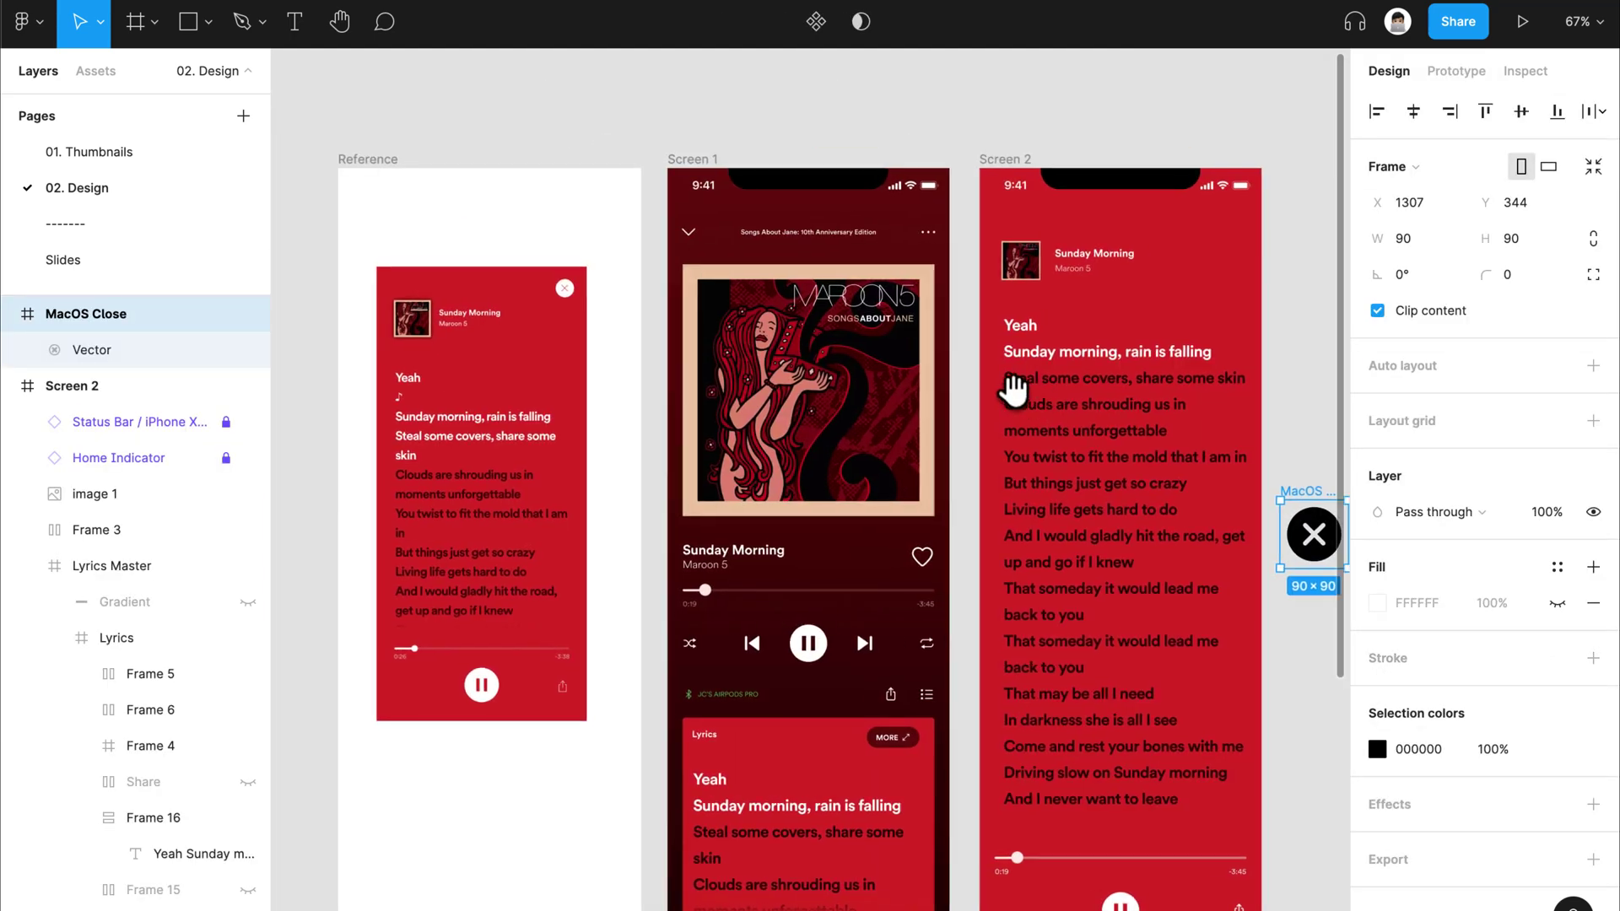
scroll(1240, 675, "right", 4)
scroll(1241, 675, "down", 2)
left_click(1557, 751)
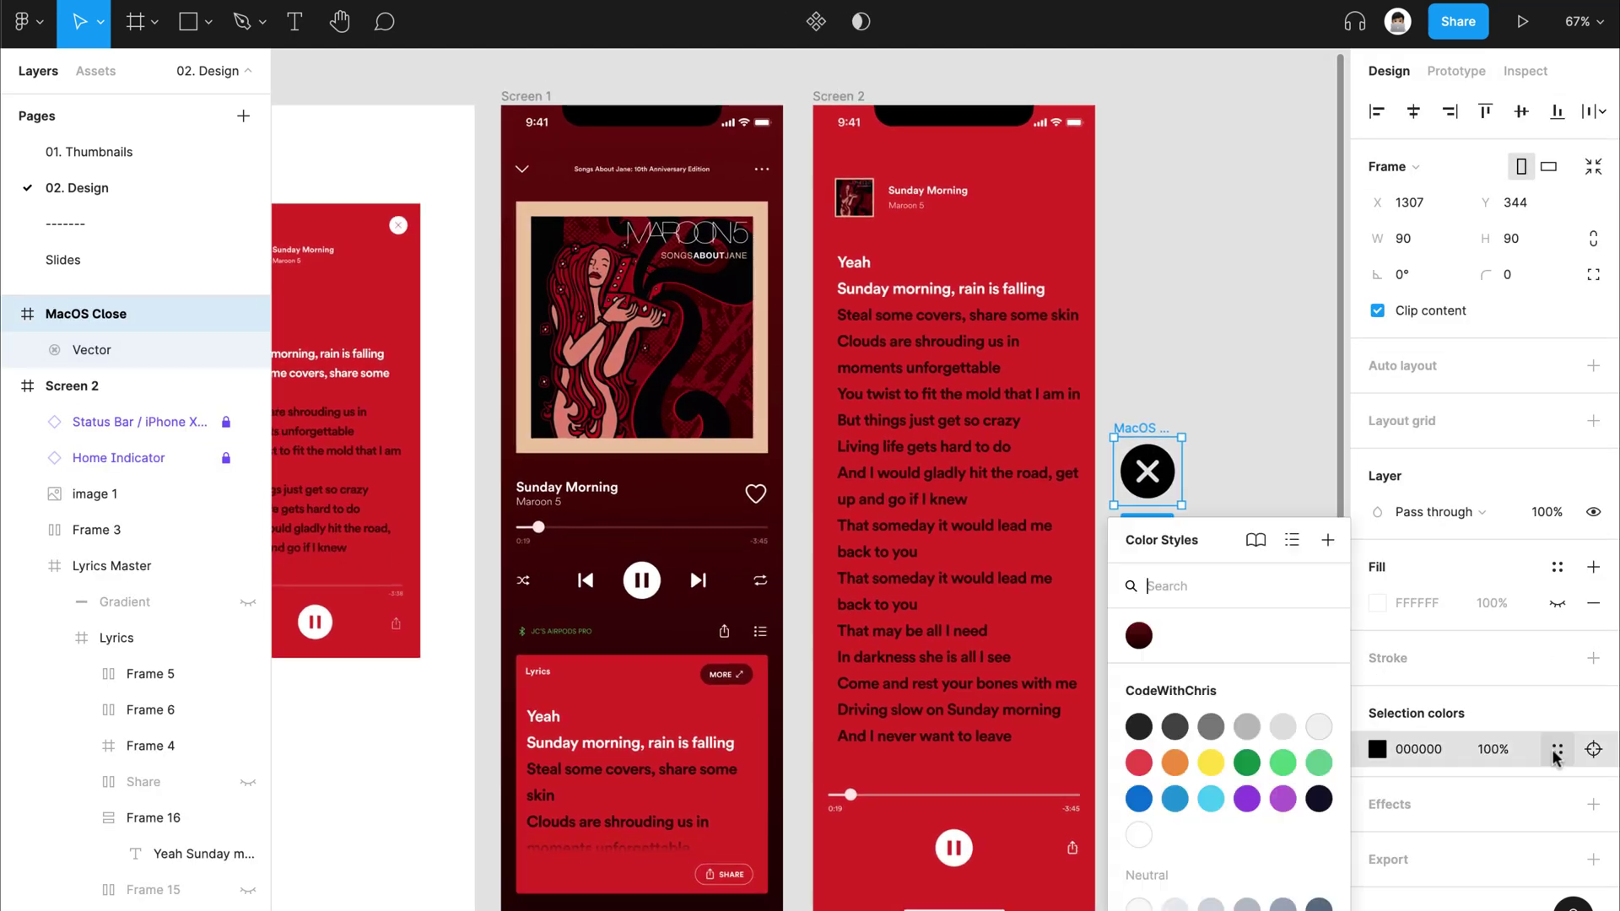
left_click(1138, 834)
left_click(1204, 578)
scroll(1198, 548, "up", 1)
scroll(1198, 548, "left", 2)
left_click(1177, 479)
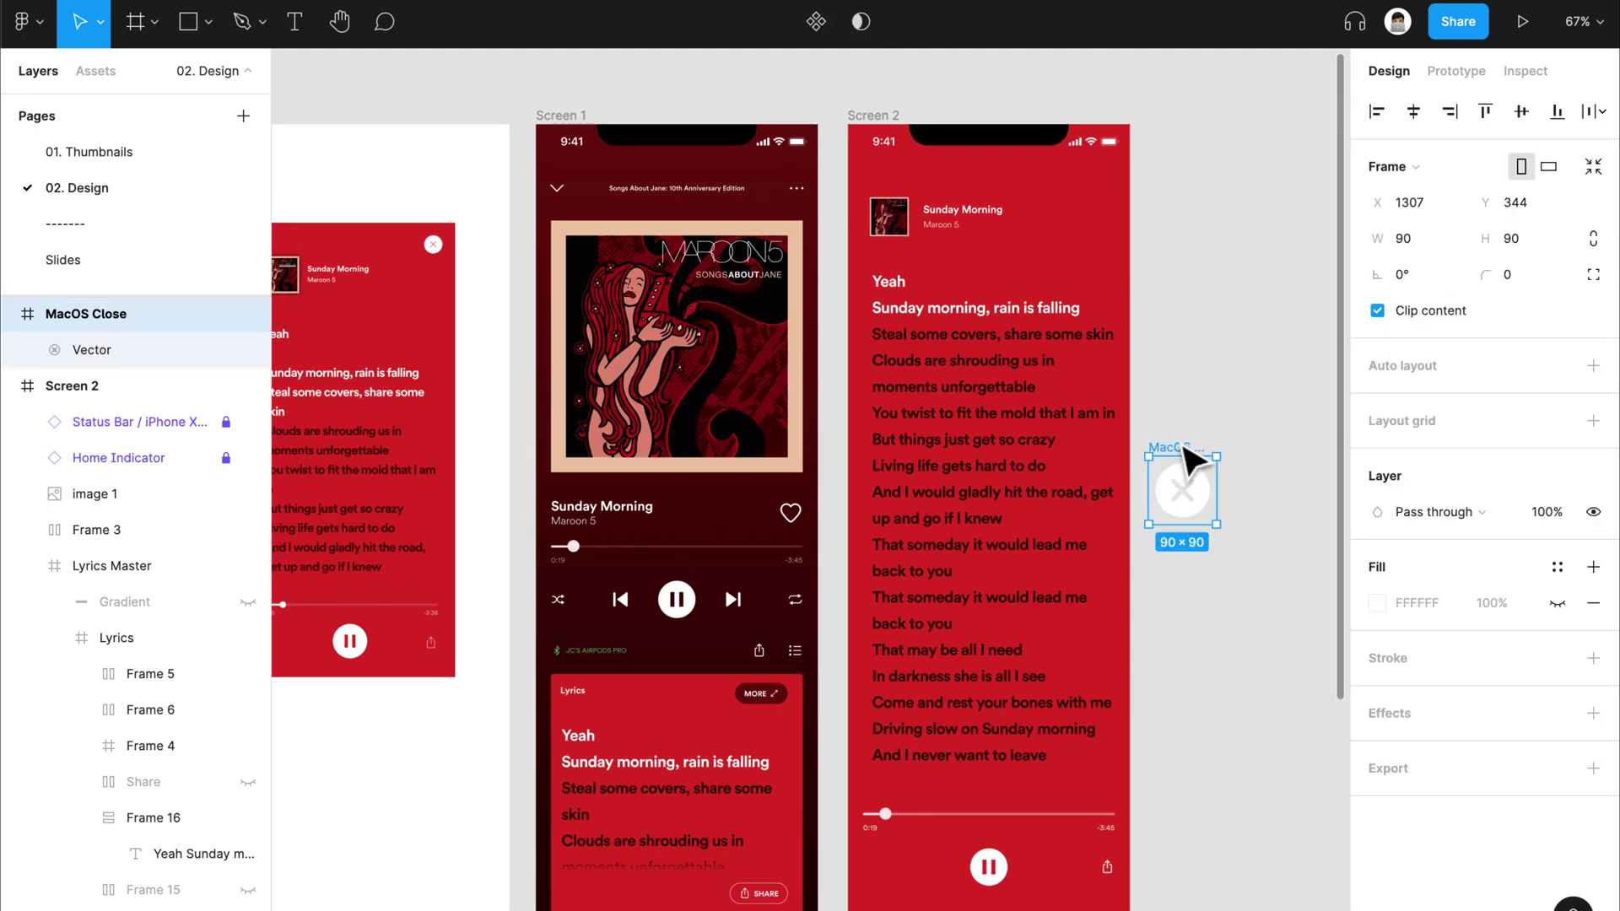
left_click_drag(1185, 460, 1079, 206)
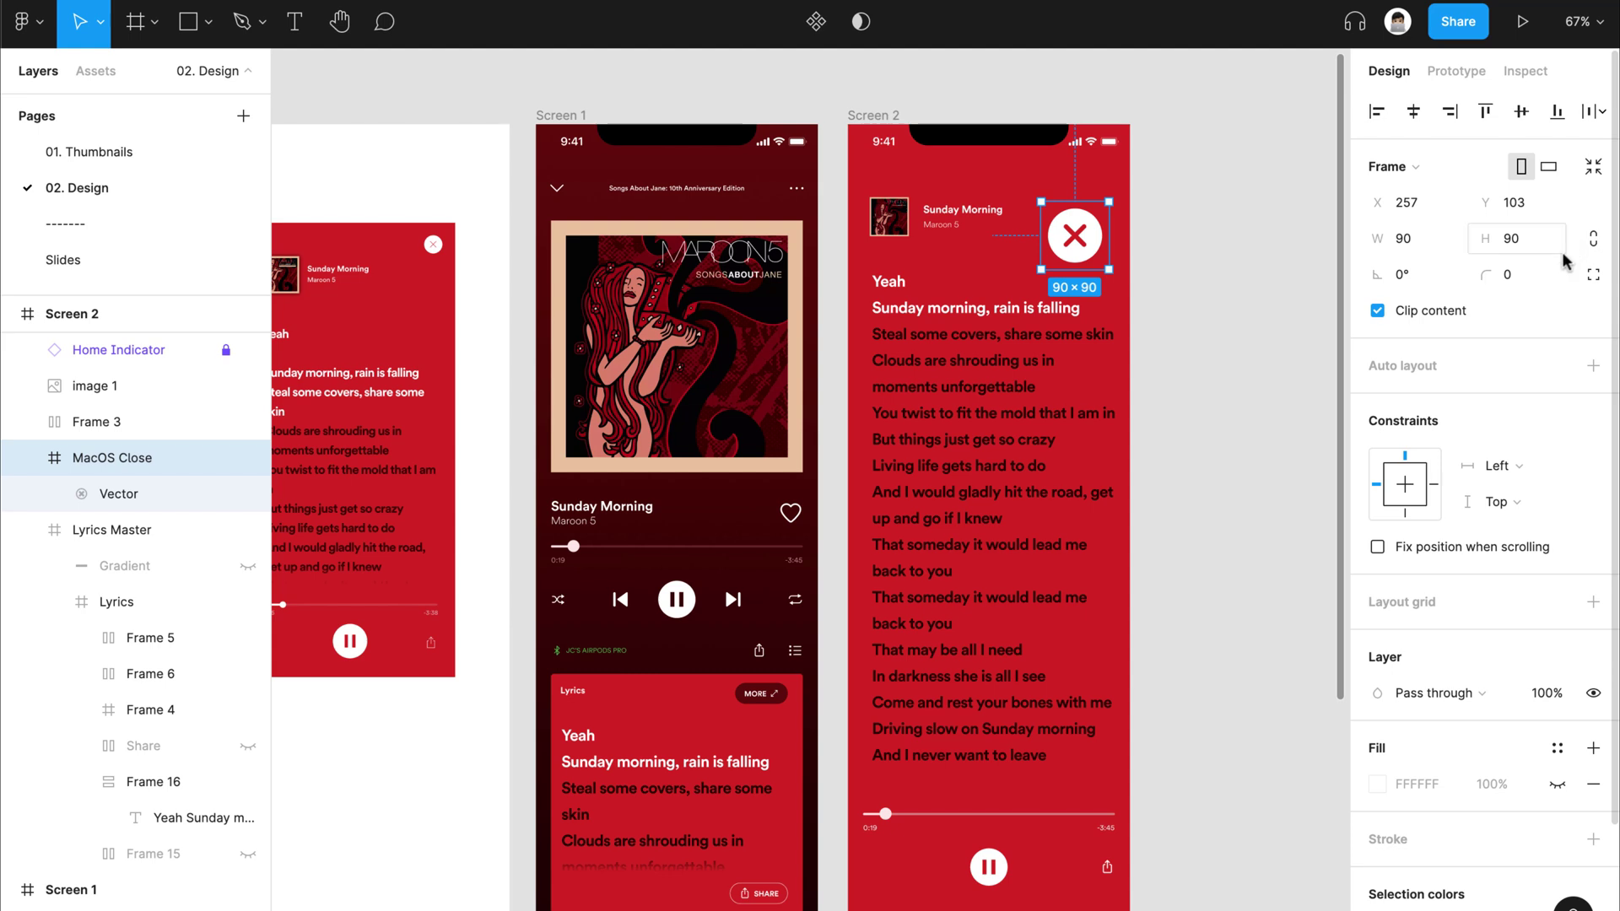
Step: Lock the close icon's proportions and resize it to 44 × 44 after trying 24 and 32
left_click(1593, 238)
left_click(1531, 247)
type("24")
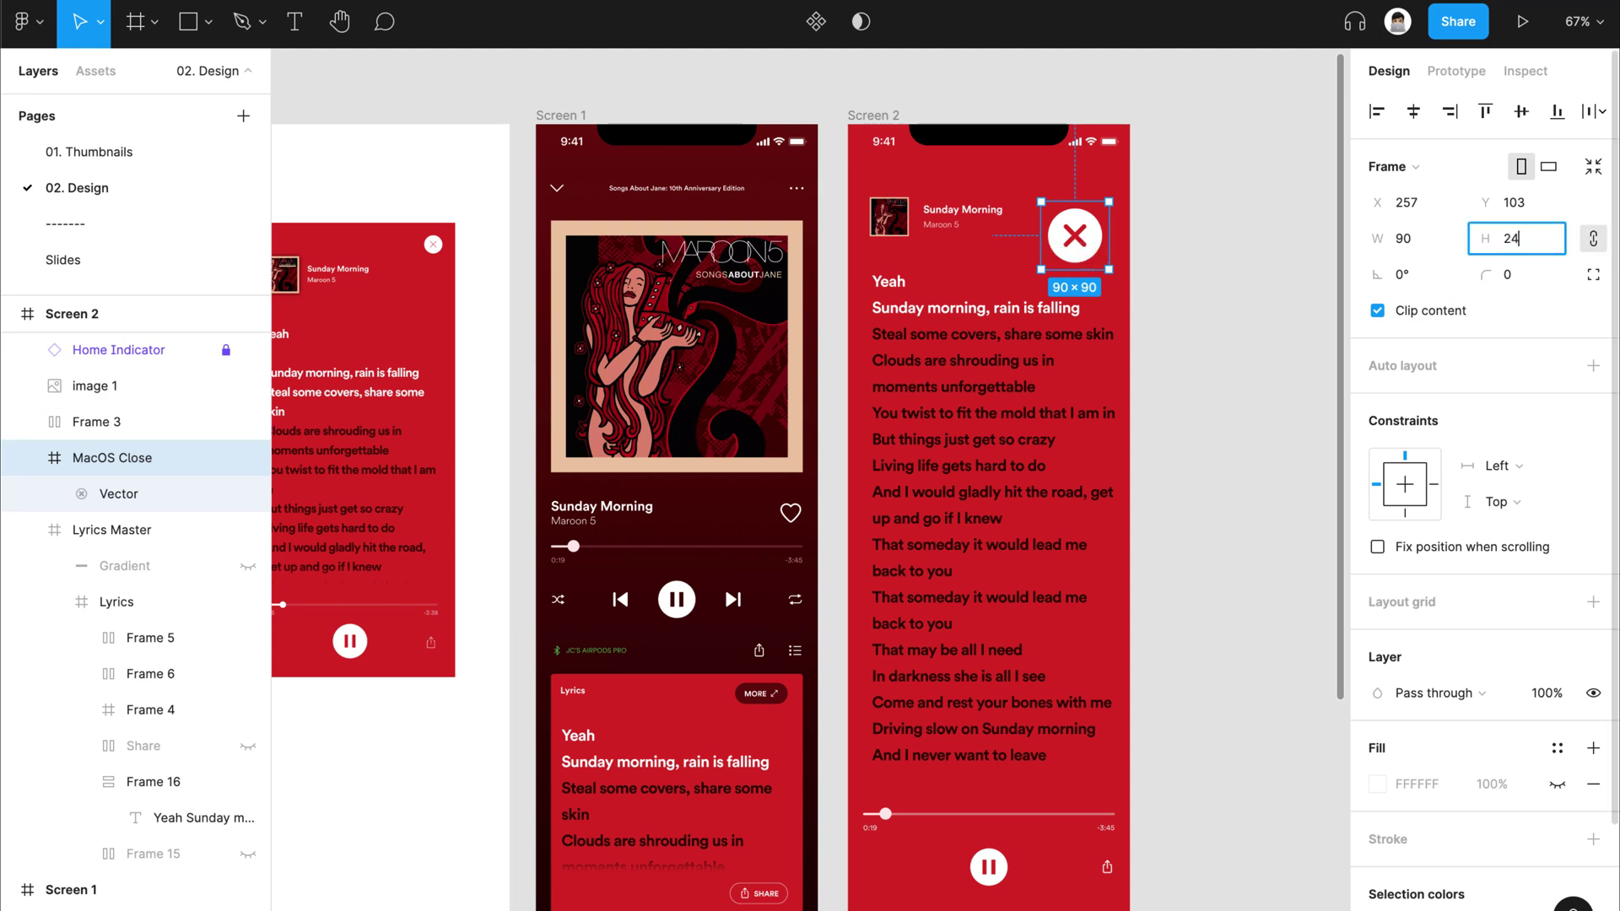
key("Return")
type("3")
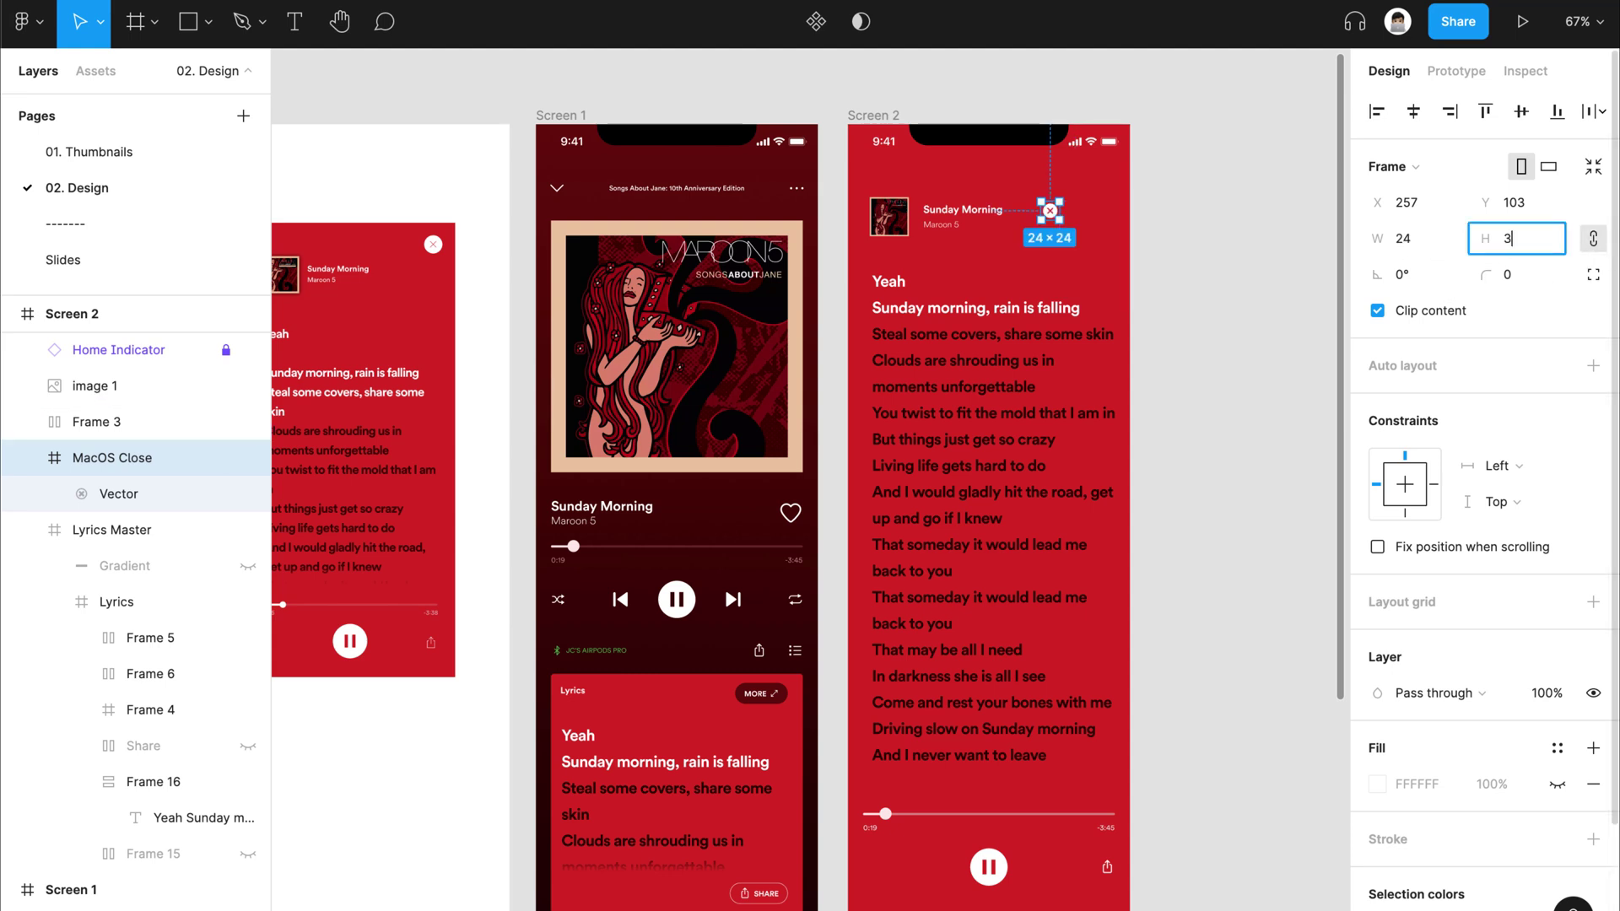
type("2")
key("Return")
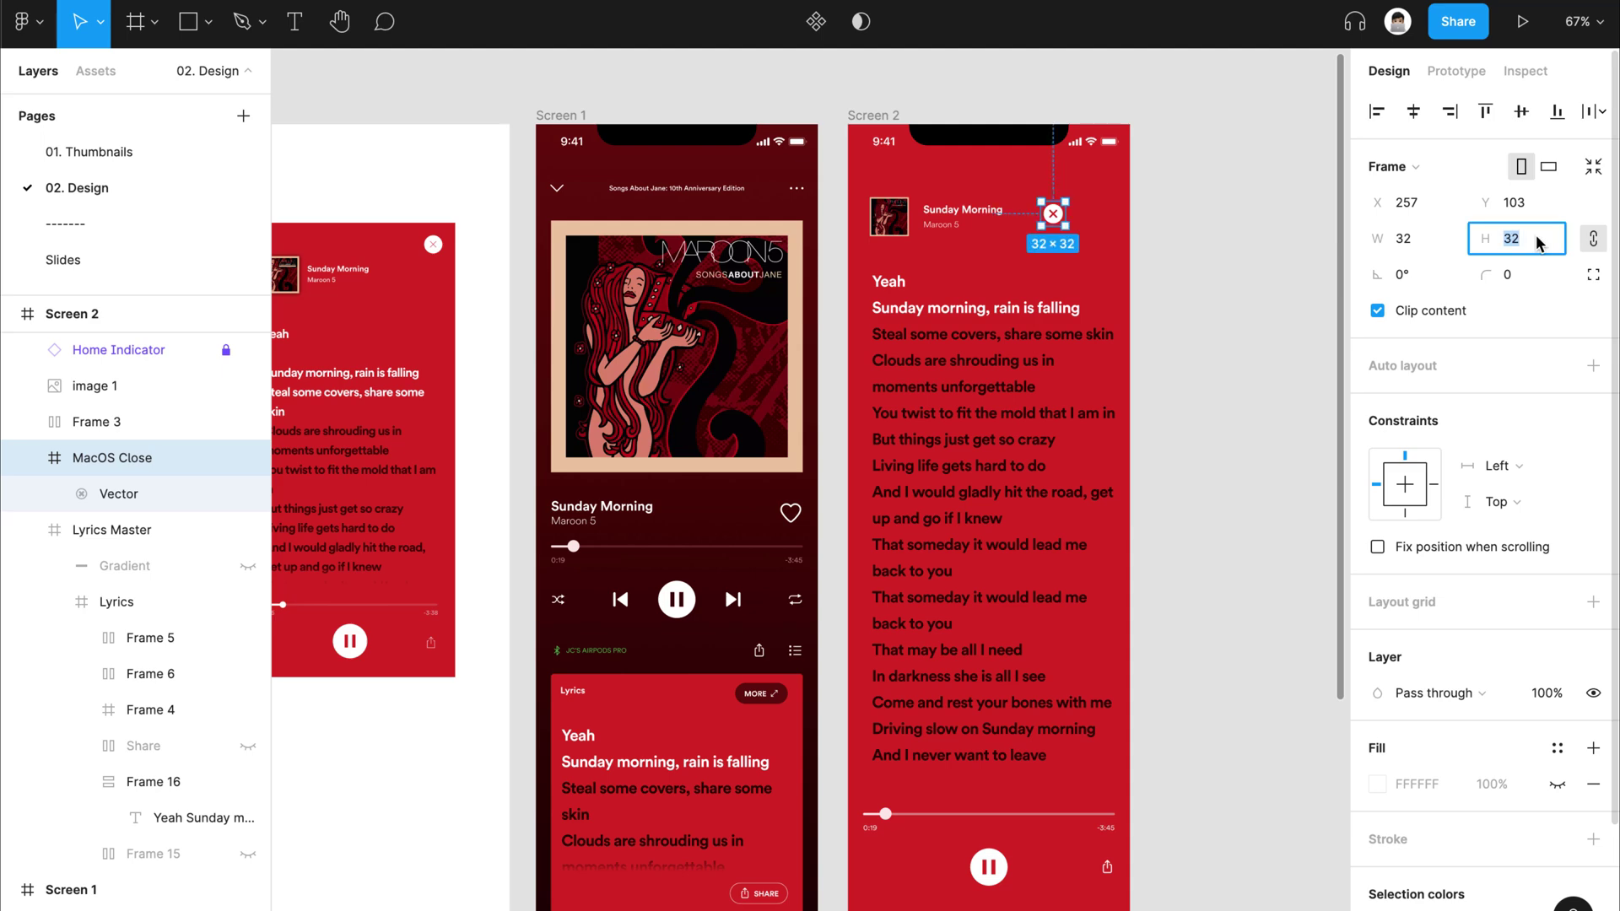
key("Return")
Step: Compare Screen 2's close icon with the close button in the reference screenshot
scroll(1168, 217, "up", 5)
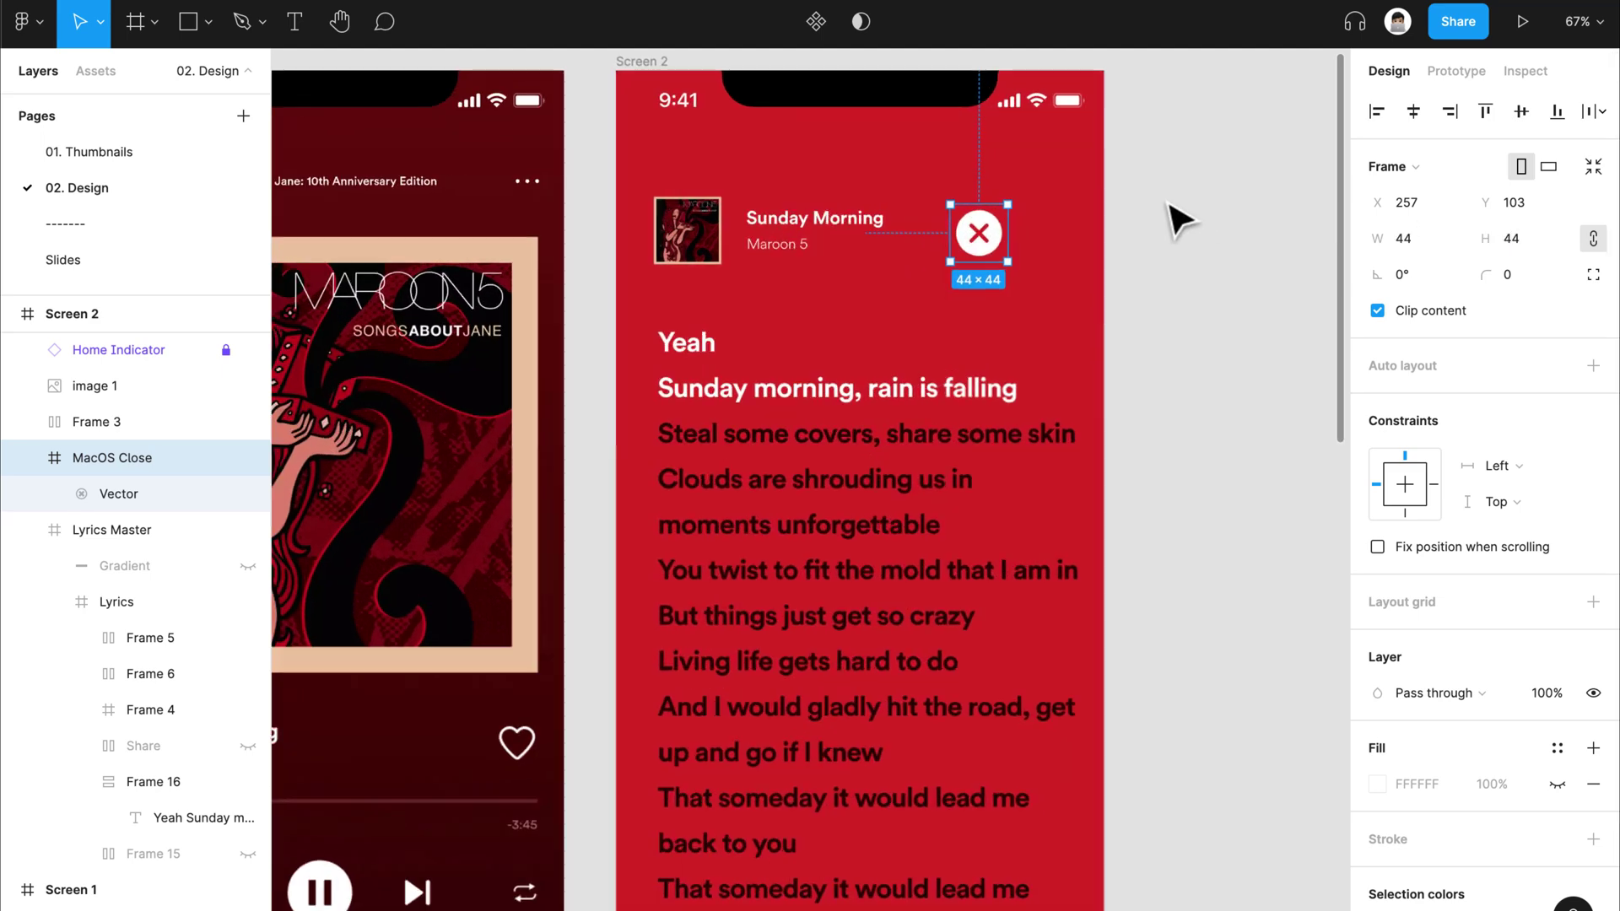
scroll(1181, 221, "left", 10)
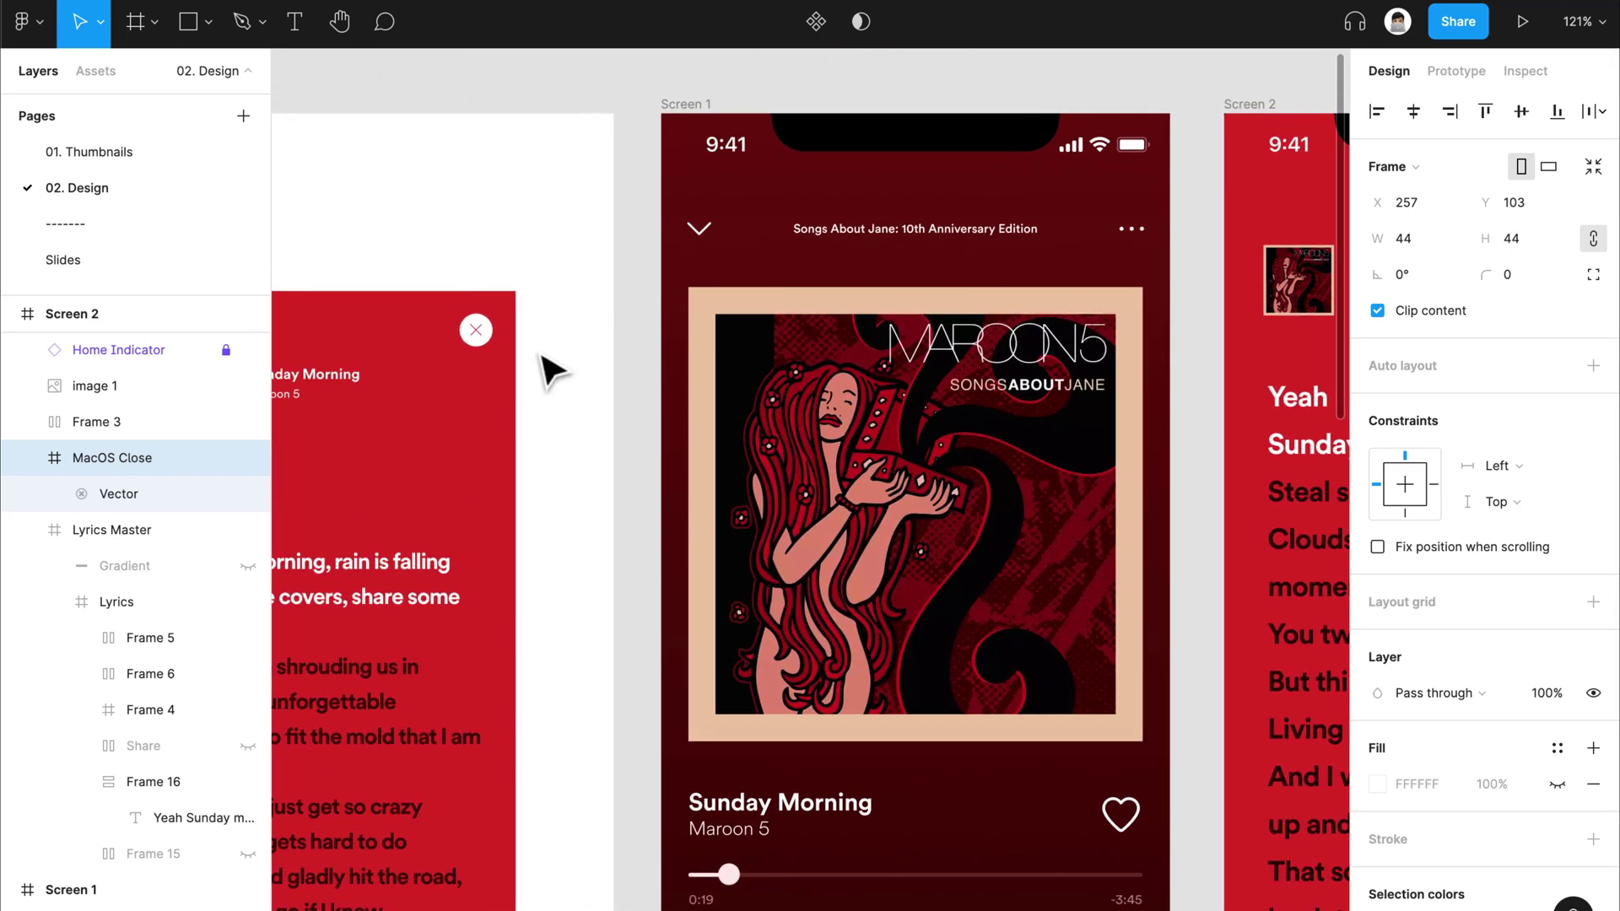
left_click(485, 346)
scroll(483, 342, "right", 1)
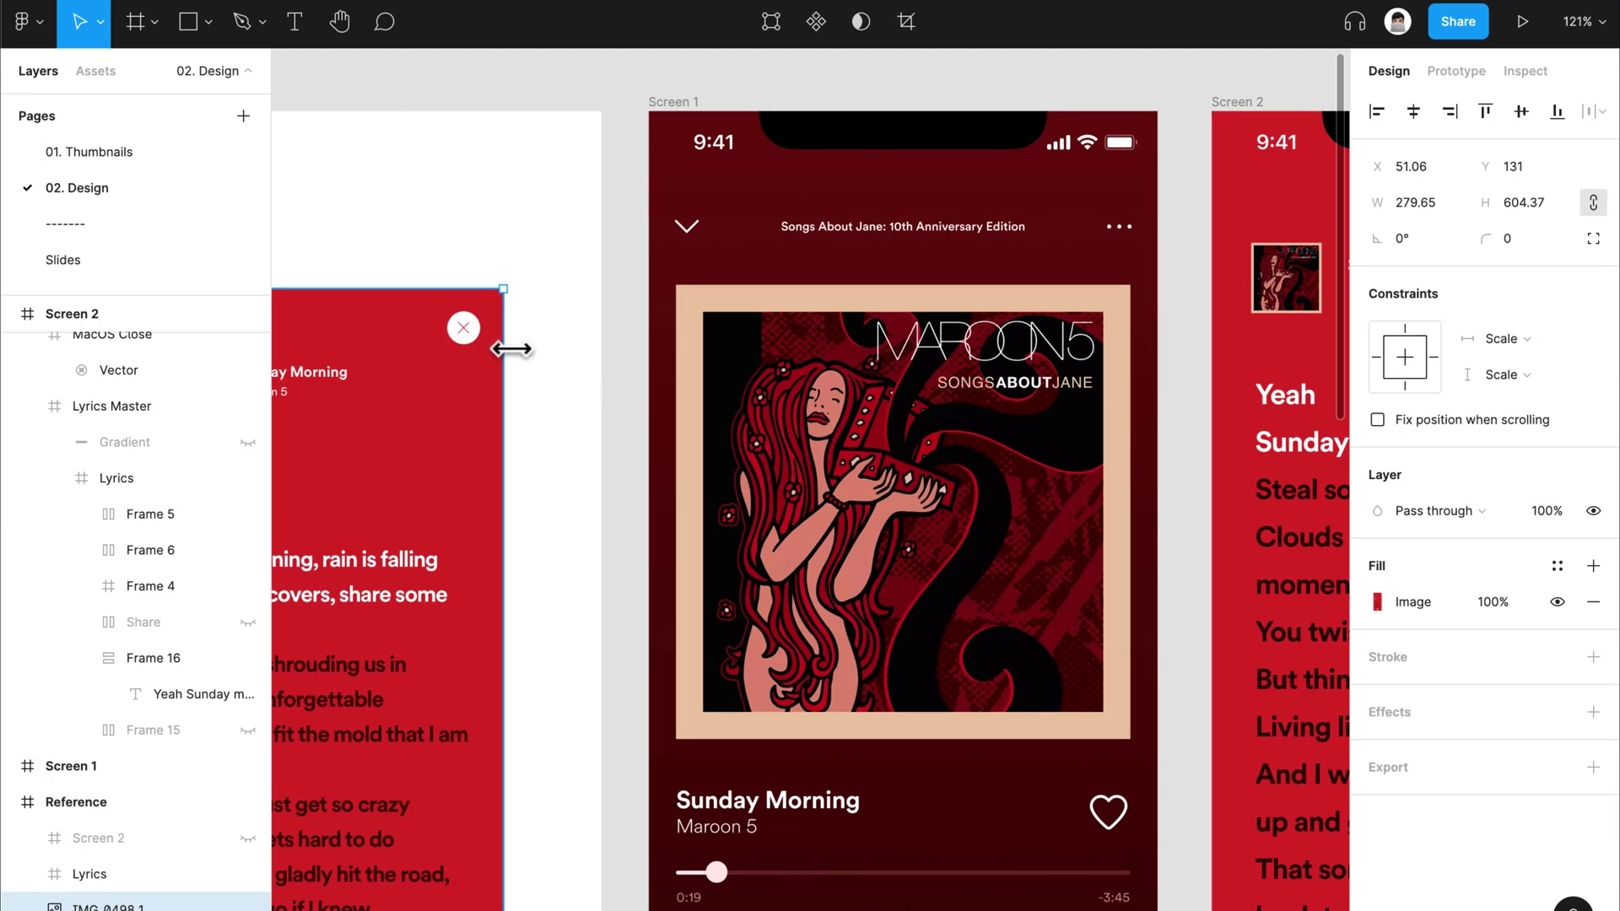
scroll(477, 337, "down", 5)
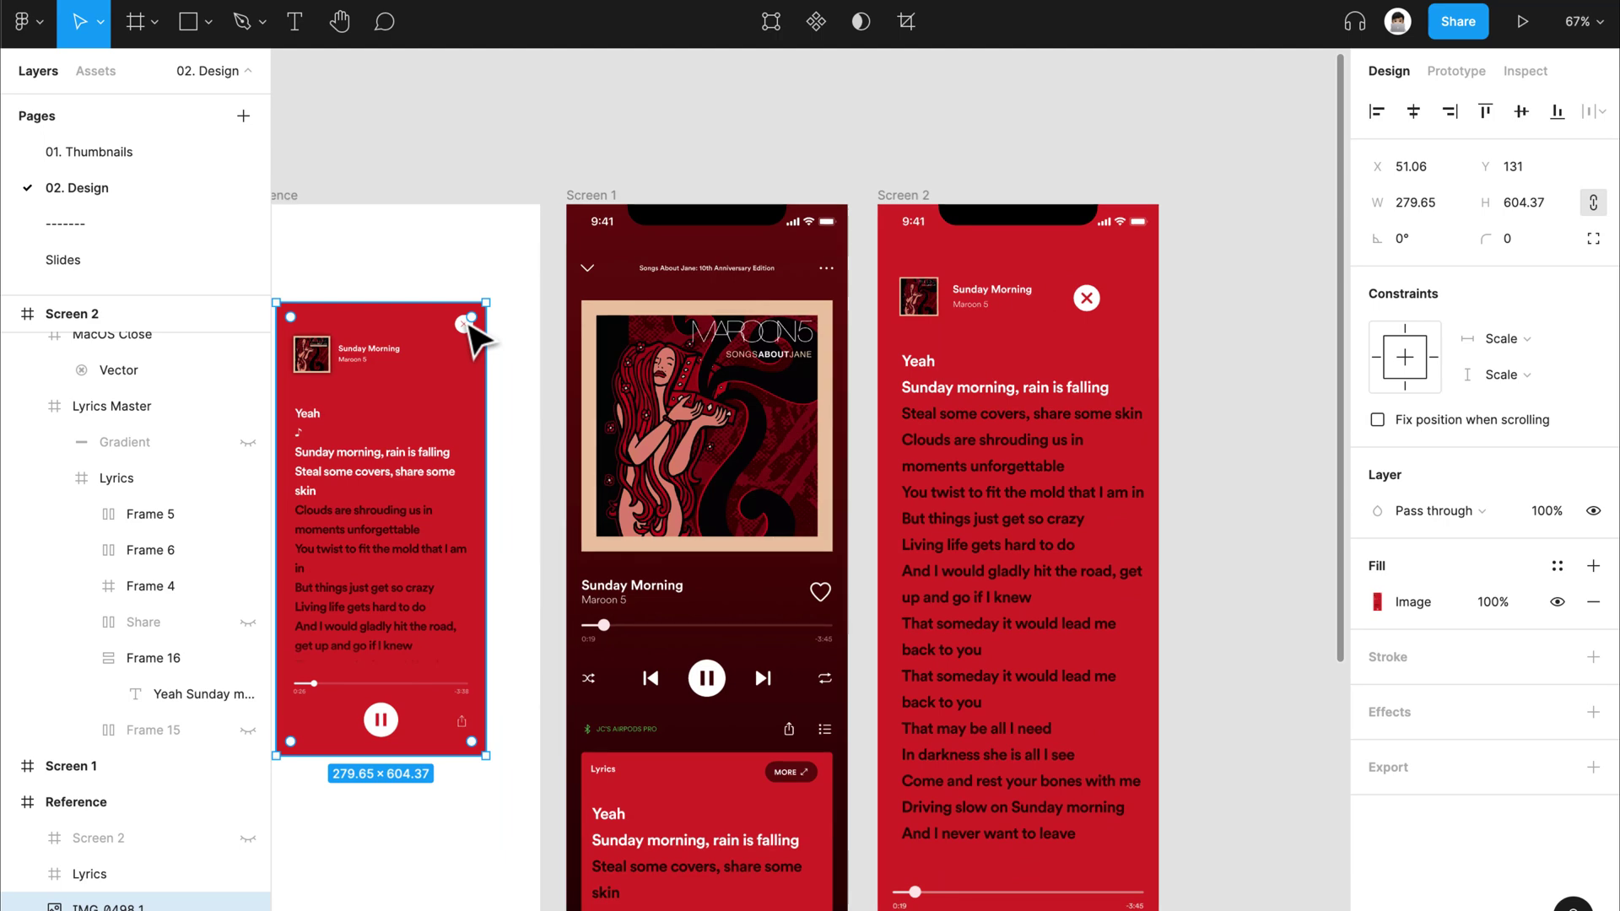
Step: Move the MacOS Close icon toward Screen 2's upper right corner, to X 315 and Y 81
scroll(1134, 329, "up", 6)
left_click(1038, 317)
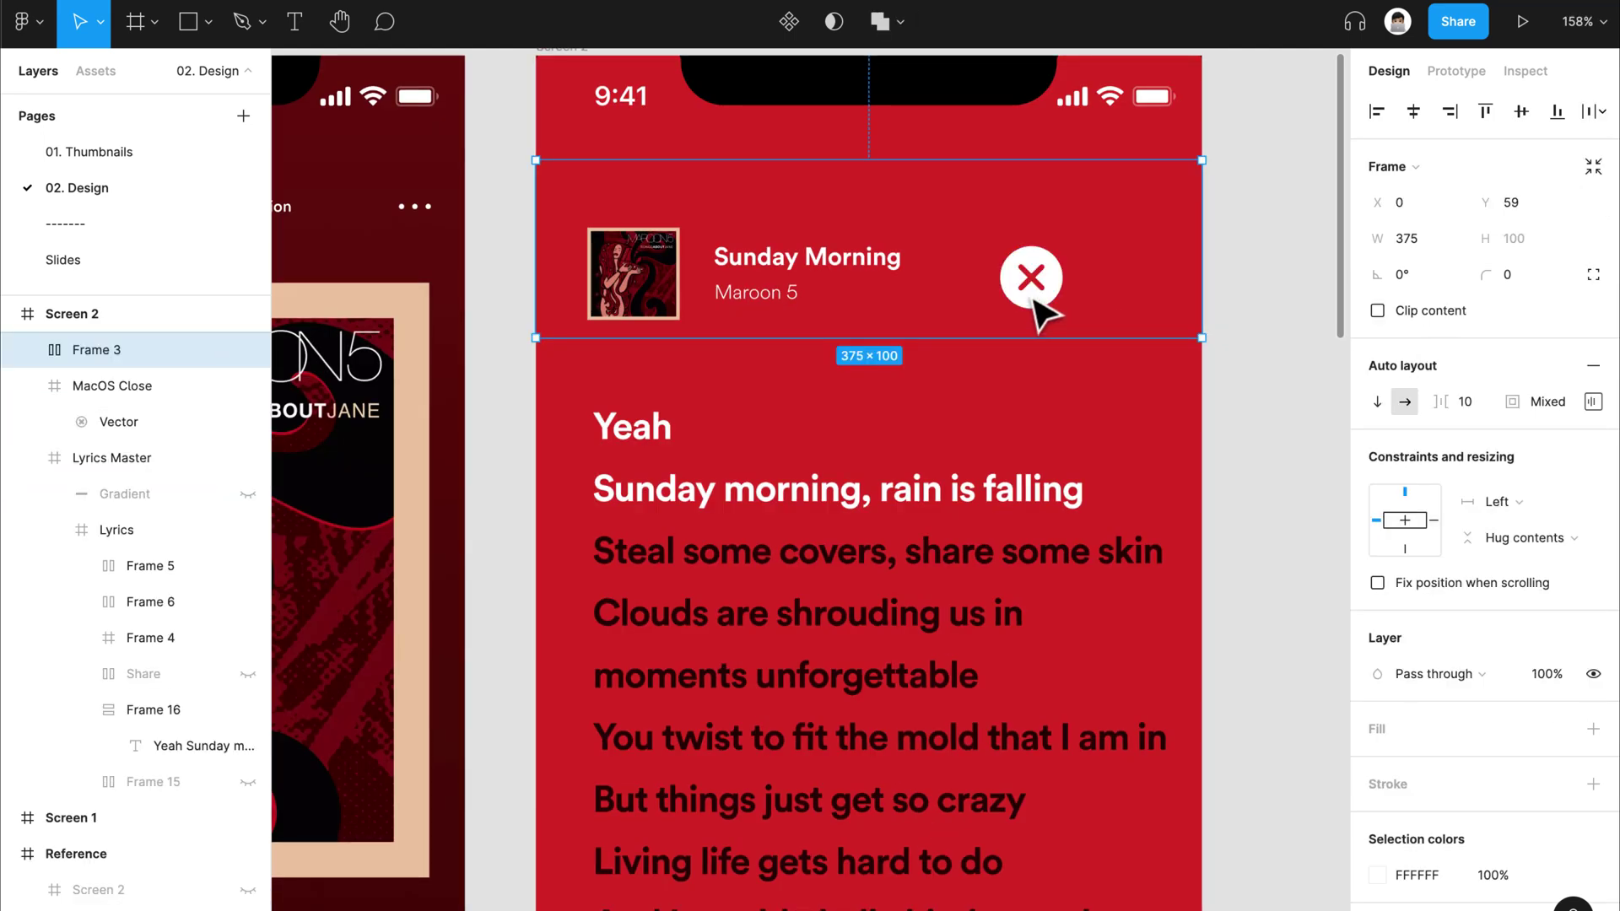
left_click(1031, 300, "super")
left_click(152, 385)
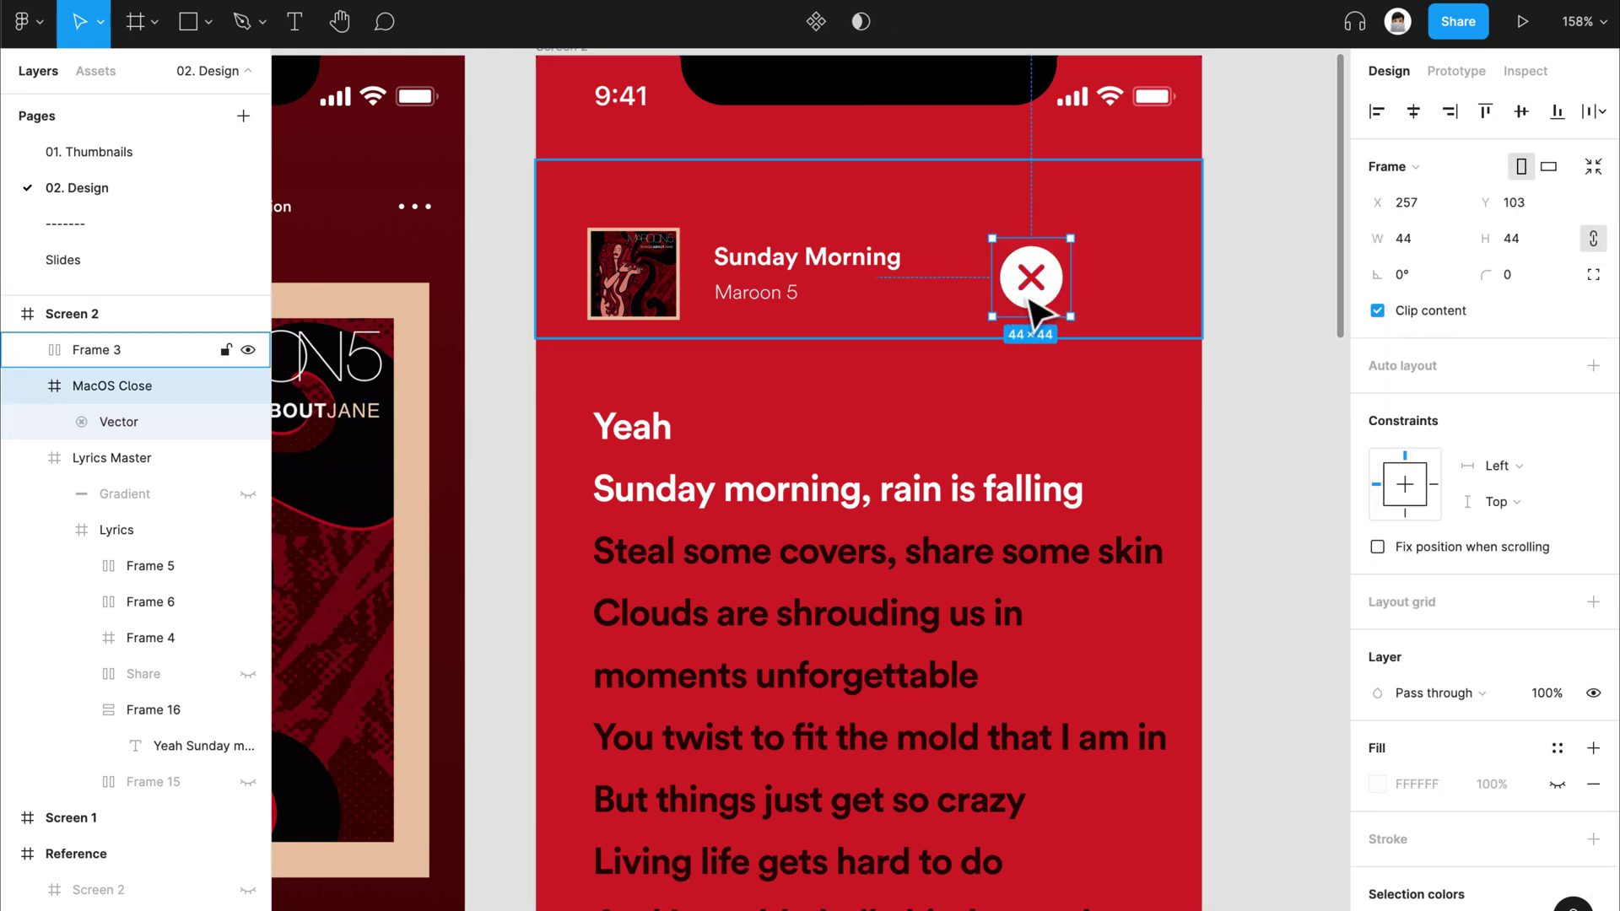
left_click_drag(1030, 298, 1130, 260)
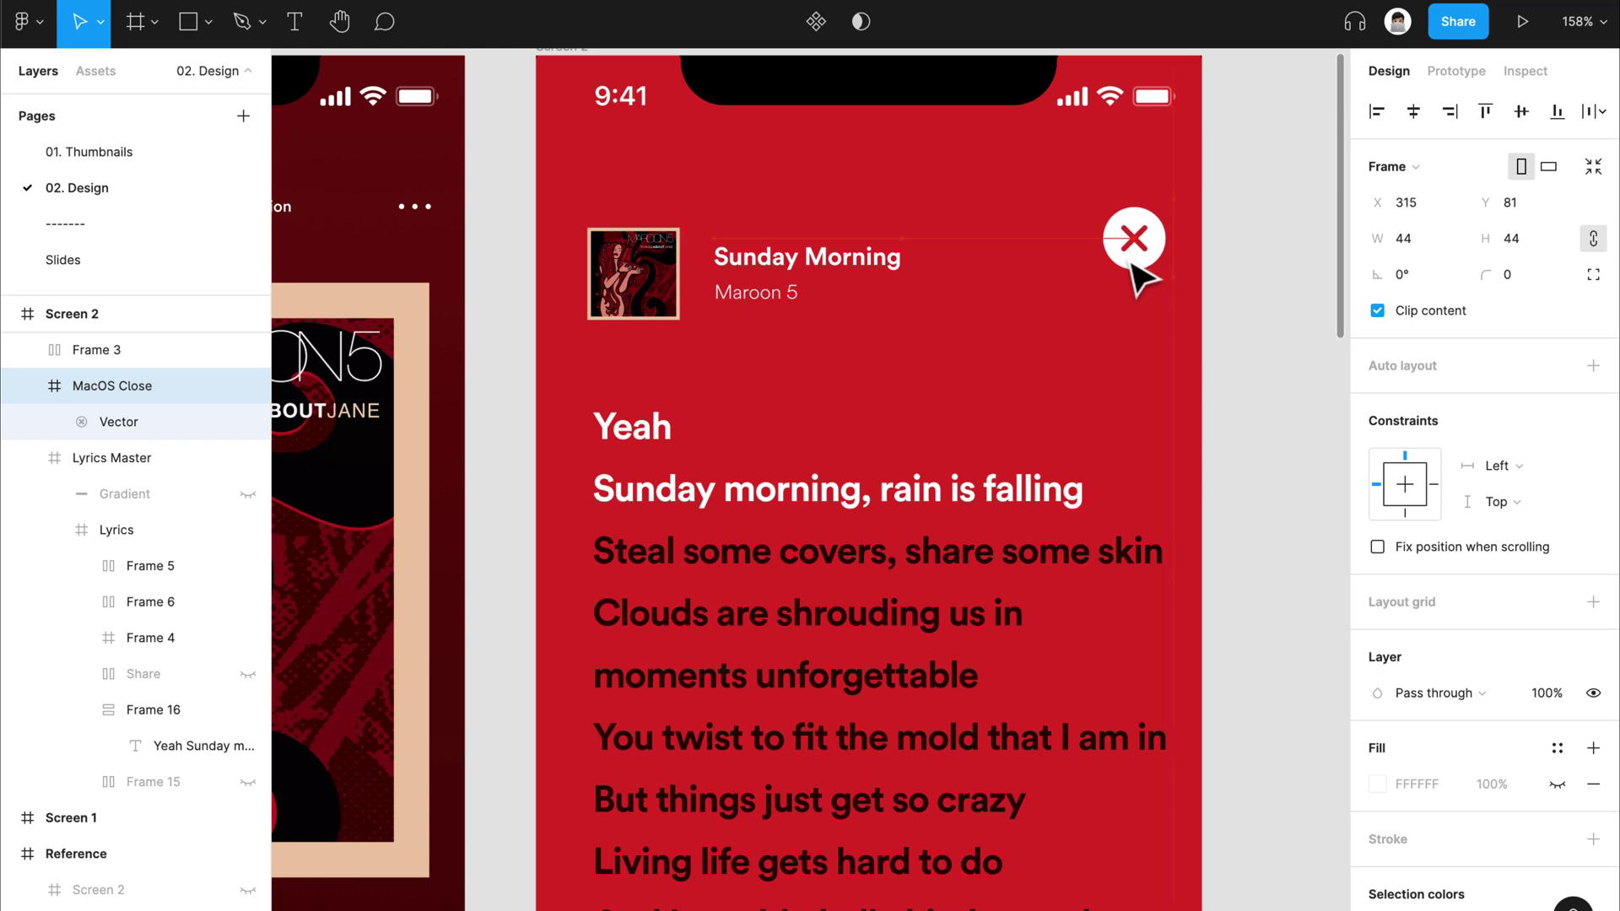
scroll(1132, 266, "down", 5)
scroll(1204, 361, "down", 1)
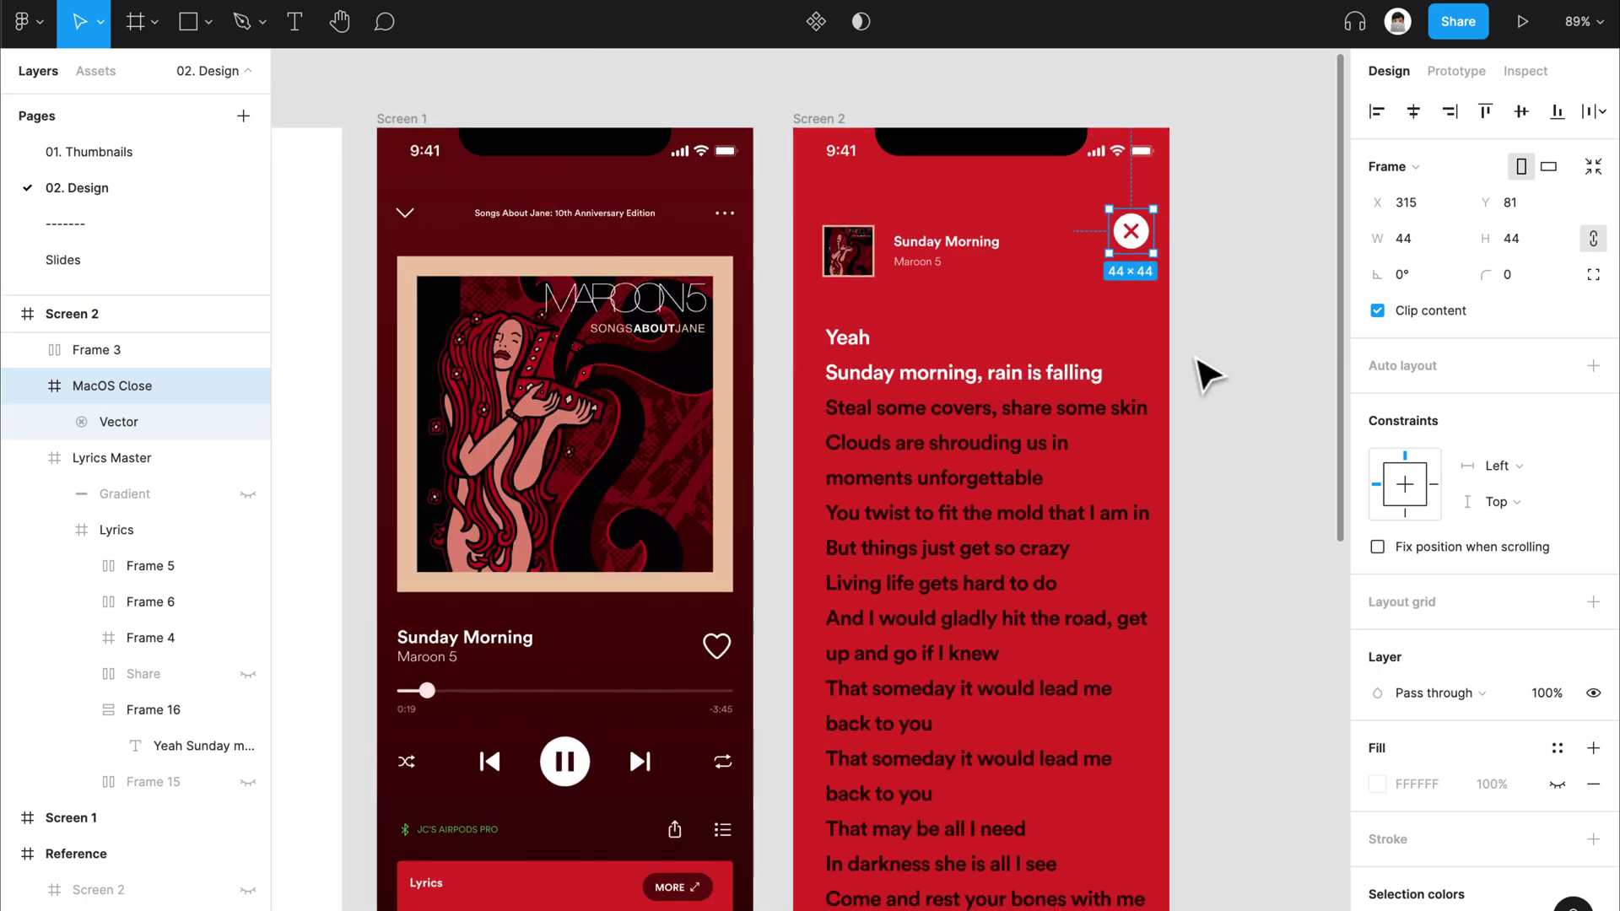
Step: Try to nest the MacOS Close layer inside Screen 2's Frame 3, and undo the move
left_click(34, 385)
left_click(964, 279)
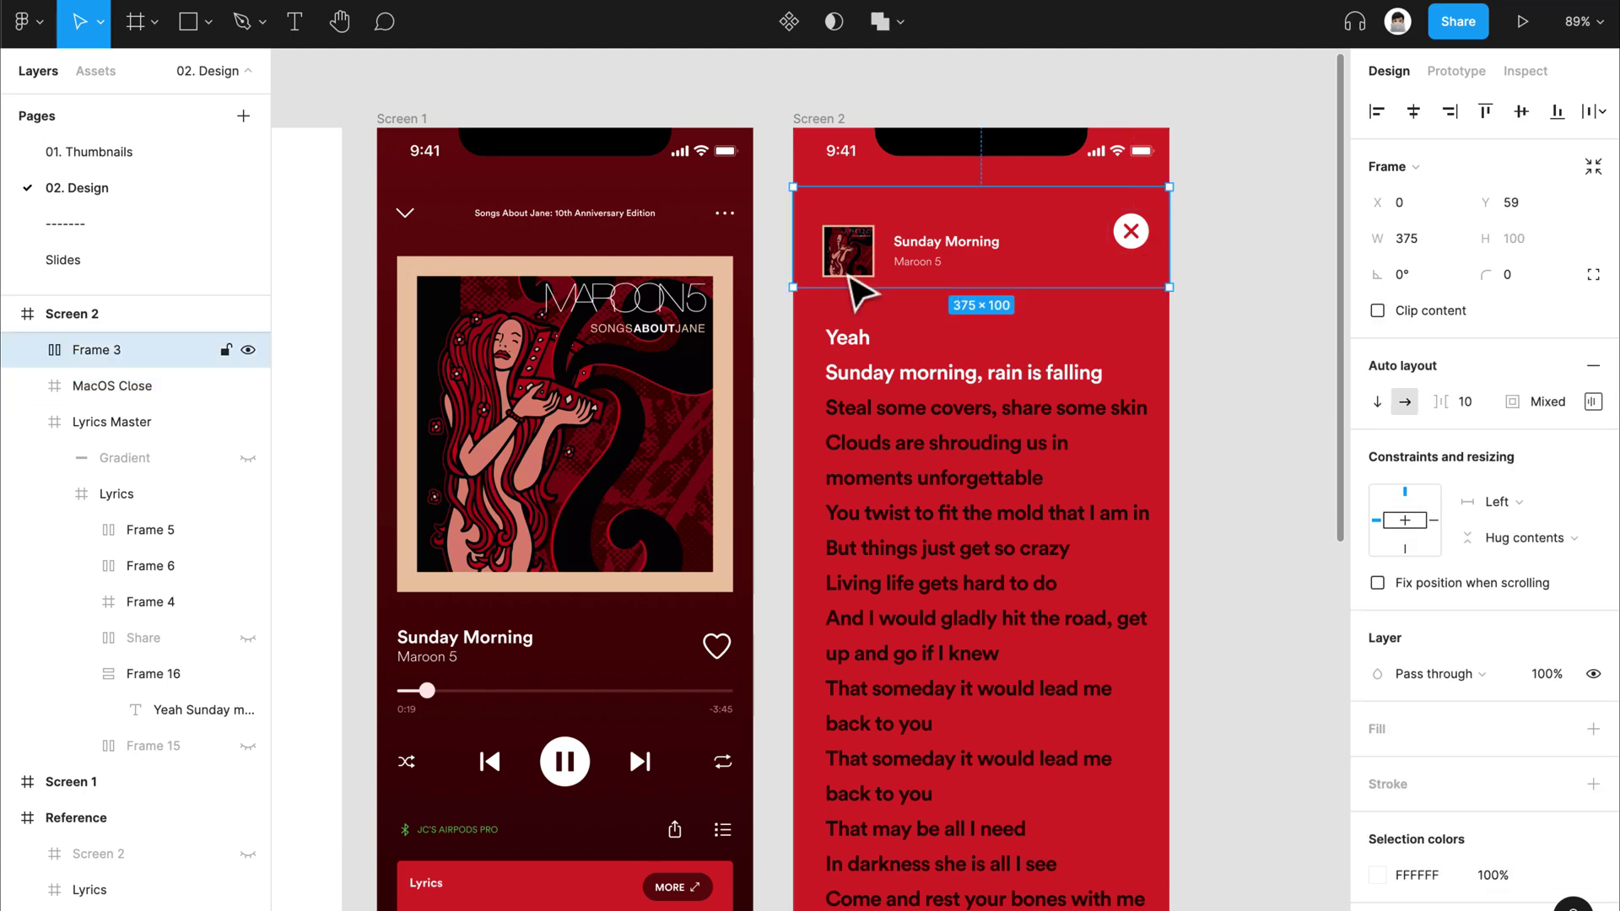
left_click(121, 386)
left_click_drag(117, 354, 116, 355)
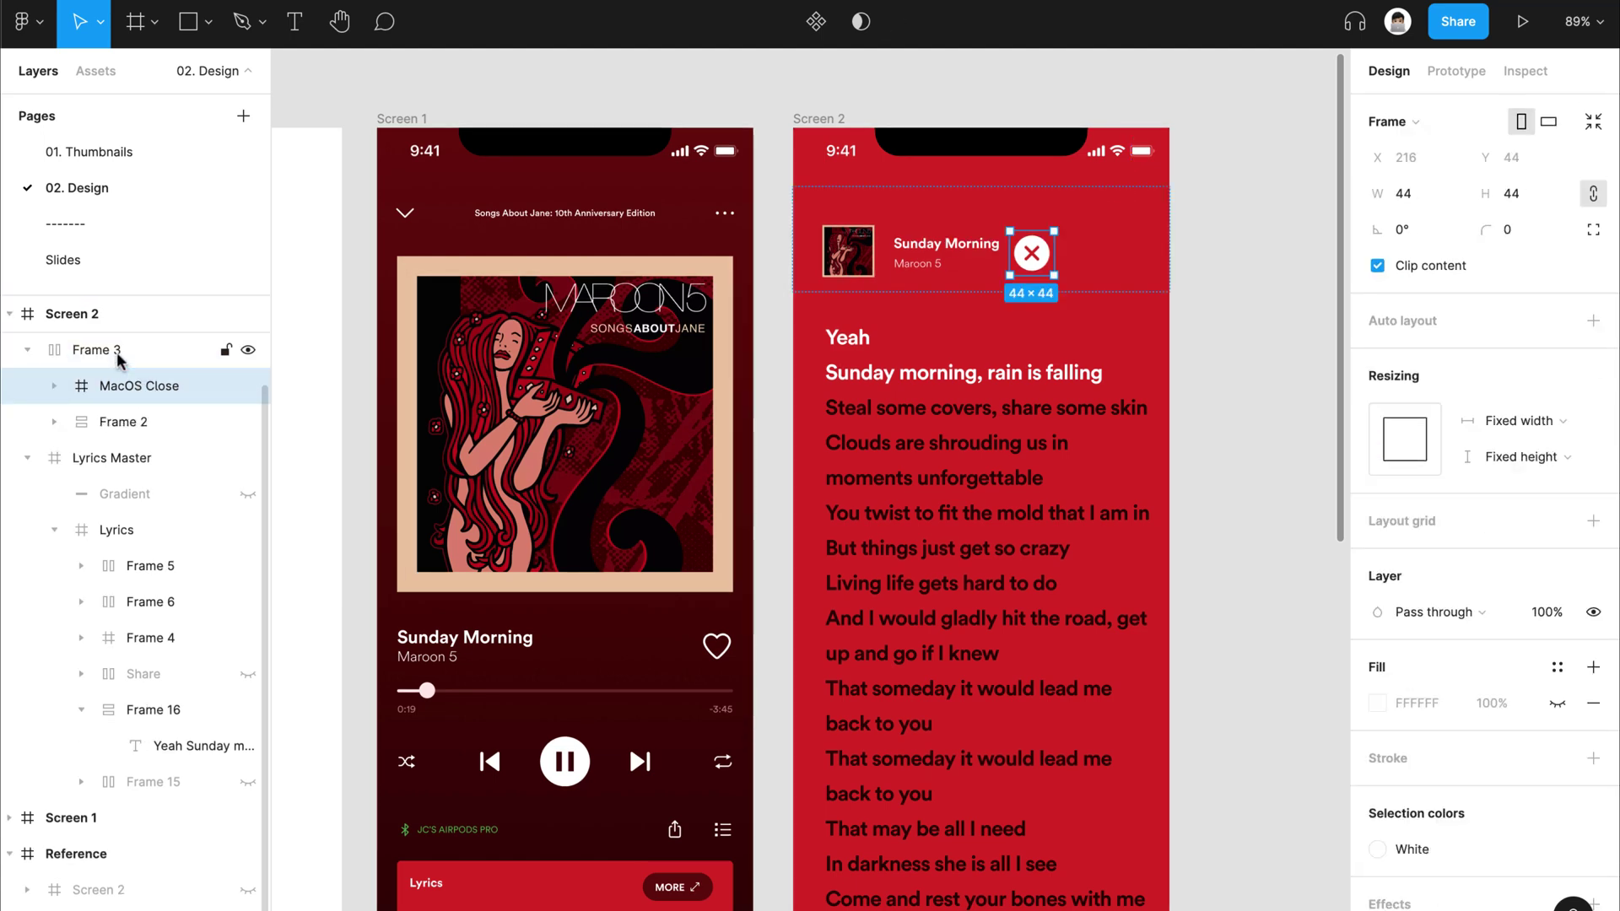
left_click_drag(381, 408, 809, 443)
key("super+z")
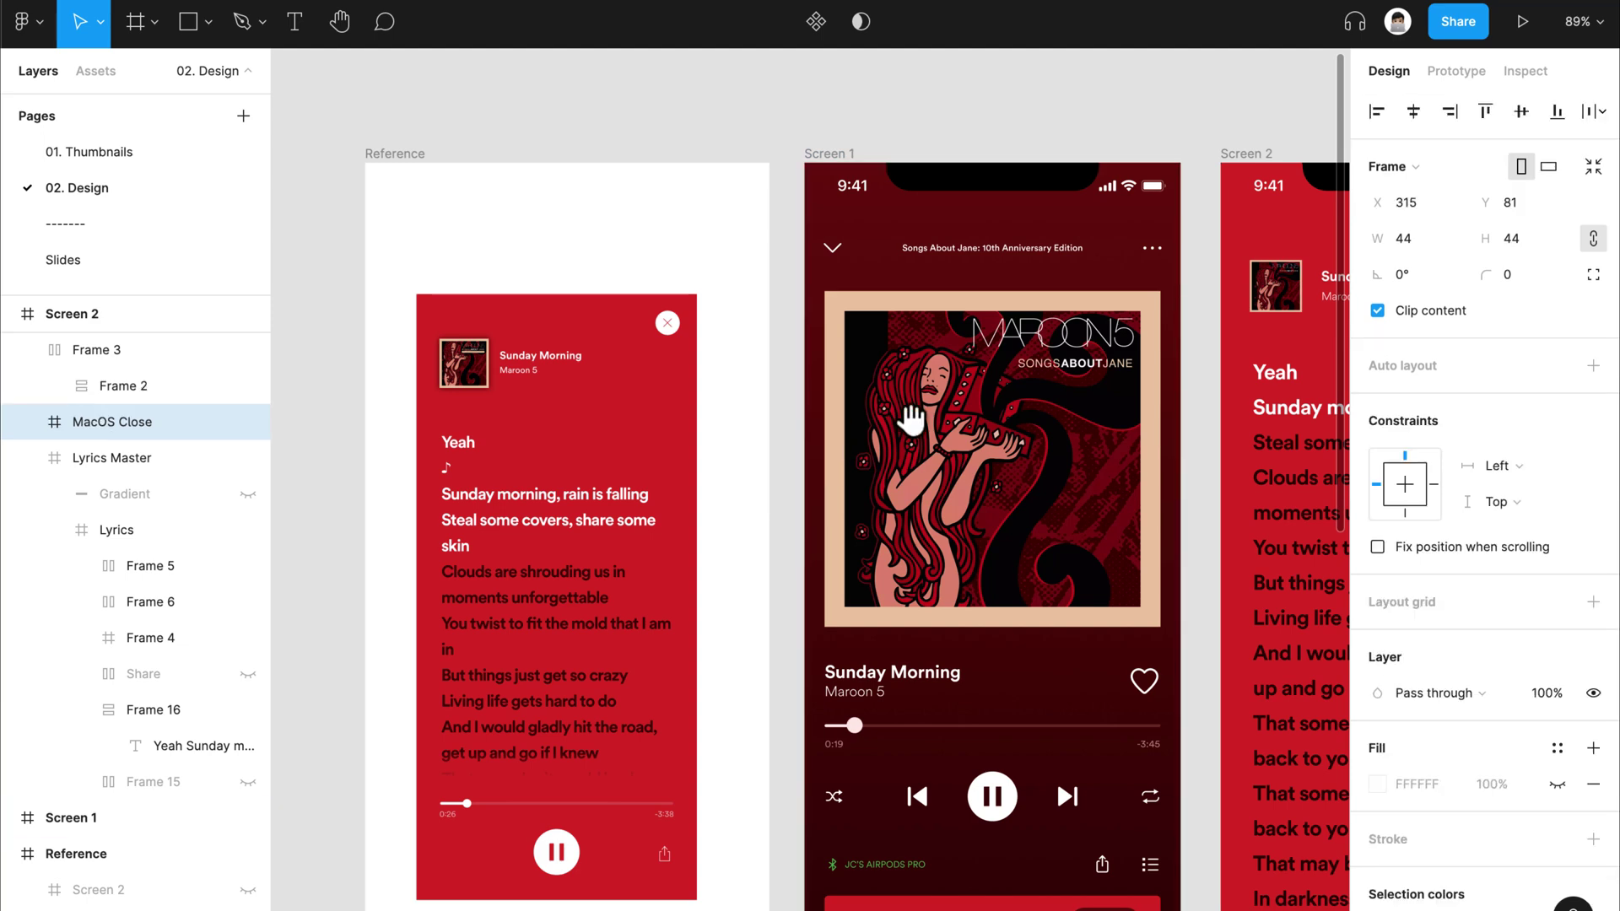
Step: Compare the close button and song header placement in the reference screenshot with Screen 2's header
left_click_drag(909, 422, 679, 406)
left_click(413, 331)
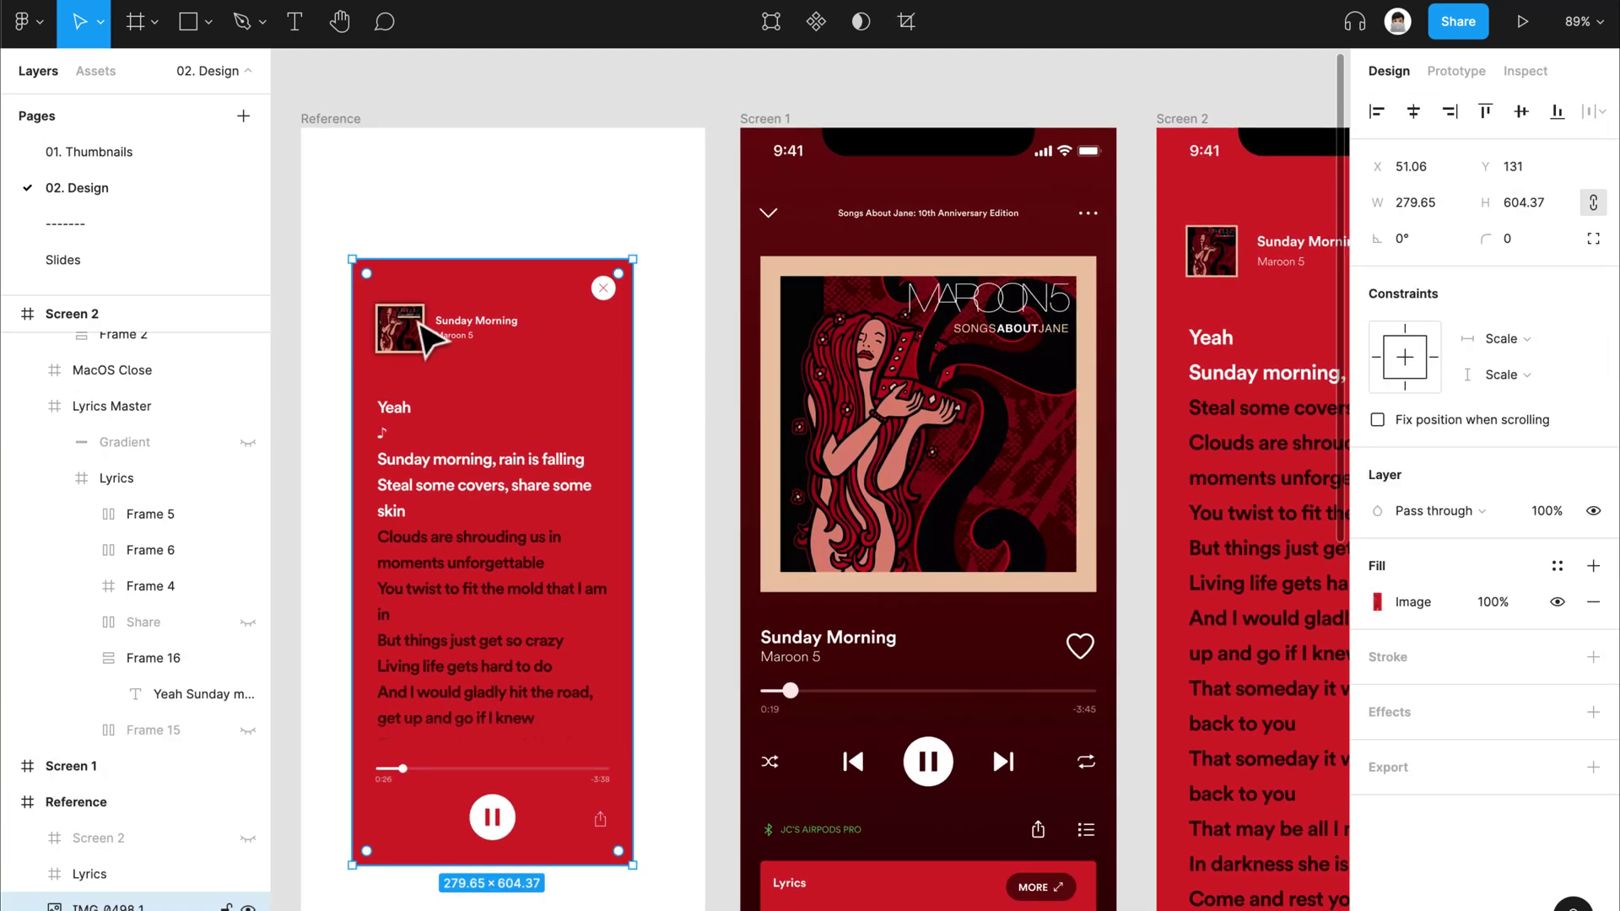
key("shift+2")
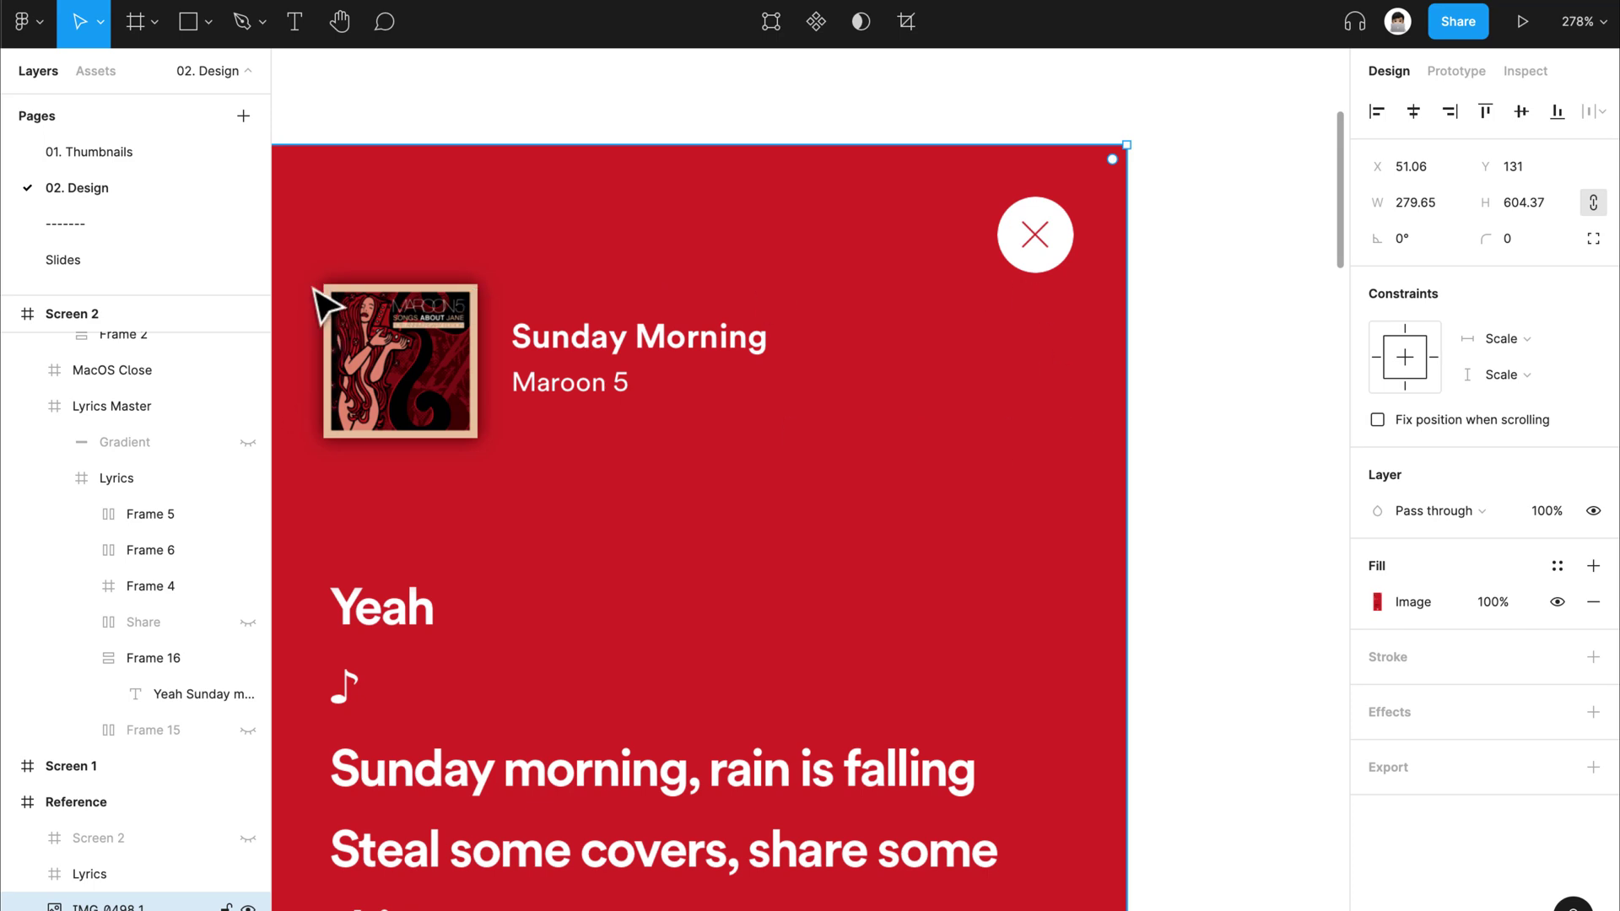
scroll(1105, 397, "down", 2)
left_click_drag(1150, 365, 441, 376)
left_click_drag(792, 627, 507, 408)
scroll(773, 351, "down", 2)
scroll(984, 307, "down", 3)
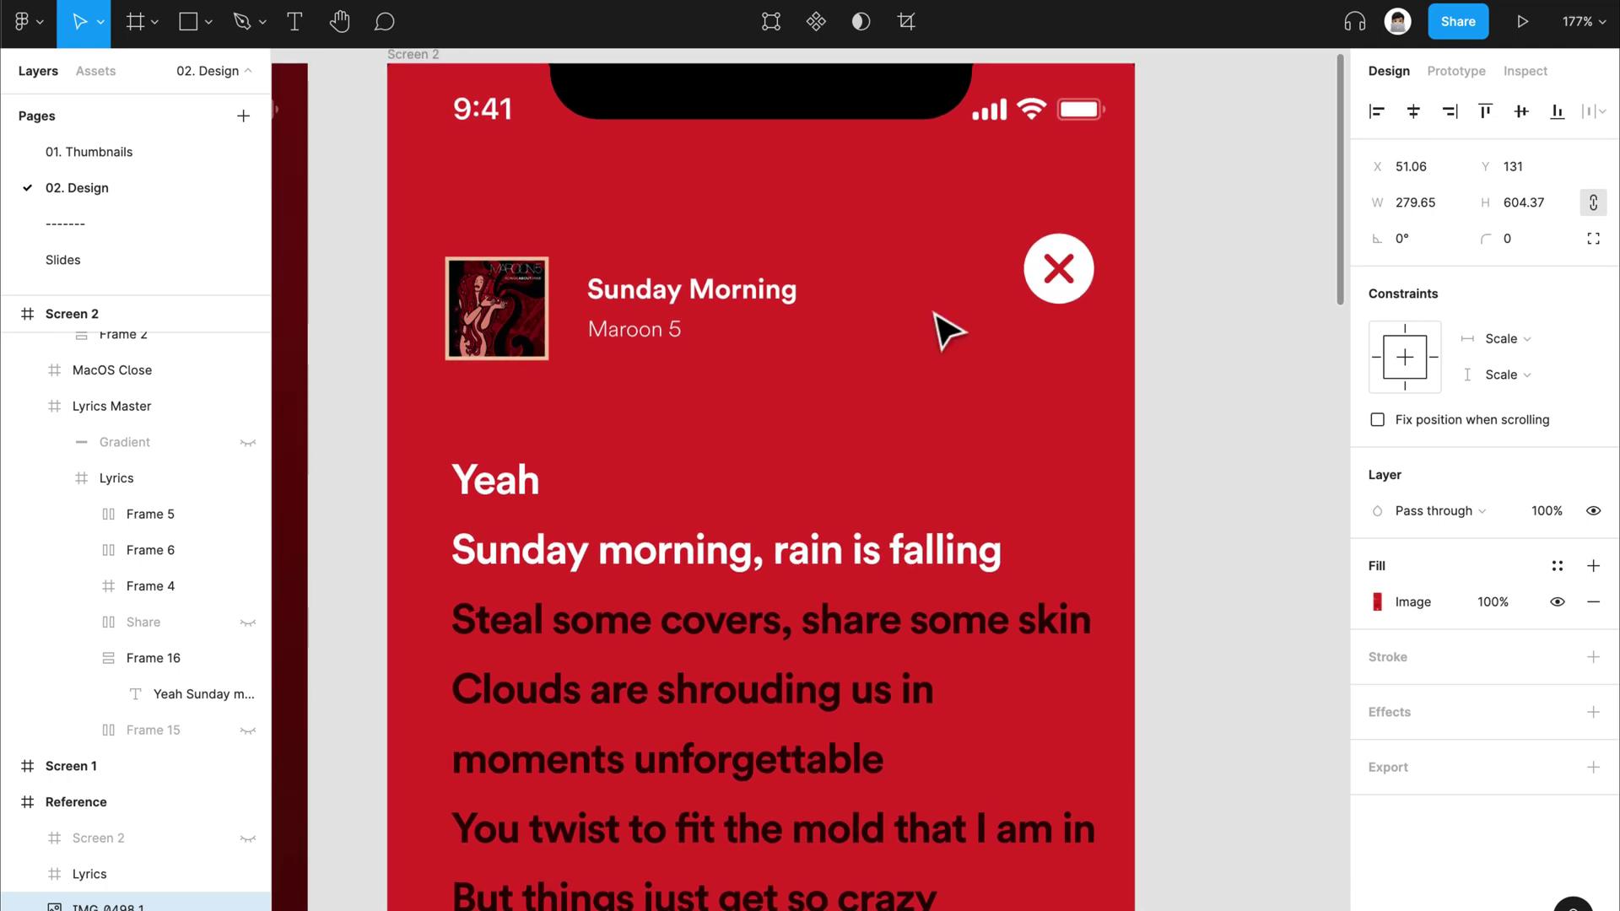
scroll(140, 413, "up", 3)
Step: Collapse the layer tree and move Screen 2's MacOS Close layer directly above image 1, outside Frame 3
key("alt+l")
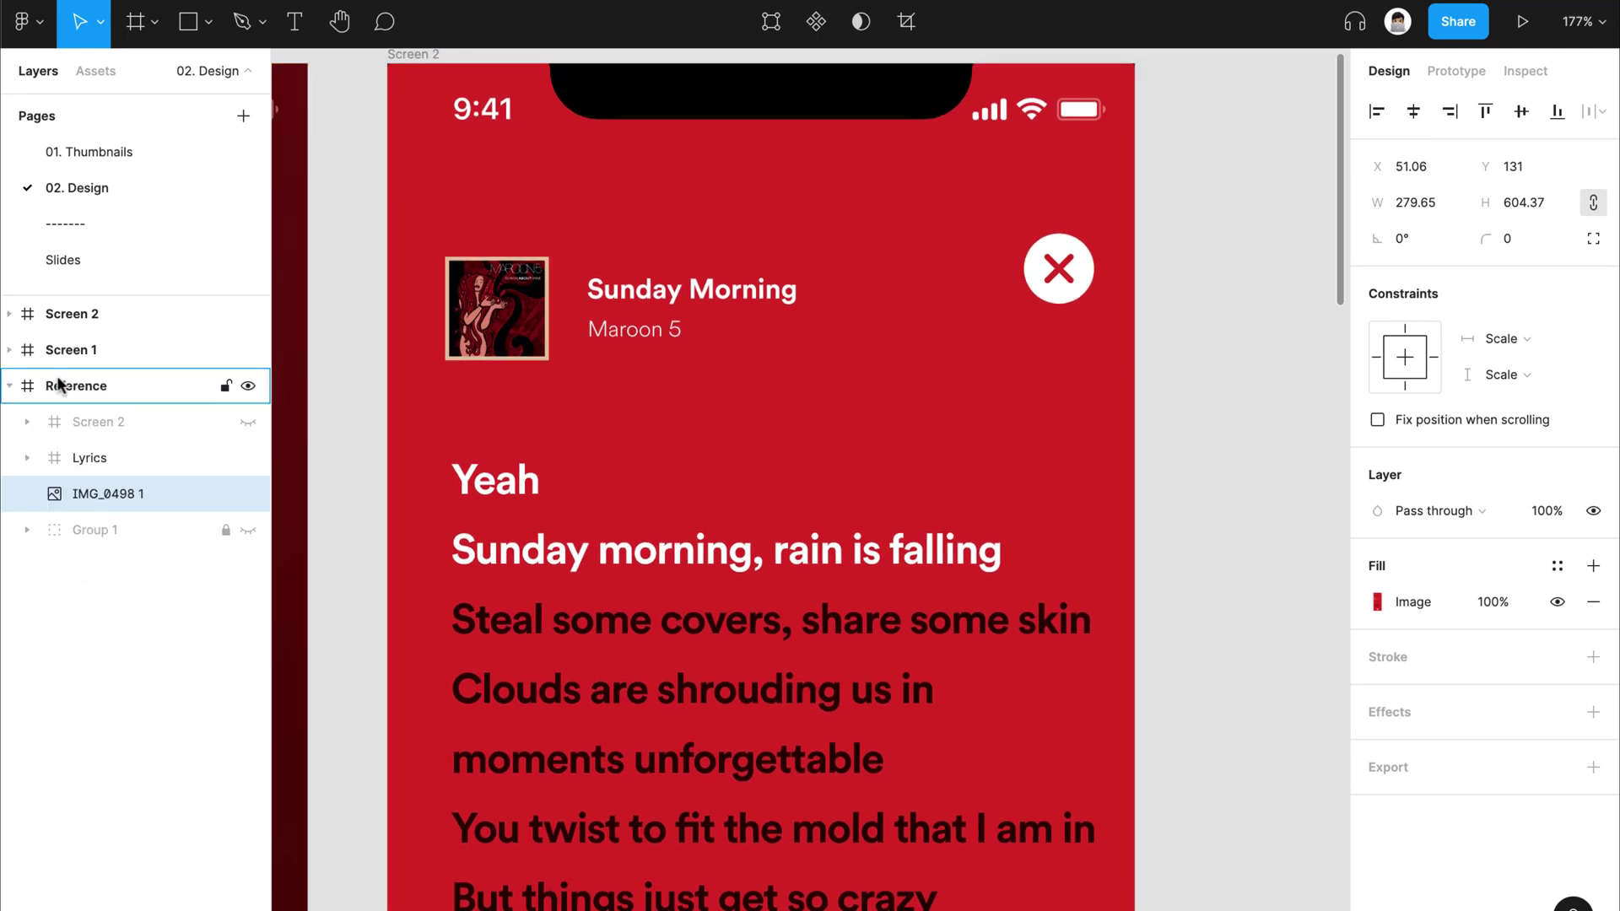
left_click(482, 289)
left_click_drag(488, 279, 521, 349)
left_click(439, 127)
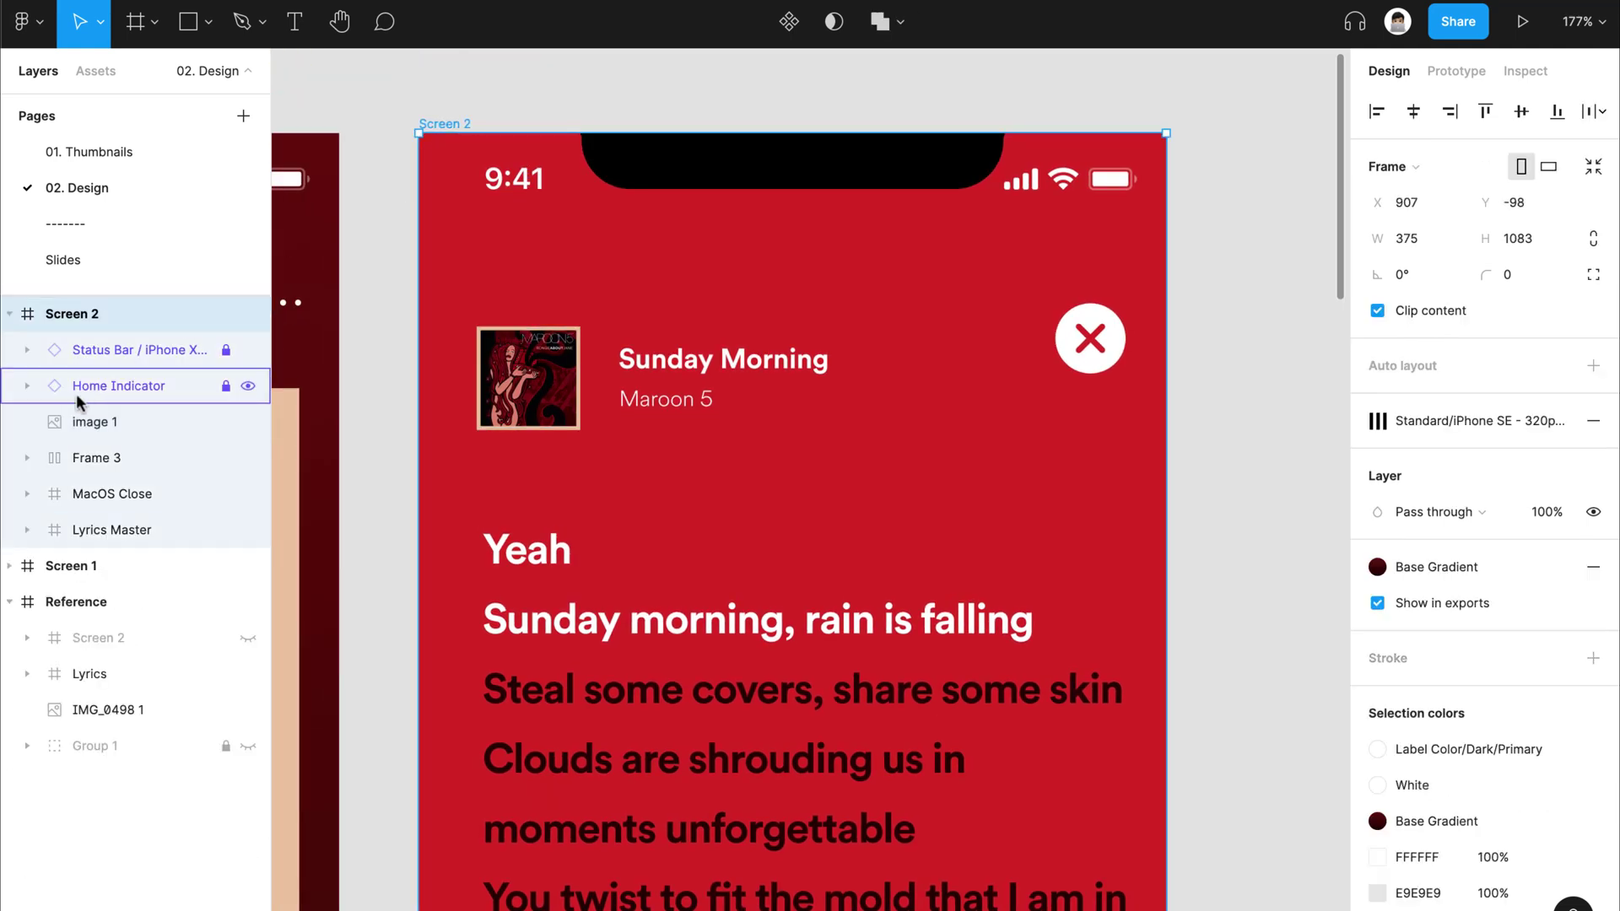
left_click(1088, 372)
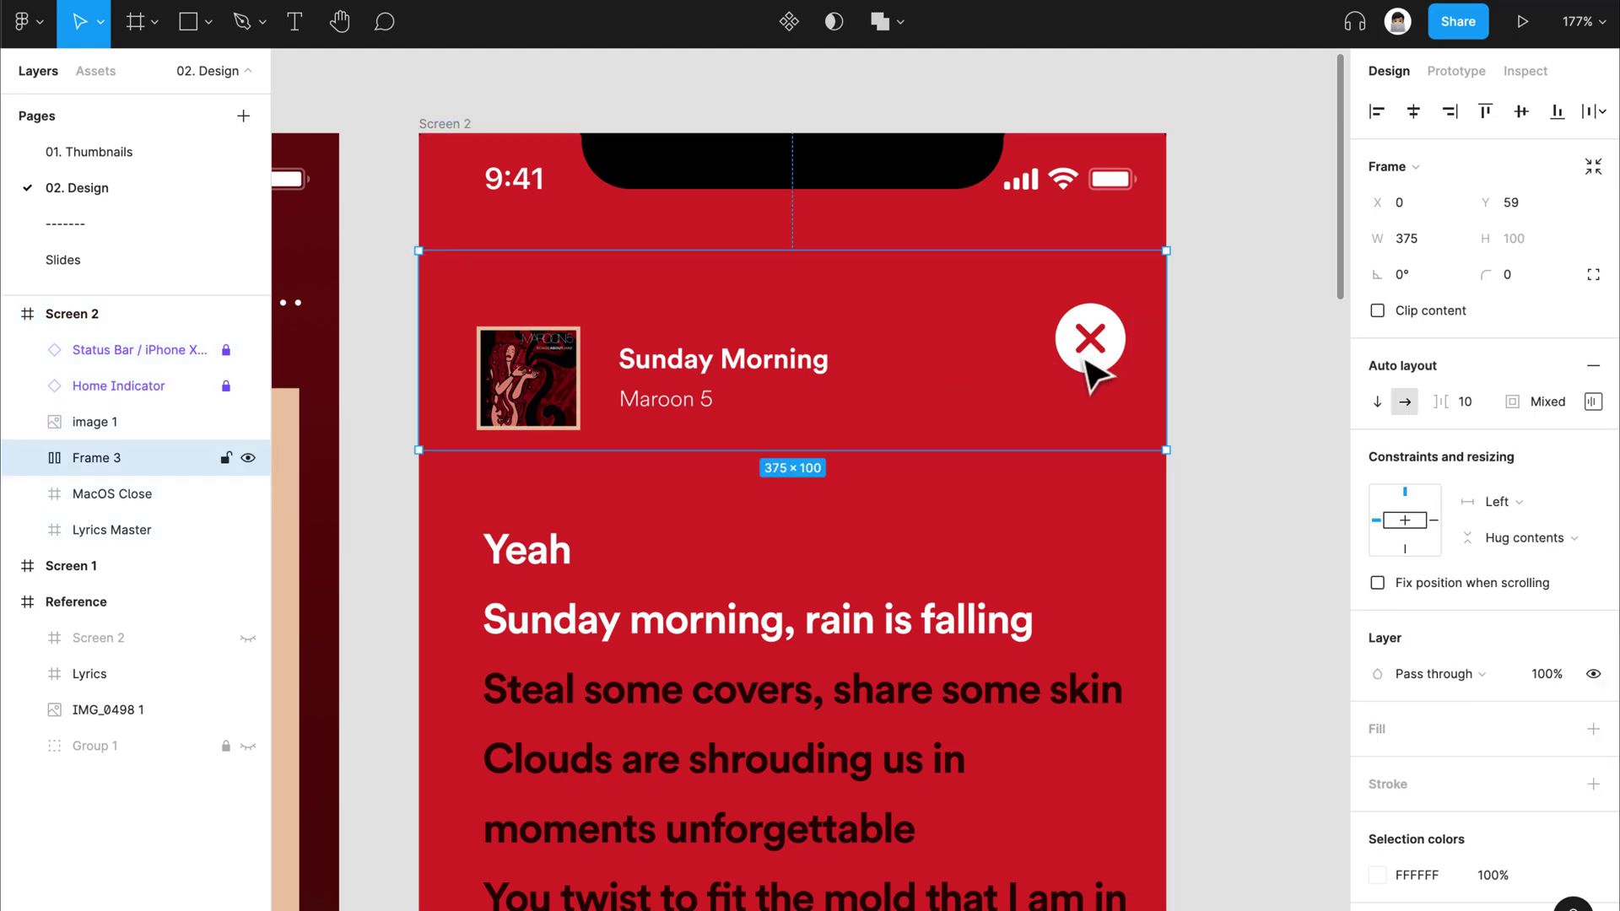
left_click(169, 494)
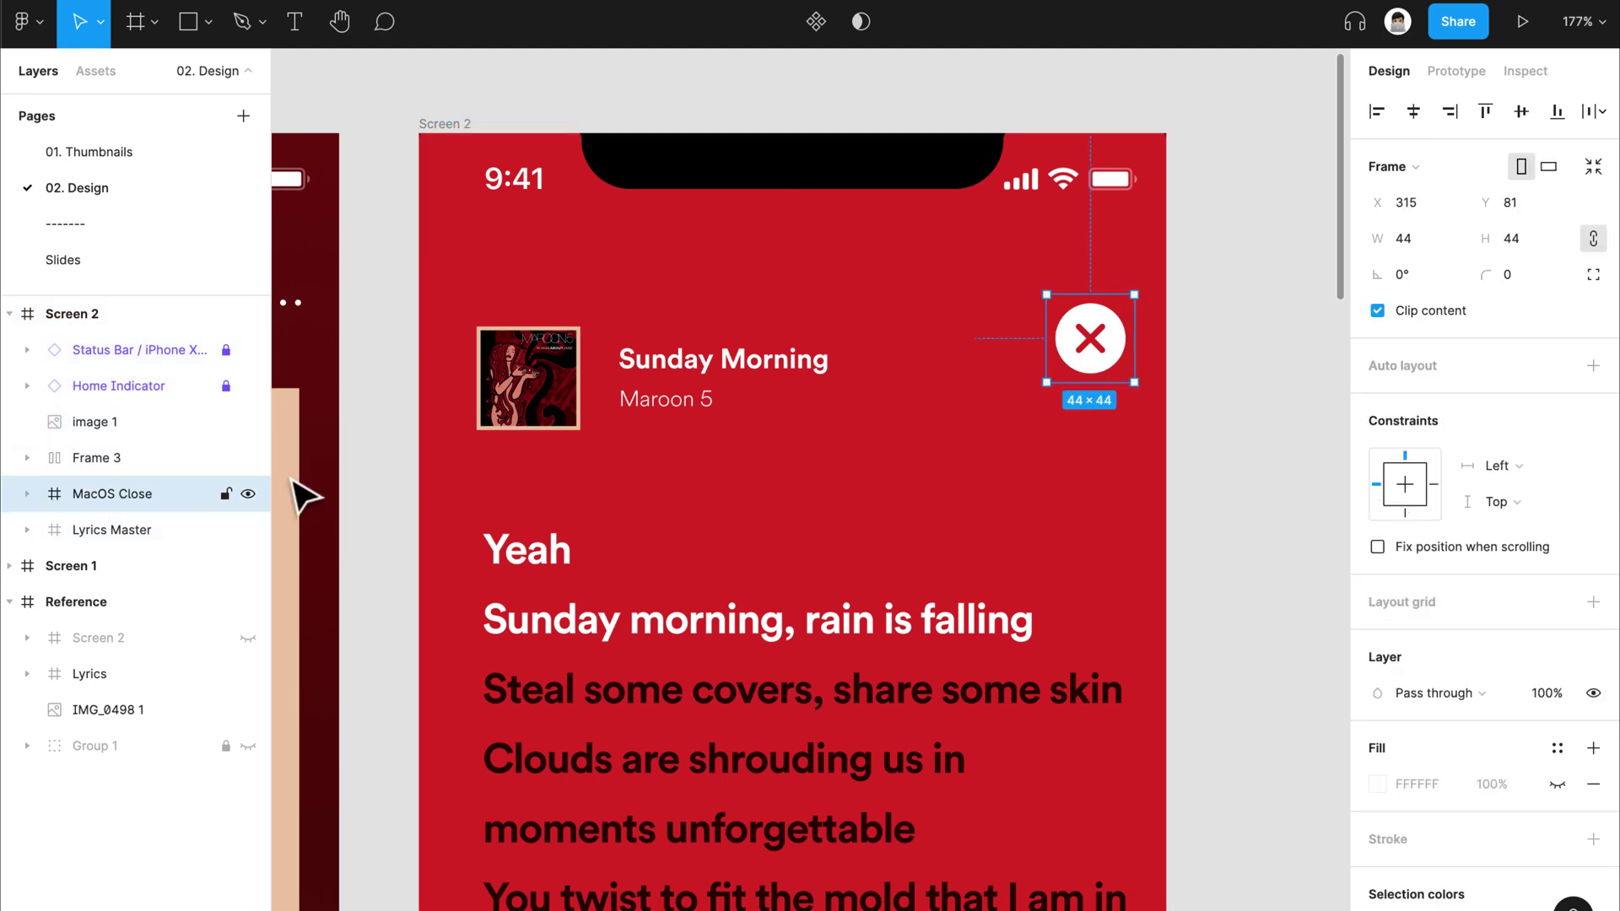
left_click_drag(109, 488, 120, 409)
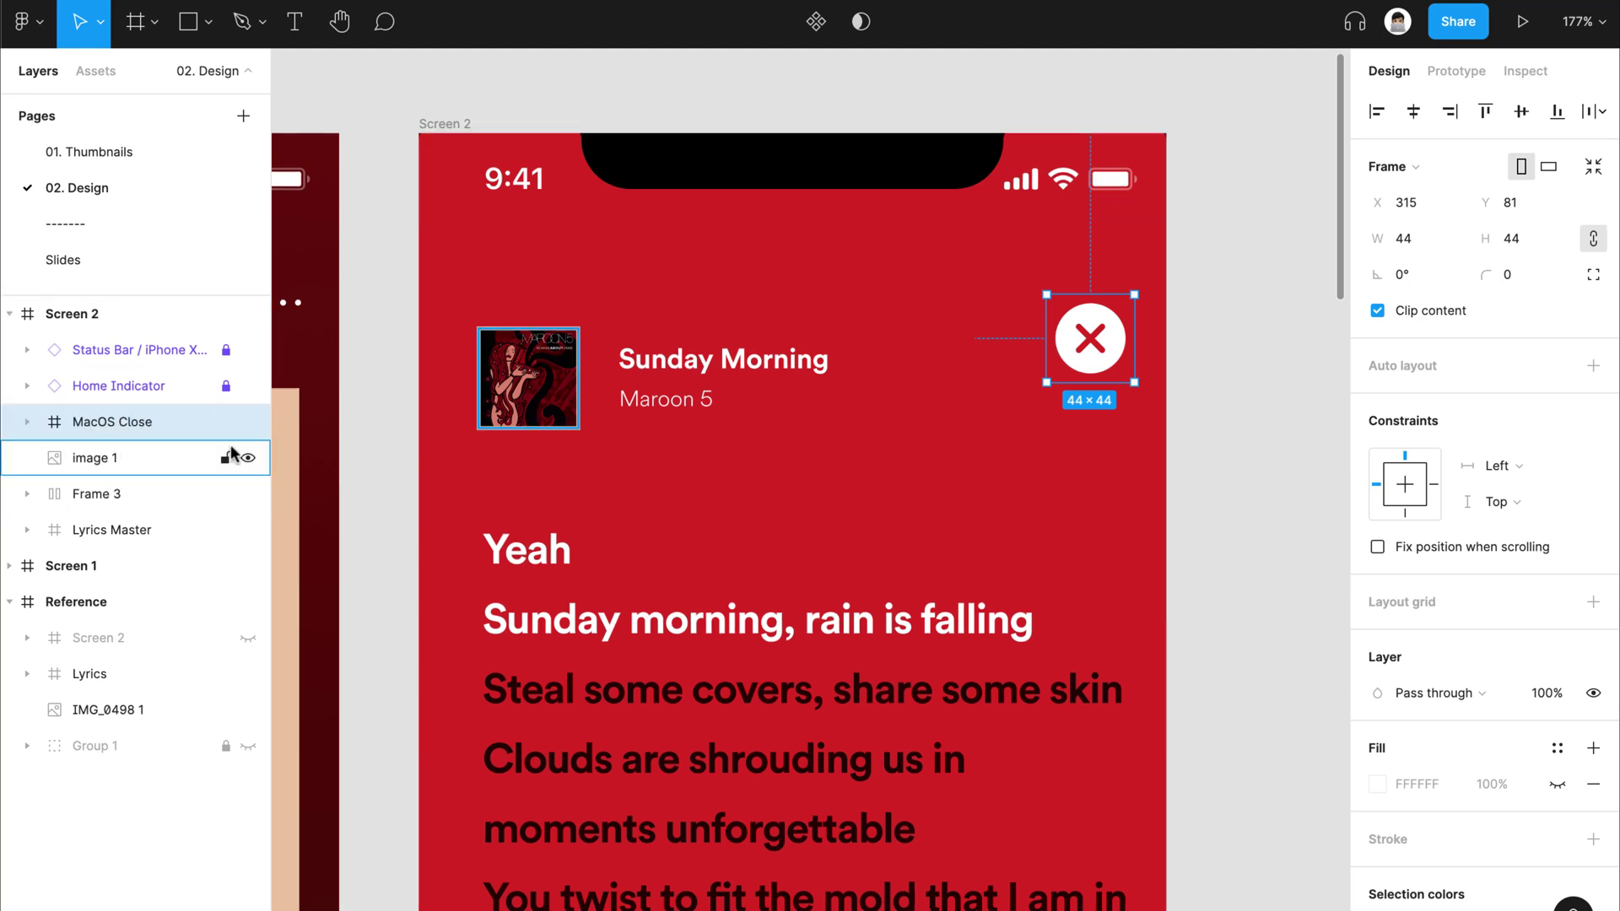
Step: Raise the close icon slightly so it sits higher than the song title on Screen 2
mouse_move(1096, 360)
left_mouse_down()
mouse_move(1093, 328)
mouse_move(1103, 351)
left_mouse_up()
left_click(1214, 426)
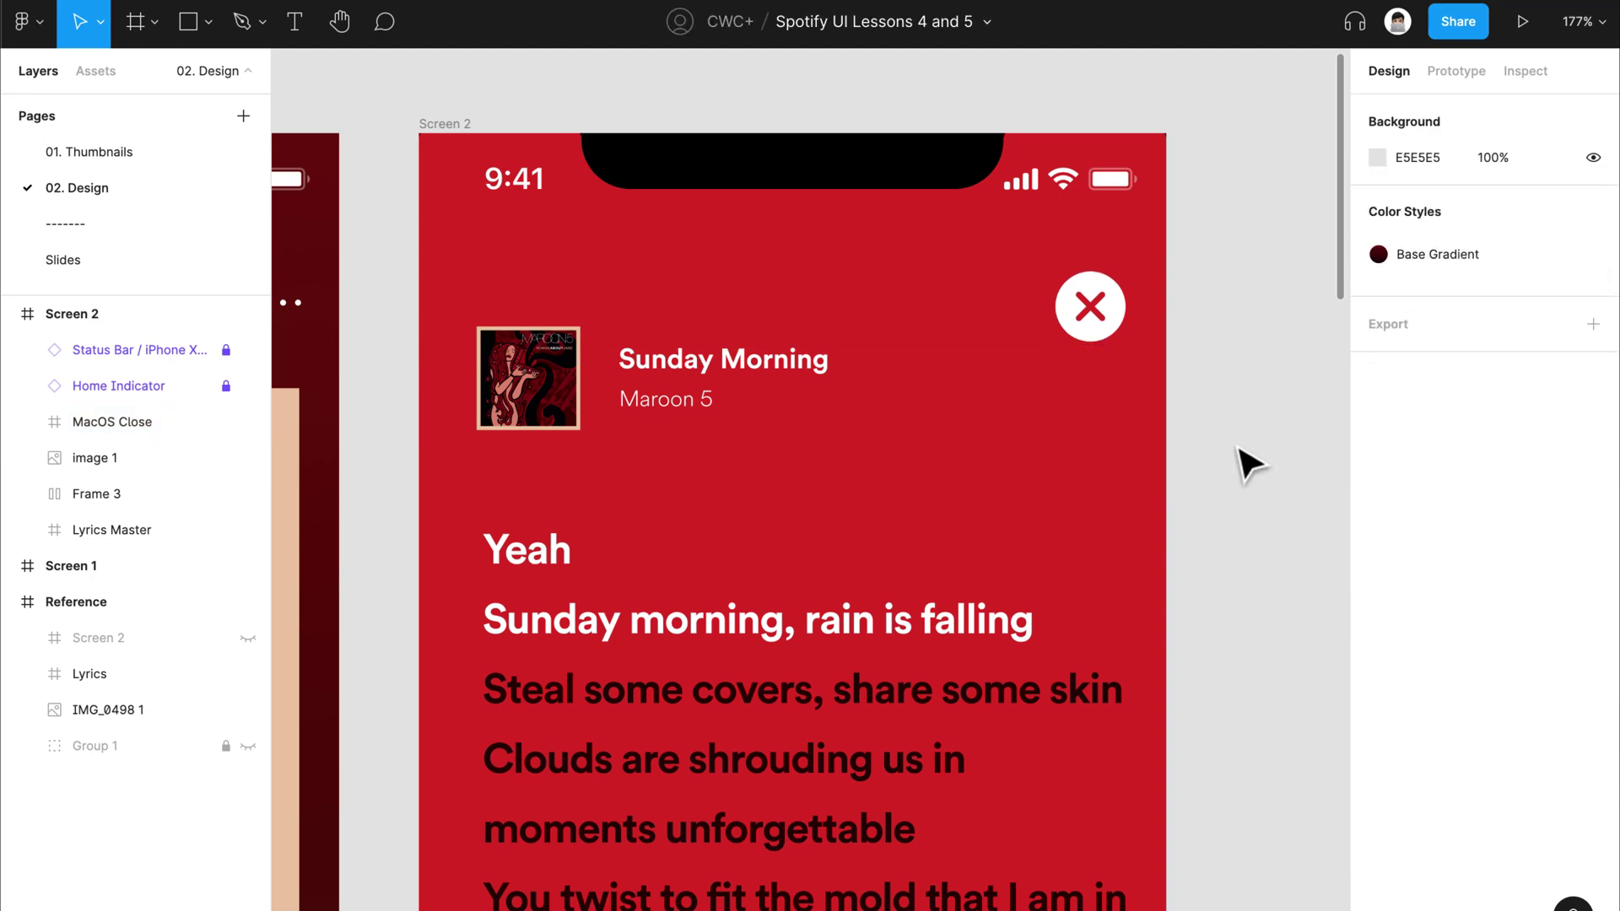
left_click(785, 304)
key("shift+0")
left_click(1139, 530)
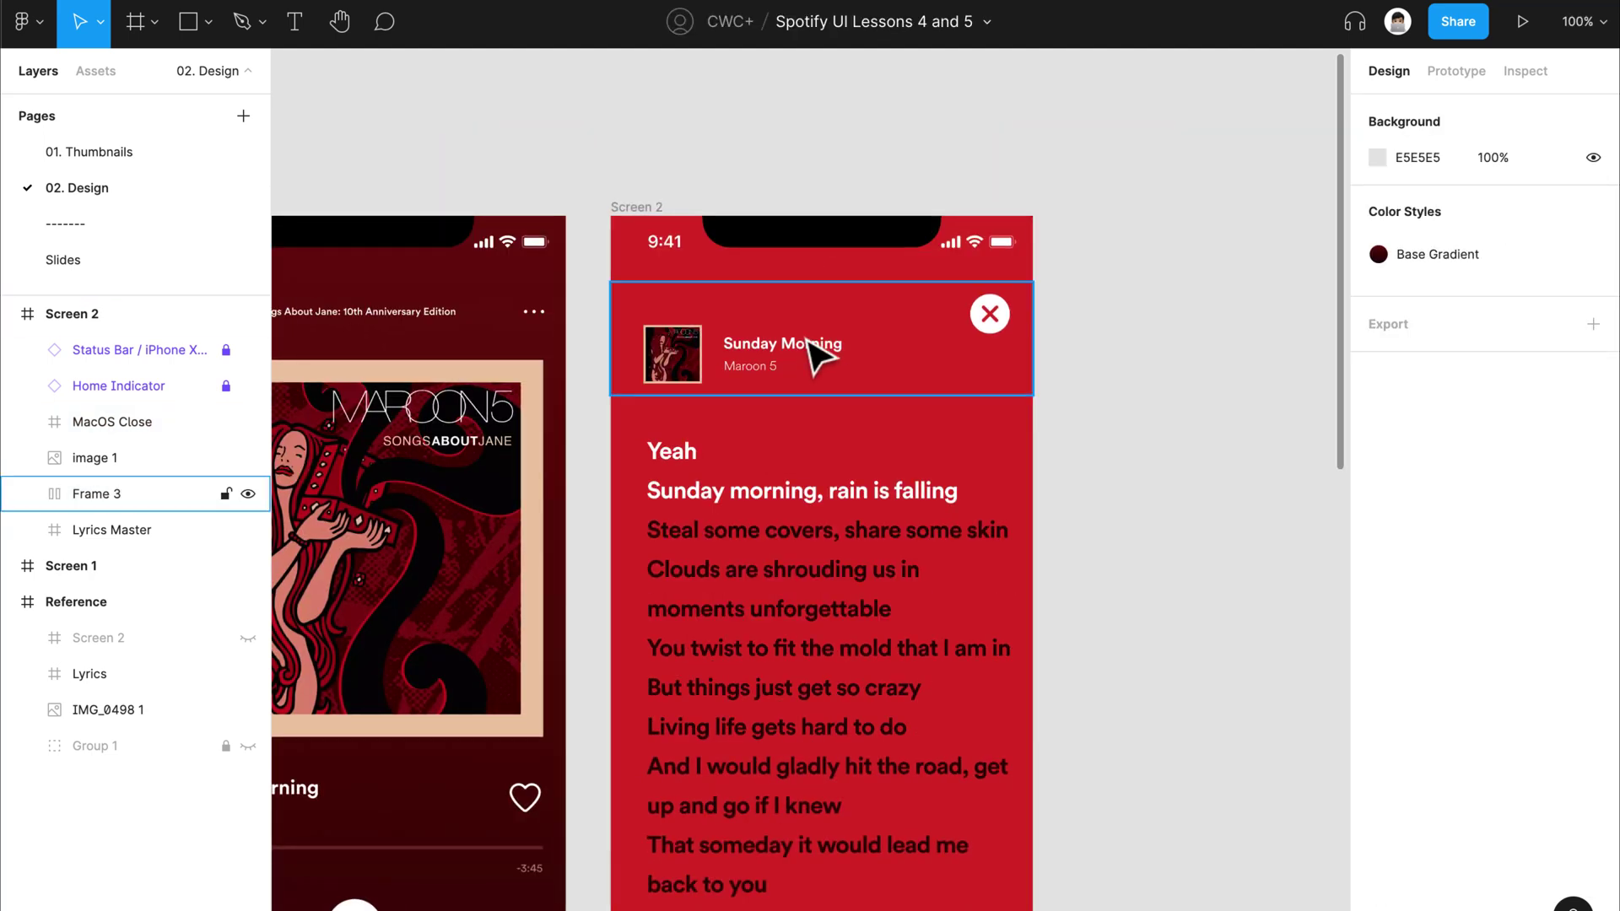
left_click(810, 341)
left_click(771, 430)
left_click_drag(767, 488, 836, 156)
scroll(773, 371, "down", 2)
scroll(826, 416, "down", 3)
scroll(1021, 318, "down", 2)
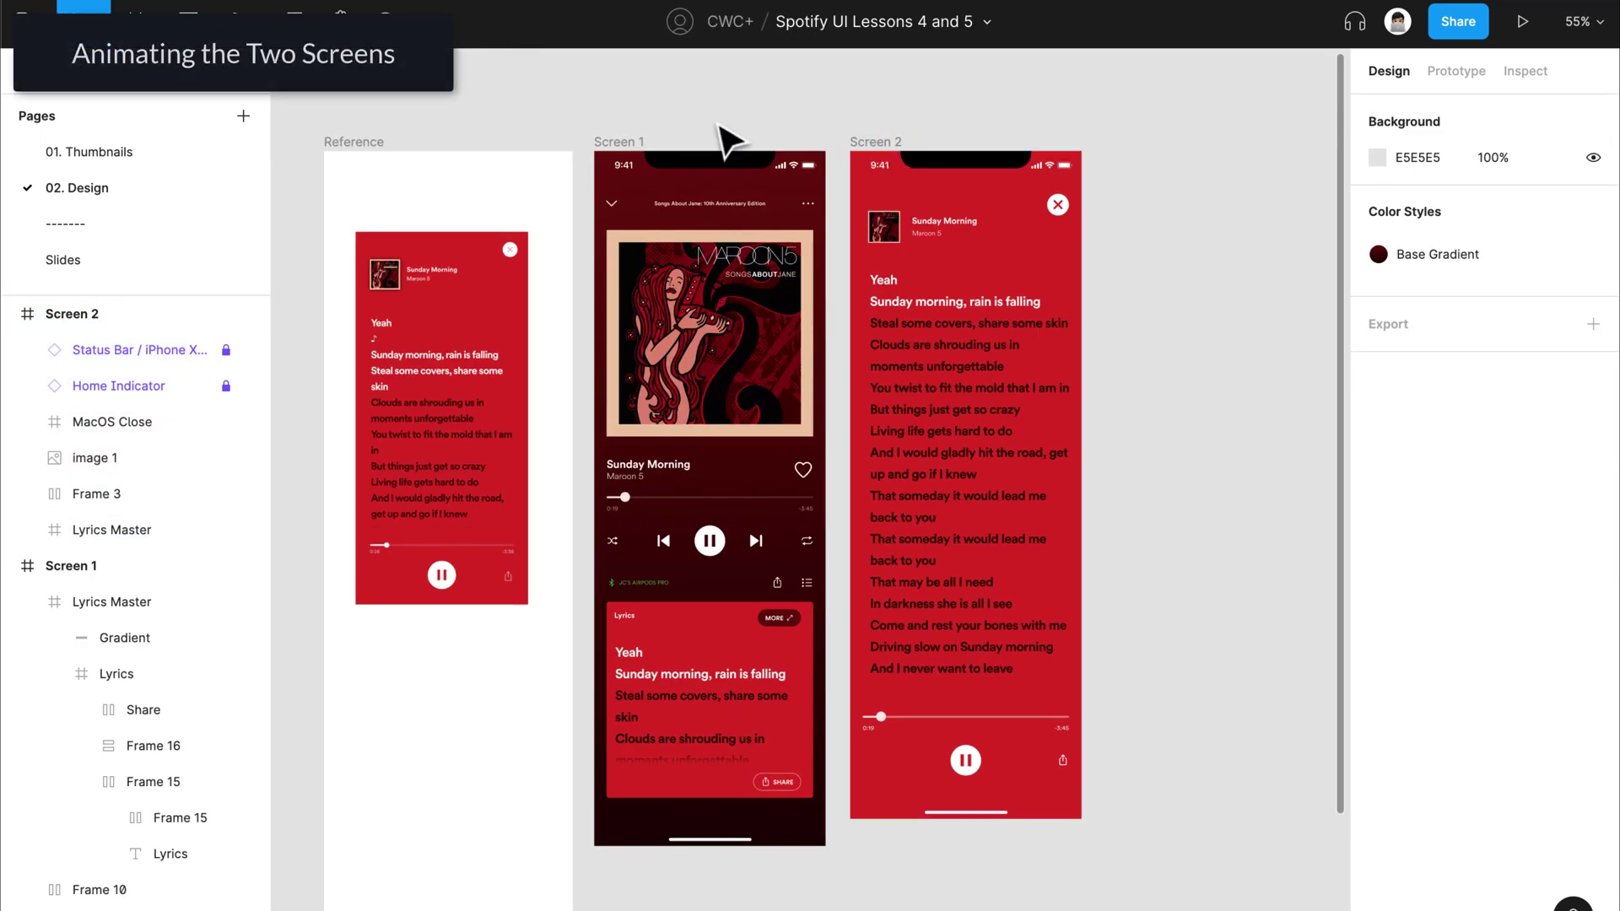
Step: Clear the selection on Screen 1 and switch from design to prototype mode
left_click(654, 156)
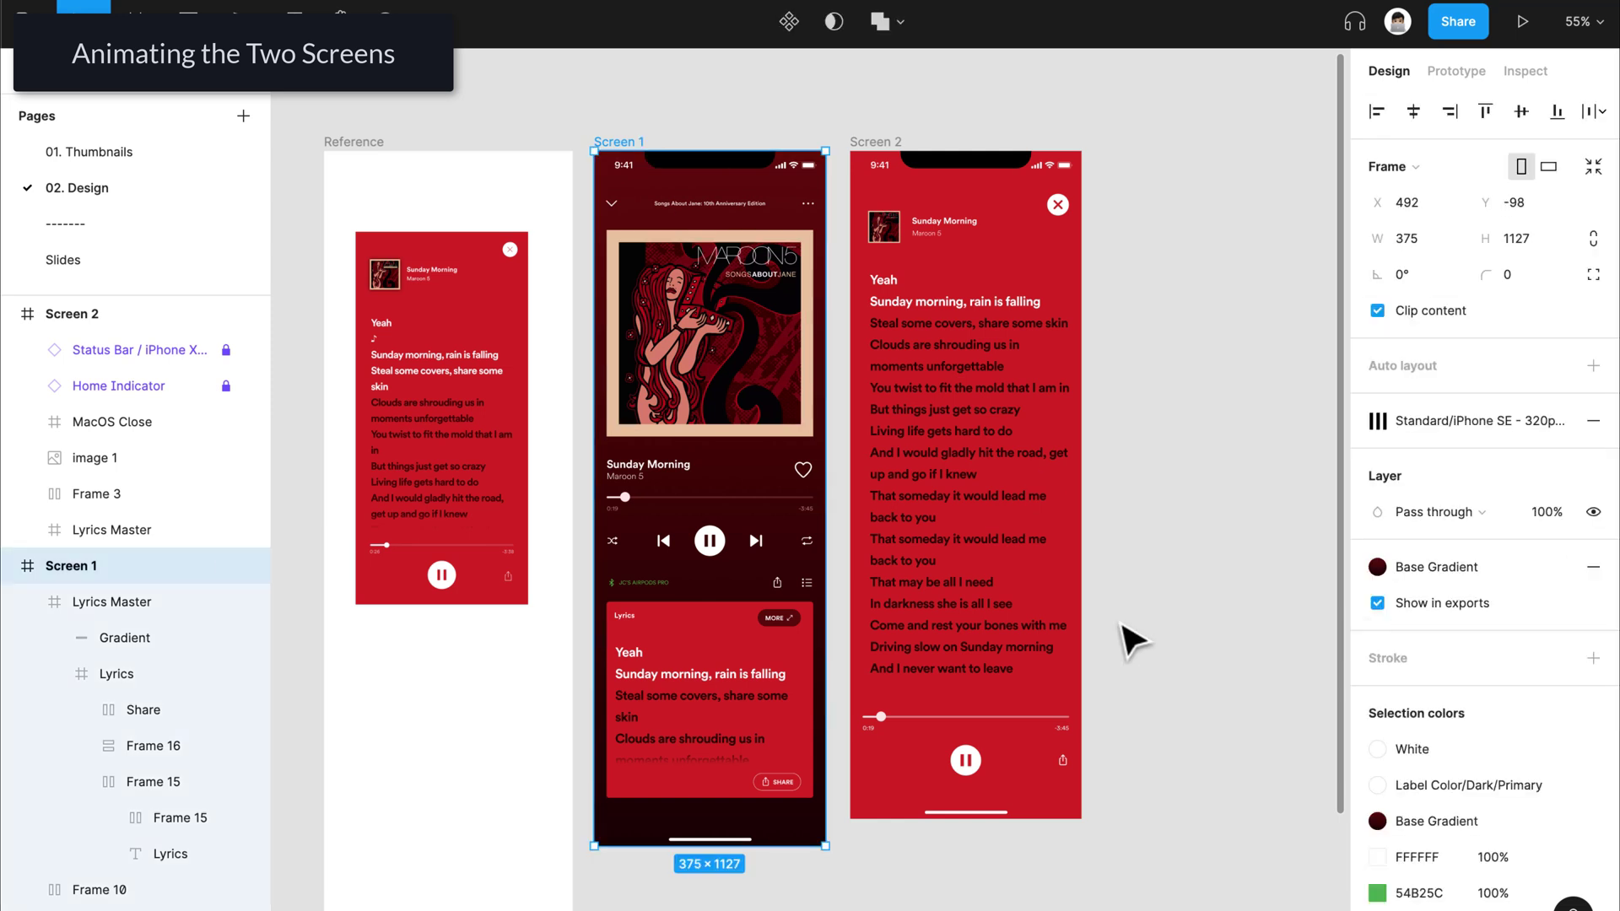
left_click(777, 651)
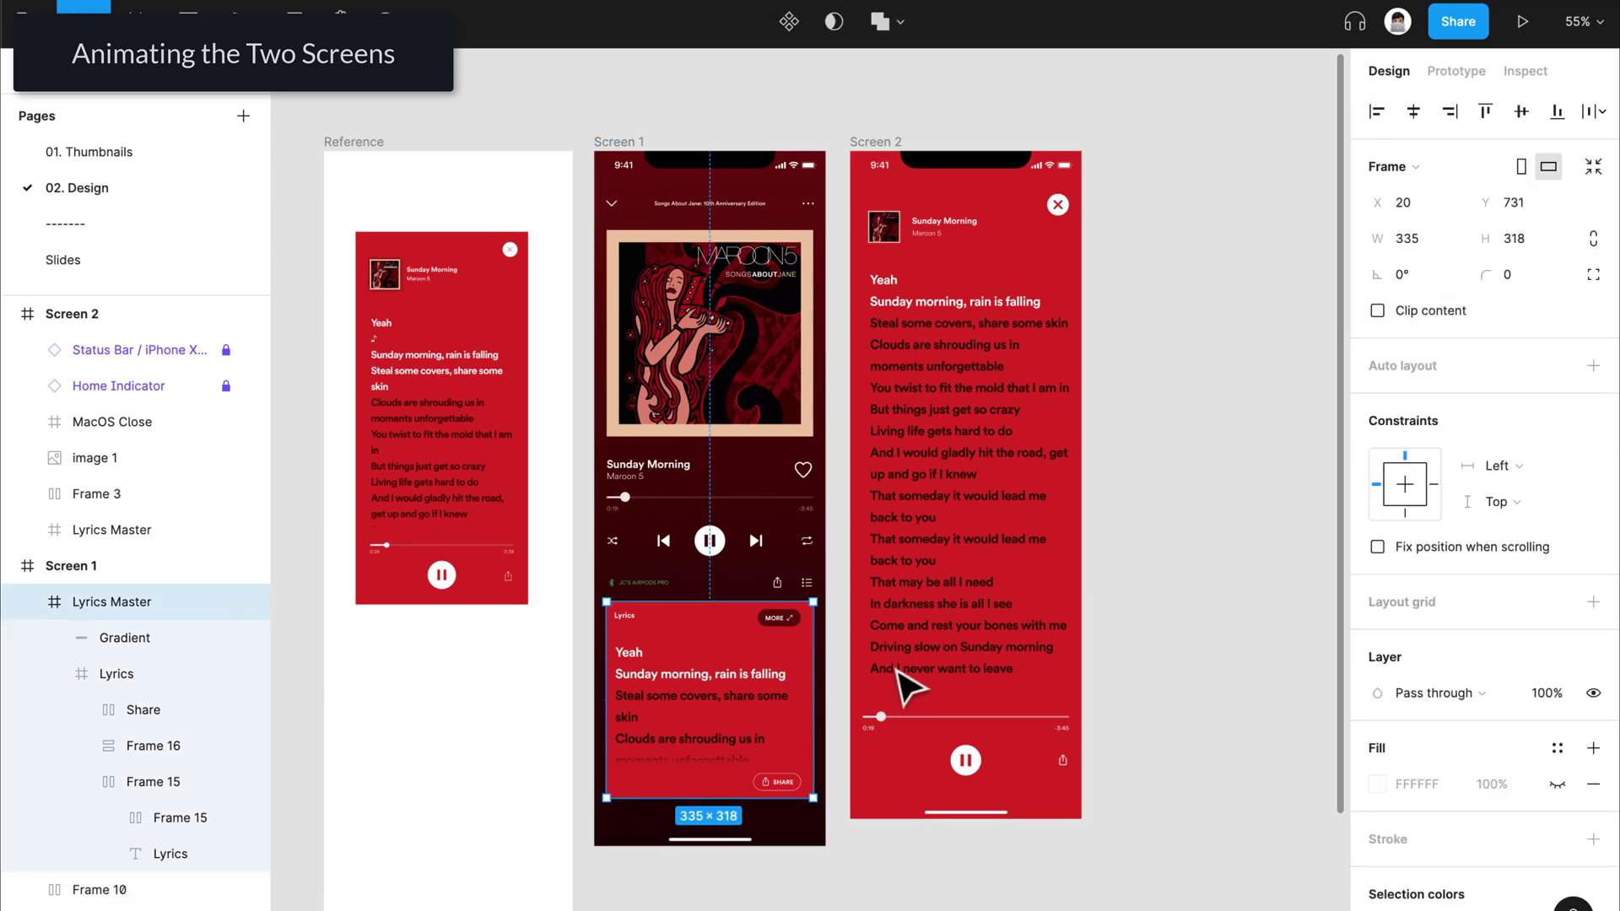
left_click(1150, 651)
left_click(1455, 71)
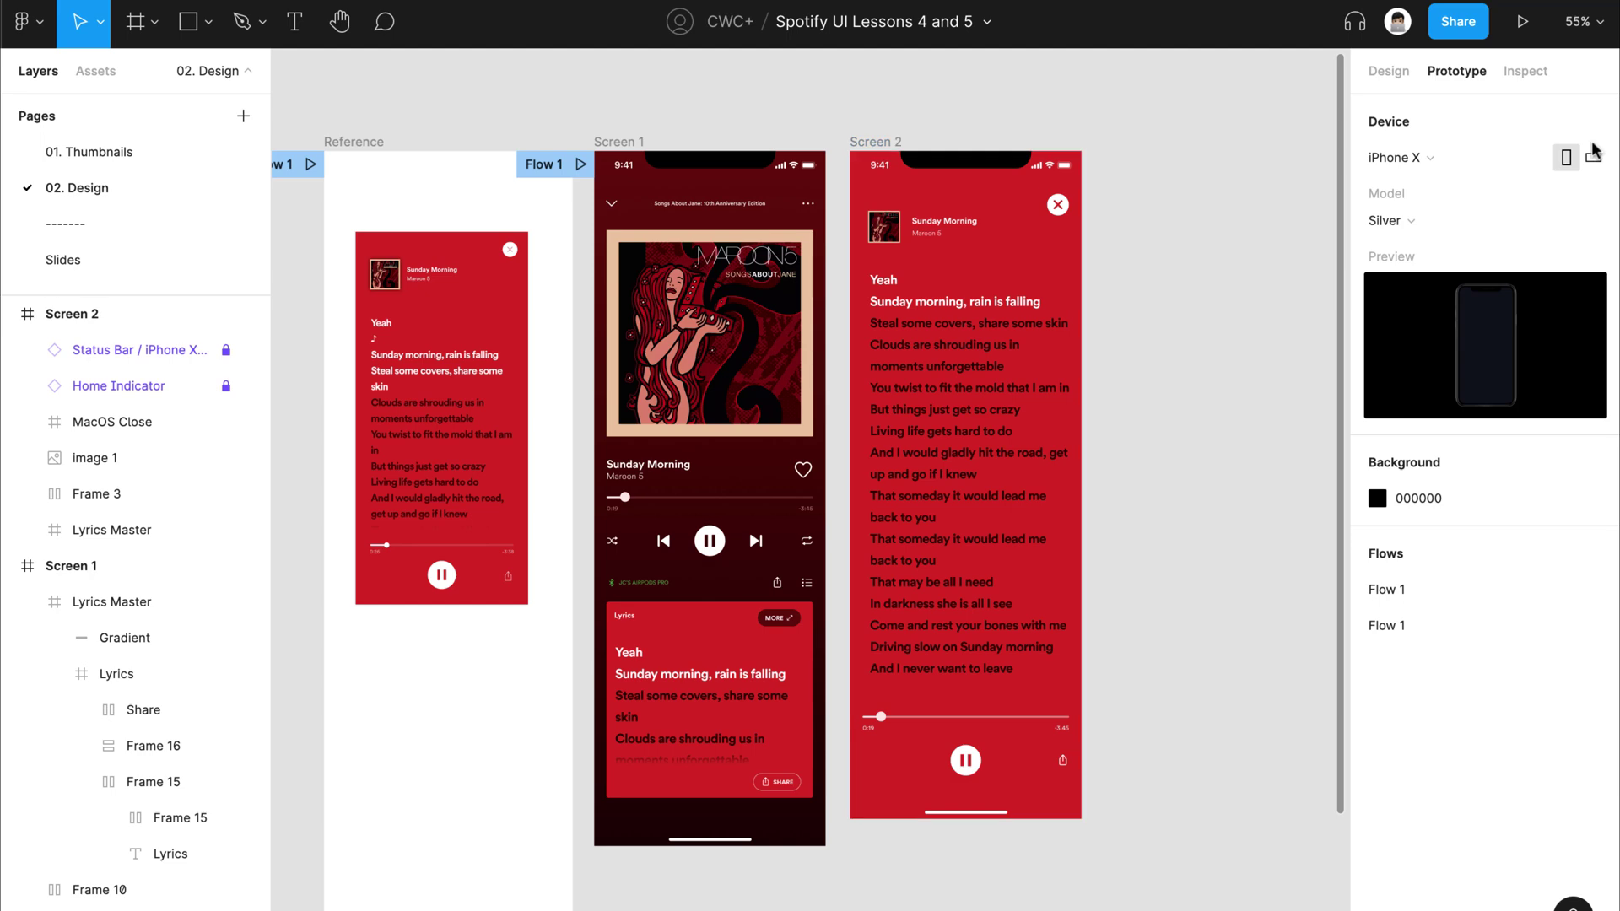
Step: Connect Screen 1's Lyrics Master card to Screen 2 with an On tap, Navigate to interaction using Smart animate, Ease out, 300ms
left_click(793, 707)
scroll(786, 693, "up", 5)
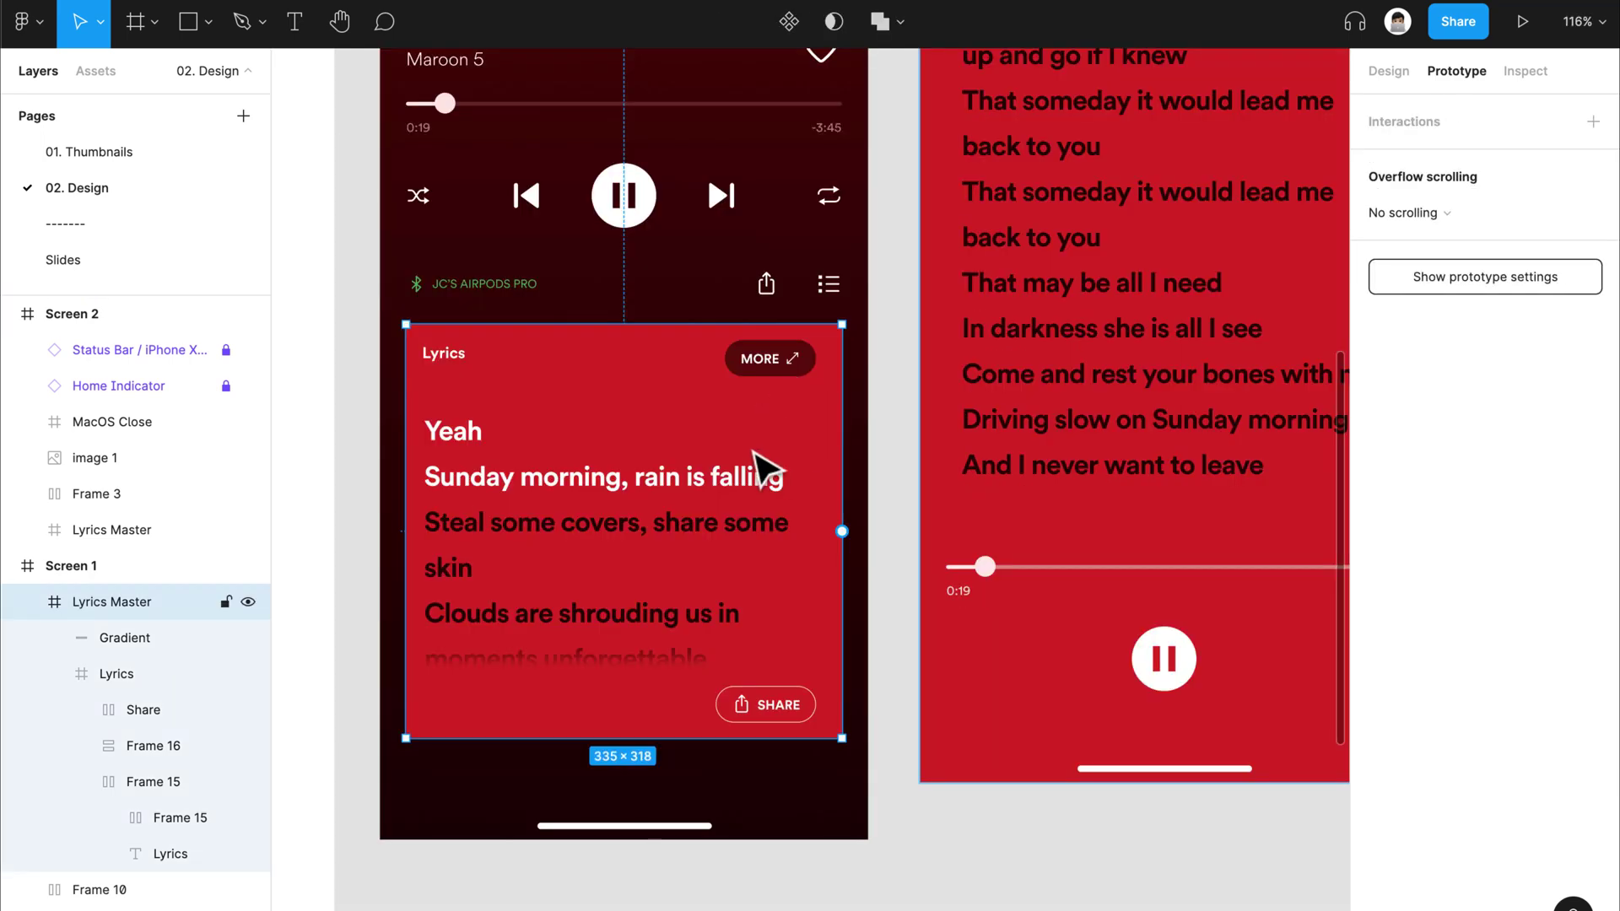
scroll(752, 421, "down", 2)
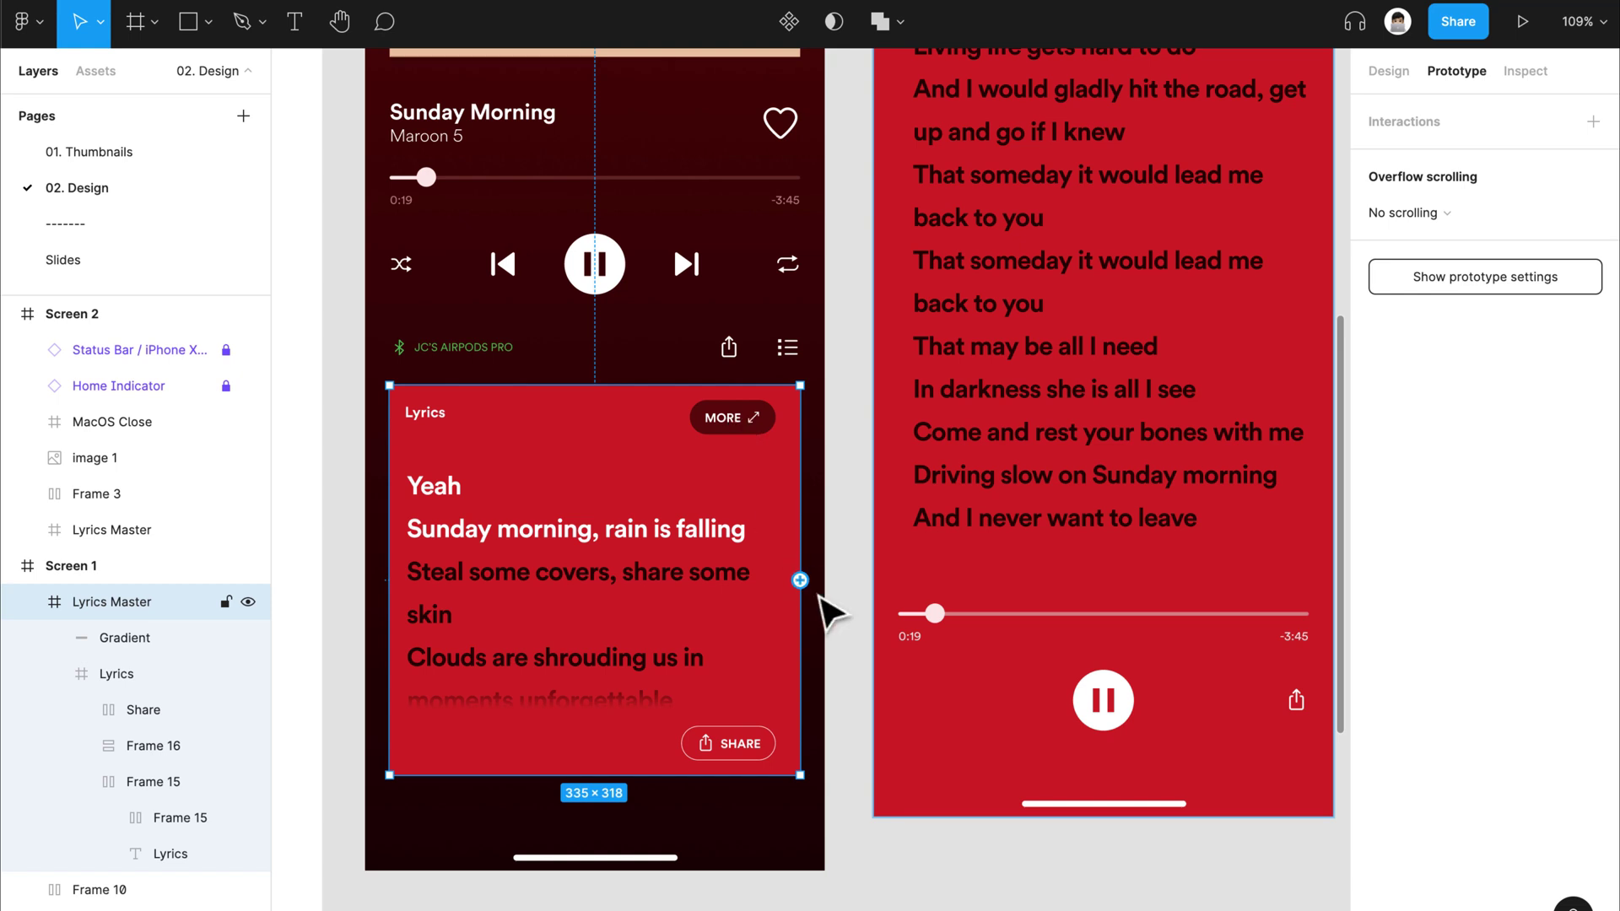
mouse_move(806, 581)
left_mouse_down()
mouse_move(814, 604)
mouse_move(933, 607)
mouse_move(807, 582)
left_mouse_up()
left_click_drag(803, 582, 983, 572)
scroll(983, 572, "down", 5)
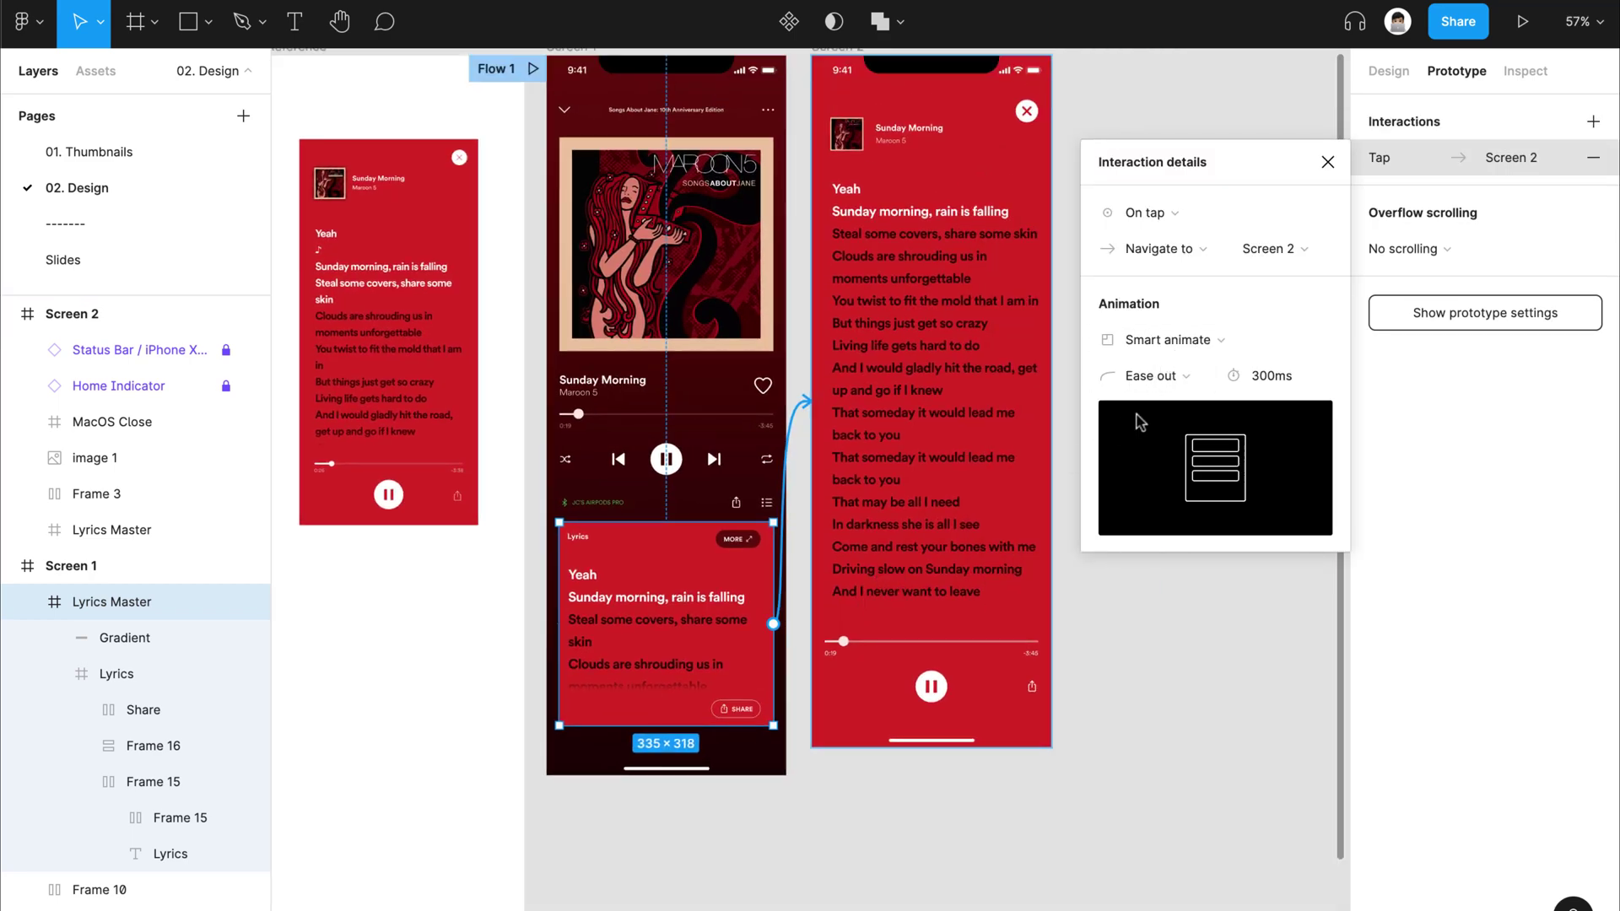
left_click_drag(905, 390, 823, 413)
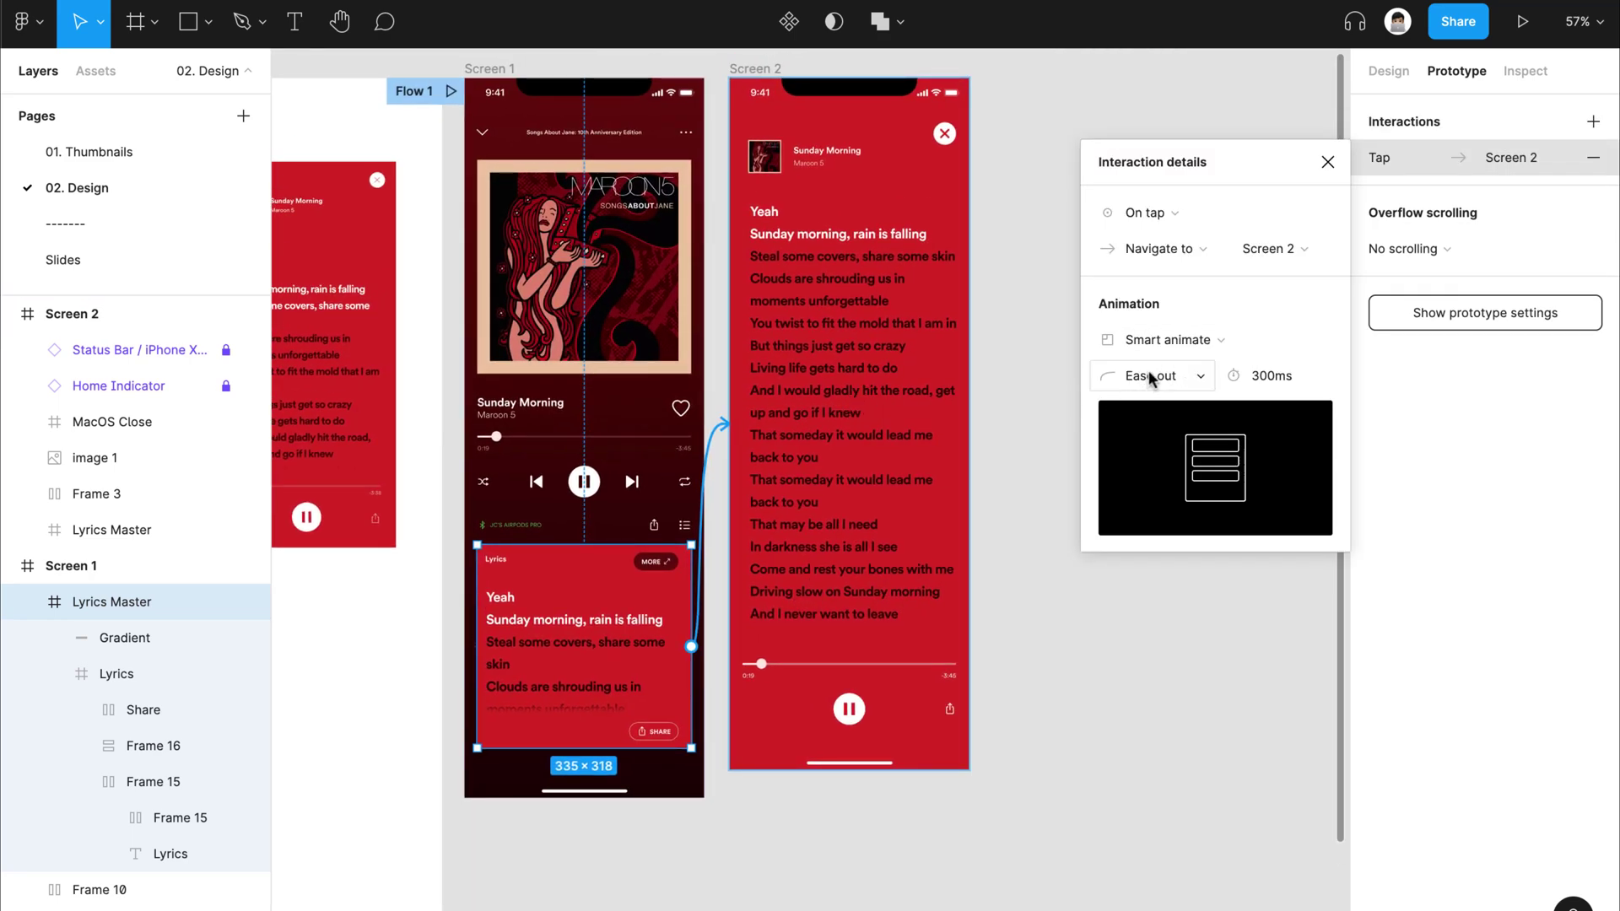
left_click(1151, 375)
left_click(1172, 347)
left_click(1004, 403)
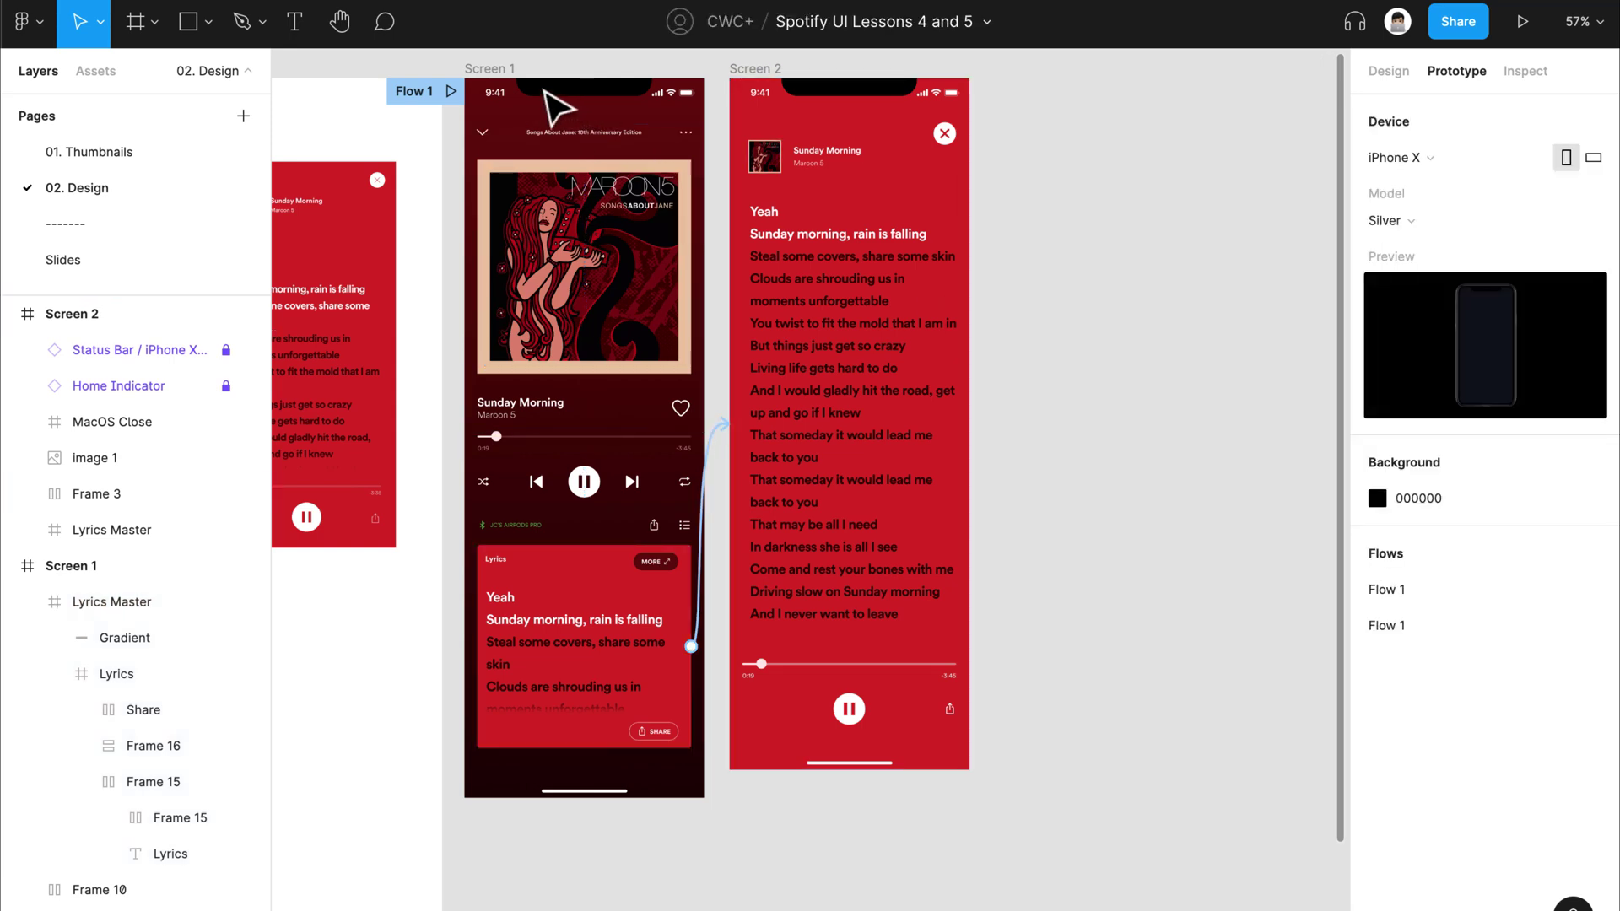
Step: Present the prototype from Screen 1 using the second Flow 1 and look through the player screen down to the lyrics card
left_click(493, 69)
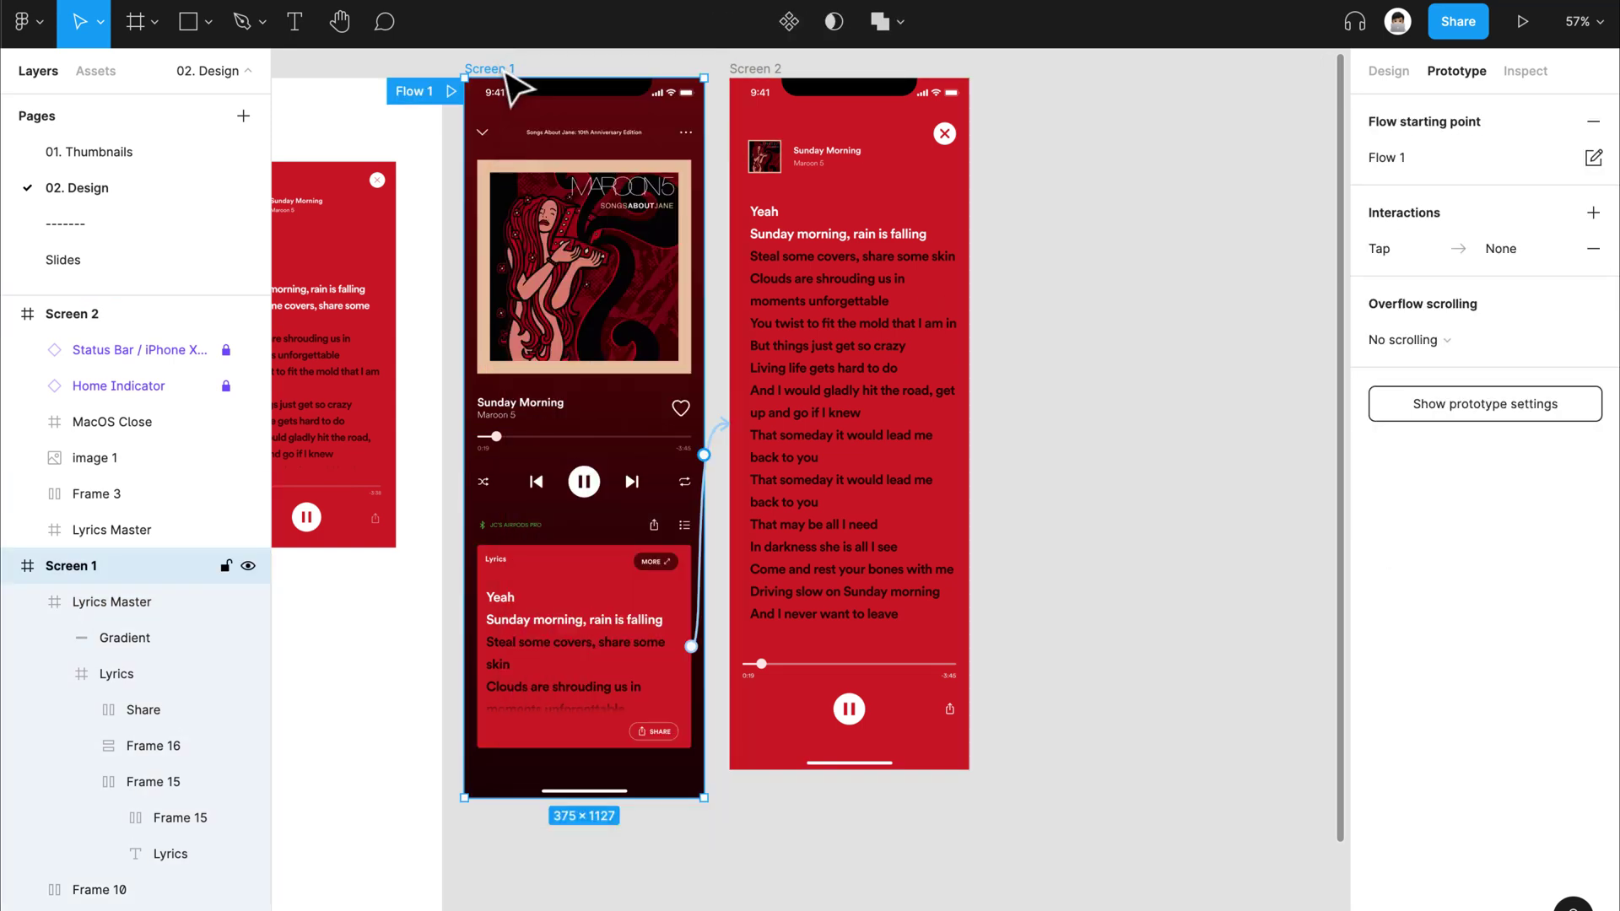
left_click(1524, 25)
left_click(188, 130)
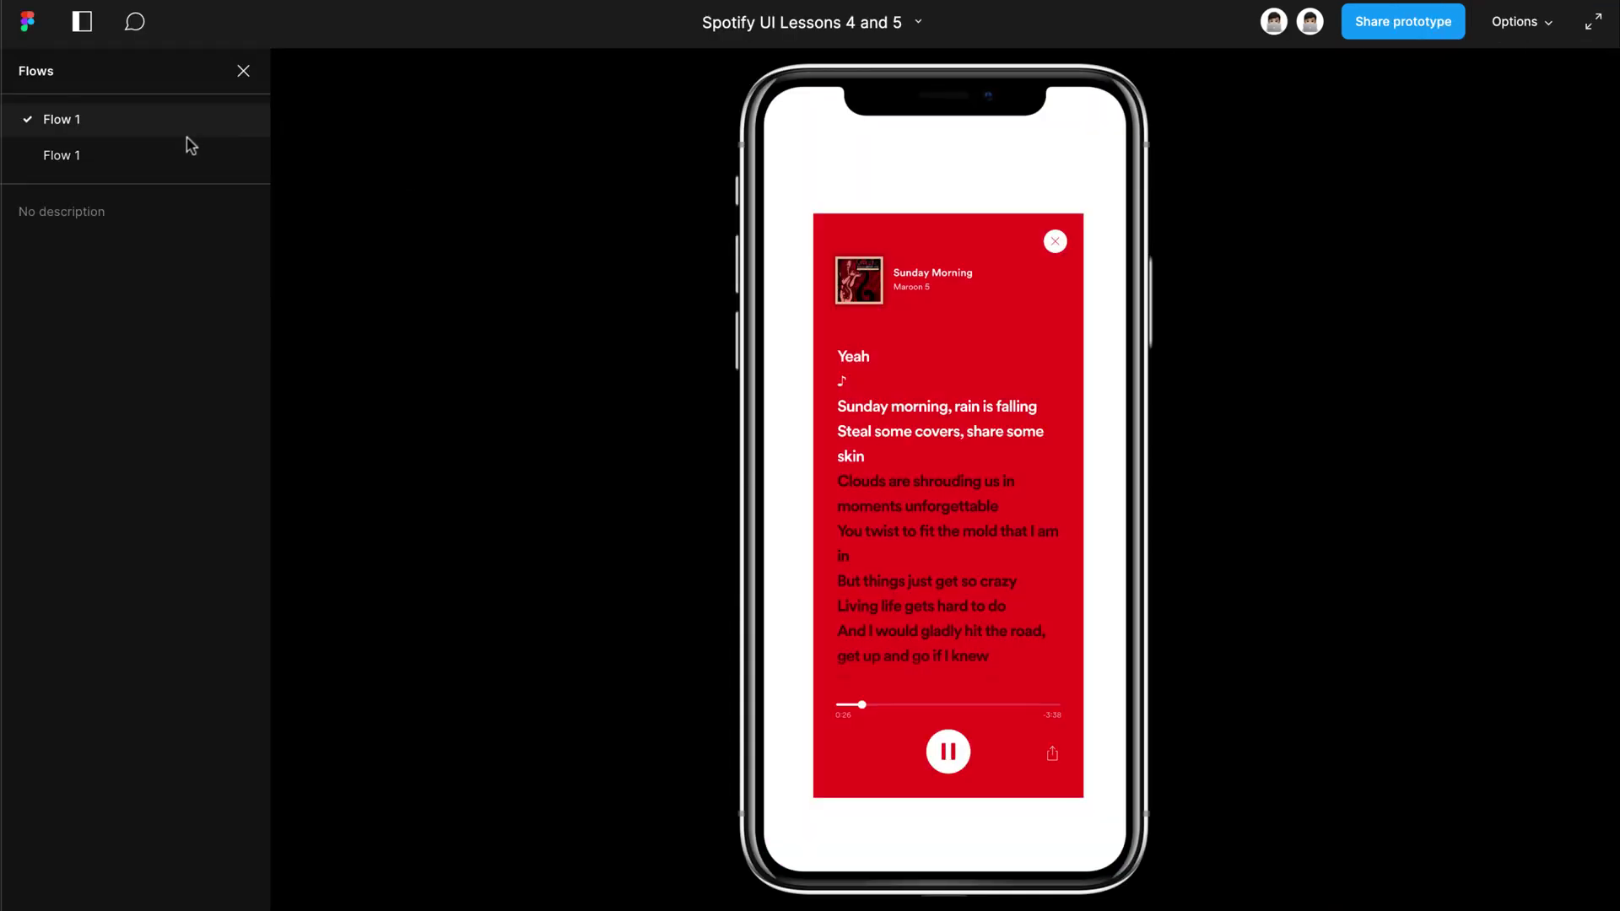
left_click(187, 155)
scroll(955, 543, "down", 4)
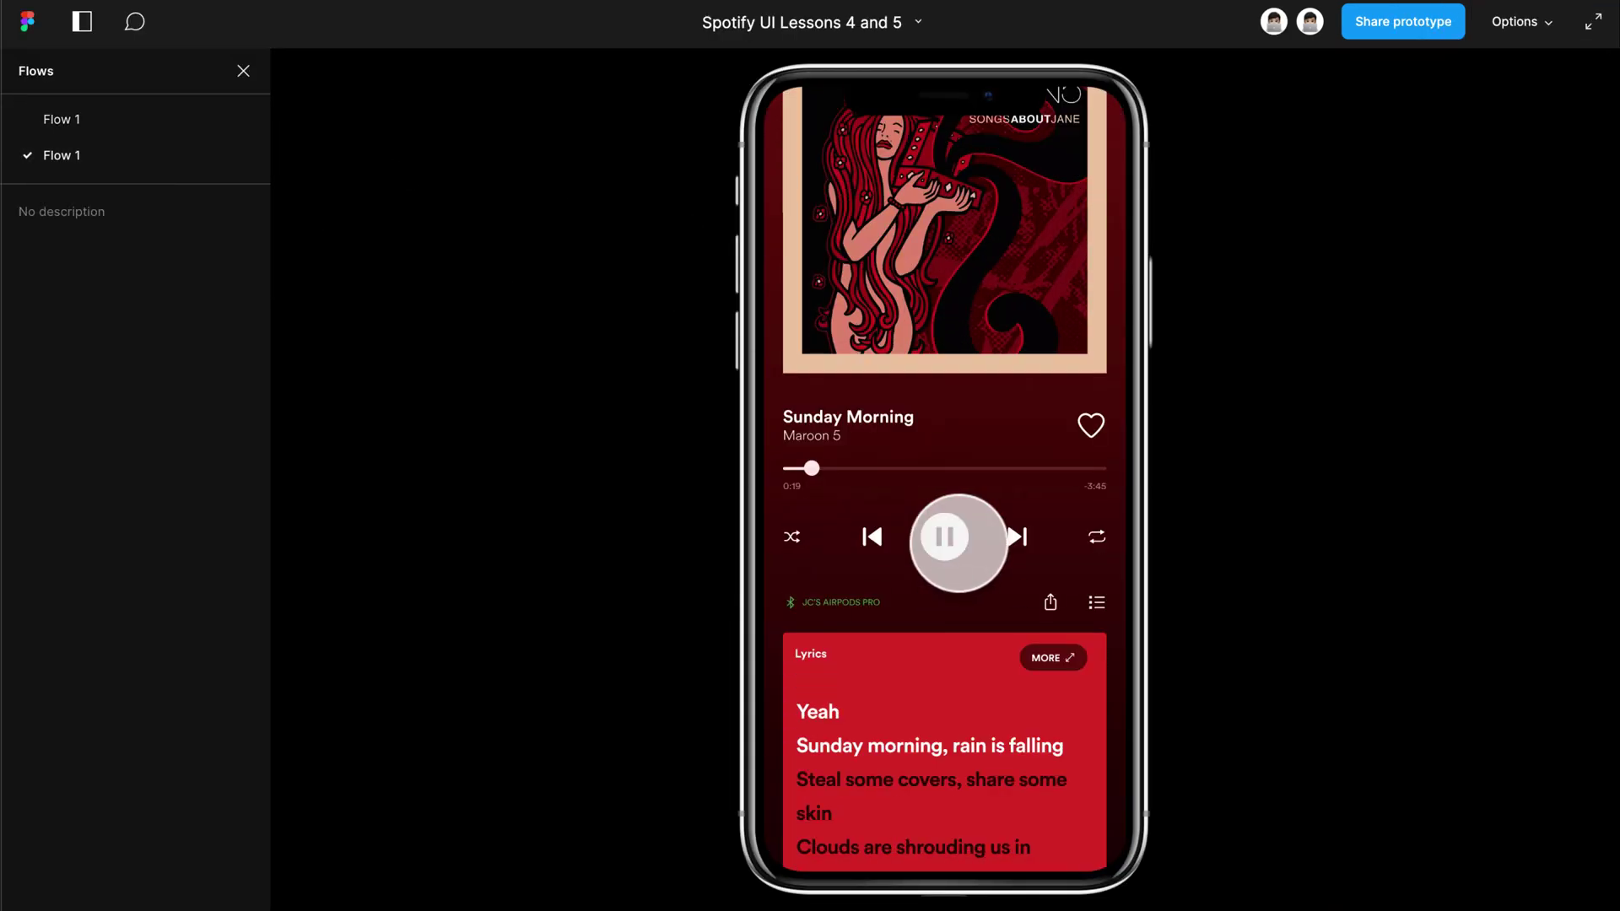
scroll(959, 542, "up", 4)
scroll(964, 505, "down", 1)
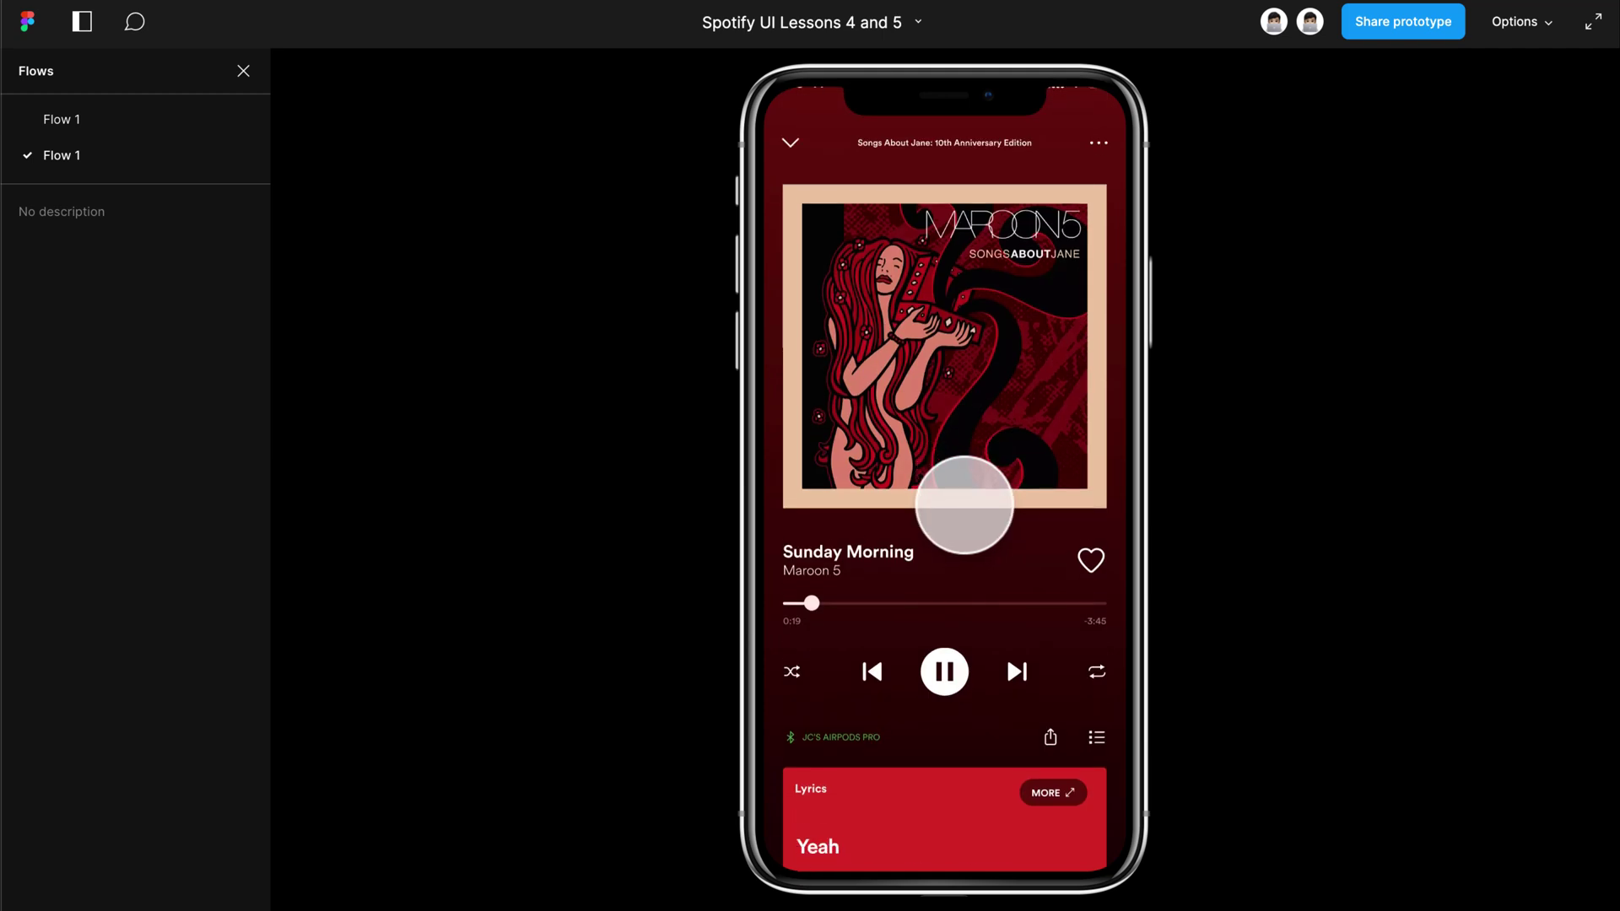
scroll(964, 504, "up", 1)
scroll(964, 505, "down", 4)
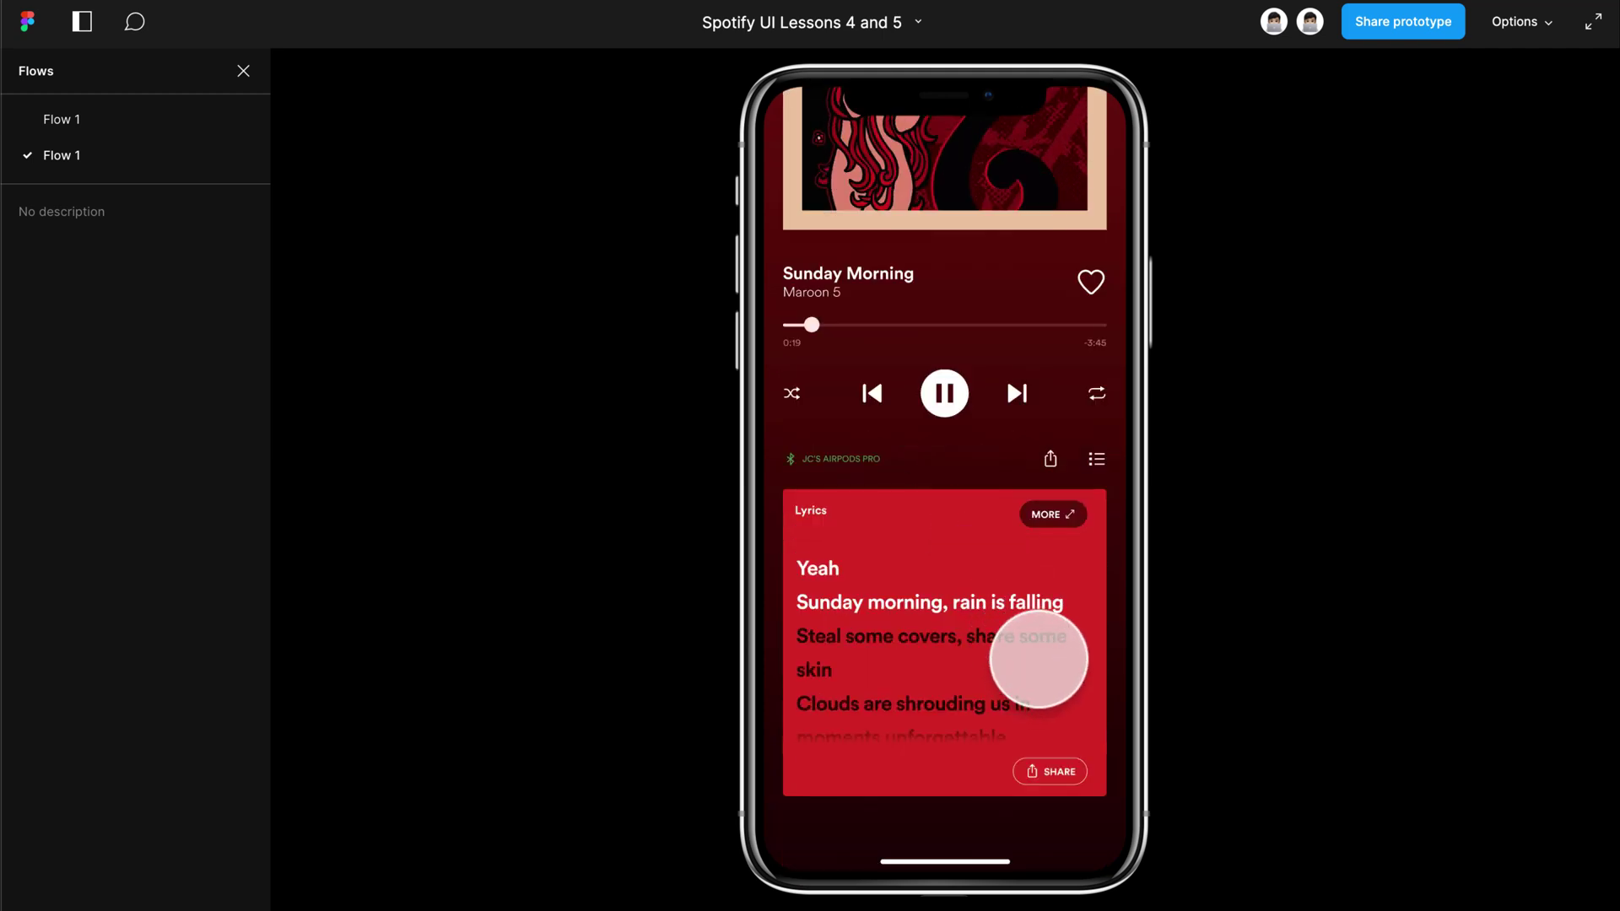
Step: Test the lyrics card's transition to Screen 2 and look through the full lyrics in the preview
left_click(1037, 658)
scroll(1040, 641, "down", 1)
scroll(1029, 573, "up", 2)
scroll(1022, 530, "up", 2)
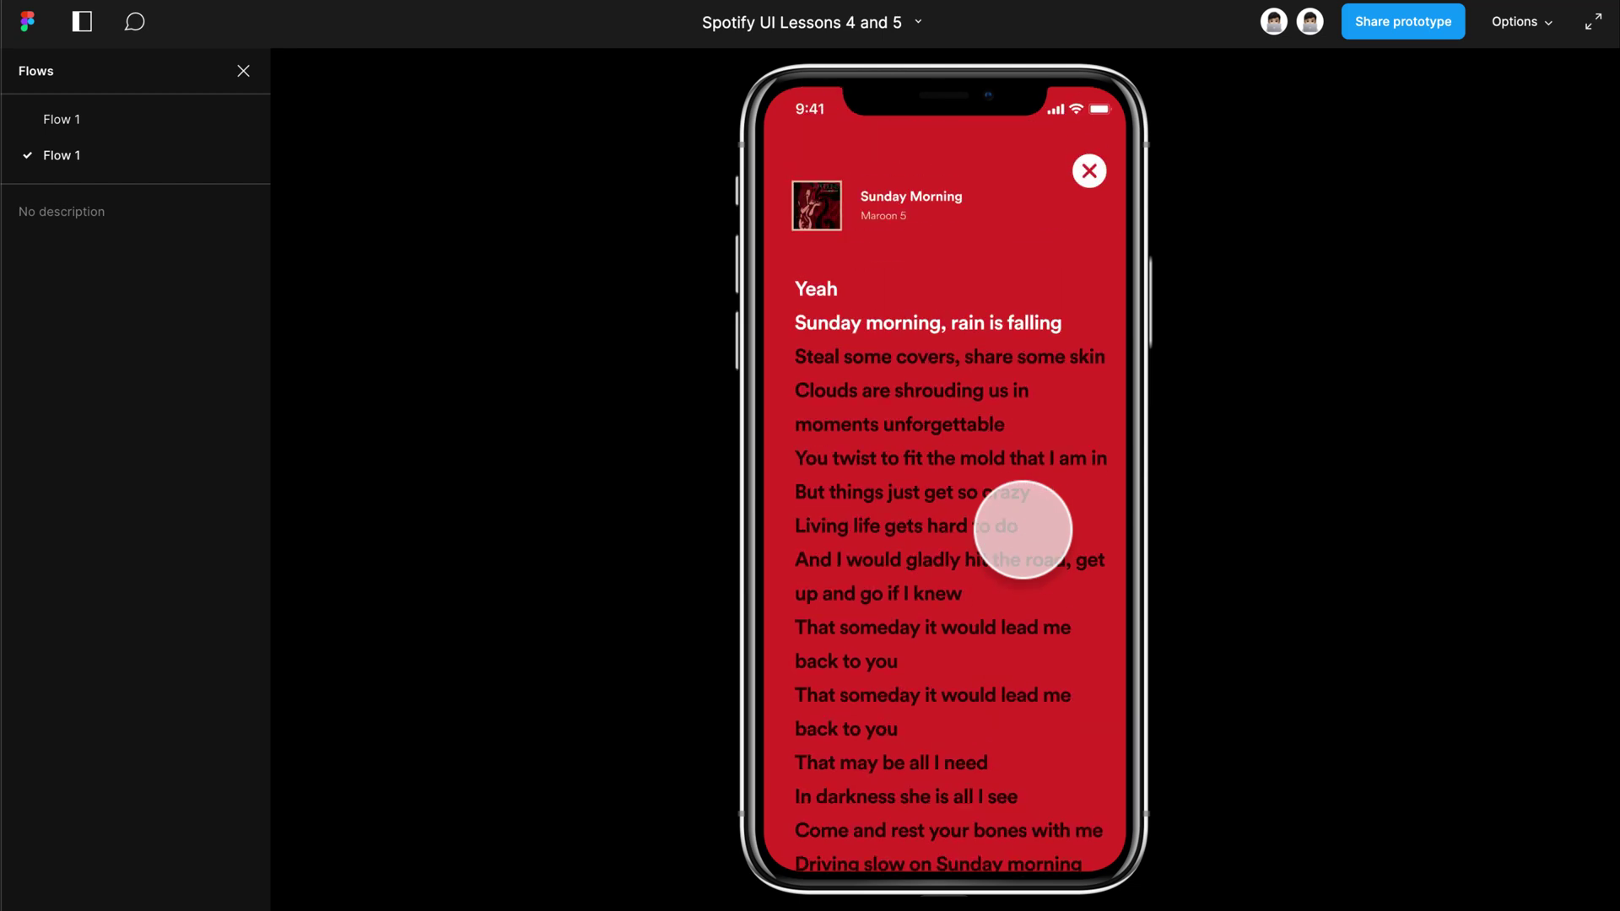
scroll(907, 373, "down", 4)
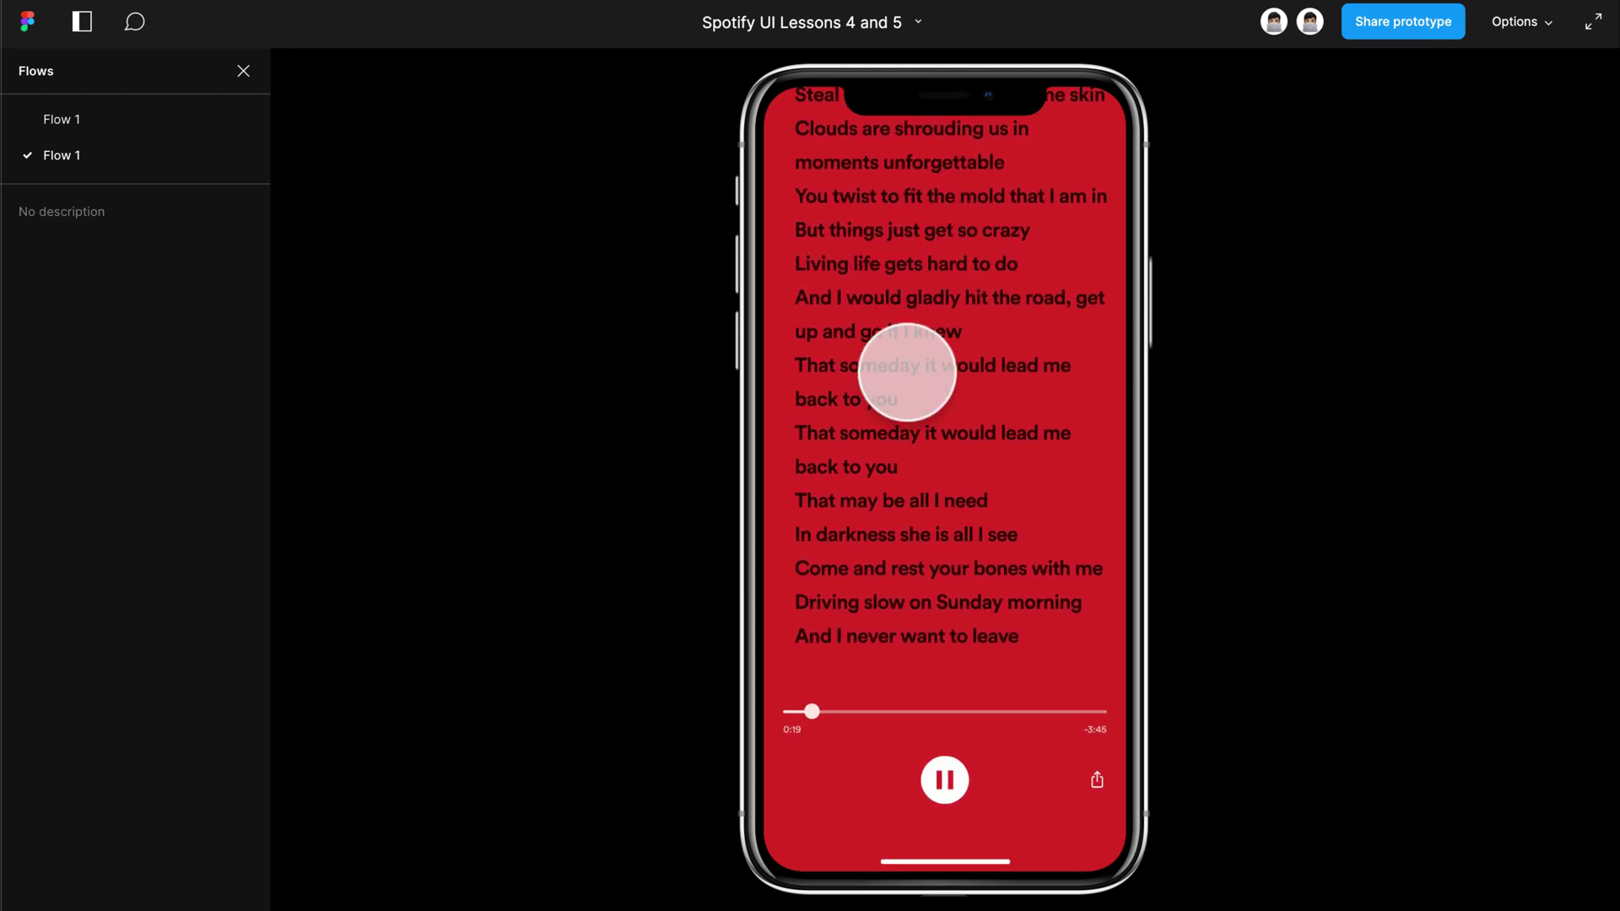
scroll(907, 372, "up", 4)
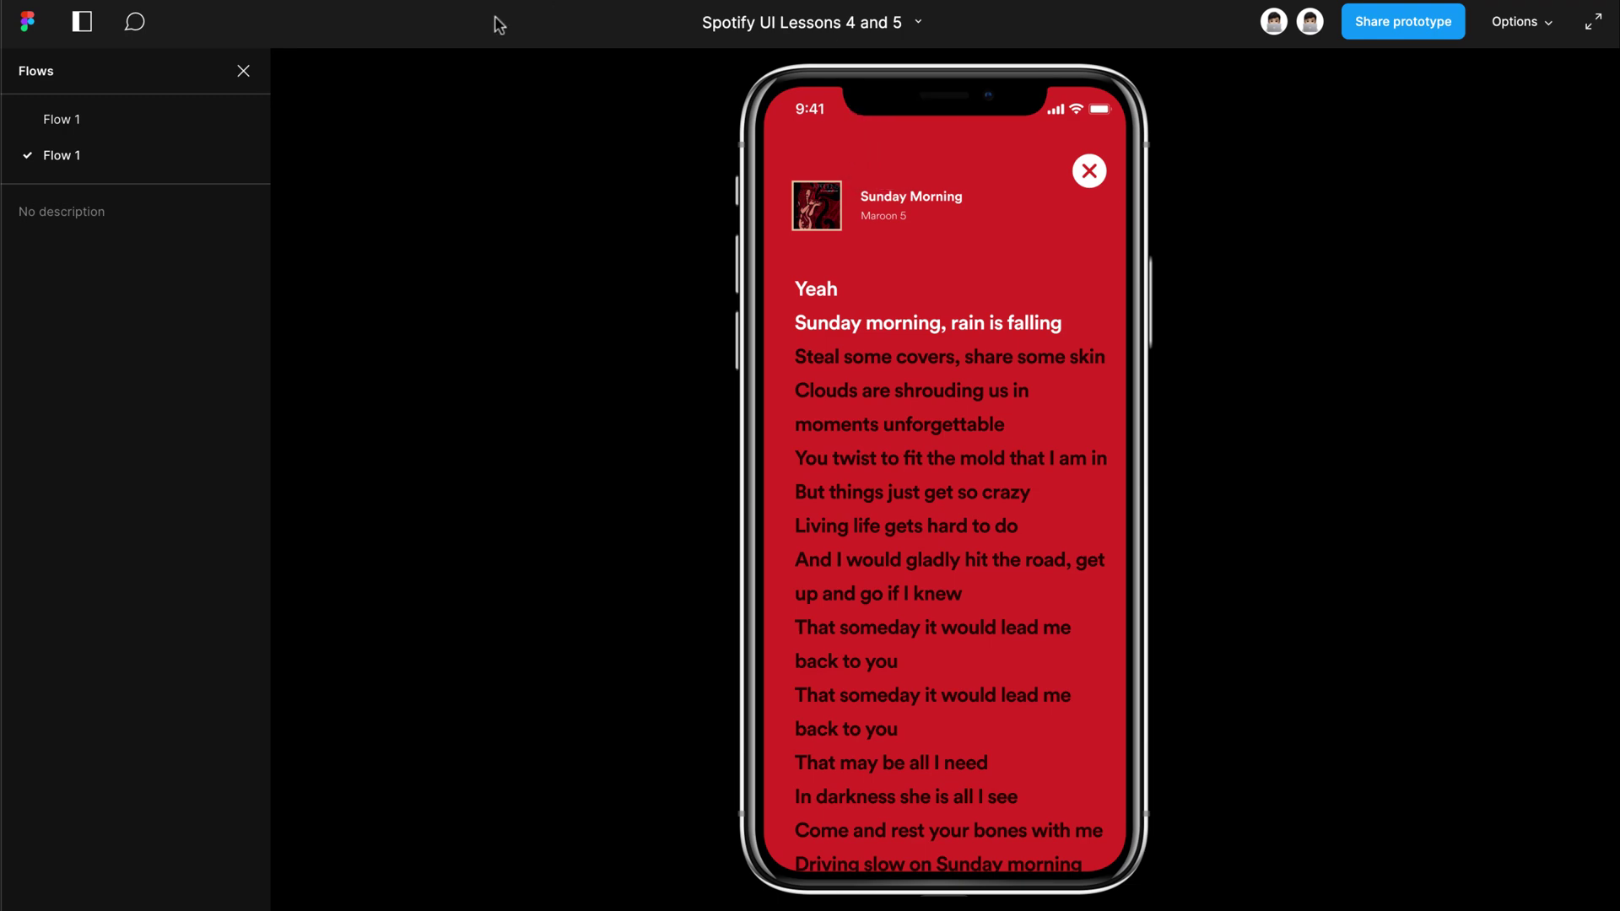
Step: Connect Screen 2's close icon to Screen 1 with an On tap, Navigate to interaction using Smart animate, Ease in, 300ms
left_click(410, 1)
left_click(944, 134)
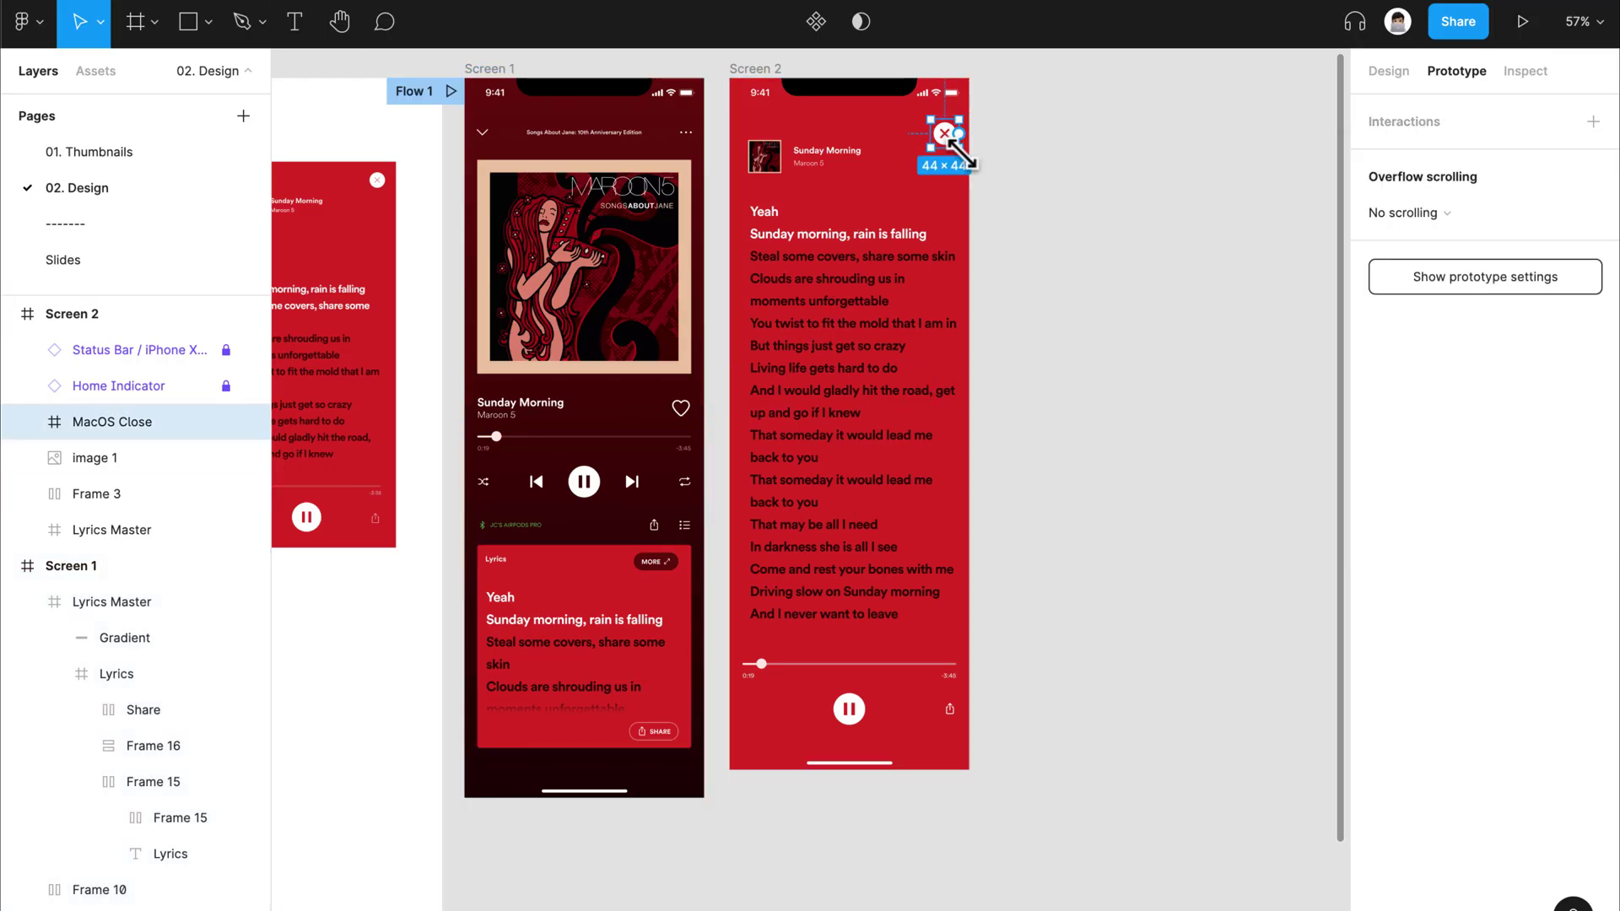
left_click_drag(959, 134, 649, 426)
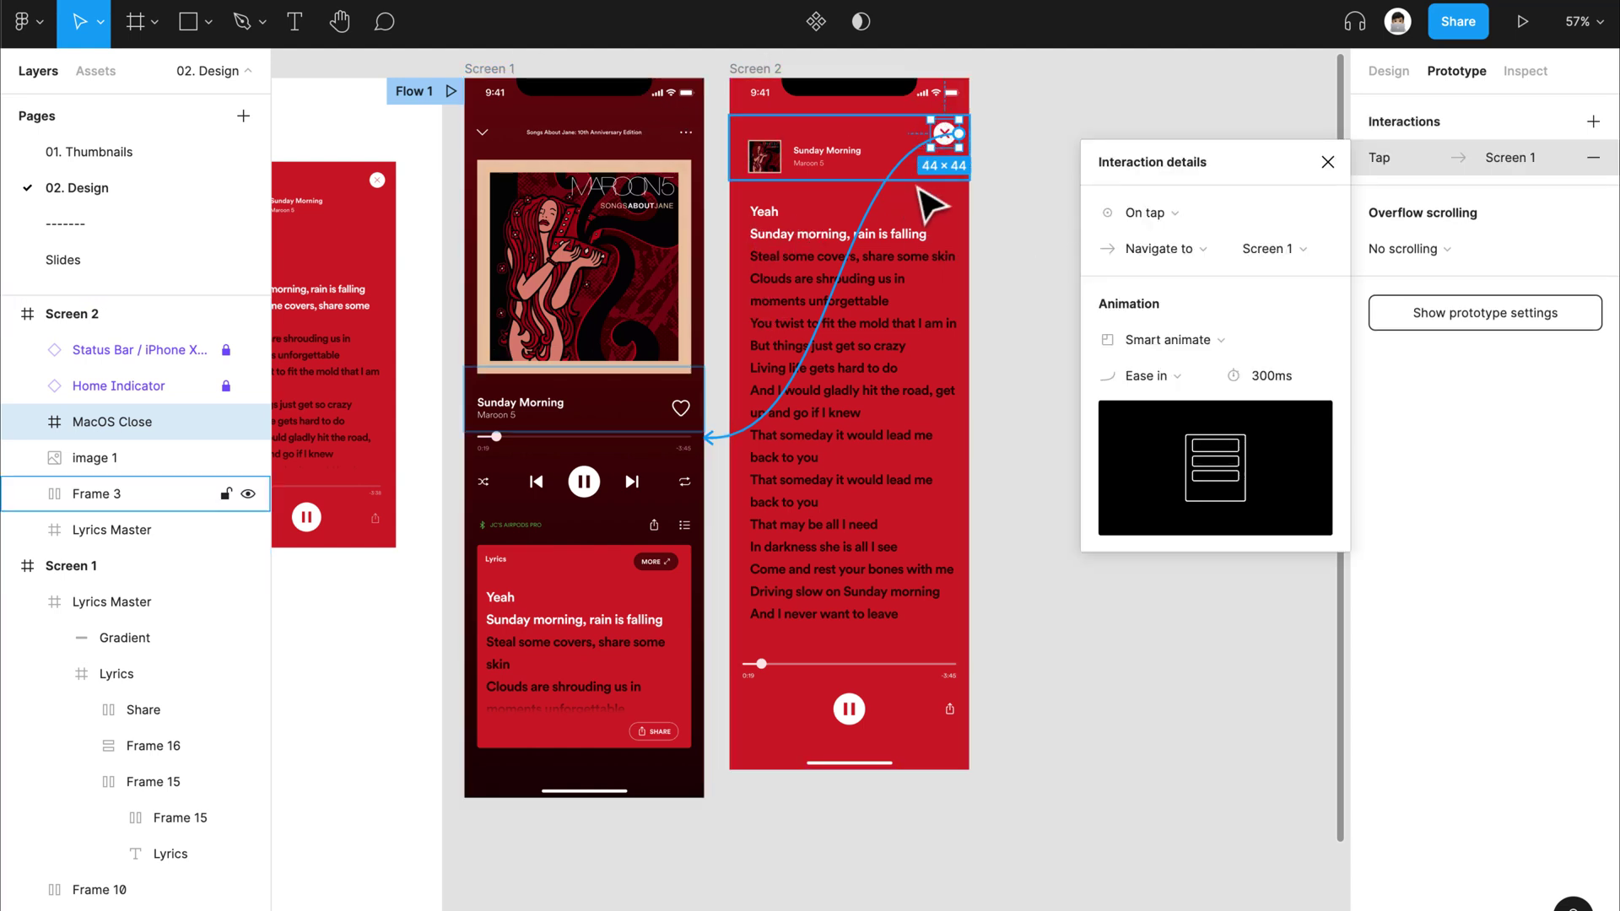
left_click(1135, 377)
left_click(1131, 373)
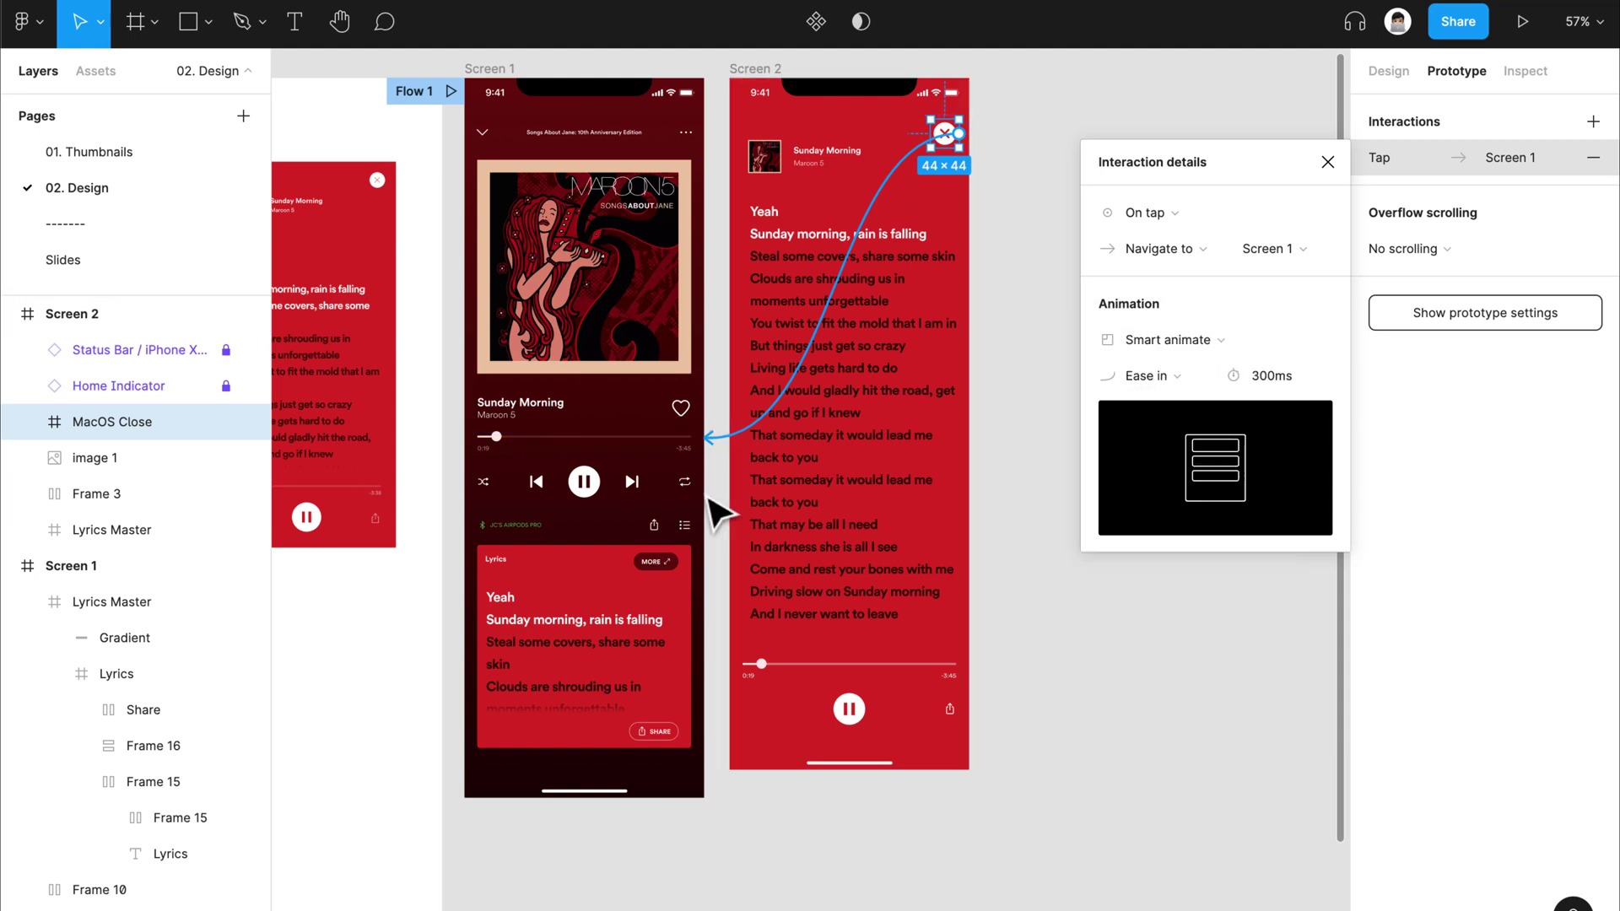
Step: Adjust the animation easing of the Lyrics Master card's interaction to Screen 2, and clear the selection
left_click(500, 73)
left_click(701, 604)
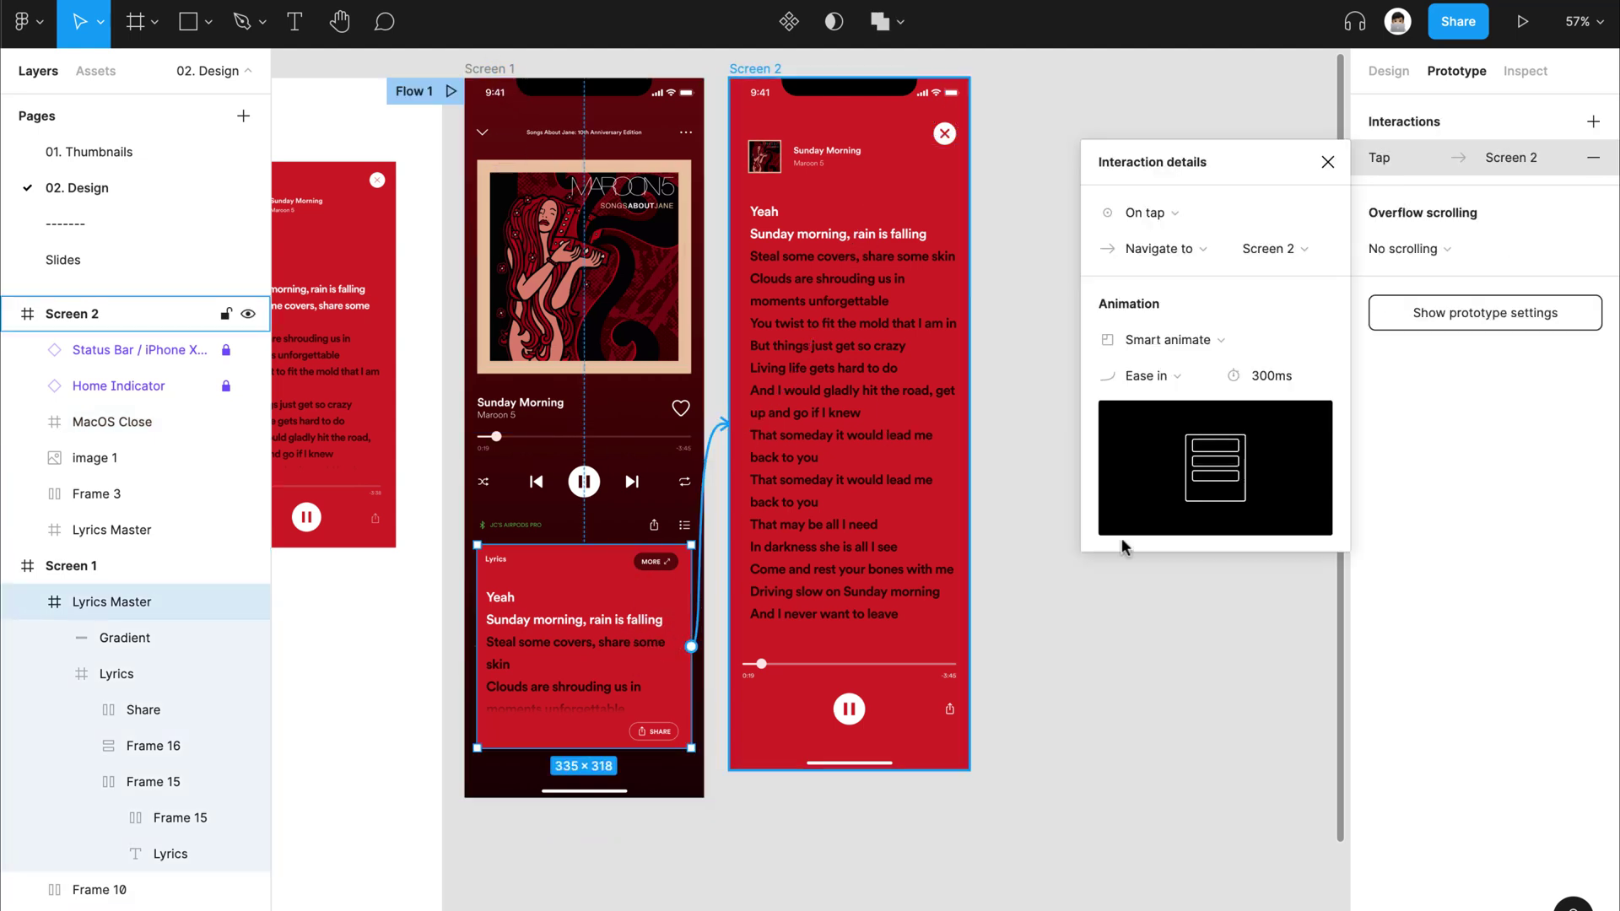
left_click(1190, 376)
left_click(1173, 402)
left_click(1009, 412)
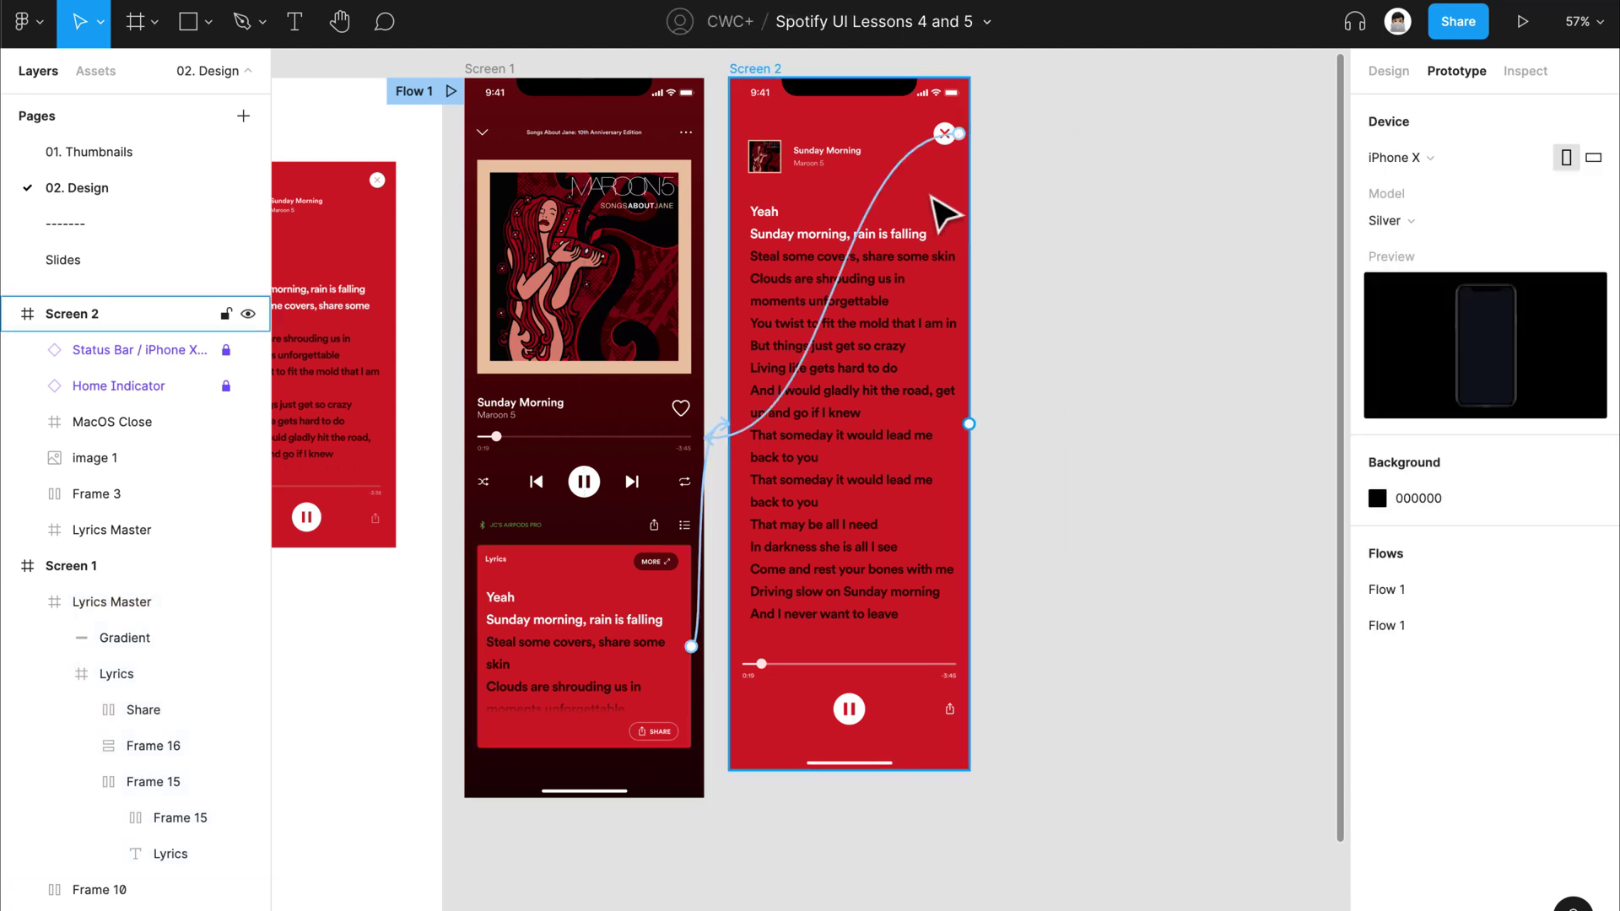
Step: Present the Lesson 4 resource file's prototype starting from Screen 1 and bring the player screen's lyrics card into view
left_click(523, 81)
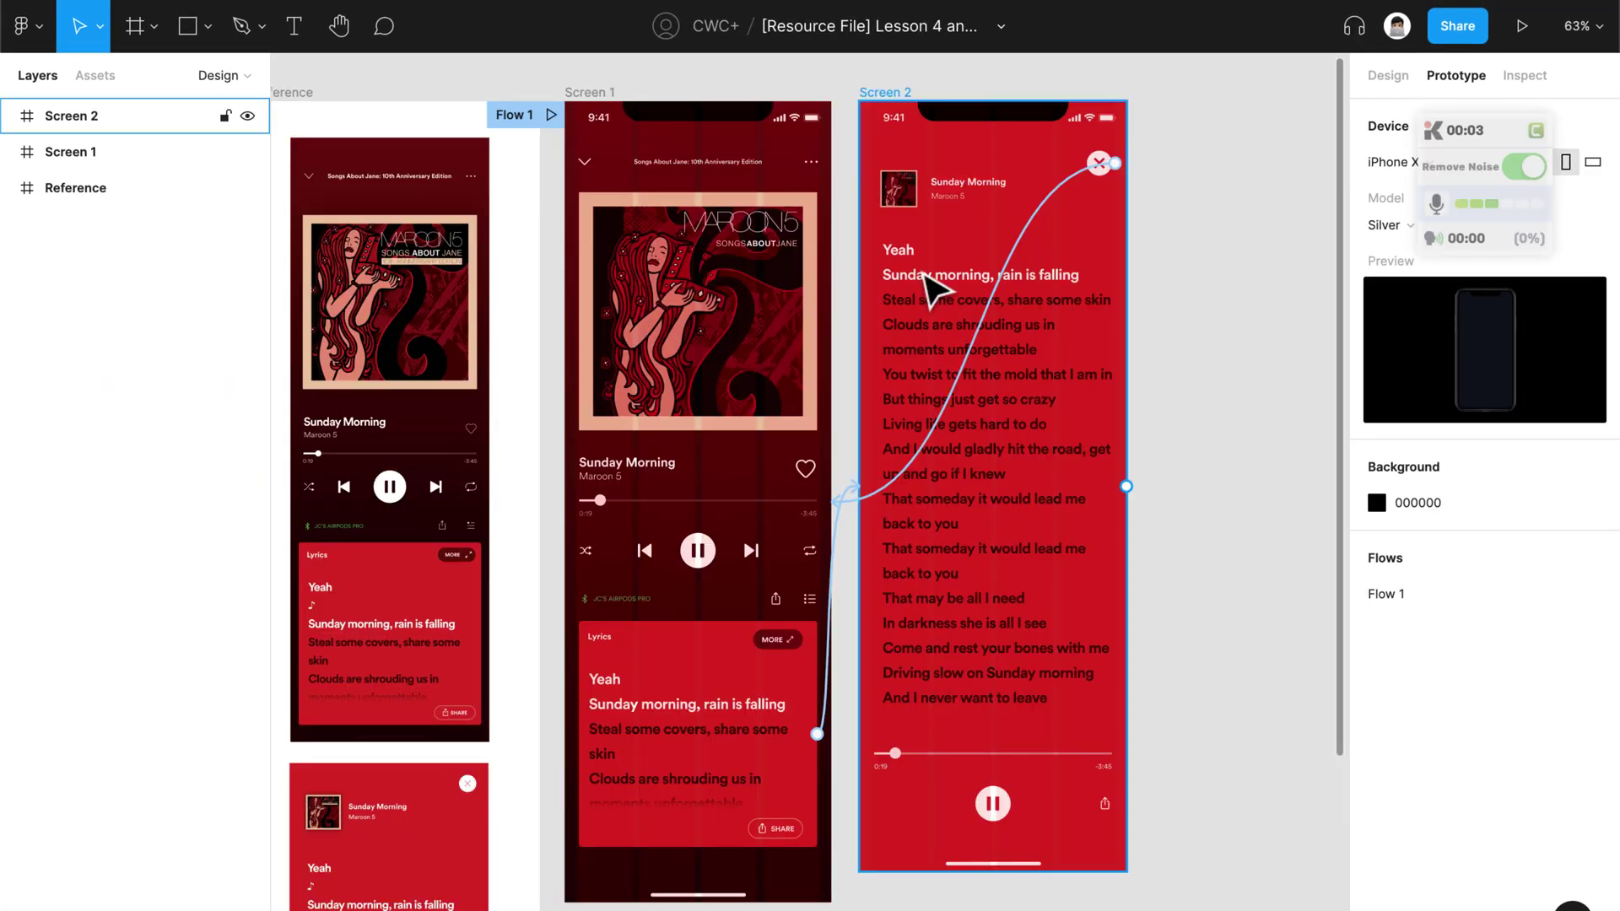
left_click(1202, 369)
left_click(601, 94)
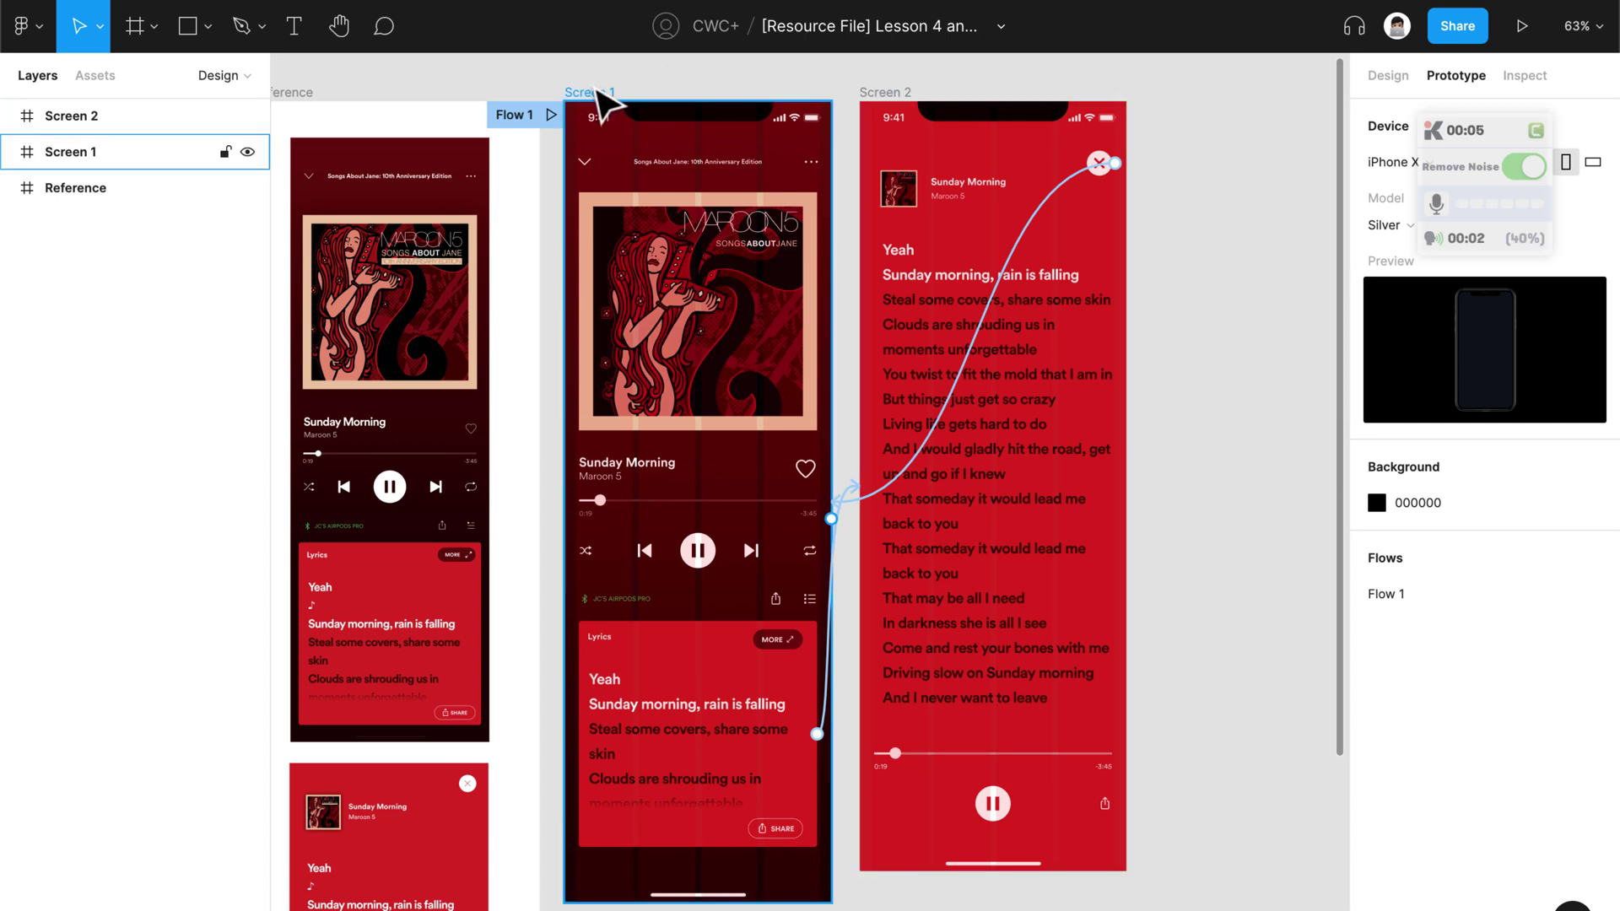
left_click(601, 100)
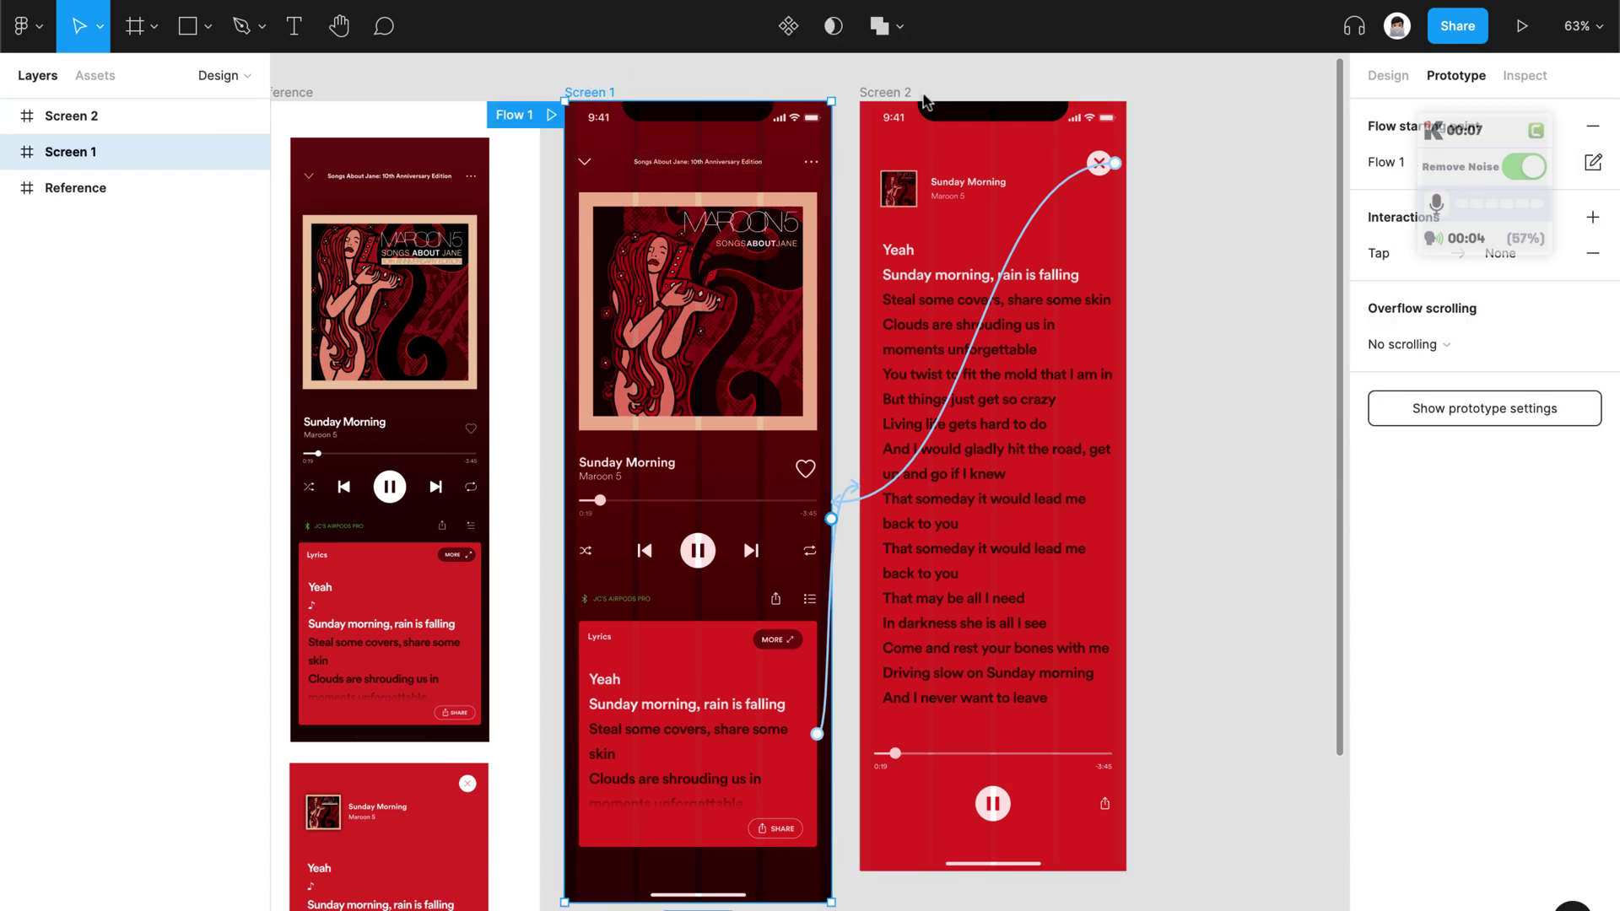
left_click(1524, 28)
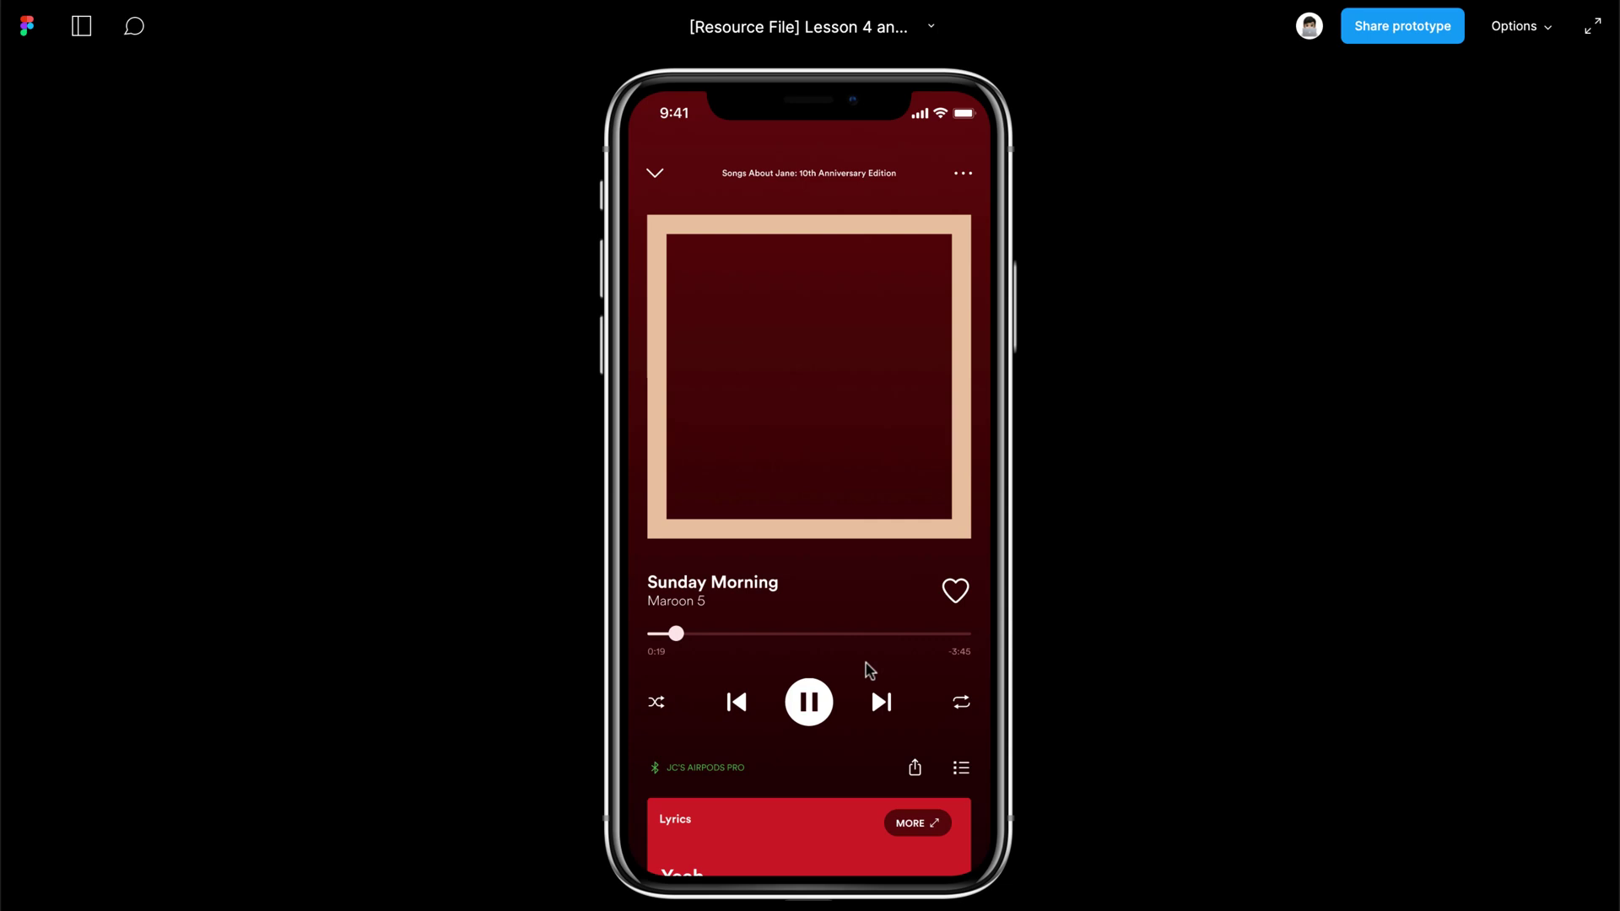
scroll(867, 550, "down", 5)
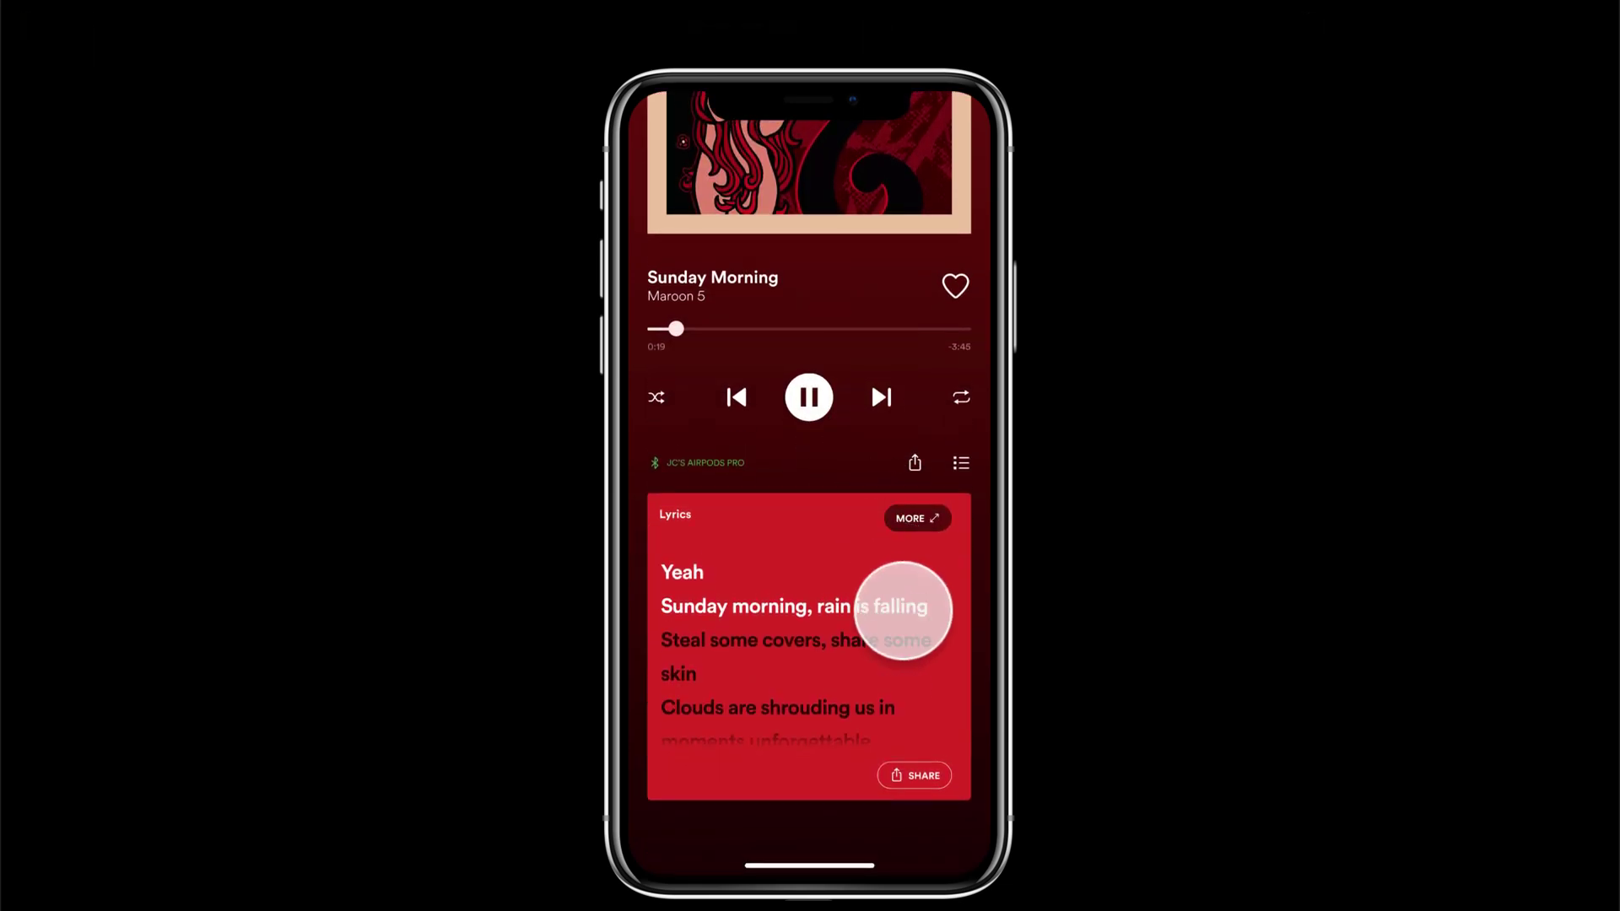
Step: Test the prototype by repeatedly expanding the lyrics card to the full lyrics screen and closing it back to the player
left_click(905, 622)
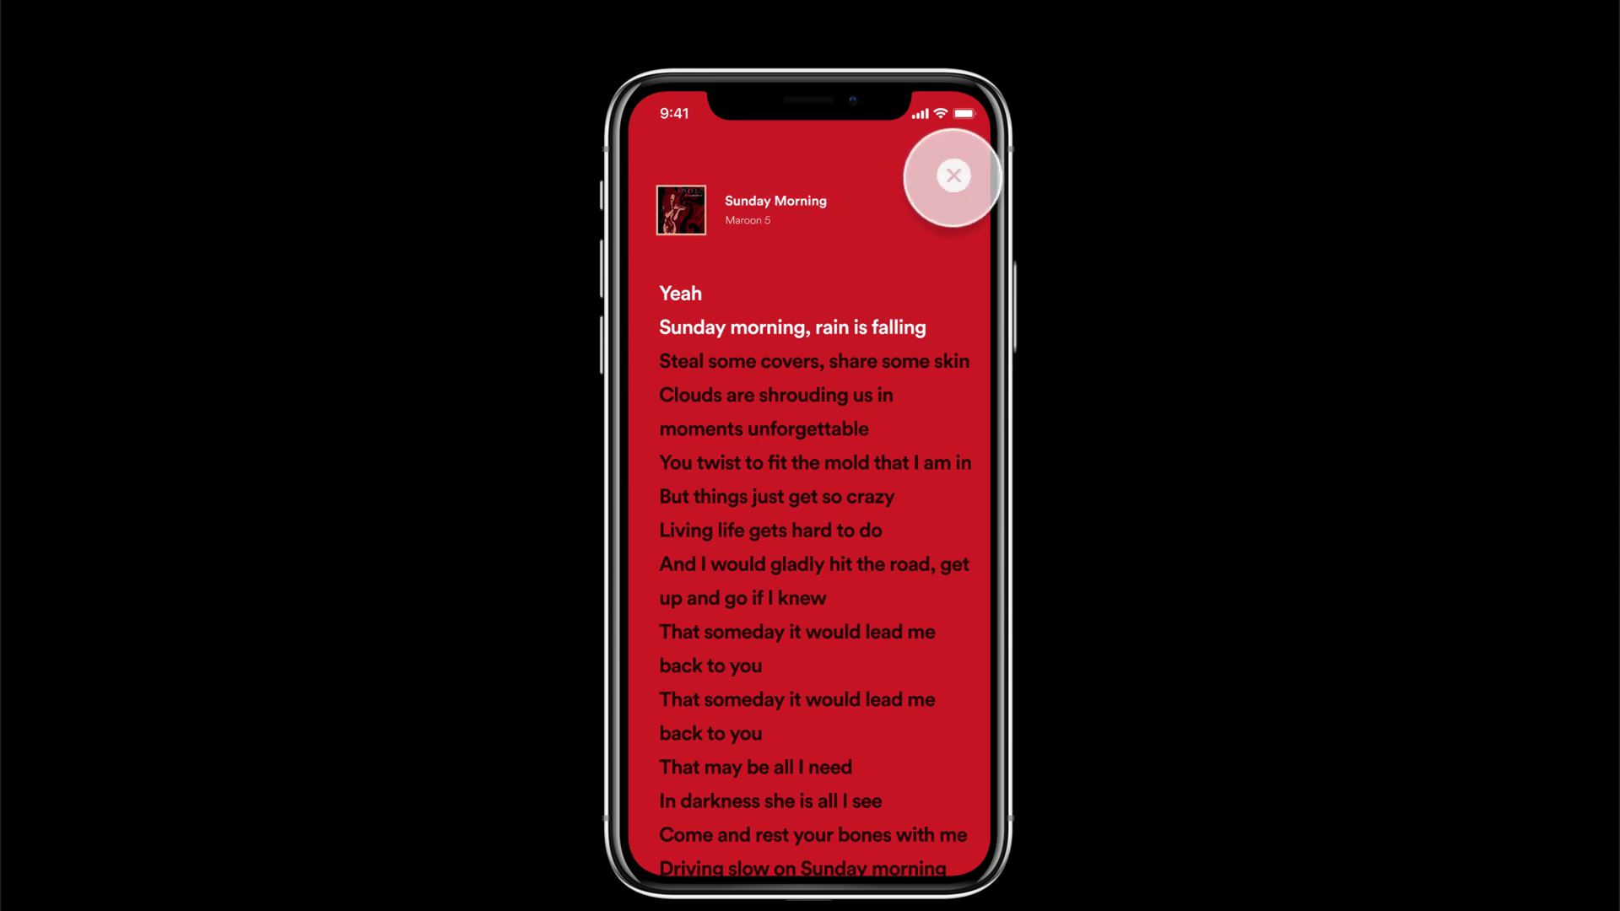
left_click(954, 176)
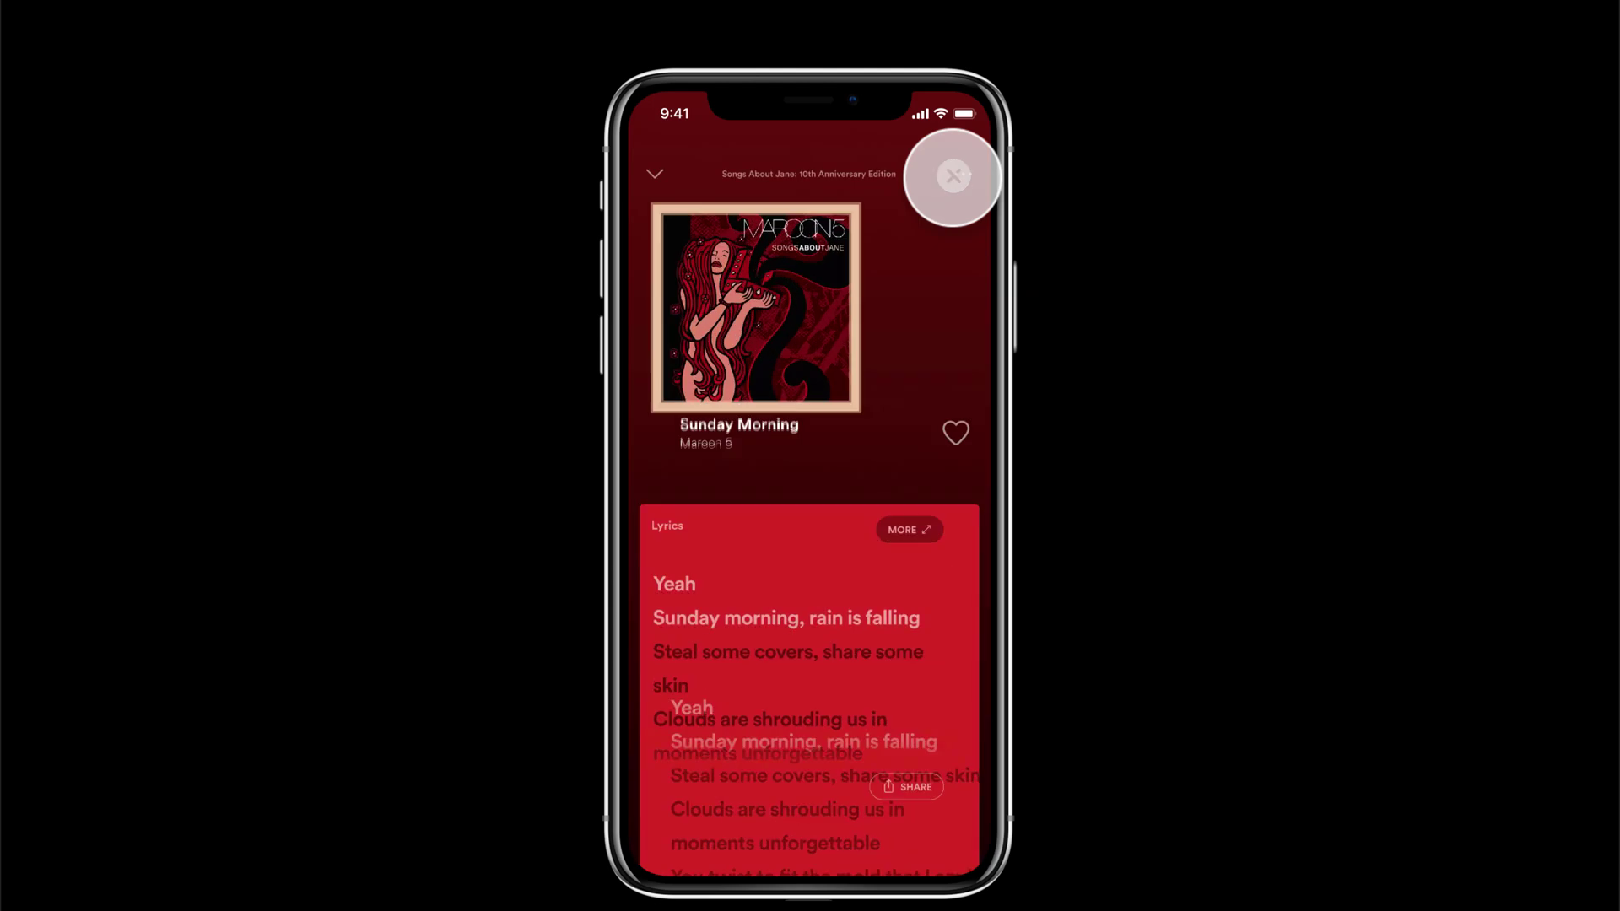
scroll(886, 343, "down", 5)
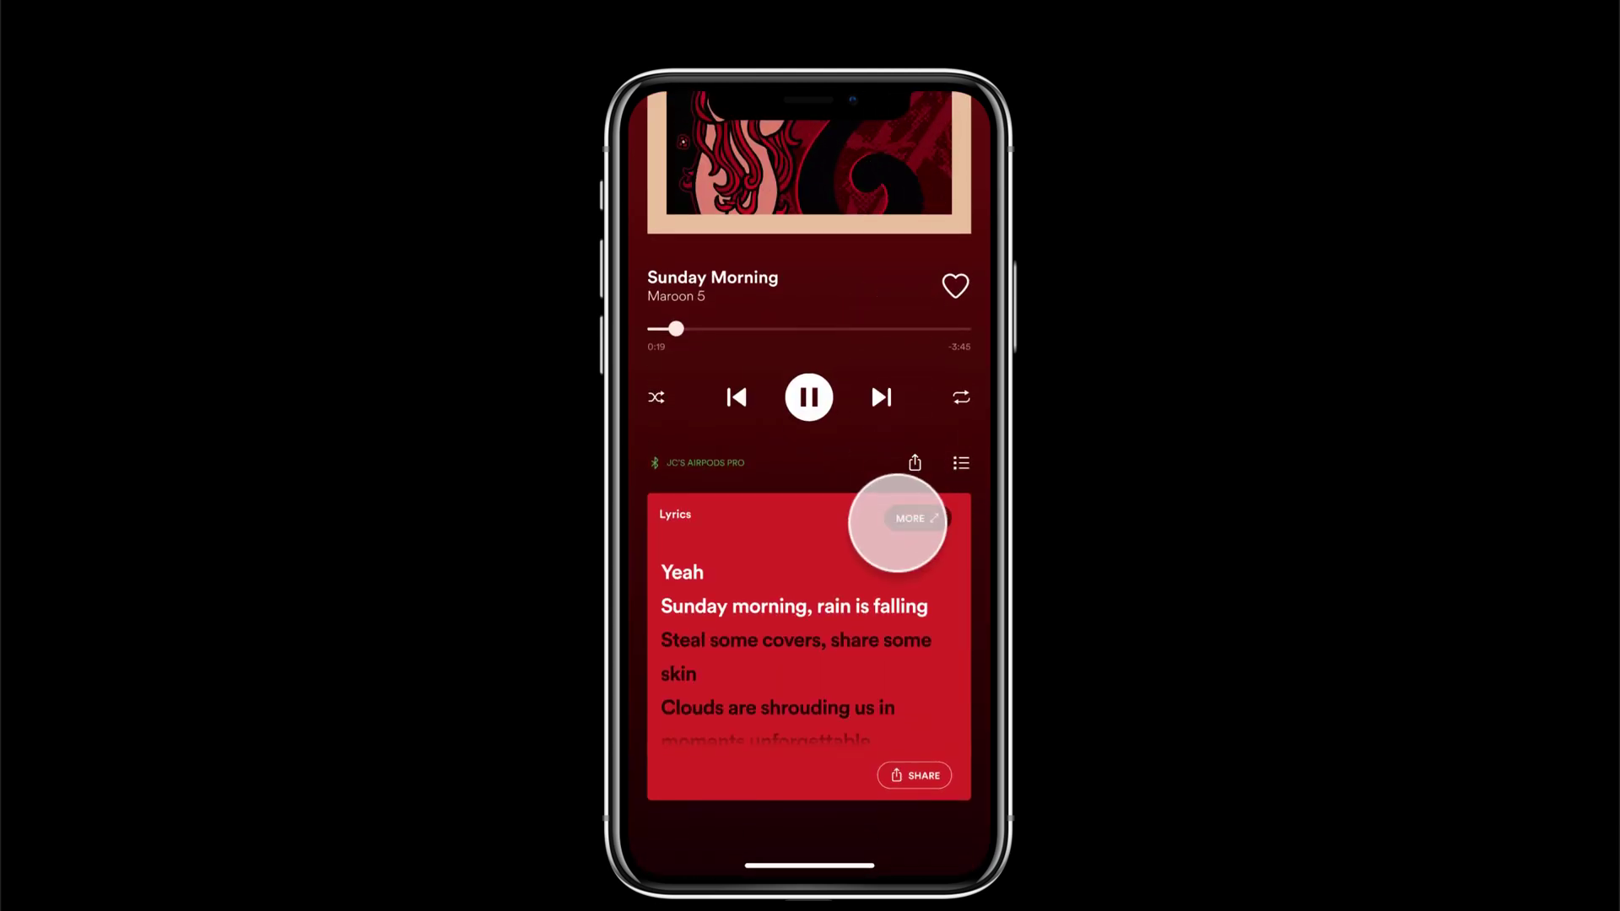
left_click(917, 518)
left_click(953, 175)
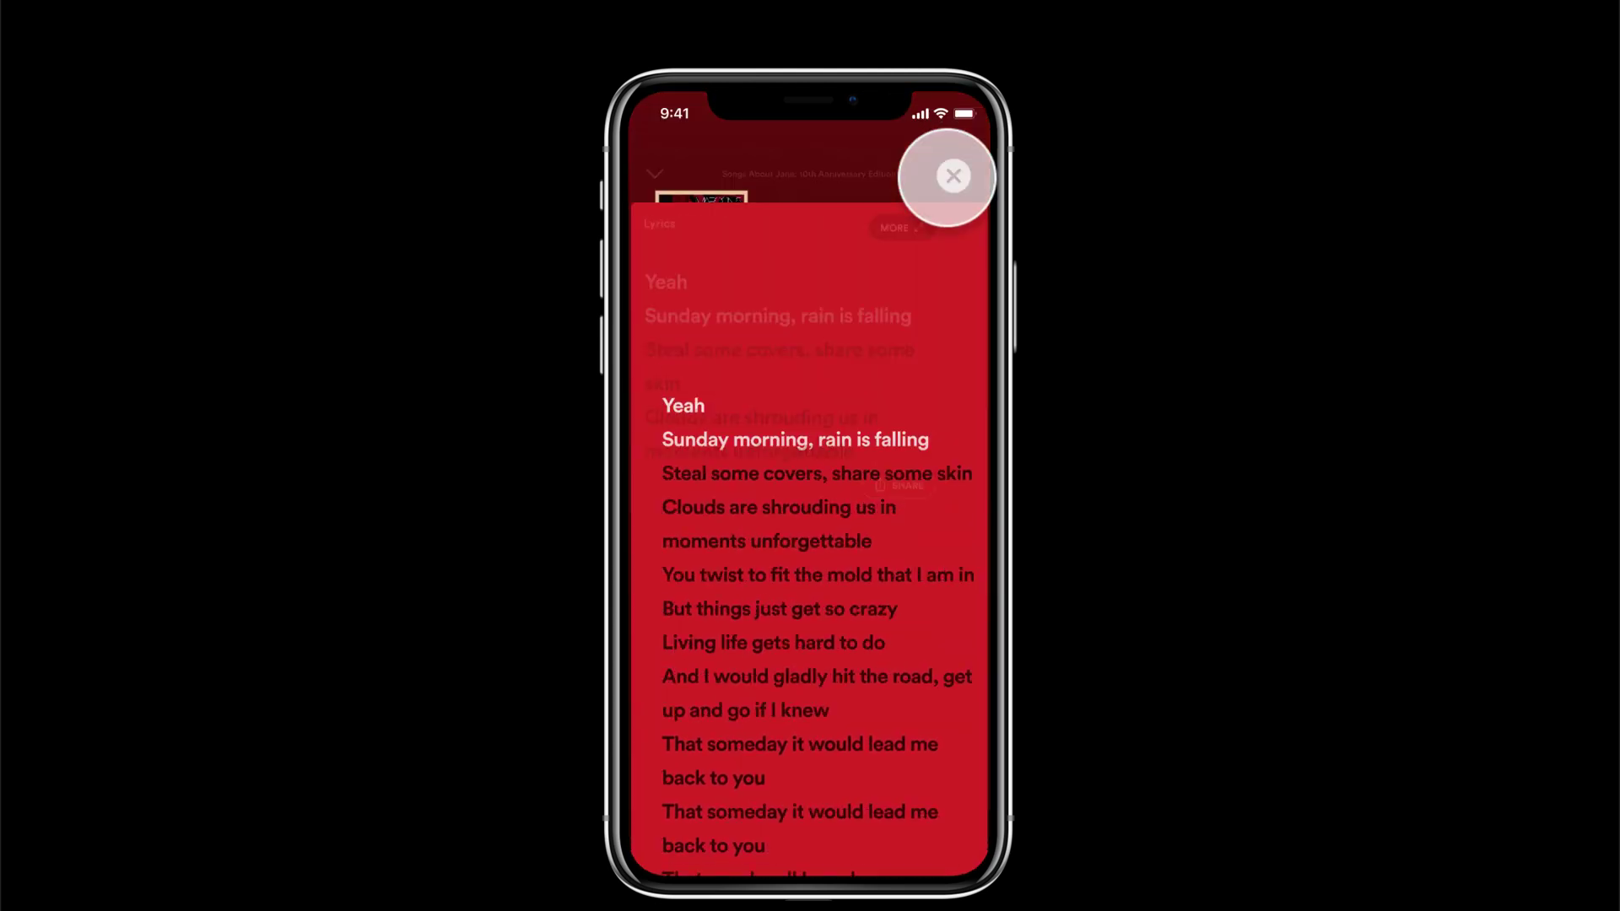
scroll(903, 608, "down", 5)
left_click(911, 518)
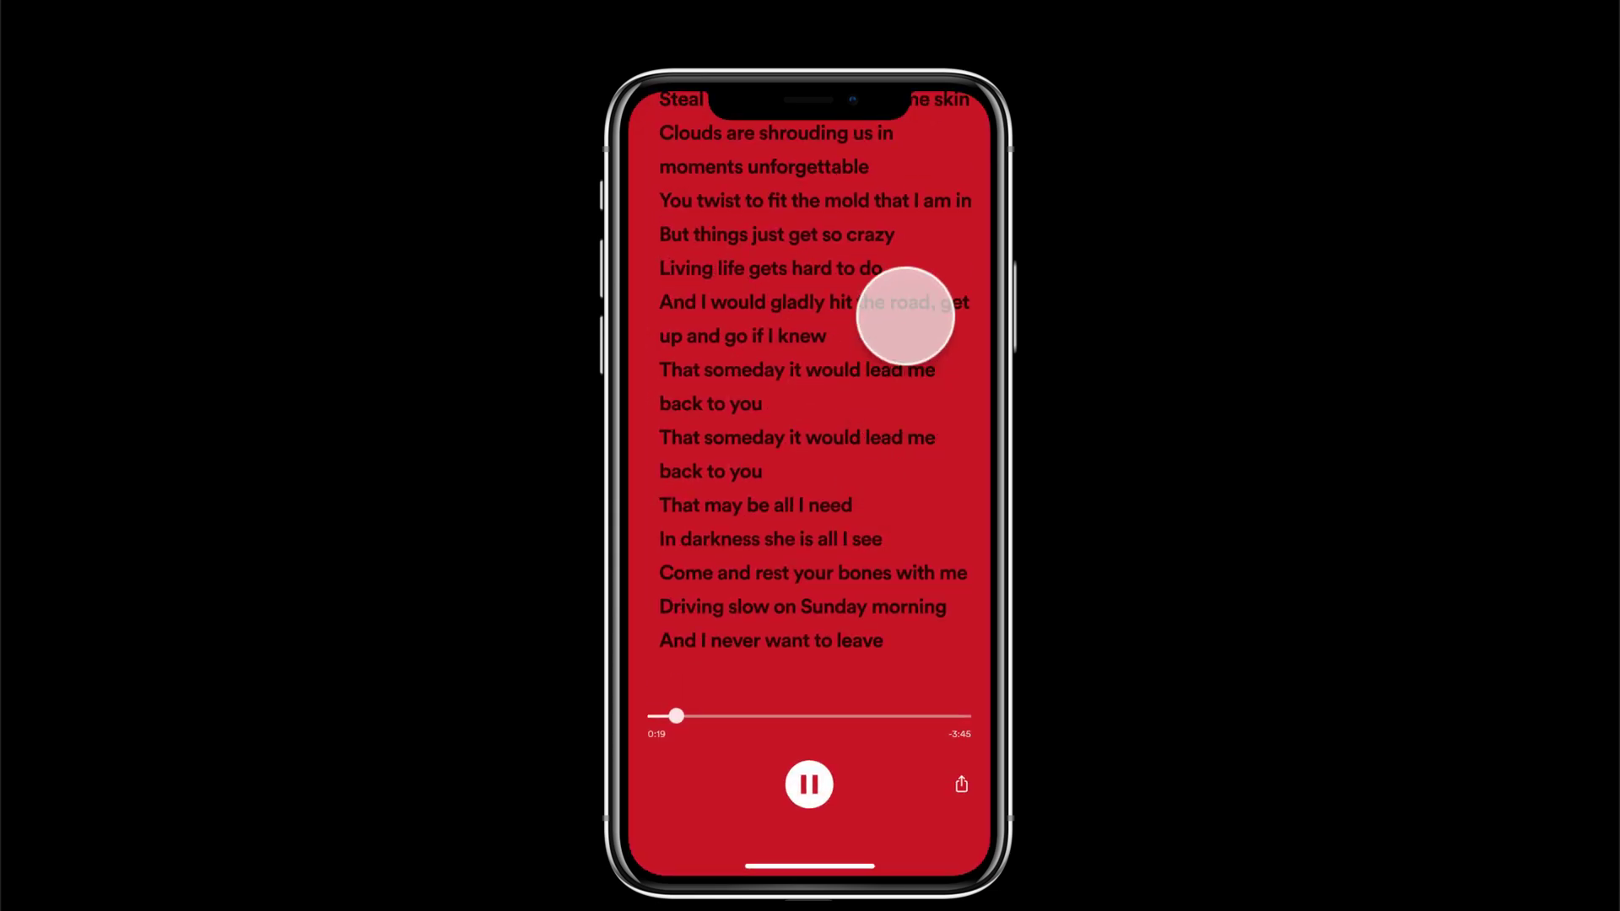
left_click(952, 175)
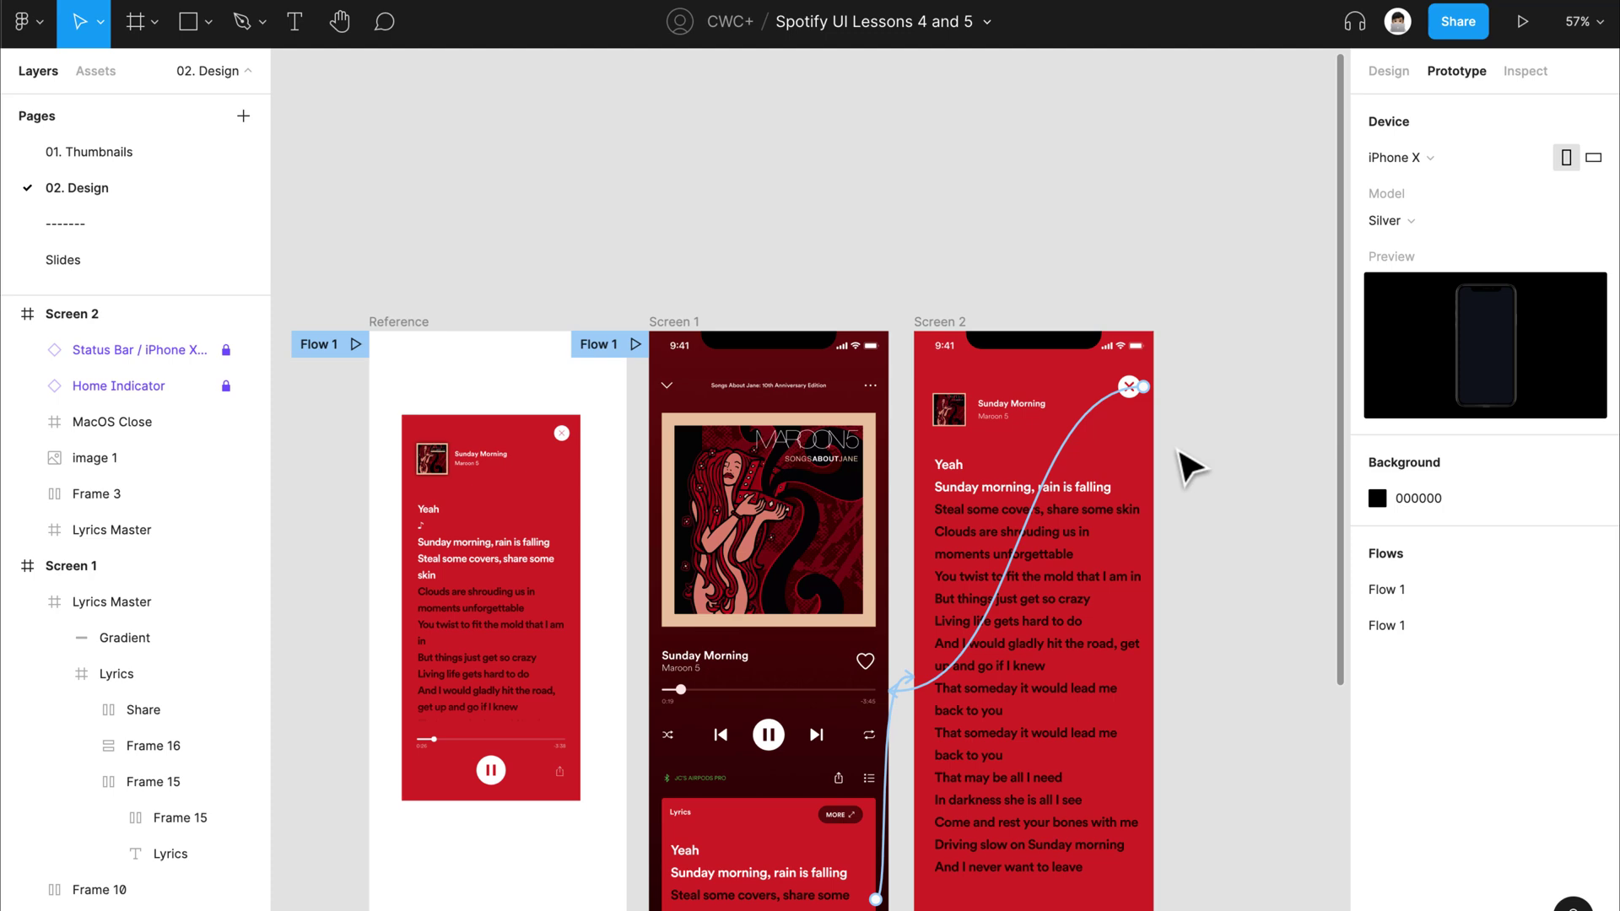
scroll(1190, 466, "down", 4)
scroll(1189, 466, "left", 1)
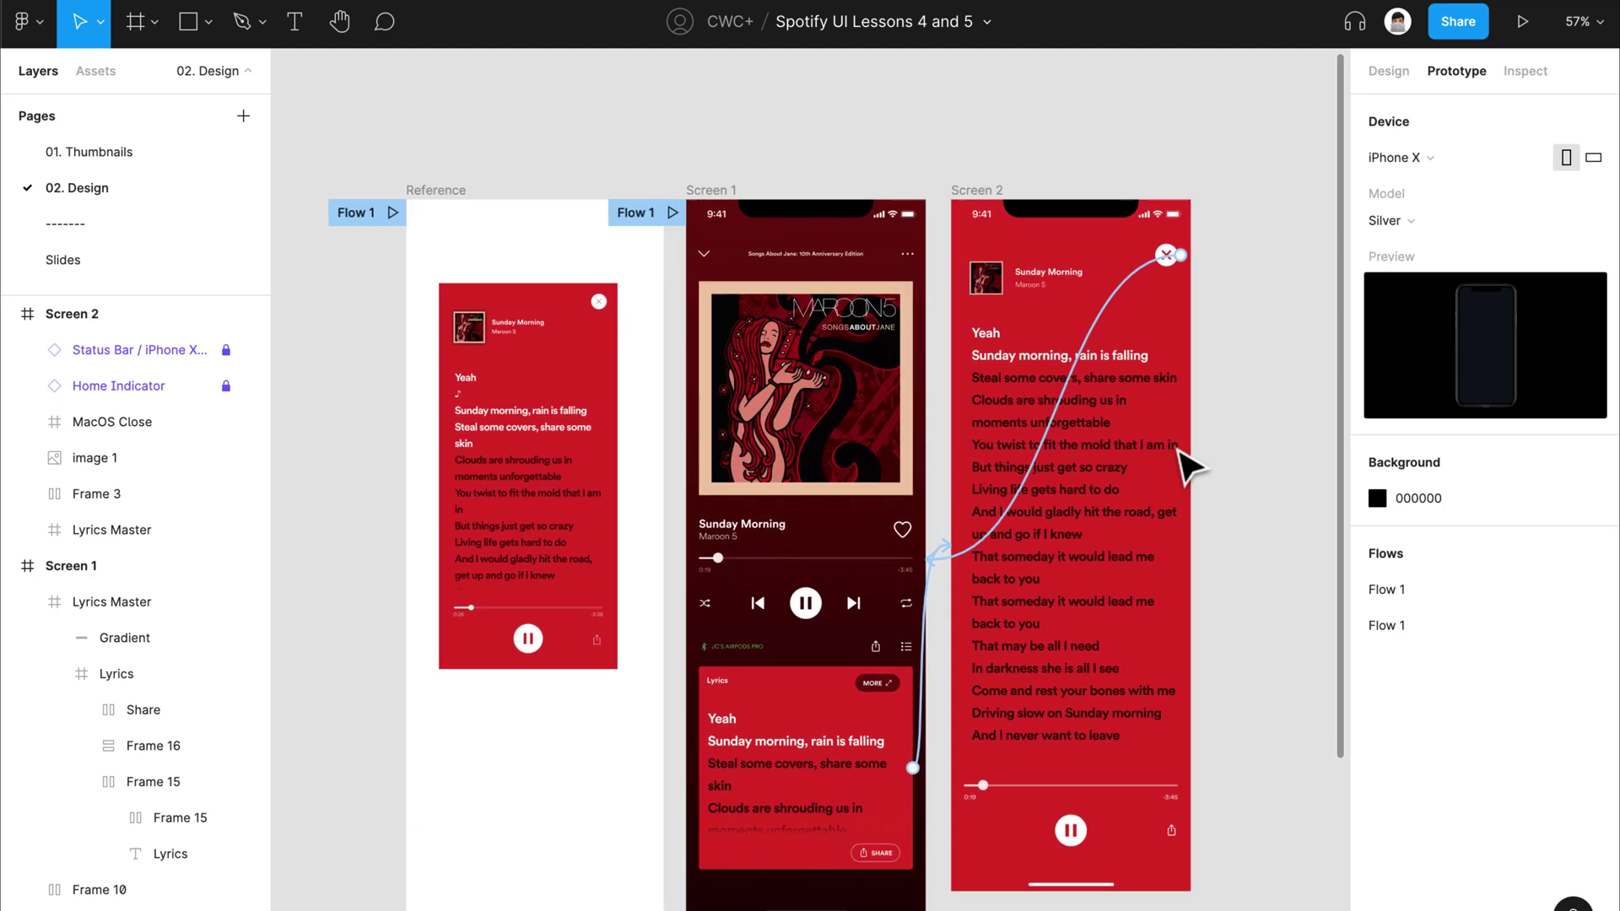
scroll(1189, 467, "down", 1)
scroll(1189, 467, "right", 1)
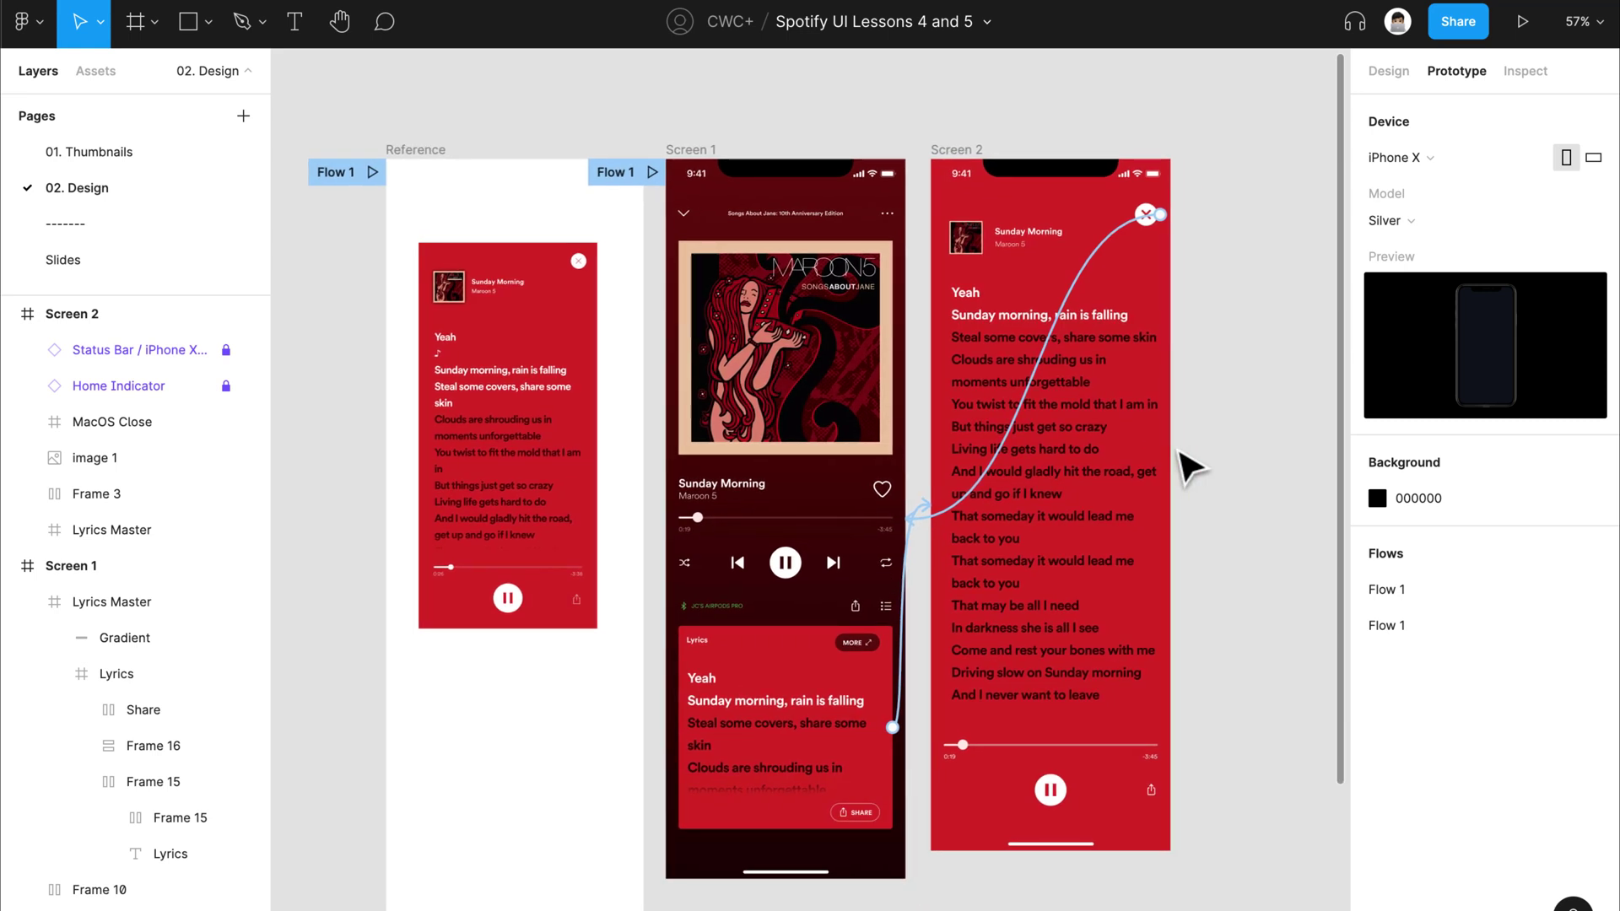